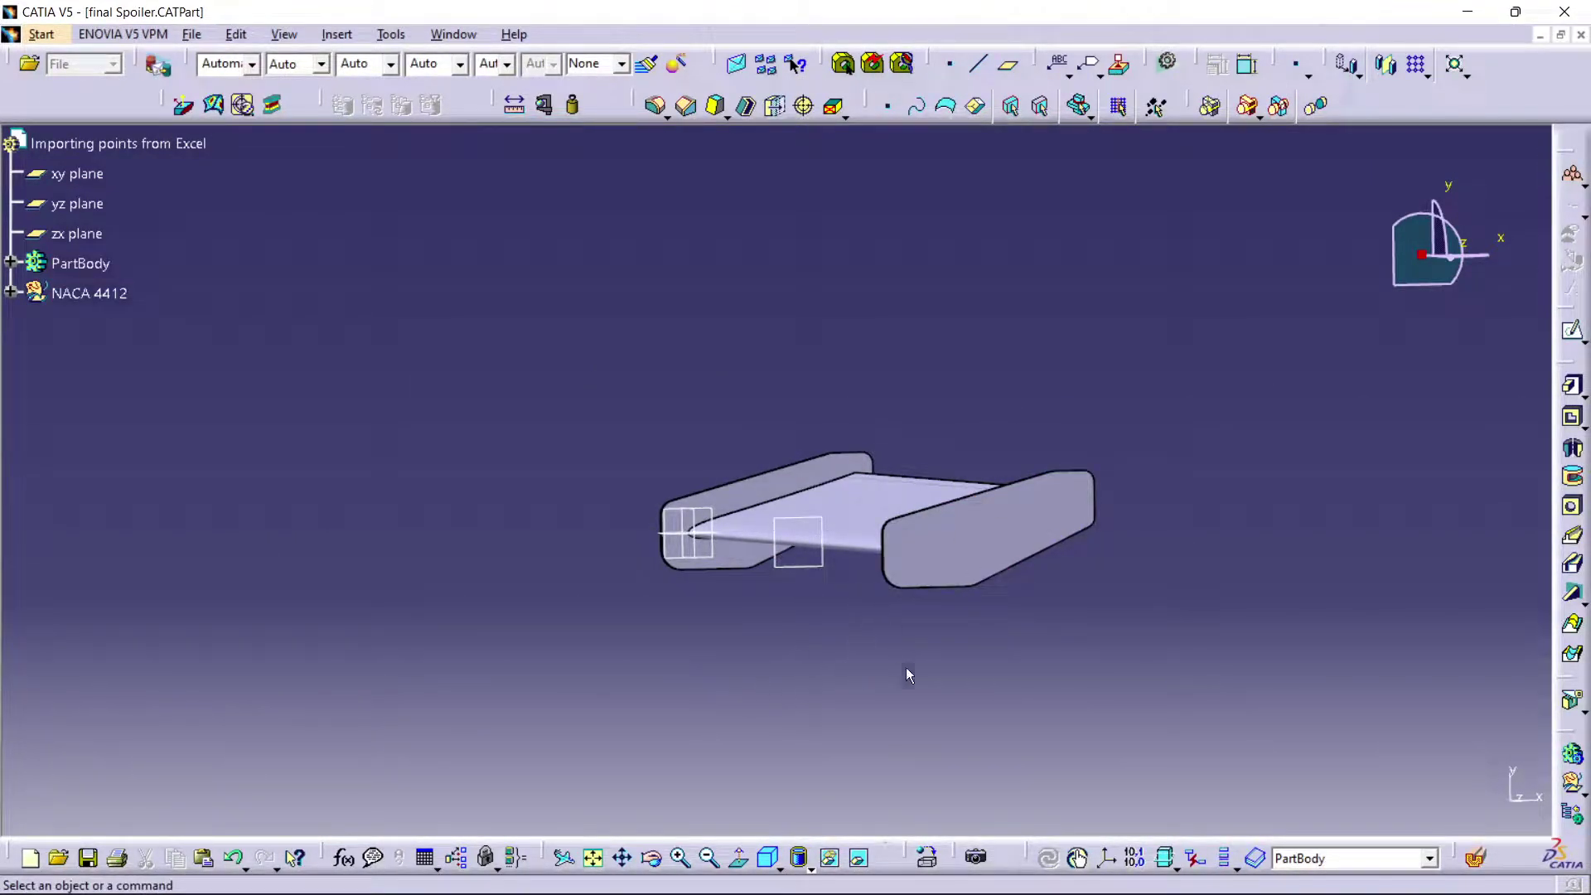
- Expand PartBody in the tree and copy Sketch.1, the side plate profile under Pad.1
middle_click_drag(995, 384, 952, 375)
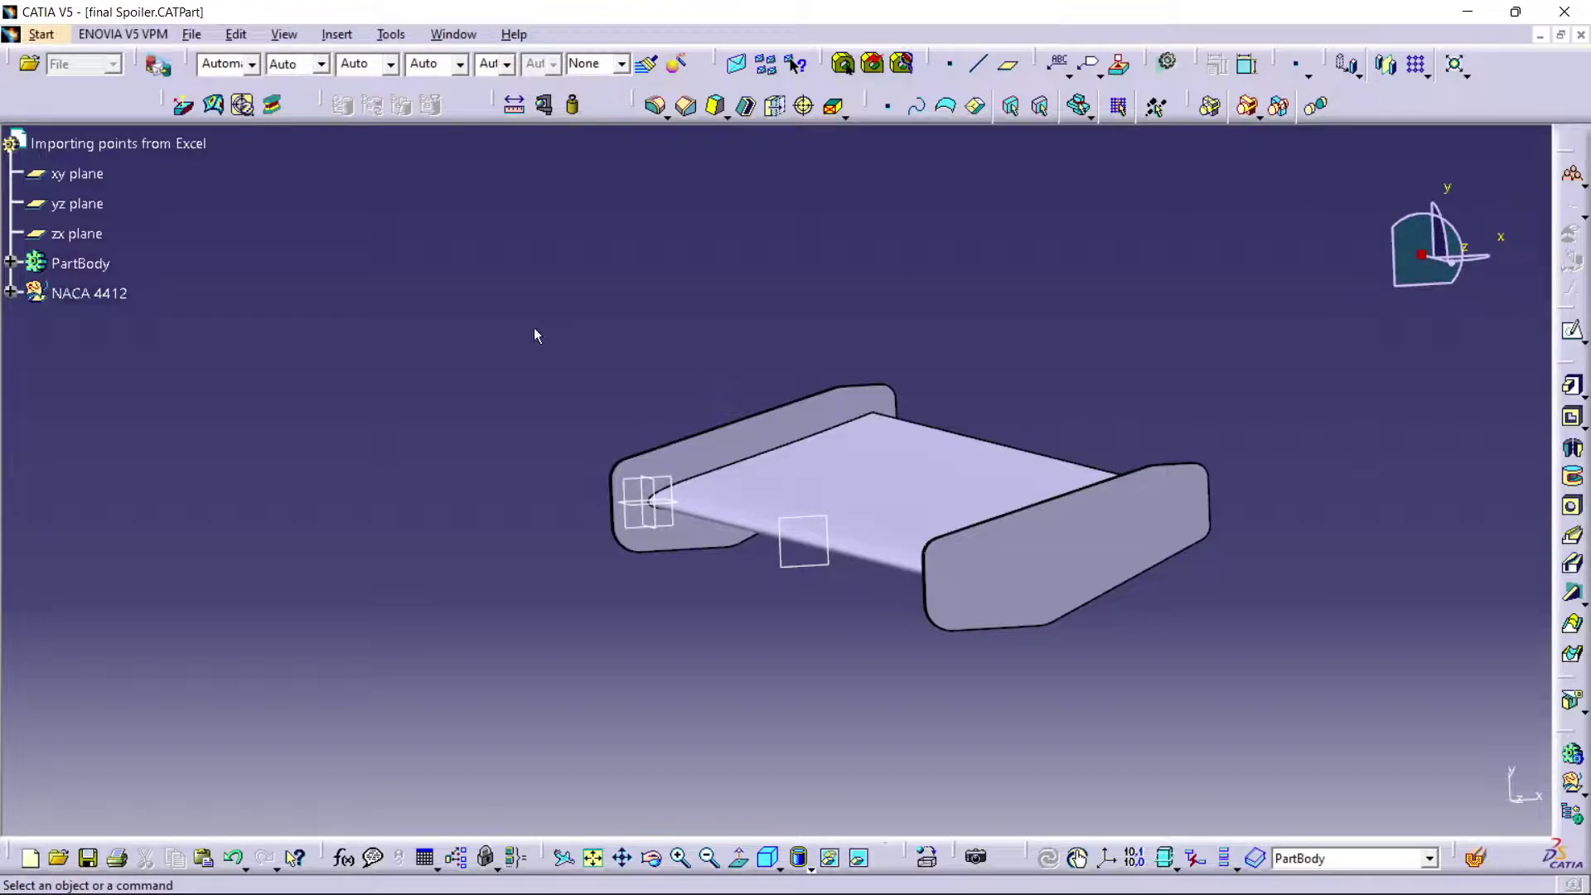
left_click(12, 263)
middle_click_drag(836, 408, 862, 439)
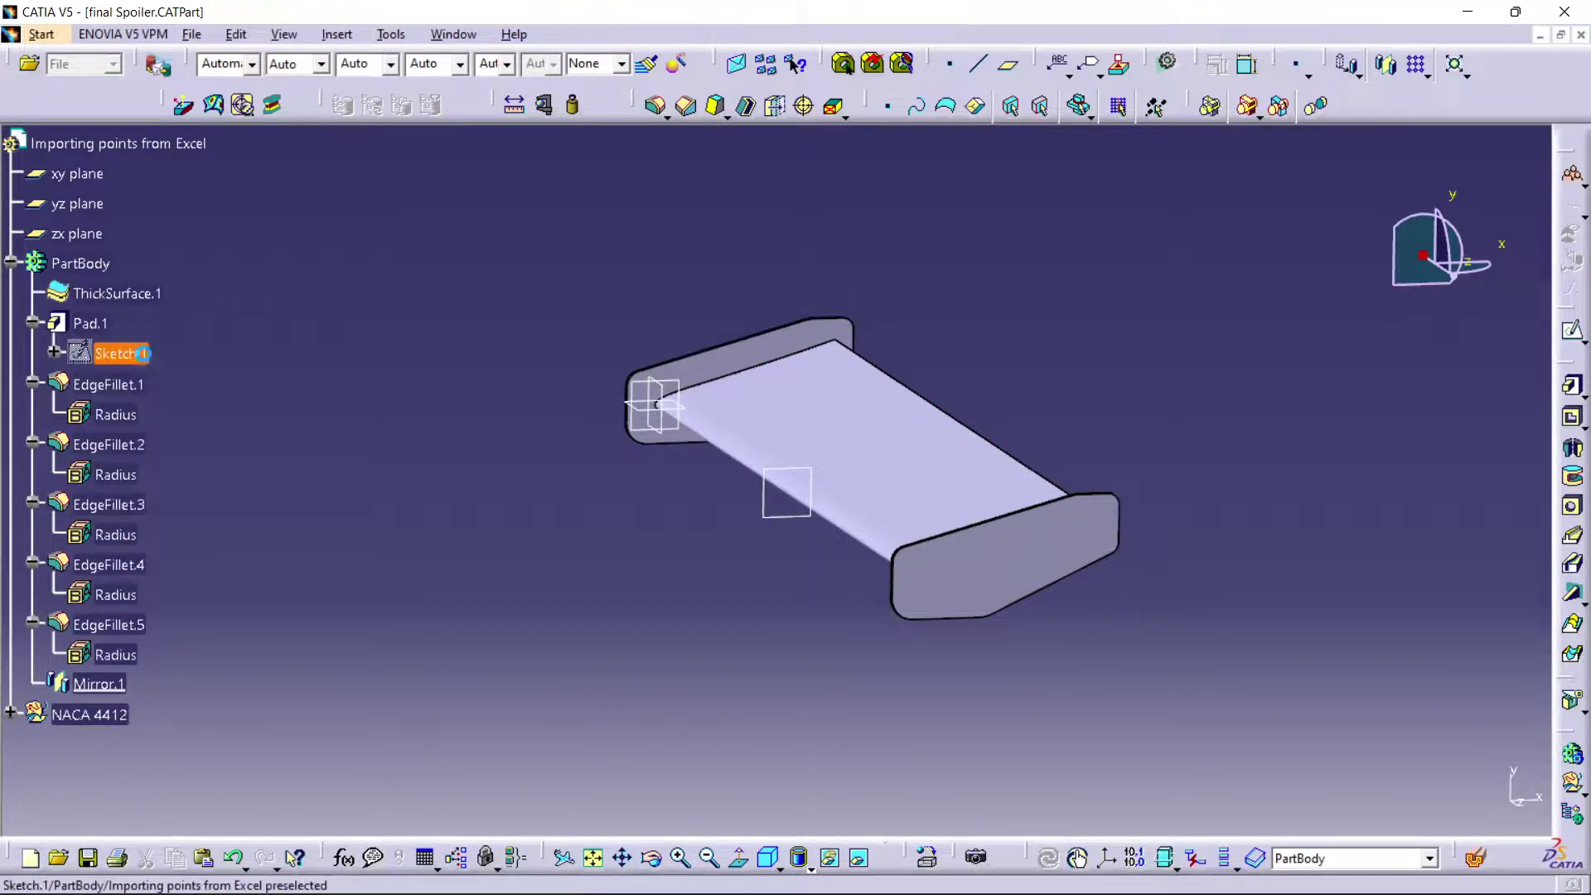
right_click(119, 354)
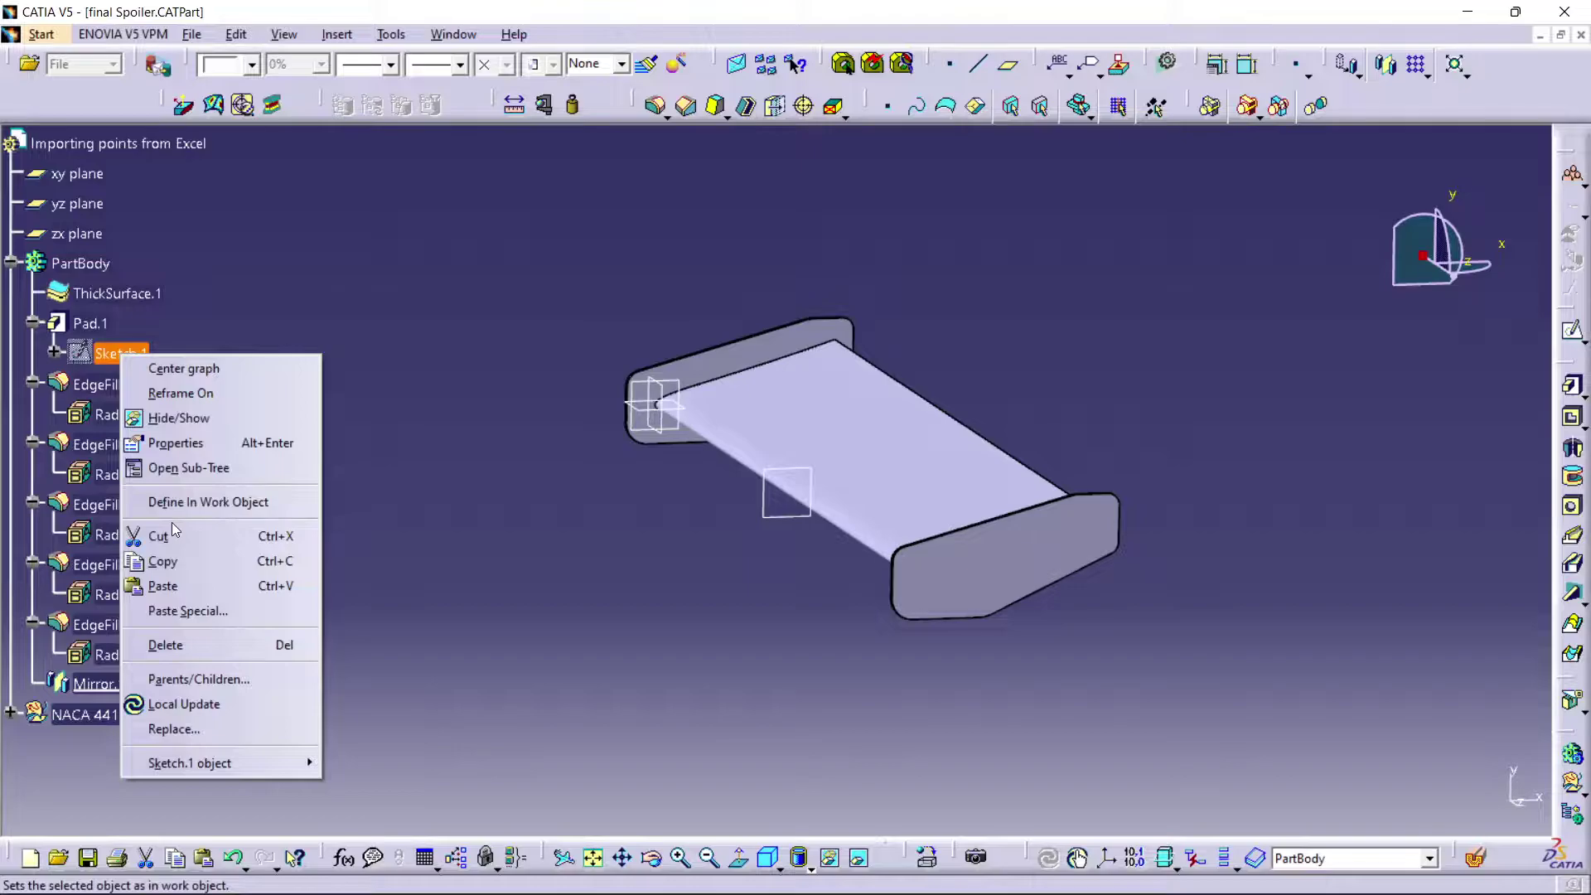
left_click(182, 561)
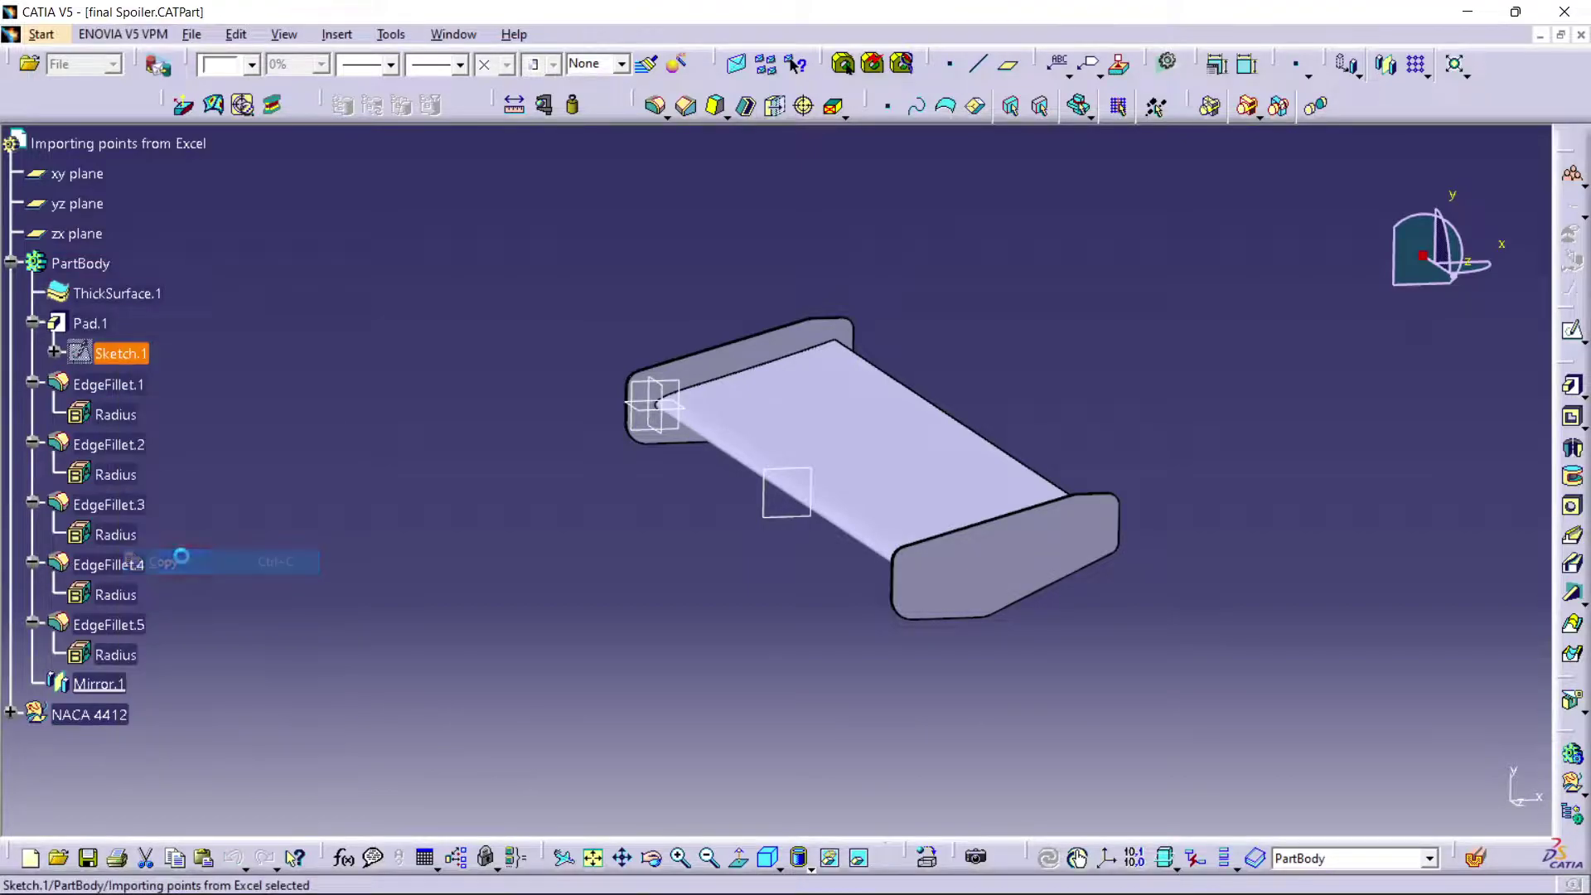
- Insert a new body into the part Importing points from Excel
scroll(208, 470, "down", 3)
scroll(207, 471, "up", 5)
left_click(78, 217)
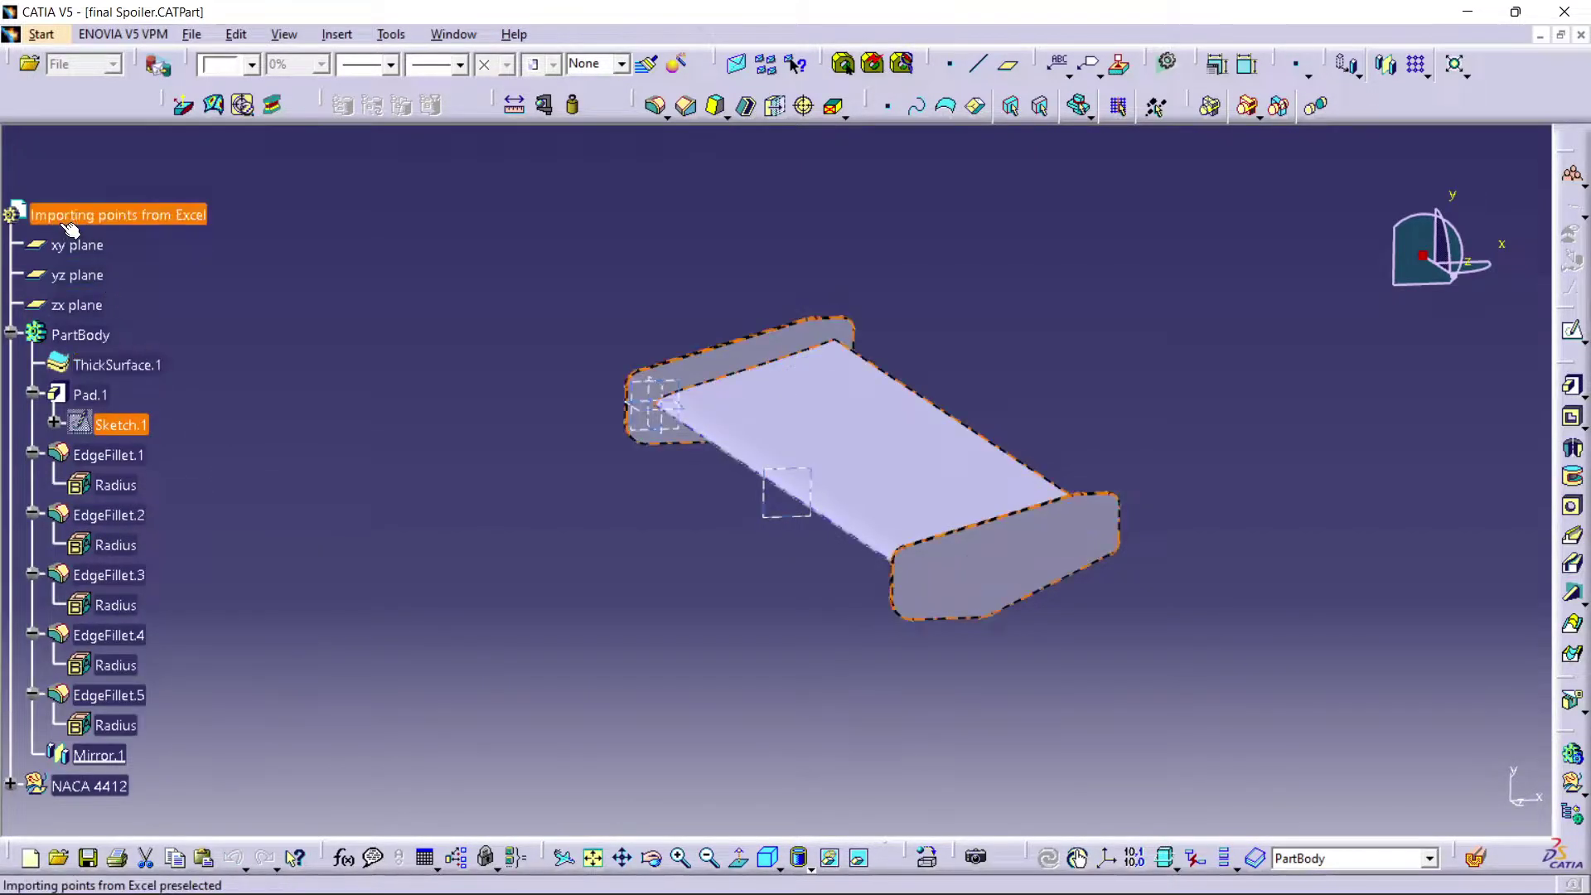
left_click(338, 34)
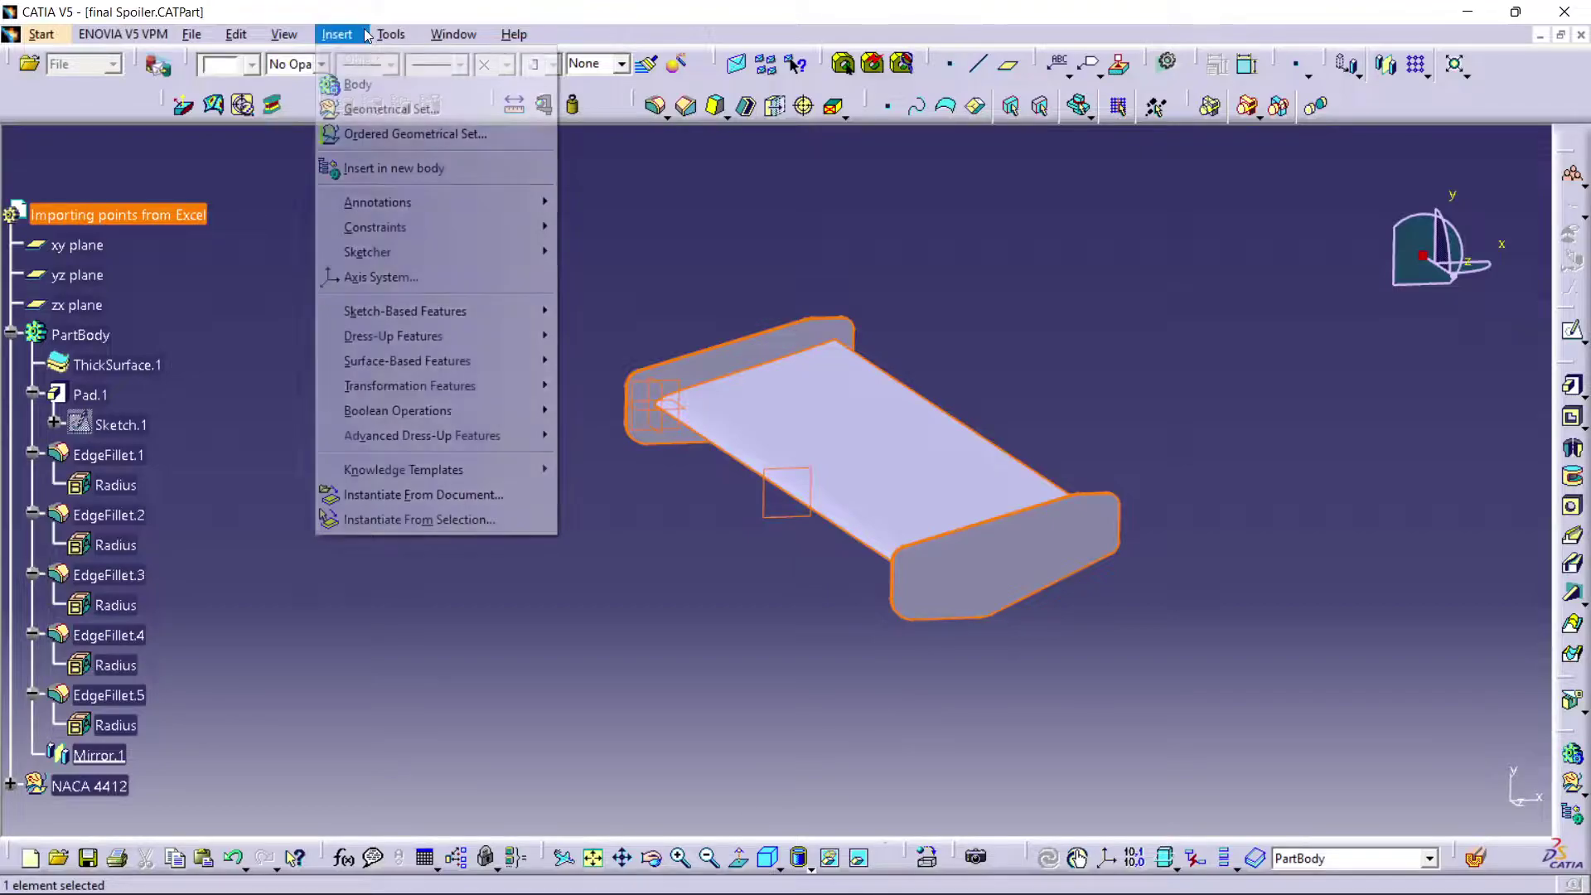
left_click(355, 82)
- Rename the new body as Sides Flaps
scroll(92, 662, "down", 6)
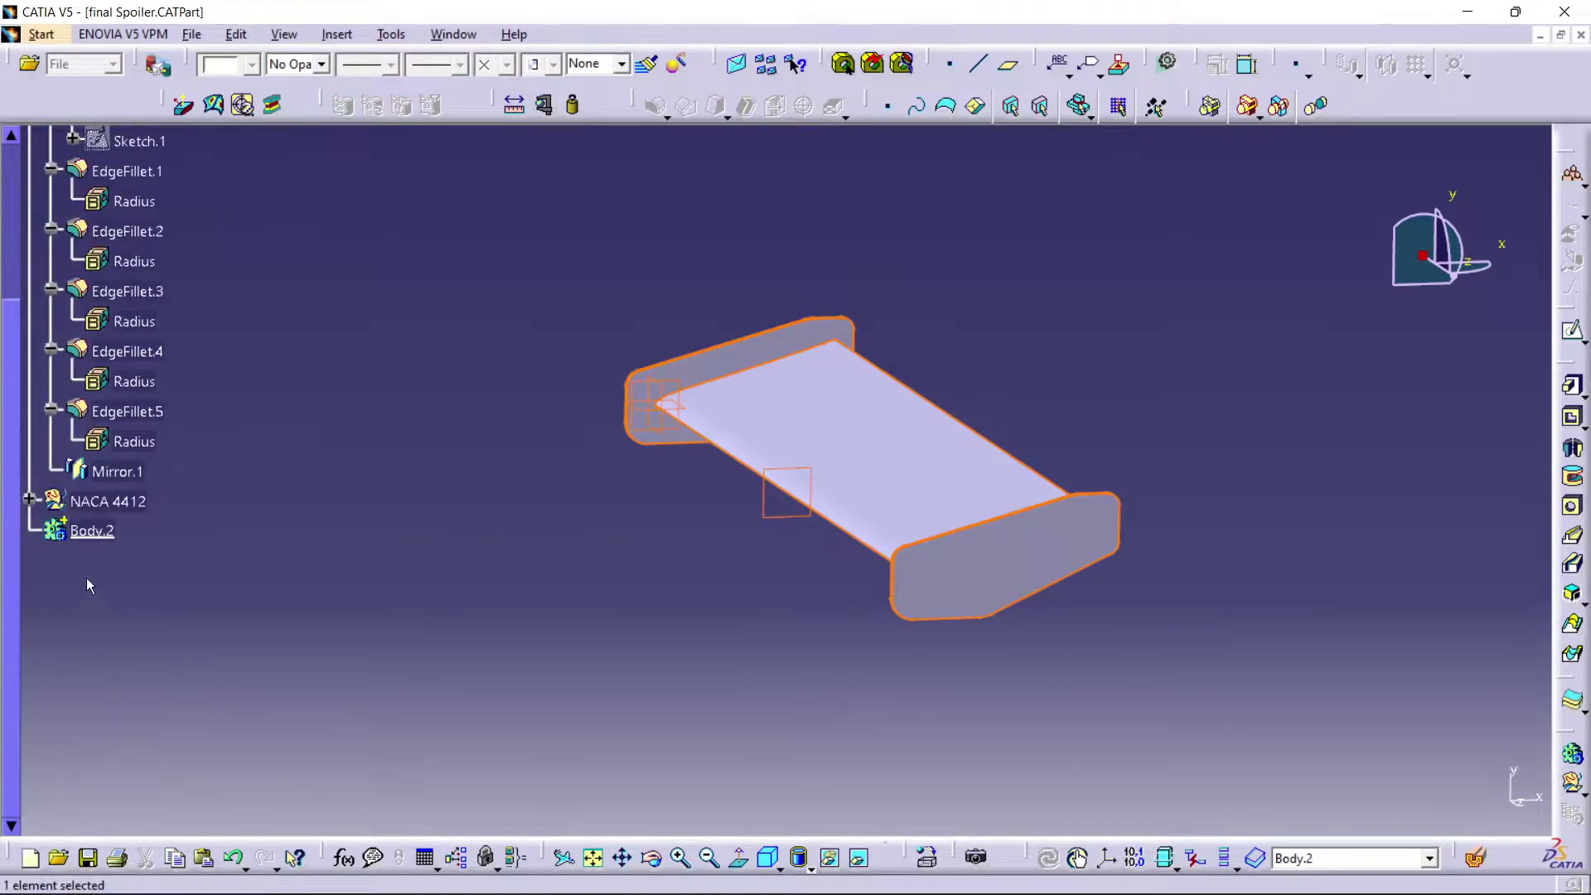
left_click(87, 531)
right_click(87, 531)
left_click(152, 196)
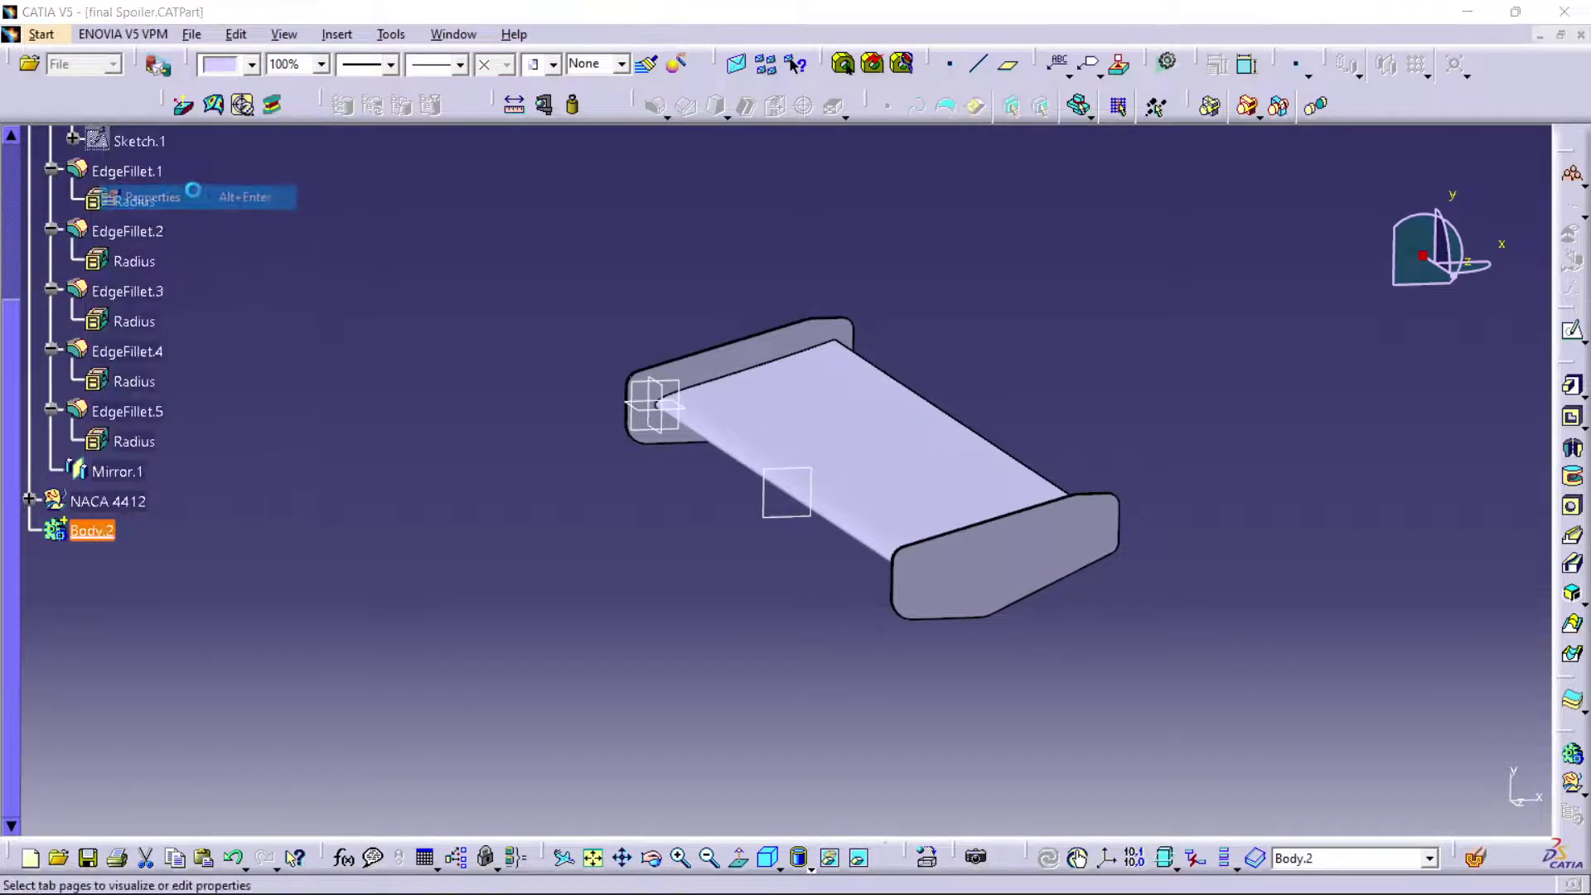
left_click(1241, 273)
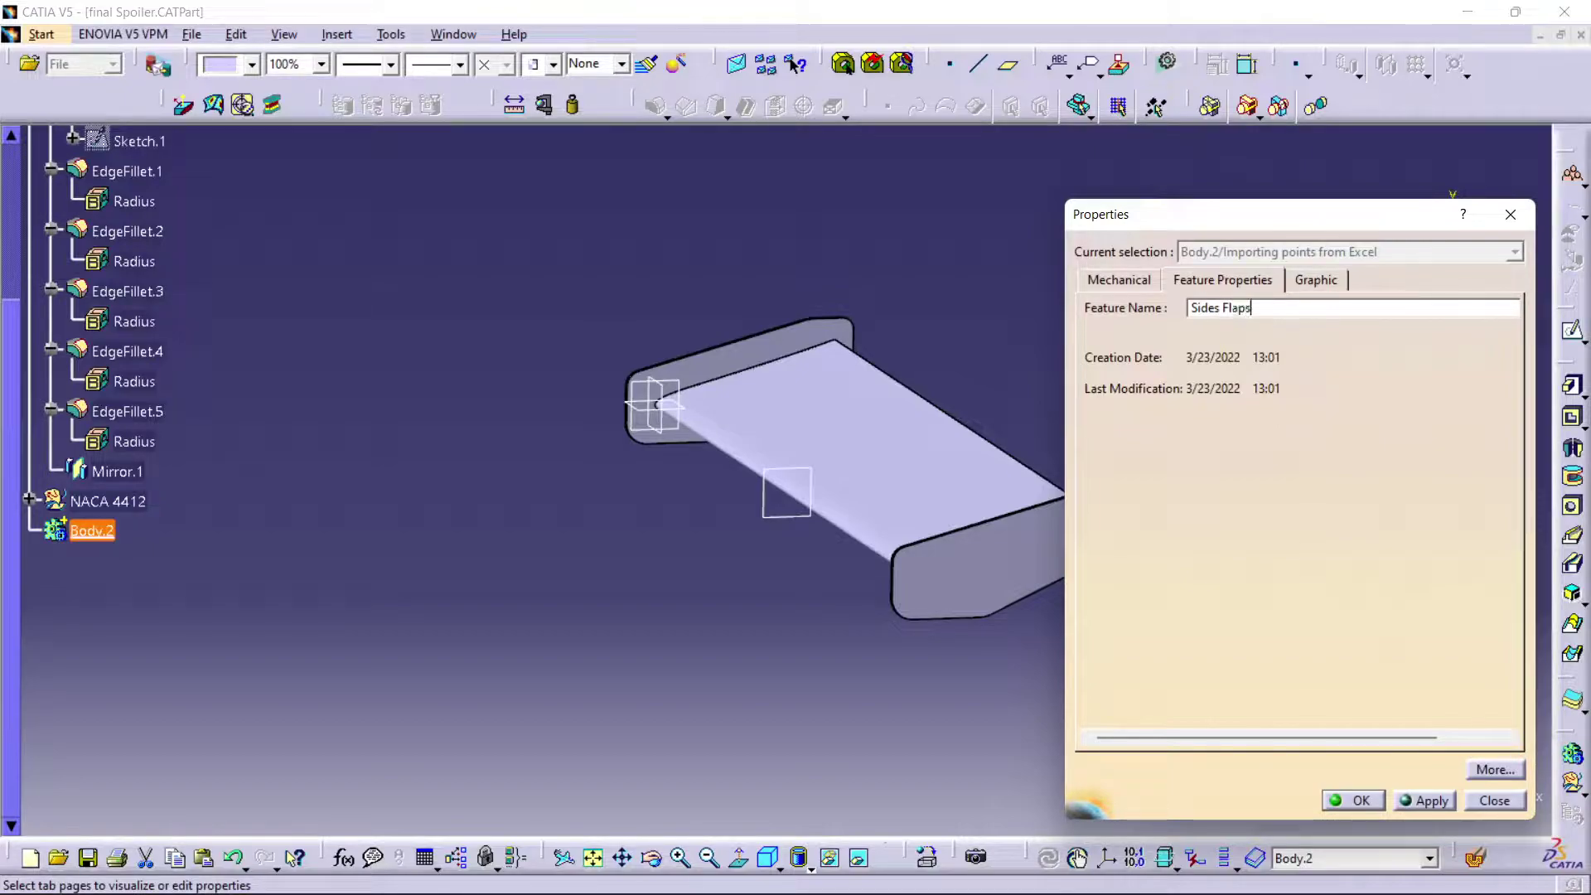
key("Return")
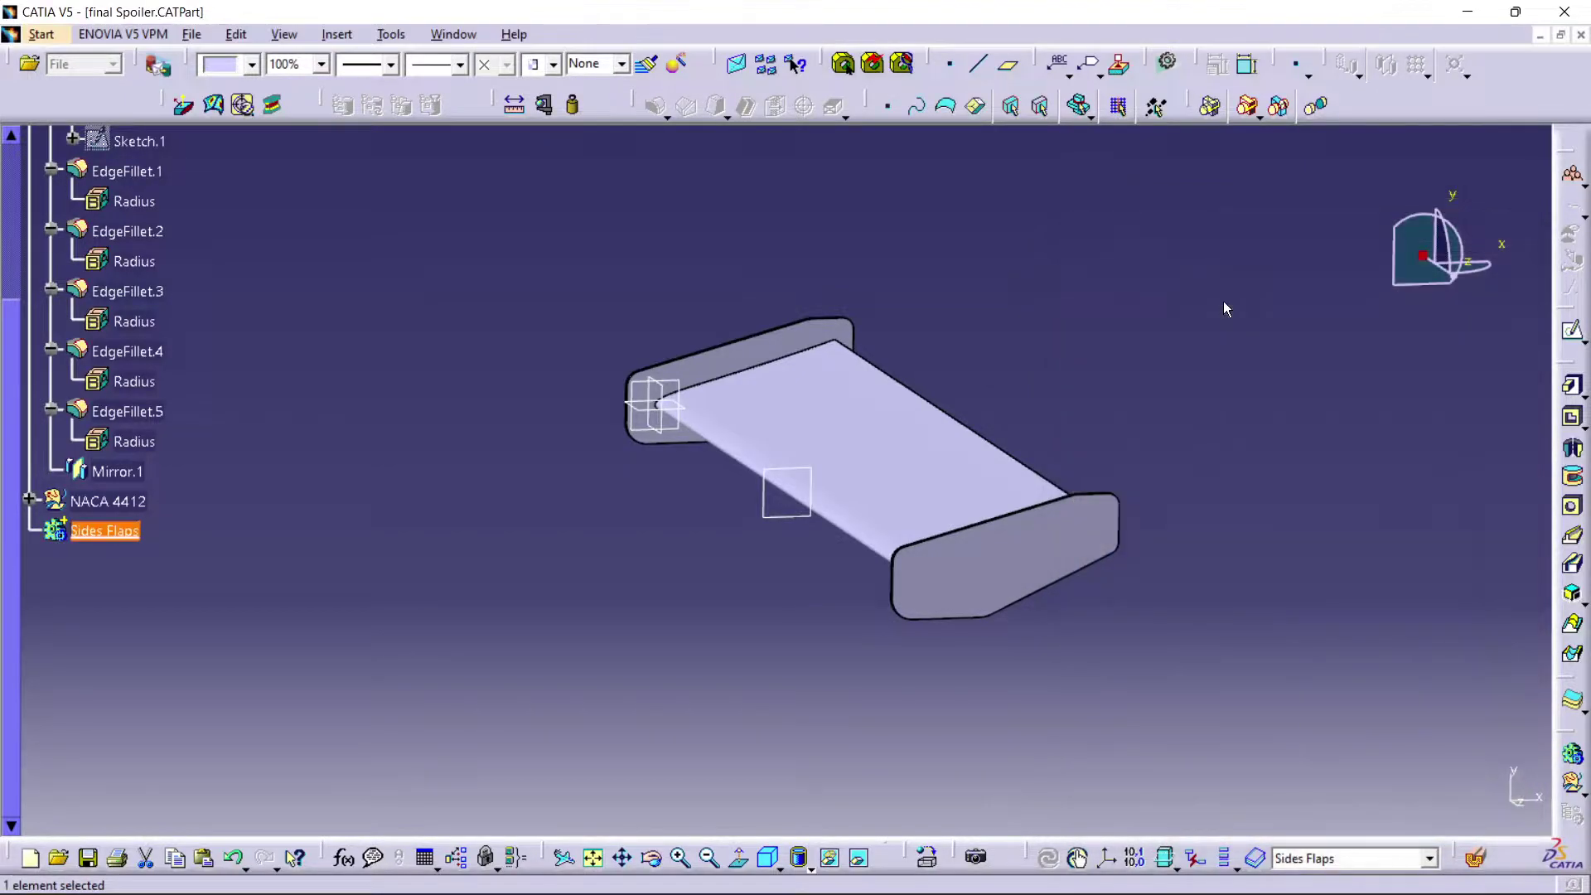
left_click(642, 573)
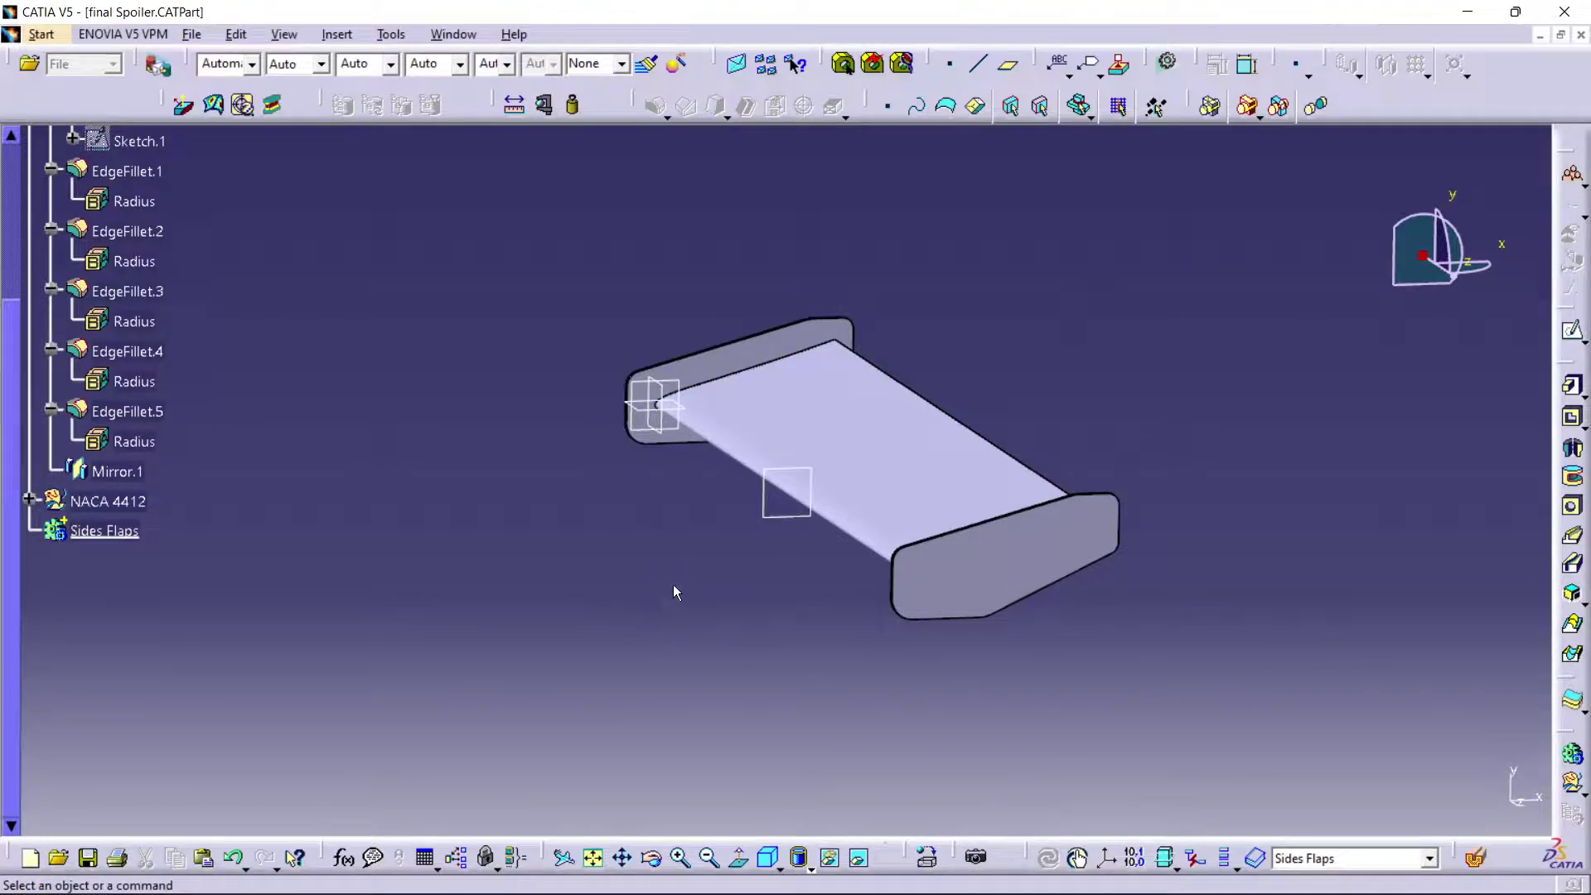
- Copy Sketch.1 from Pad.1, paste it into the Sides Flaps body and expand that body in the tree
scroll(300, 511, "up", 3)
left_click(124, 353)
right_click(126, 353)
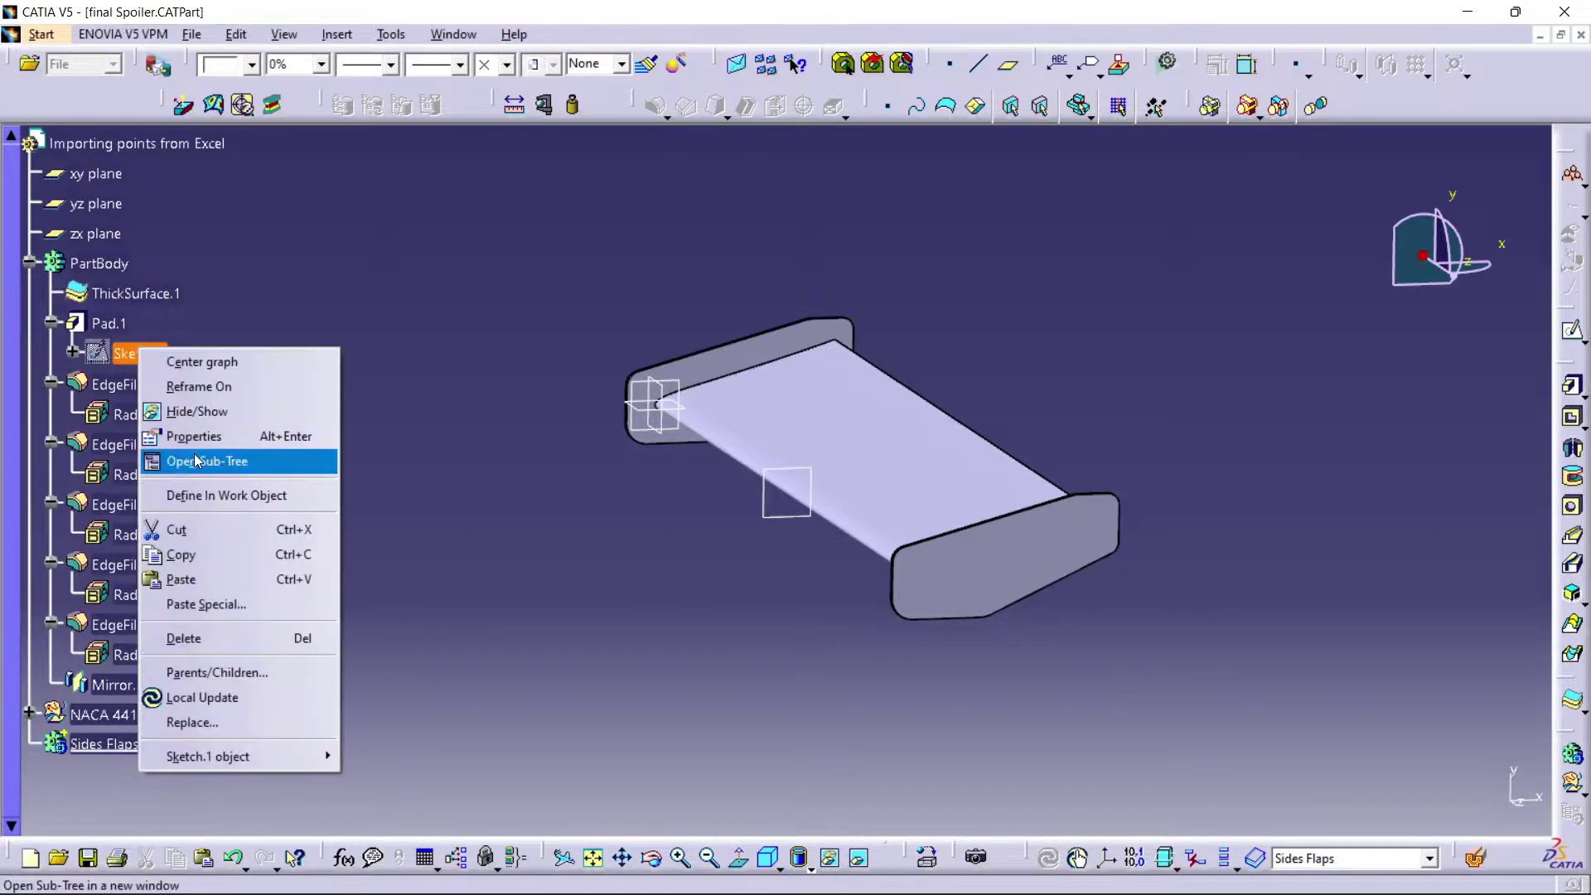
left_click(199, 564)
scroll(107, 530, "down", 3)
left_click(109, 533)
right_click(109, 533)
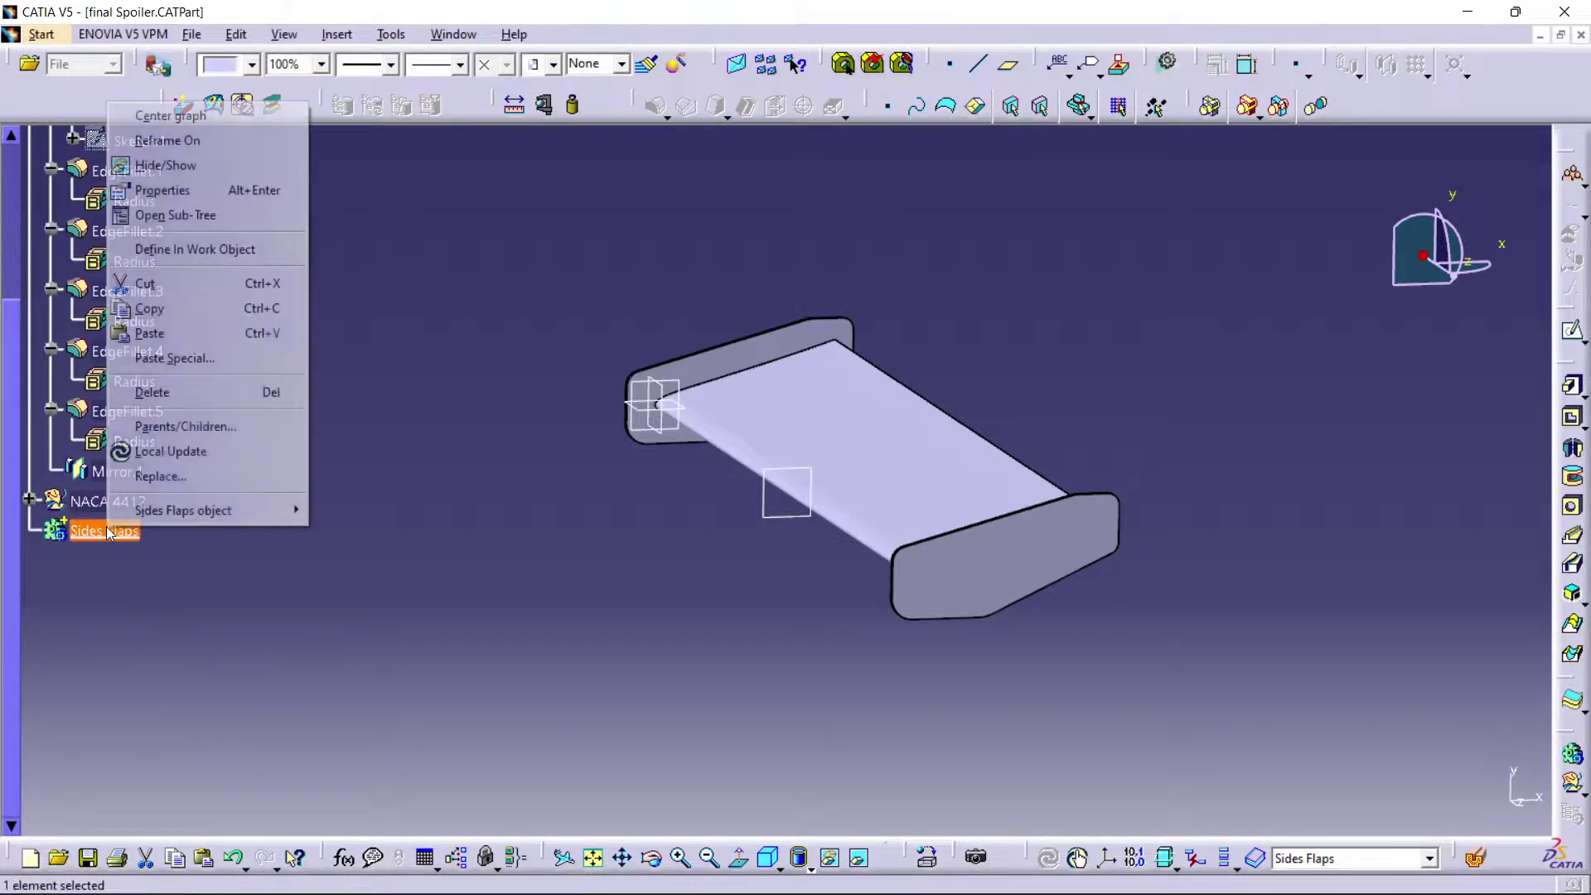
left_click(187, 335)
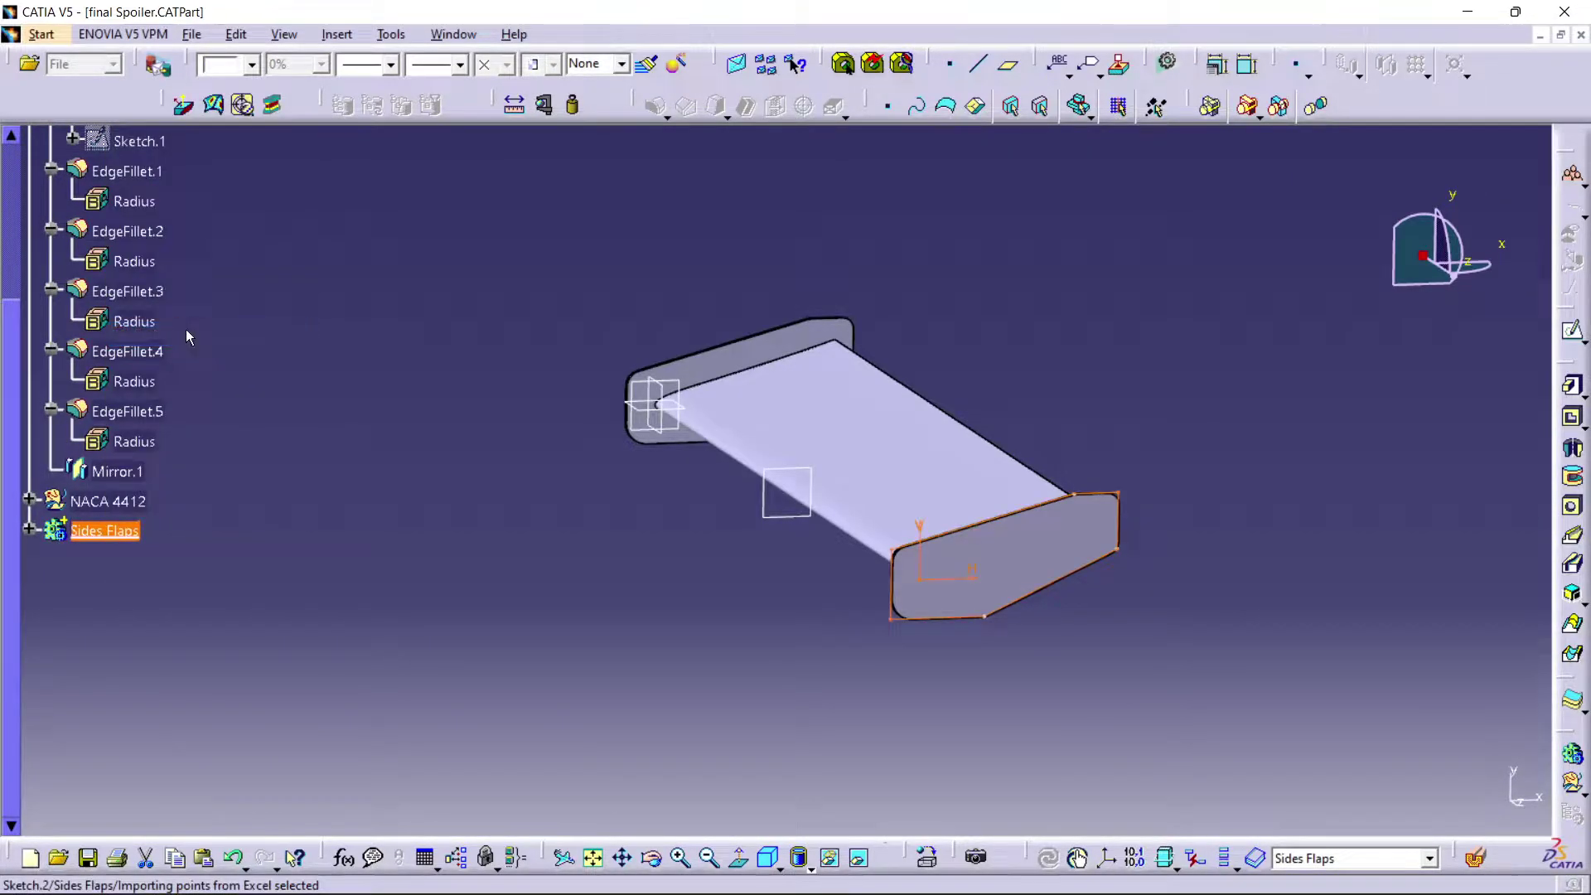
left_click(30, 531)
left_click(185, 585)
- Delete the Mirror.1 feature from PartBody
scroll(255, 462, "up", 3)
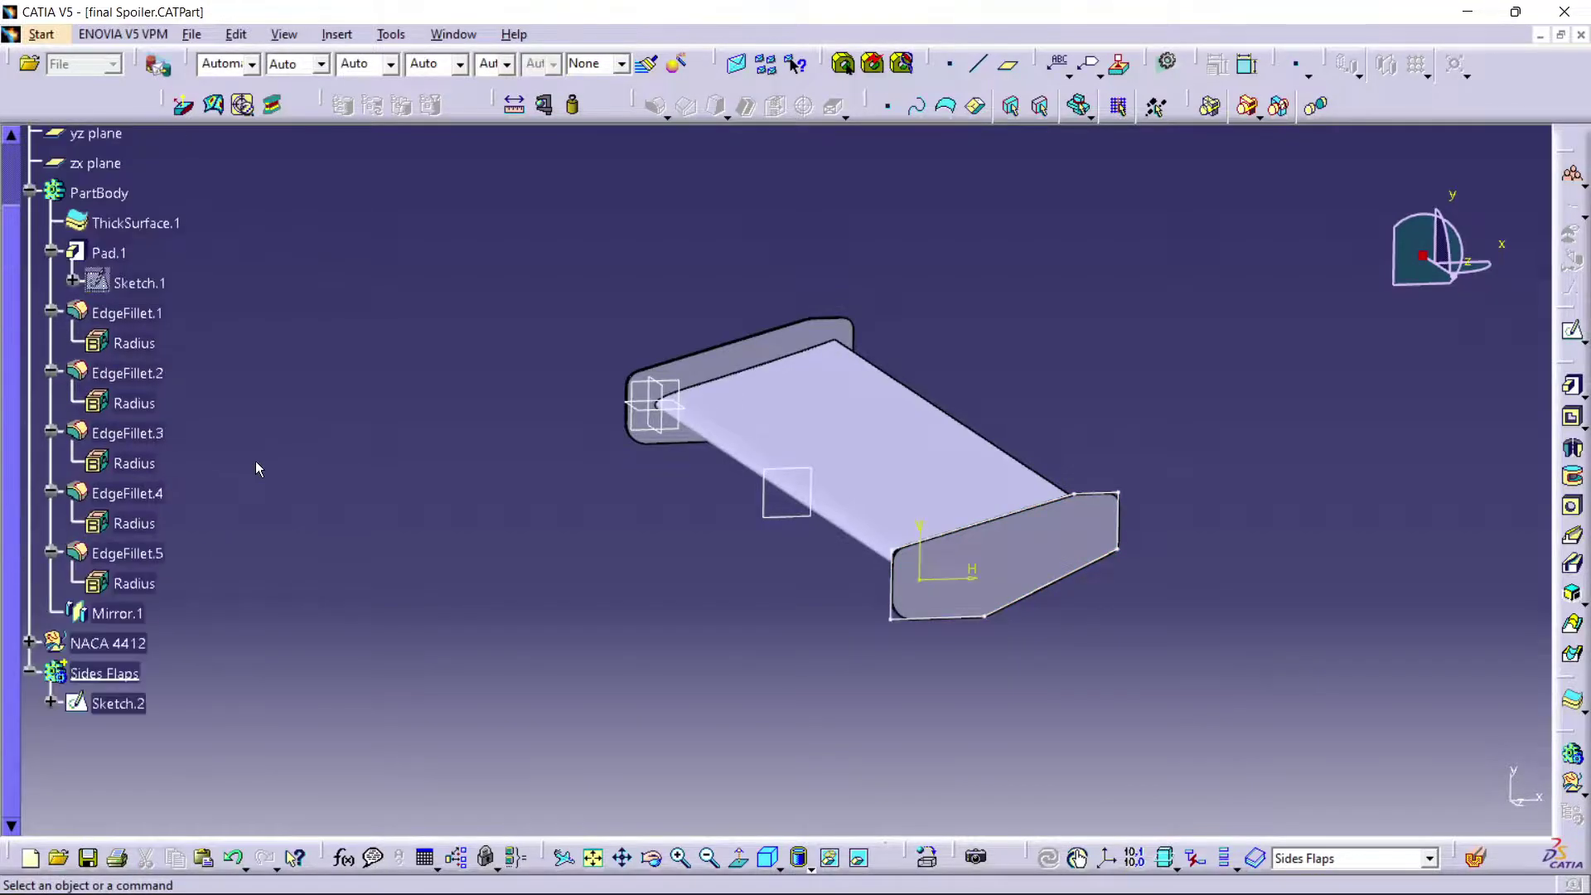
left_click(142, 612)
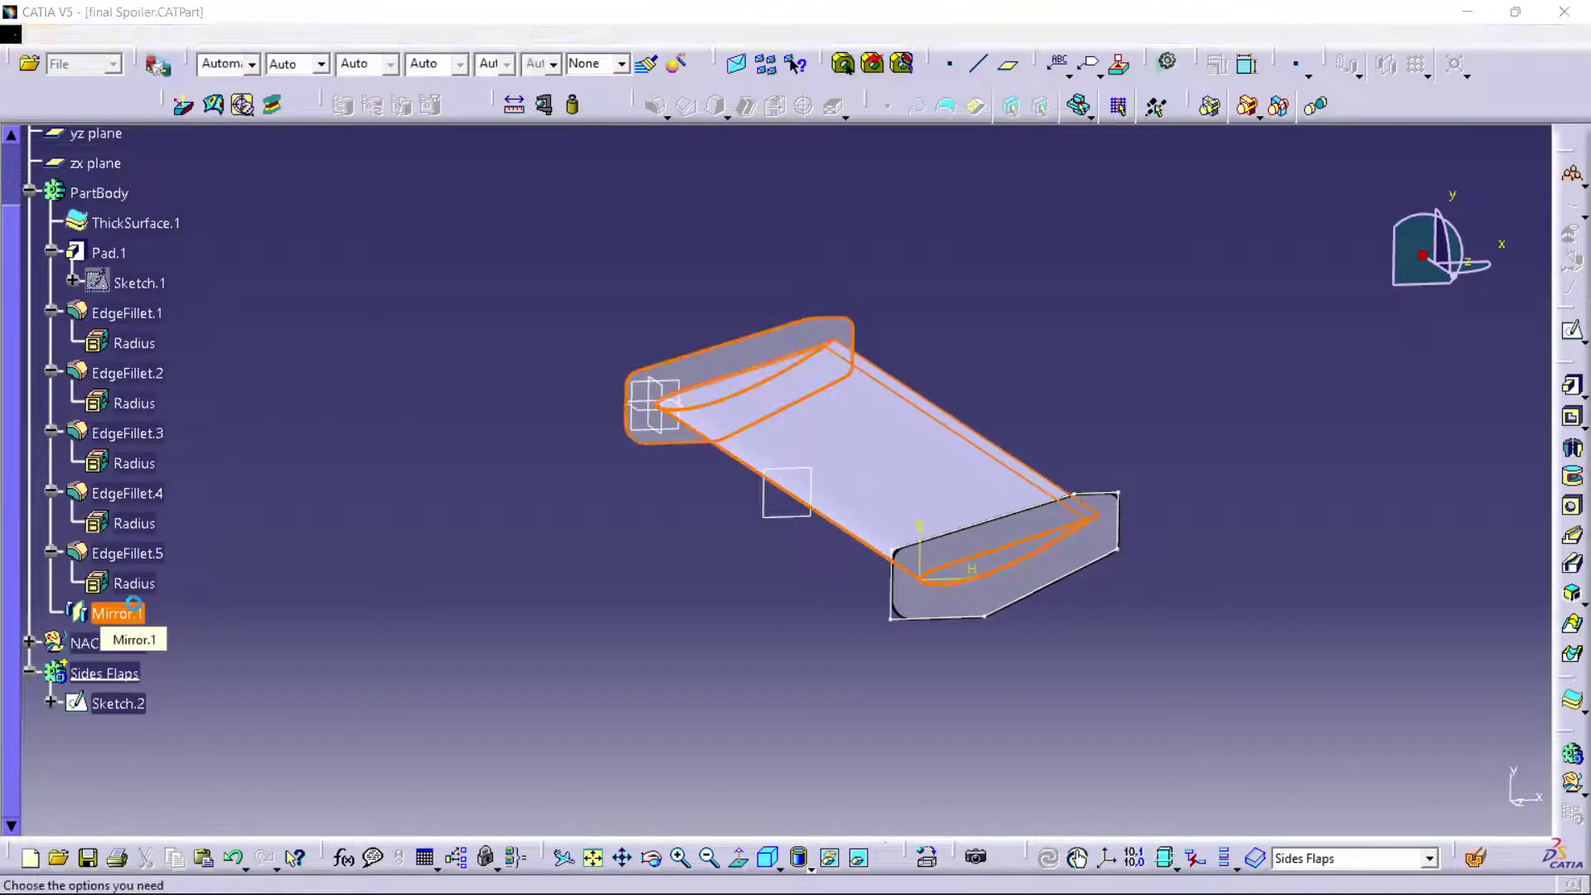
key("Delete")
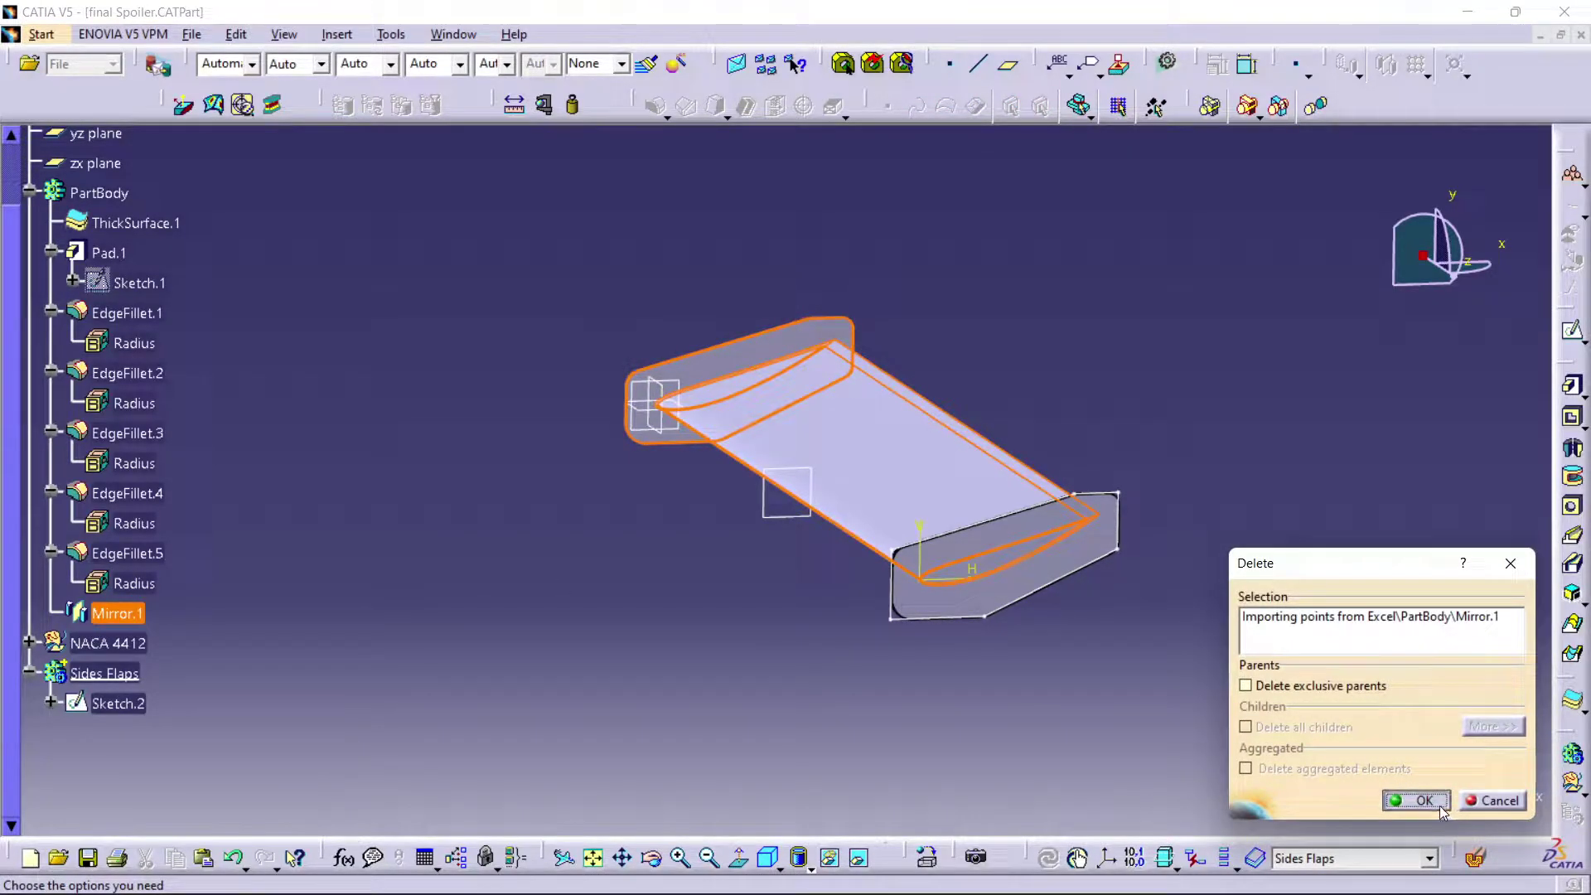
left_click(1418, 801)
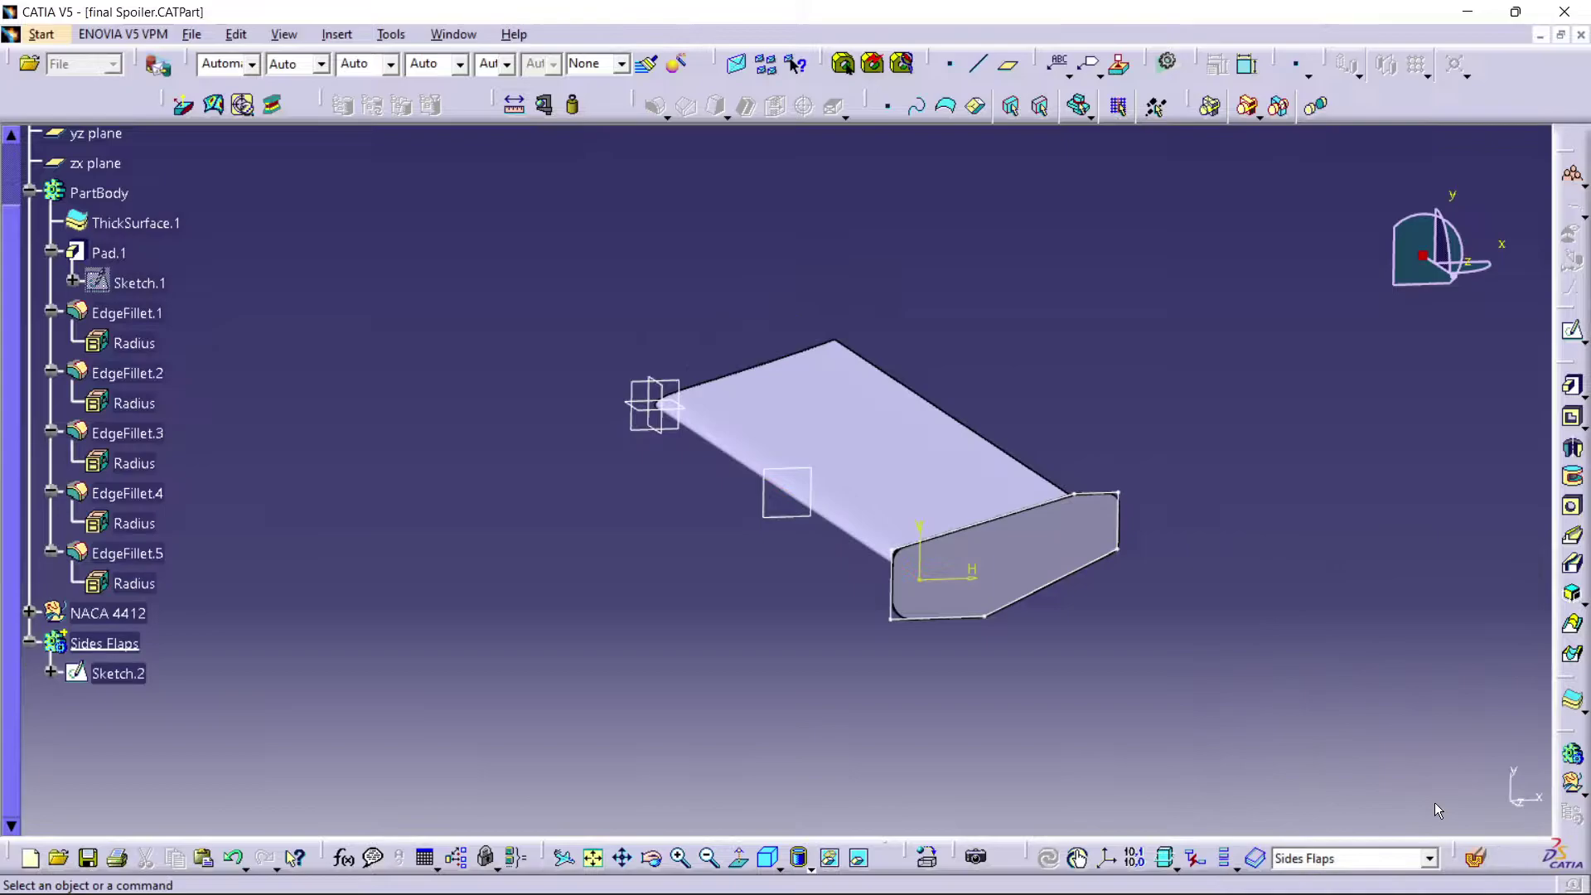
- Delete Pad.1 from PartBody together with its dependent edge fillets, keeping its sketch
left_click(1068, 557)
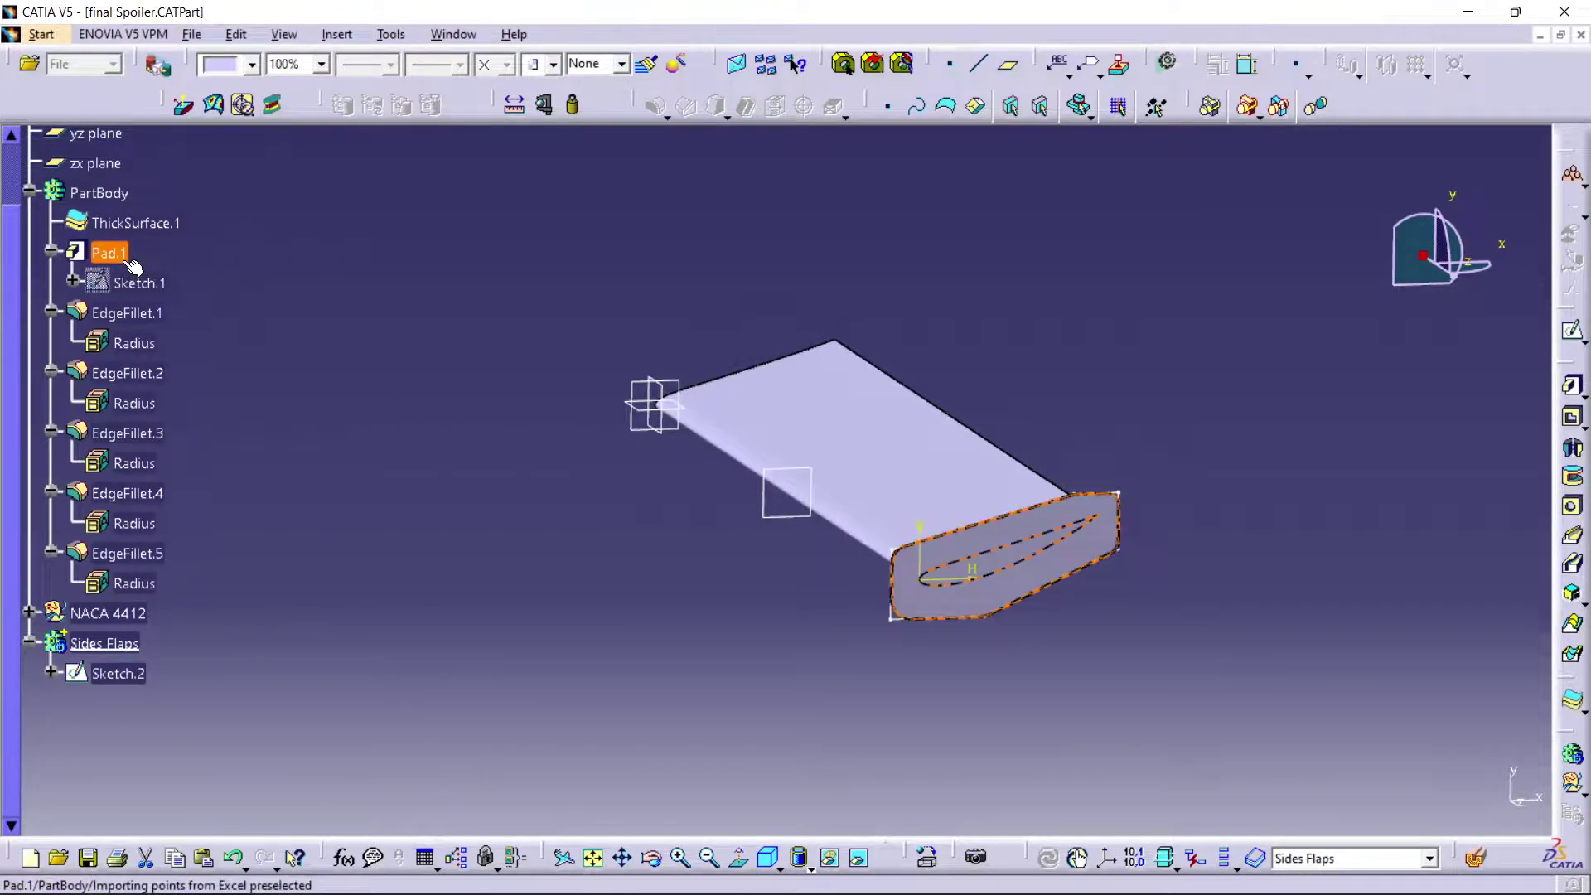
key("Delete")
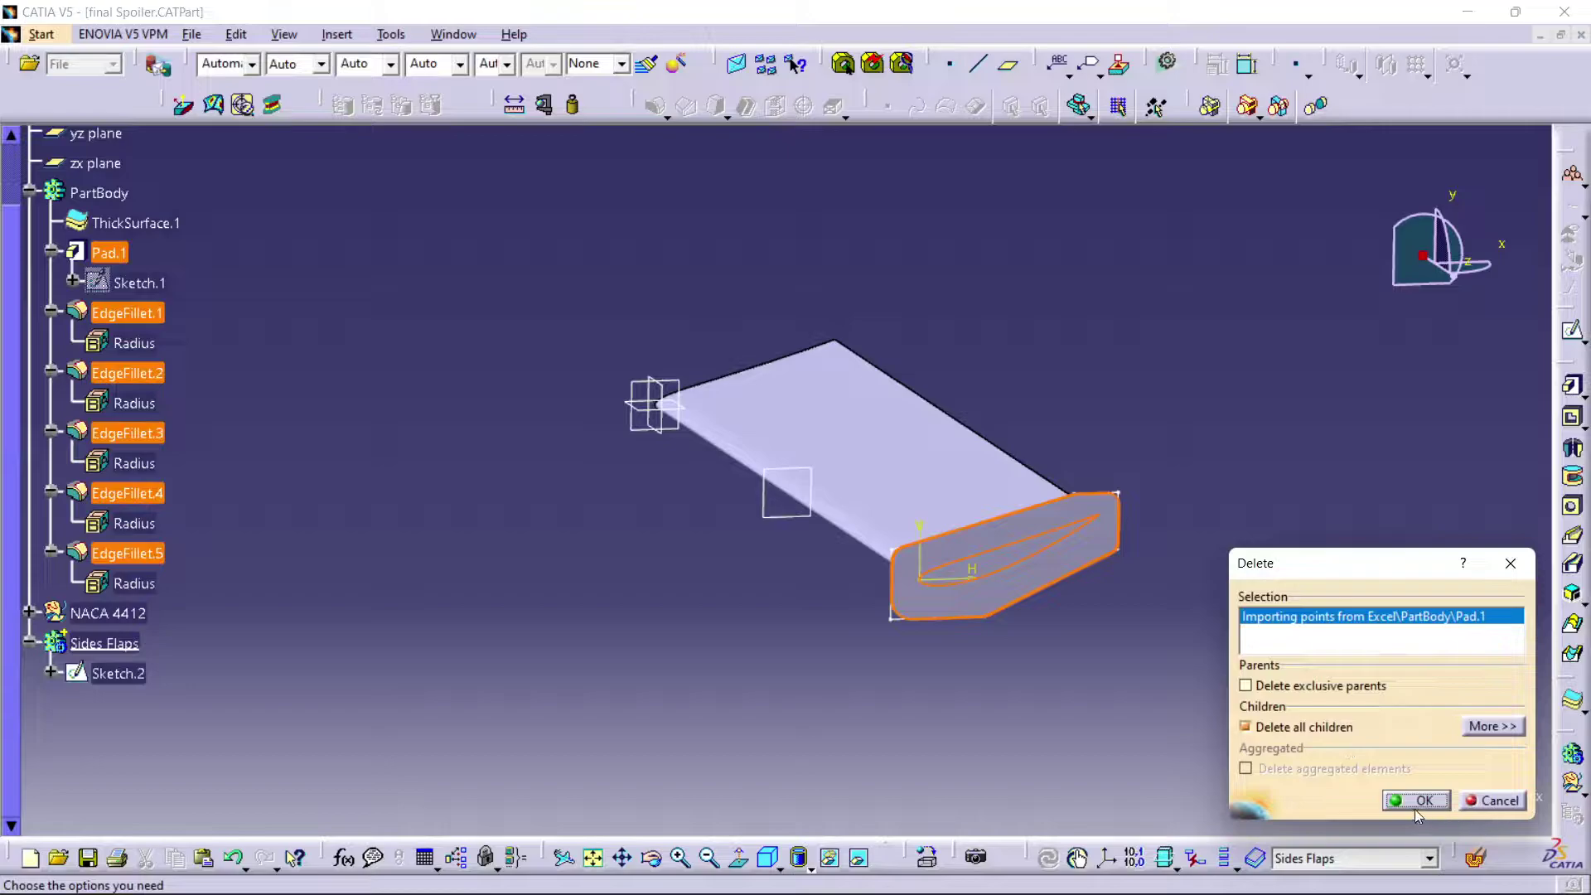
left_click(1418, 800)
- Rename PartBody as Main Body and collapse it in the tree
scroll(431, 478, "up", 3)
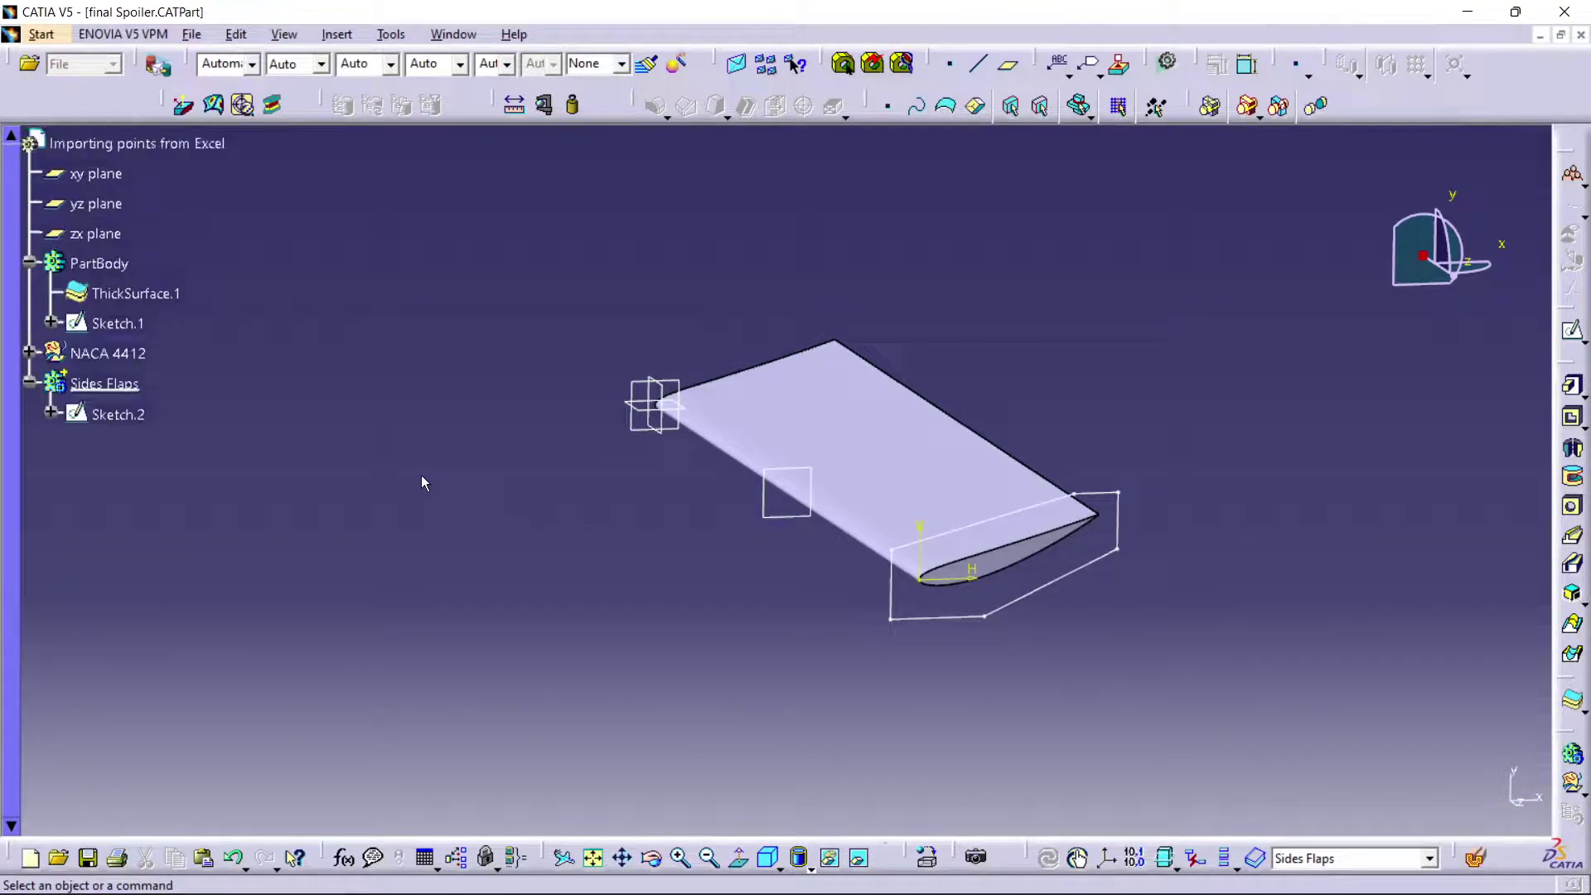
right_click(52, 403)
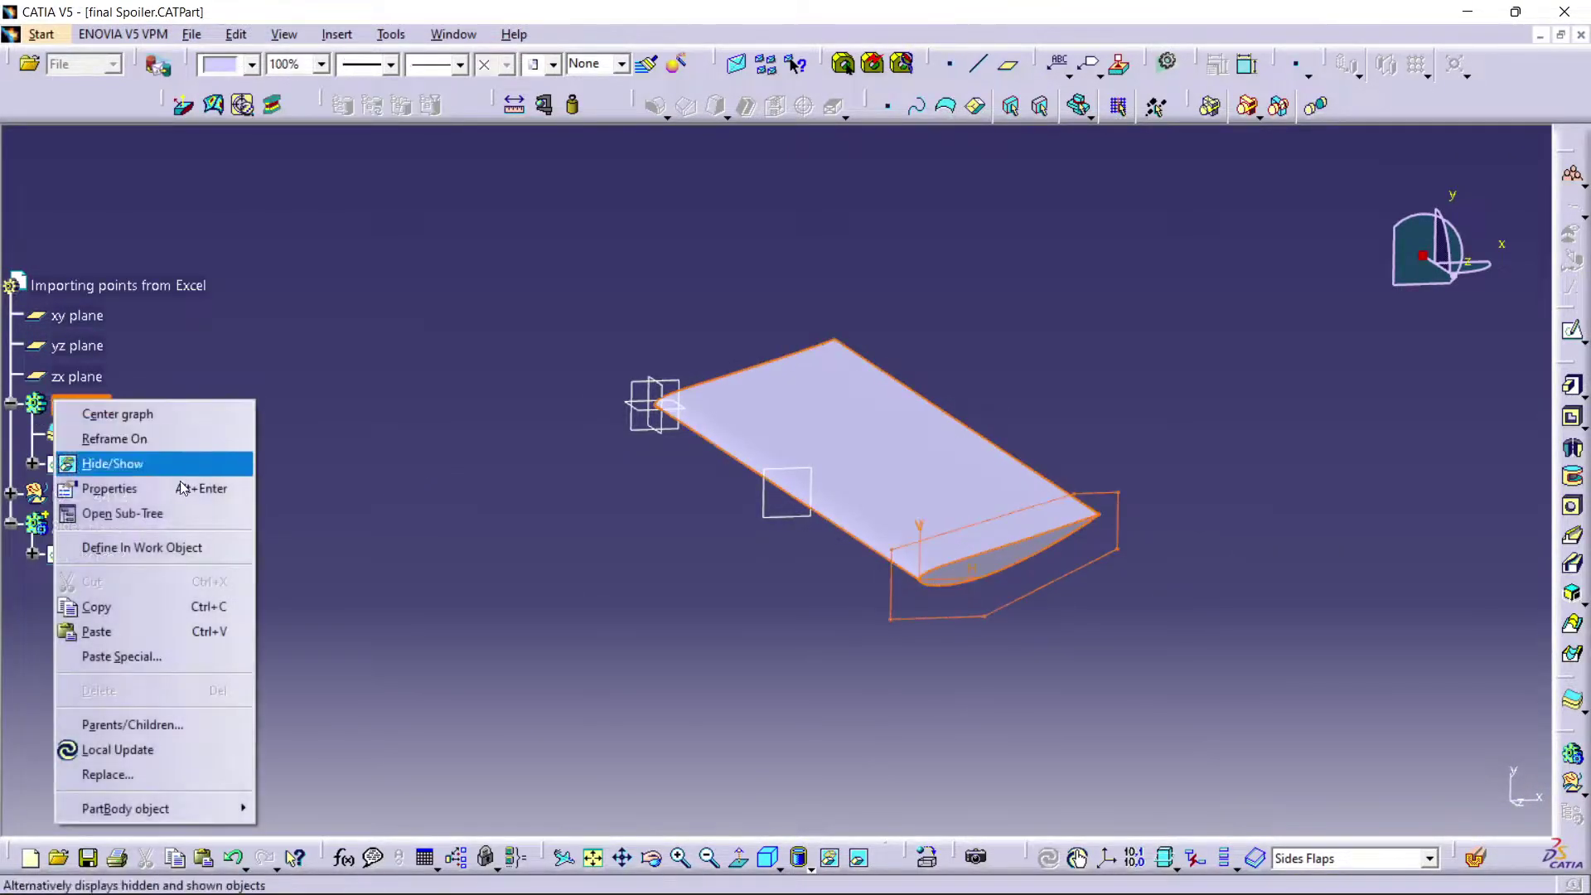
left_click(191, 493)
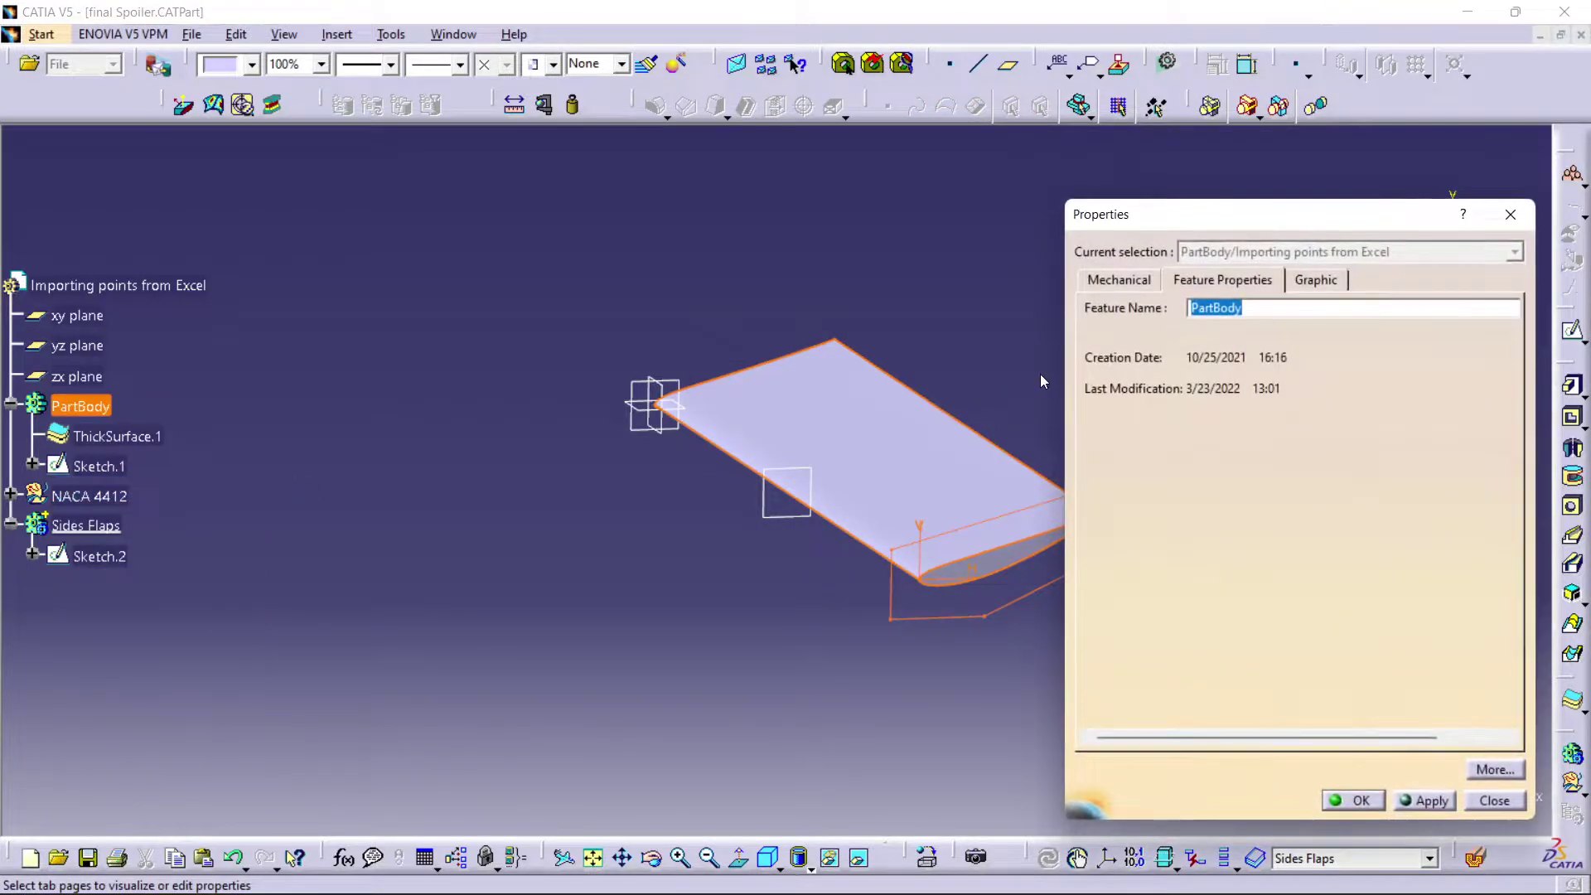
type("MI")
left_click(1380, 799)
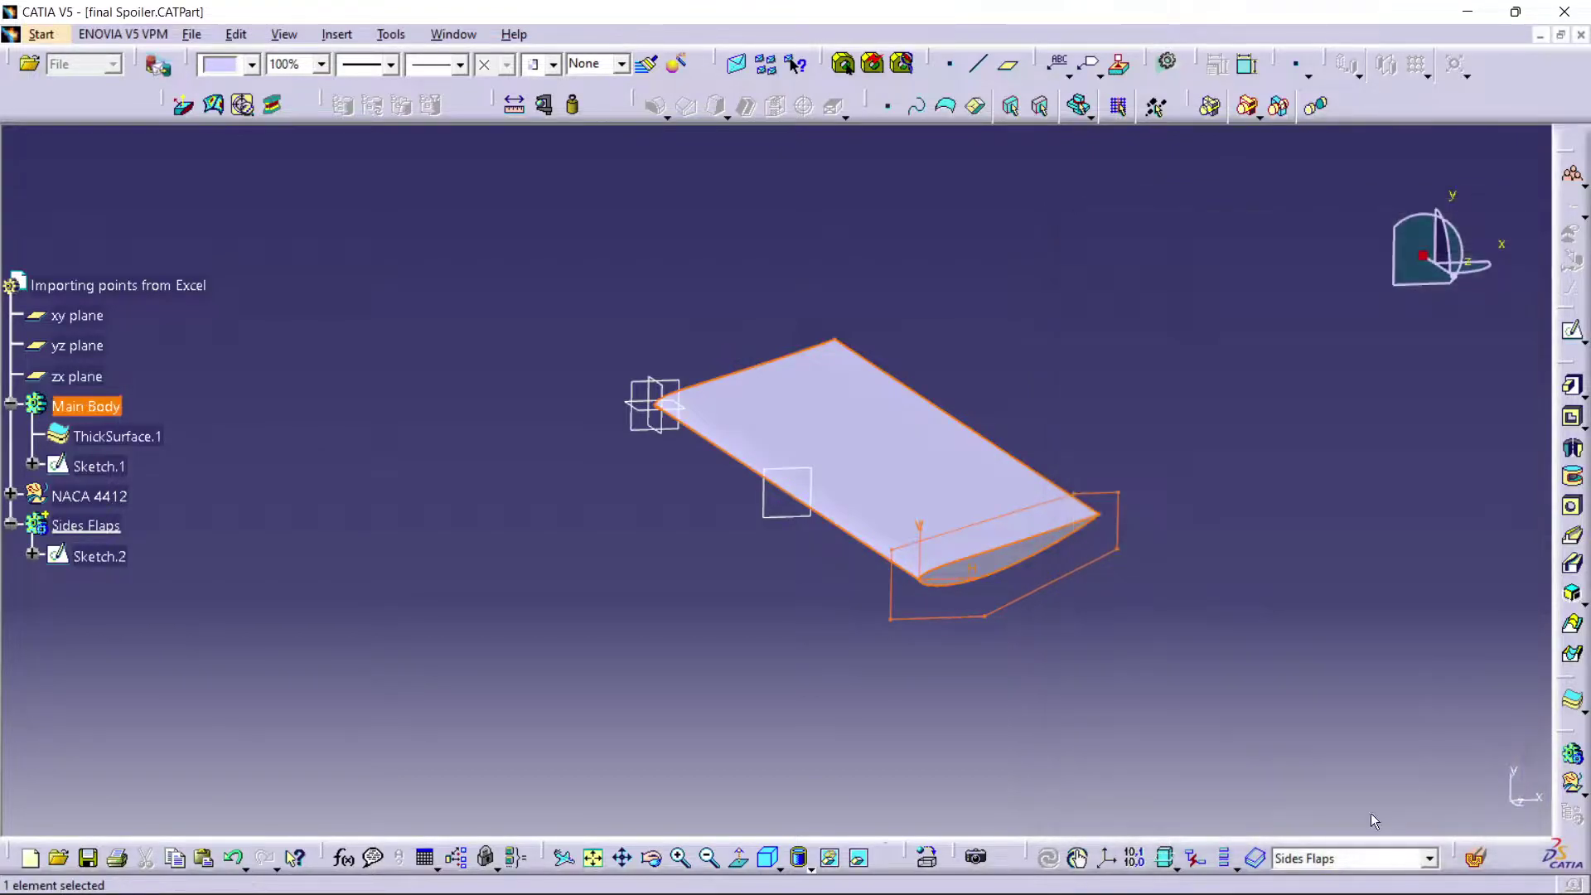
left_click(9, 408)
- Open the pasted sketch in the Sides Flaps body to check its profile and dimensions, and exit the sketch
double_click(101, 496)
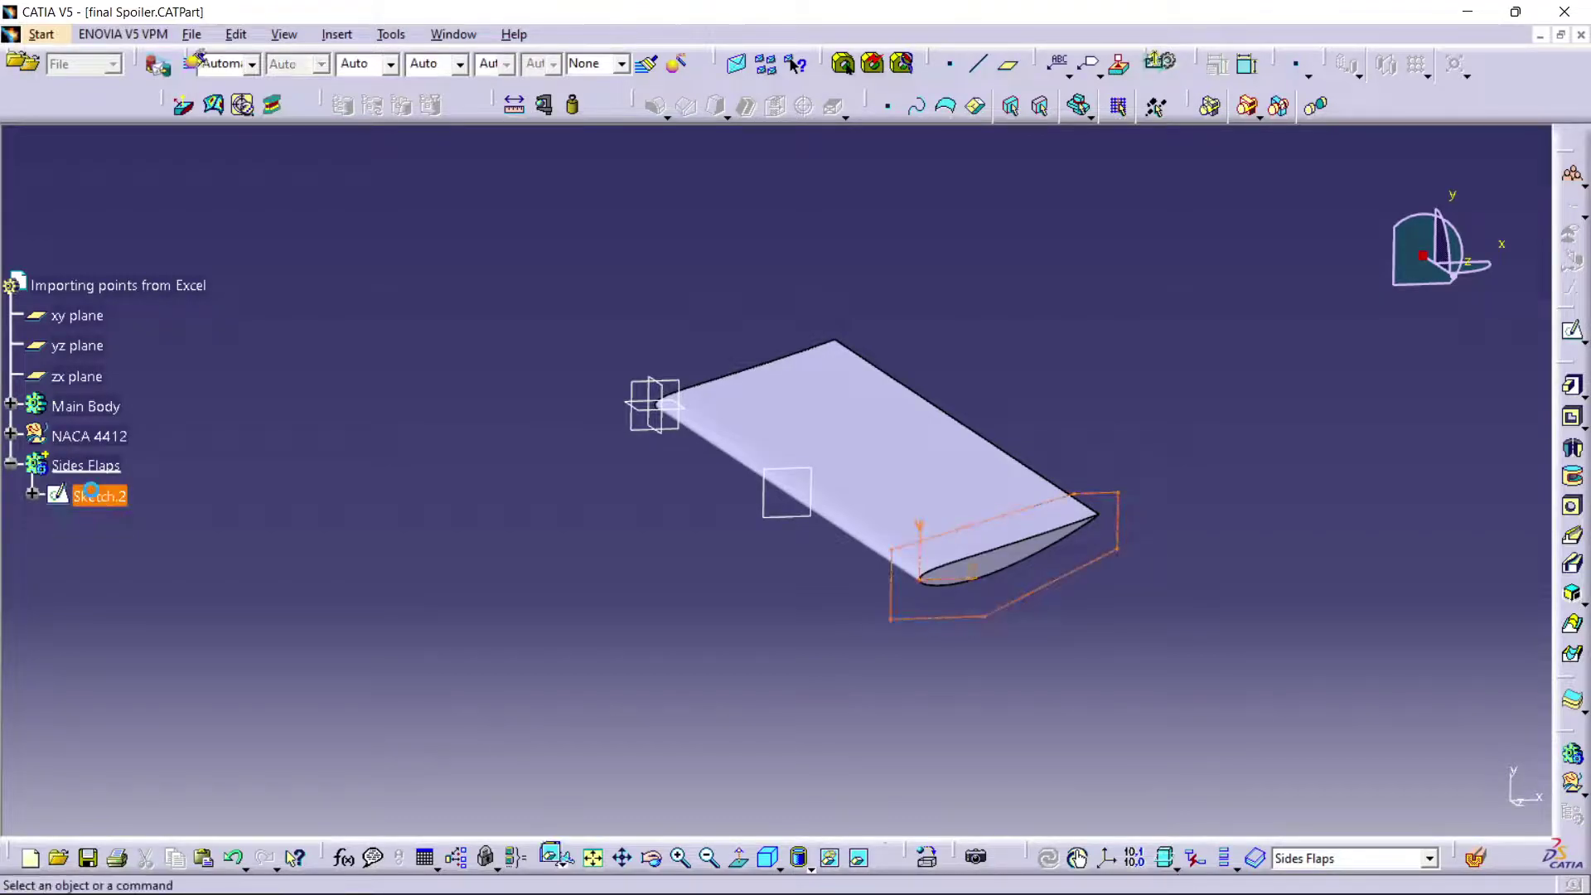
mouse_move(774, 448)
middle_mouse_down()
mouse_move(514, 452)
mouse_move(615, 389)
middle_mouse_up()
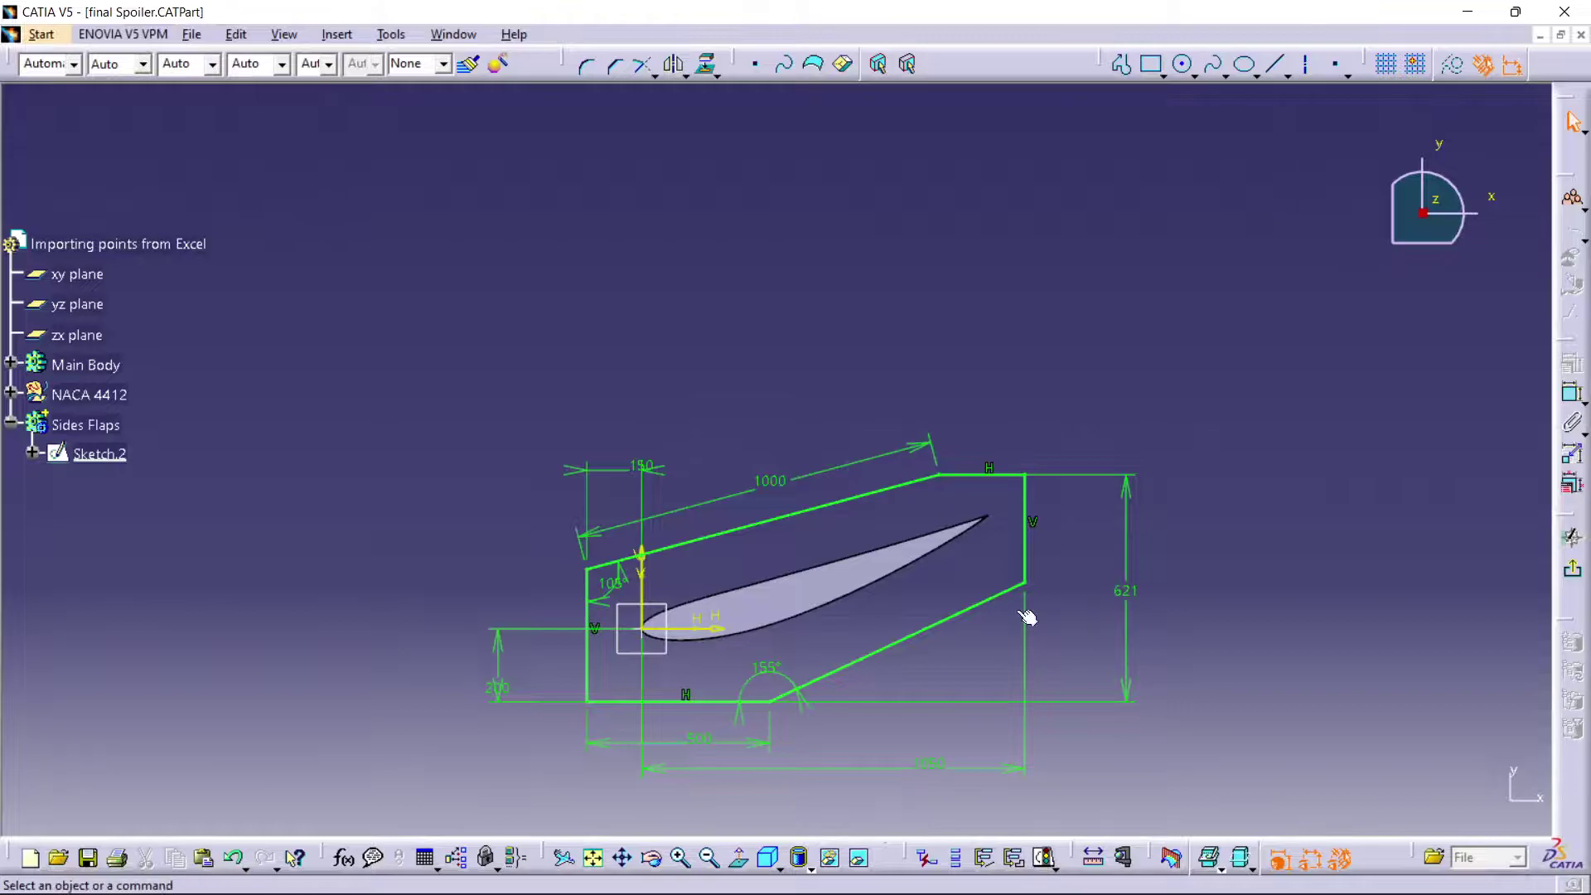
left_click(1572, 537)
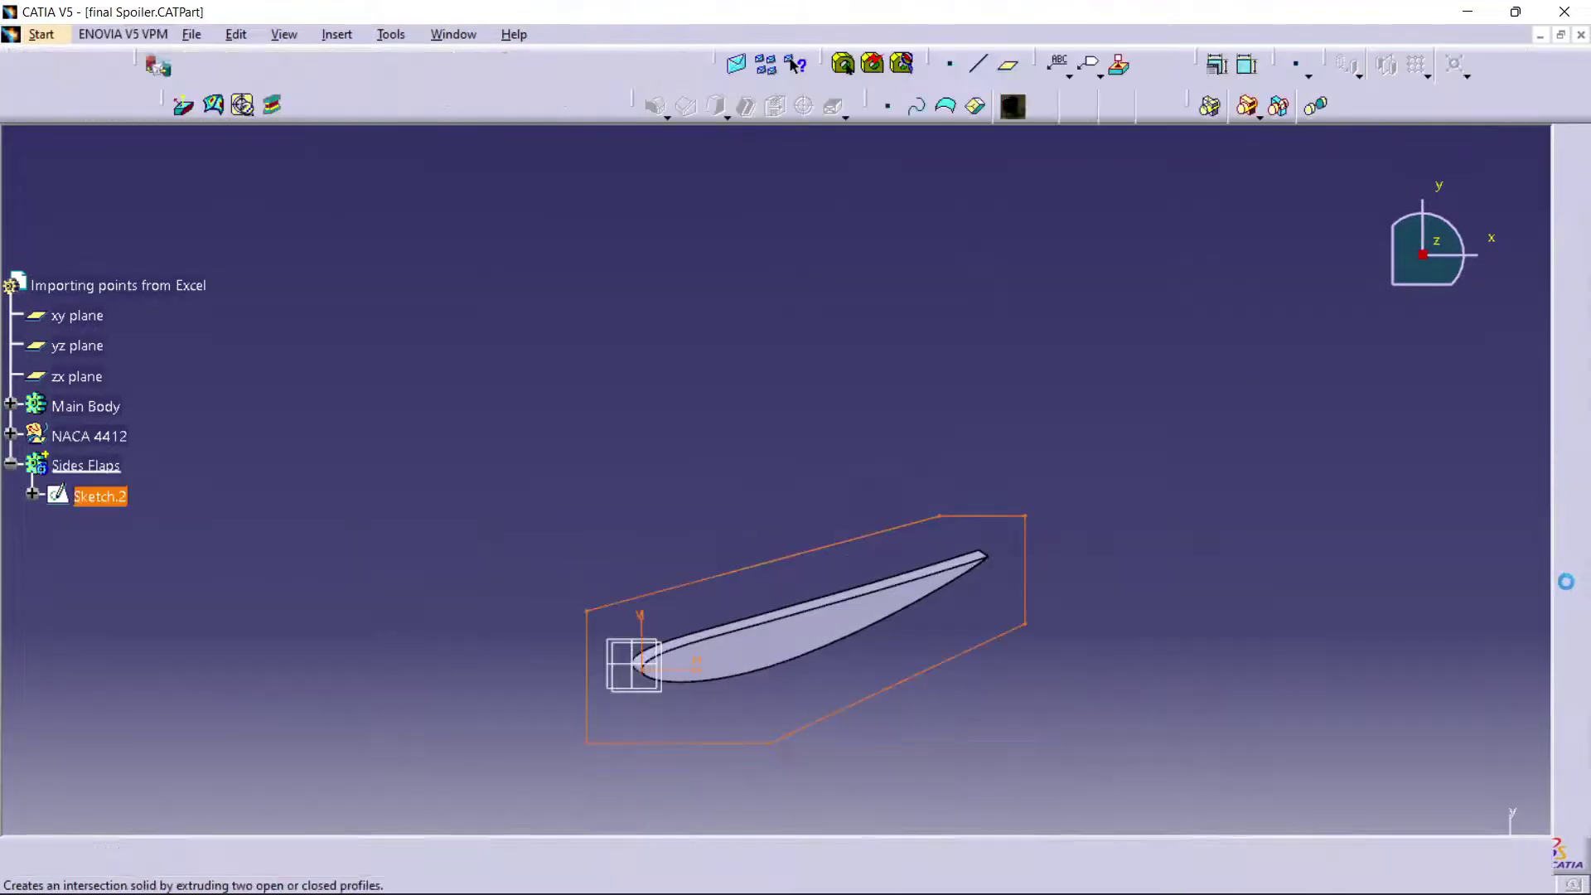
- Pad the pasted flap profile in the Sides Flaps body by 25 mm, outward from the wing tip
middle_click_drag(1174, 474, 1201, 404)
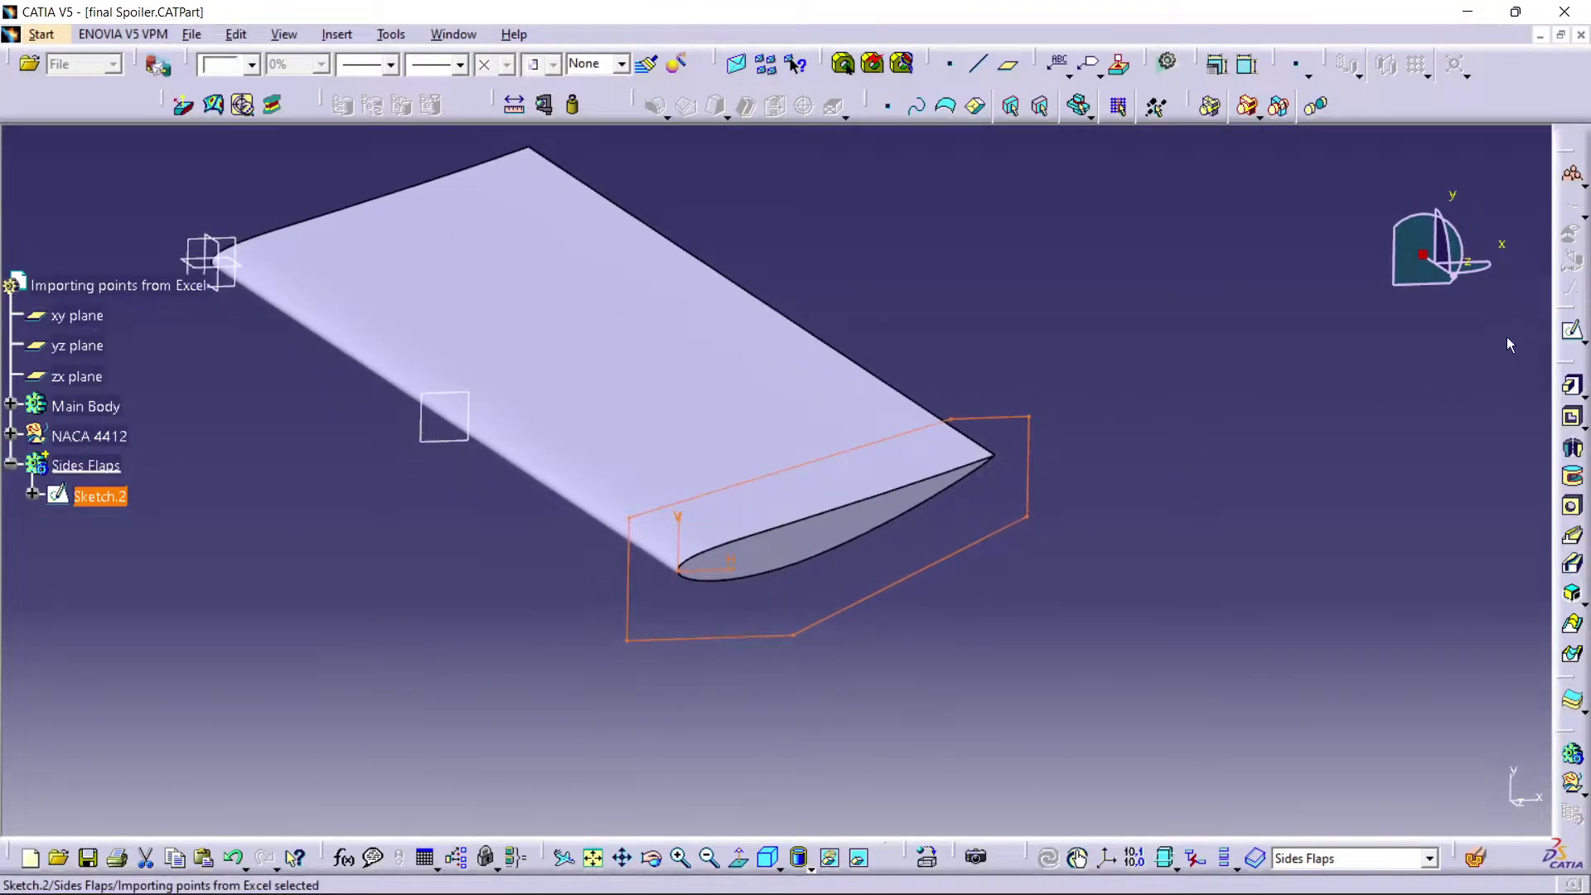
left_click(1569, 388)
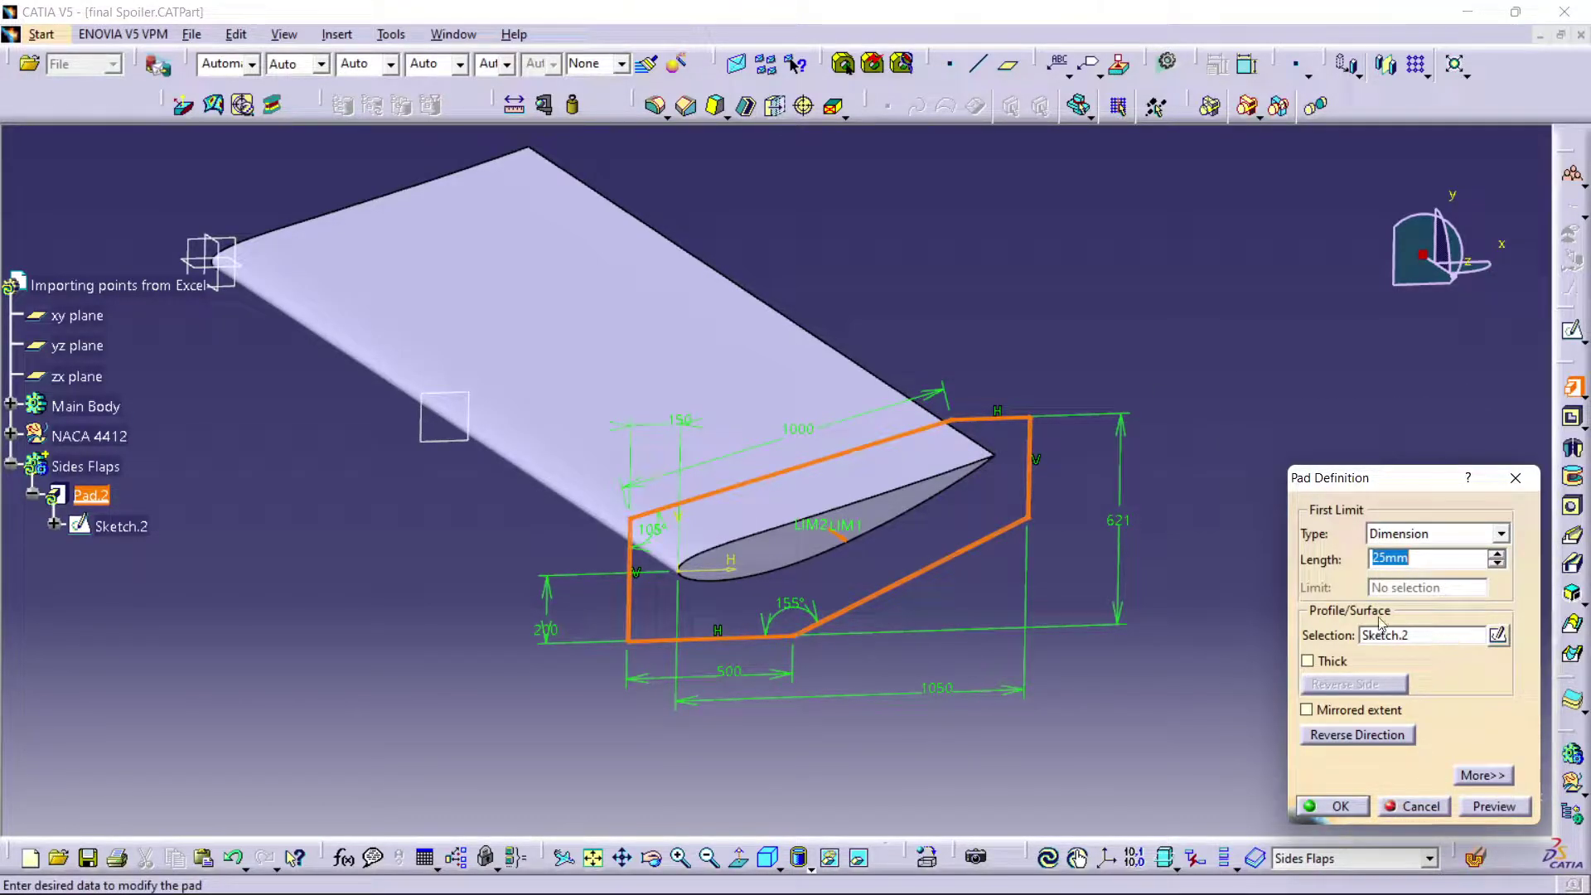
mouse_move(922, 507)
middle_mouse_down()
mouse_move(911, 539)
mouse_move(922, 507)
middle_mouse_up()
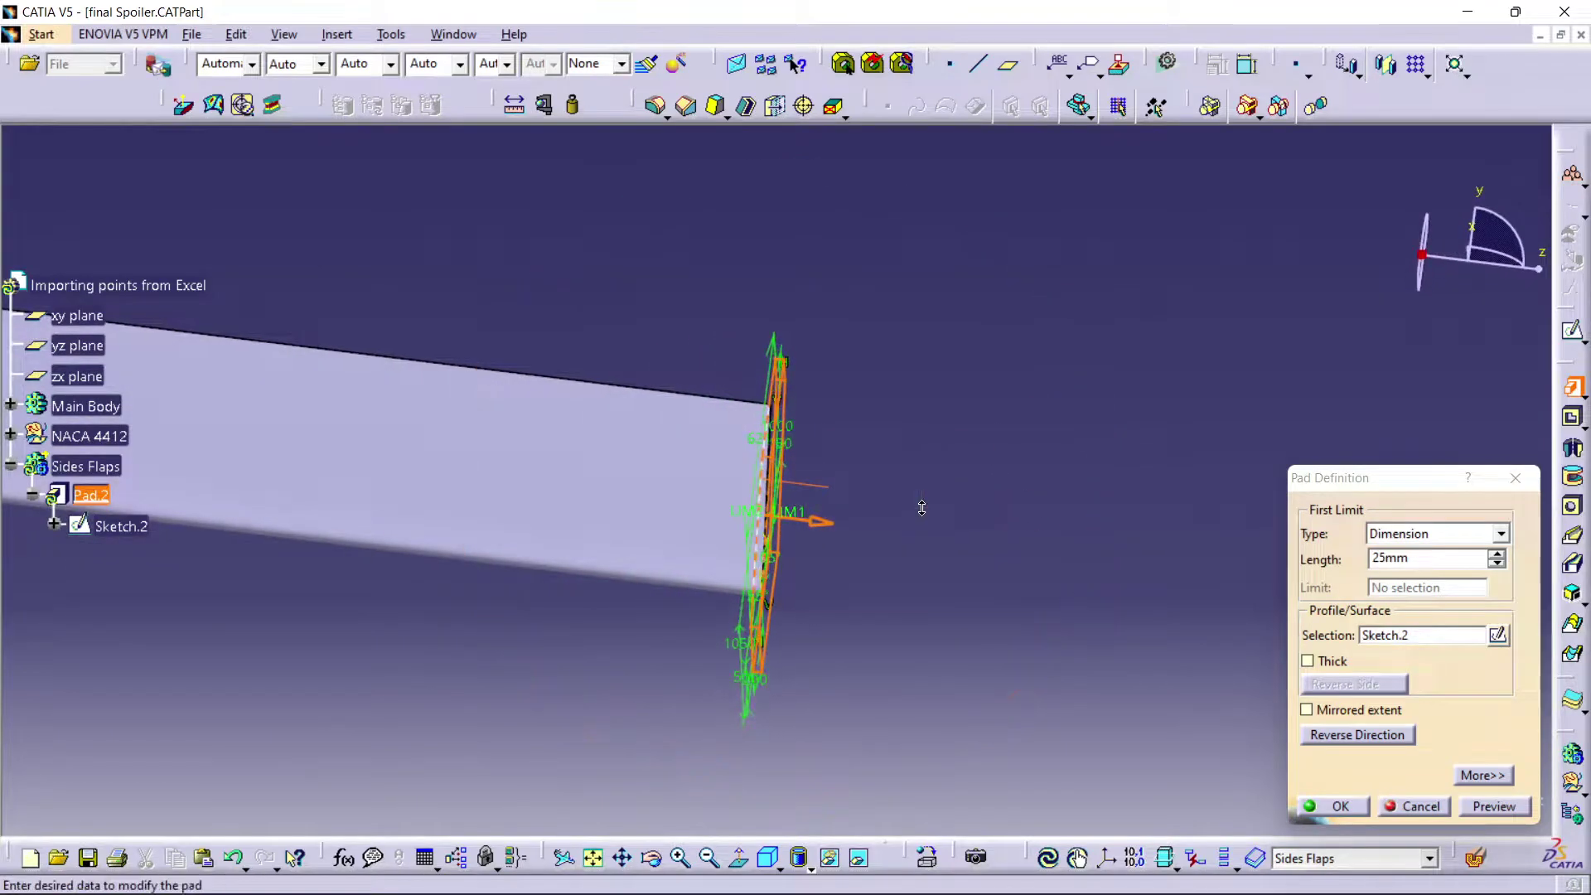
middle_click_drag(1044, 517, 907, 539)
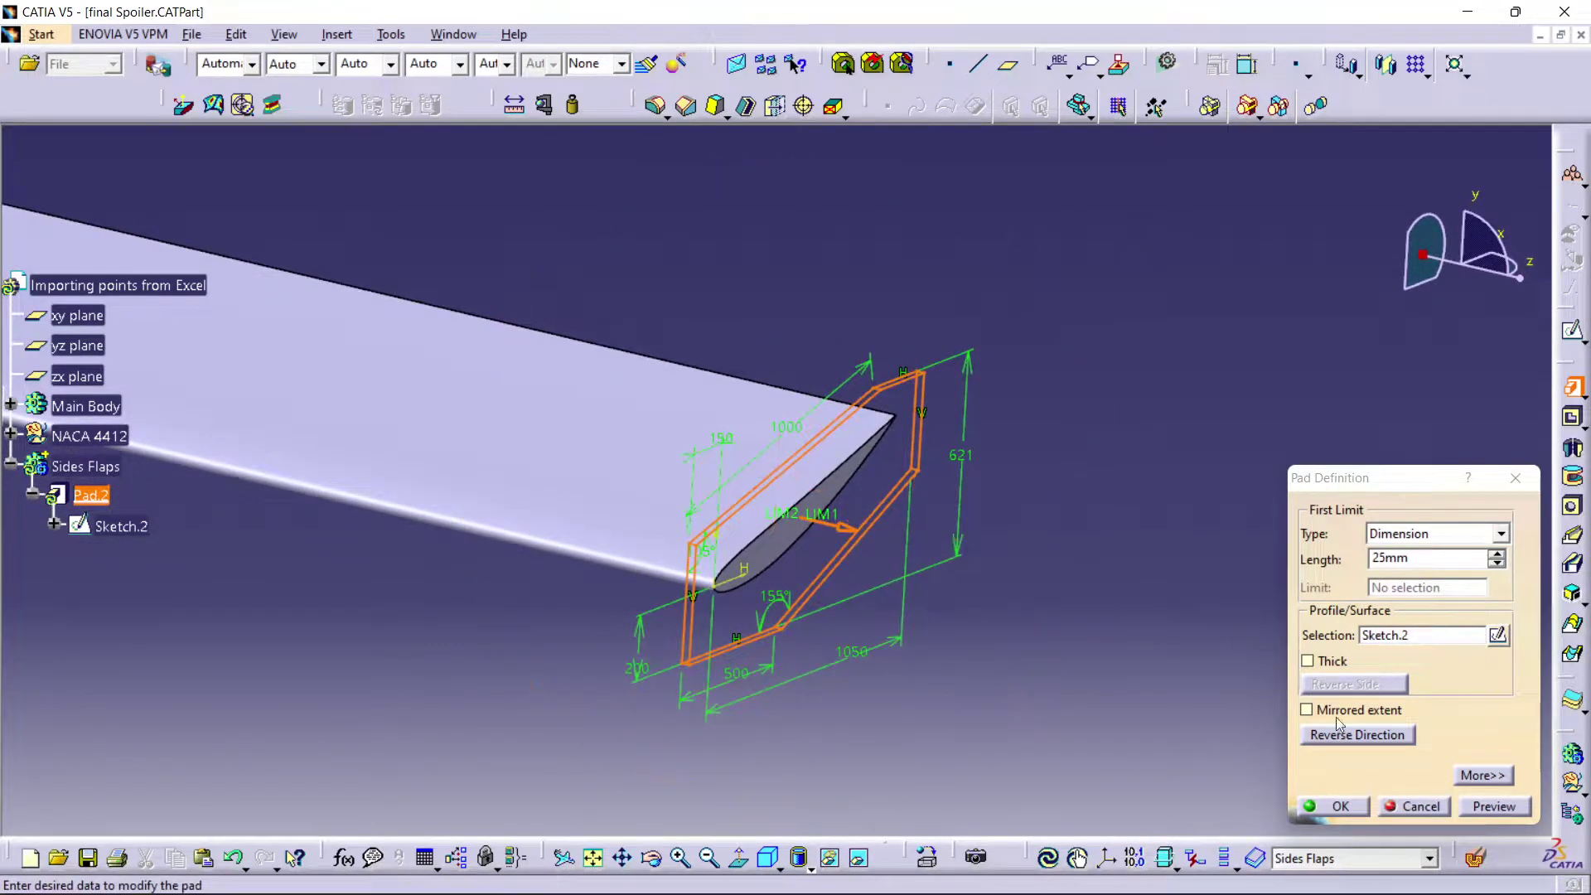
left_click(1464, 807)
left_click(1334, 806)
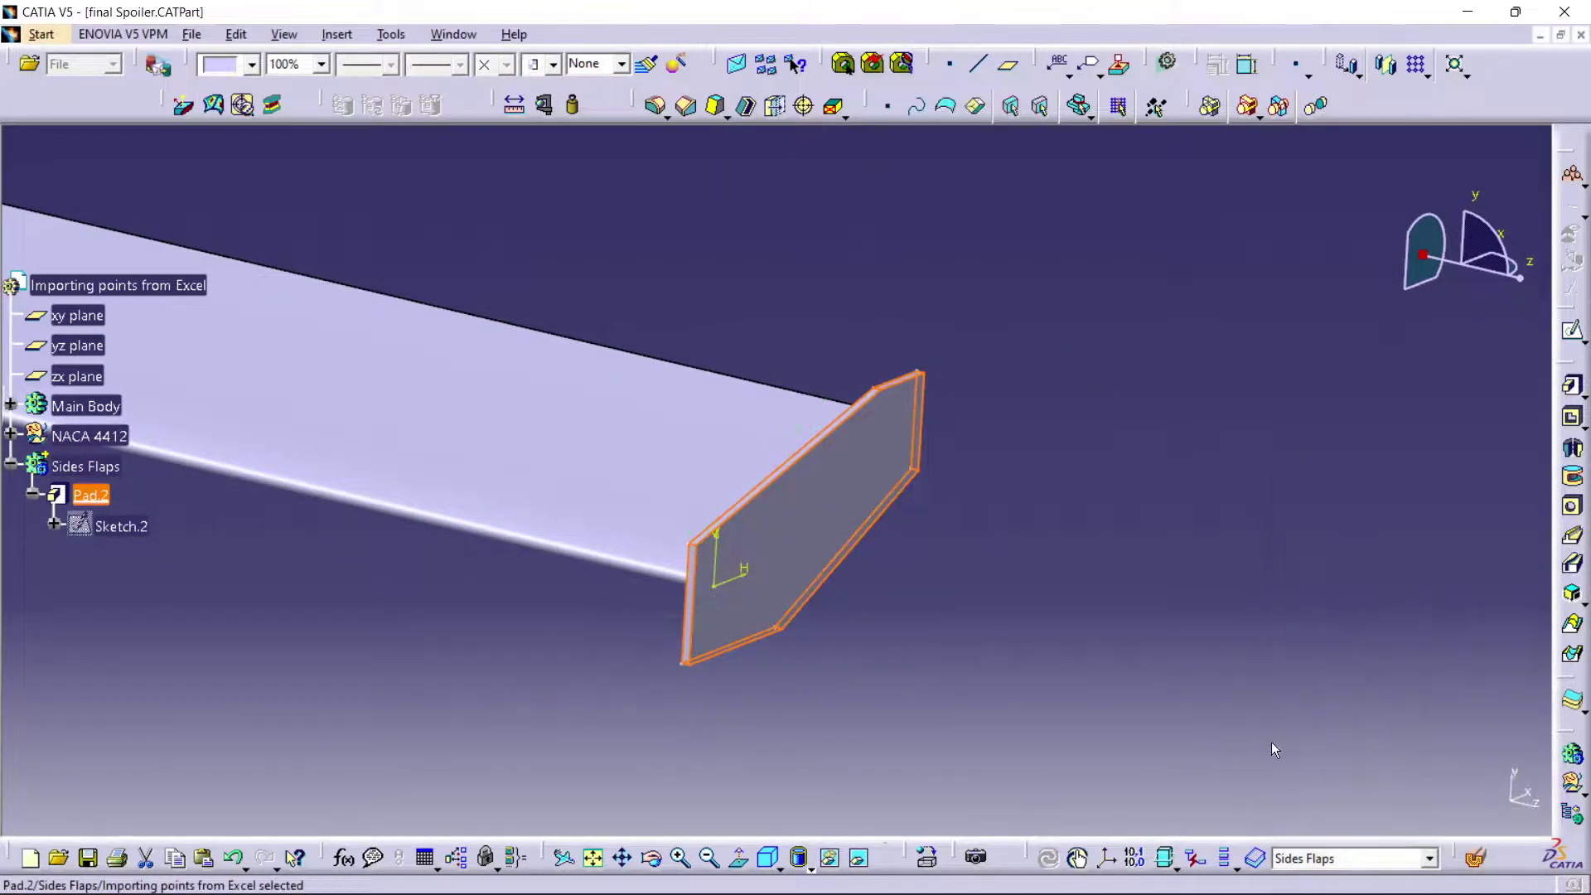
- Hide the leftover profile sketch of the deleted pad where it shows along the new flap's inner edge
middle_click_drag(1130, 424, 1036, 389)
mouse_move(354, 548)
middle_mouse_down()
mouse_move(505, 529)
mouse_move(511, 600)
mouse_move(661, 550)
mouse_move(568, 519)
mouse_move(845, 546)
mouse_move(657, 486)
mouse_move(590, 594)
mouse_move(625, 398)
mouse_move(671, 462)
middle_mouse_up()
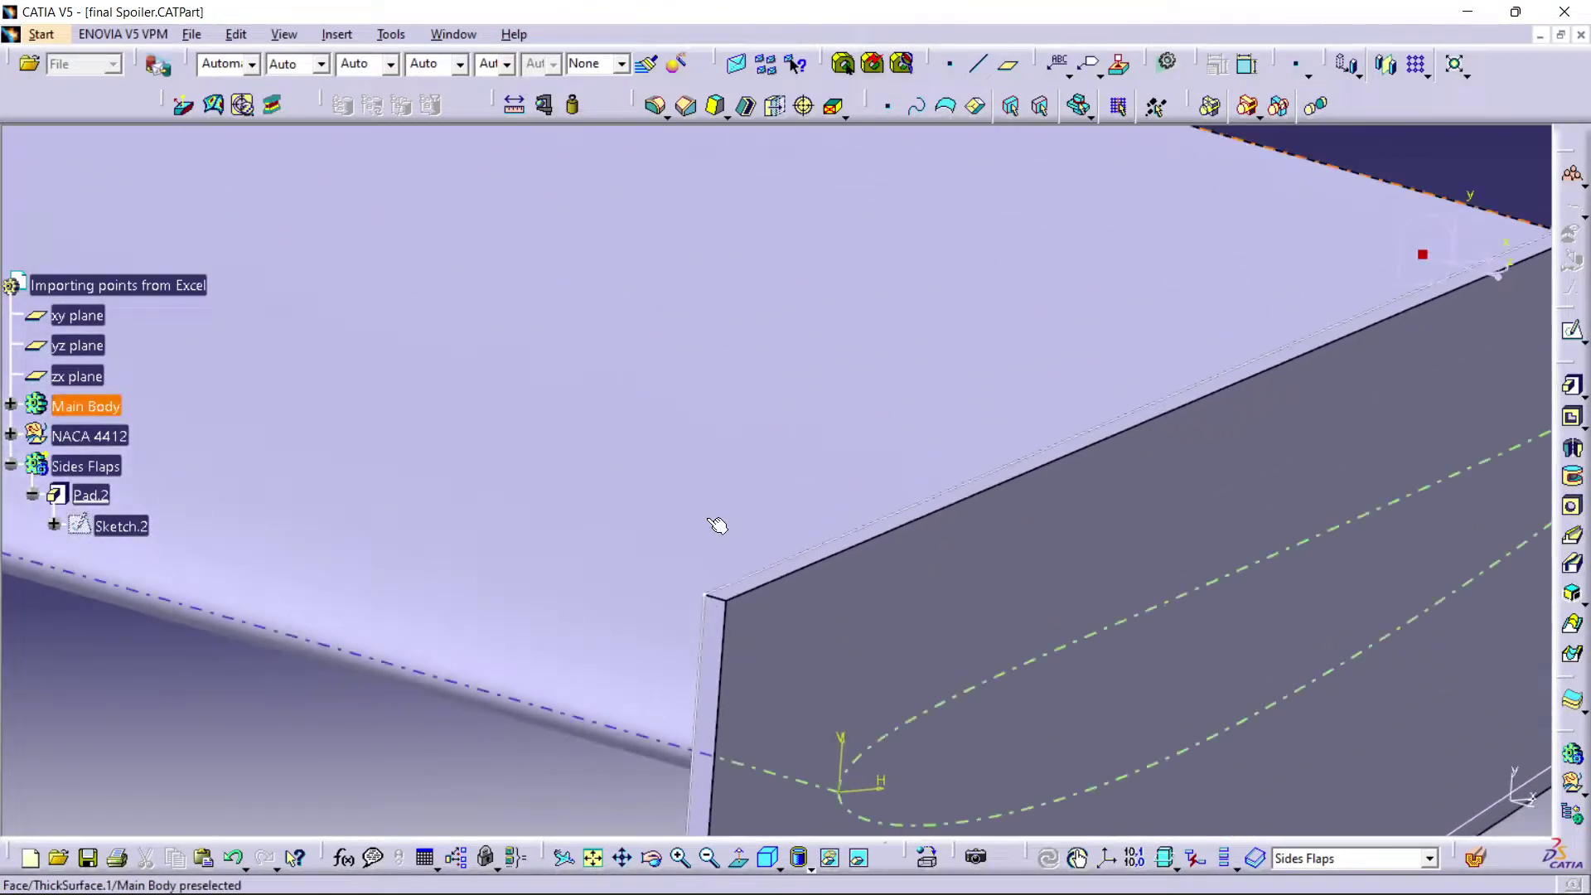
right_click(744, 586)
left_click(787, 217)
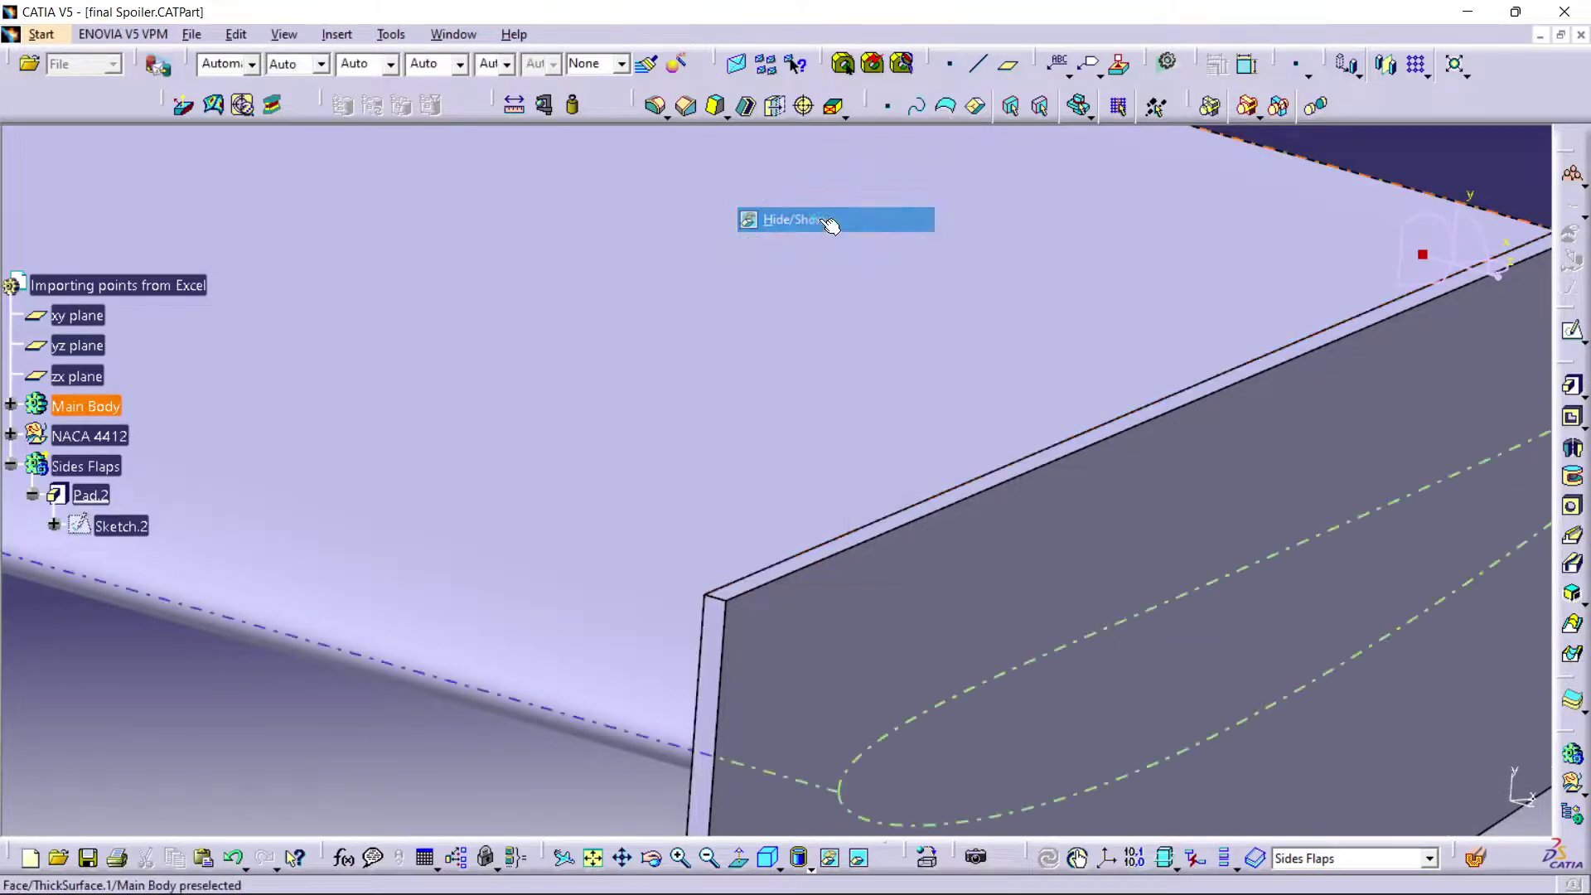
middle_click_drag(734, 227, 577, 793)
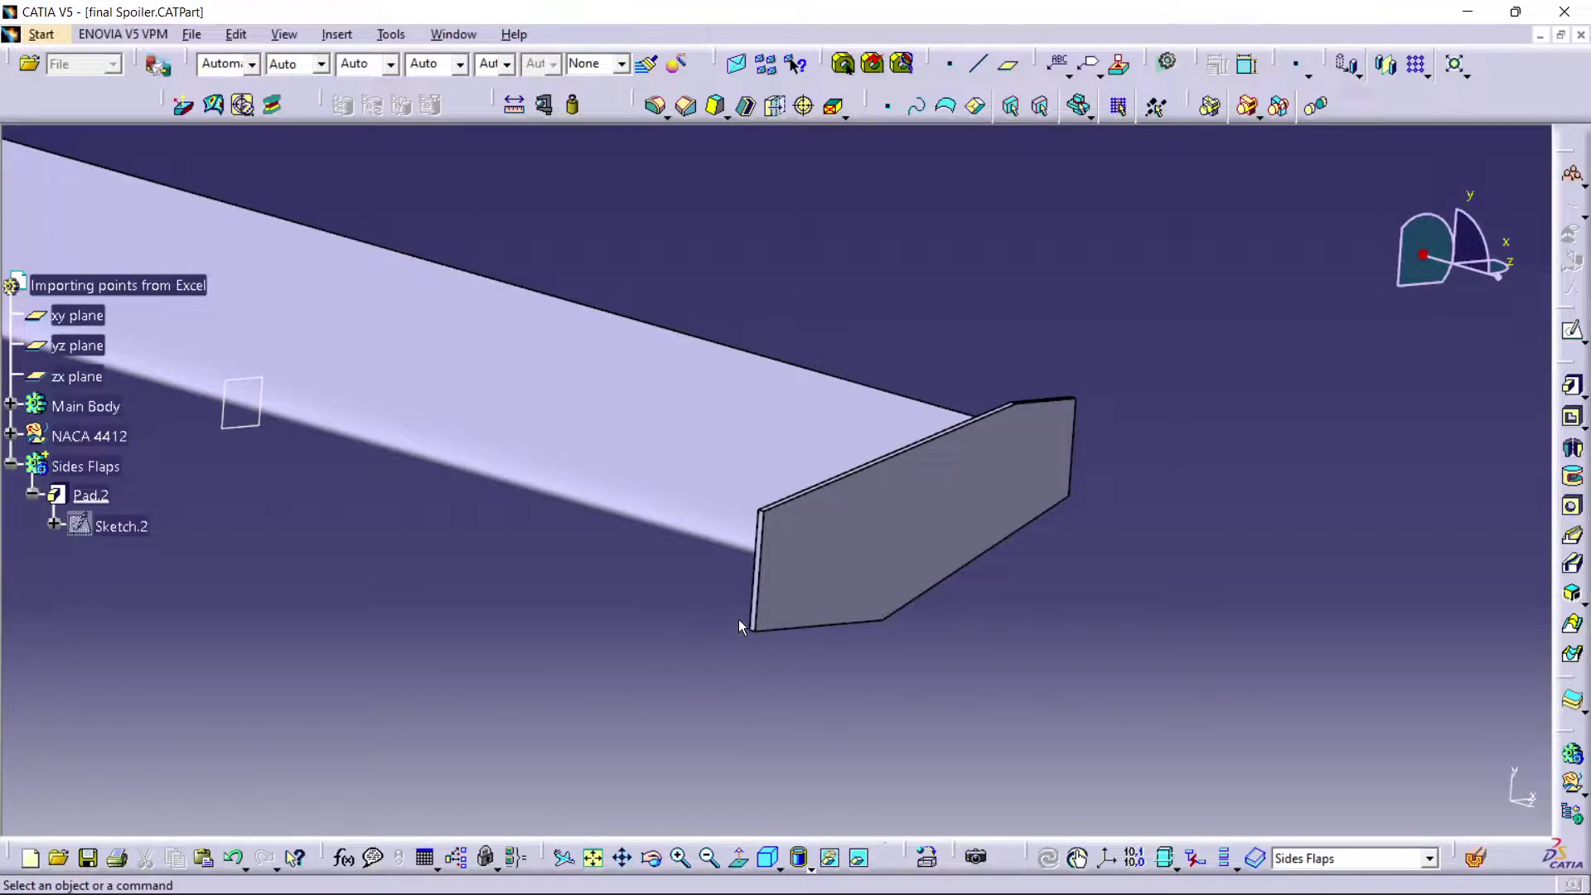
left_click(657, 107)
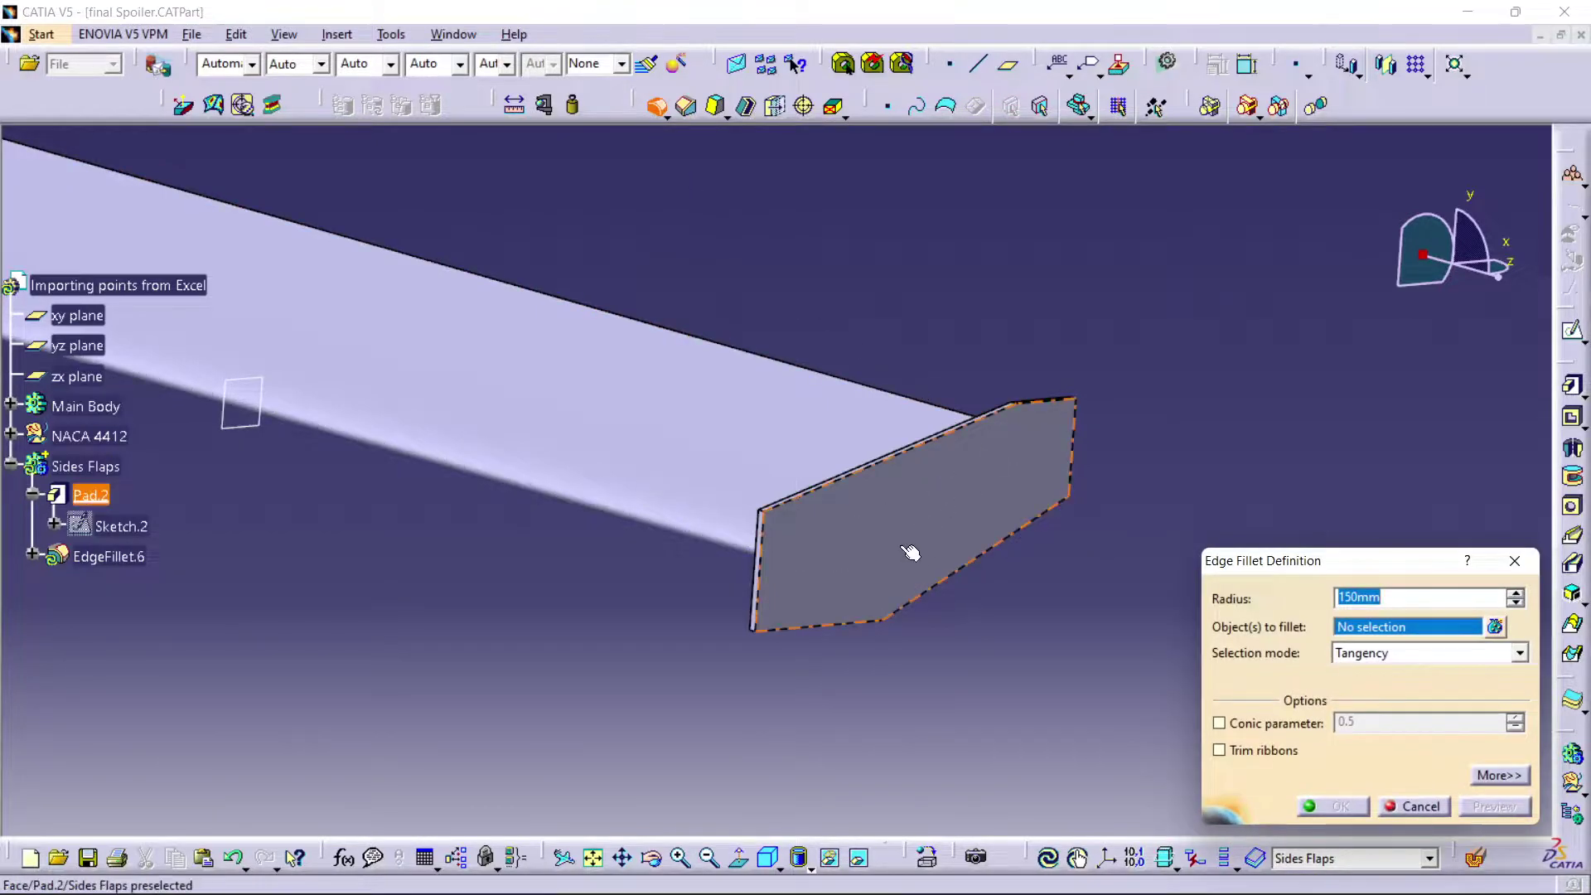
left_click(284, 34)
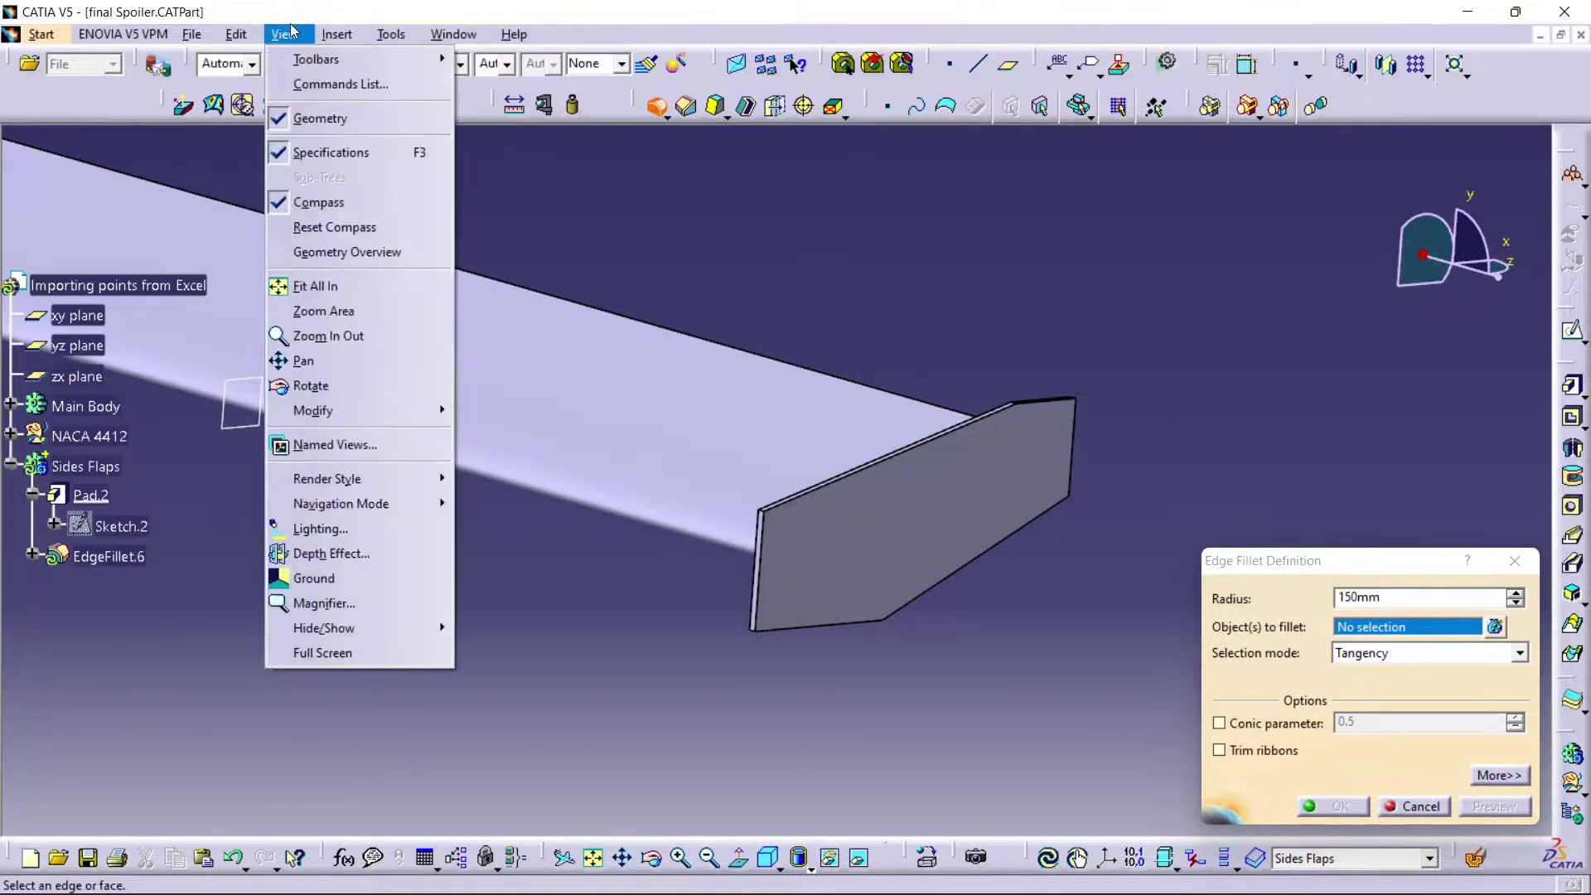
mouse_move(247, 36)
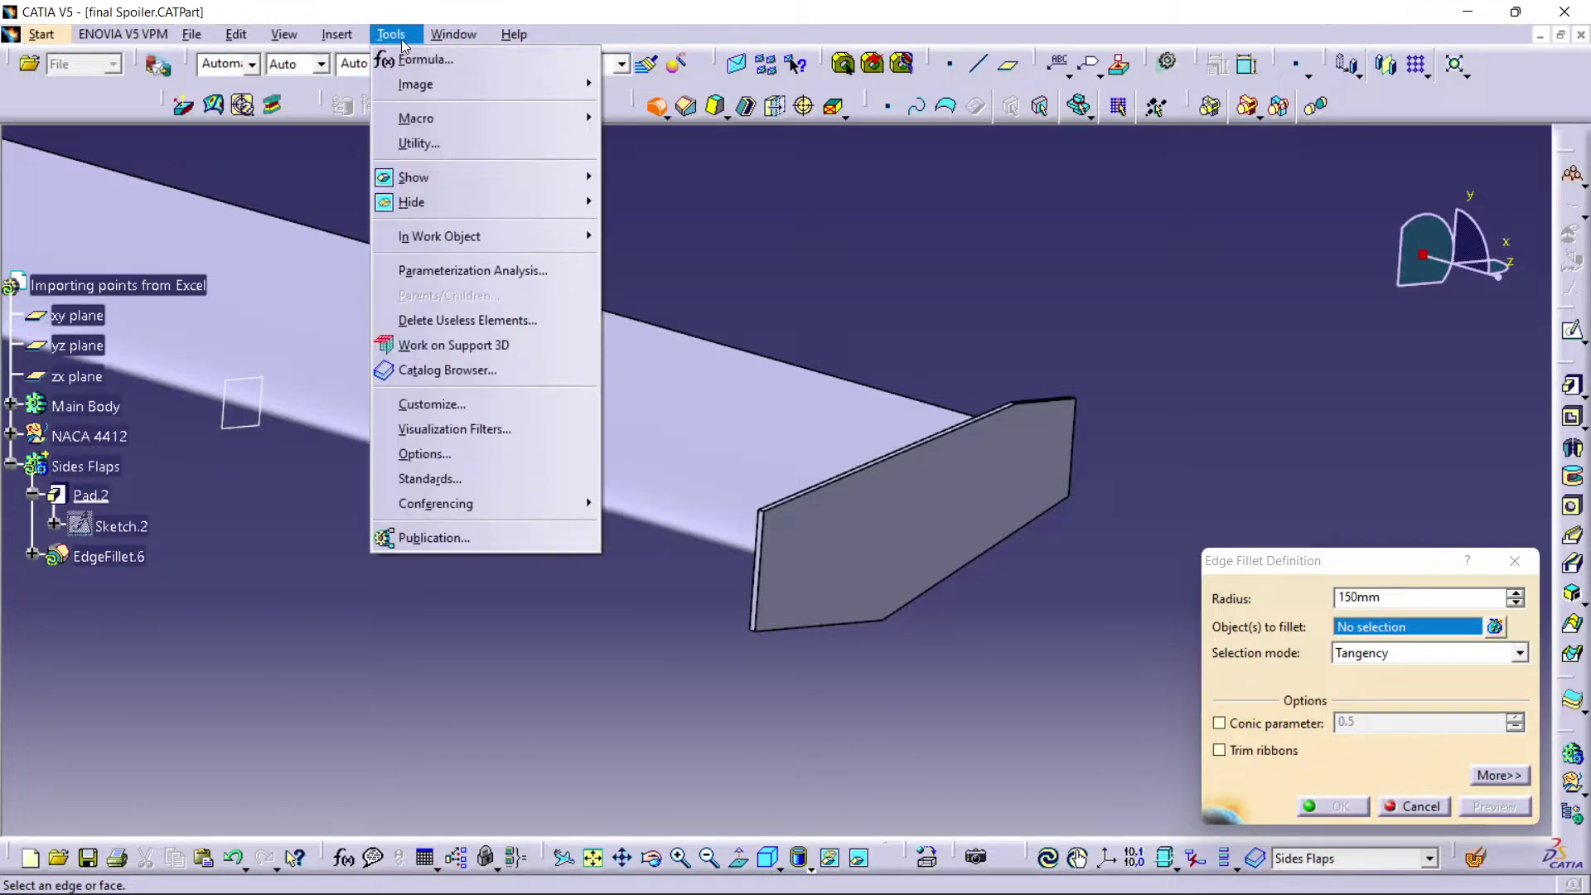
mouse_move(337, 35)
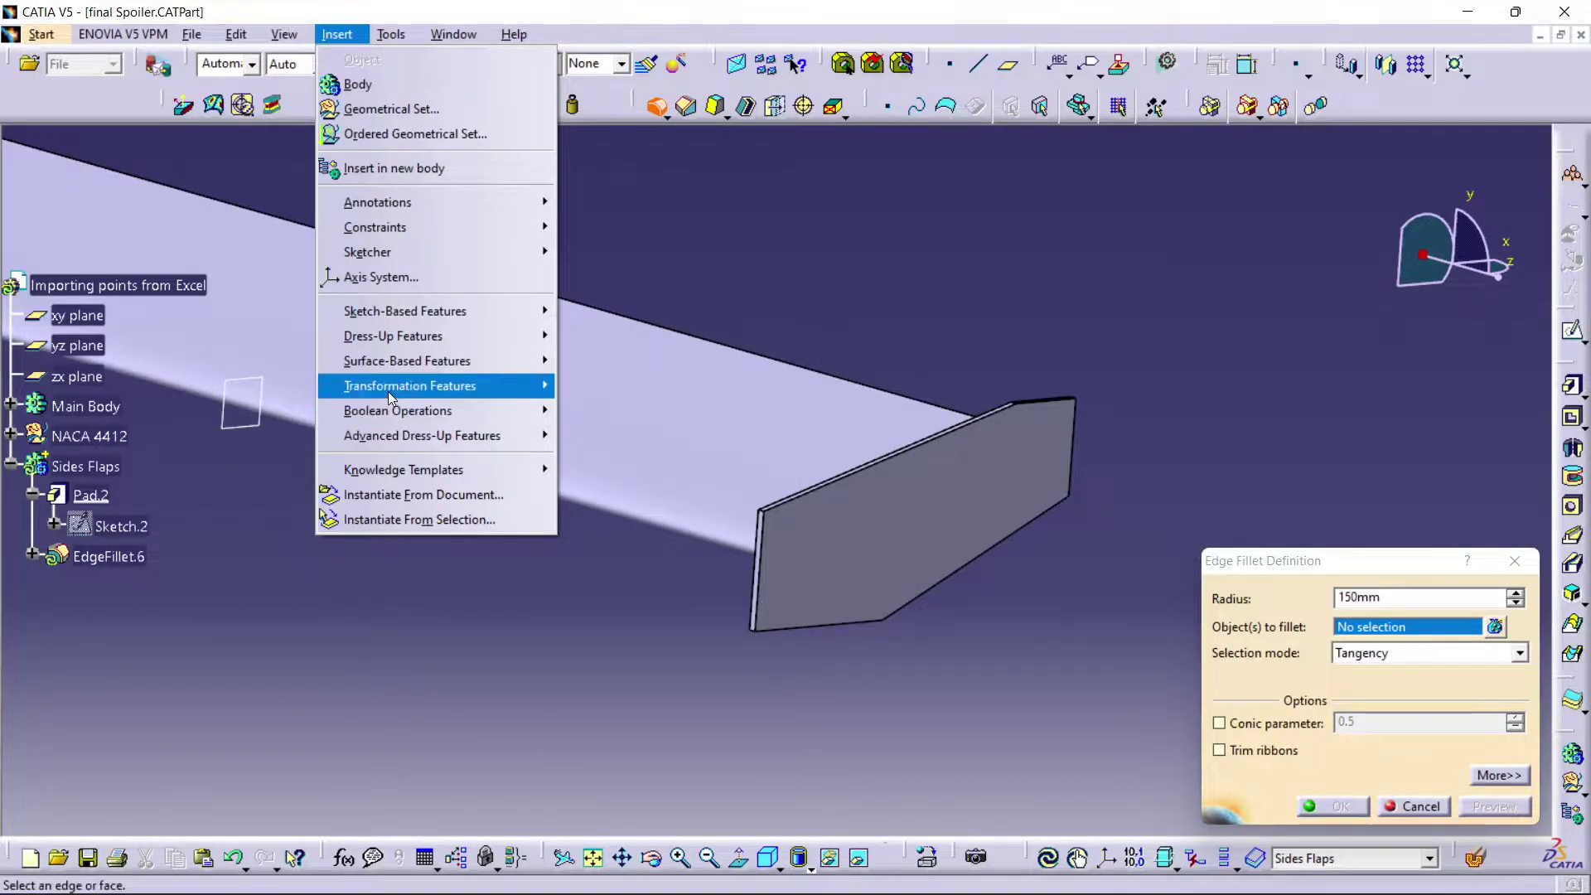
mouse_move(402, 364)
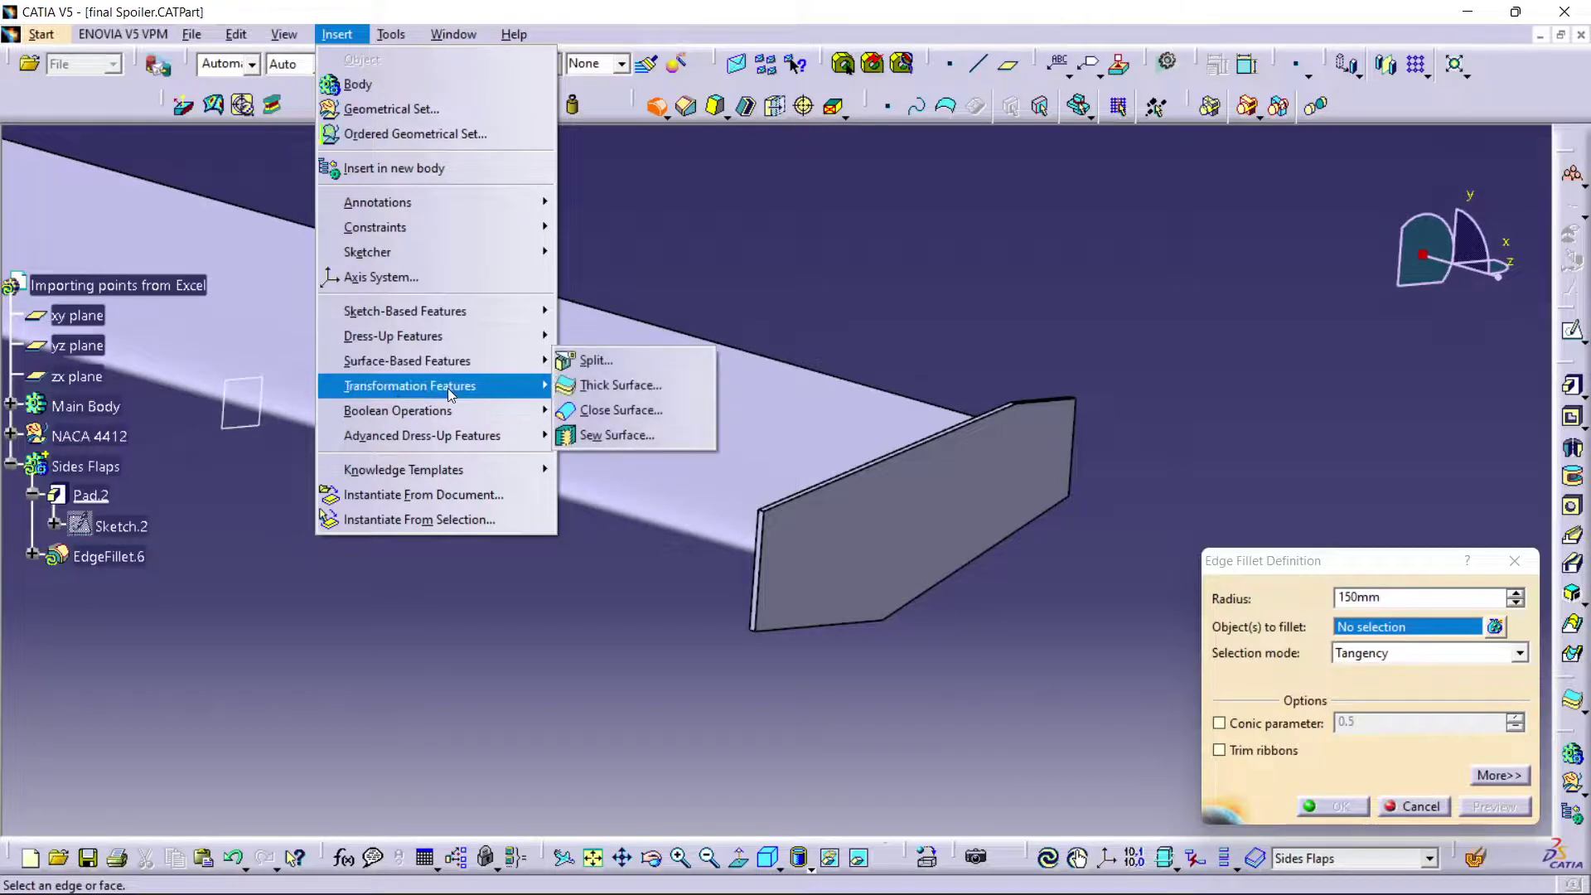
mouse_move(451, 391)
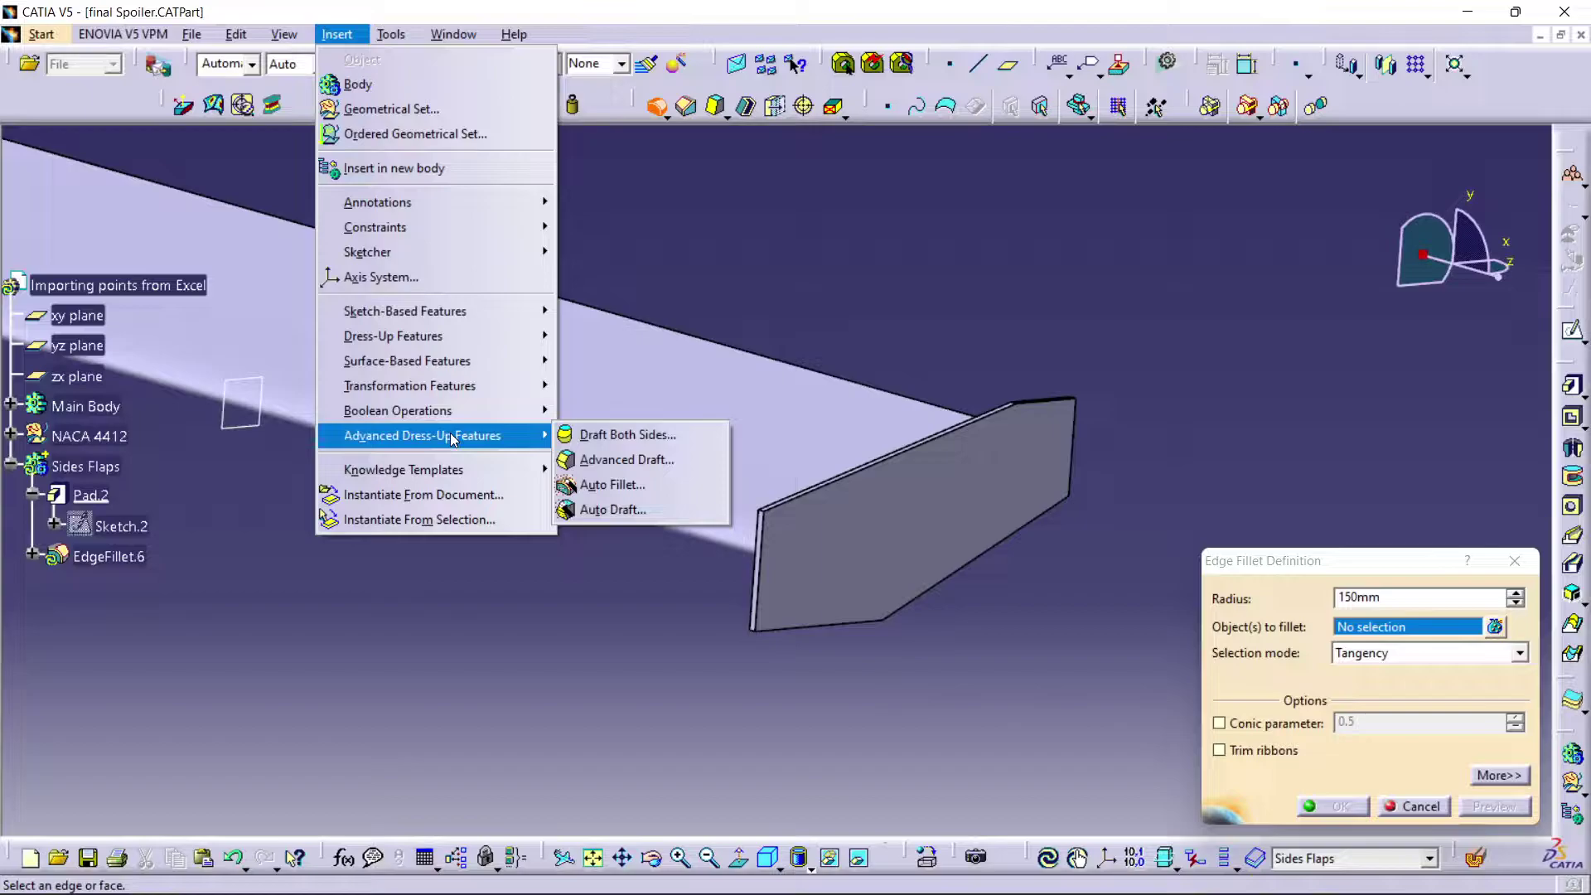
mouse_move(457, 342)
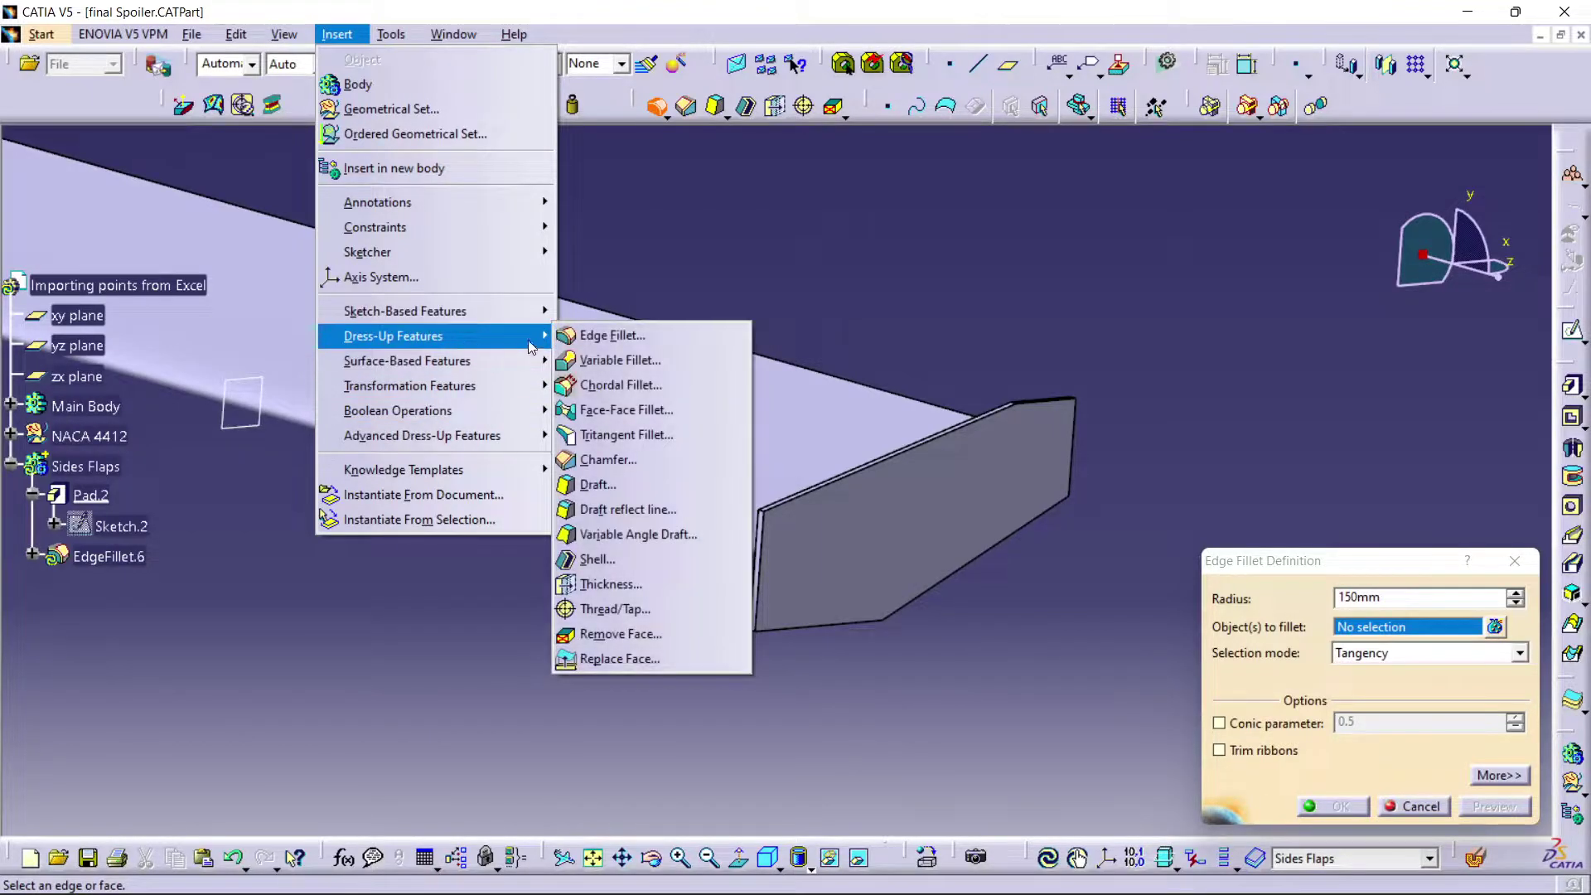
left_click(643, 339)
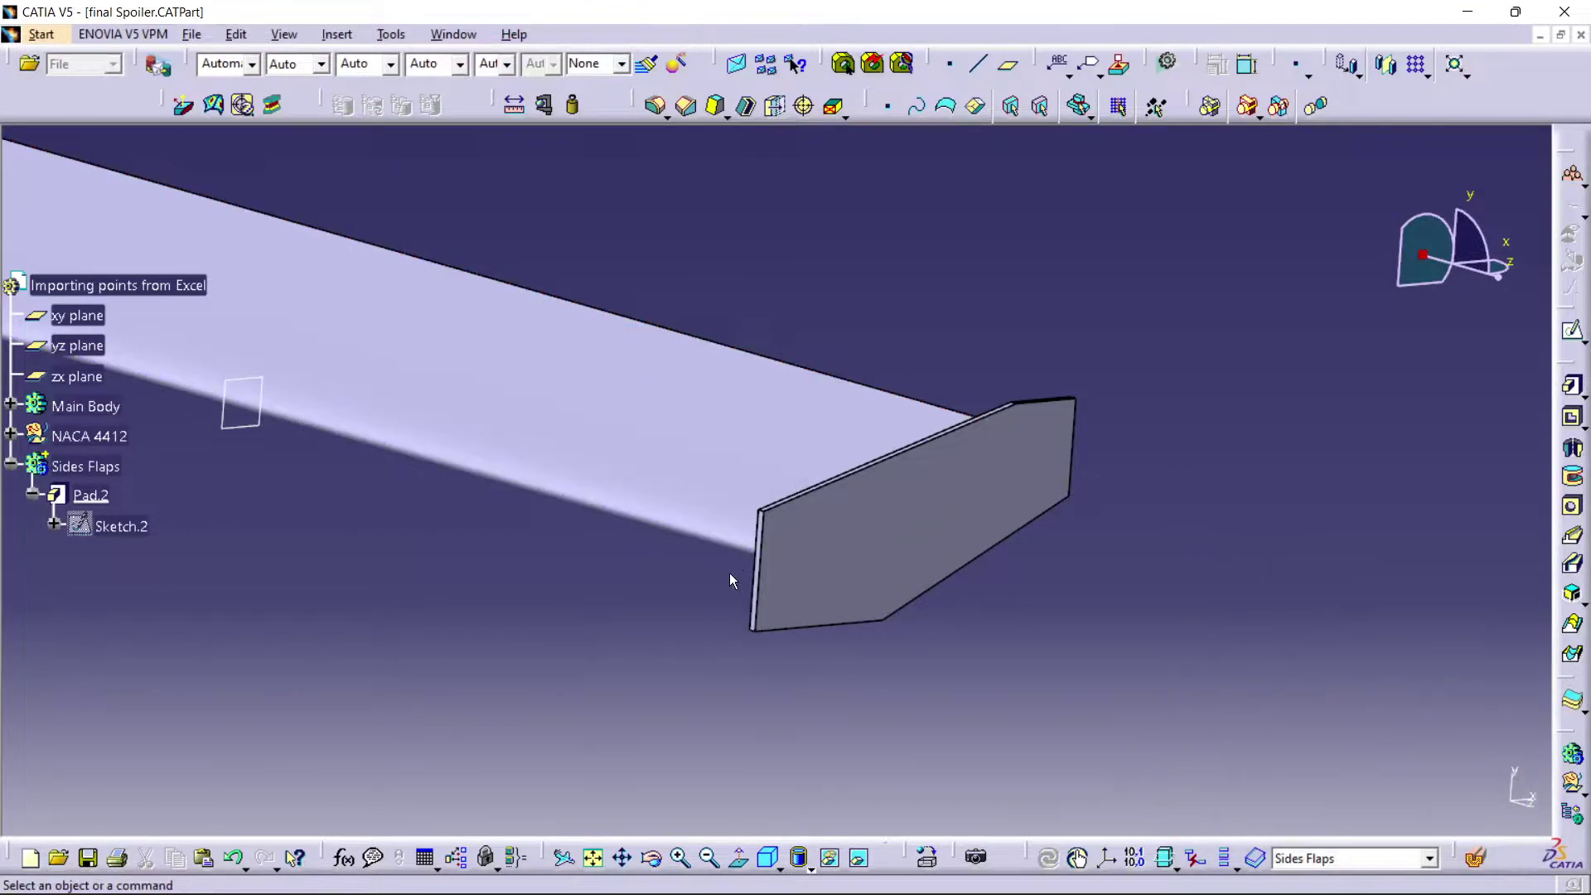
- Round the six corner edges across the thickness of the new side flap with a 150 mm edge fillet
middle_click_drag(729, 570, 791, 447)
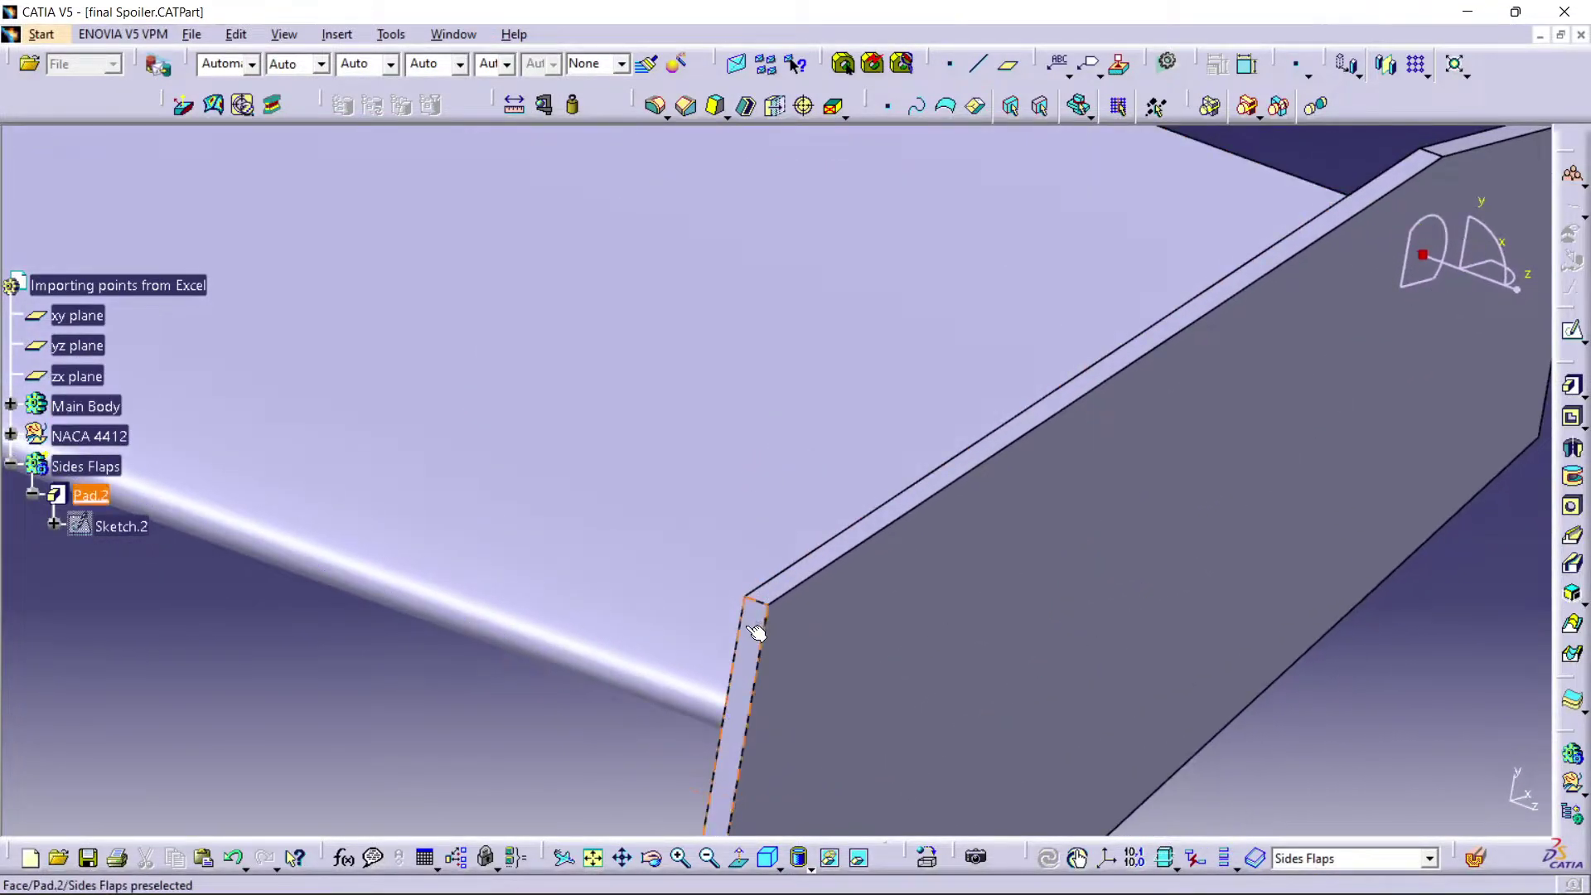
left_click(762, 607)
middle_click_drag(1069, 381, 796, 540)
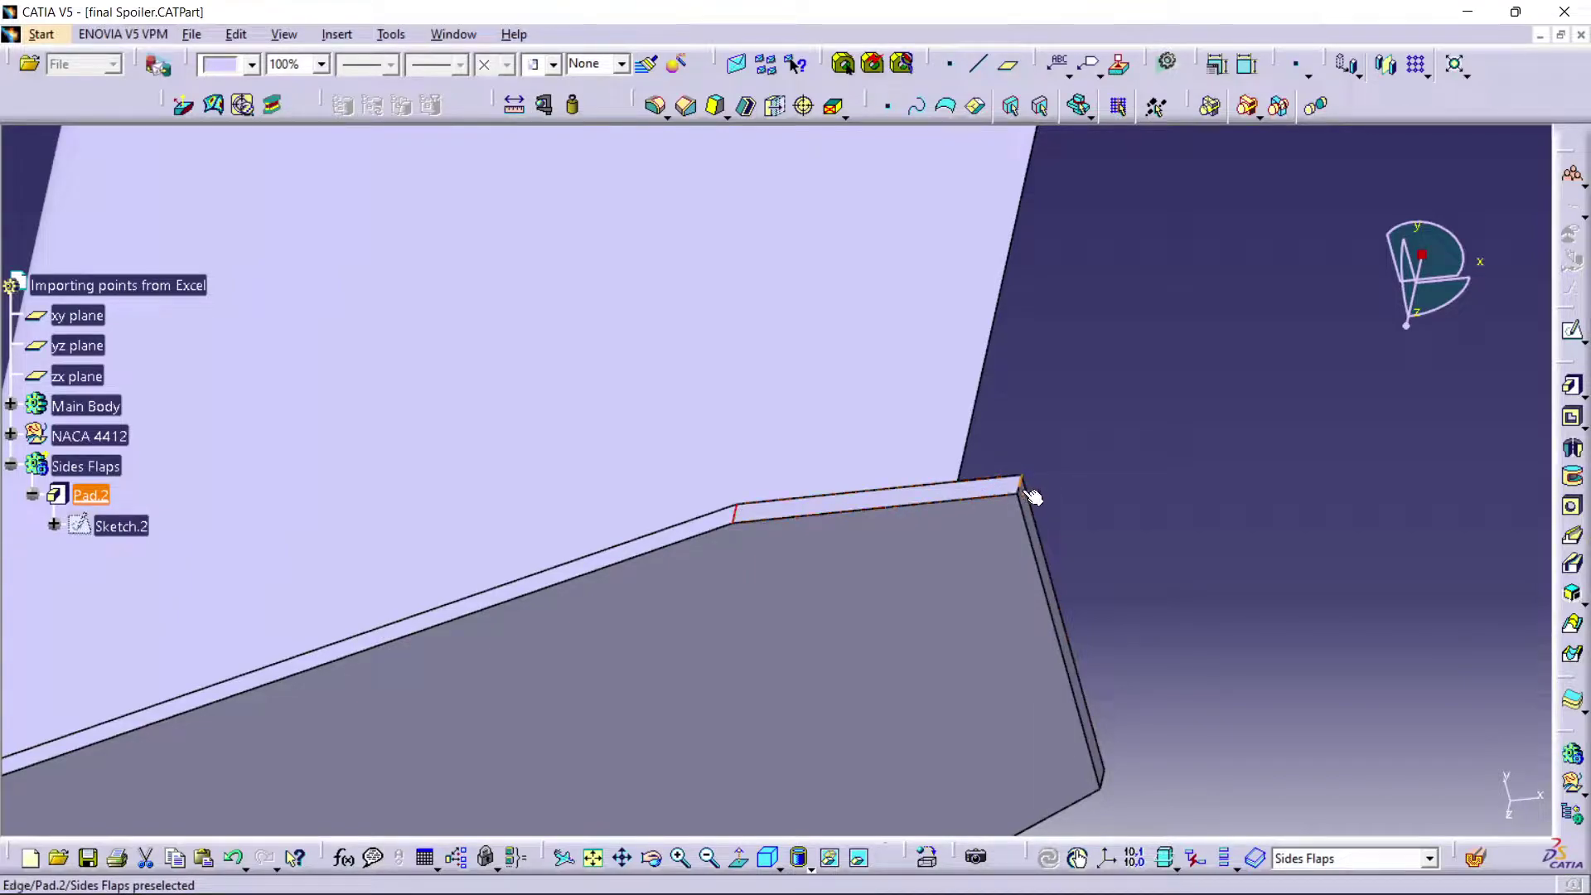
middle_click_drag(1058, 560, 820, 595)
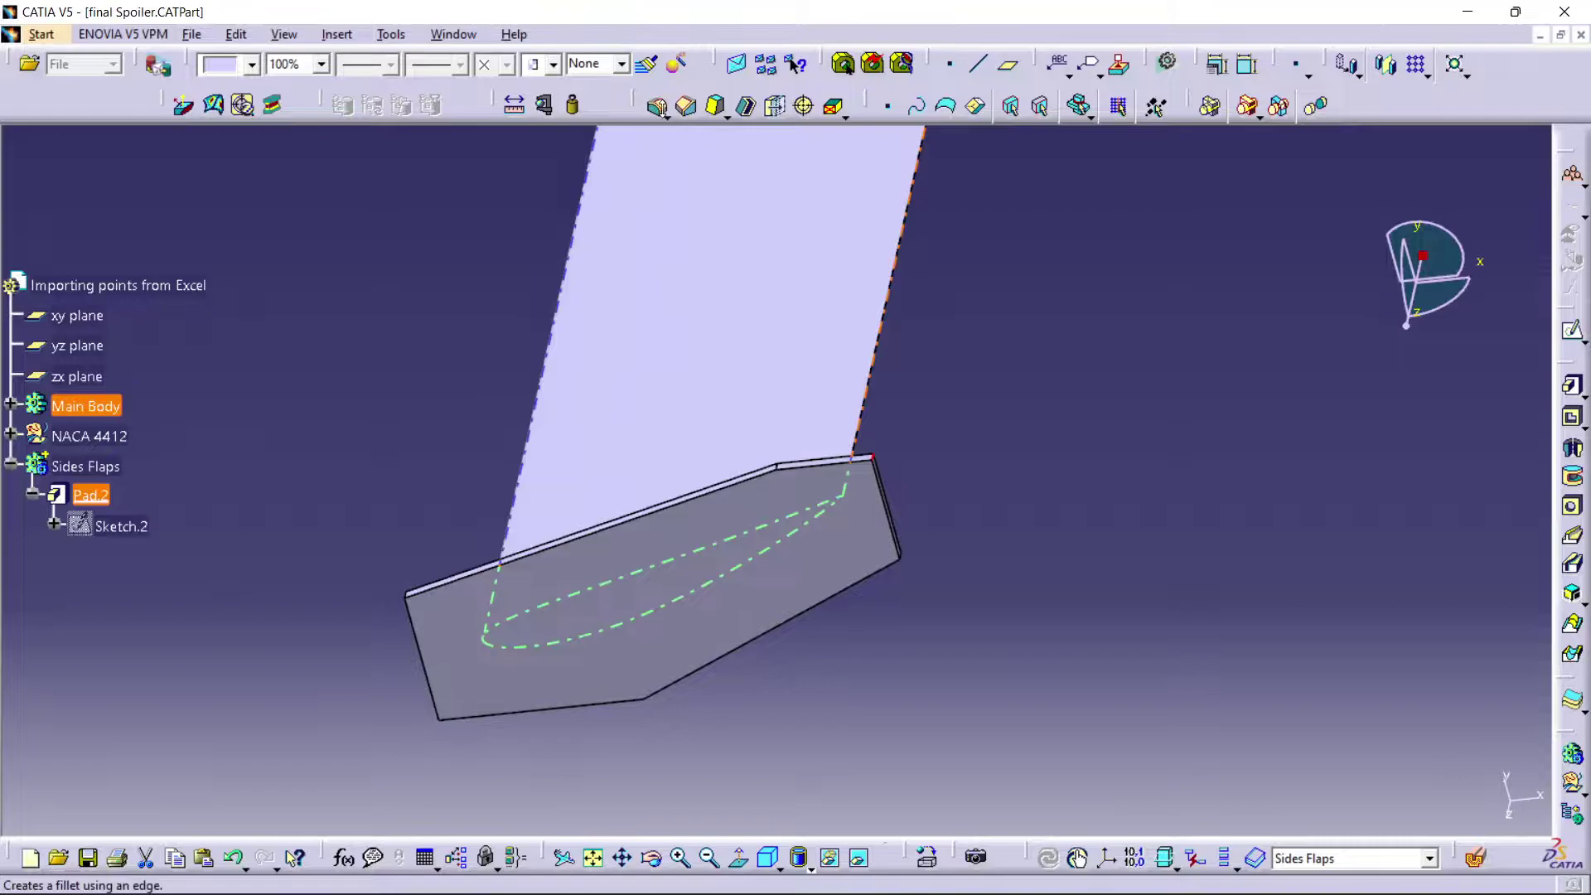
left_click(657, 105)
middle_click_drag(380, 575, 862, 307)
left_click(942, 471)
middle_click_drag(942, 448, 817, 539)
left_click(1060, 454)
middle_click_drag(1060, 454, 648, 467)
left_click(688, 409)
left_click(635, 461)
middle_click_drag(760, 383, 692, 534)
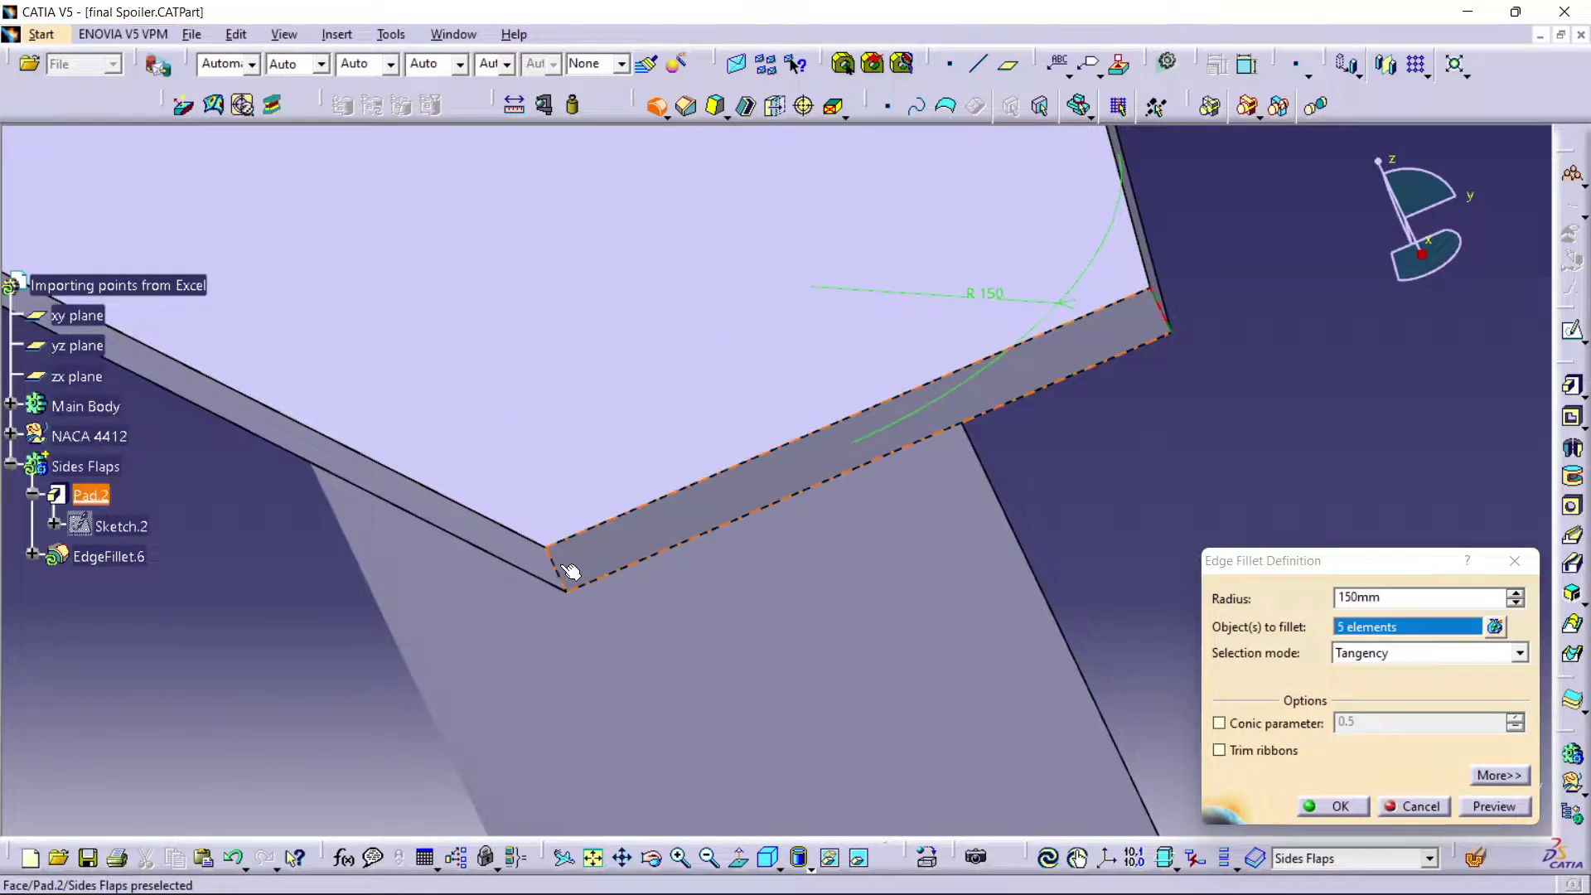
left_click(559, 574)
middle_click_drag(635, 366, 912, 575)
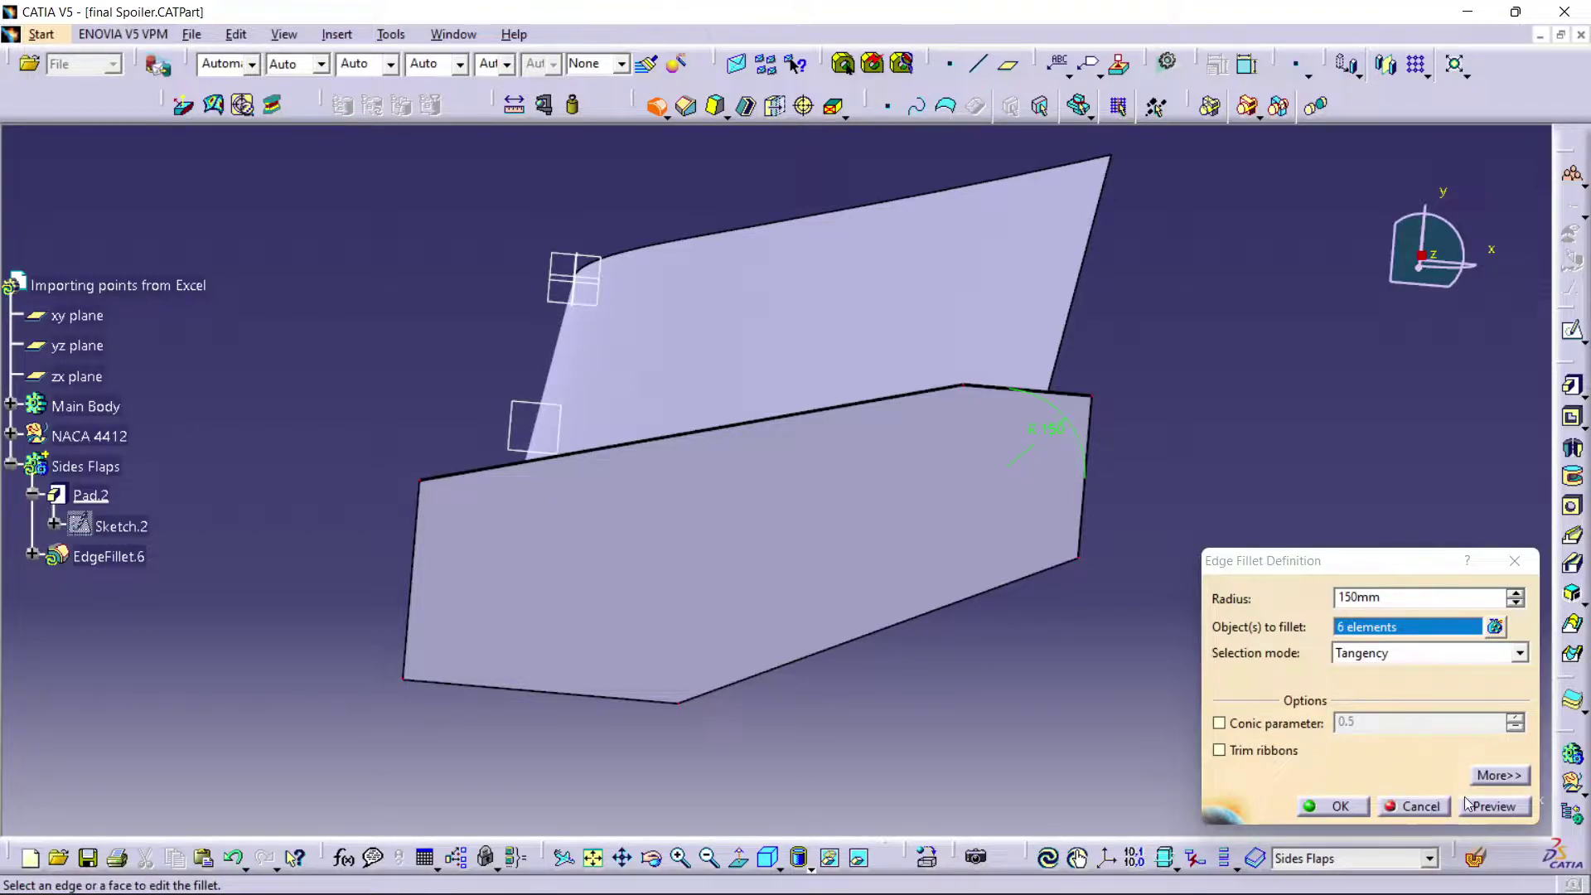
left_click(1491, 805)
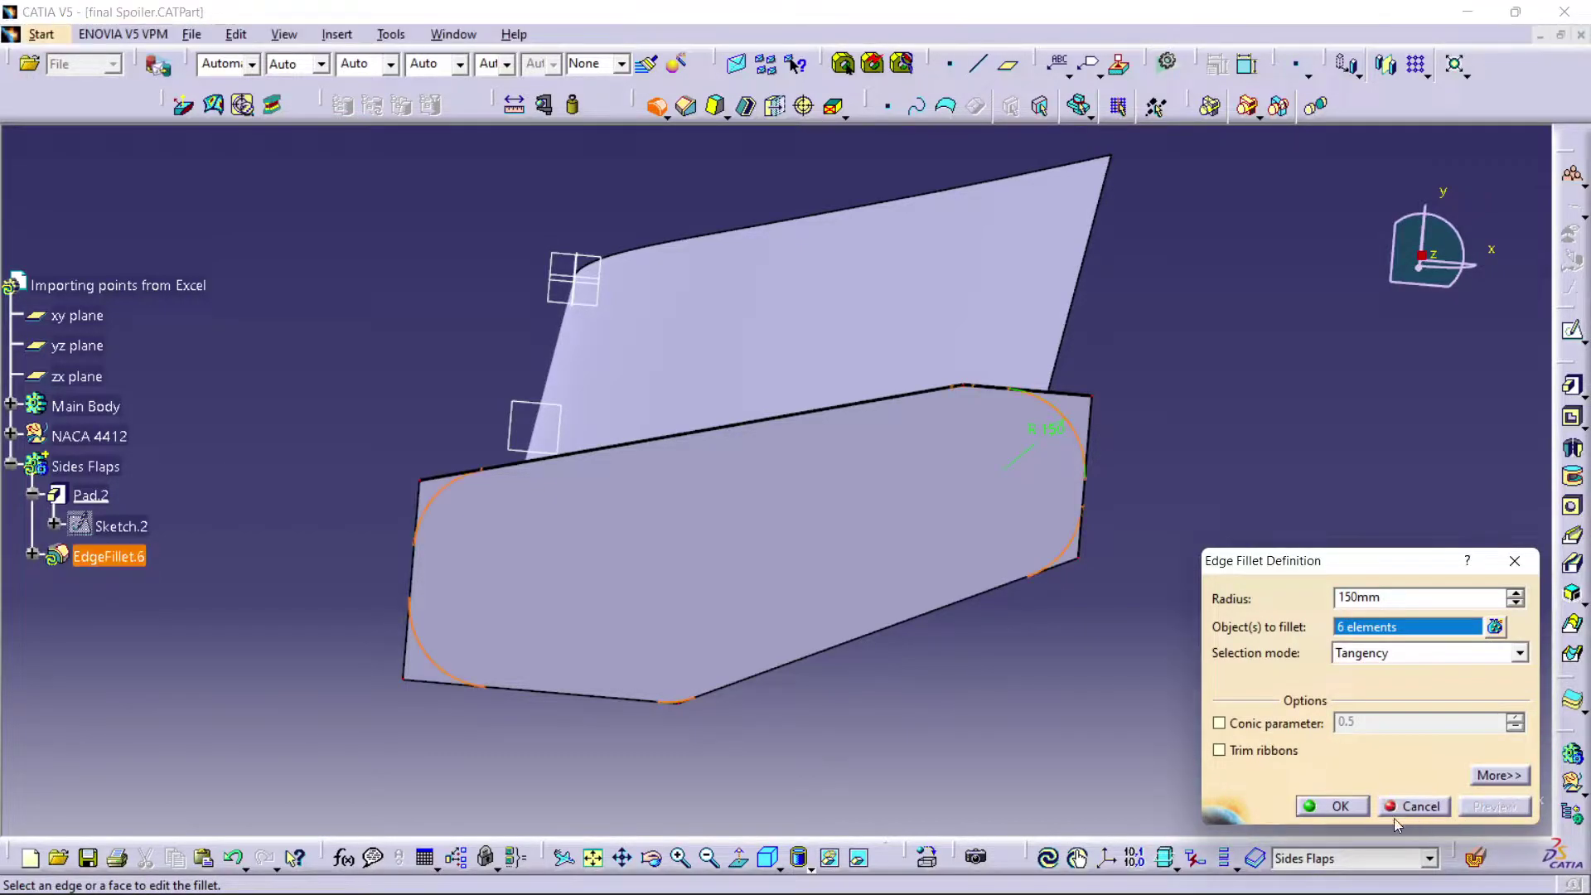
left_click(1322, 805)
middle_click_drag(762, 621, 802, 522)
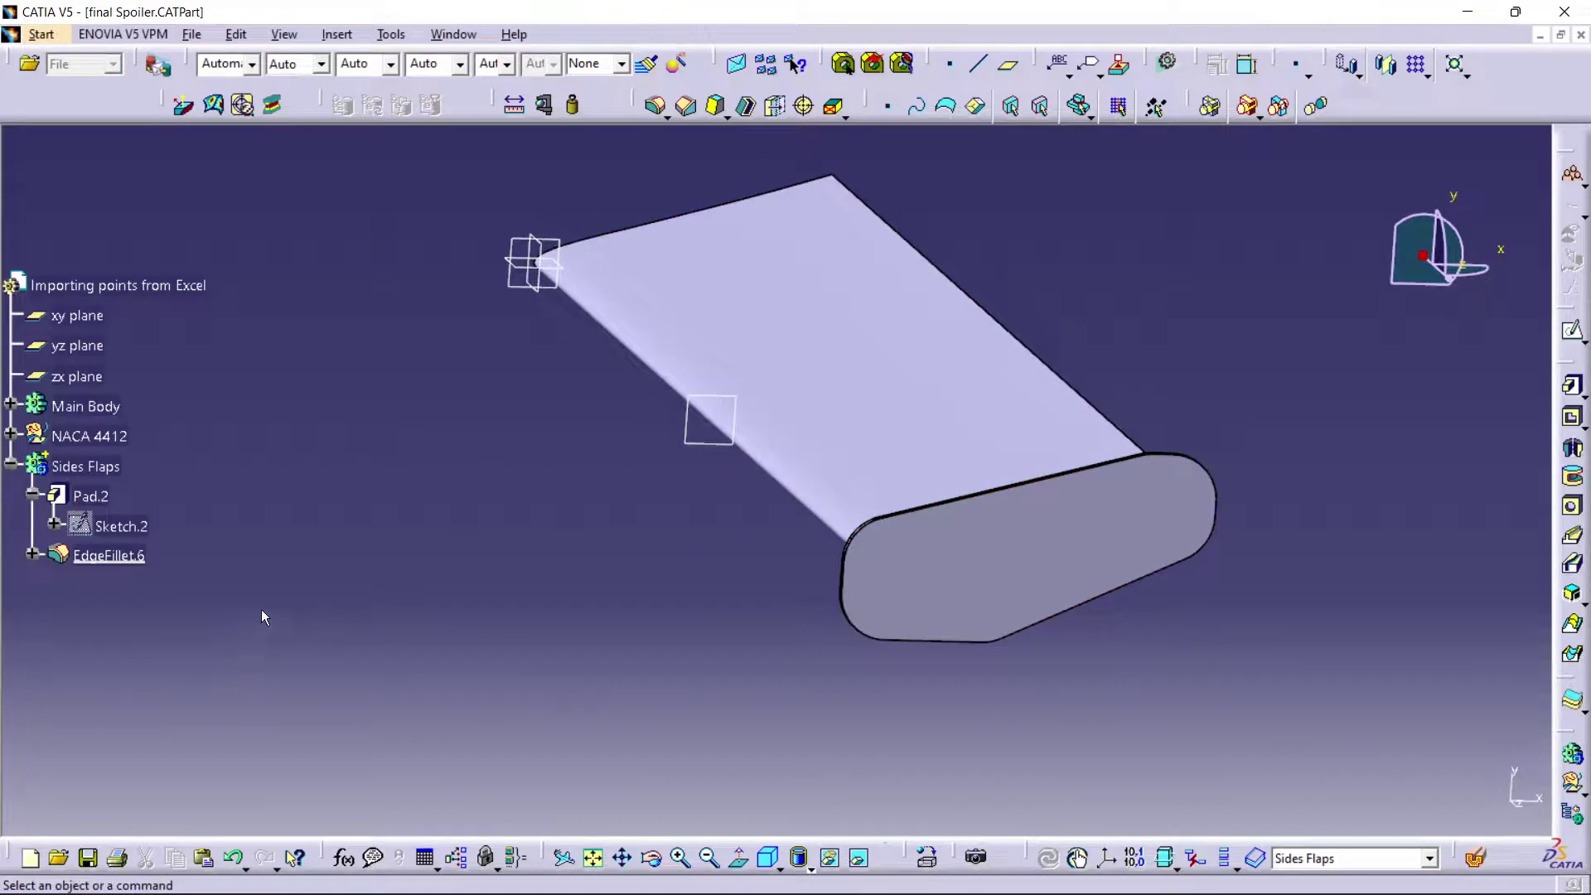
- Mirror the flap pad to the wing's opposite end, using the plane at mid-span (Plane.1) as the mirroring element
left_click(965, 569)
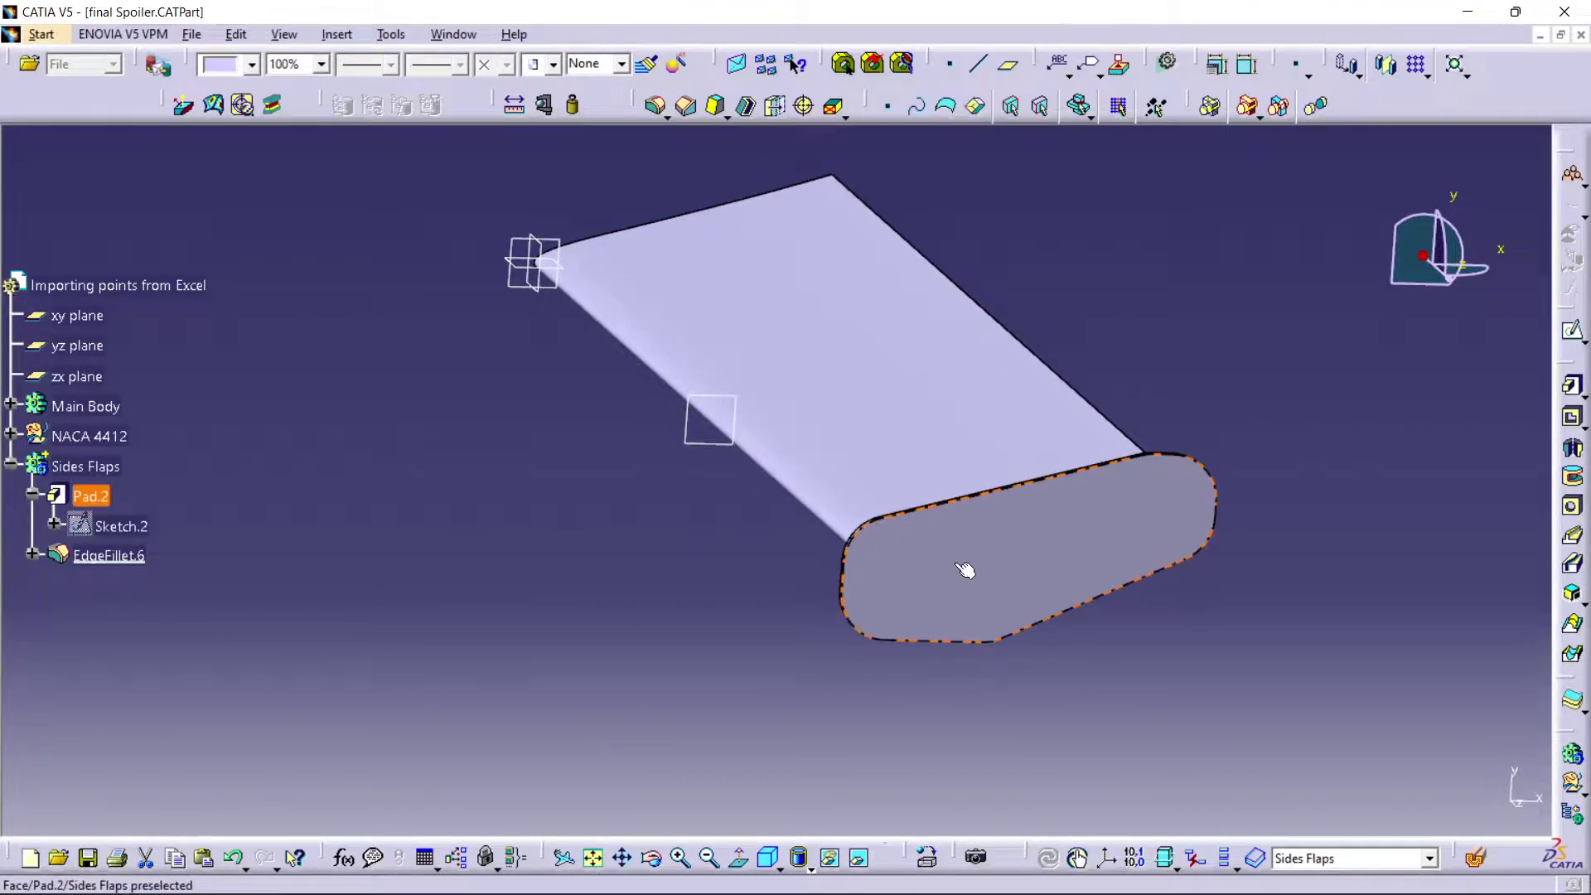
left_click(1039, 613)
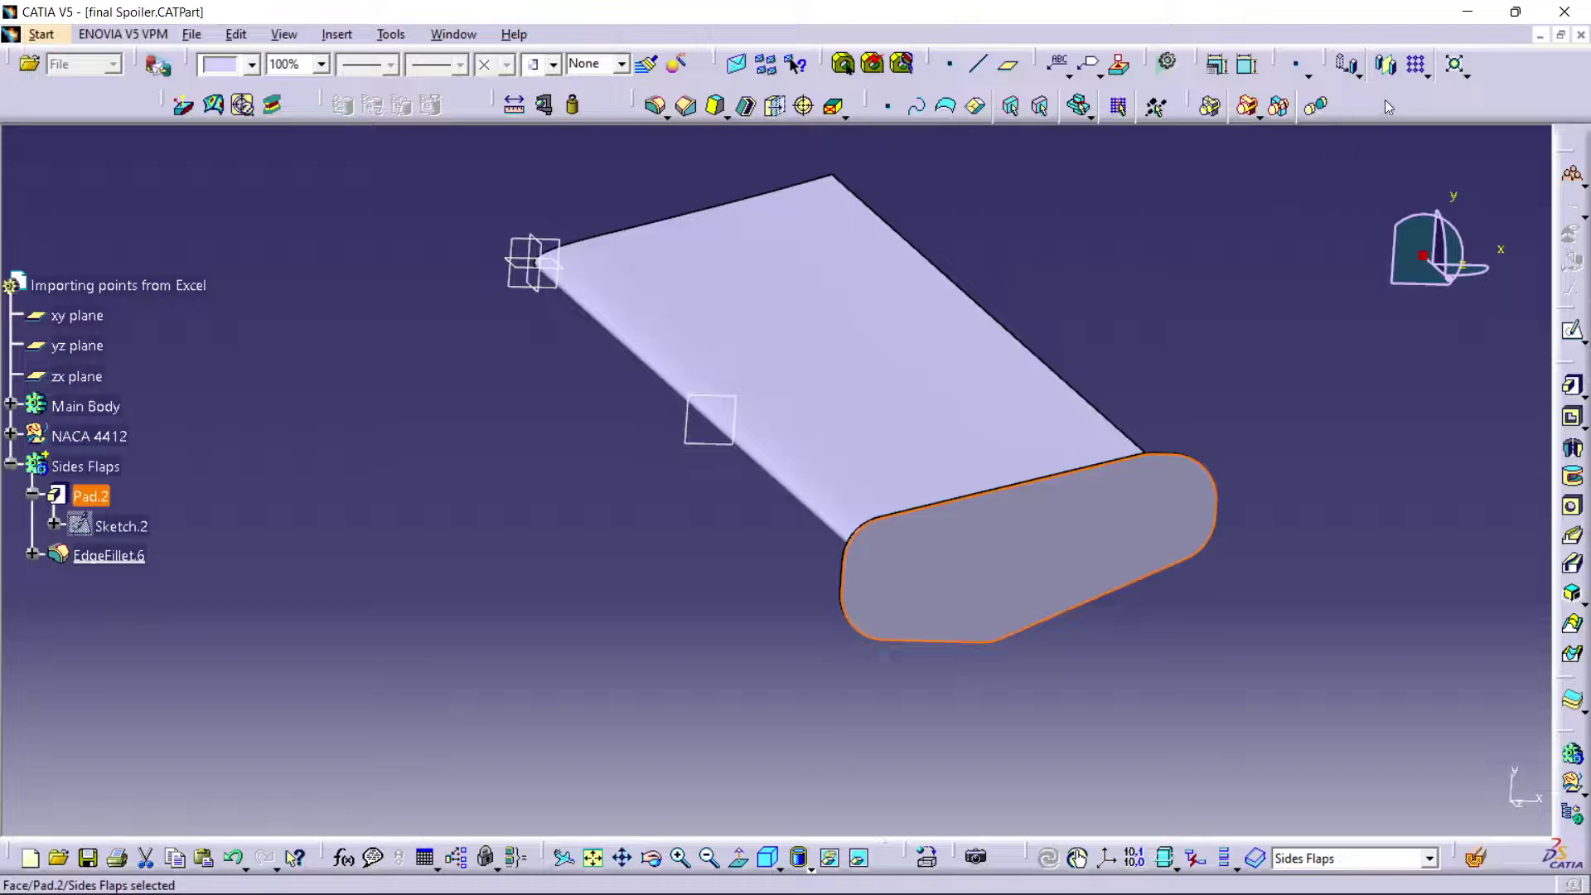
left_click(347, 36)
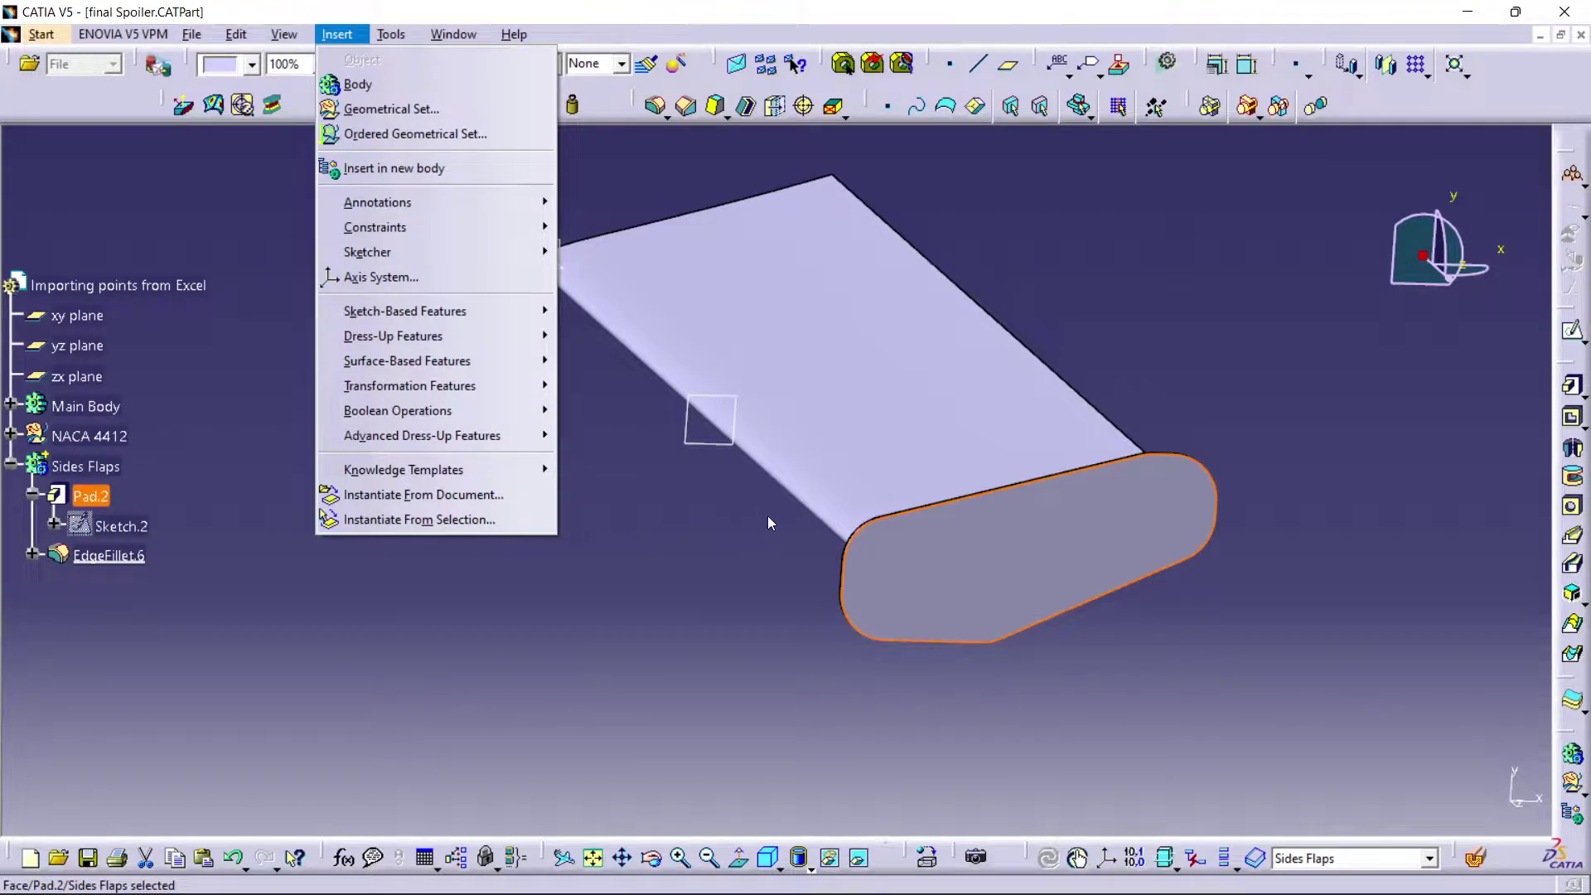
left_click(745, 524)
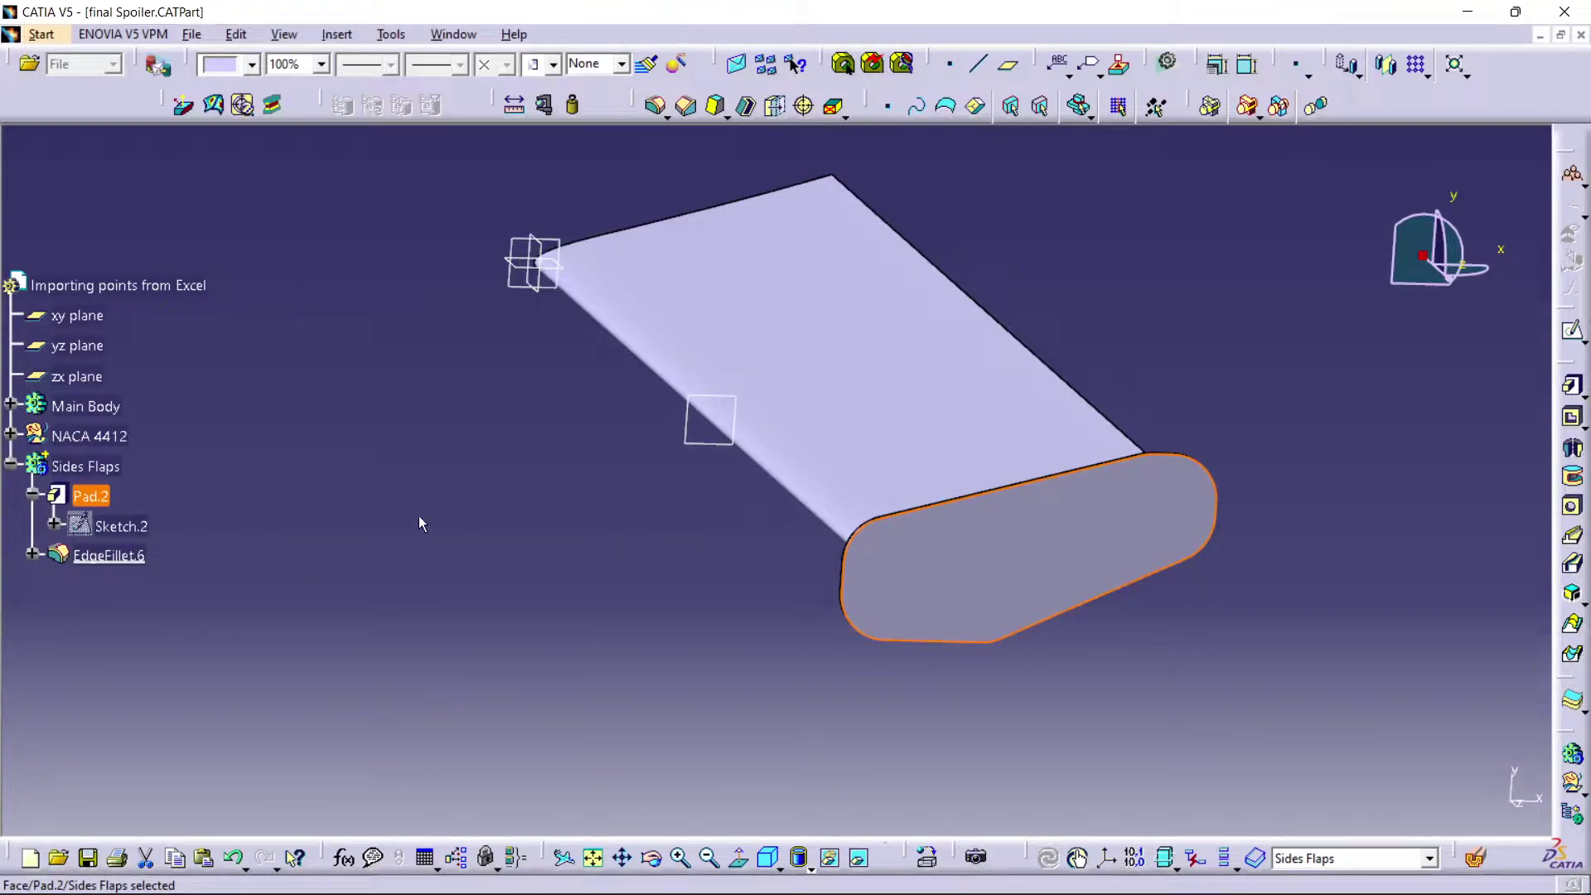
left_click(108, 497)
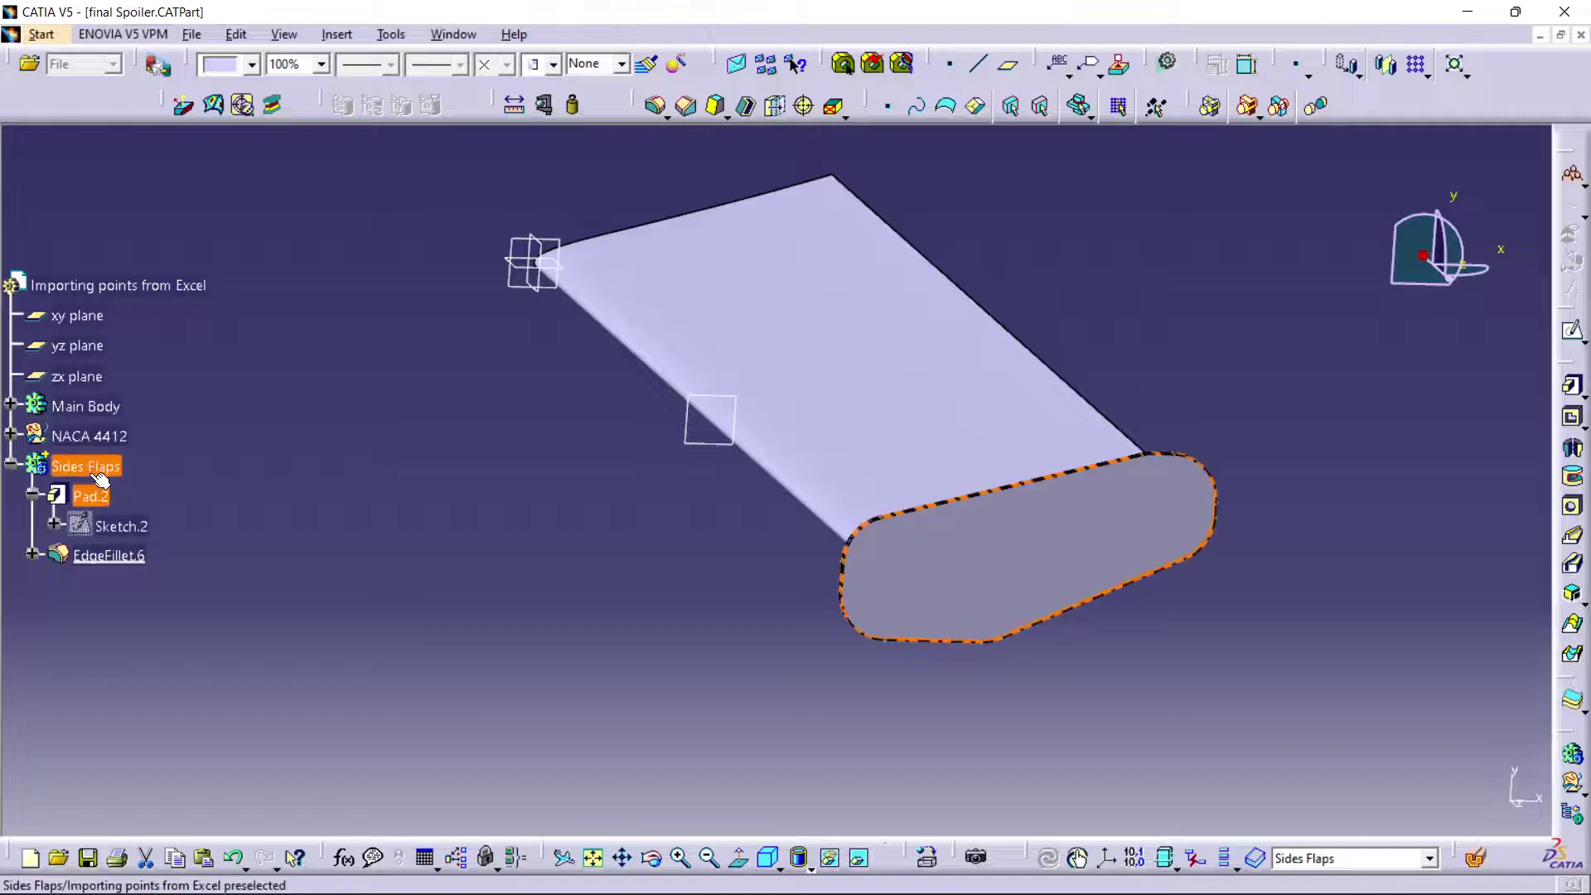
left_click(1388, 68)
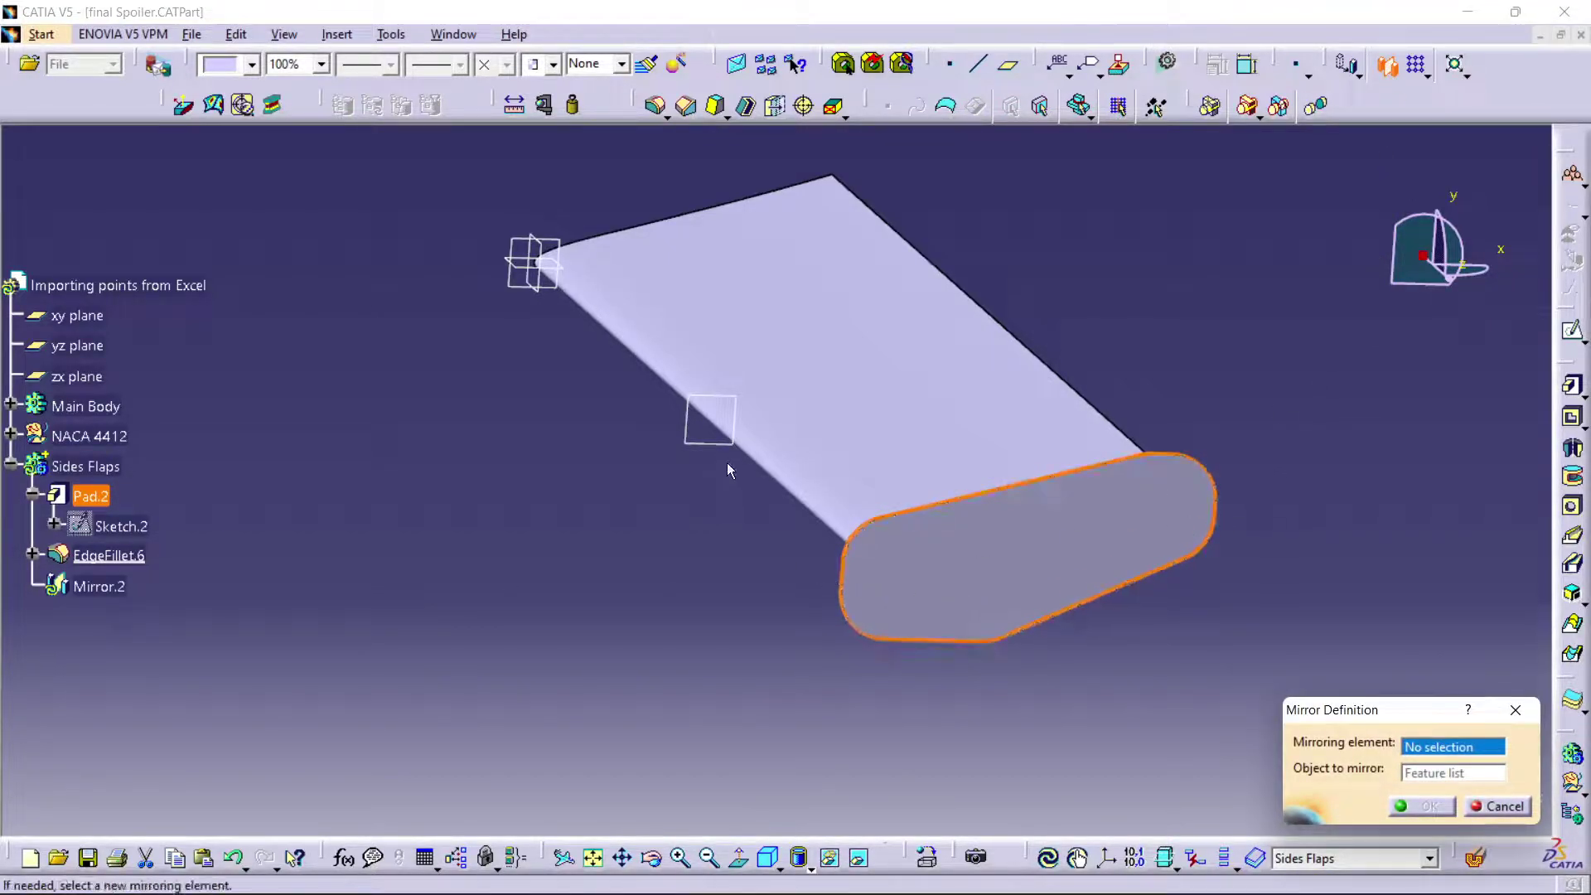
left_click(710, 419)
middle_click_drag(480, 398, 723, 520)
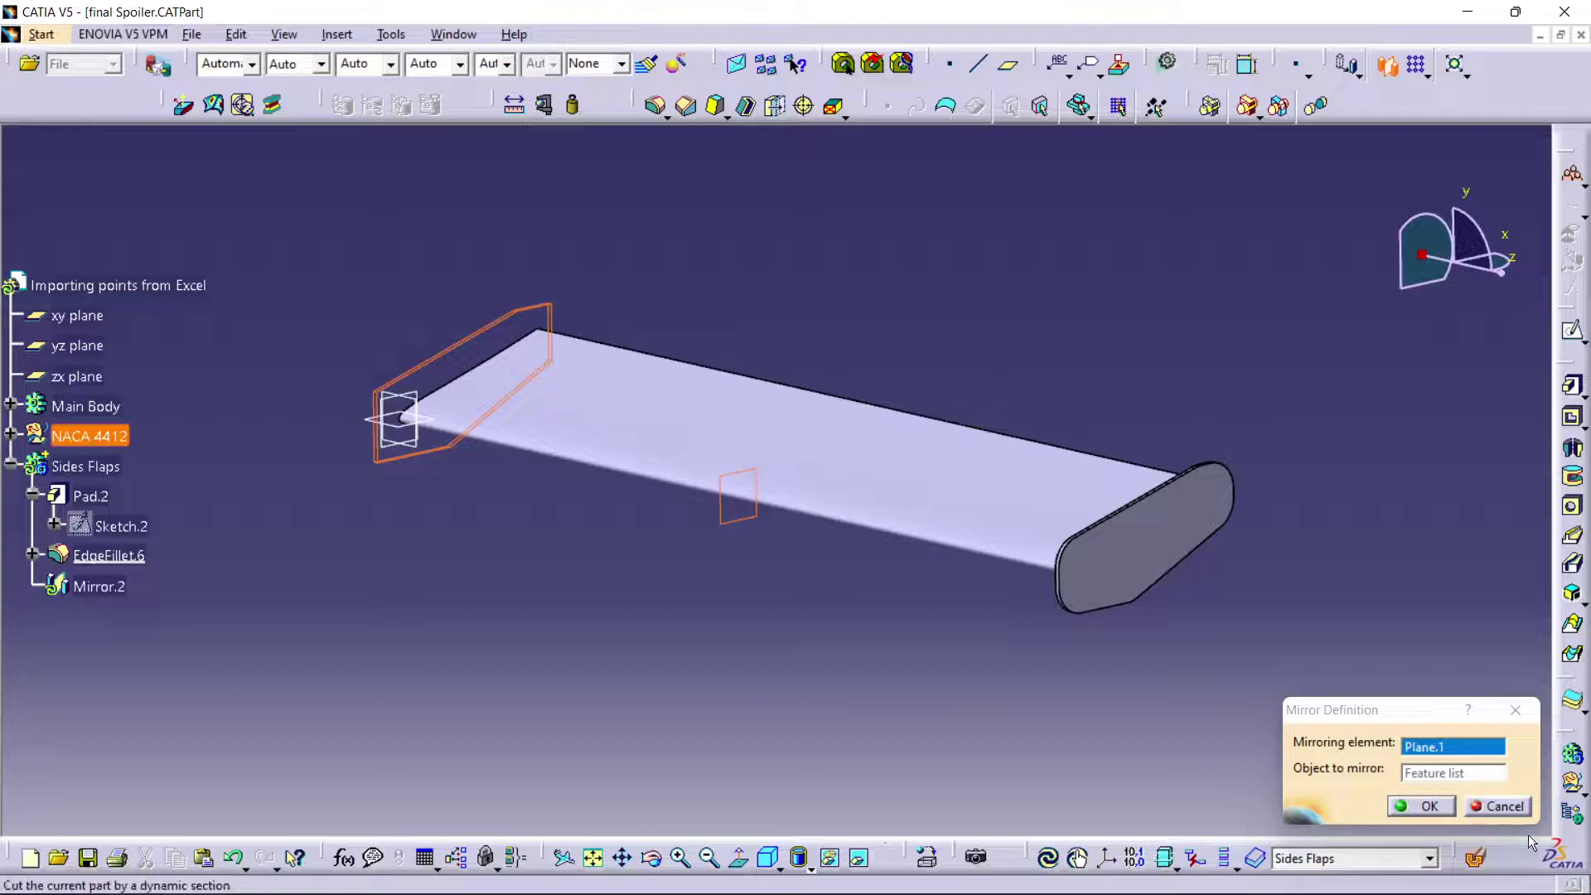
left_click(1413, 799)
left_click(686, 639)
- Round the corner edges across the thickness of the mirrored flap with a 150 mm edge fillet
middle_click_drag(735, 557, 663, 539)
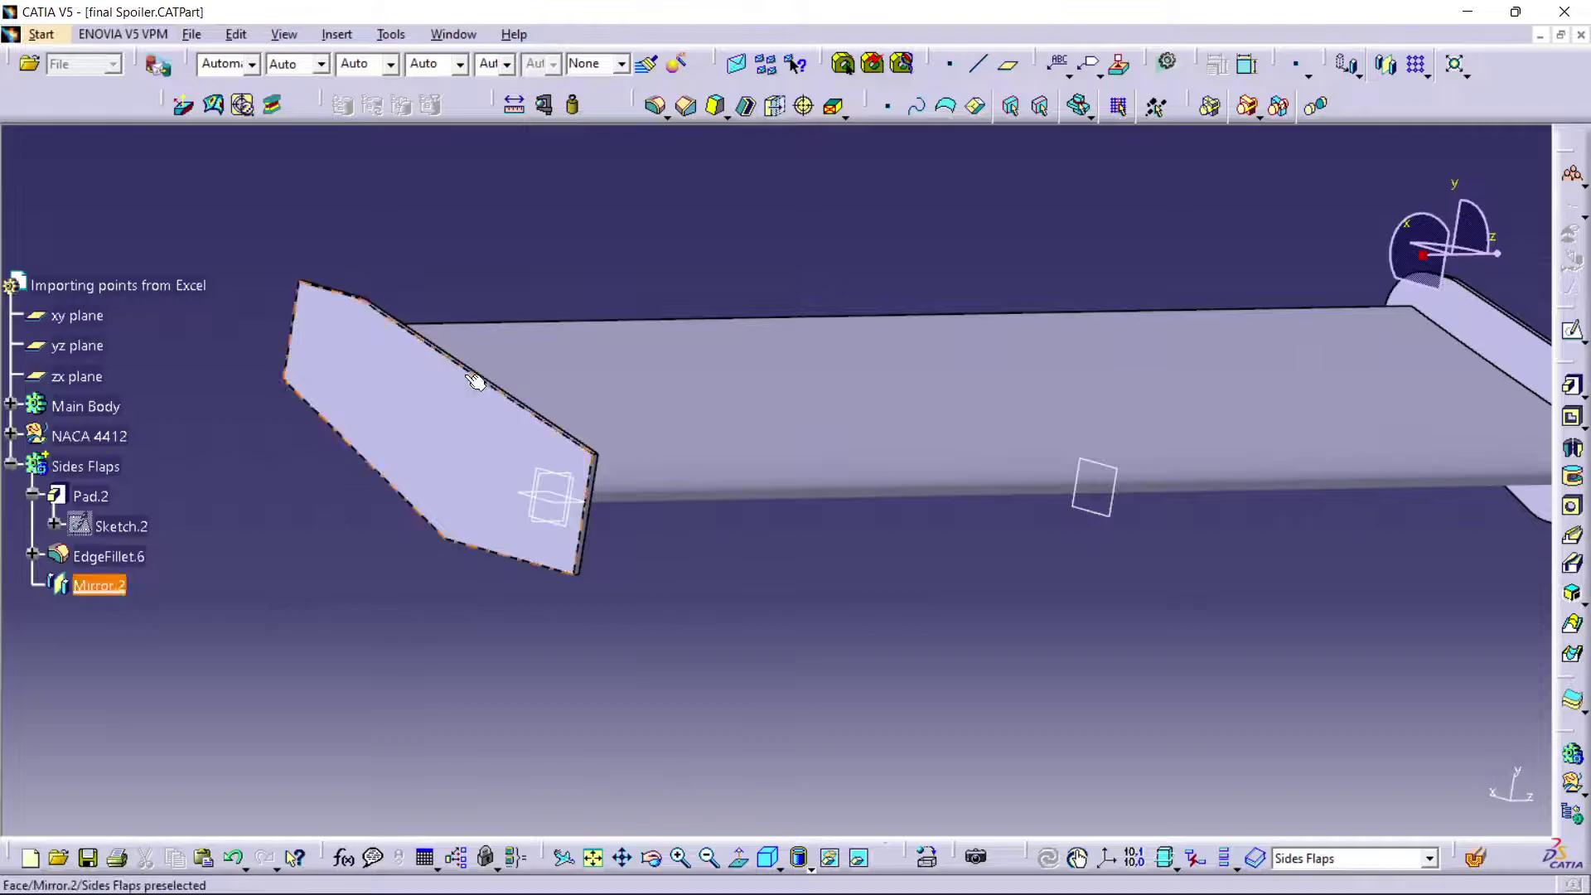
left_click(651, 114)
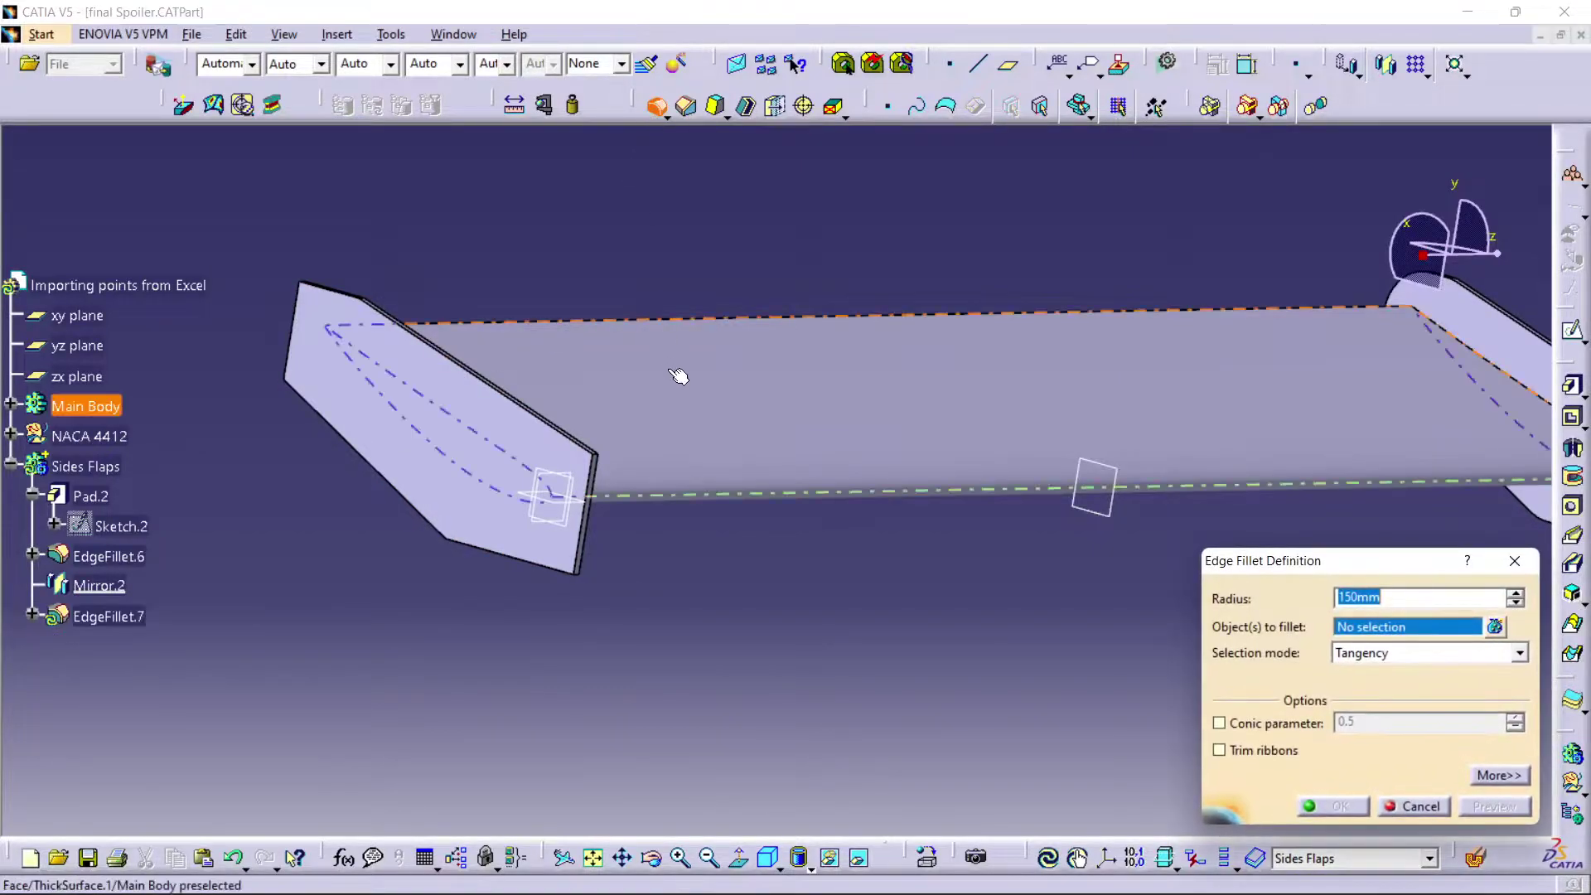
middle_click_drag(856, 528, 805, 439)
left_click(666, 501)
middle_click_drag(856, 142, 737, 506)
left_click(570, 593)
middle_click_drag(570, 594, 623, 558)
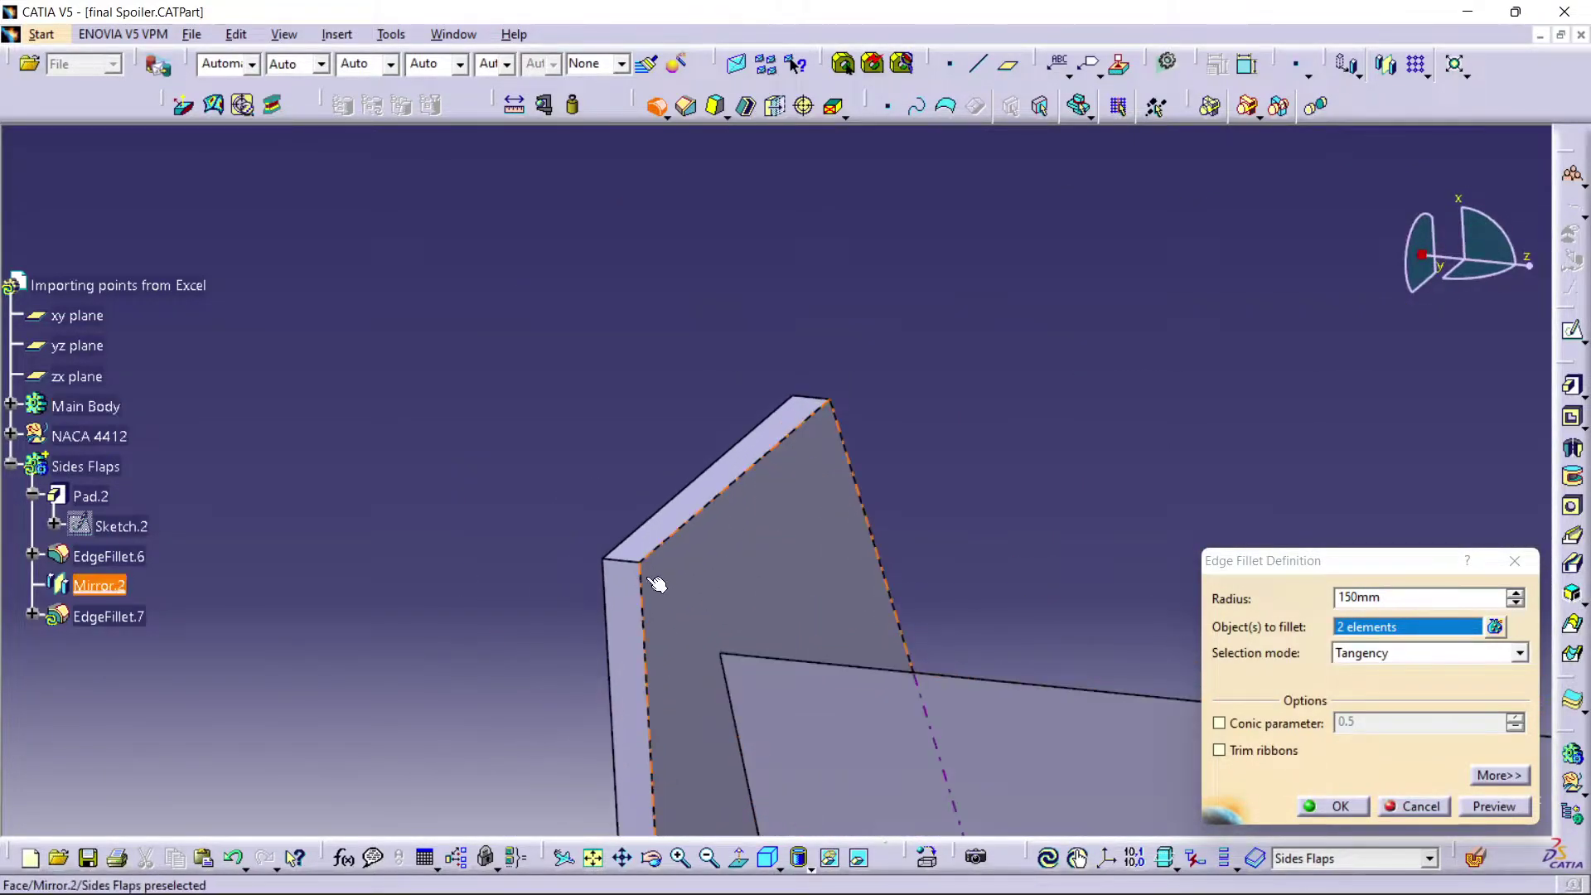
left_click(626, 556)
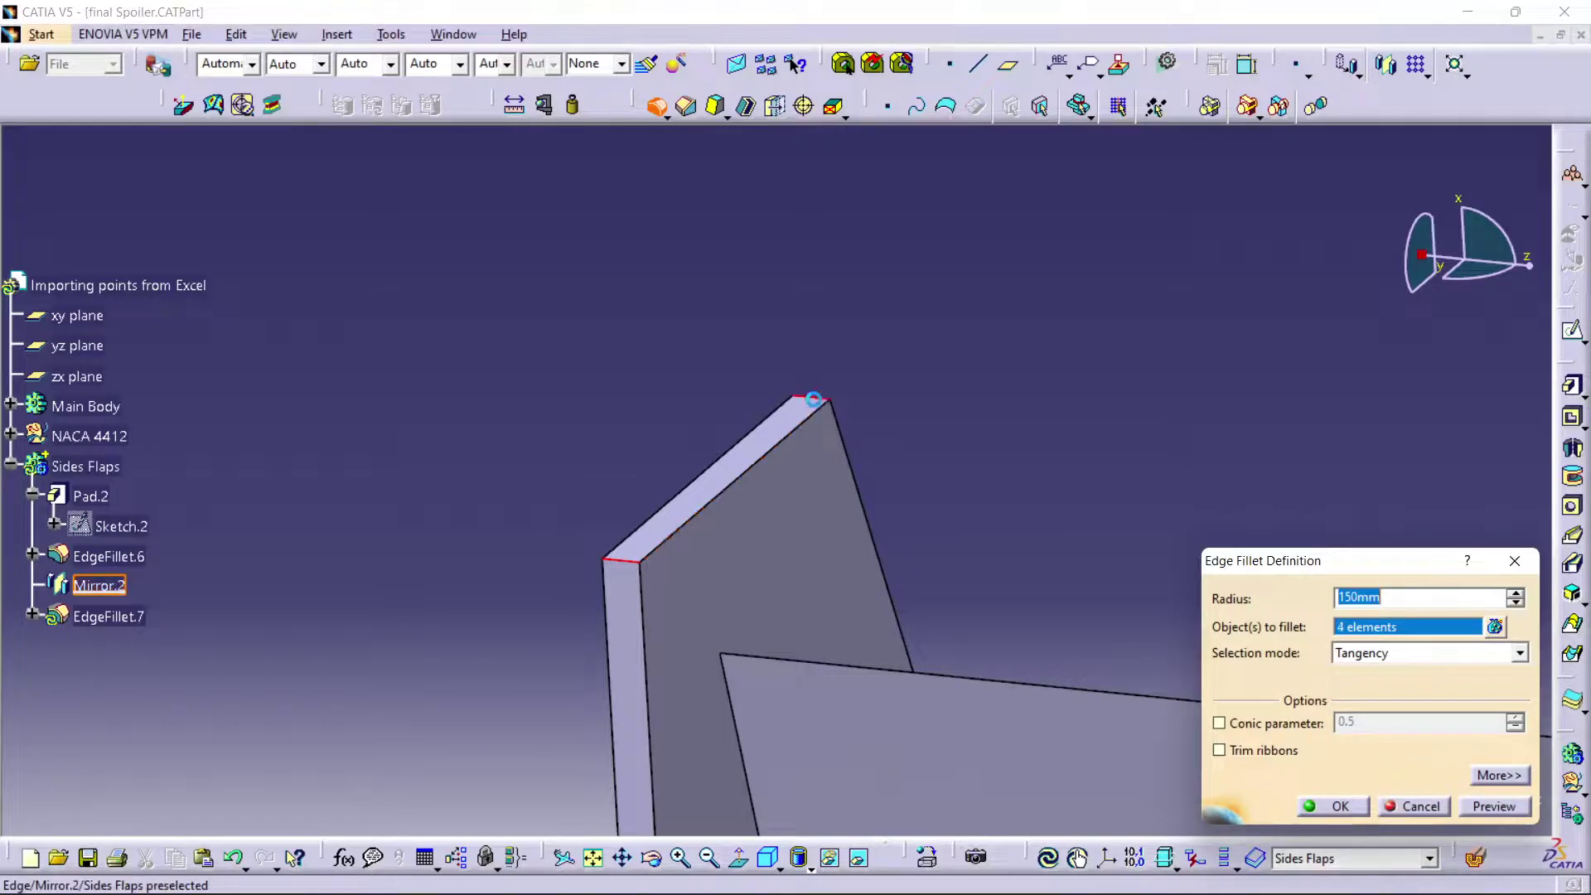
middle_click_drag(877, 331, 926, 442)
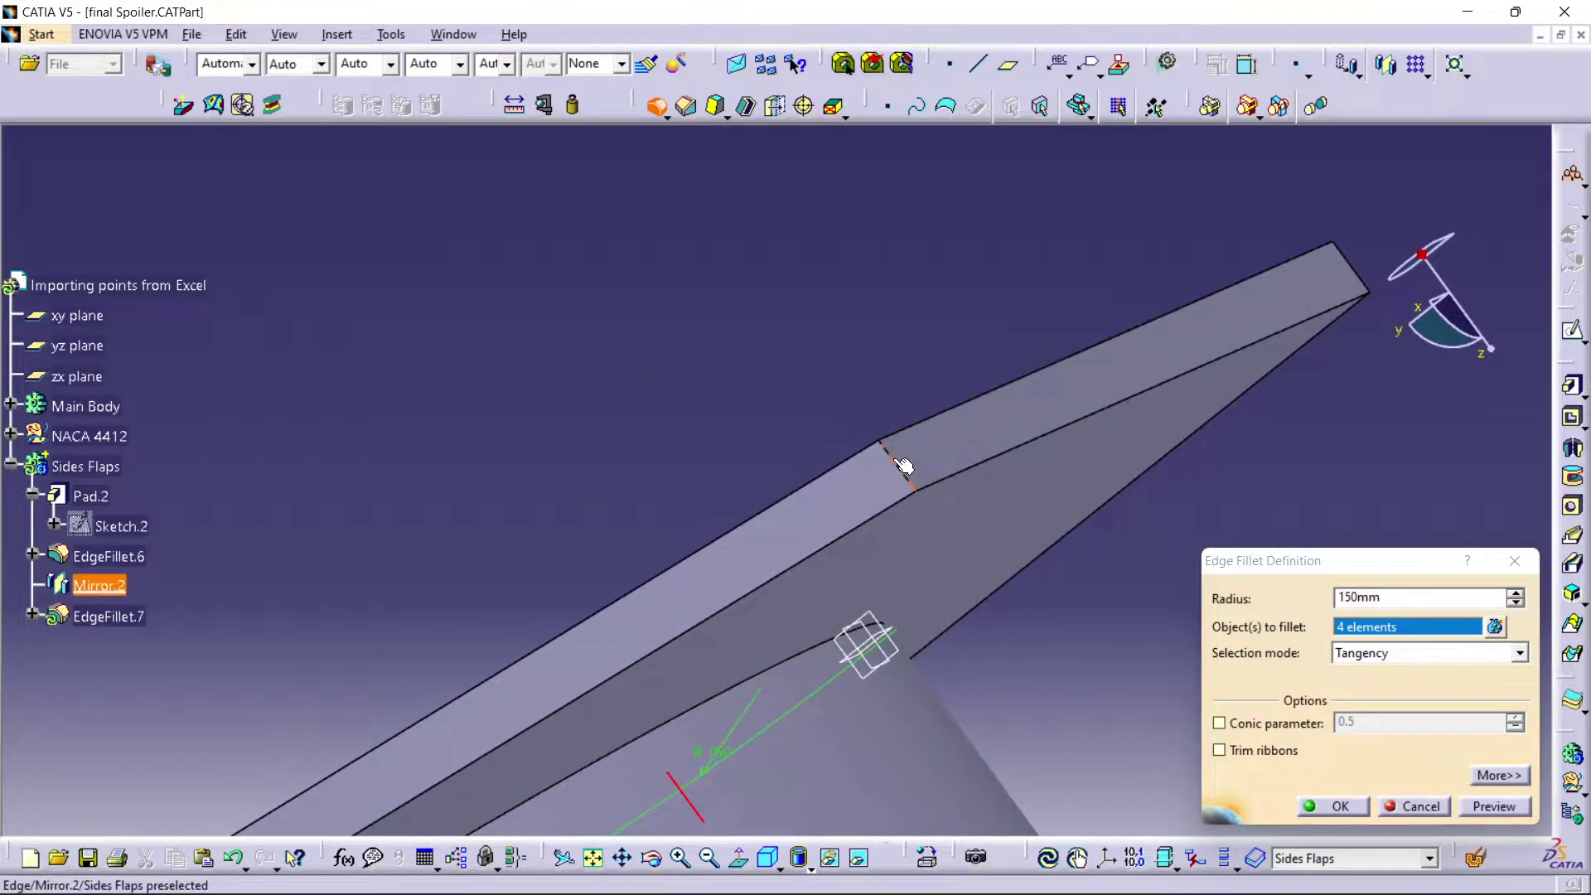
left_click(904, 466)
middle_click_drag(1207, 277, 784, 513)
left_click(778, 478)
left_click(1483, 808)
left_click(1333, 806)
middle_click_drag(1058, 475, 870, 596)
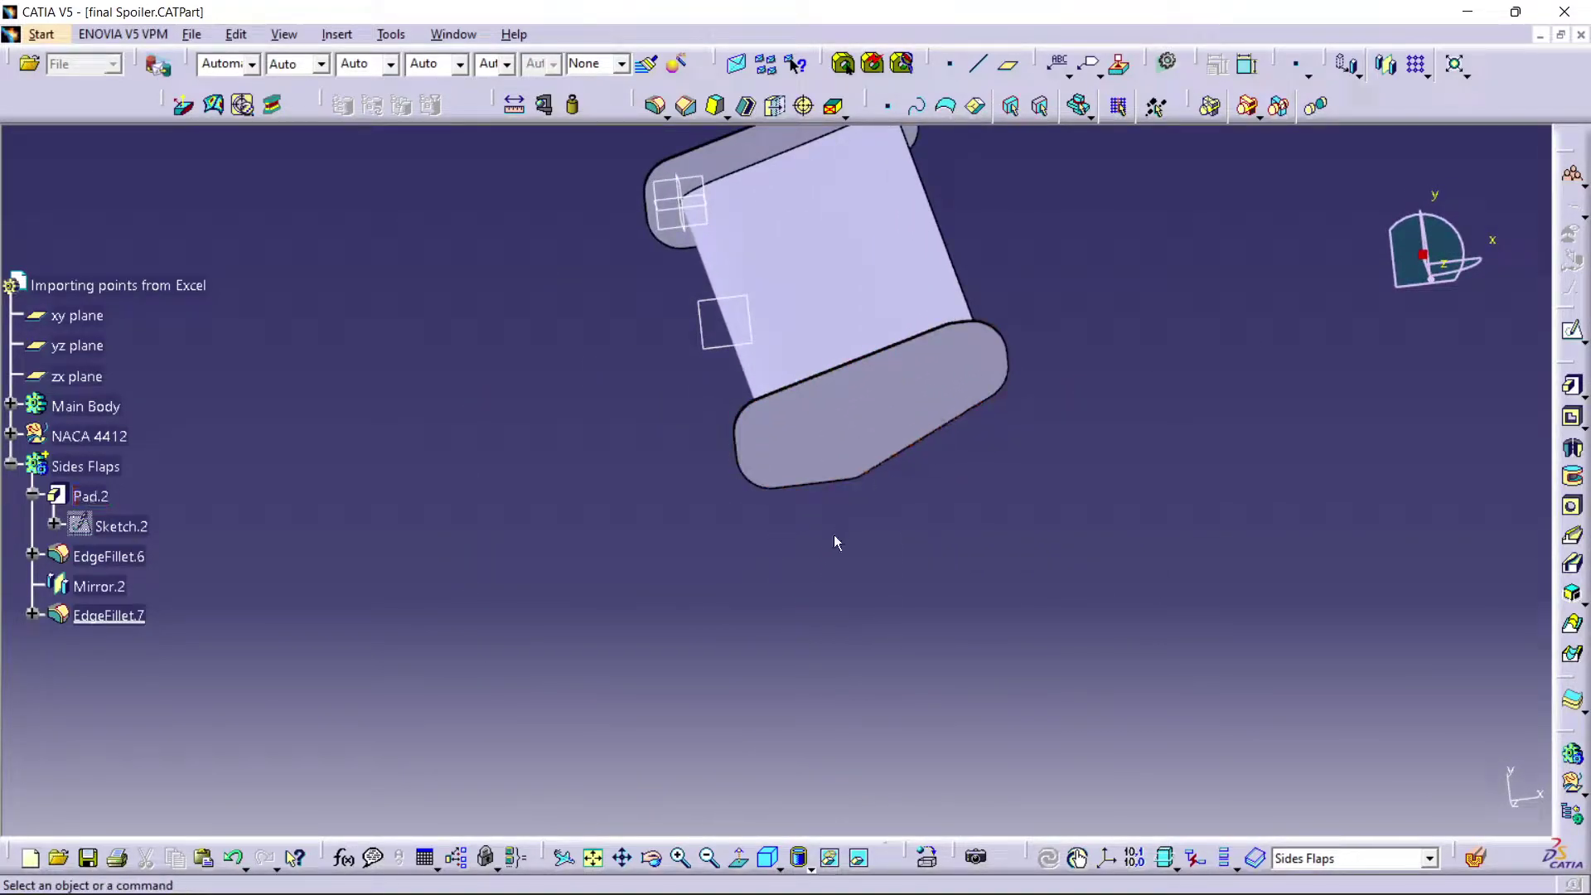
mouse_move(650, 533)
middle_mouse_down()
mouse_move(809, 380)
mouse_move(739, 302)
mouse_move(611, 412)
mouse_move(556, 336)
mouse_move(642, 372)
mouse_move(614, 472)
mouse_move(579, 515)
mouse_move(576, 460)
middle_mouse_up()
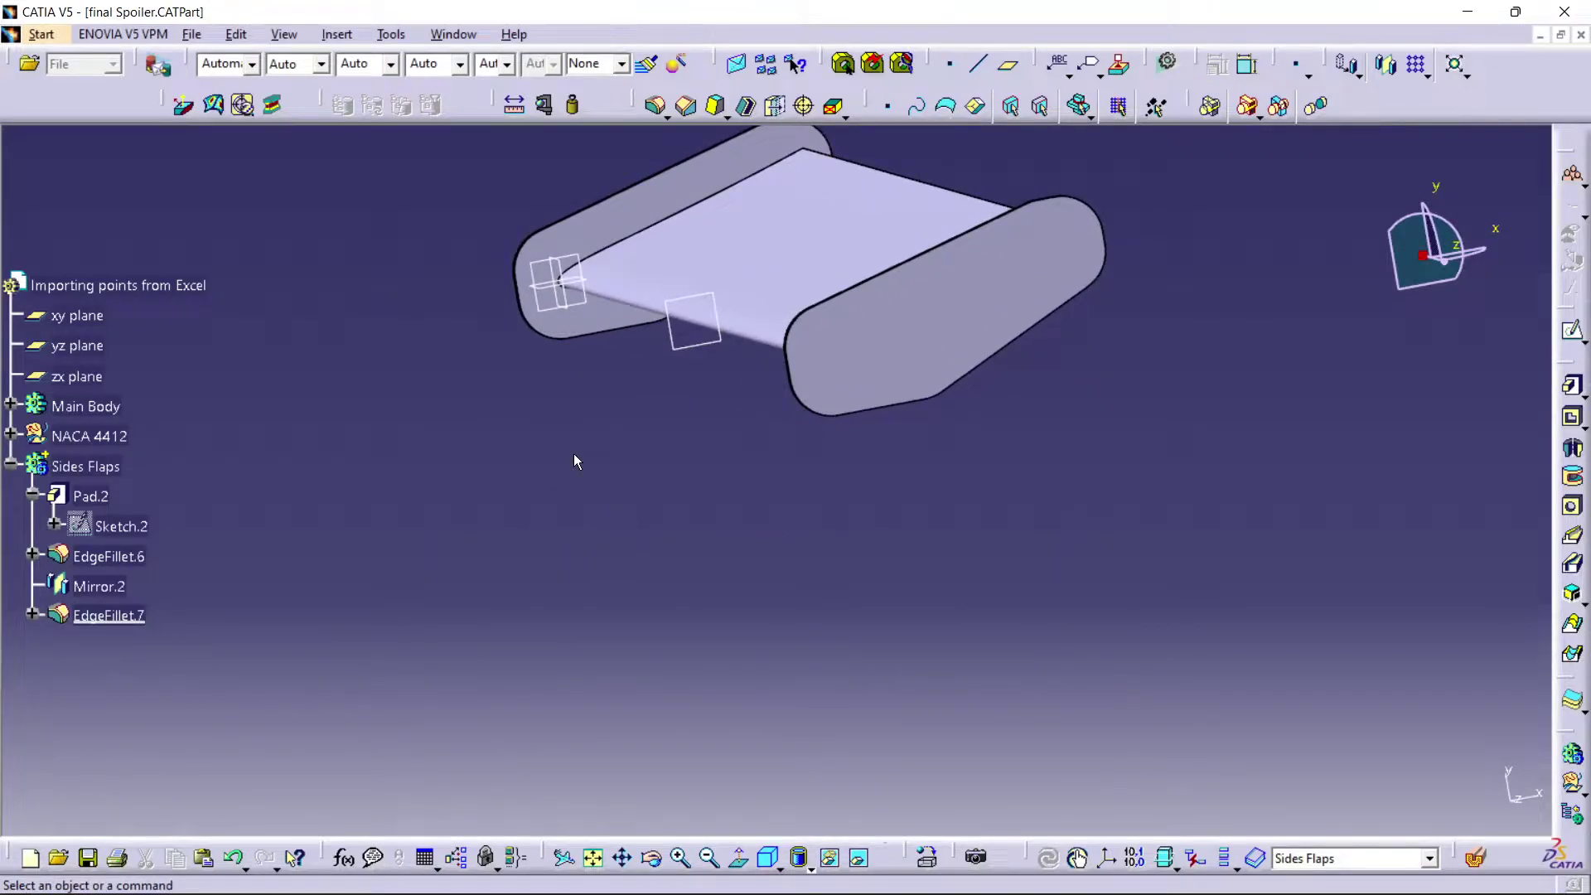
- Collapse the Sides Flaps body in the tree and insert a new body into the part
left_click(11, 464)
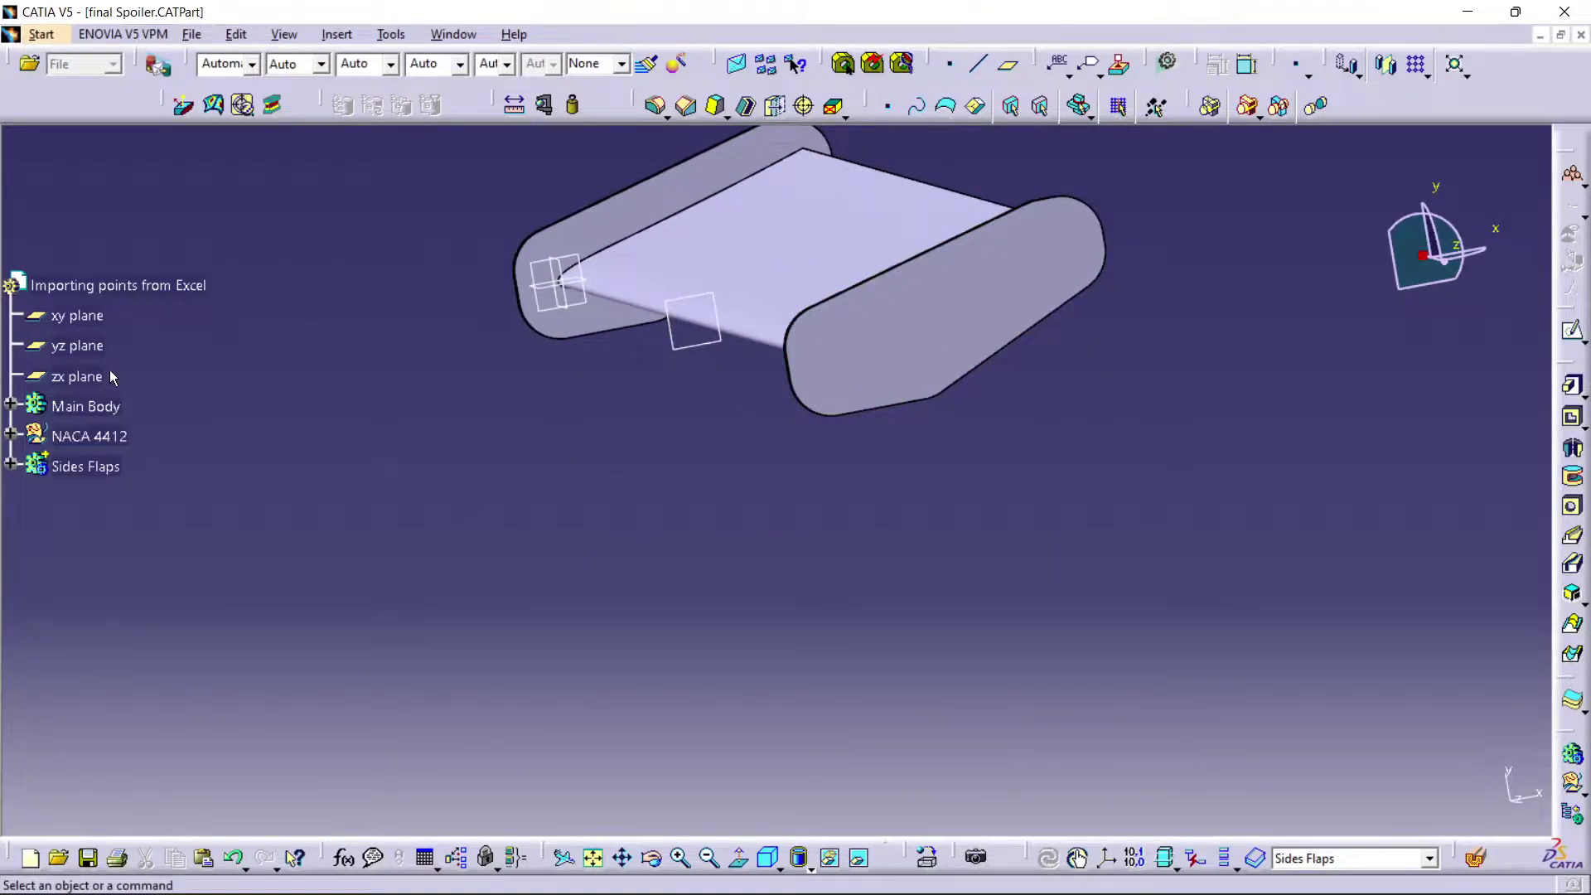
scroll(149, 402, "down", 3)
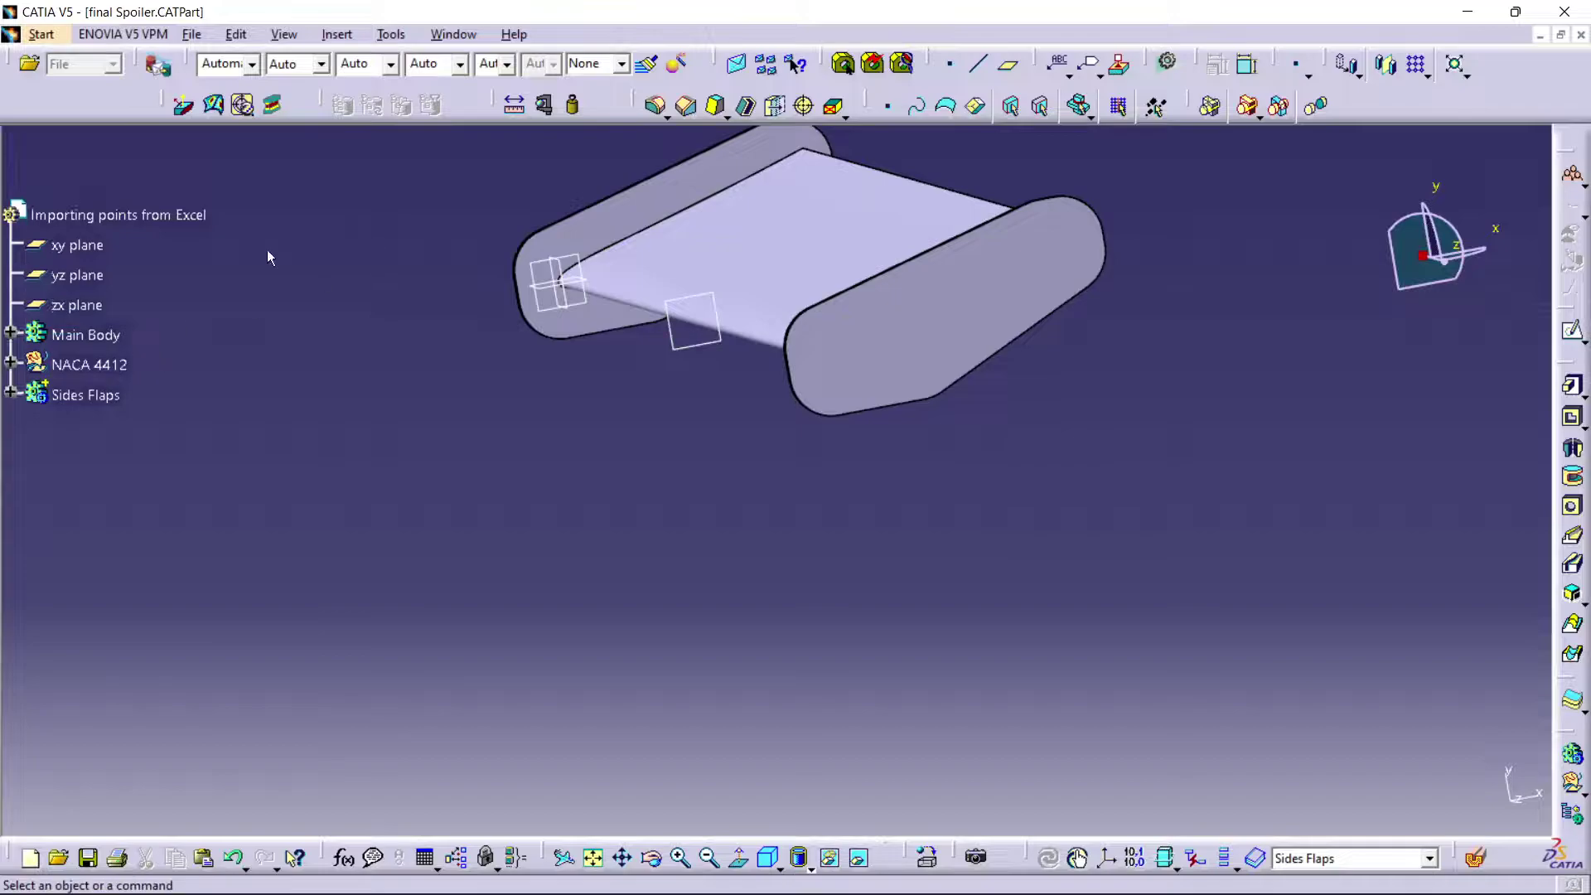
left_click(125, 217)
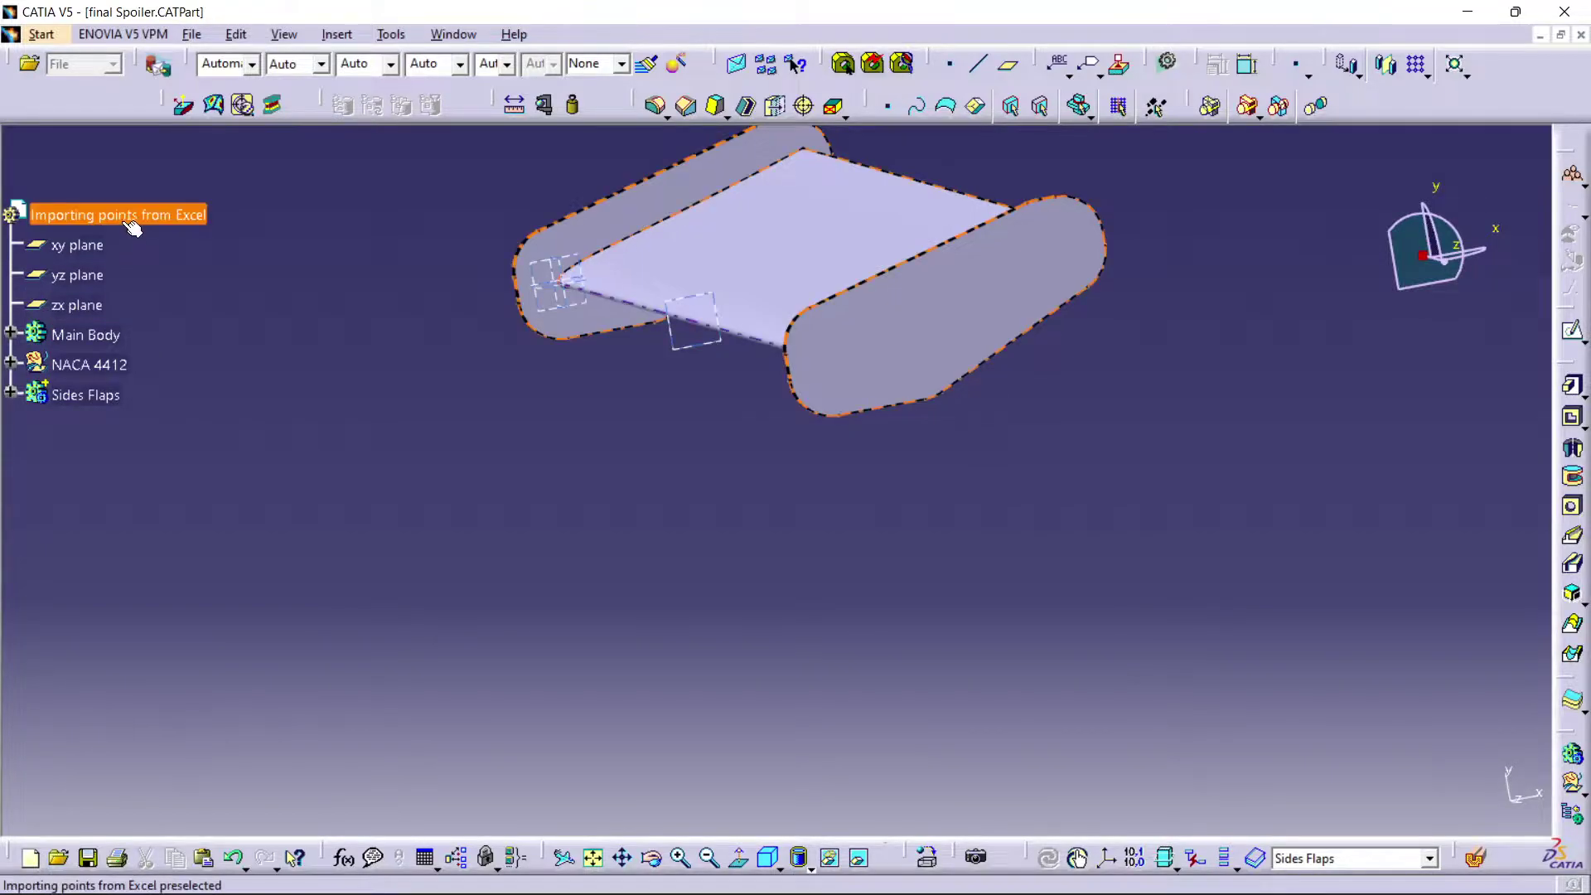
left_click(390, 34)
mouse_move(337, 34)
left_click(351, 78)
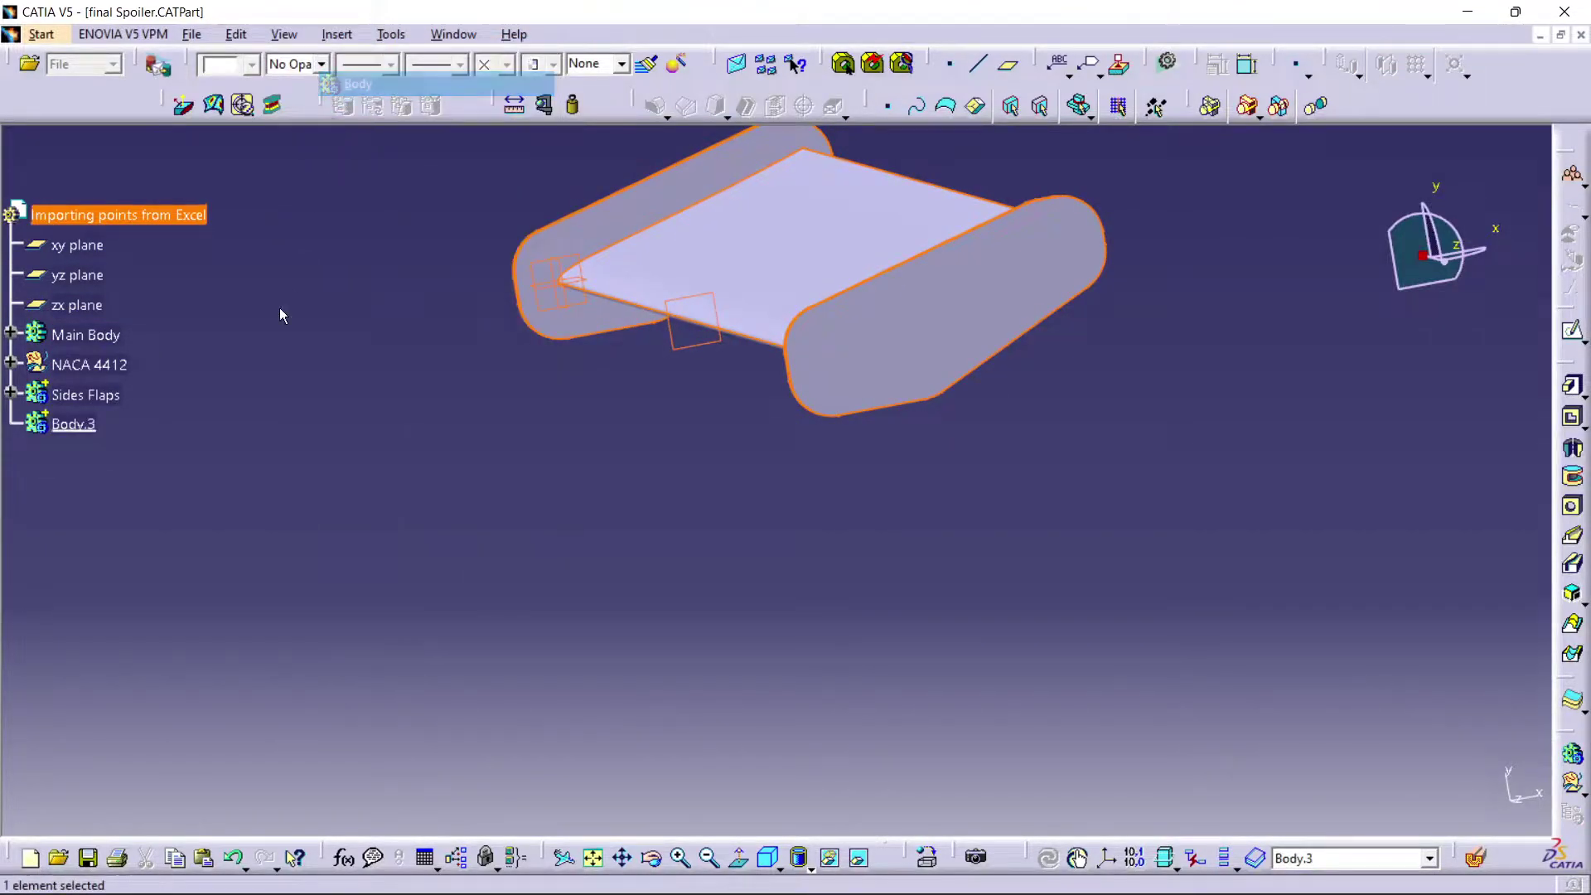
- Rename the new empty body as trusses
right_click(99, 426)
left_click(128, 518)
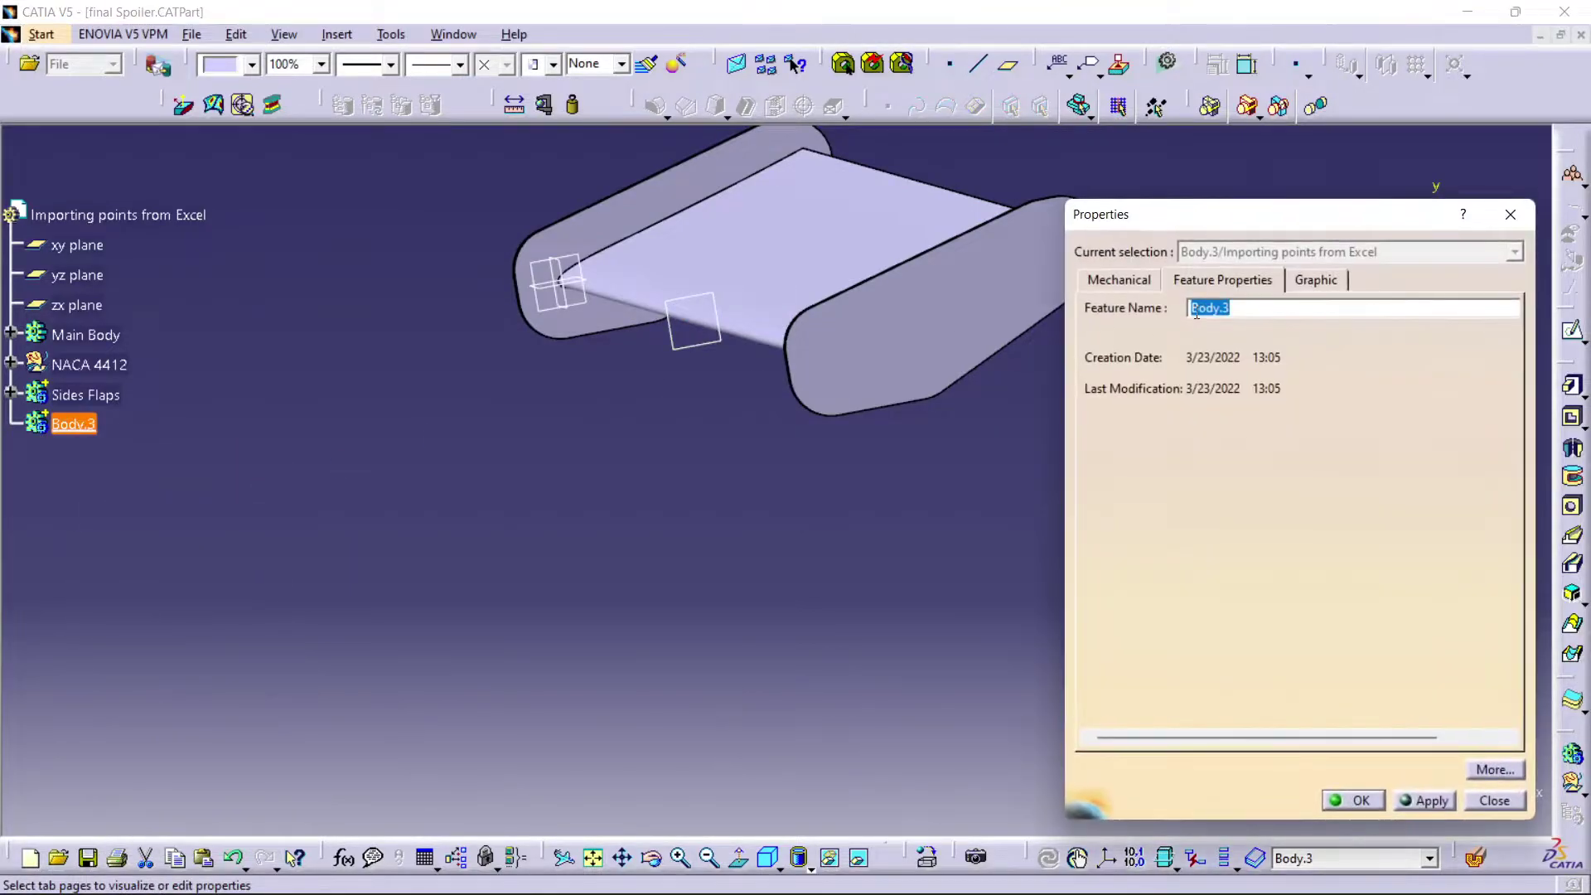
type("trusses")
key("Return")
left_click(238, 558)
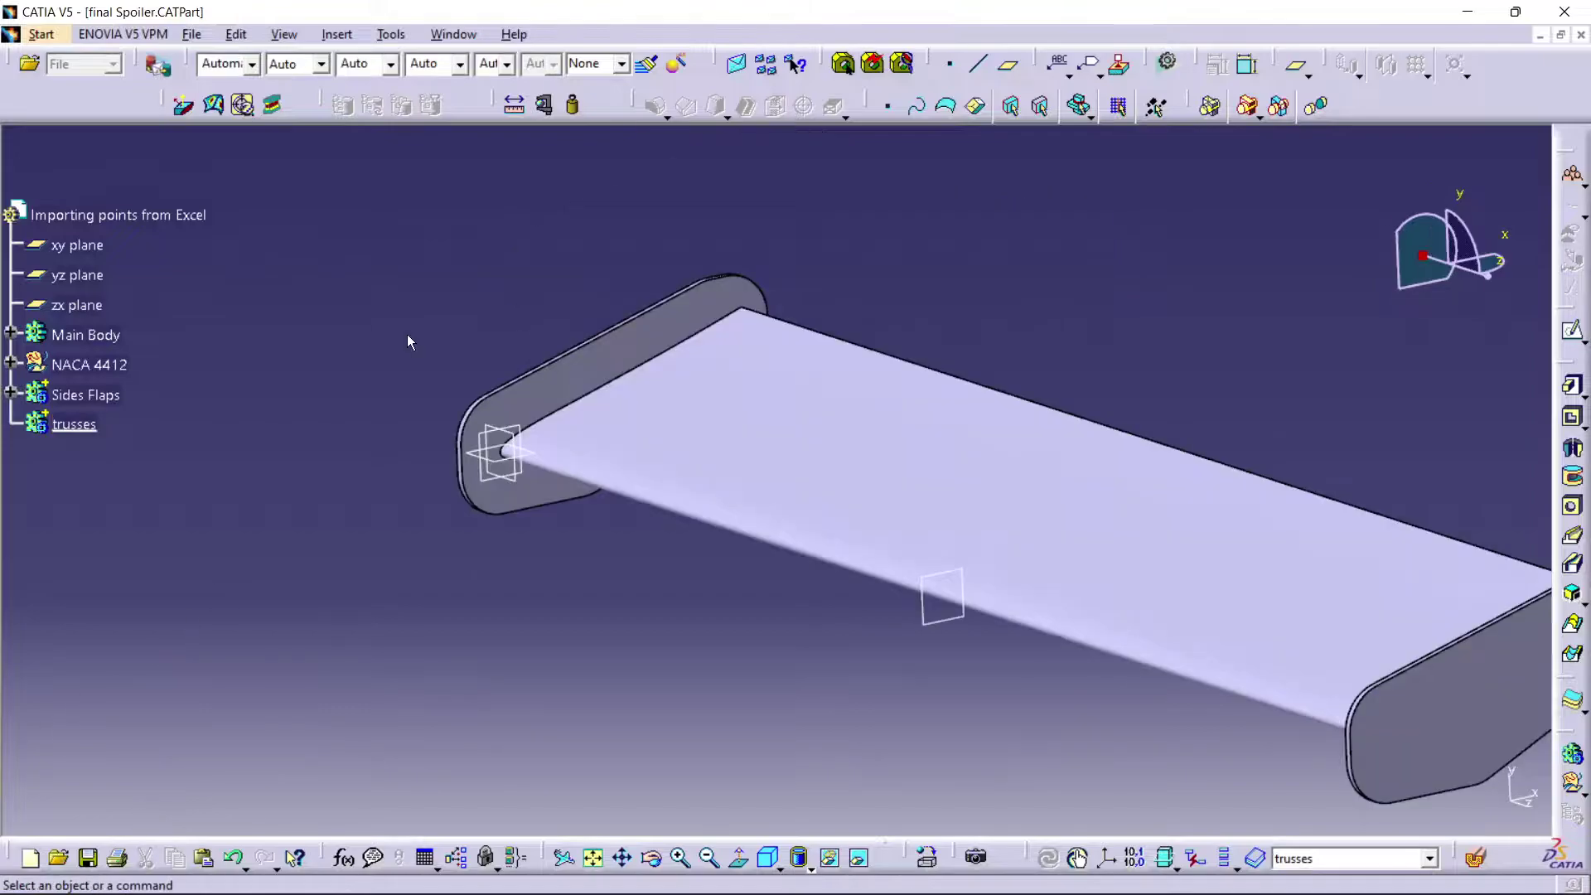
- Create a reference plane offset 1750 mm from the xy plane along the wing's span
right_click(83, 434)
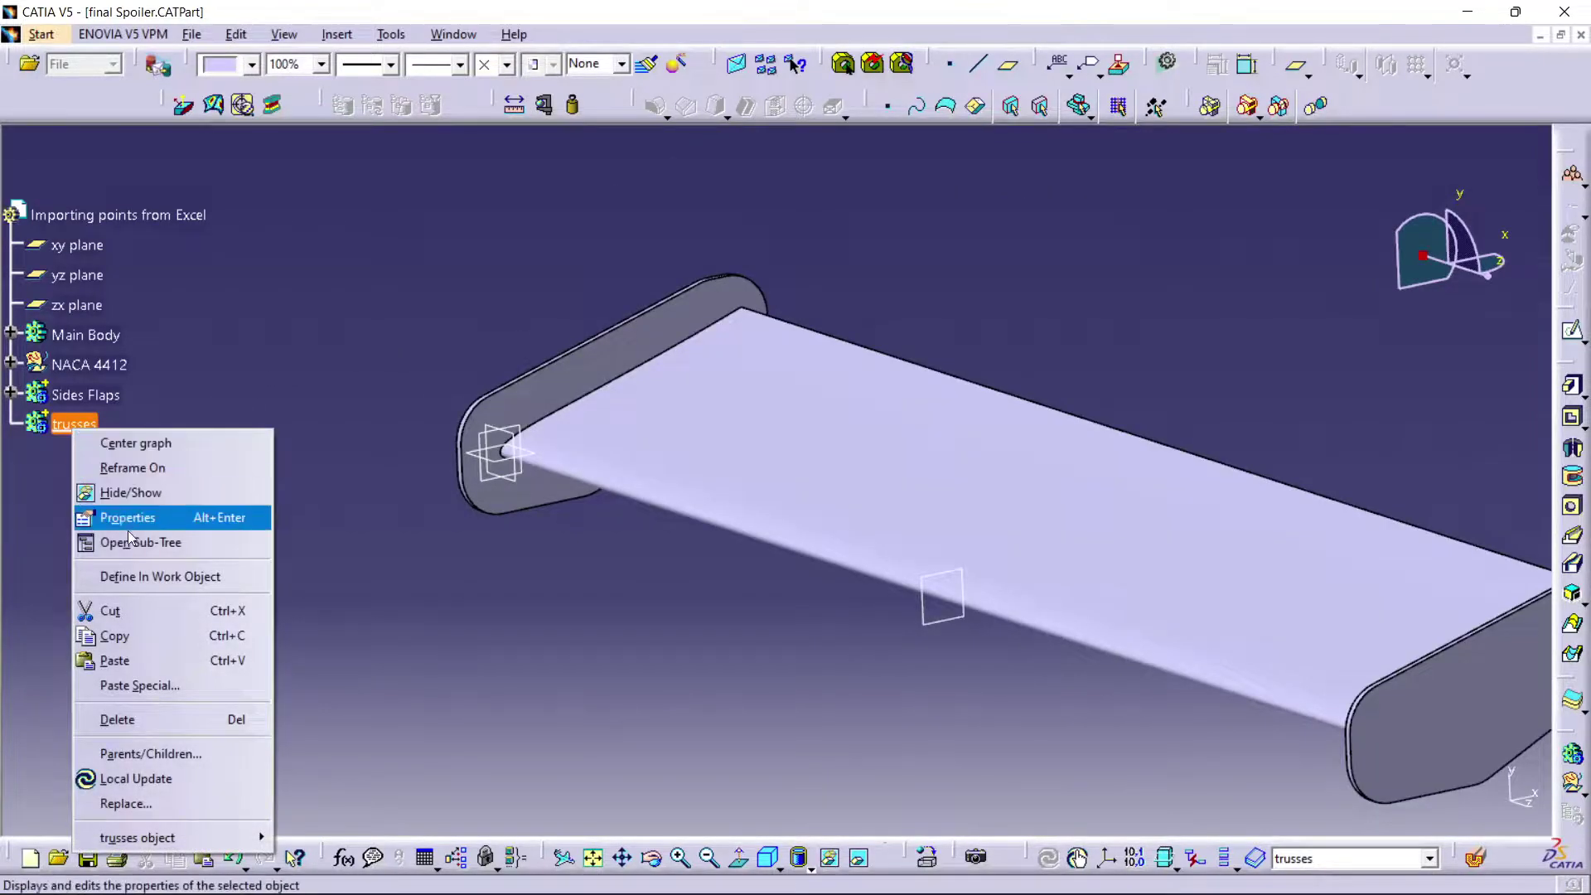
left_click(159, 467)
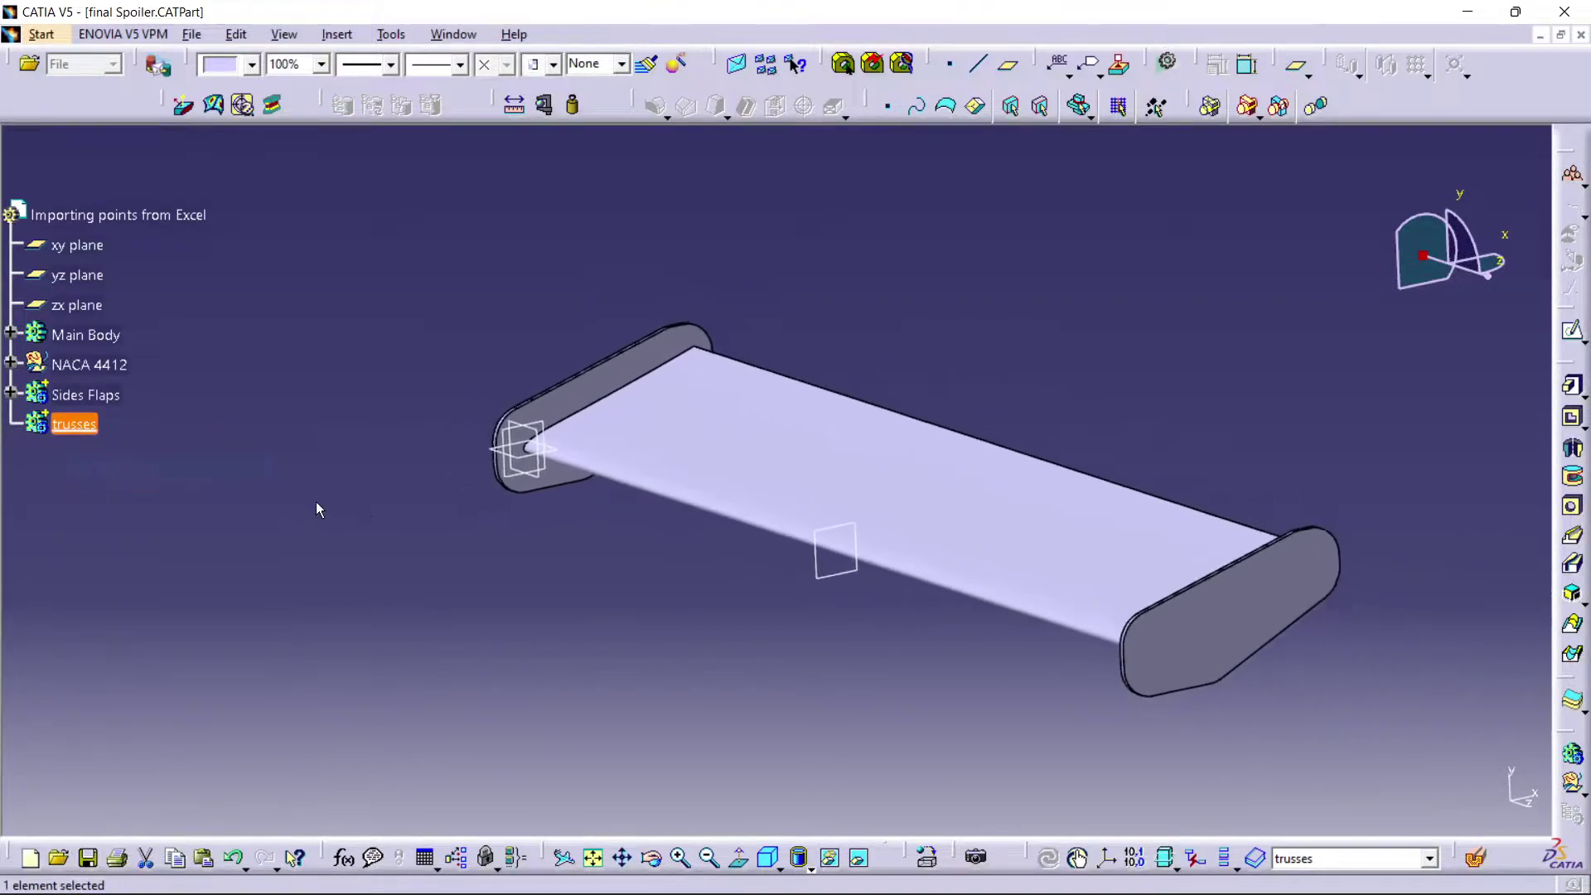
left_click(532, 438)
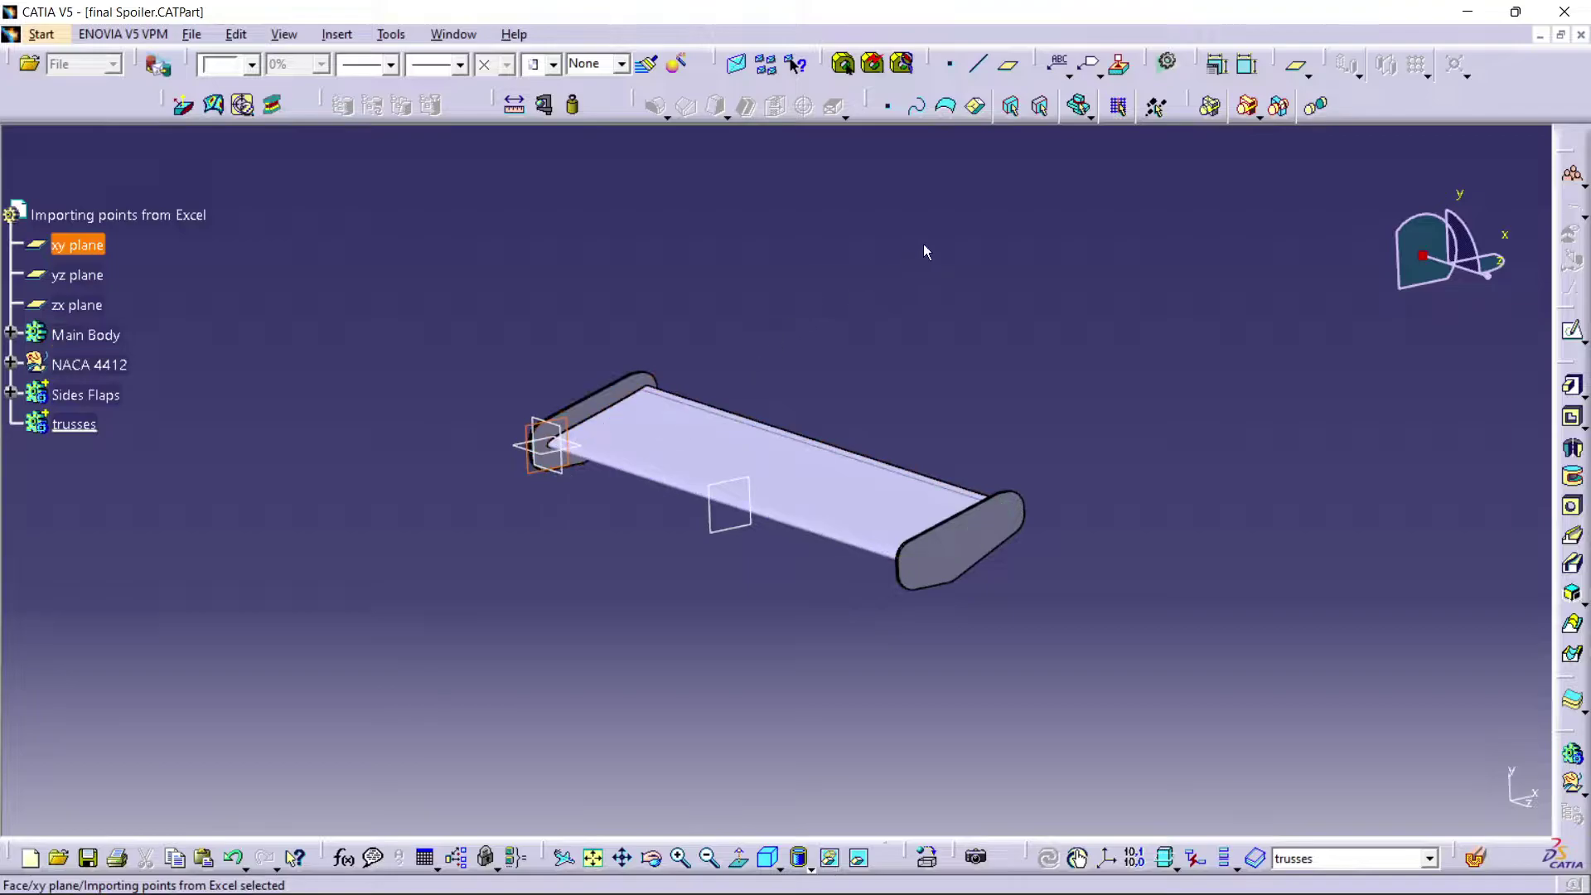
left_click(1009, 71)
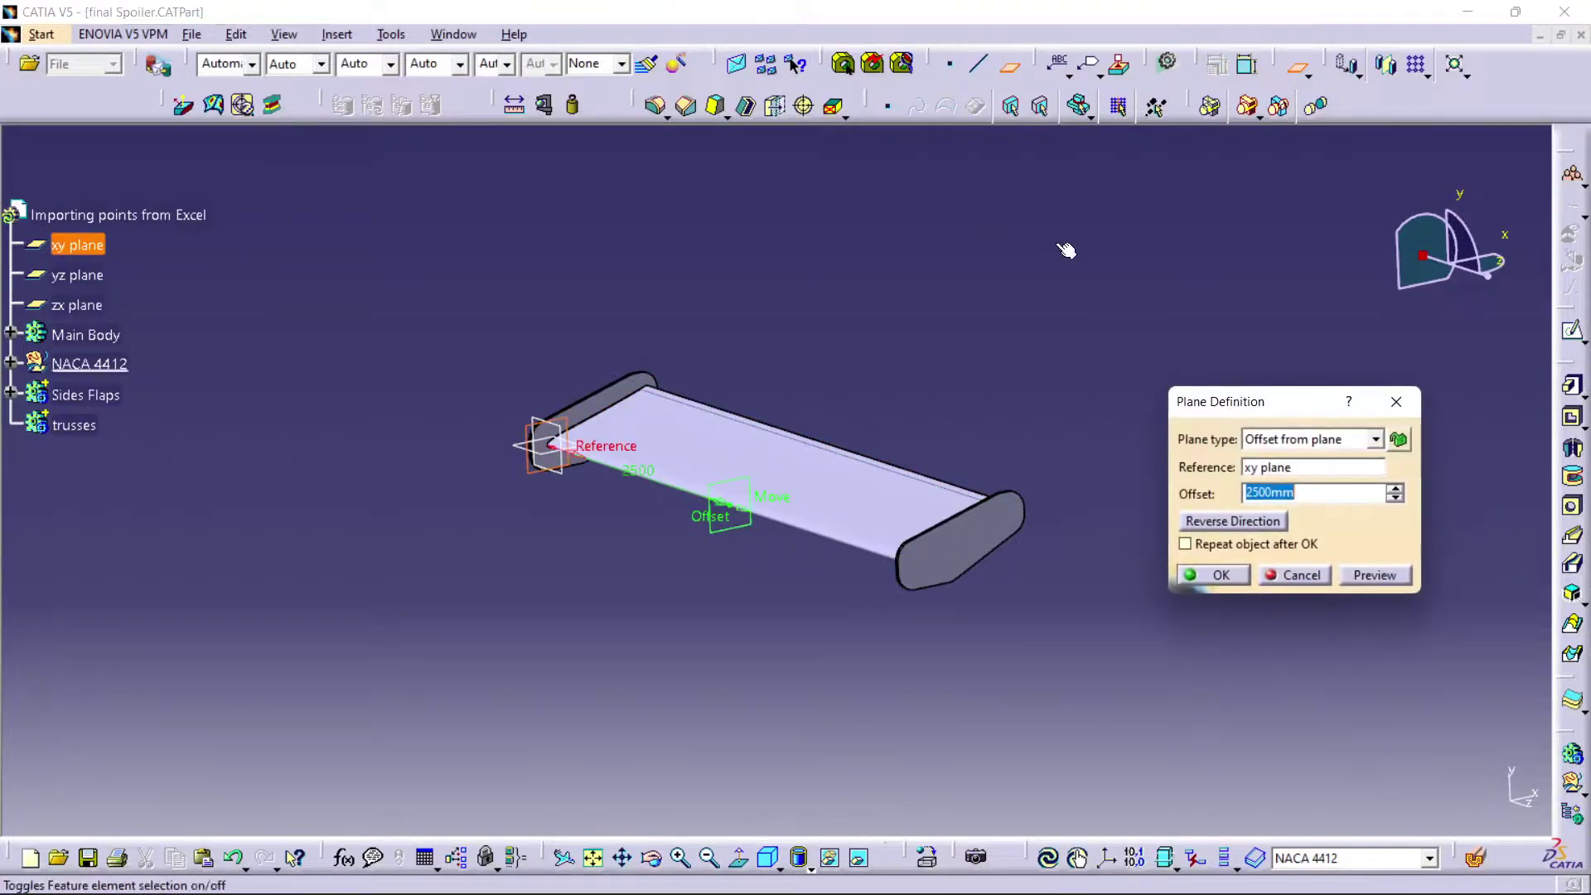
type("1750")
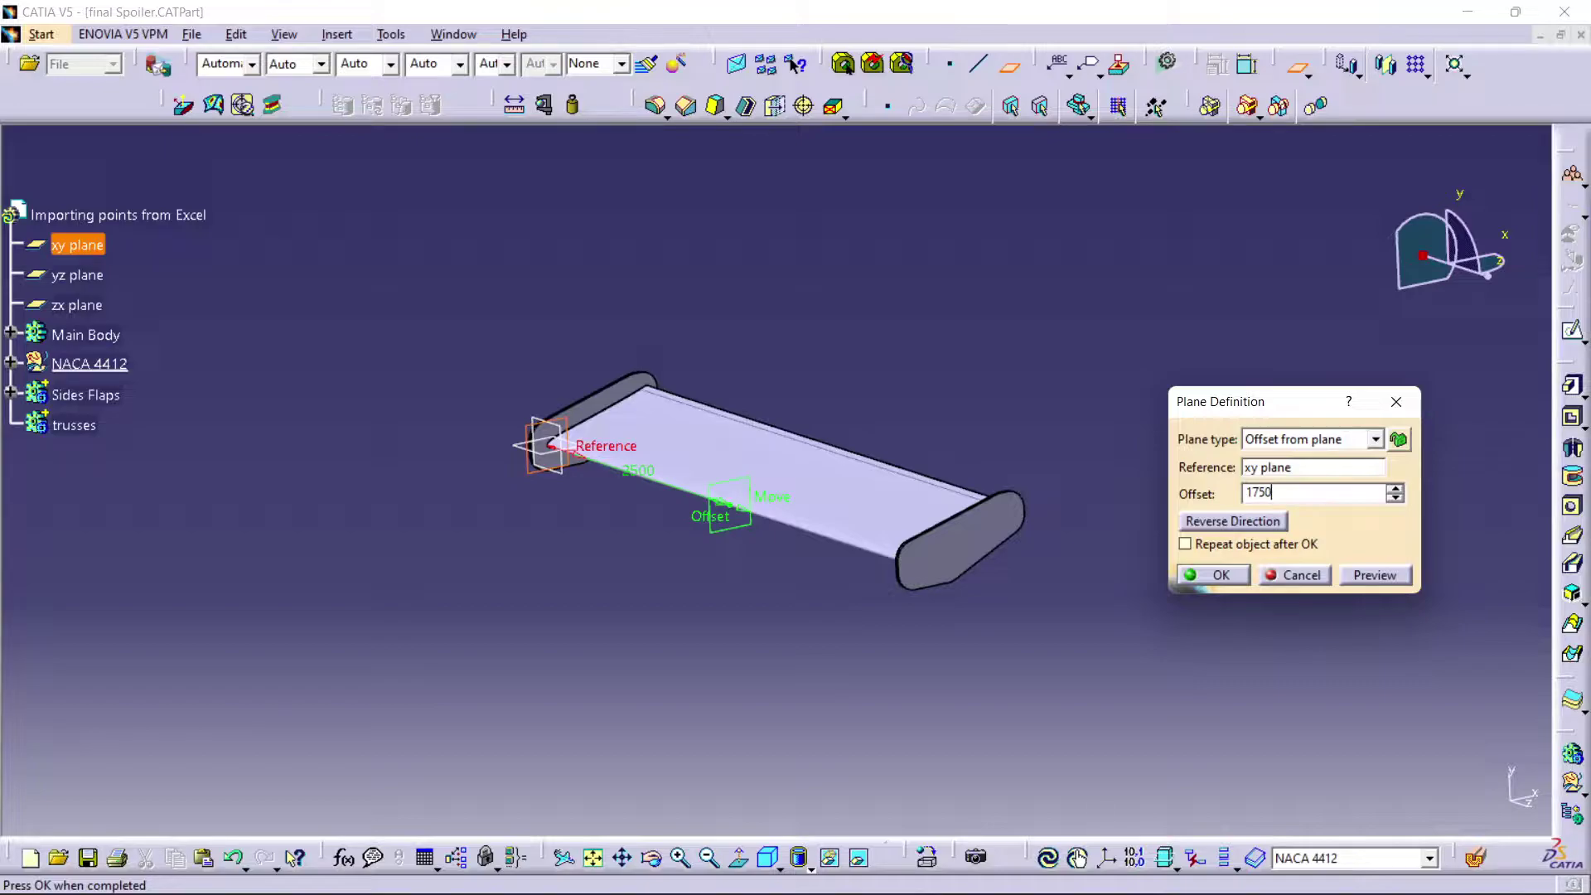
middle_click_drag(713, 439, 831, 348)
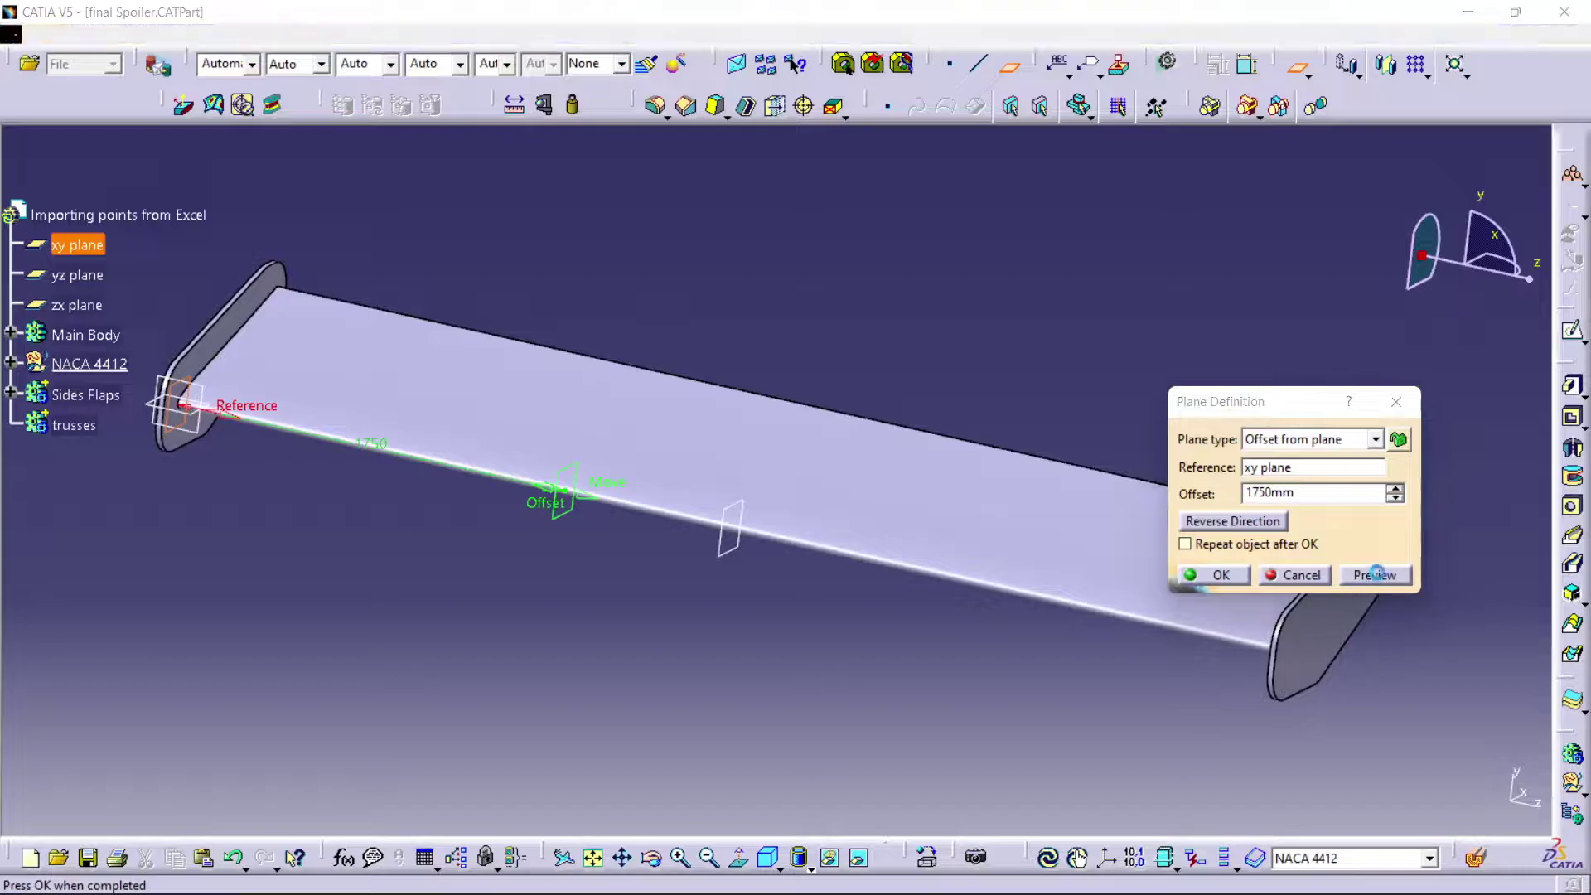
left_click(1239, 584)
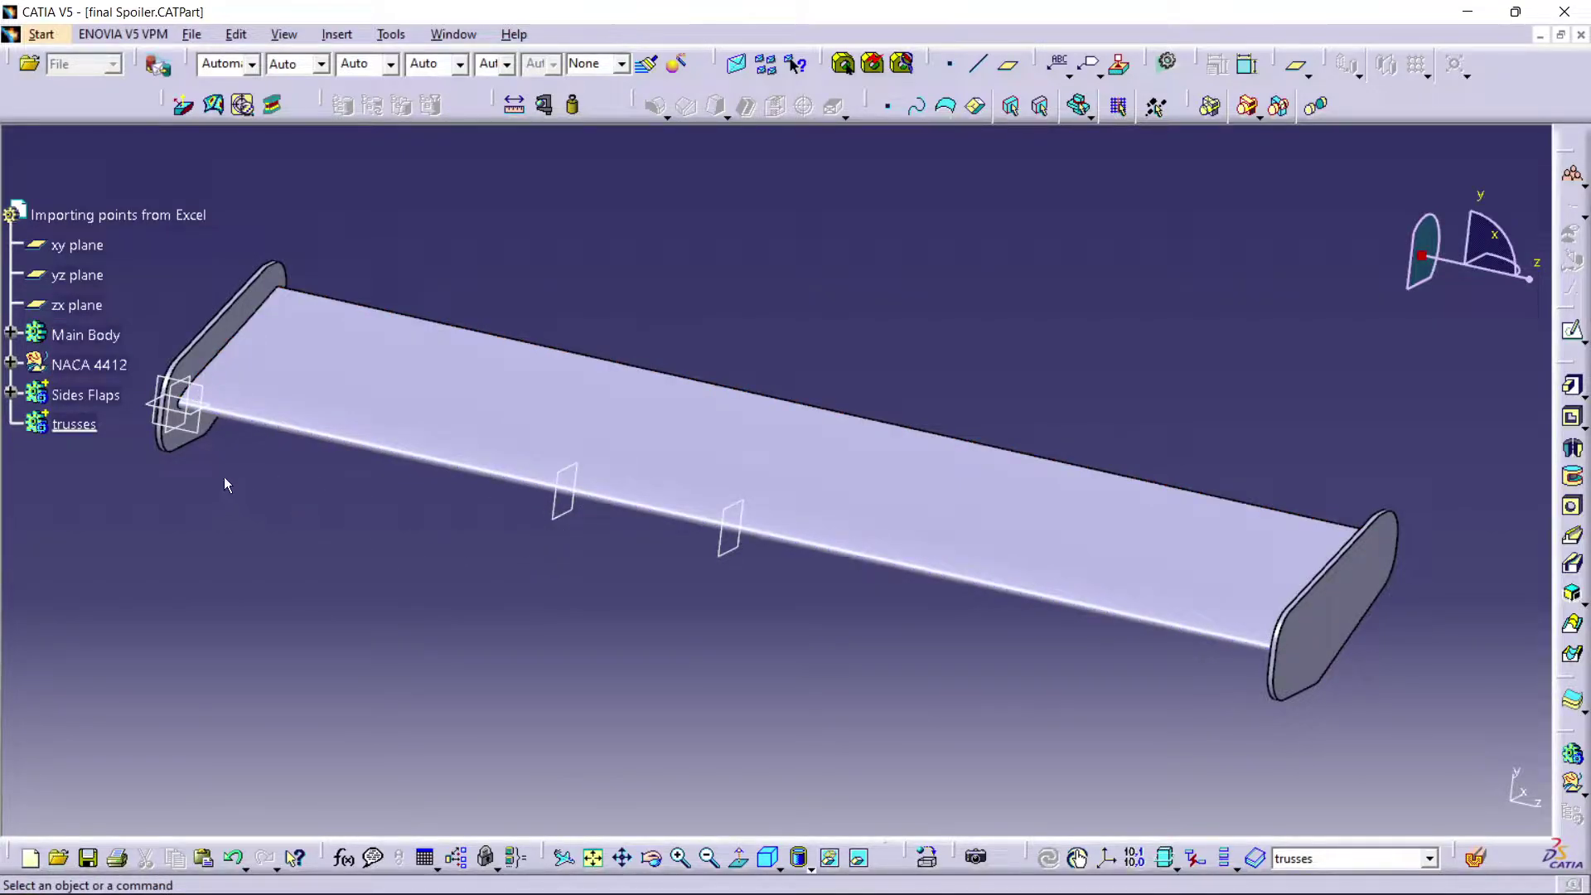
- Create another reference plane offset 1750+1500 mm from the xy plane
left_click(184, 393)
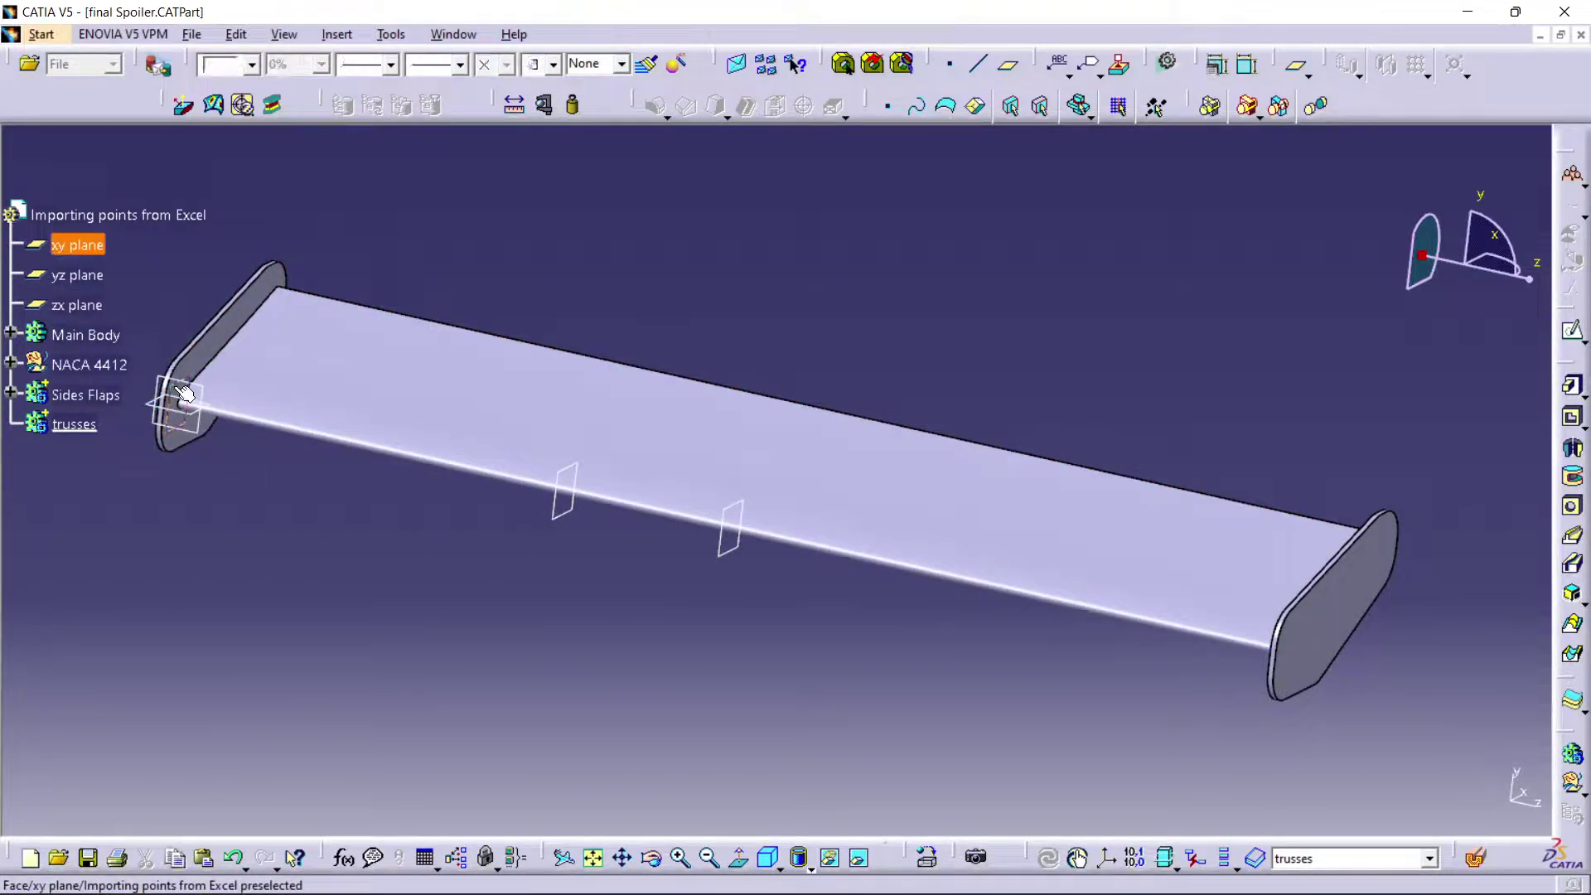
left_click(1007, 65)
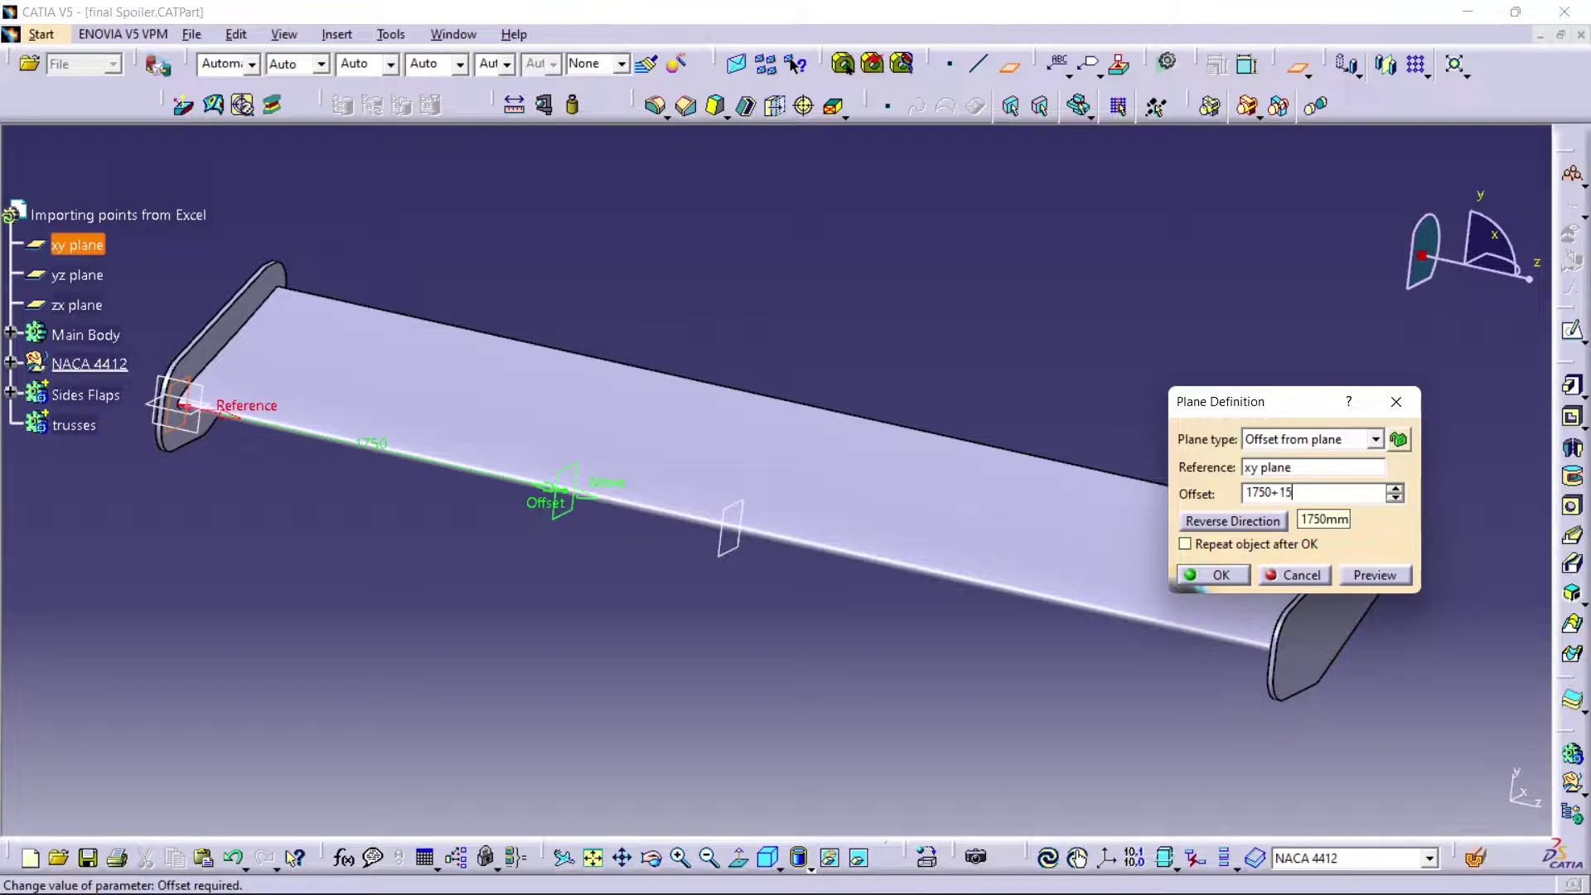
type("1750+1500")
key("Return")
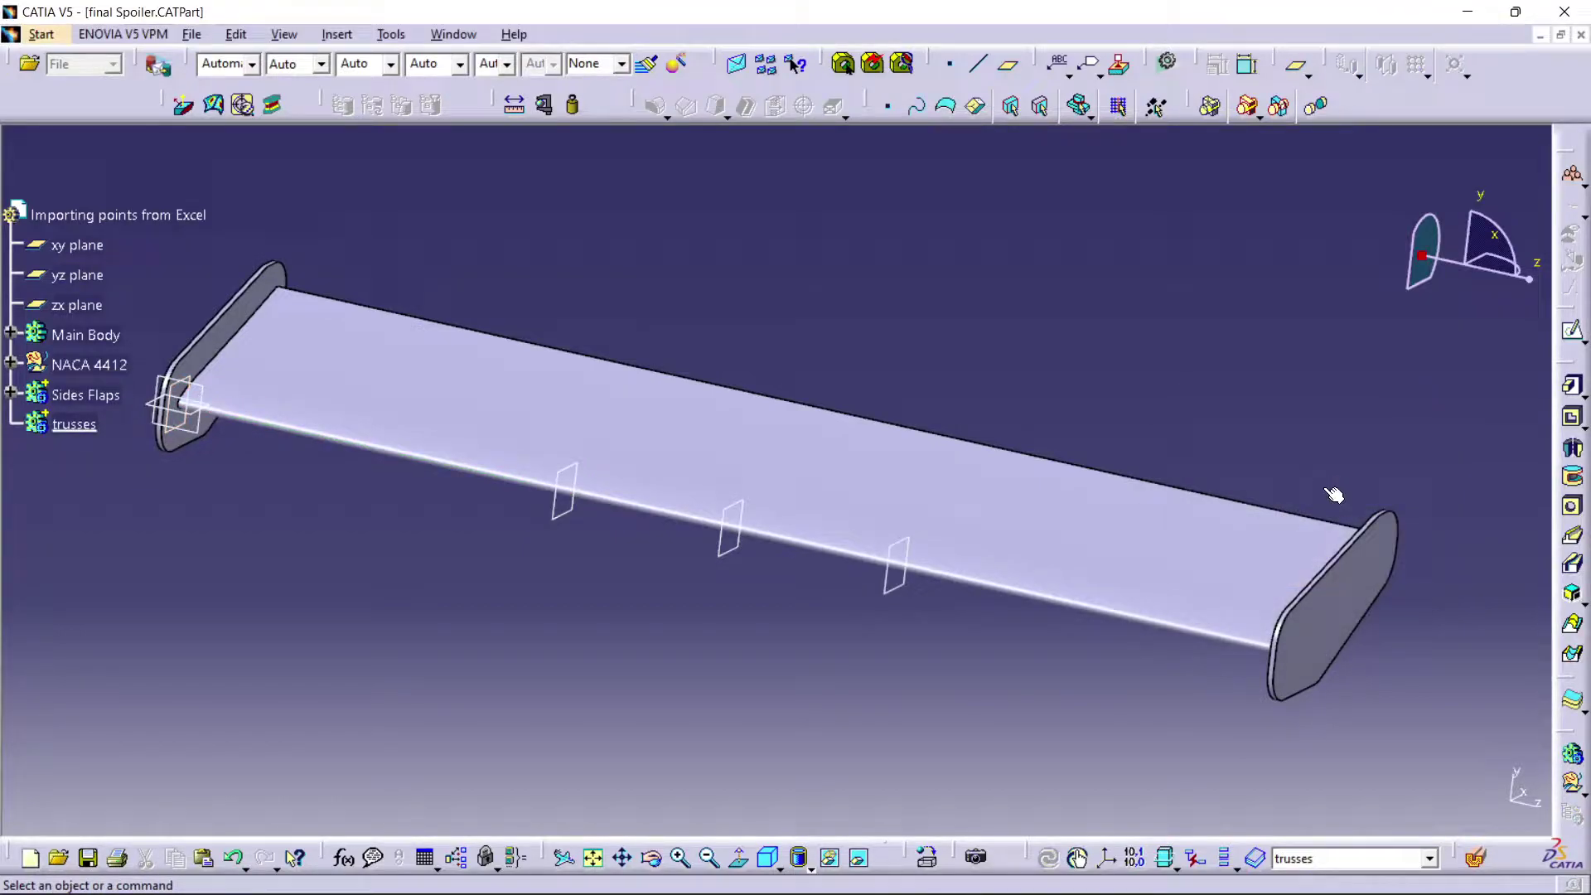
- Hide the Sides Flaps body so only the wing and the reference planes are shown
middle_click_drag(903, 564, 1085, 560)
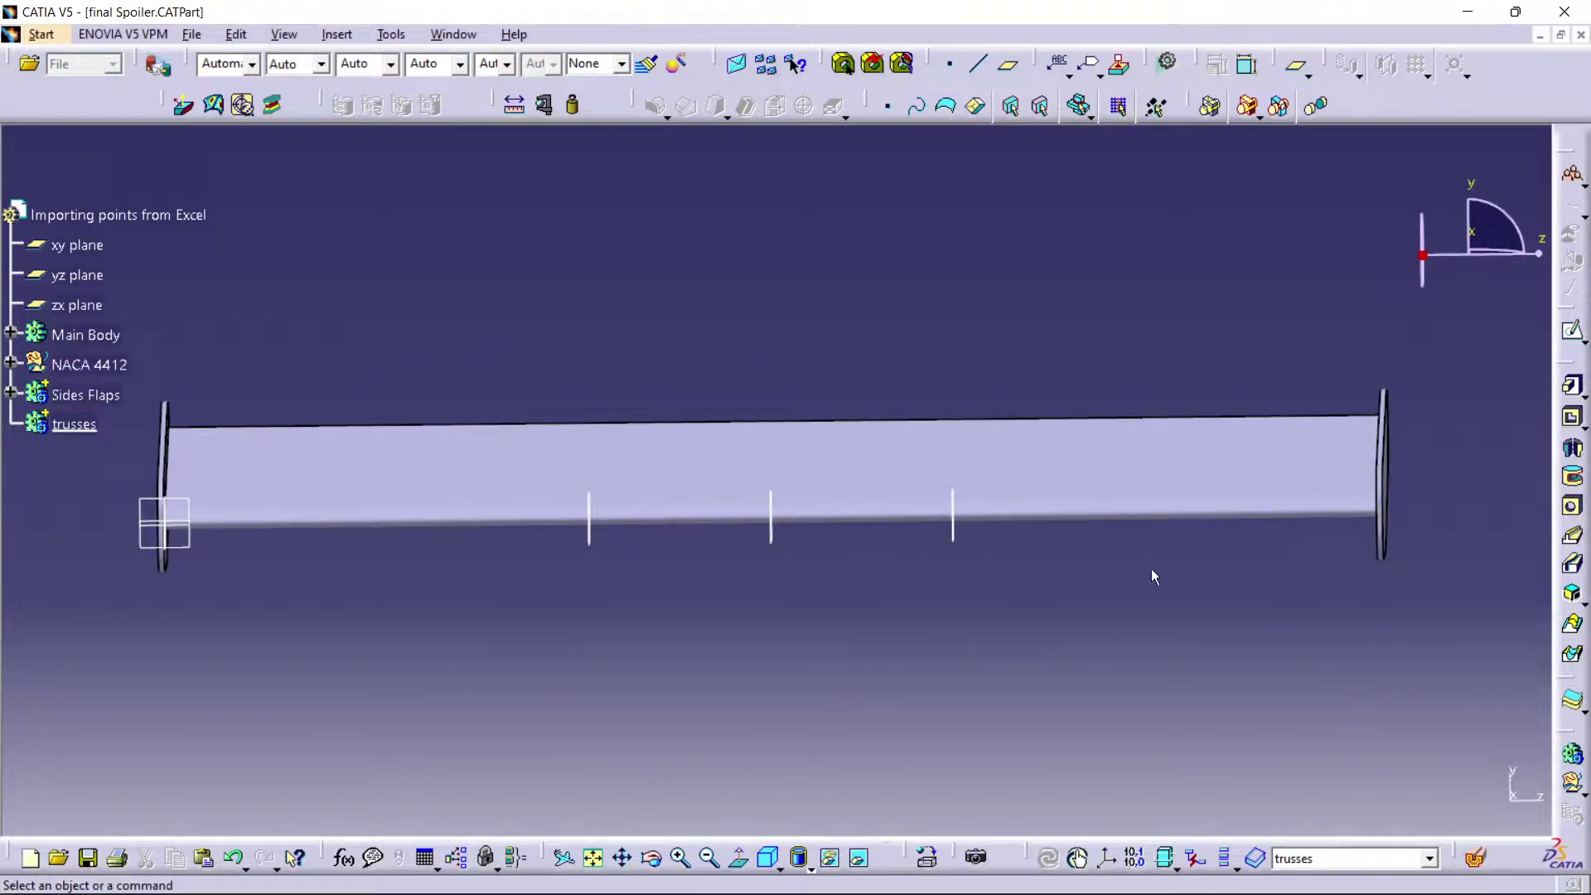
middle_click_drag(882, 523, 839, 572)
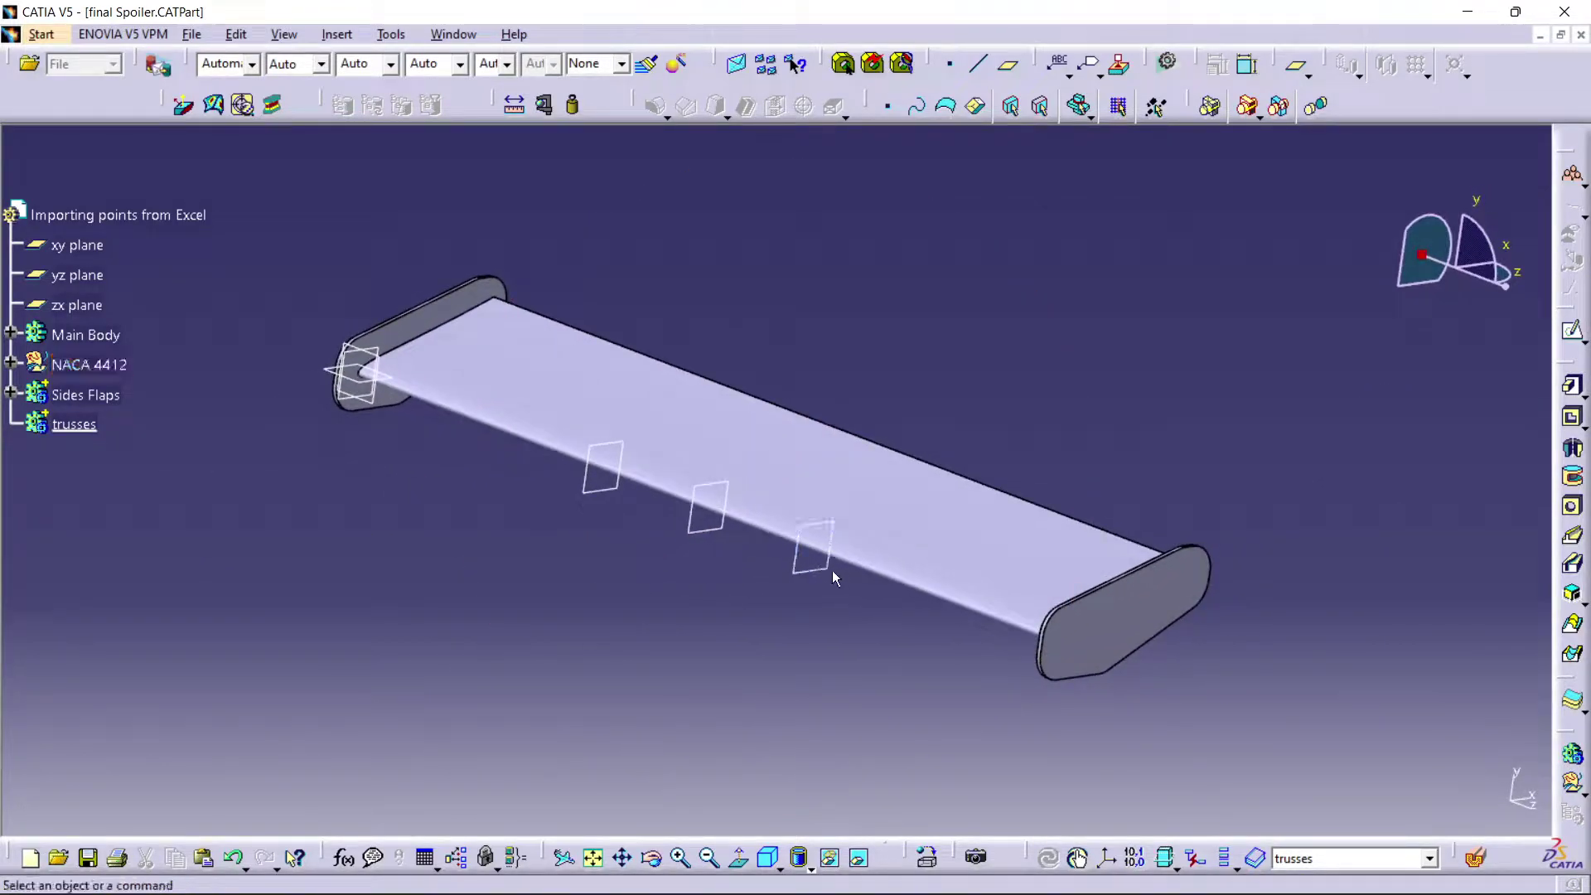
left_click(831, 570)
left_click(1571, 339)
left_click(1180, 580)
right_click(1180, 608)
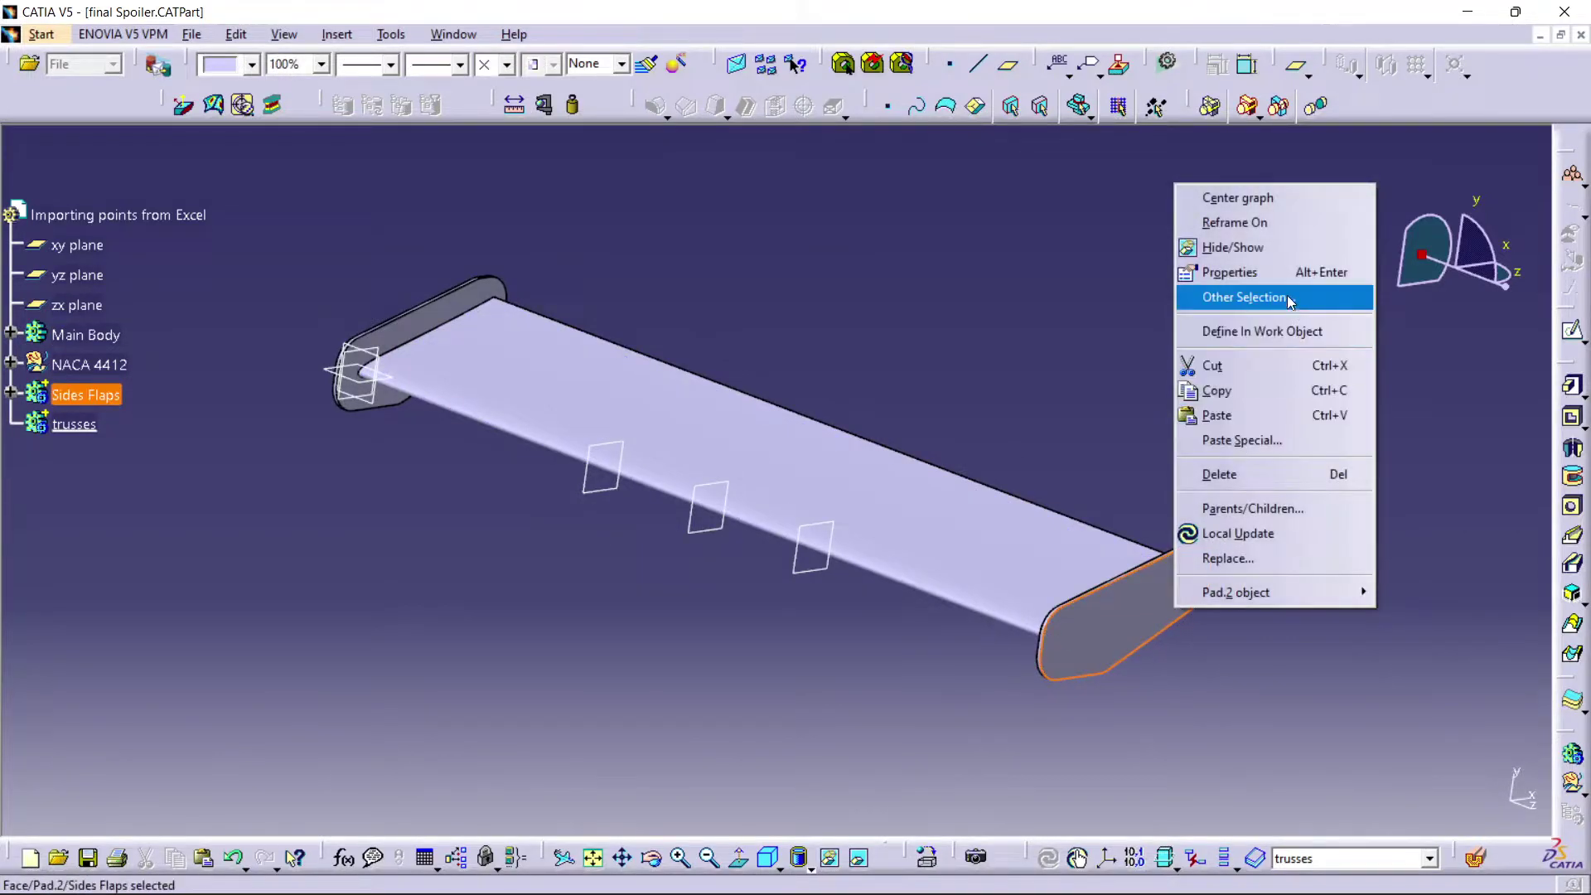
left_click(1253, 247)
- Open a sketch on the offset plane farthest from the xy plane
left_click(827, 504)
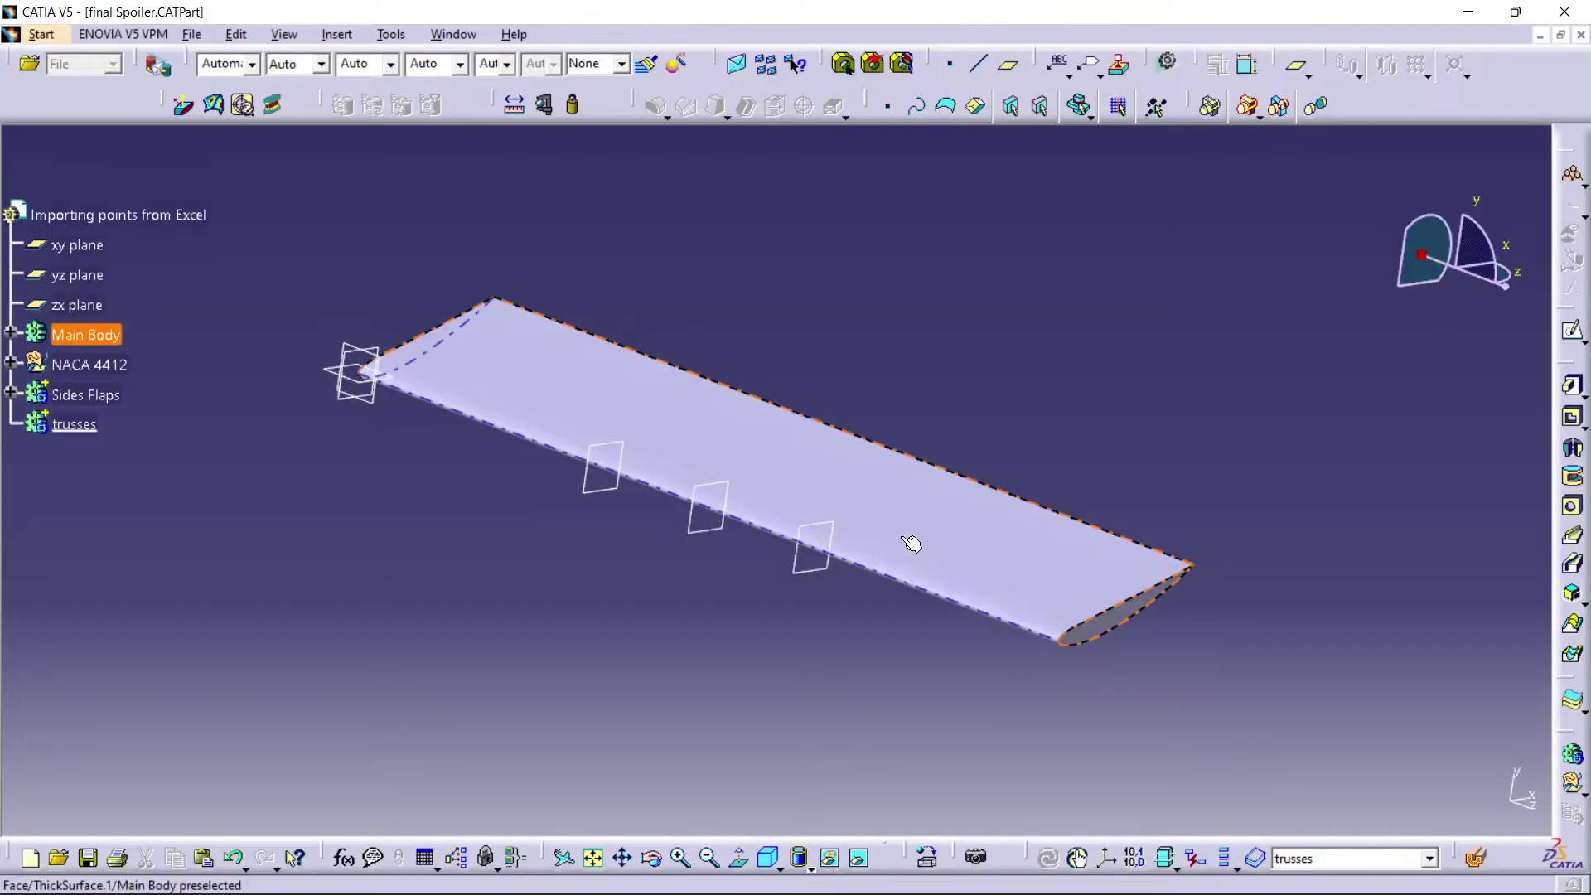
left_click(747, 568)
left_click(800, 563)
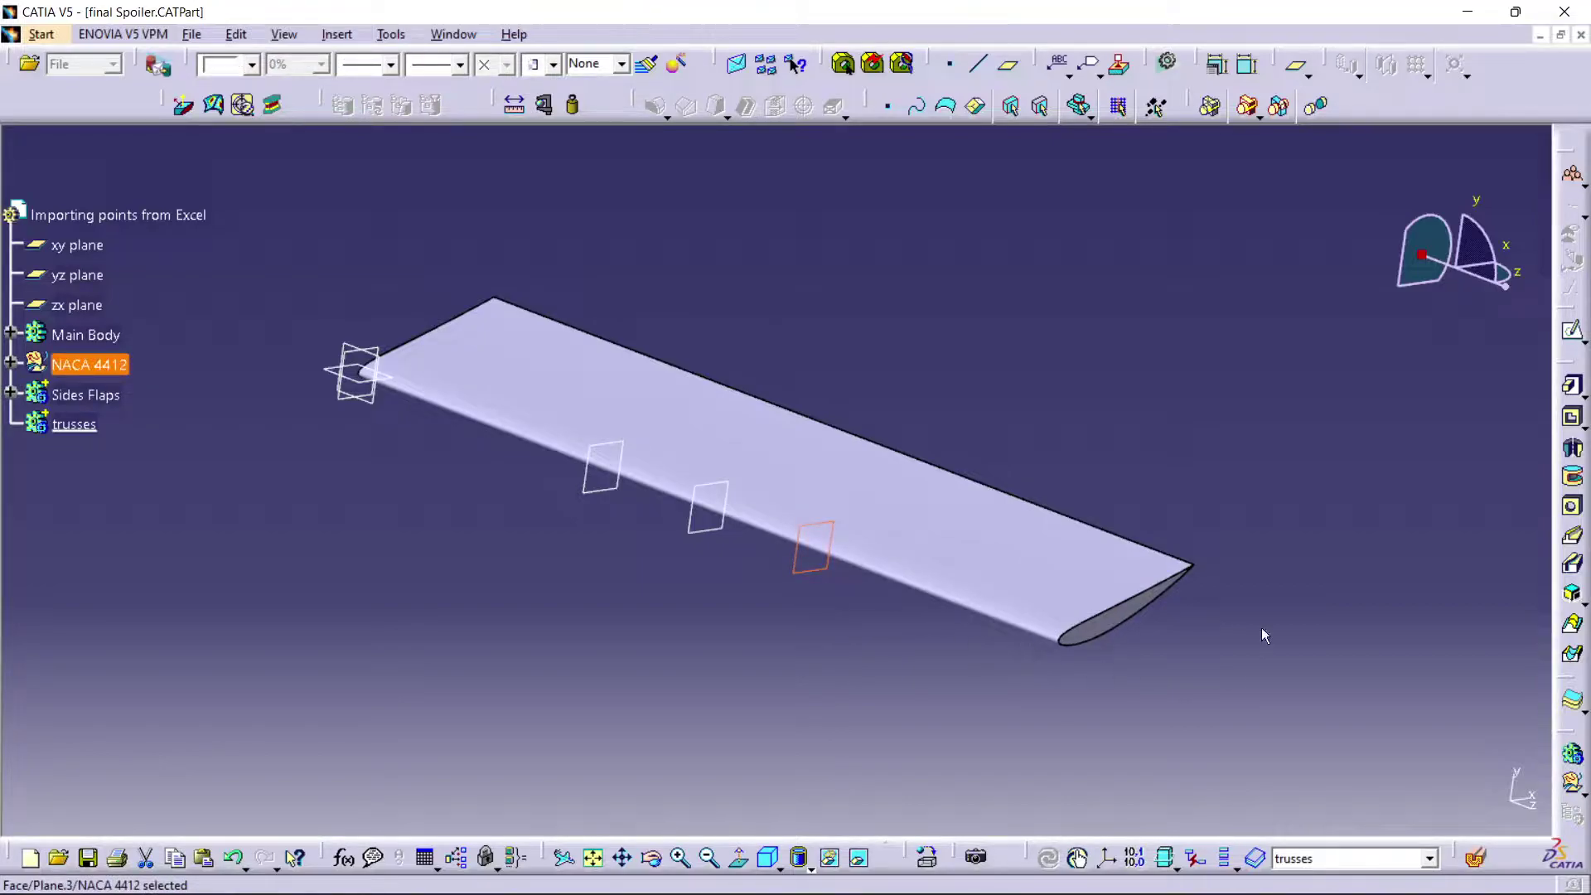
left_click(1571, 330)
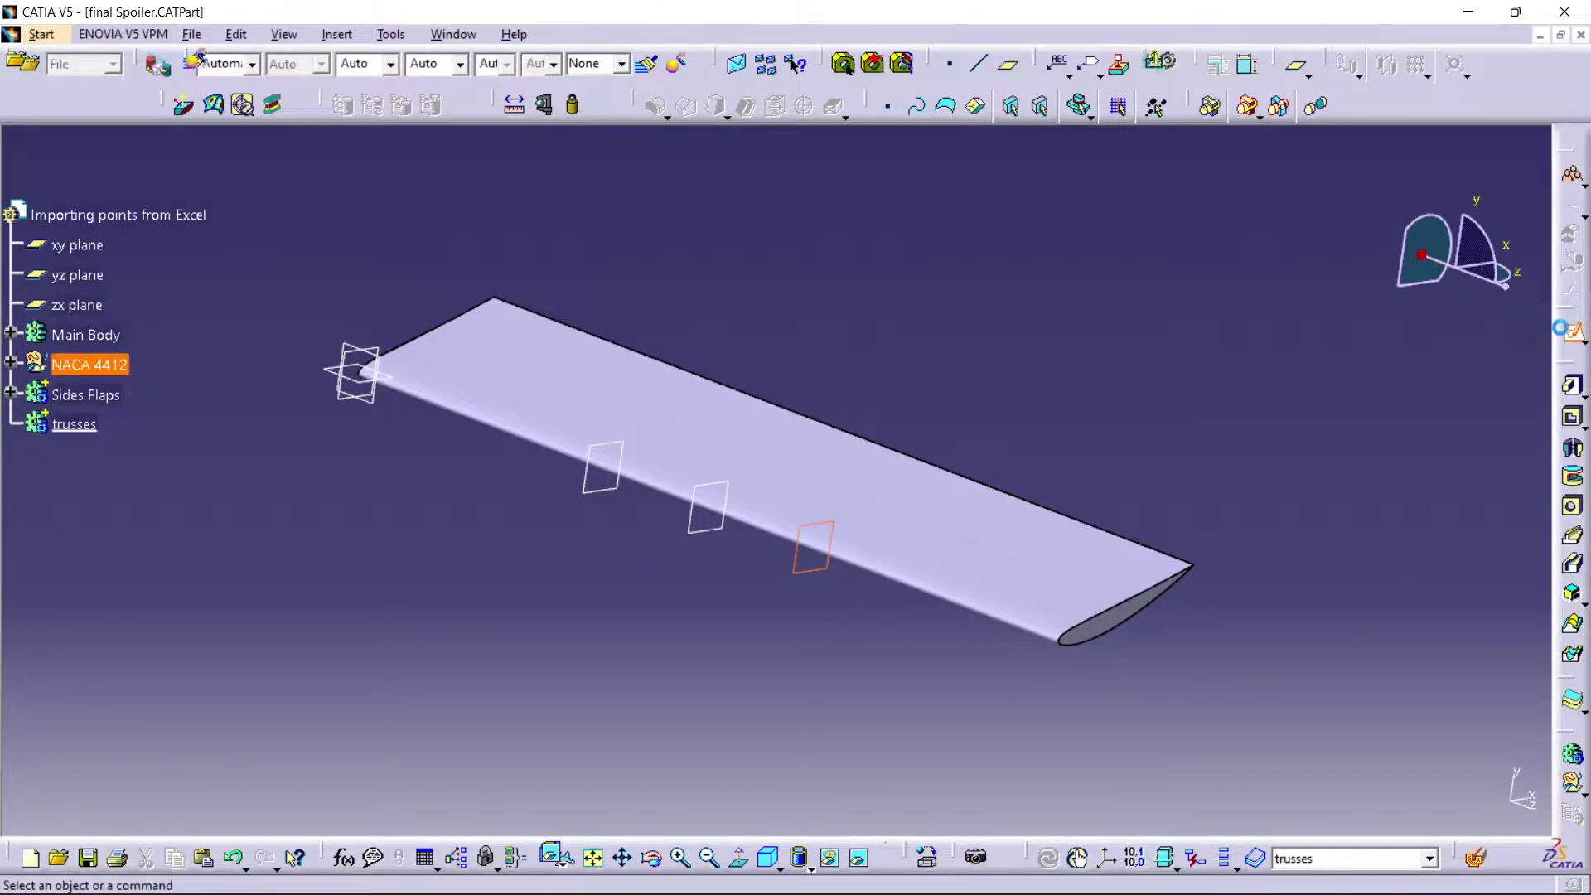
middle_click_drag(974, 570, 781, 419)
middle_click_drag(910, 476, 907, 532)
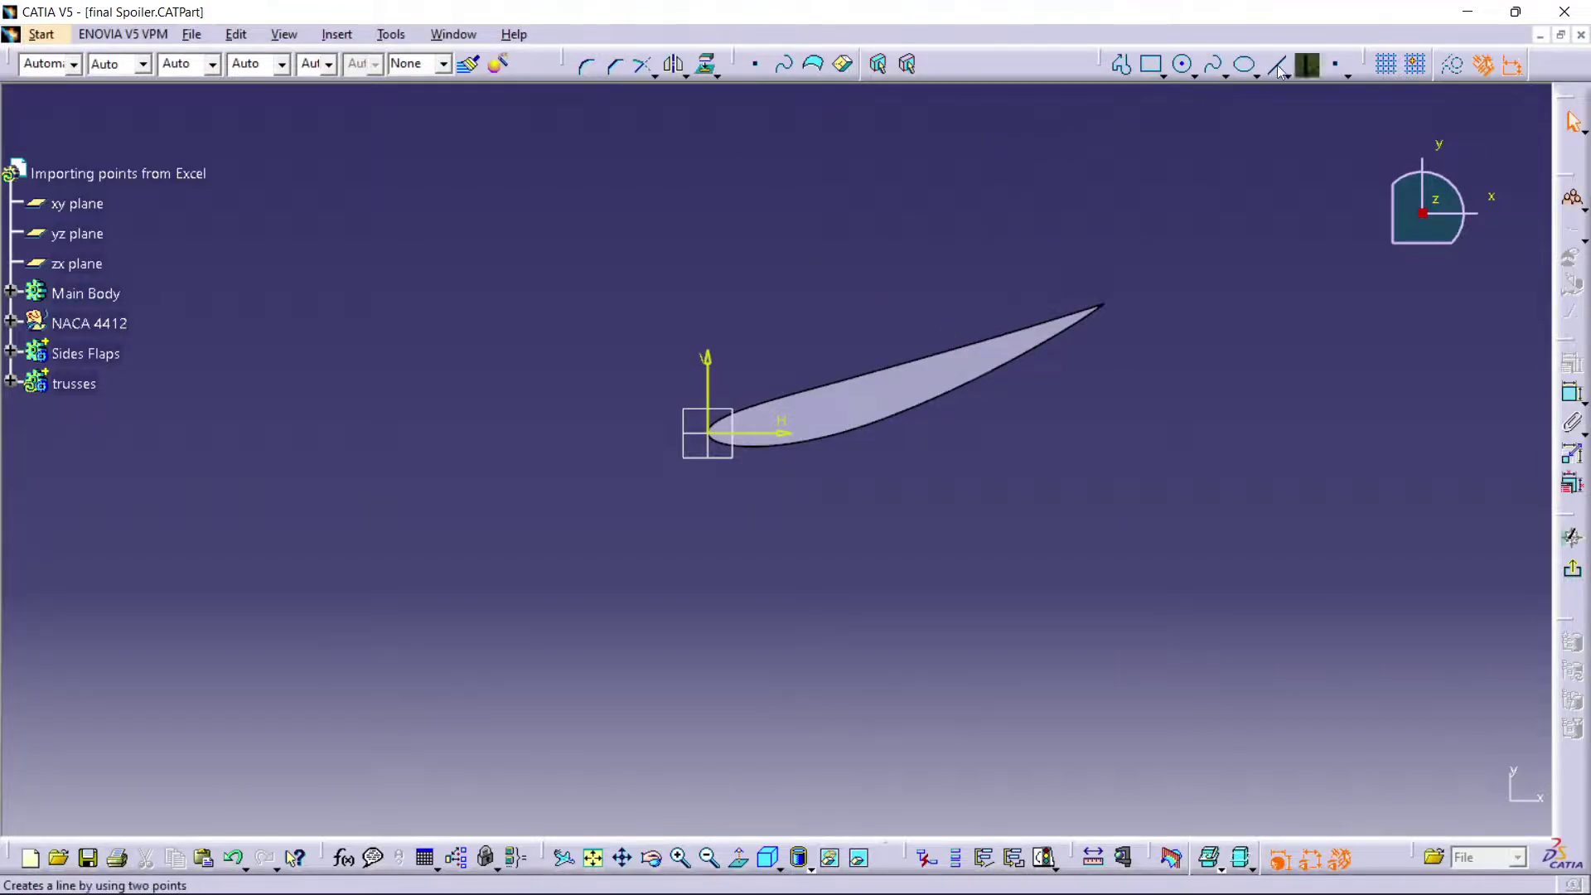
- Sketch an open five-line support profile from the airfoil's underside, with two vertical uprights, slanted sides and a horizontal base about 485 mm below the origin
left_click(1122, 66)
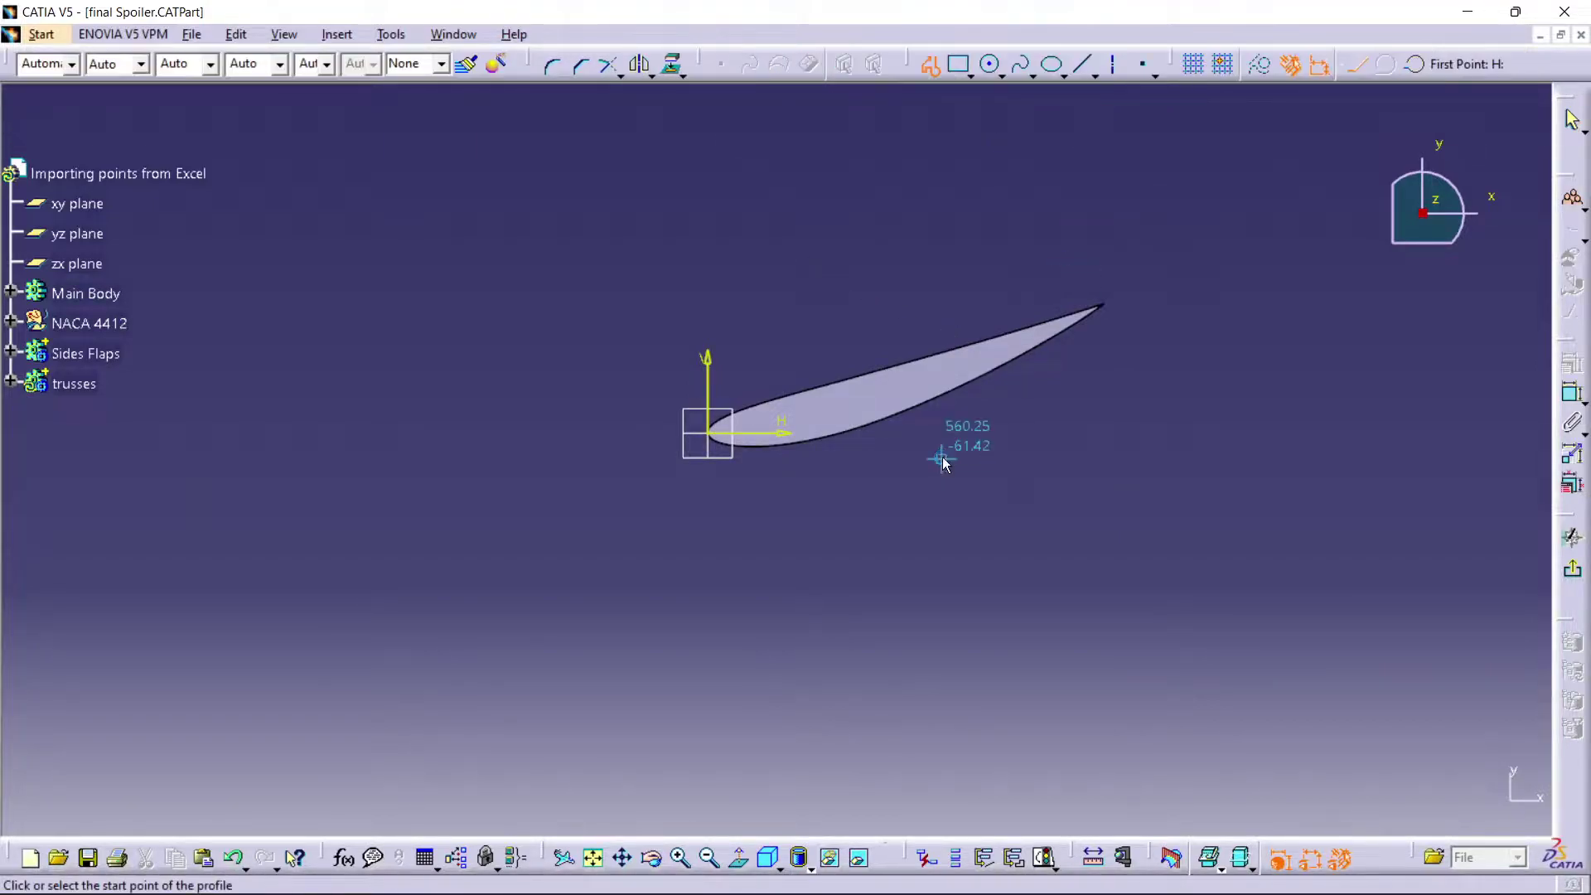
left_click(802, 446)
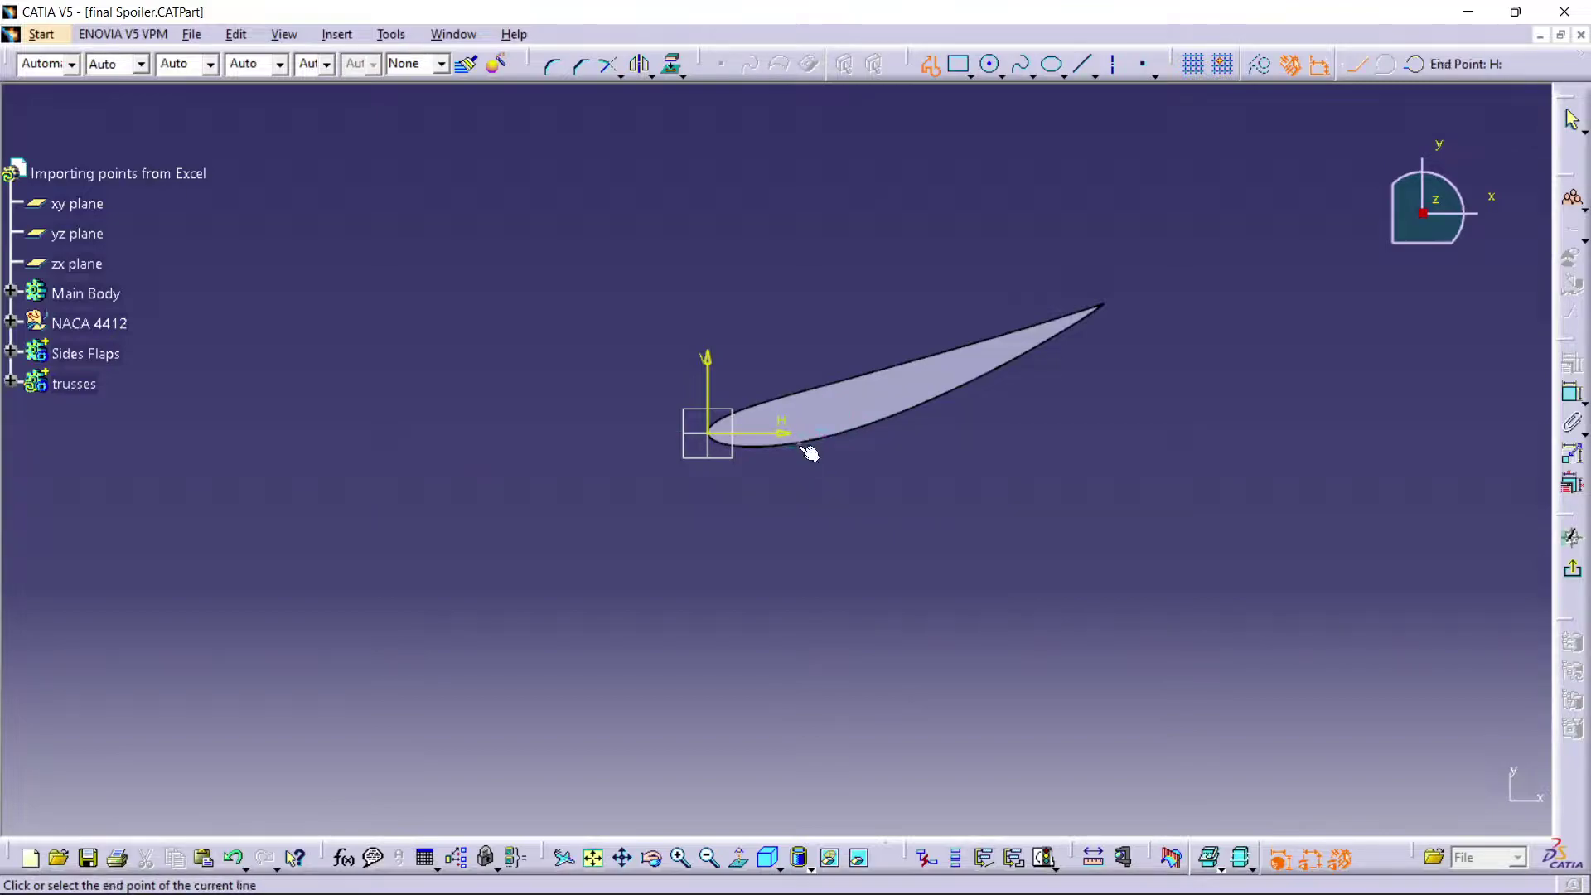
left_click(801, 541)
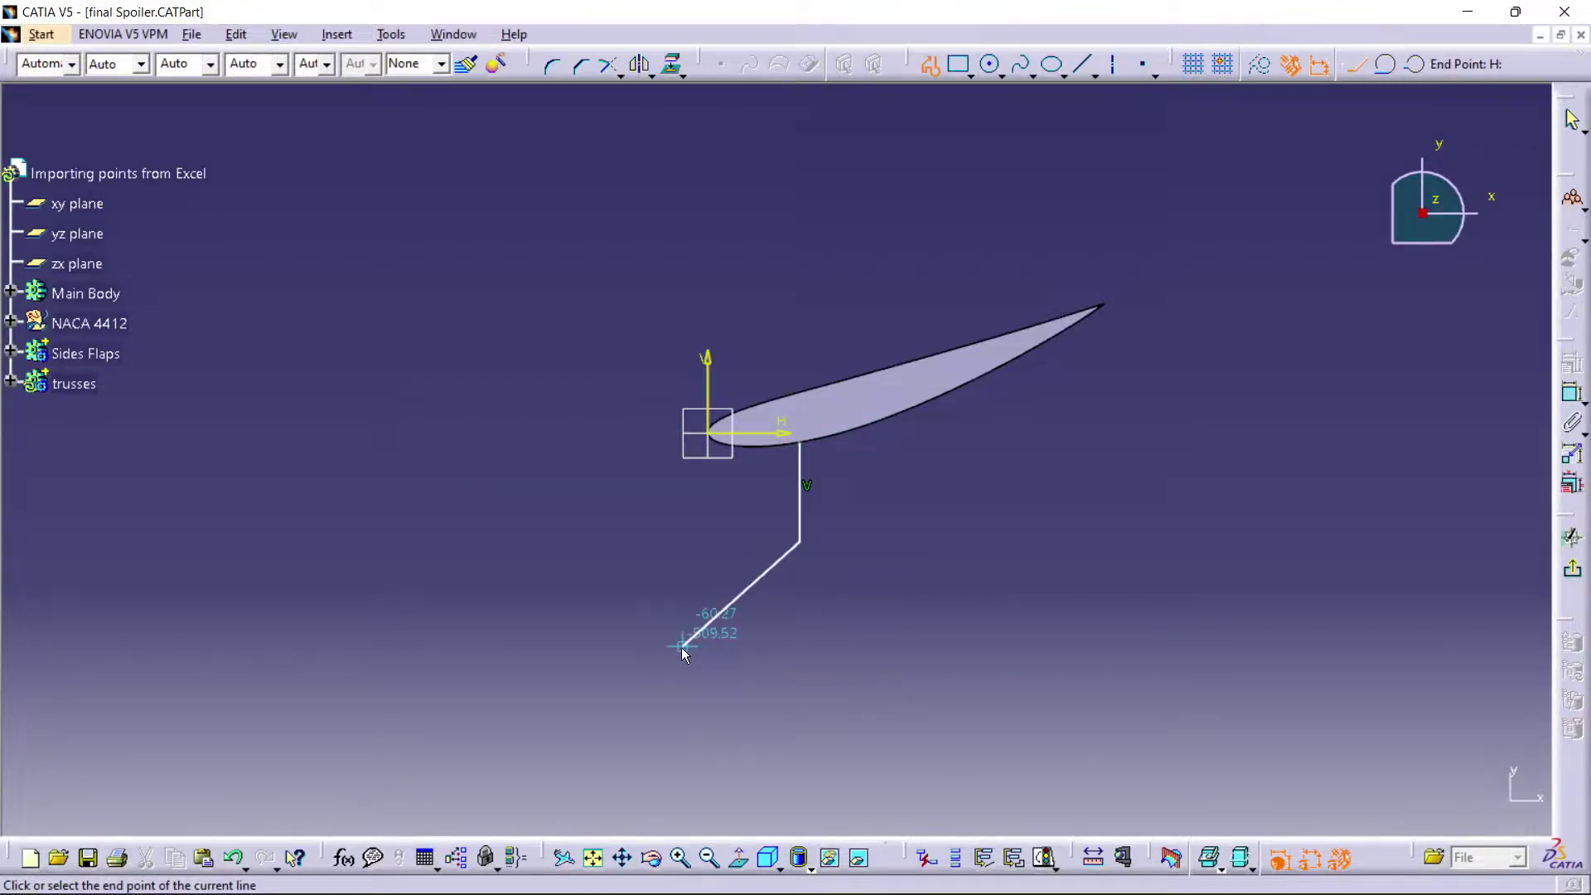
left_click(675, 636)
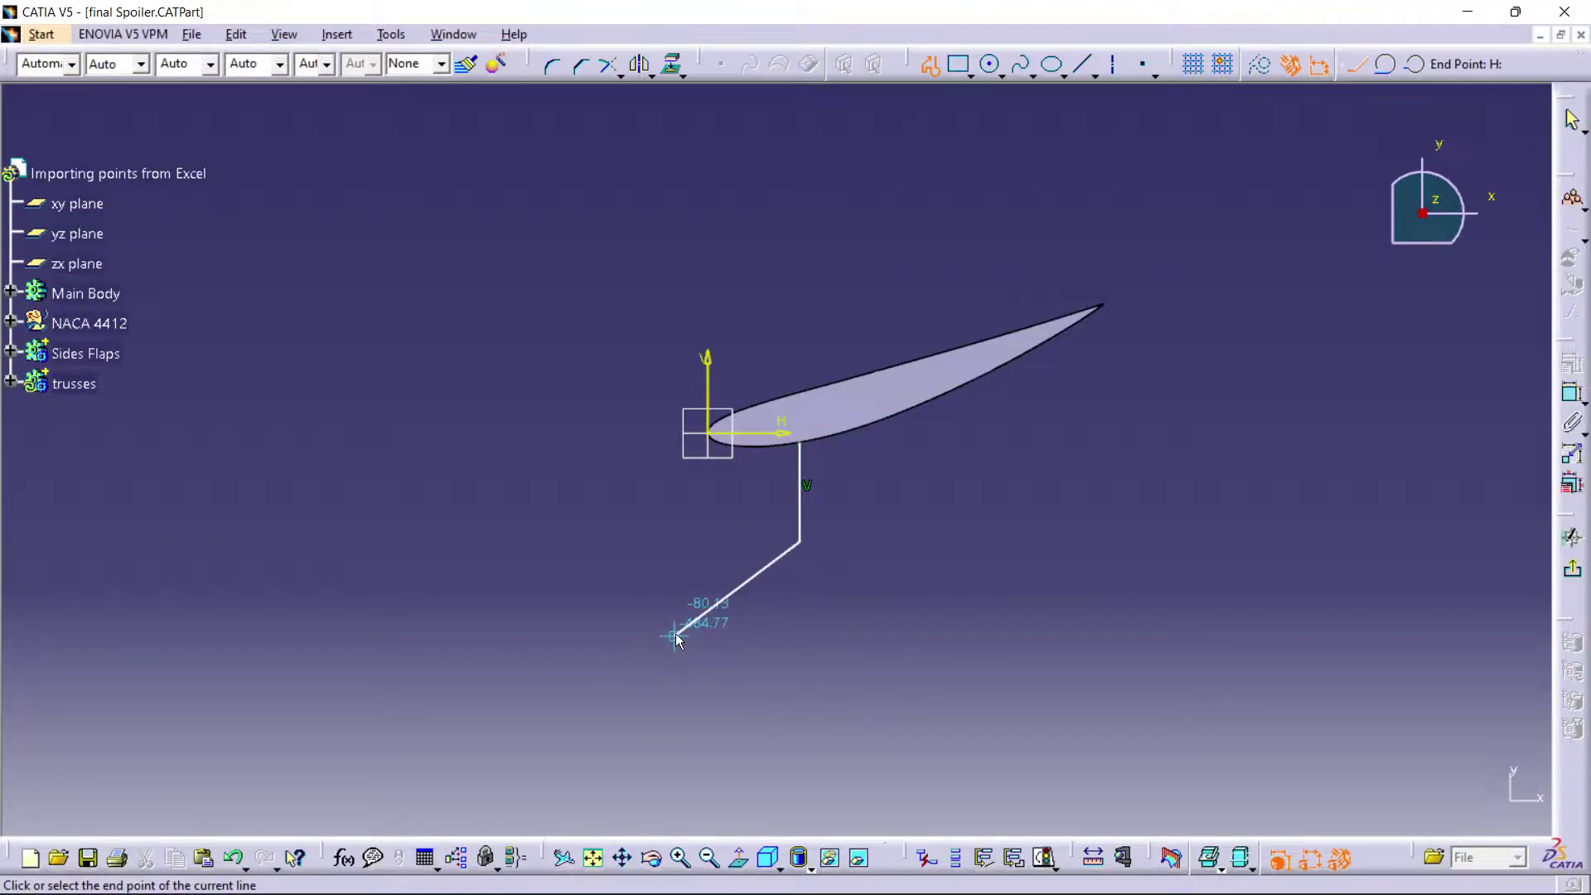
left_click(910, 635)
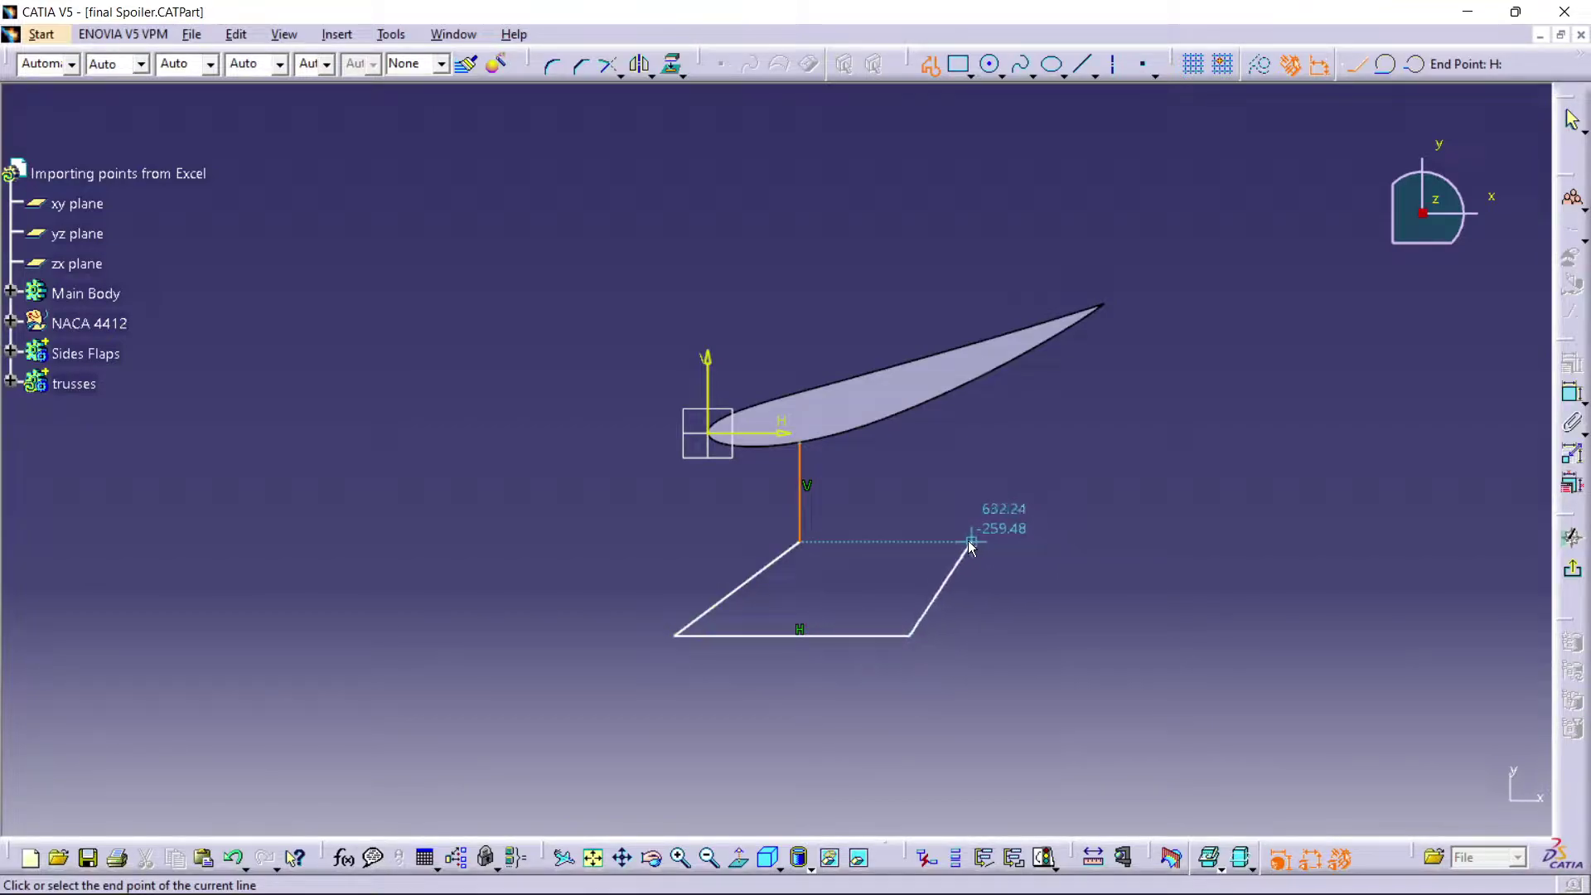
left_click(943, 542)
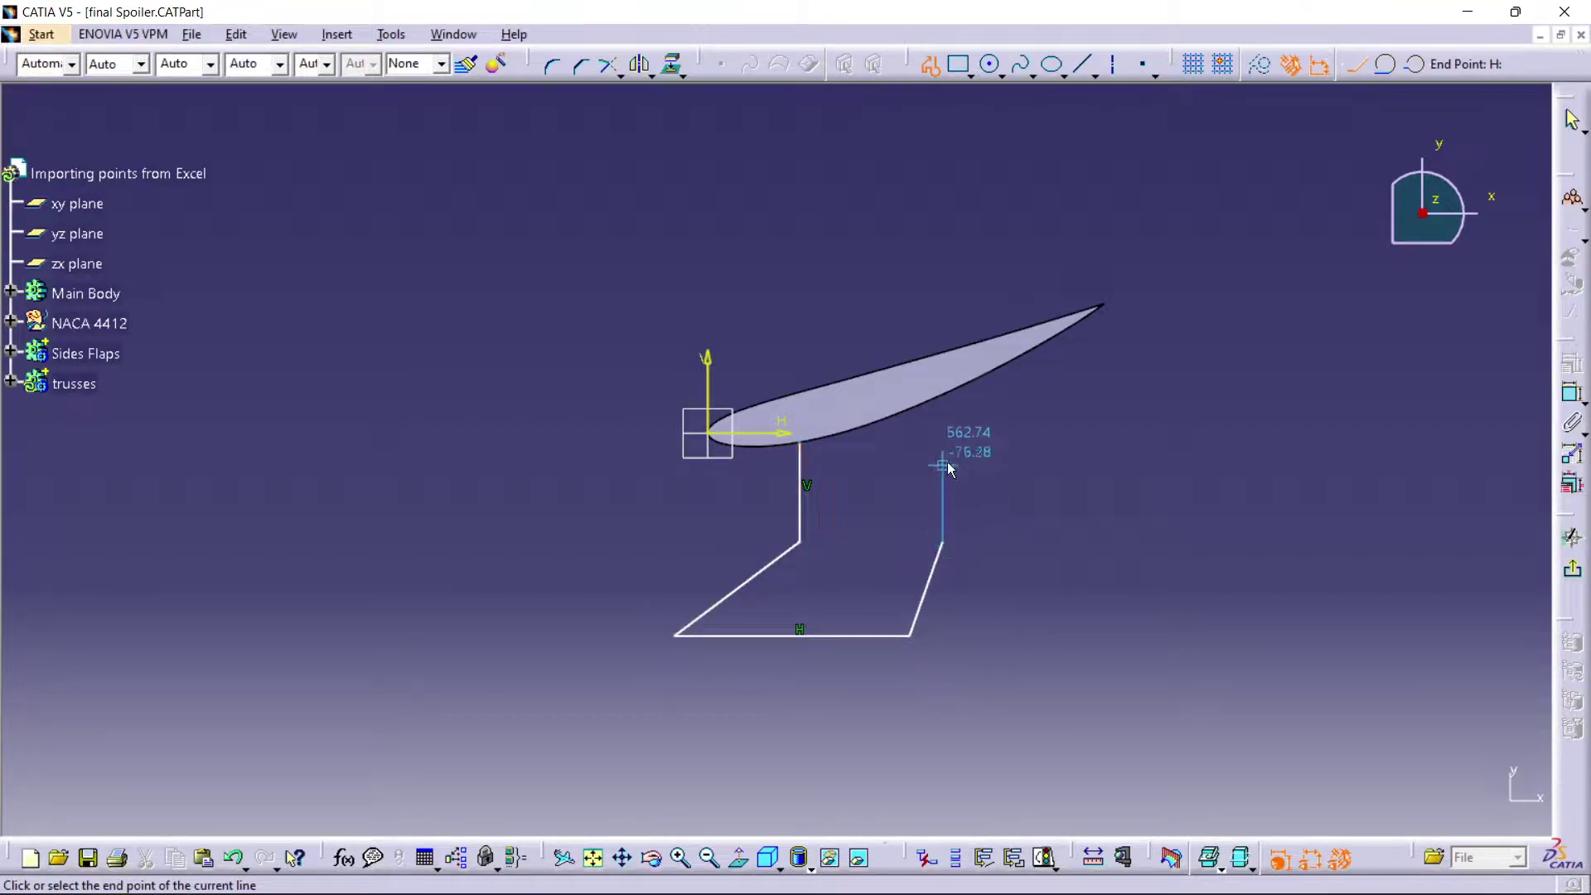
left_click(943, 398)
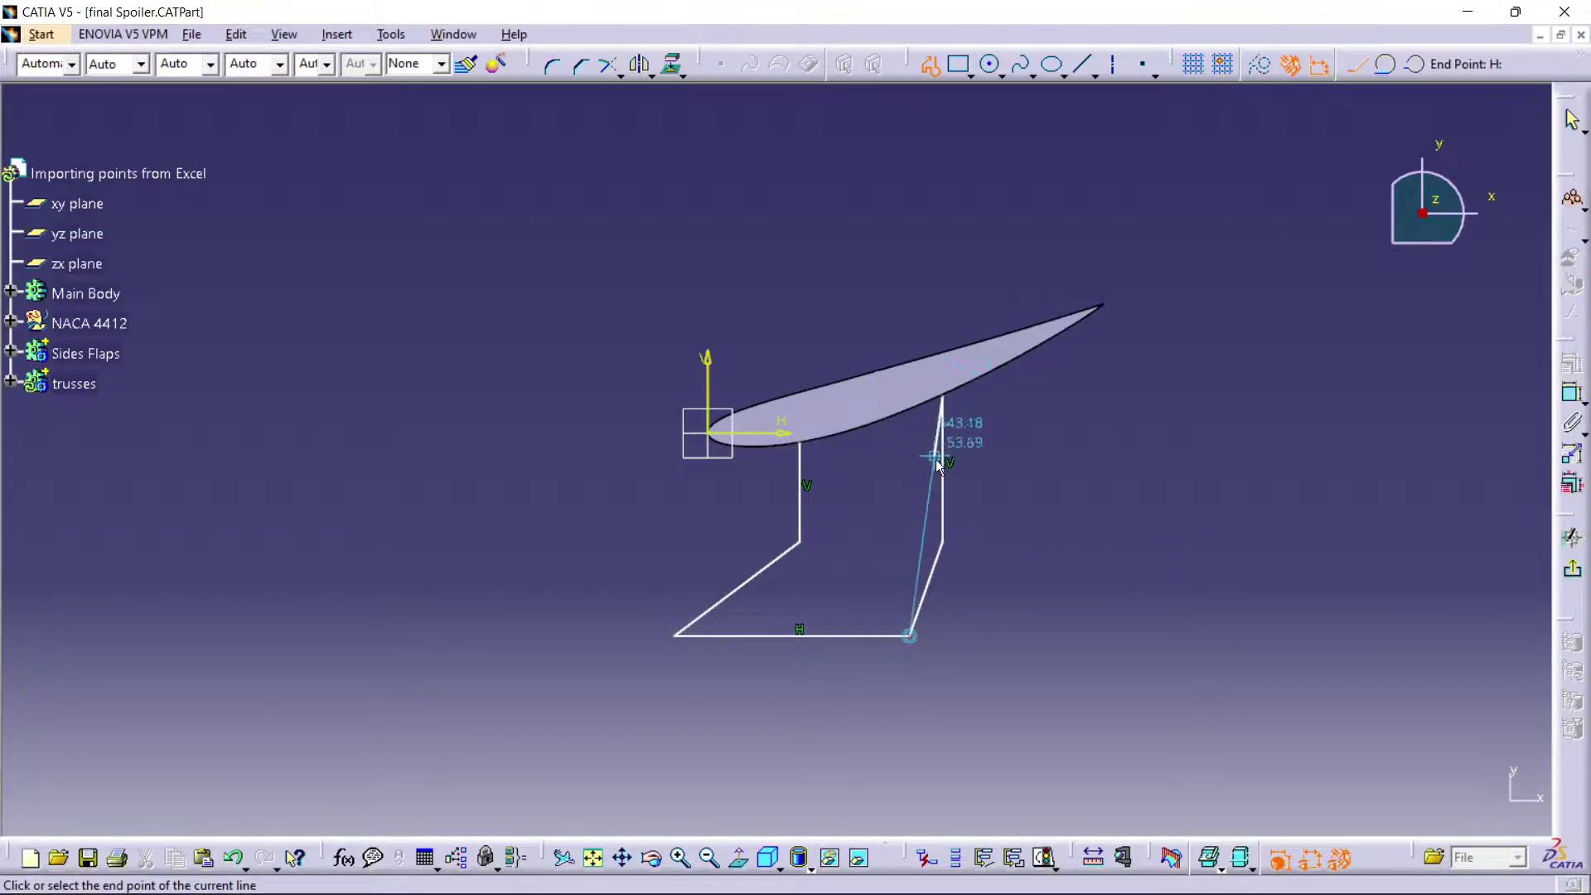
left_click(909, 487)
- Project the wing's airfoil outline into the support sketch
mouse_move(916, 450)
middle_mouse_down()
mouse_move(908, 530)
mouse_move(917, 440)
mouse_move(869, 396)
middle_mouse_up()
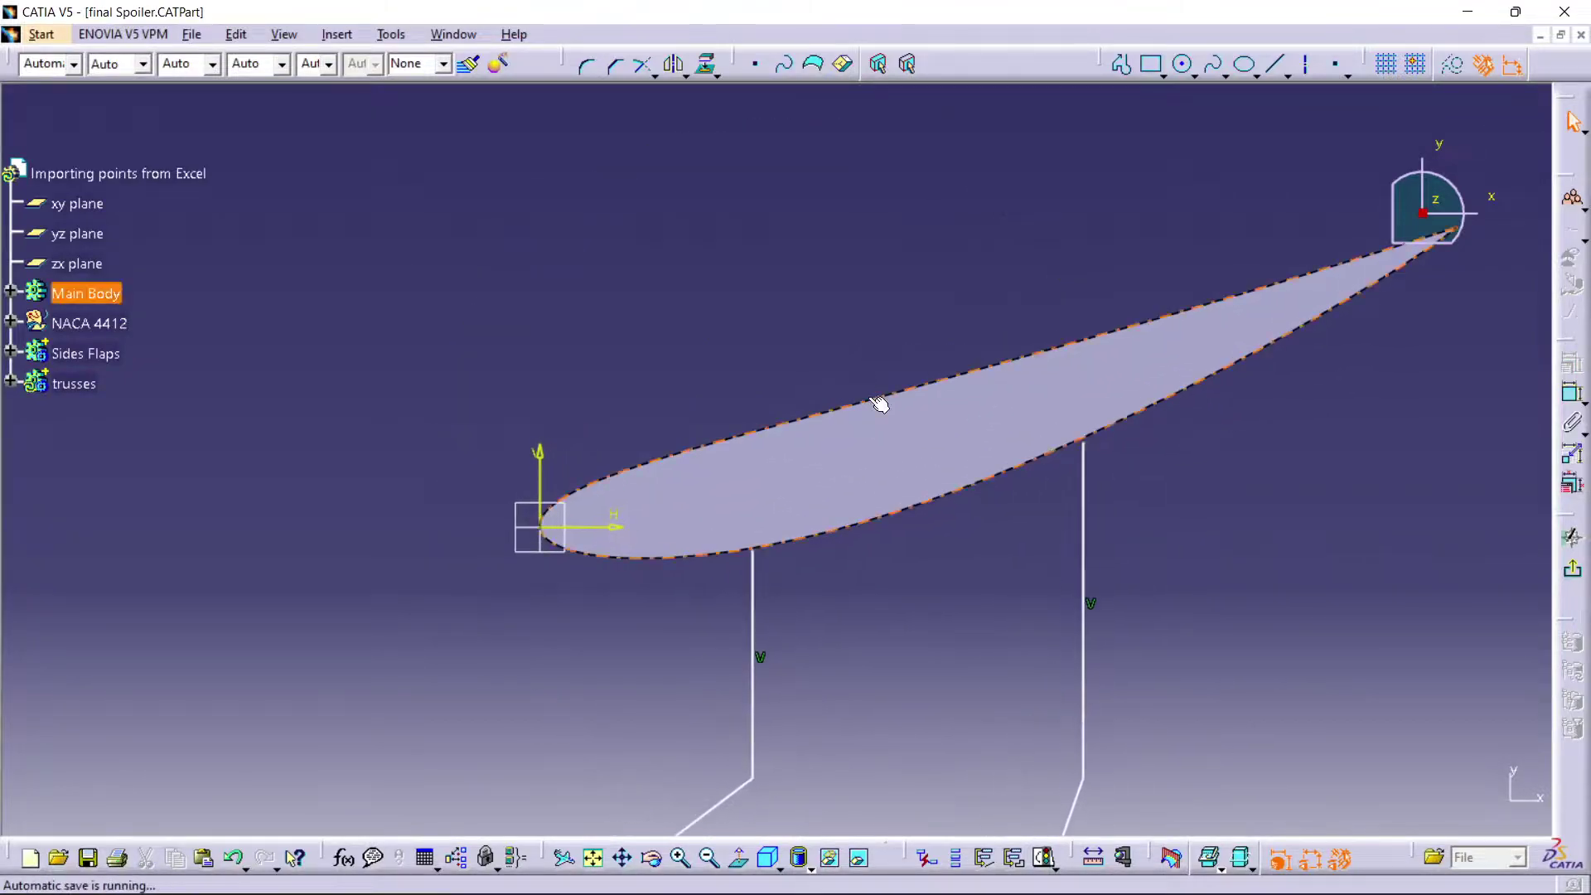
left_click(869, 396)
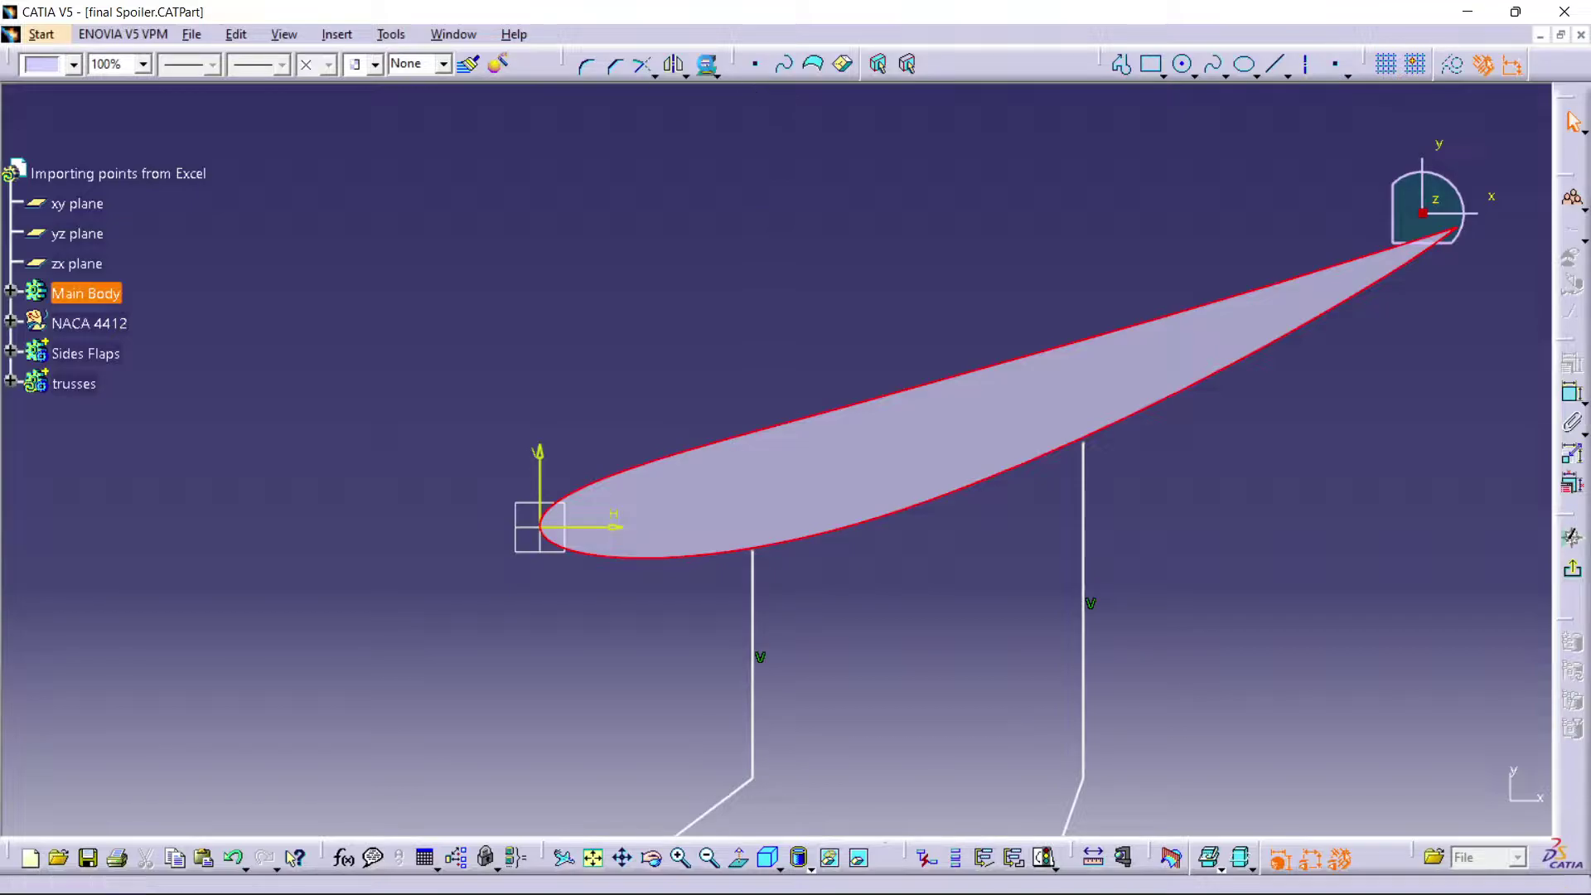
left_click(707, 66)
middle_click_drag(620, 220, 888, 454)
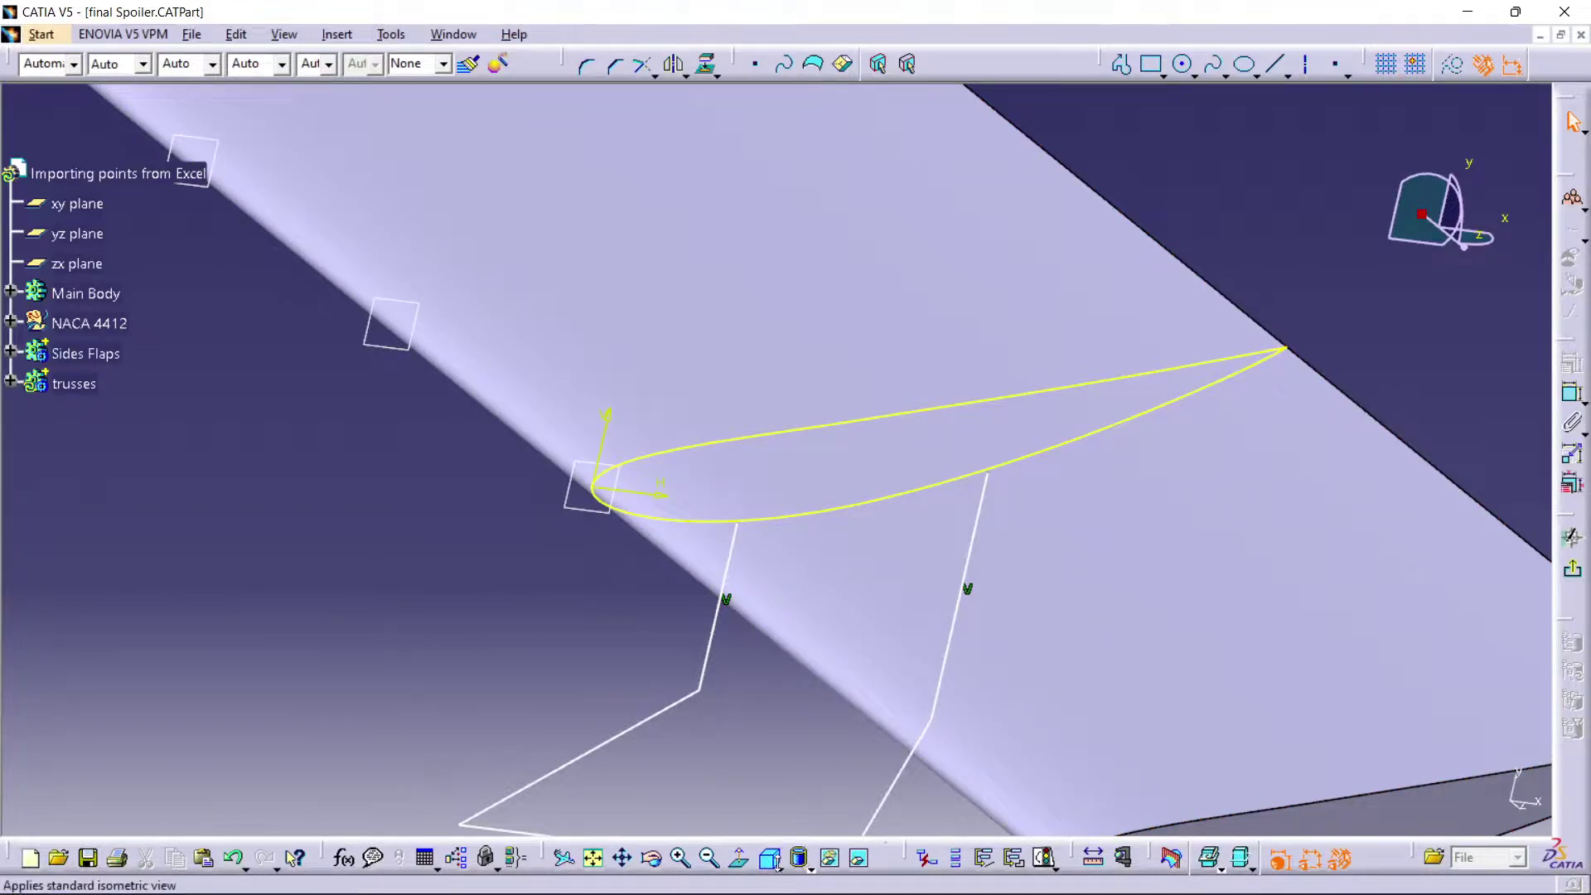
left_click(742, 858)
- Constrain the upper endpoint of the rear vertical line coincident with the projected airfoil curve
mouse_move(809, 629)
middle_mouse_down()
mouse_move(763, 568)
mouse_move(760, 519)
middle_mouse_up()
mouse_move(806, 428)
middle_mouse_down()
mouse_move(735, 606)
mouse_move(728, 409)
mouse_move(675, 376)
middle_mouse_up()
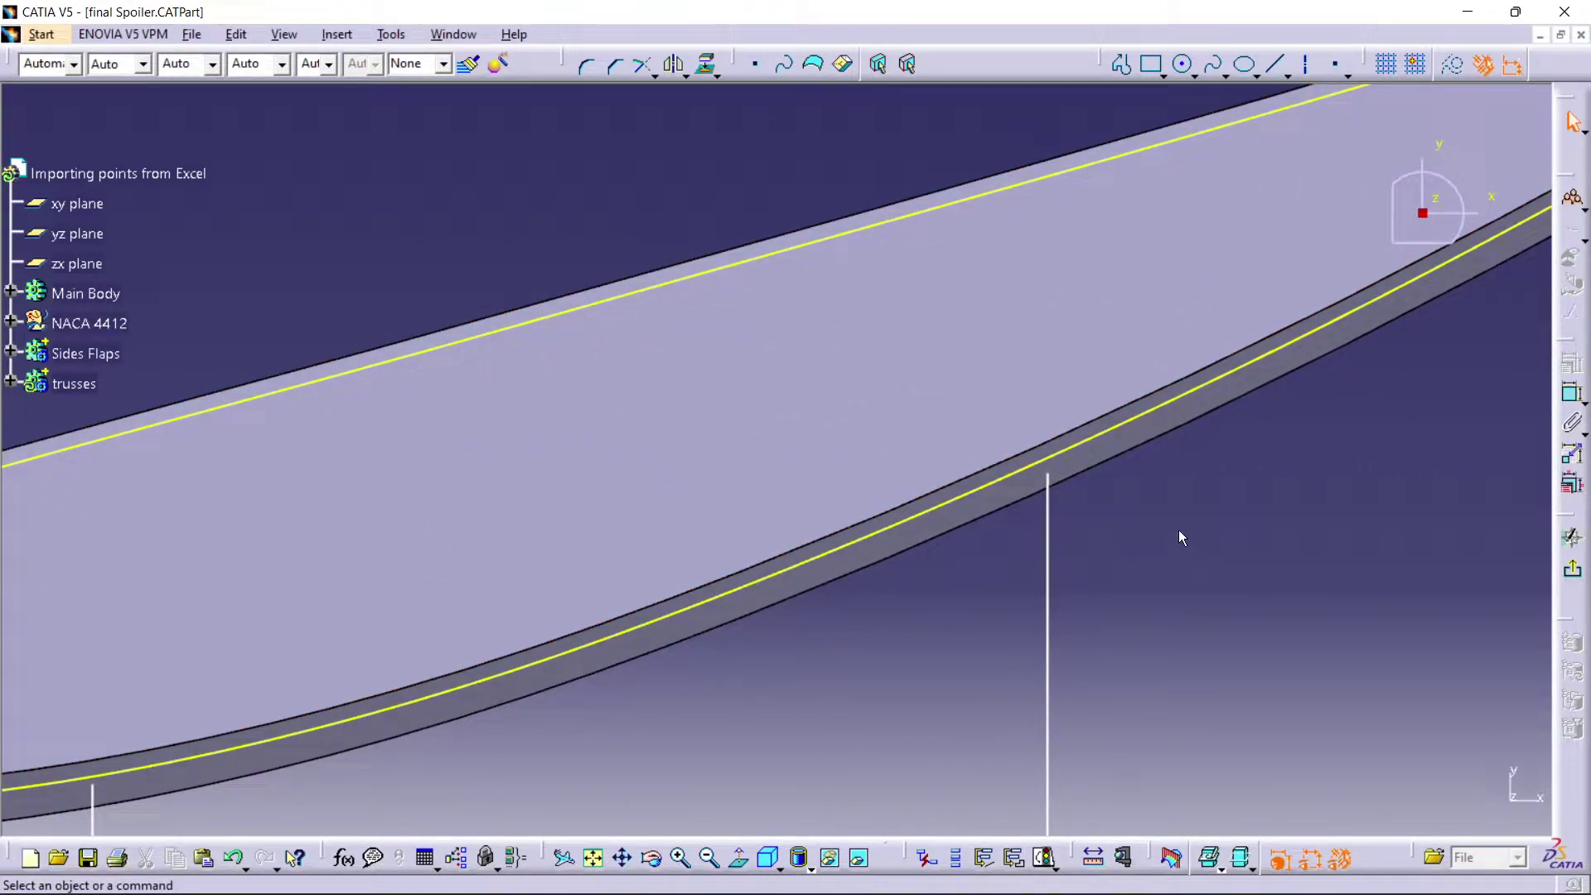
mouse_move(1062, 472)
middle_mouse_down()
mouse_move(1068, 519)
mouse_move(1056, 487)
middle_mouse_up()
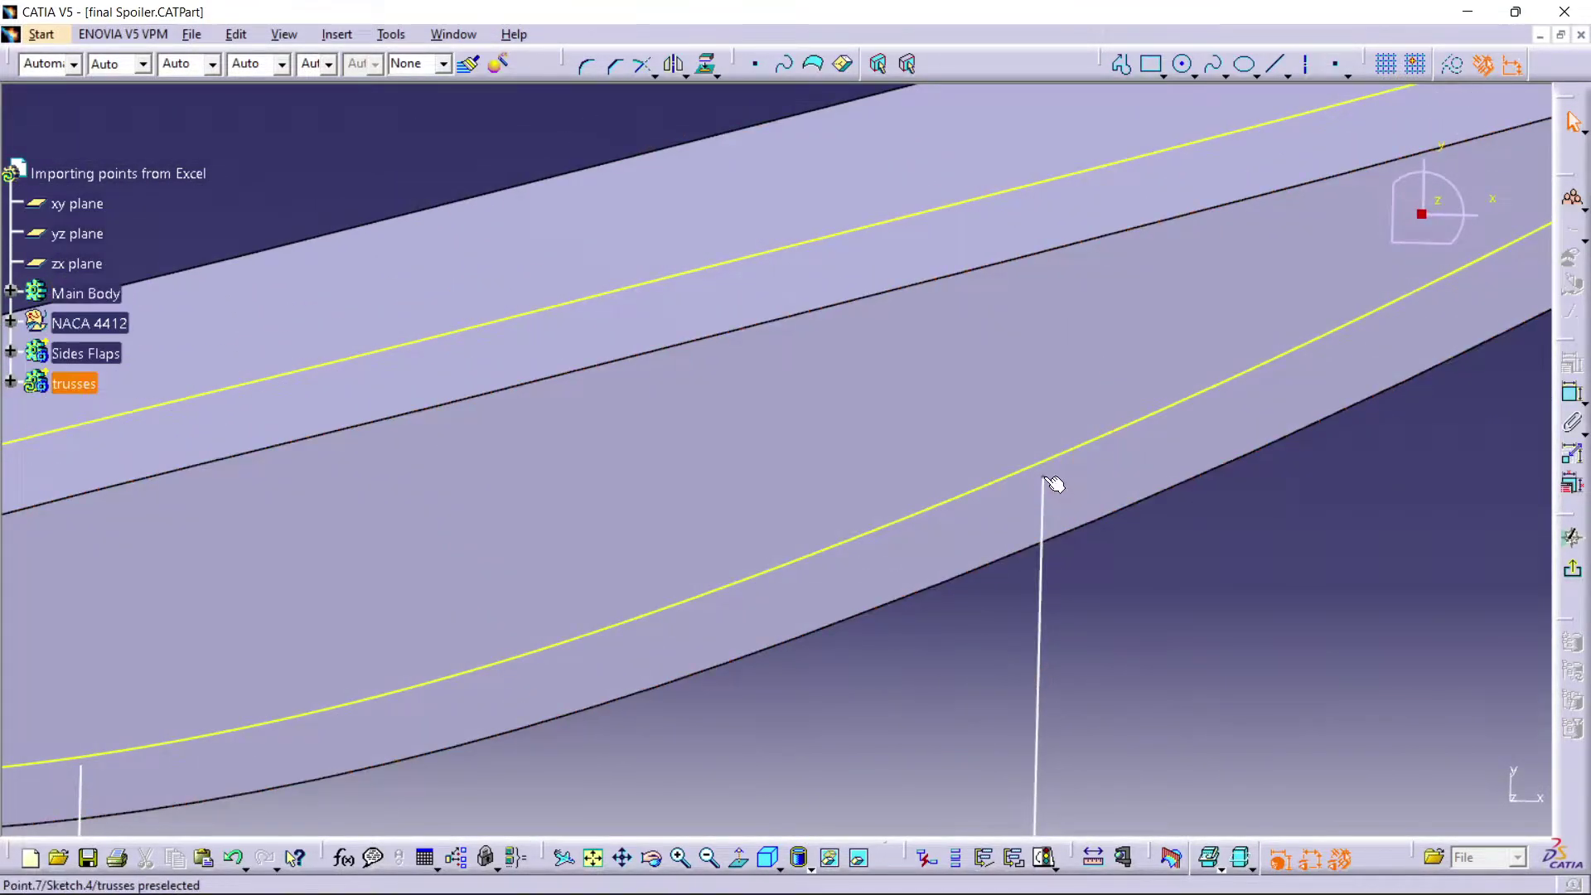
left_click(1070, 460)
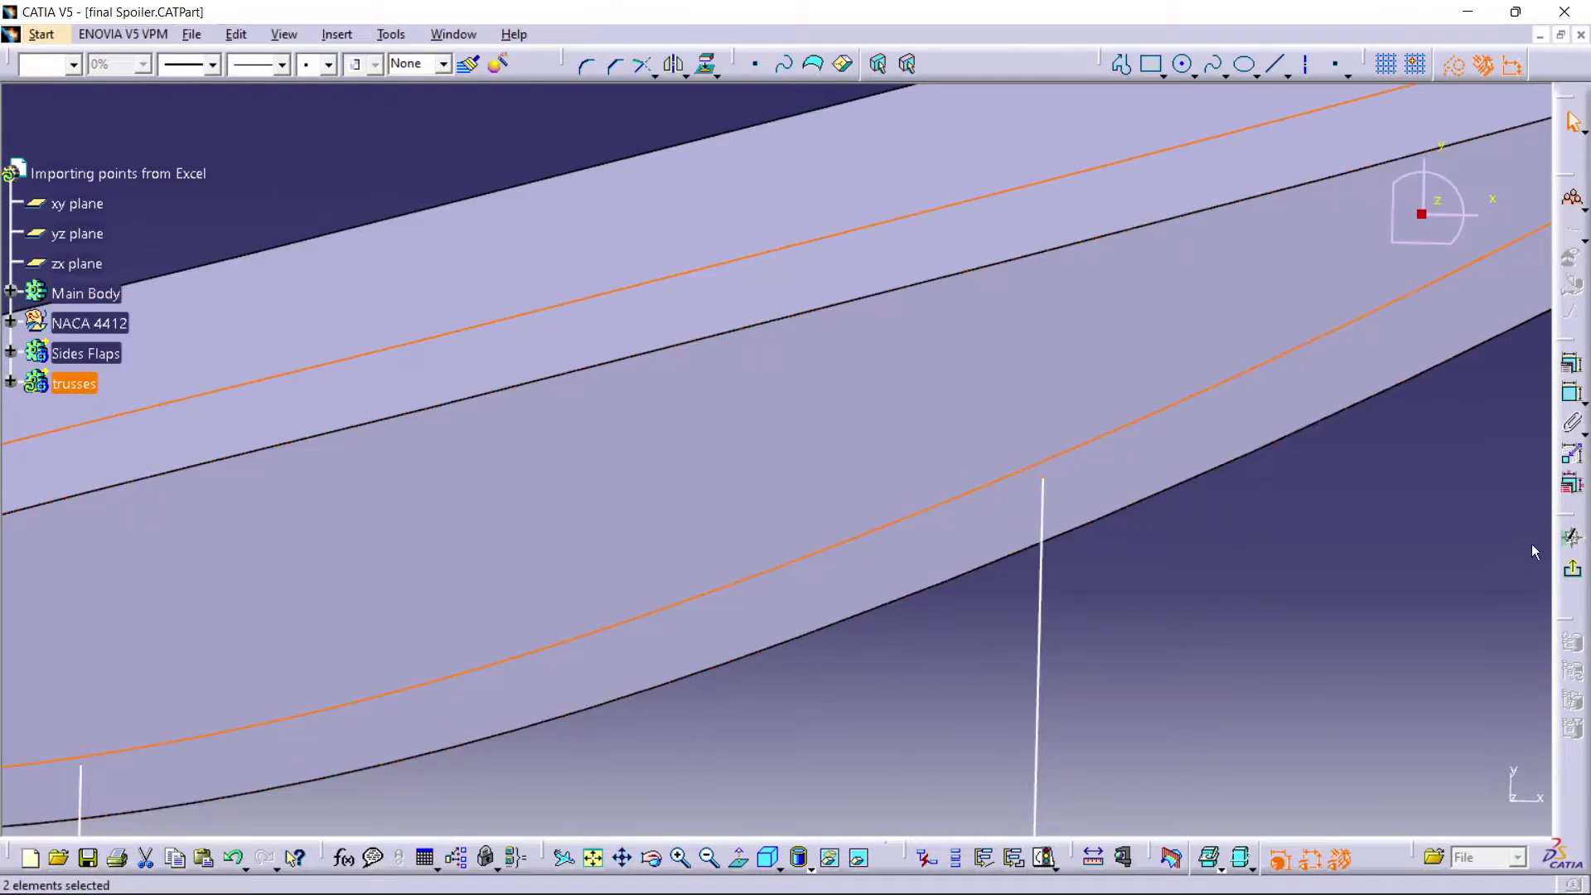
left_click(1572, 392)
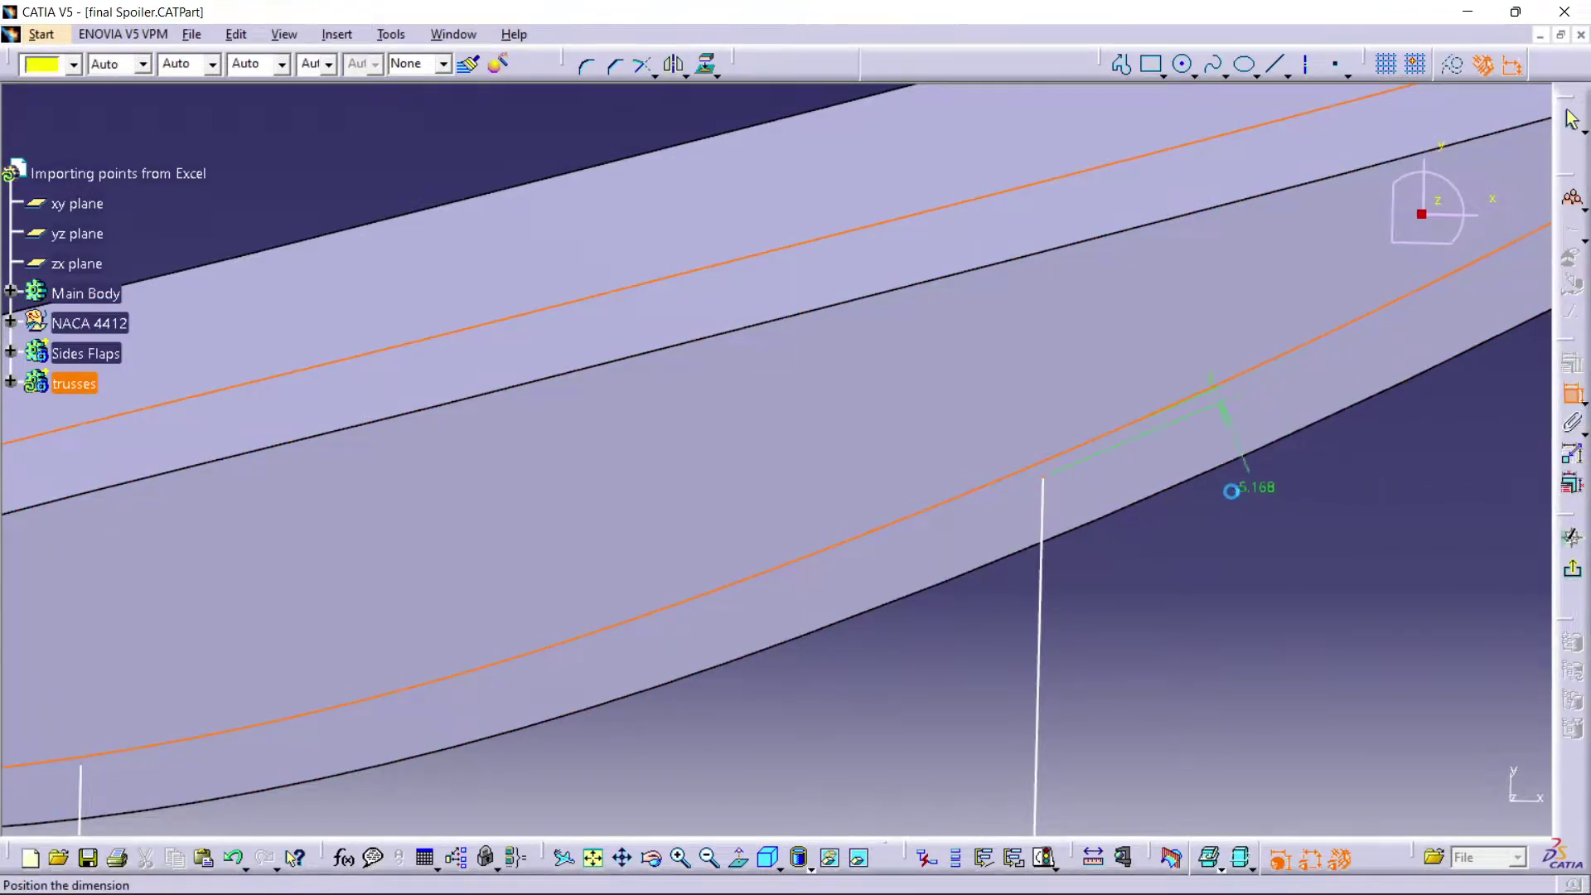
right_click(1134, 478)
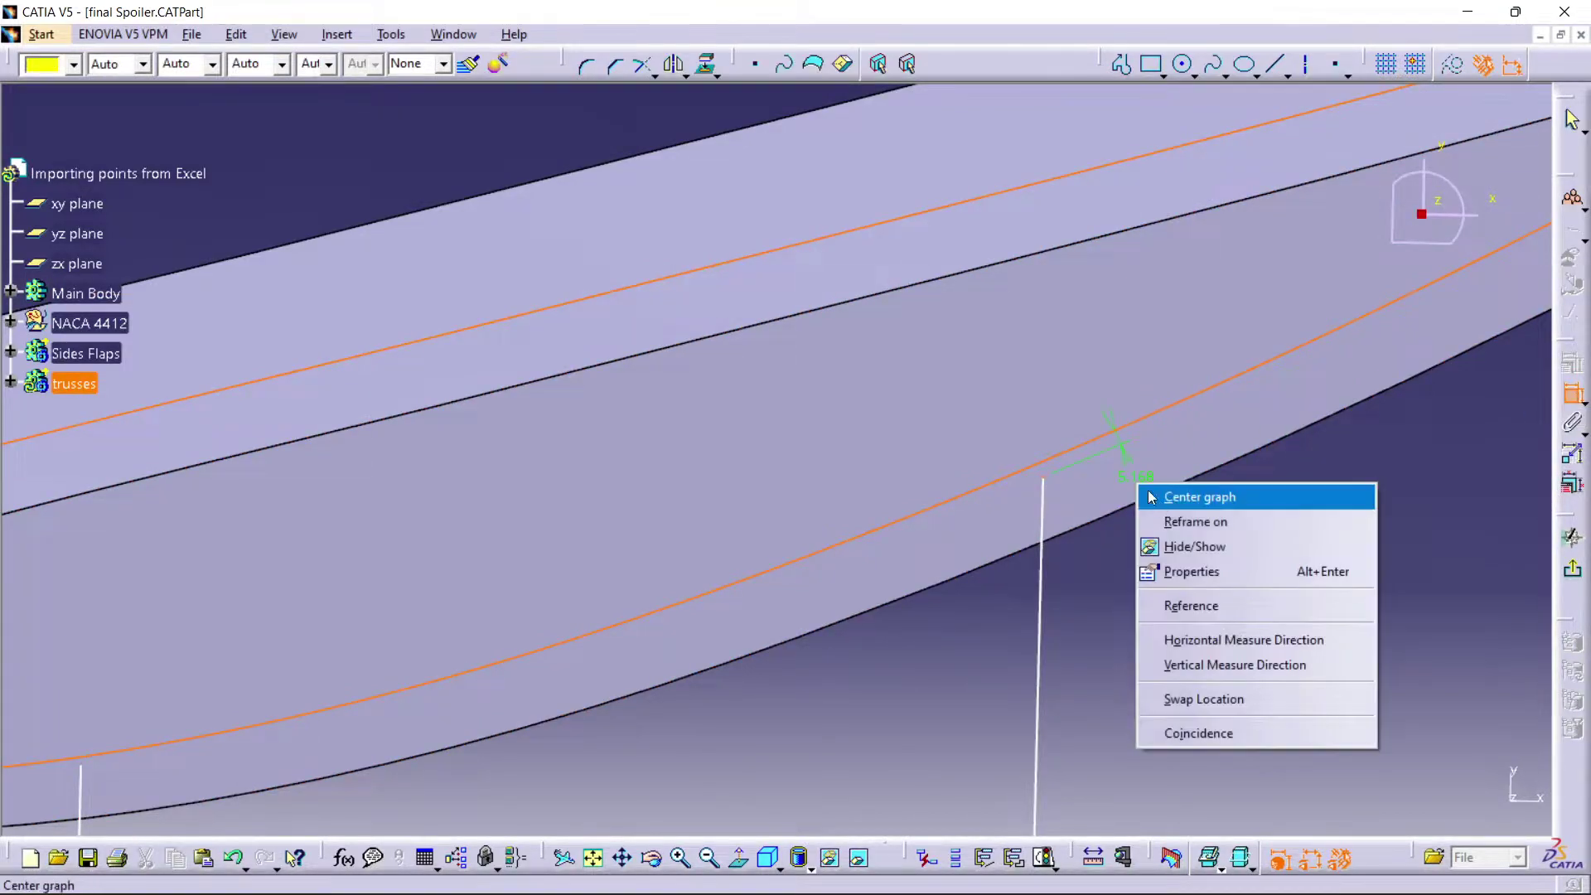
left_click(1205, 732)
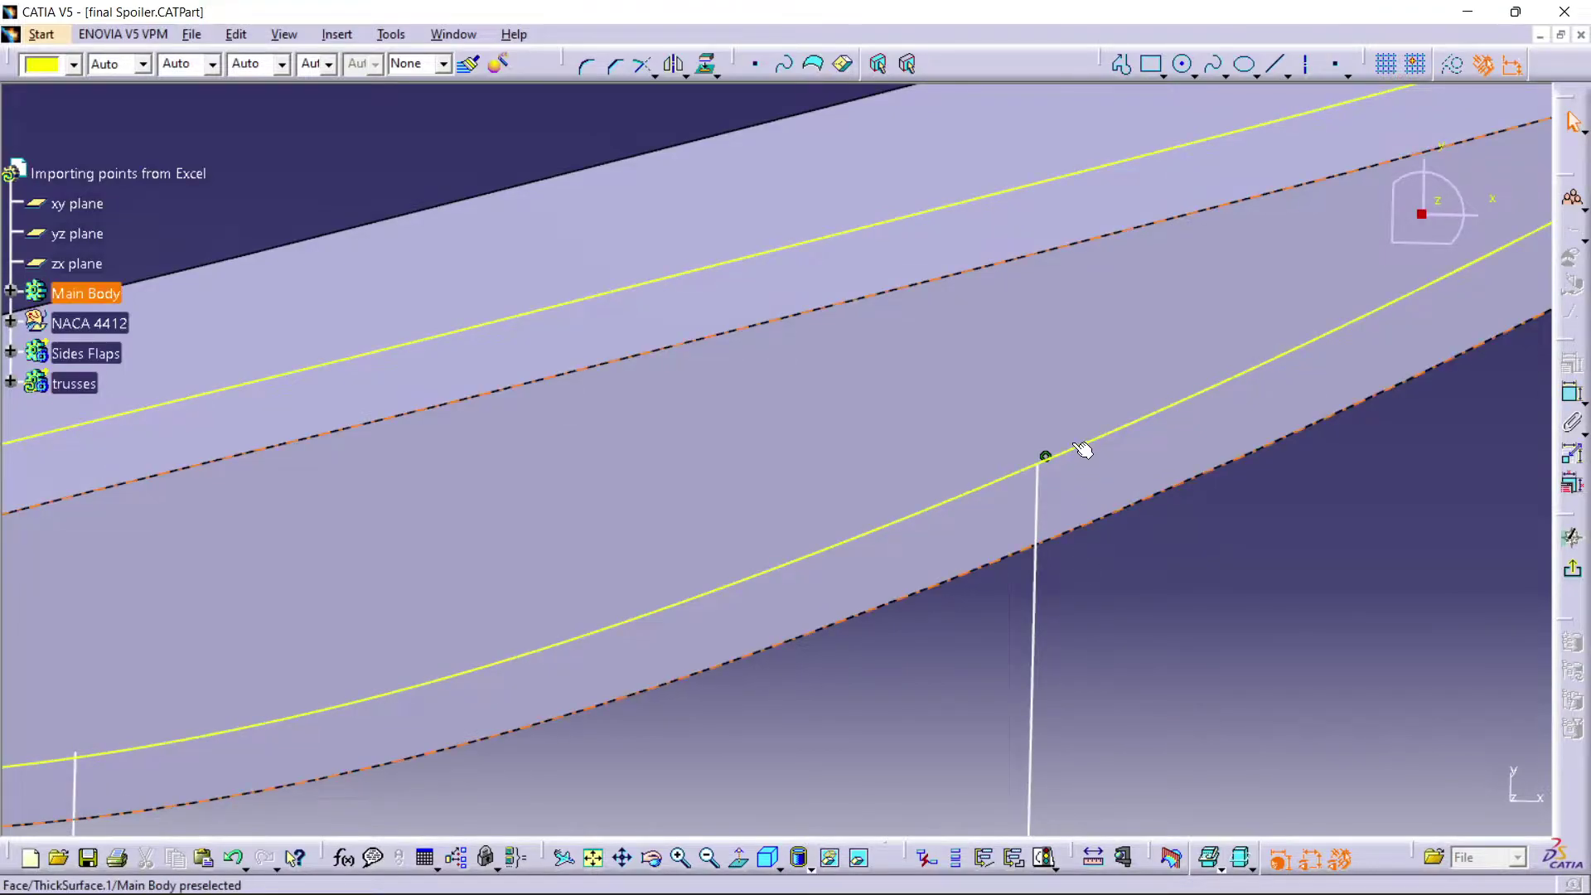
- Constrain the upper endpoint of the front vertical line coincident with the projected airfoil curve
mouse_move(877, 494)
middle_mouse_down()
mouse_move(1094, 378)
mouse_move(426, 611)
mouse_move(622, 412)
mouse_move(550, 472)
middle_mouse_up()
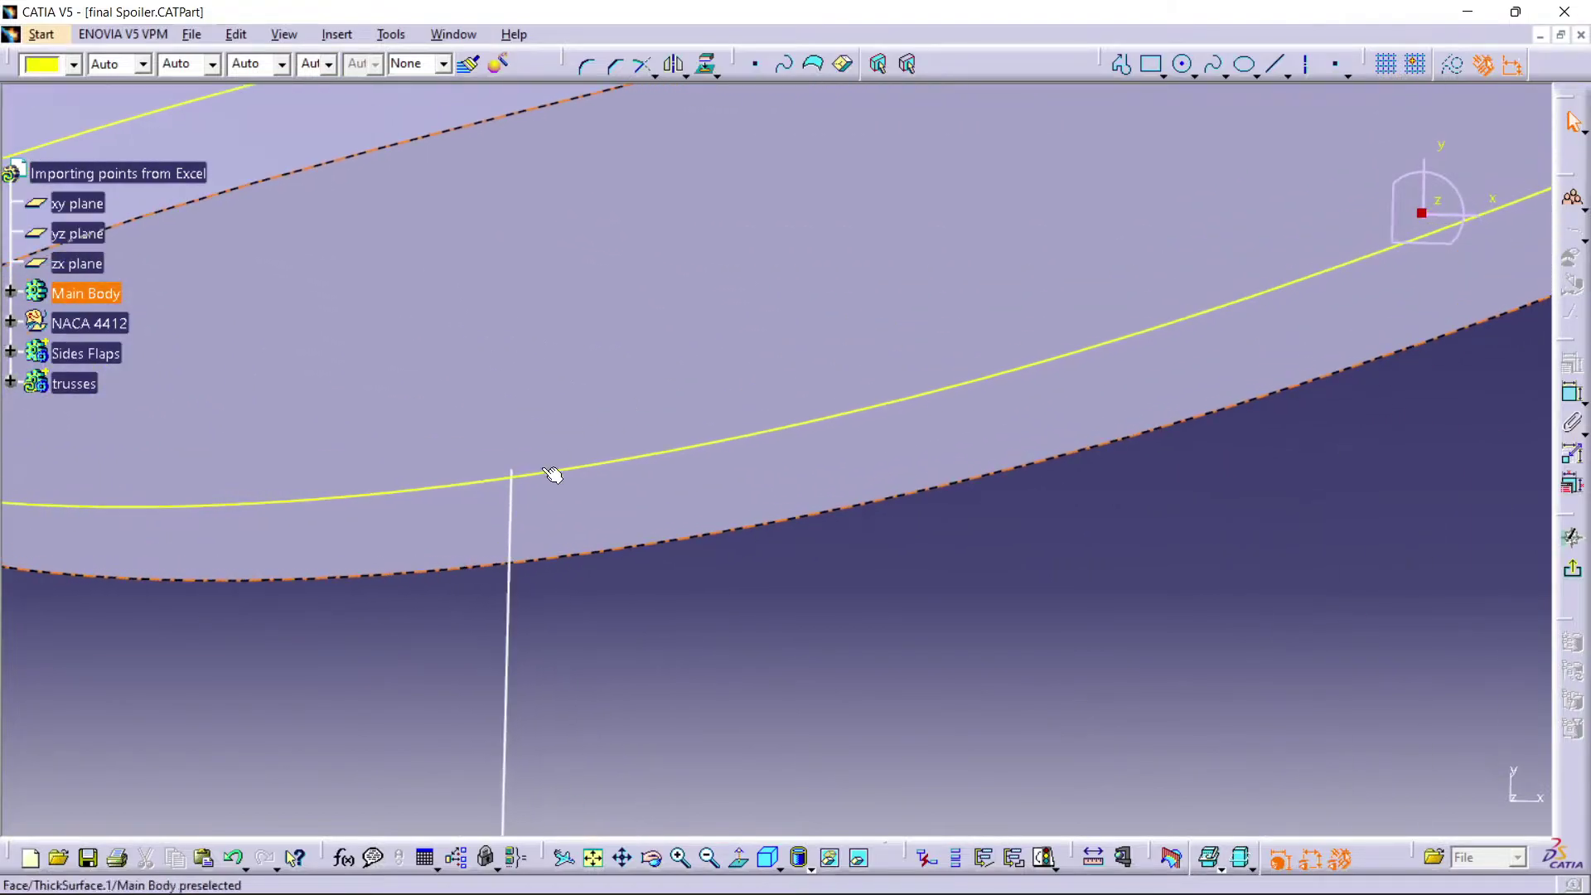
left_click(513, 469)
left_click(589, 465, "ctrl")
left_click(1572, 392)
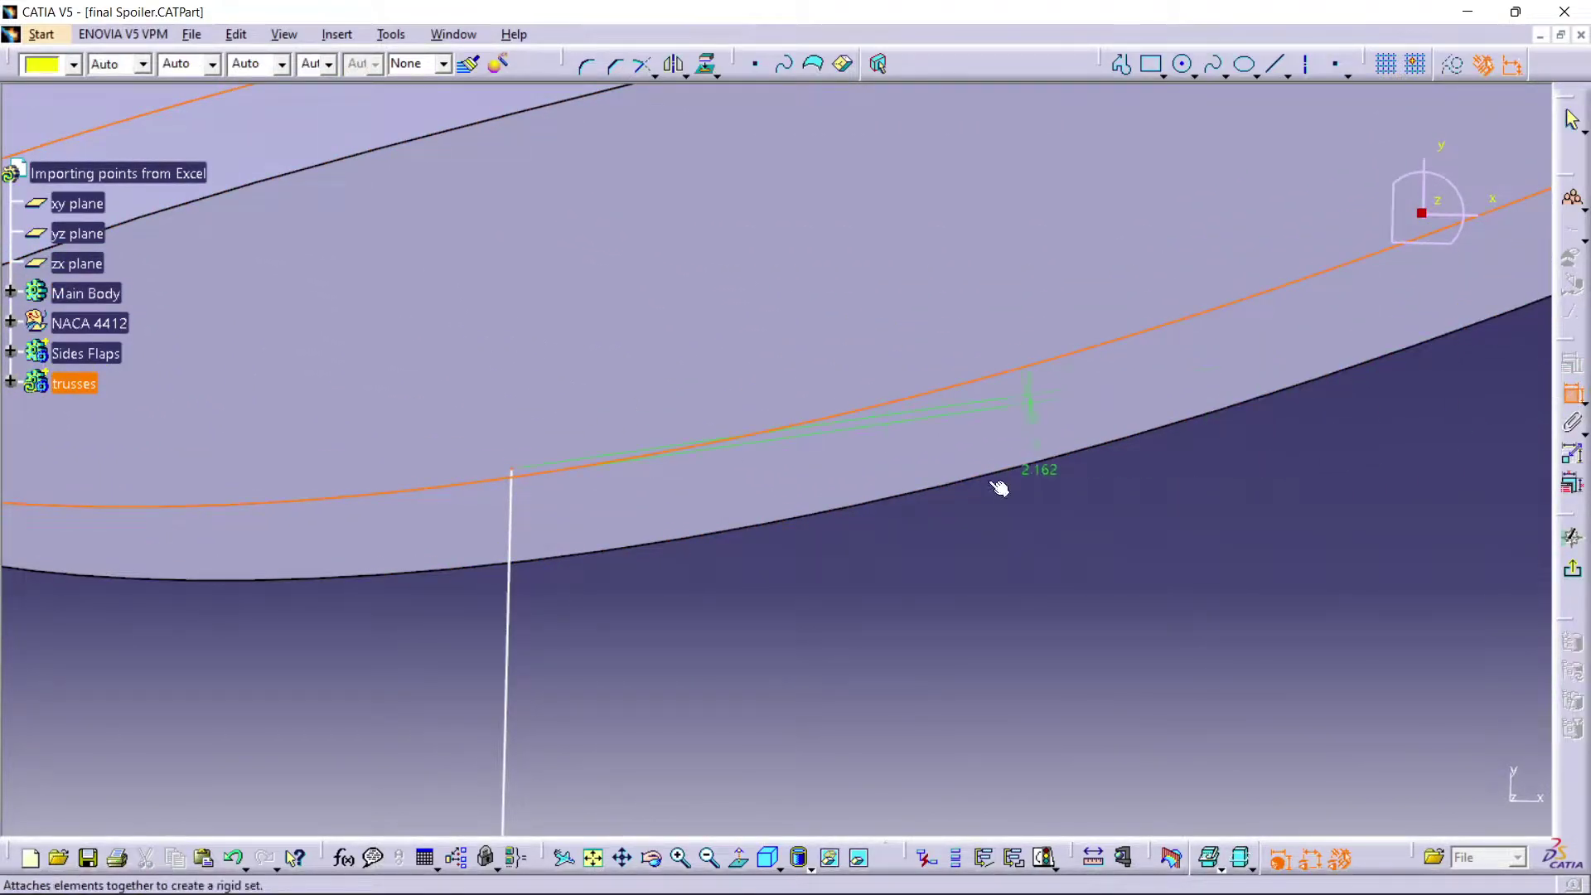
right_click(814, 489)
left_click(870, 738)
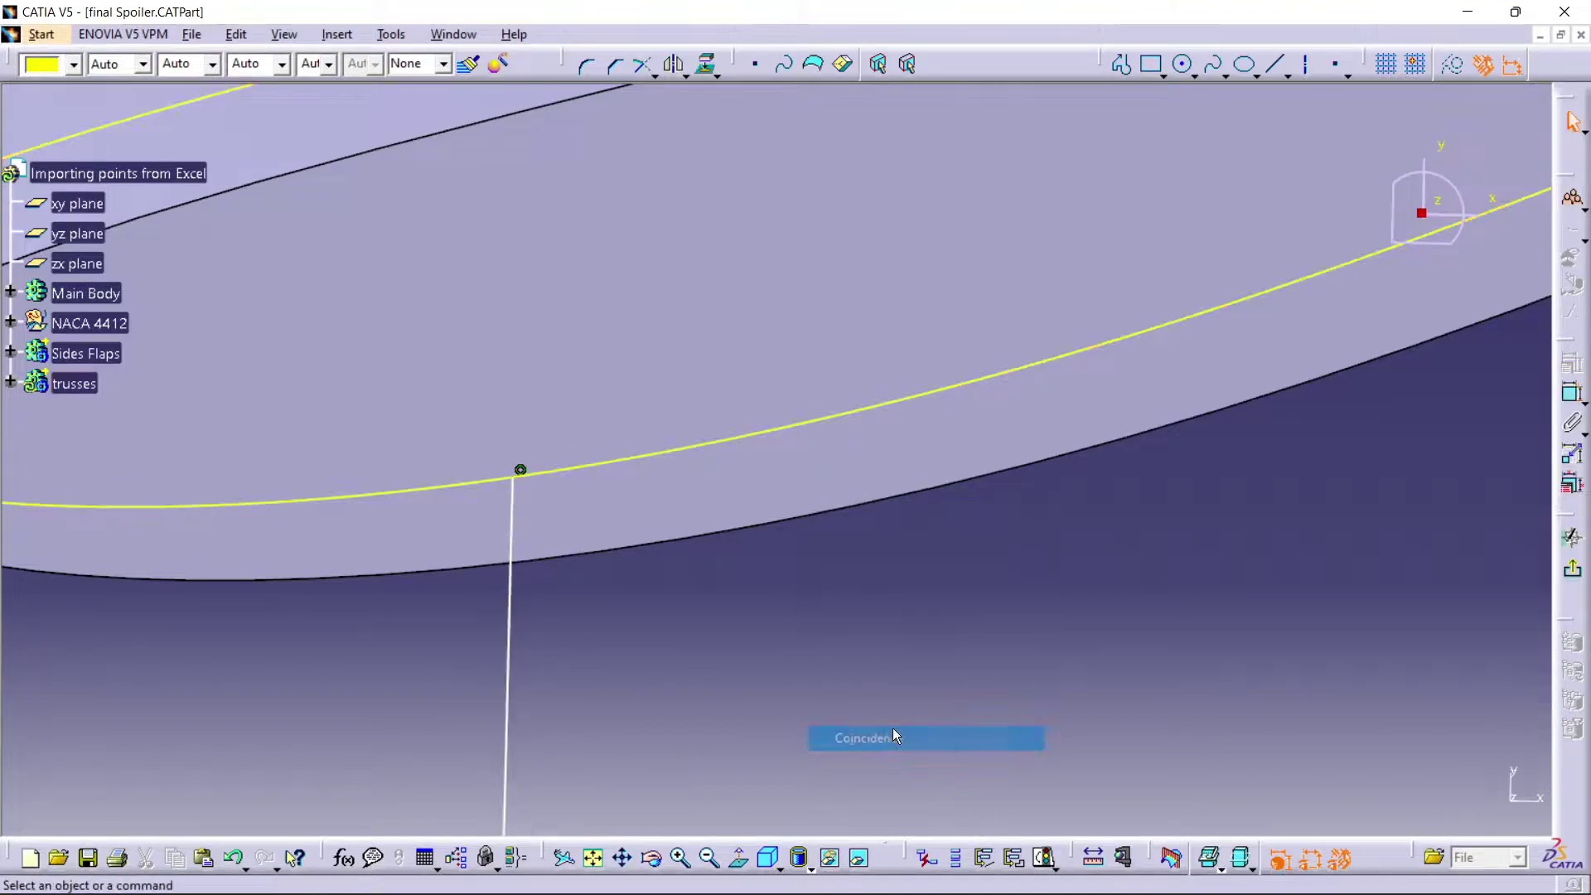
- Move the rear upright to about 478 mm from the vertical axis, and shorten and raise the base to about 425 mm below the origin
mouse_move(774, 291)
middle_mouse_down("ctrl")
mouse_move(750, 410)
mouse_move(928, 490)
mouse_move(888, 337)
mouse_move(883, 373)
mouse_move(1000, 348)
middle_mouse_up("ctrl")
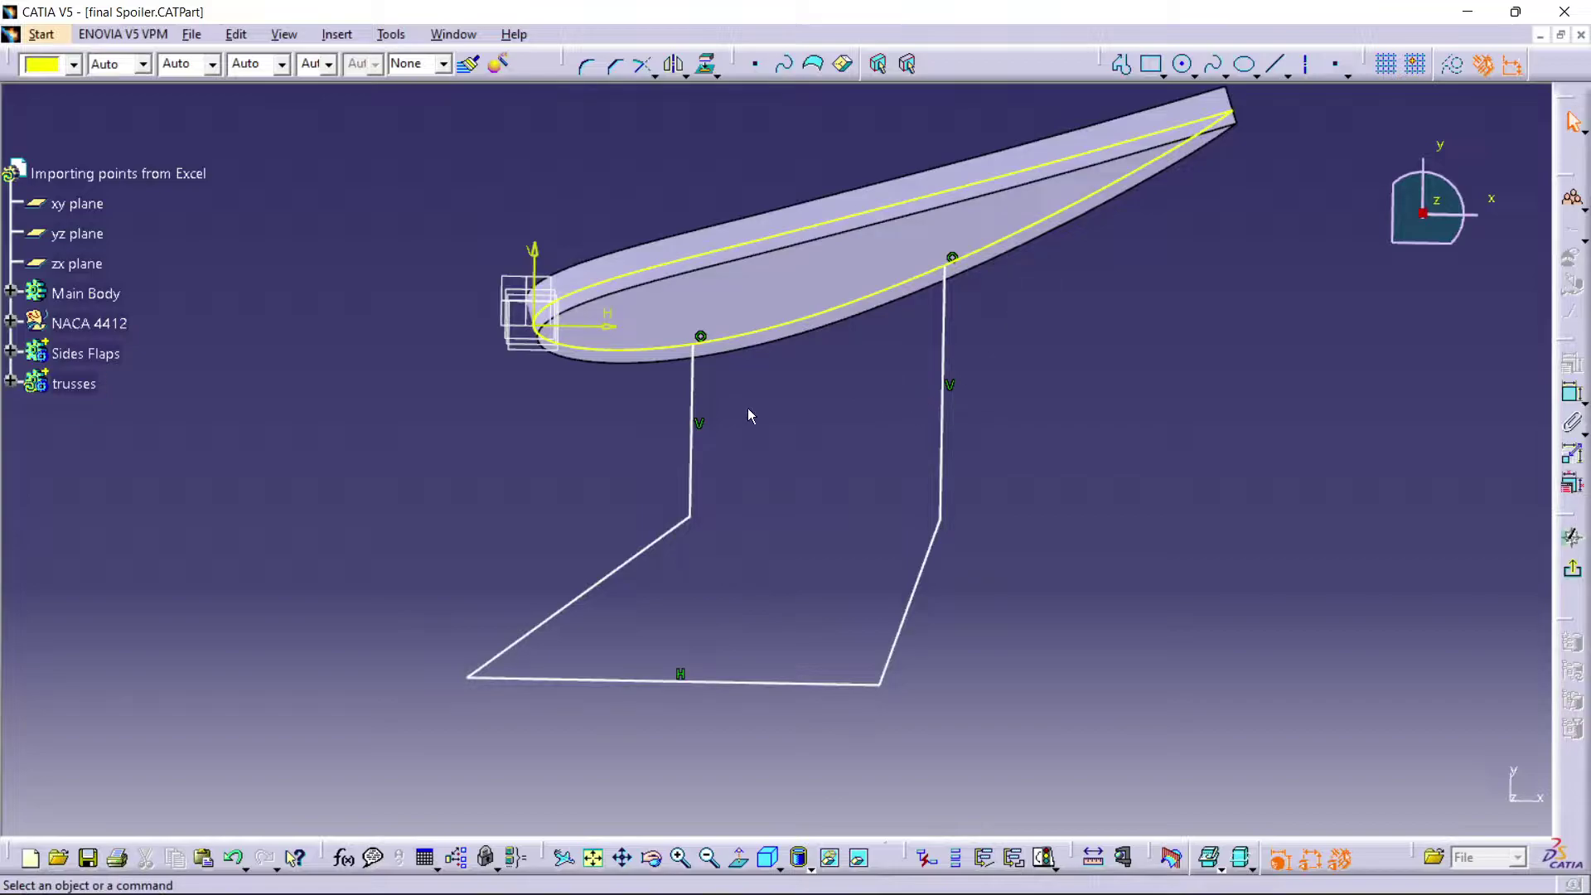
left_click(737, 859)
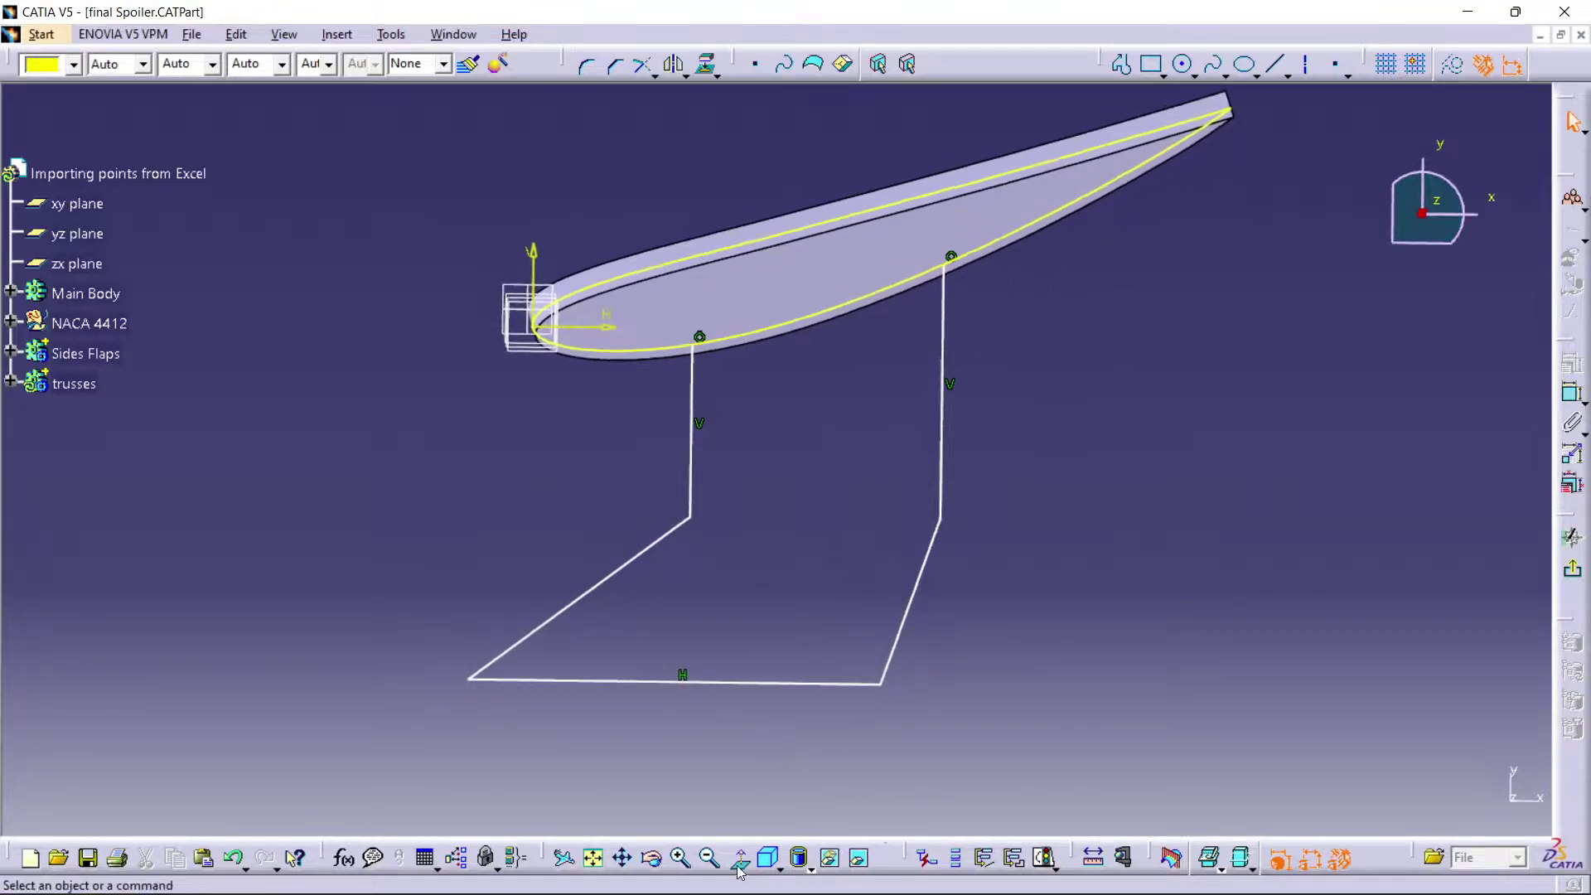
left_click_drag(942, 336, 889, 406)
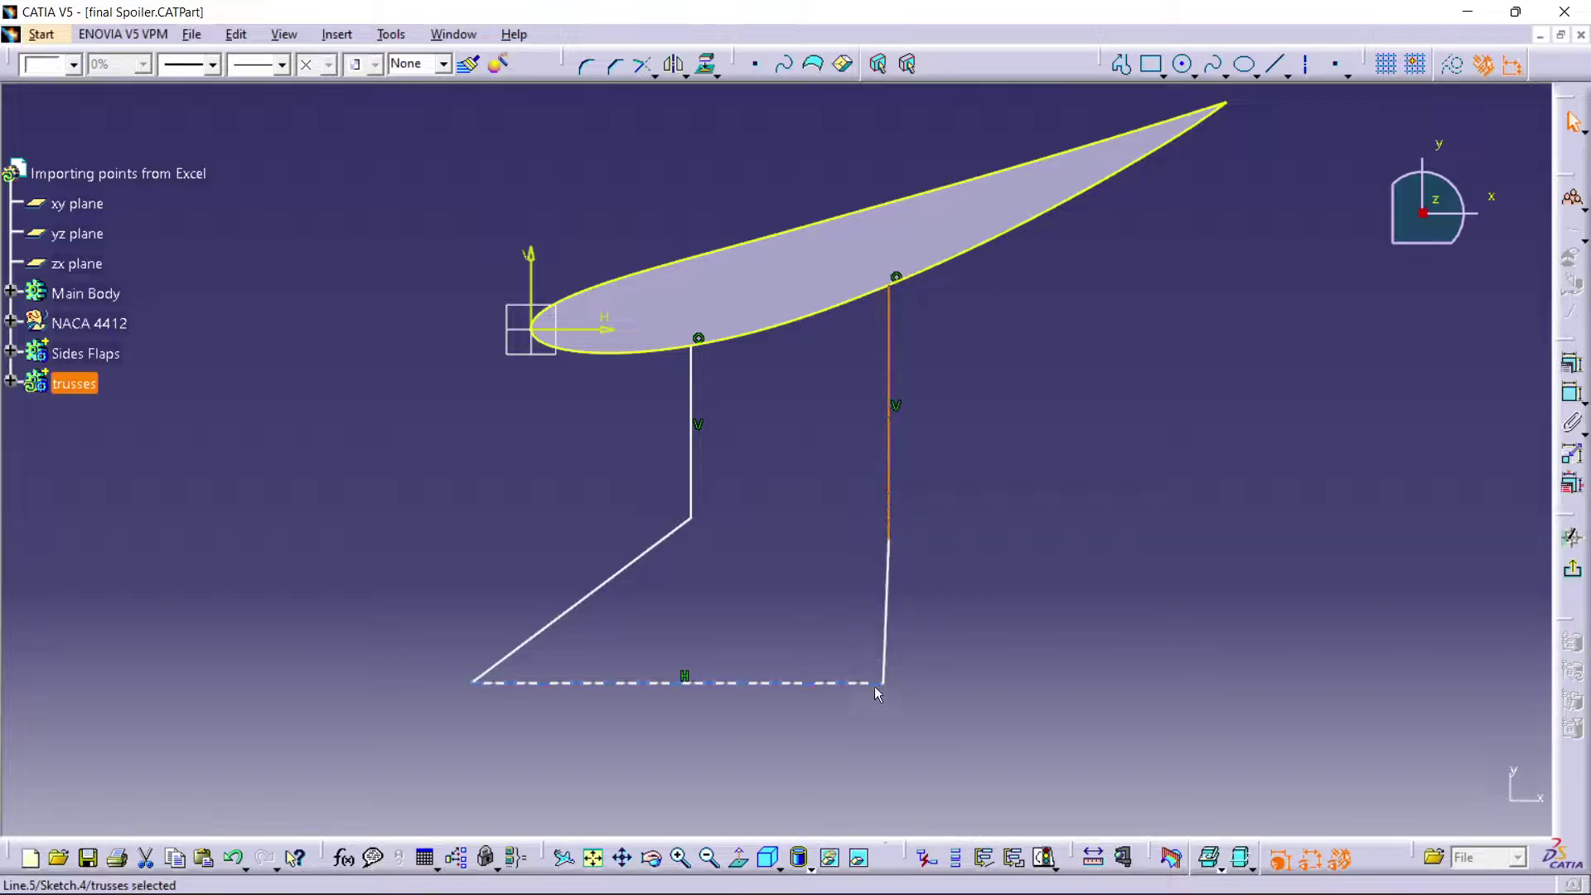
mouse_move(890, 685)
left_mouse_down()
mouse_move(788, 688)
mouse_move(801, 649)
left_mouse_up()
mouse_move(892, 441)
left_mouse_down()
mouse_move(831, 471)
mouse_move(879, 465)
left_mouse_up()
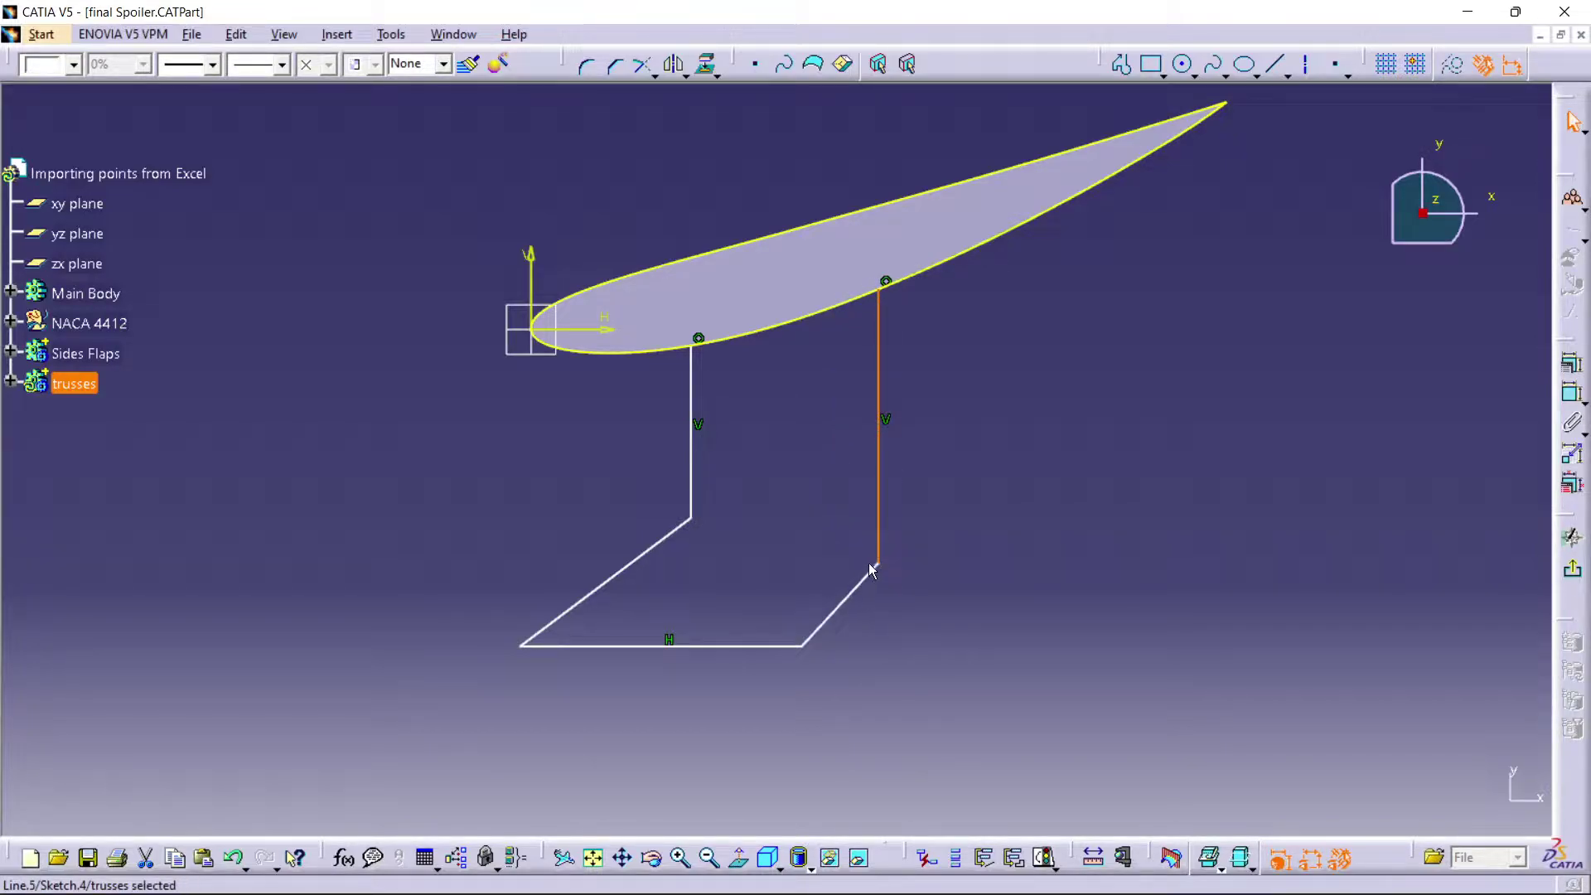
left_click_drag(881, 563, 882, 524)
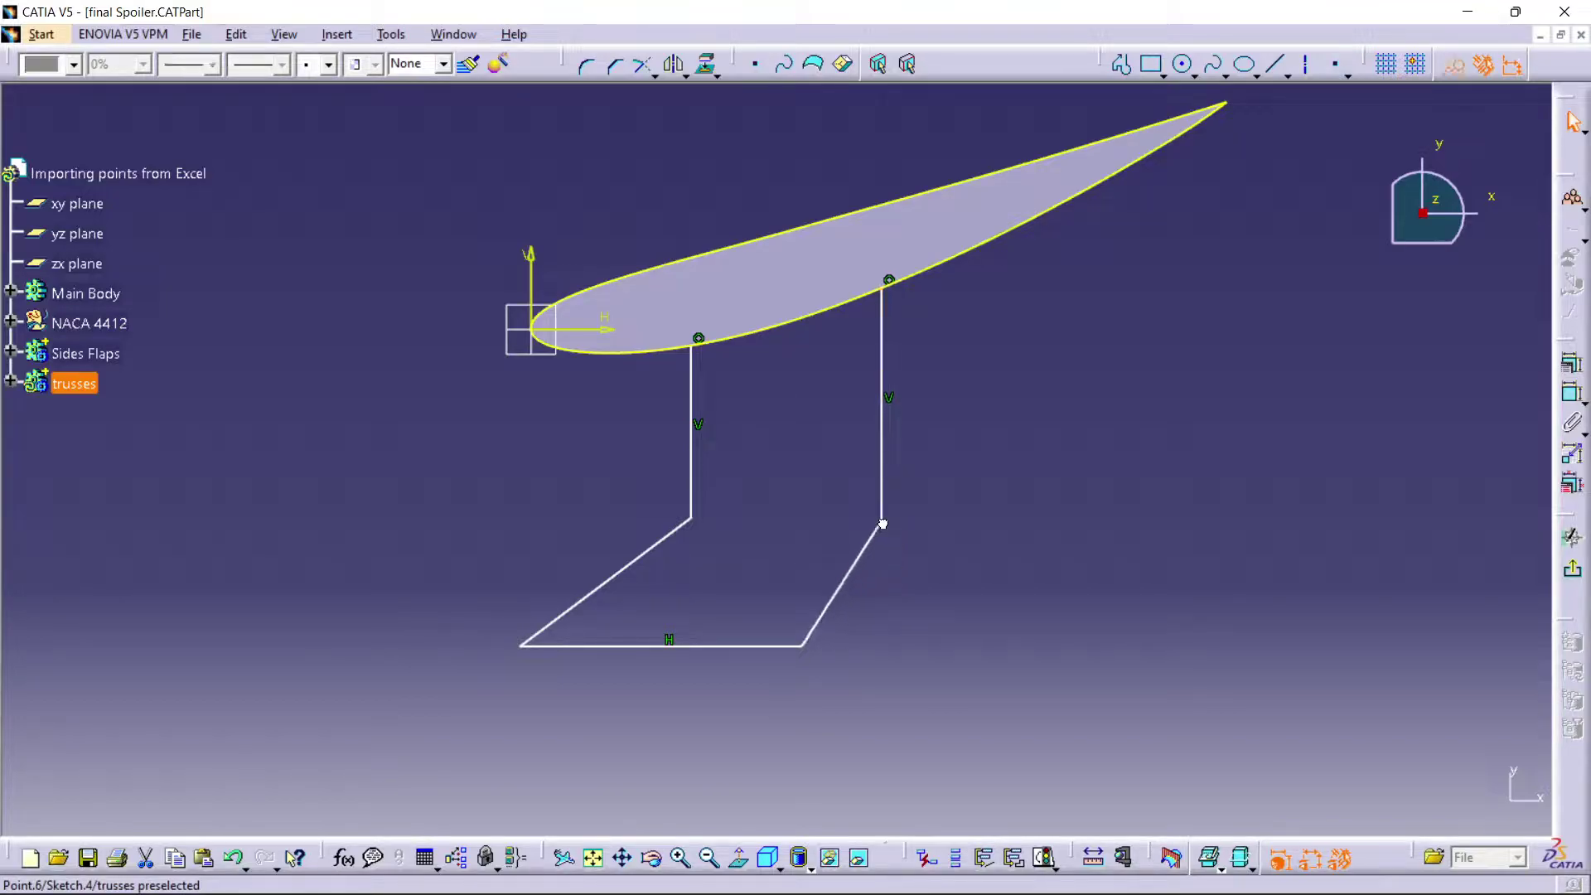
mouse_move(805, 646)
left_mouse_down()
mouse_move(837, 640)
mouse_move(799, 638)
left_mouse_up()
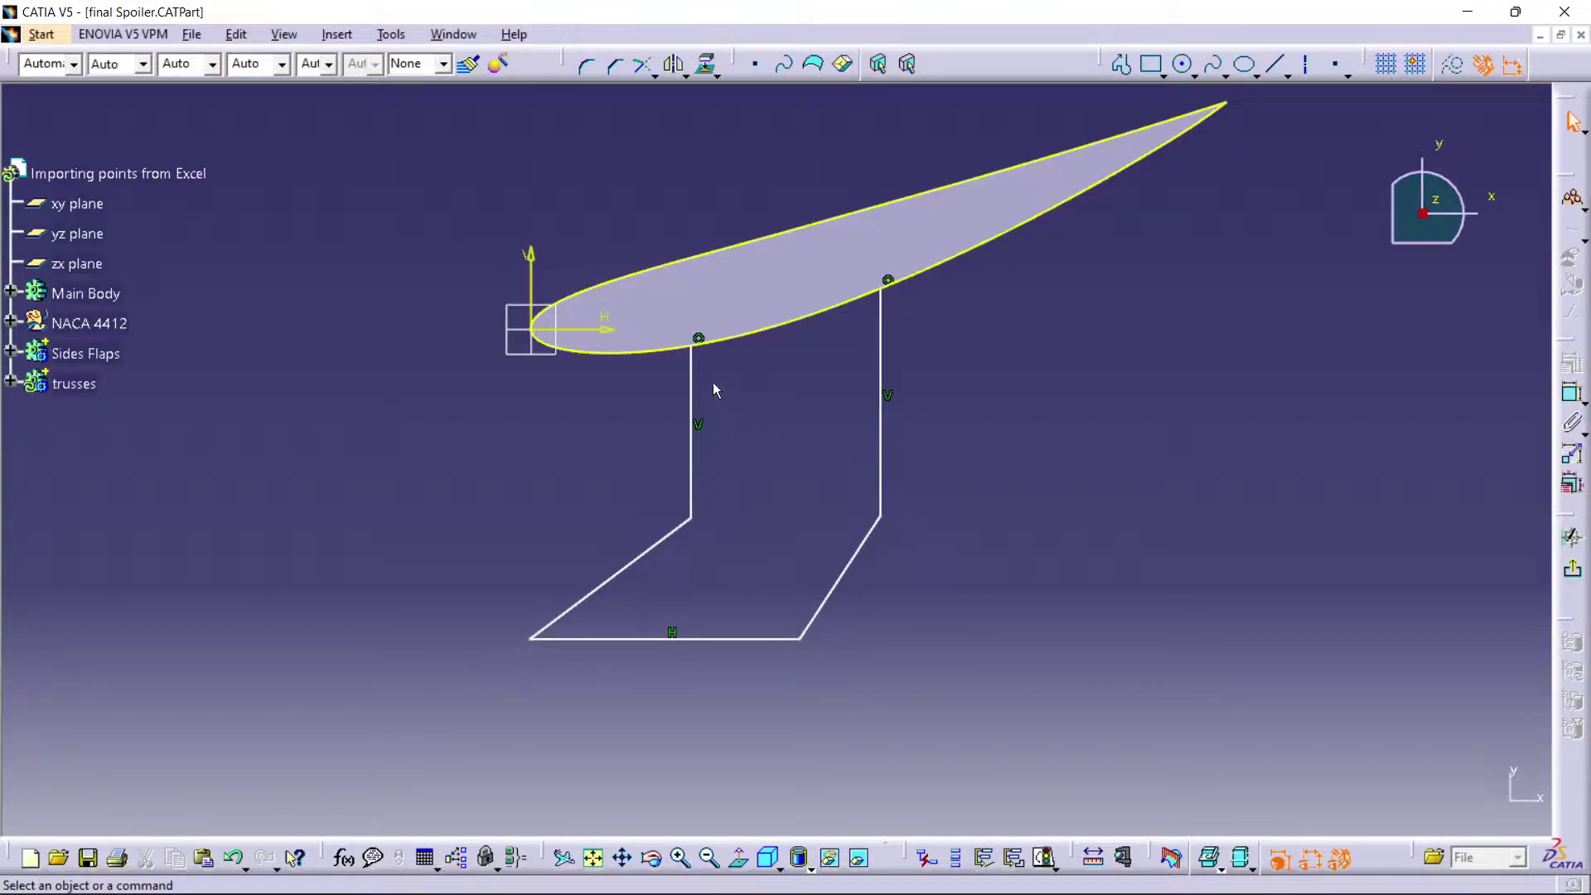
- Dimension the front upright from the sketch's vertical axis and set the distance to 220 mm
left_click(531, 257)
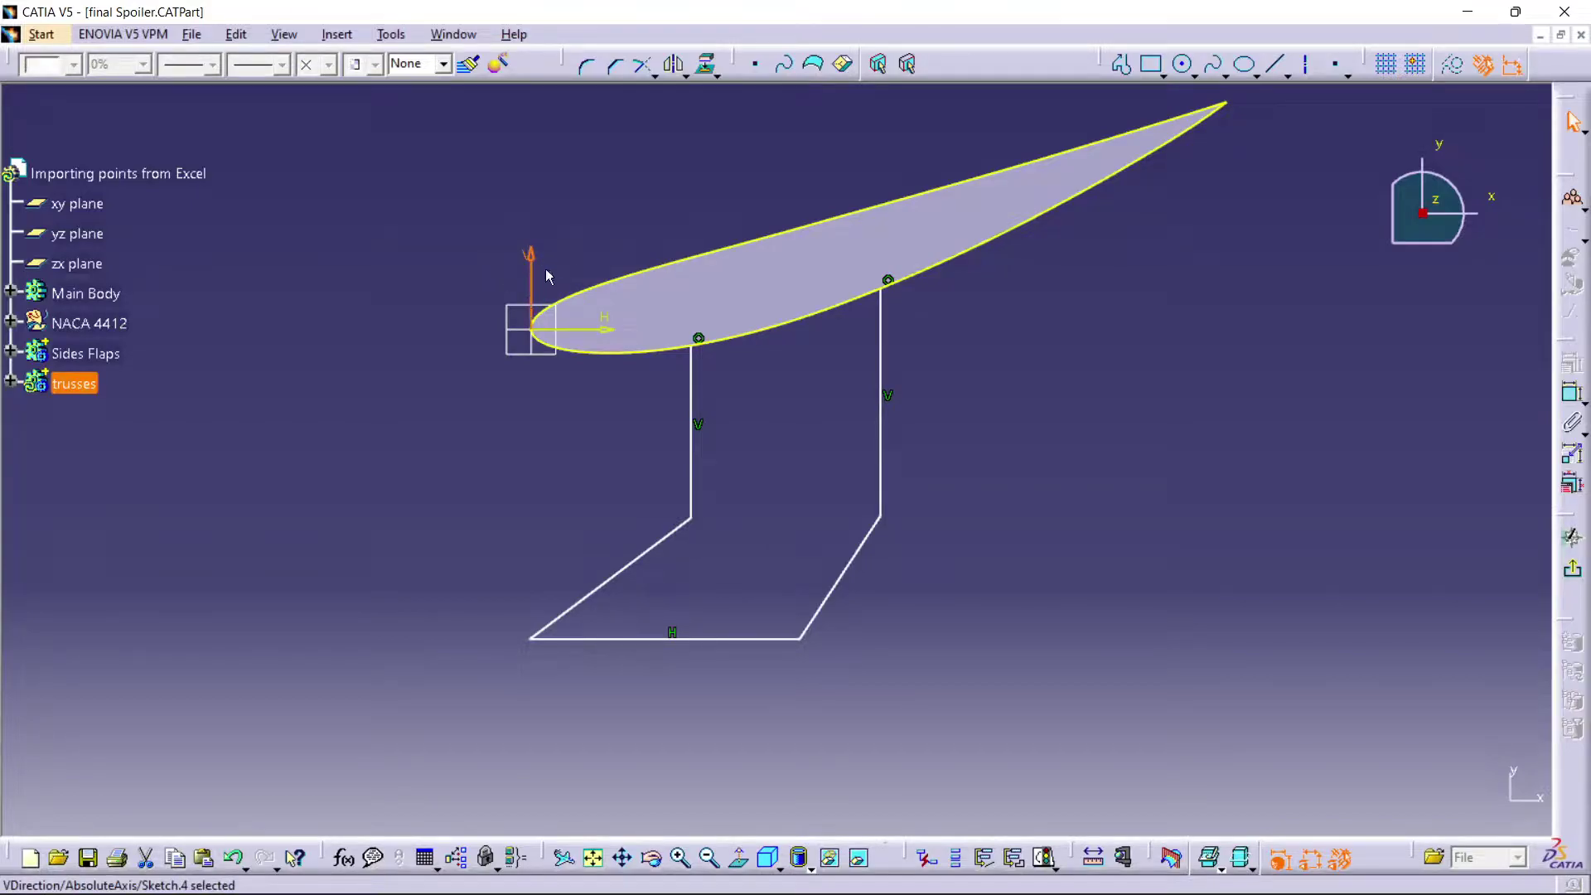
left_click(695, 394, "ctrl")
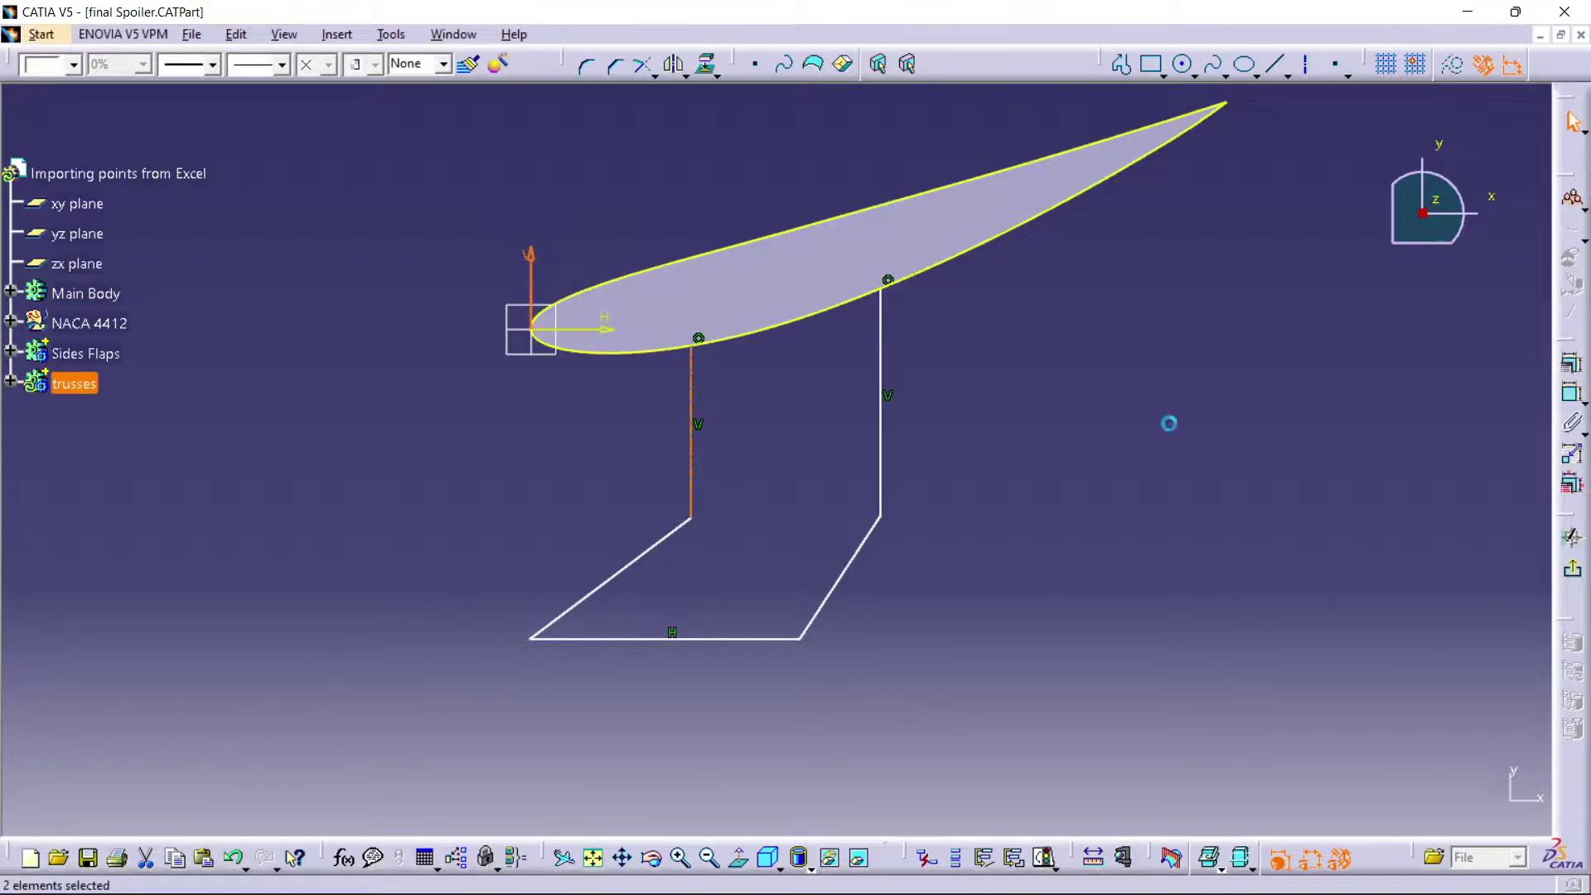
left_click(1572, 395)
left_click(1538, 415)
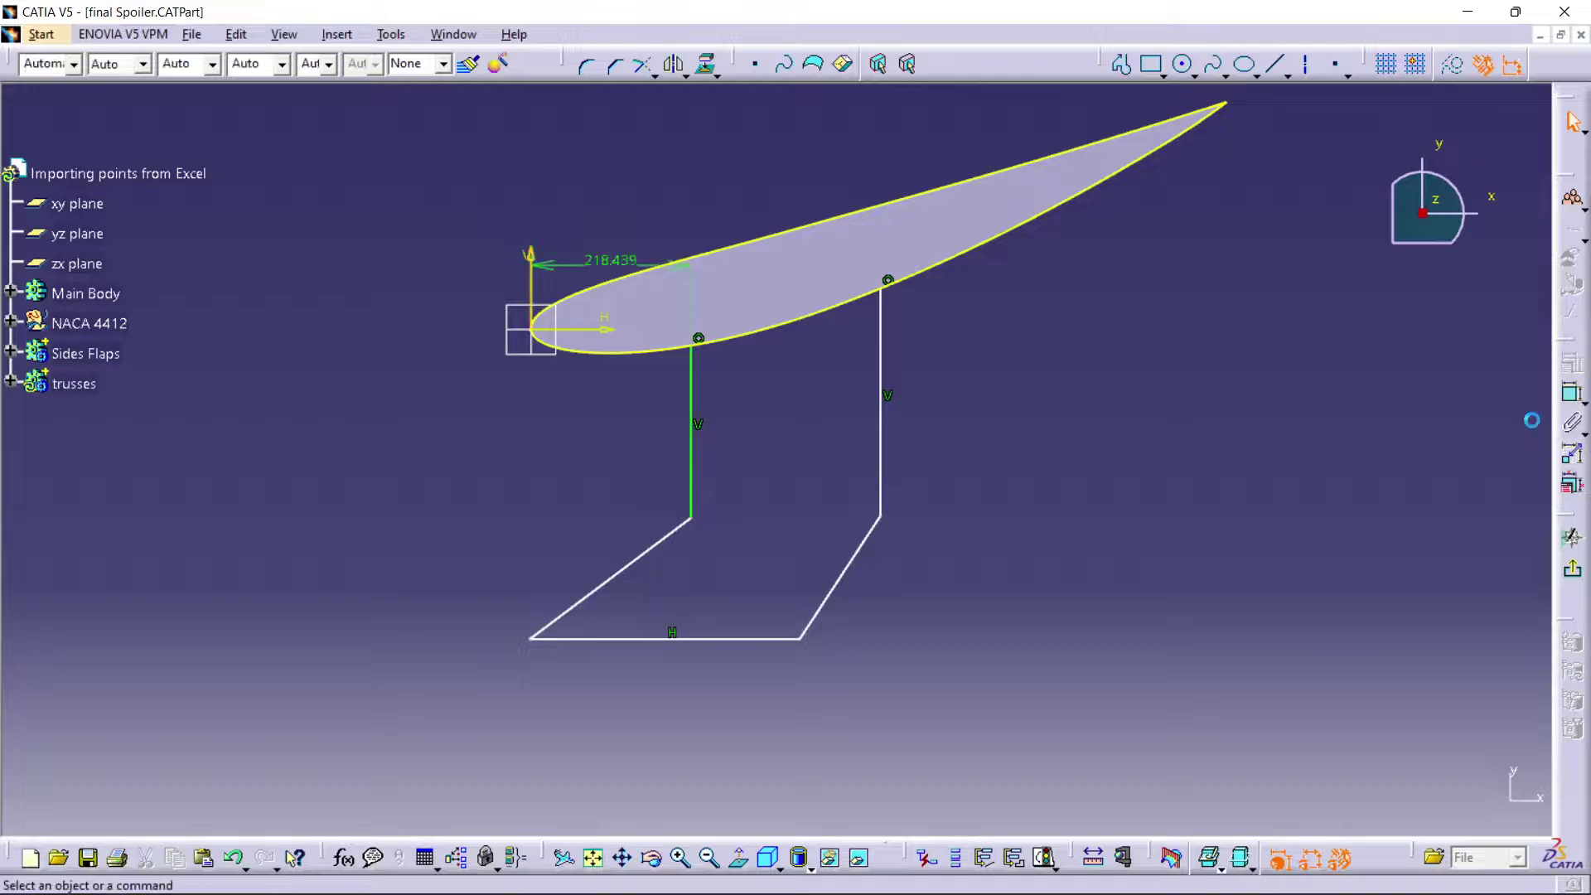
double_click(626, 262)
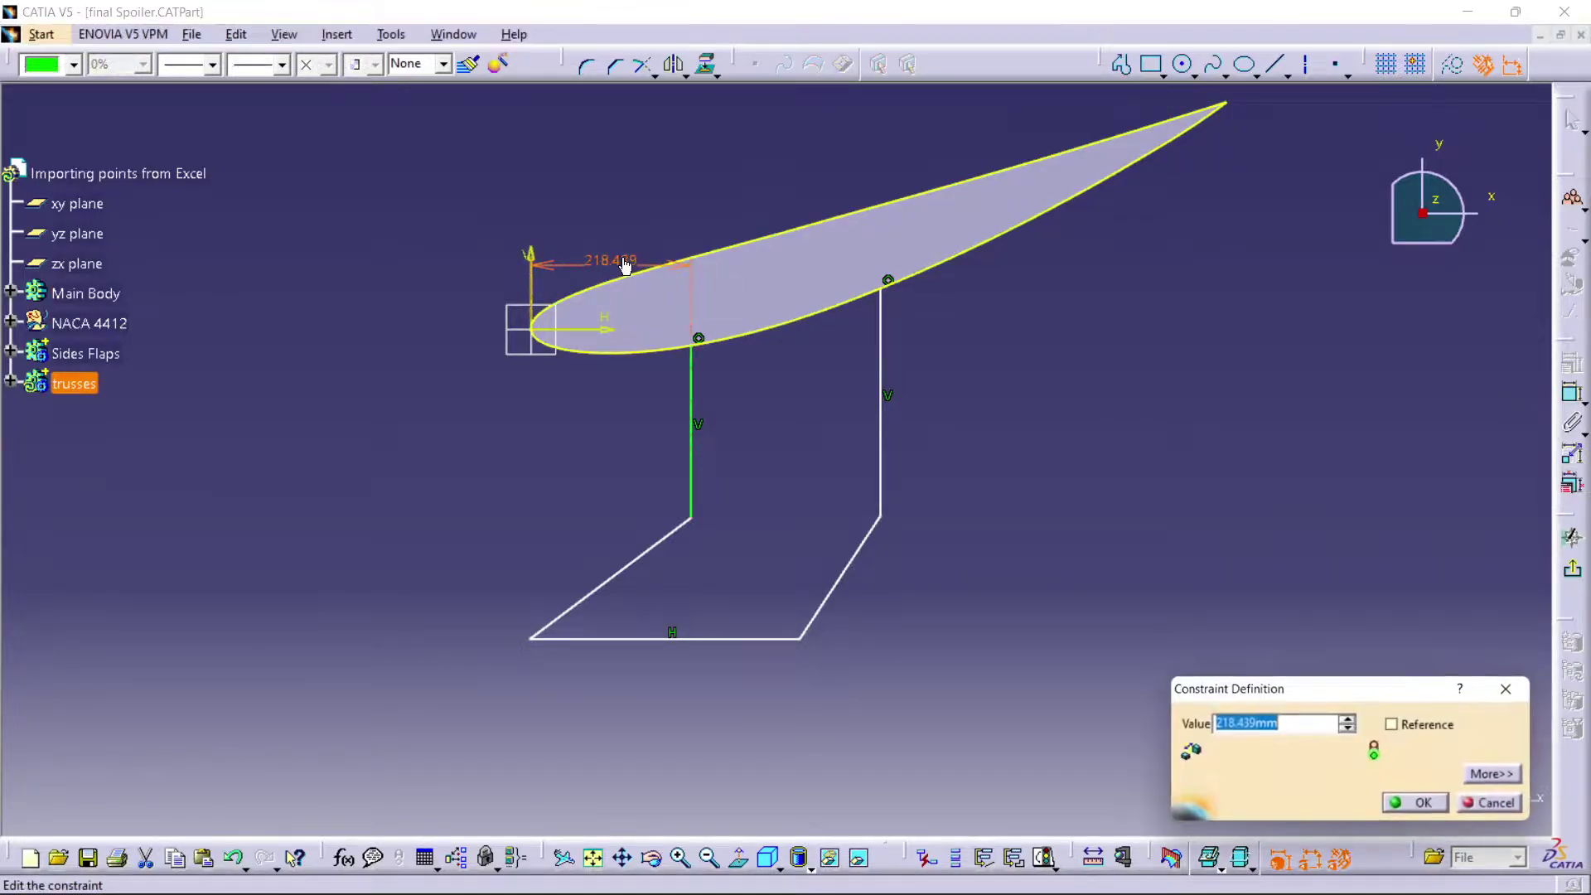
type("220")
key("Return")
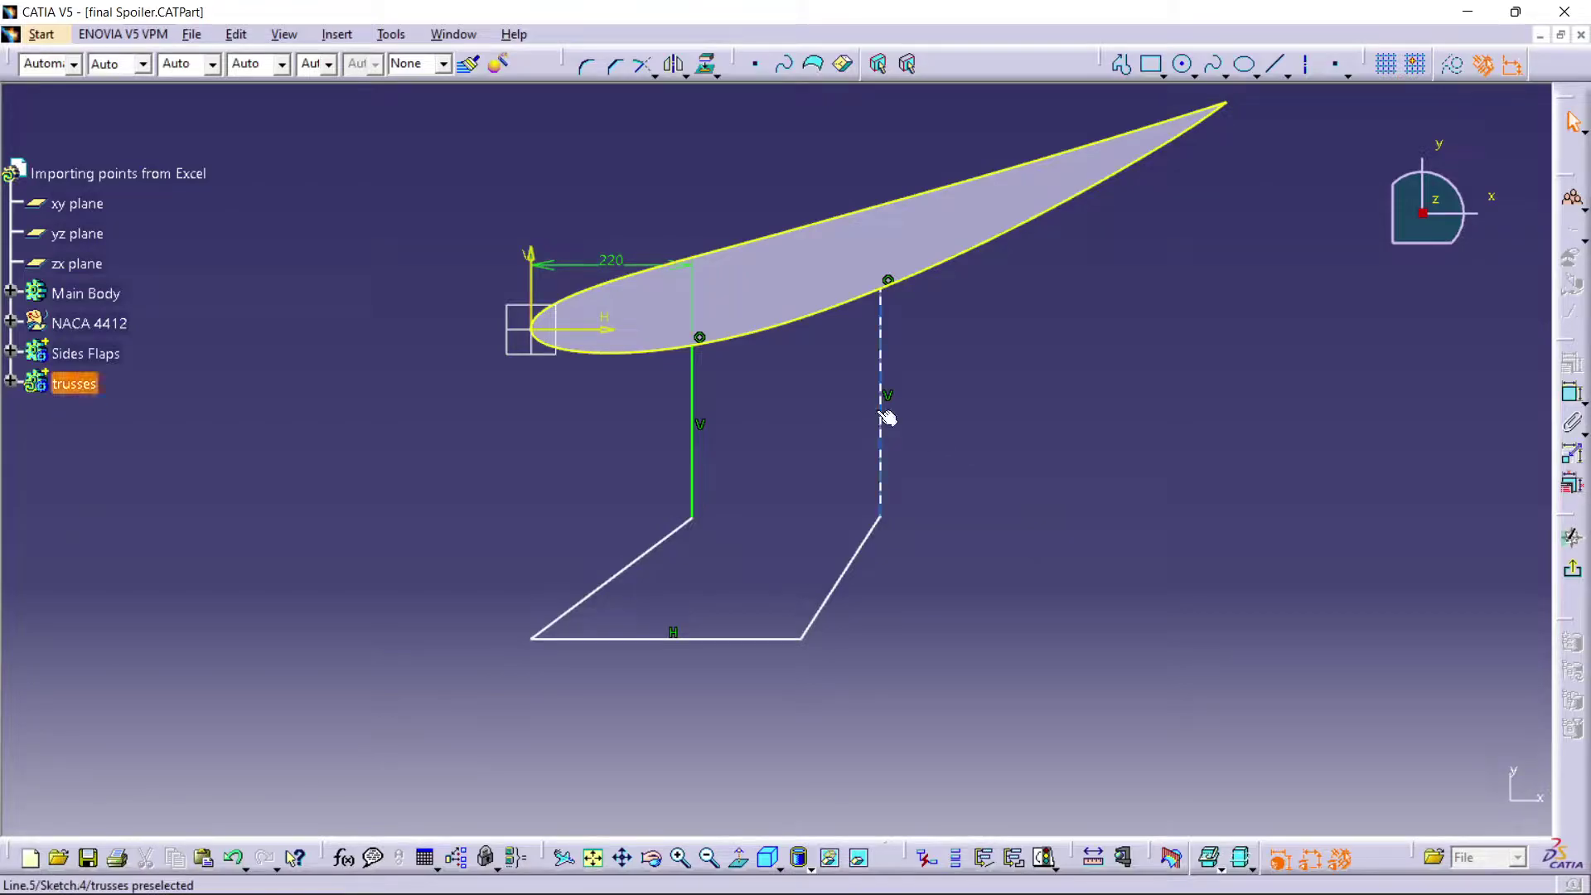
- Dimension the rear upright from the sketch's vertical axis and set the distance to 480 mm
left_click(880, 418)
left_click(535, 273, "ctrl")
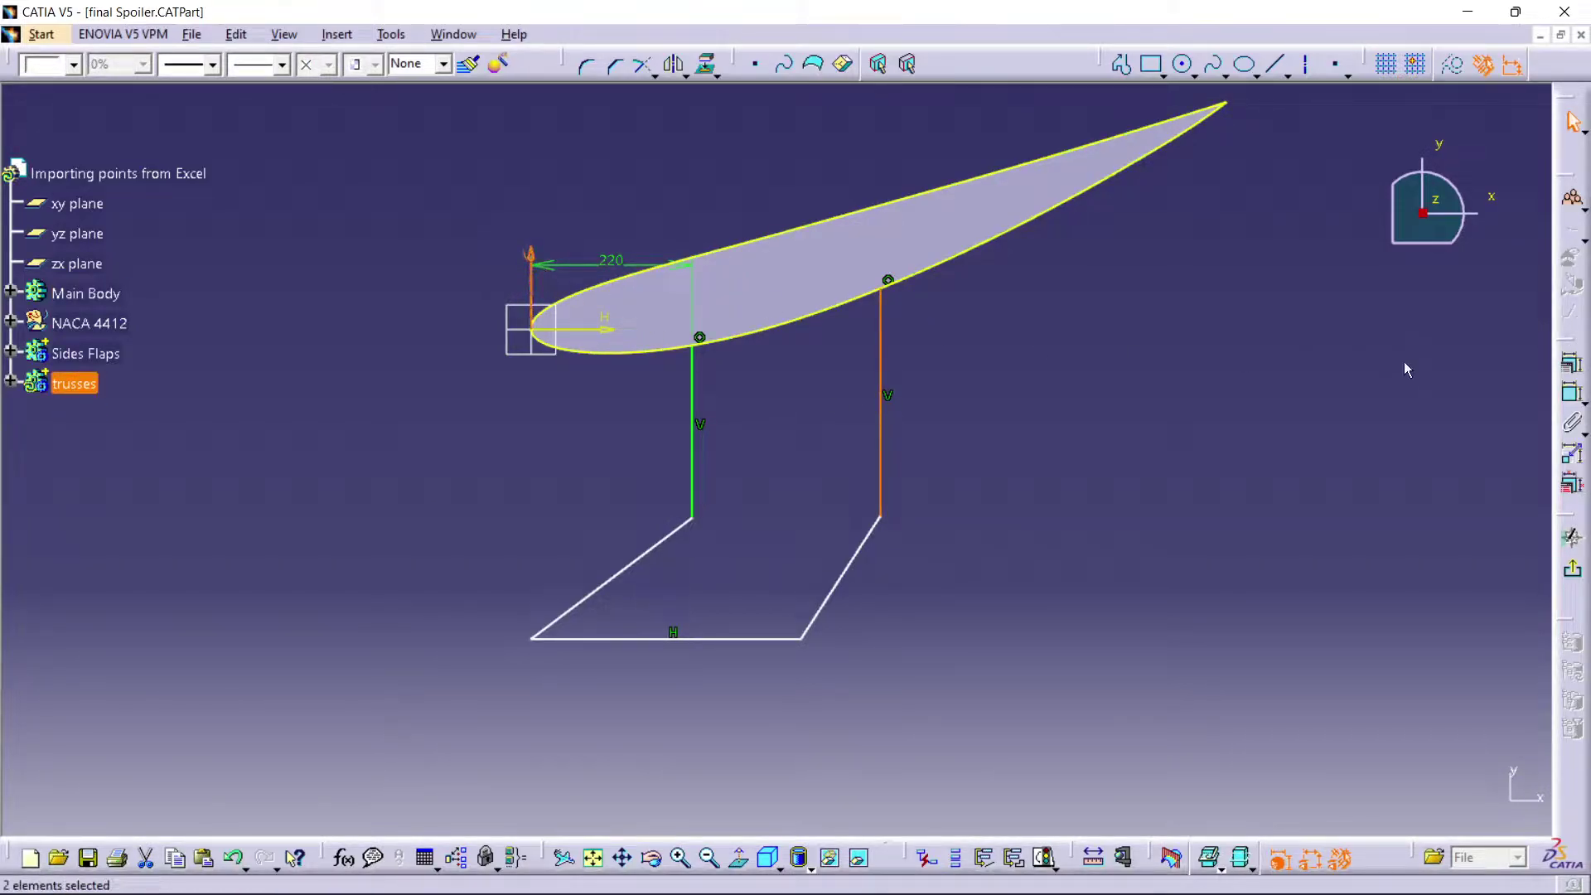
left_click(1572, 394)
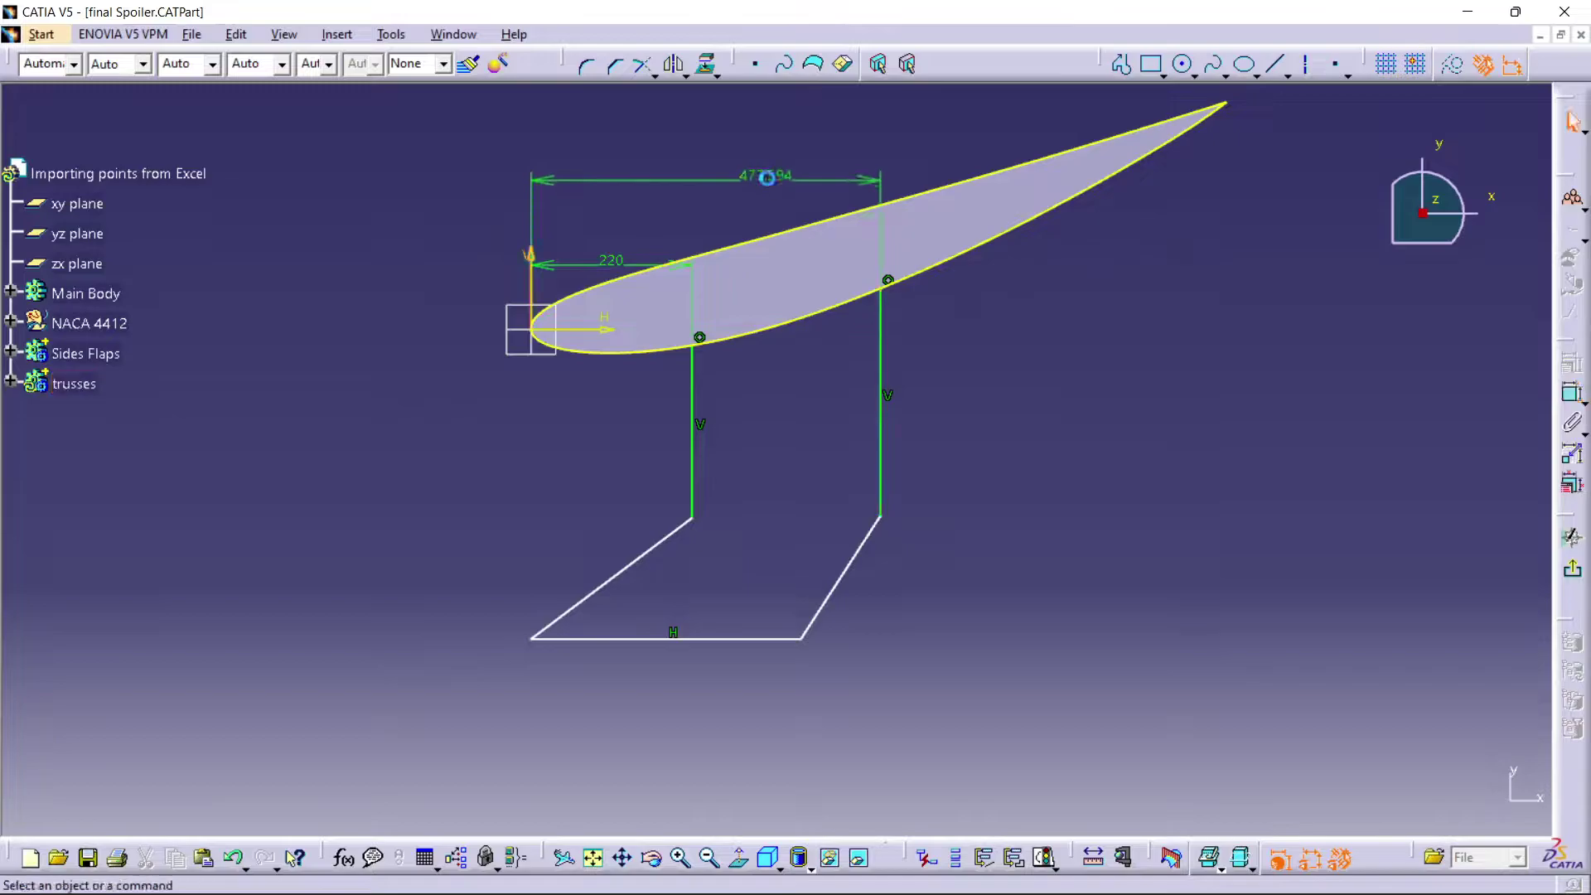
left_click(778, 182)
double_click(772, 179)
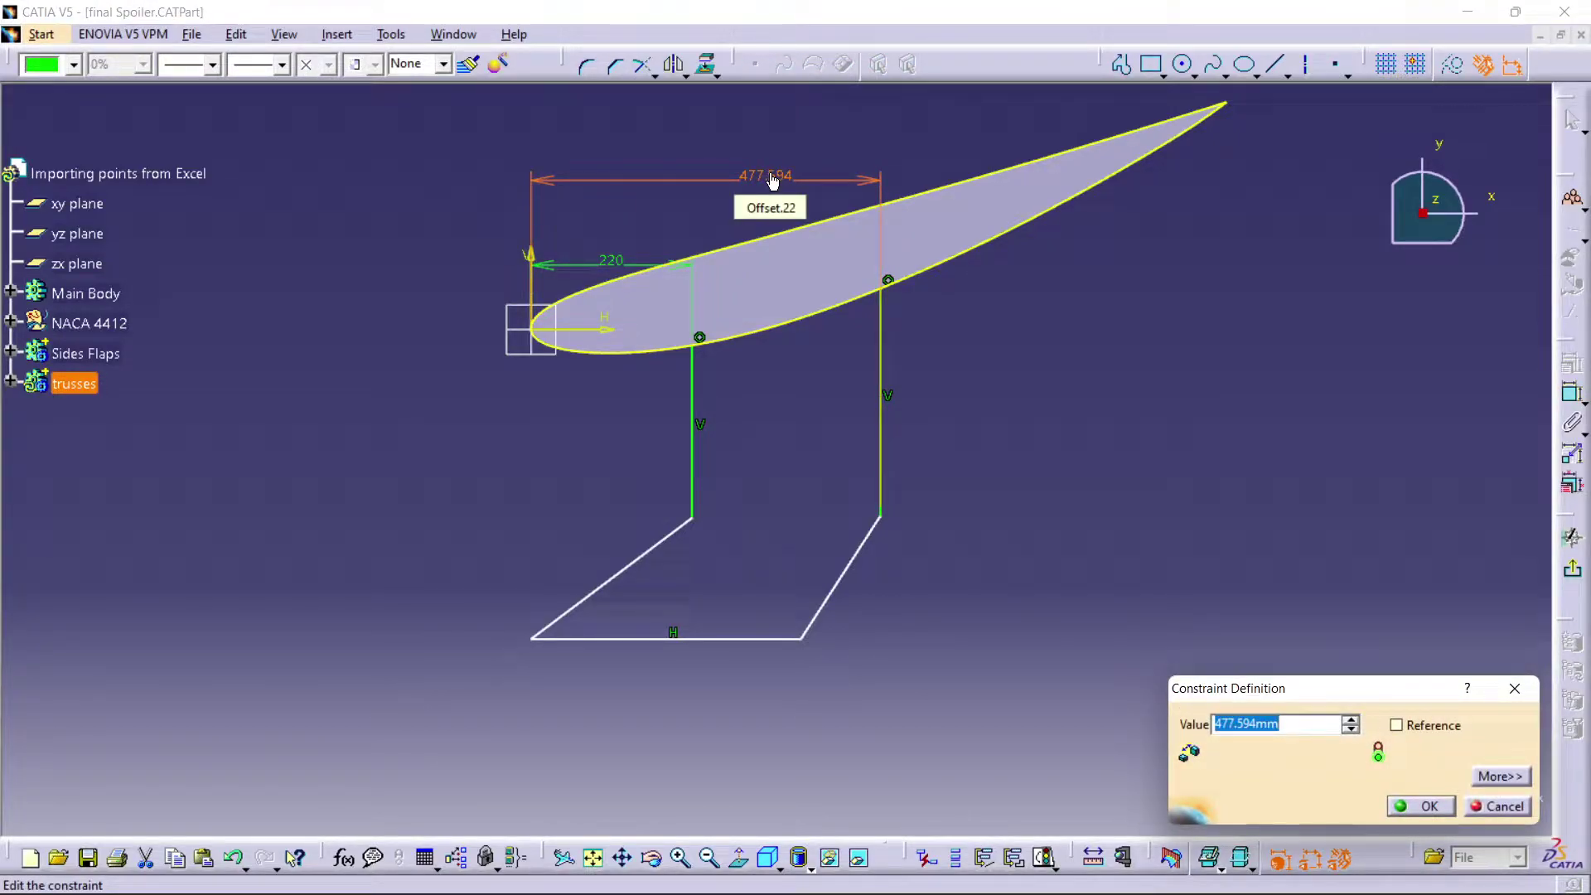
type("778")
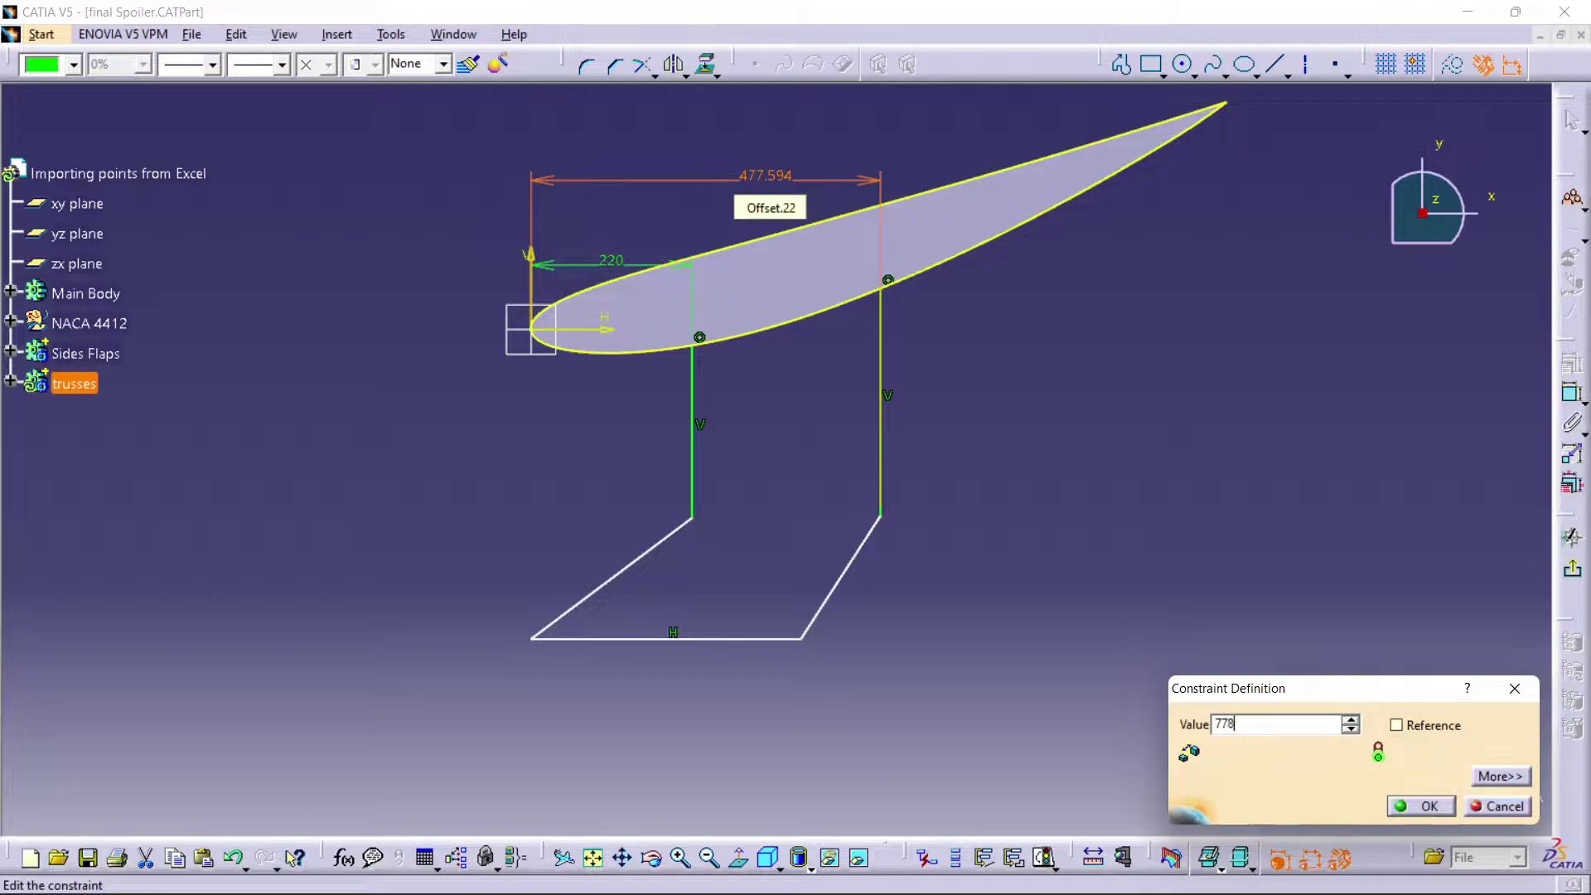
key("Return")
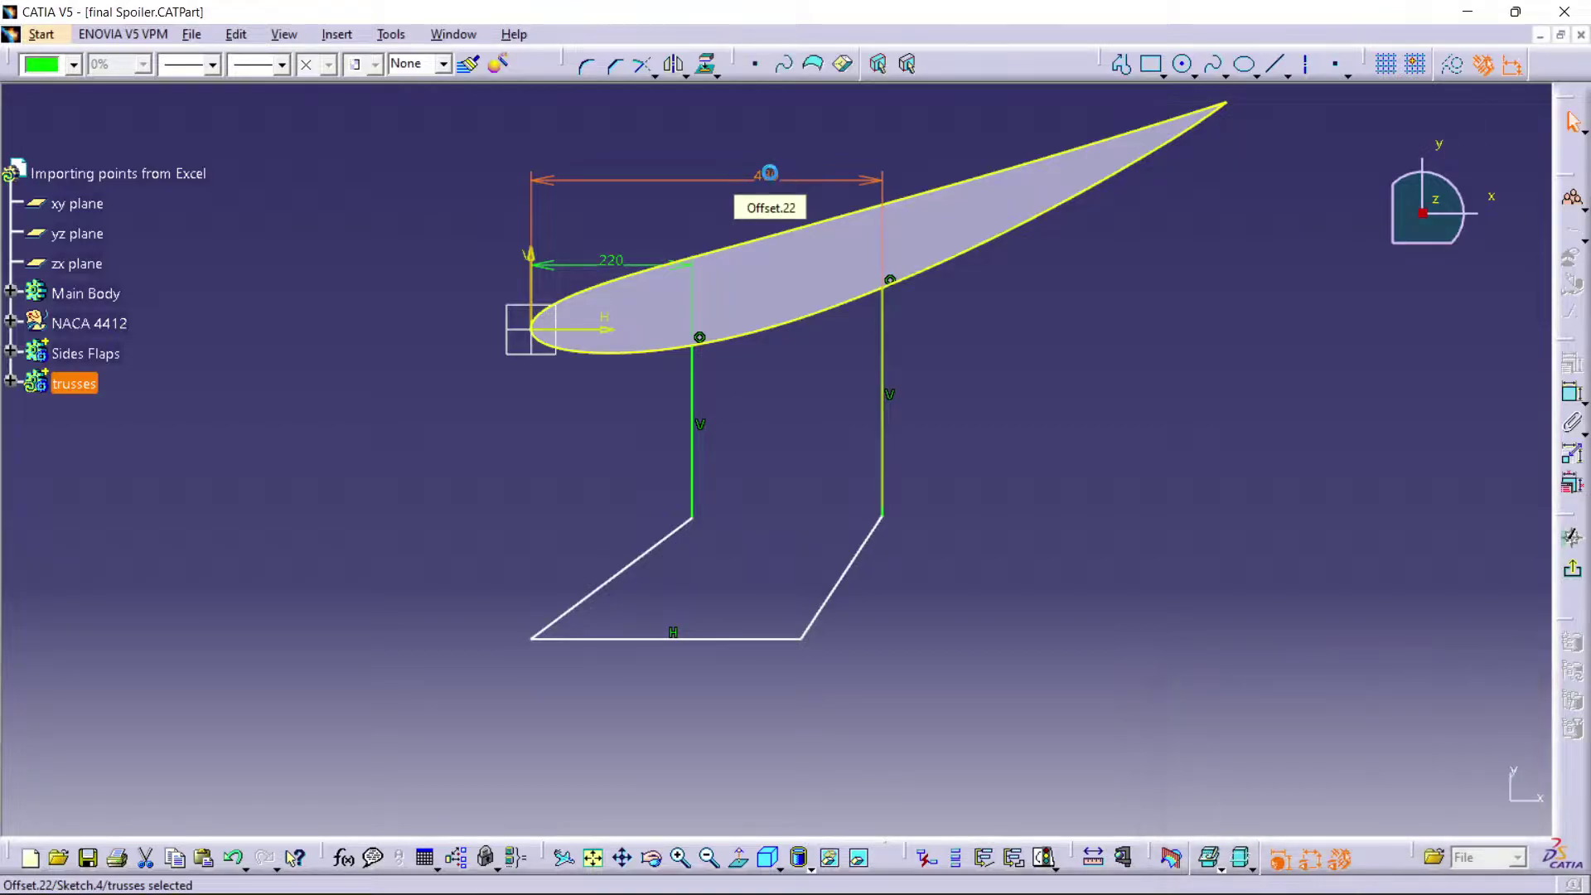
left_click(1052, 455)
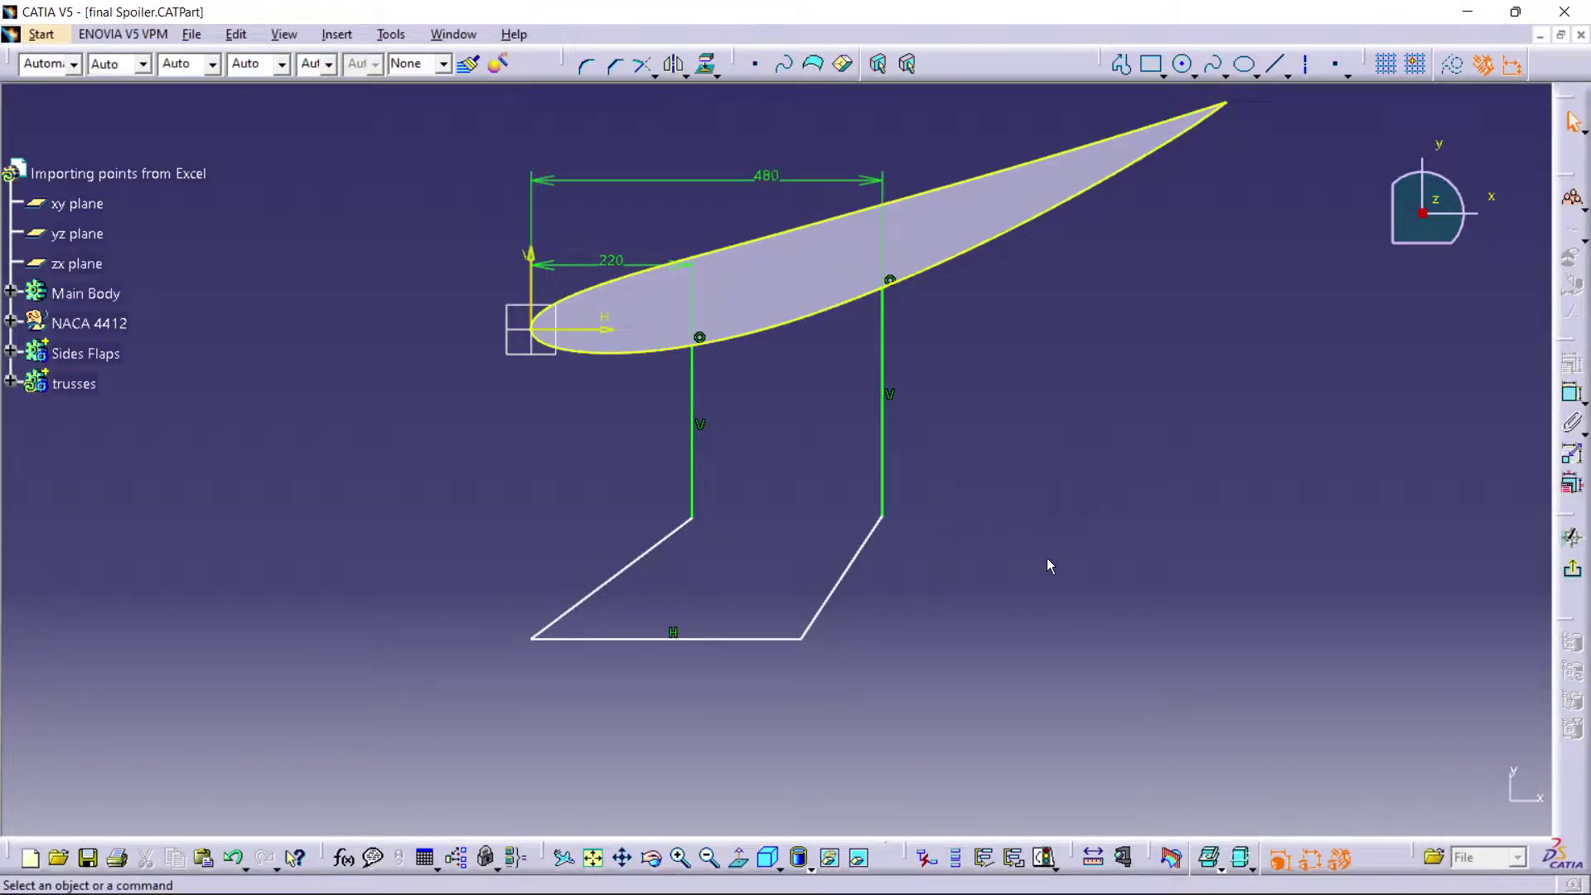
- Dimension the front upright's lower endpoint from the horizontal axis and set the distance to 260 mm
left_click(593, 335)
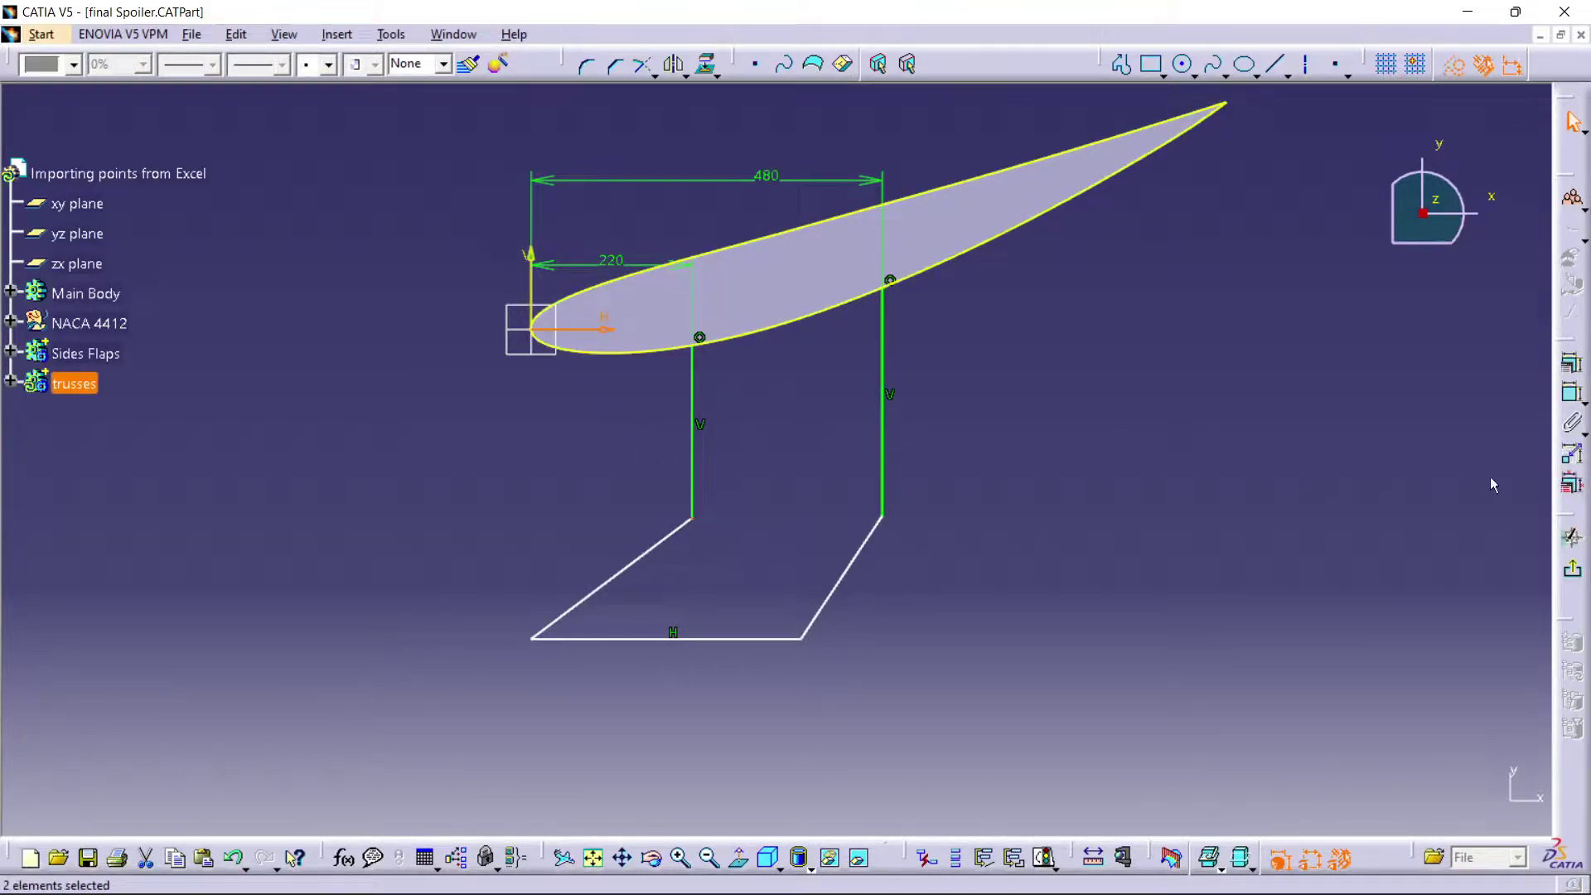
left_click(1572, 421)
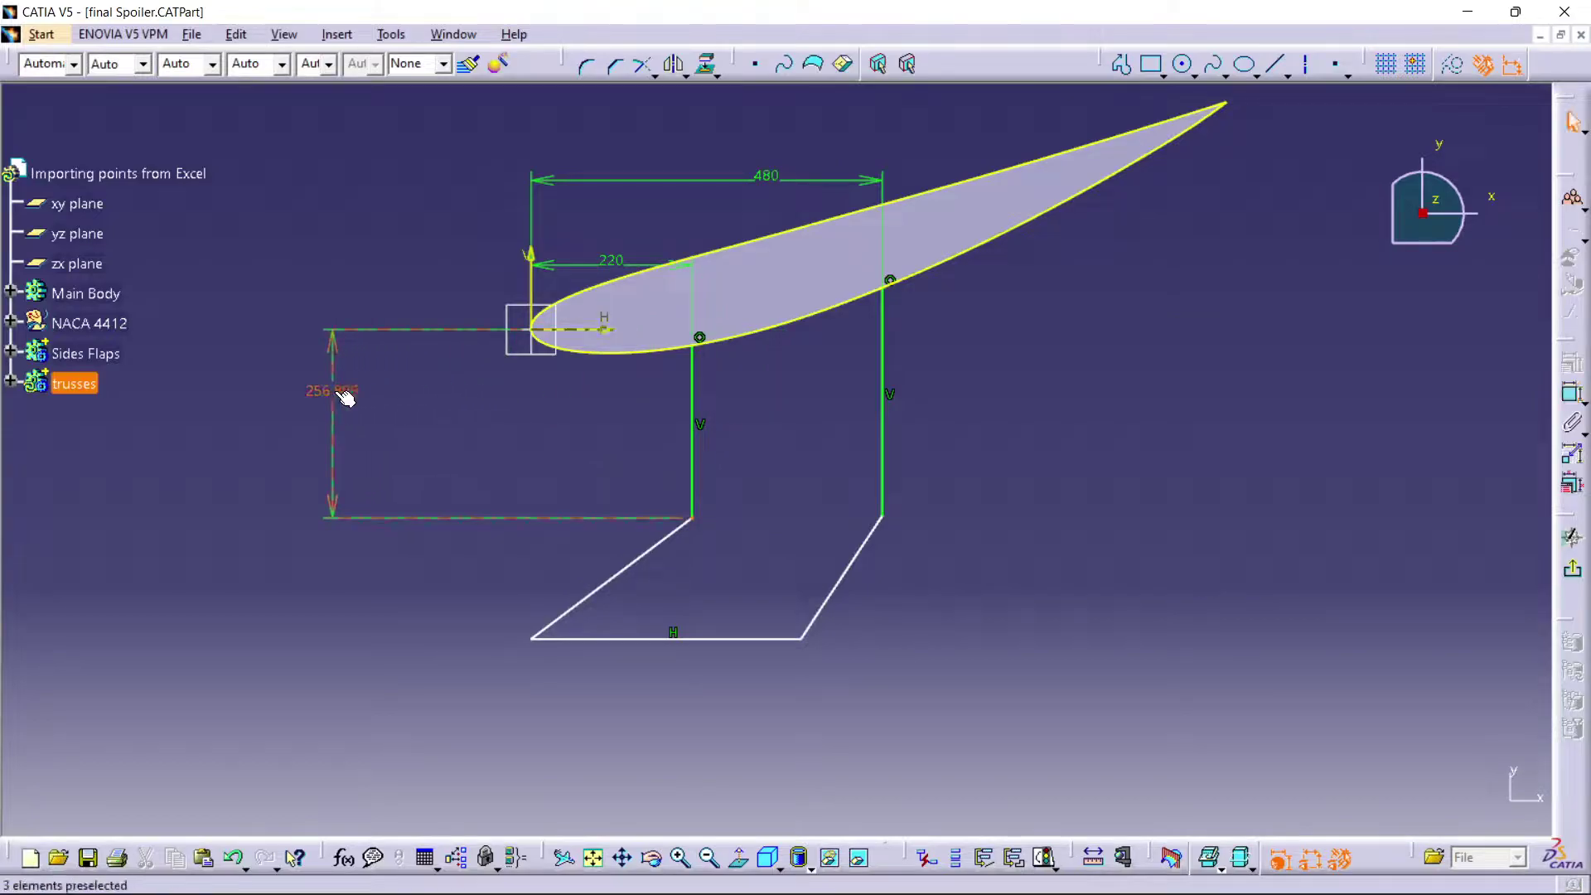
left_click(344, 397)
double_click(348, 394)
type("260")
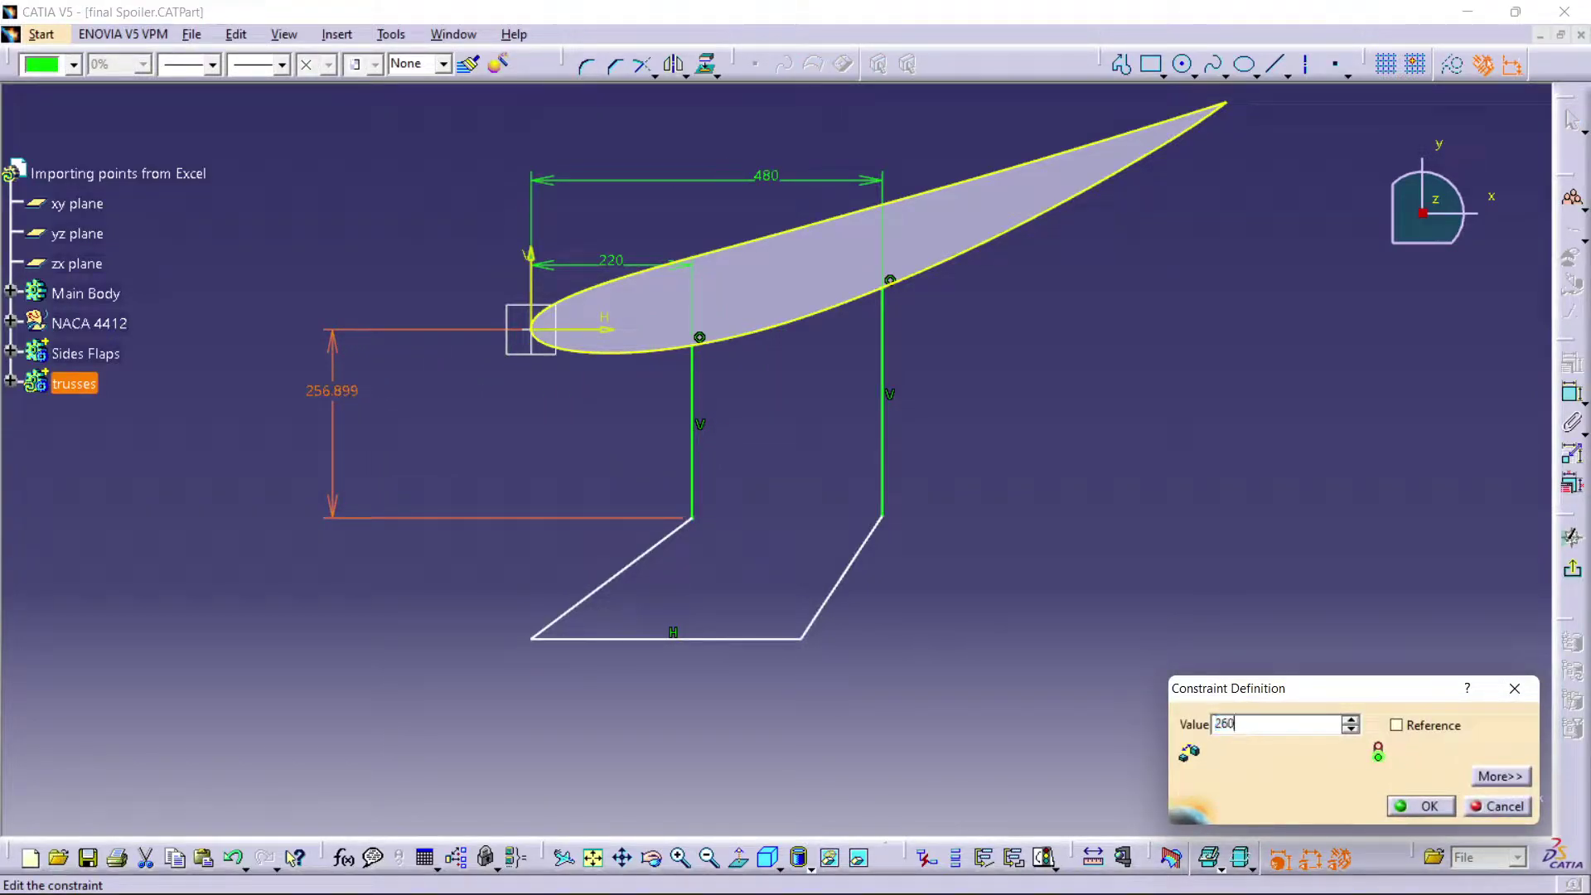
key("Return")
left_click(1028, 482)
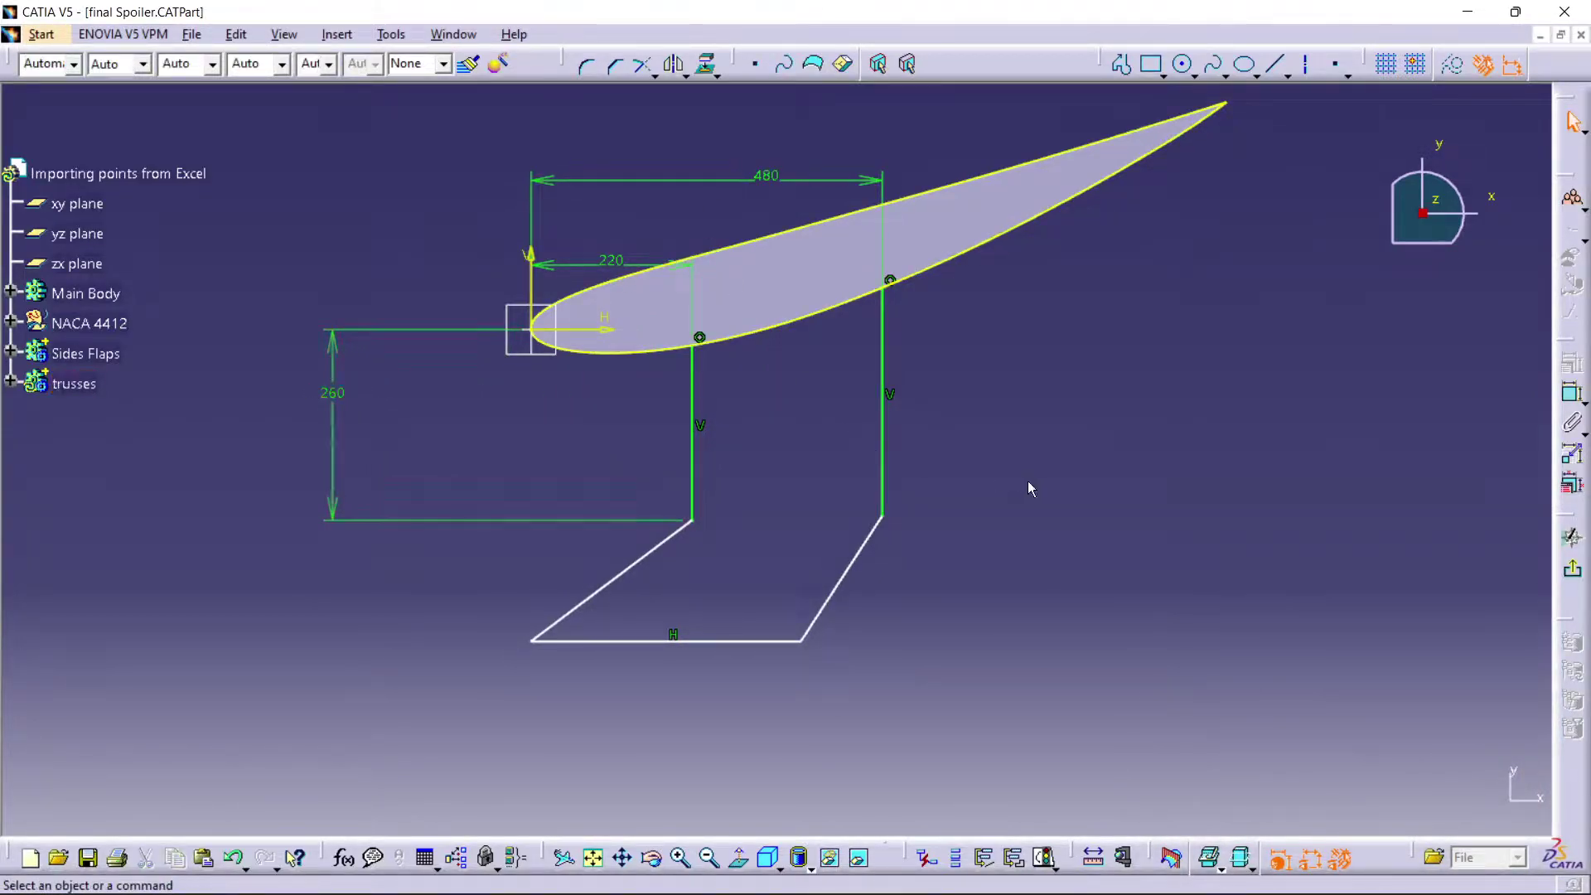
- Dimension the rear upright's lower endpoint from the horizontal axis and set the distance to 260 mm
left_click(883, 517)
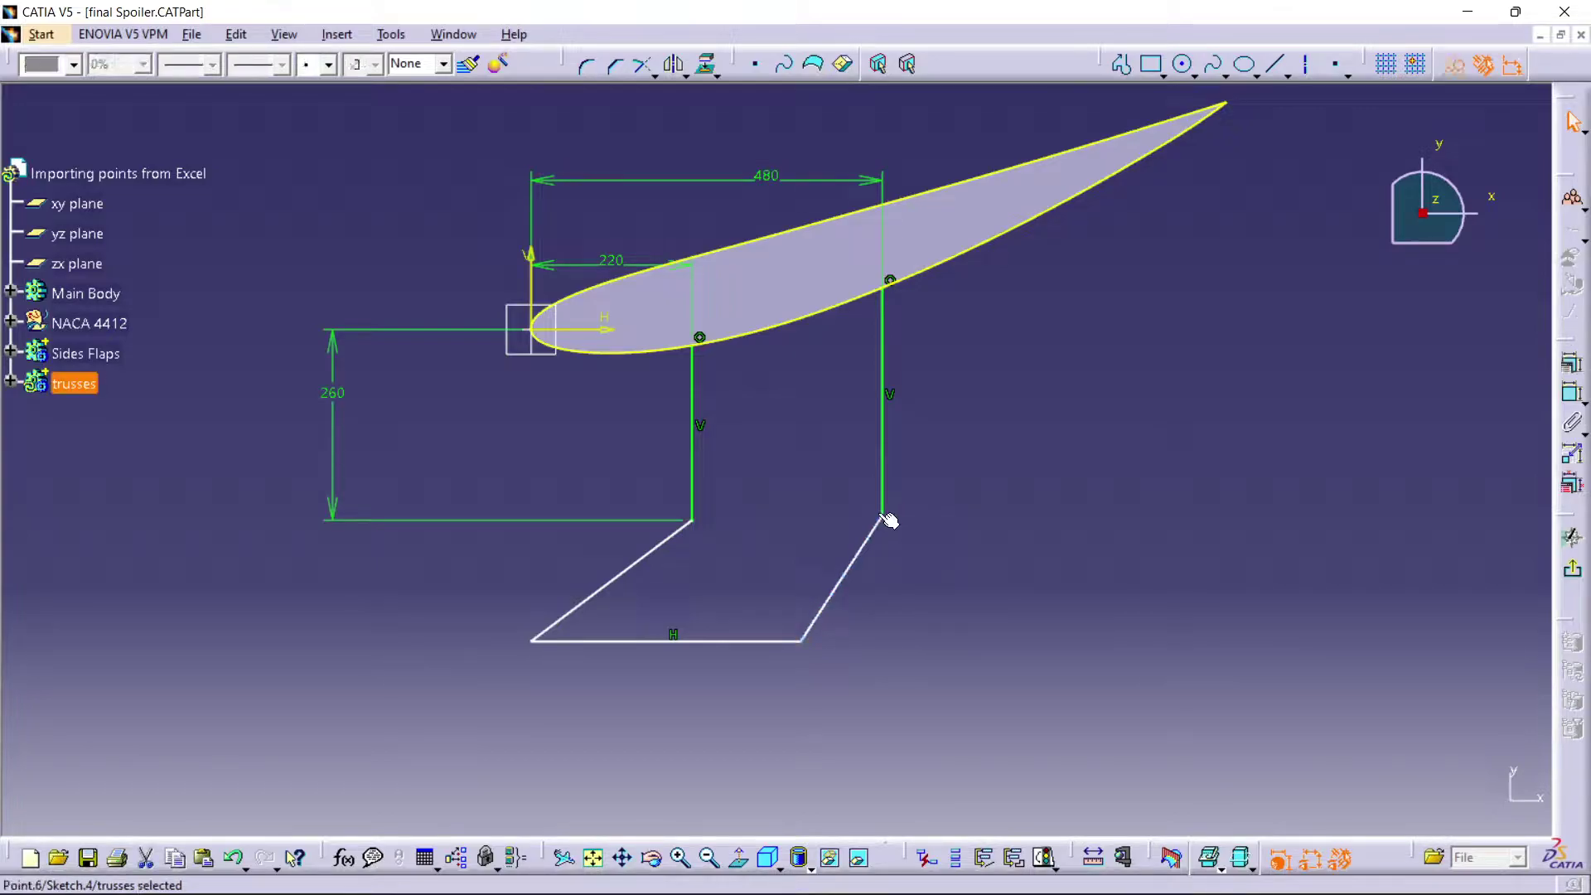
left_click(547, 345, "ctrl")
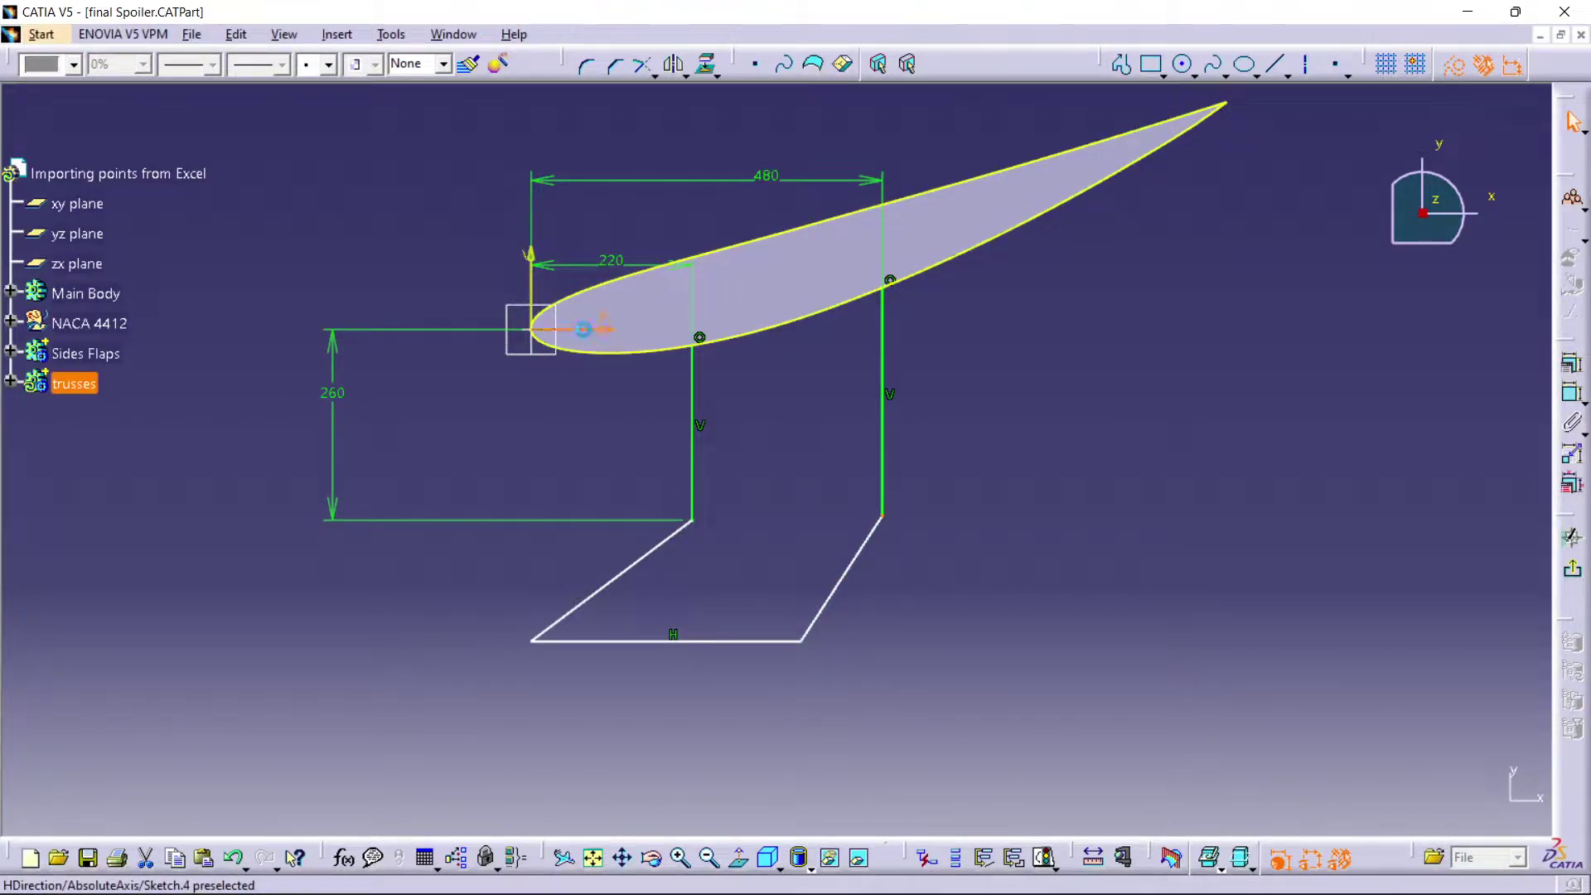
left_click(1572, 393)
left_click(1094, 414)
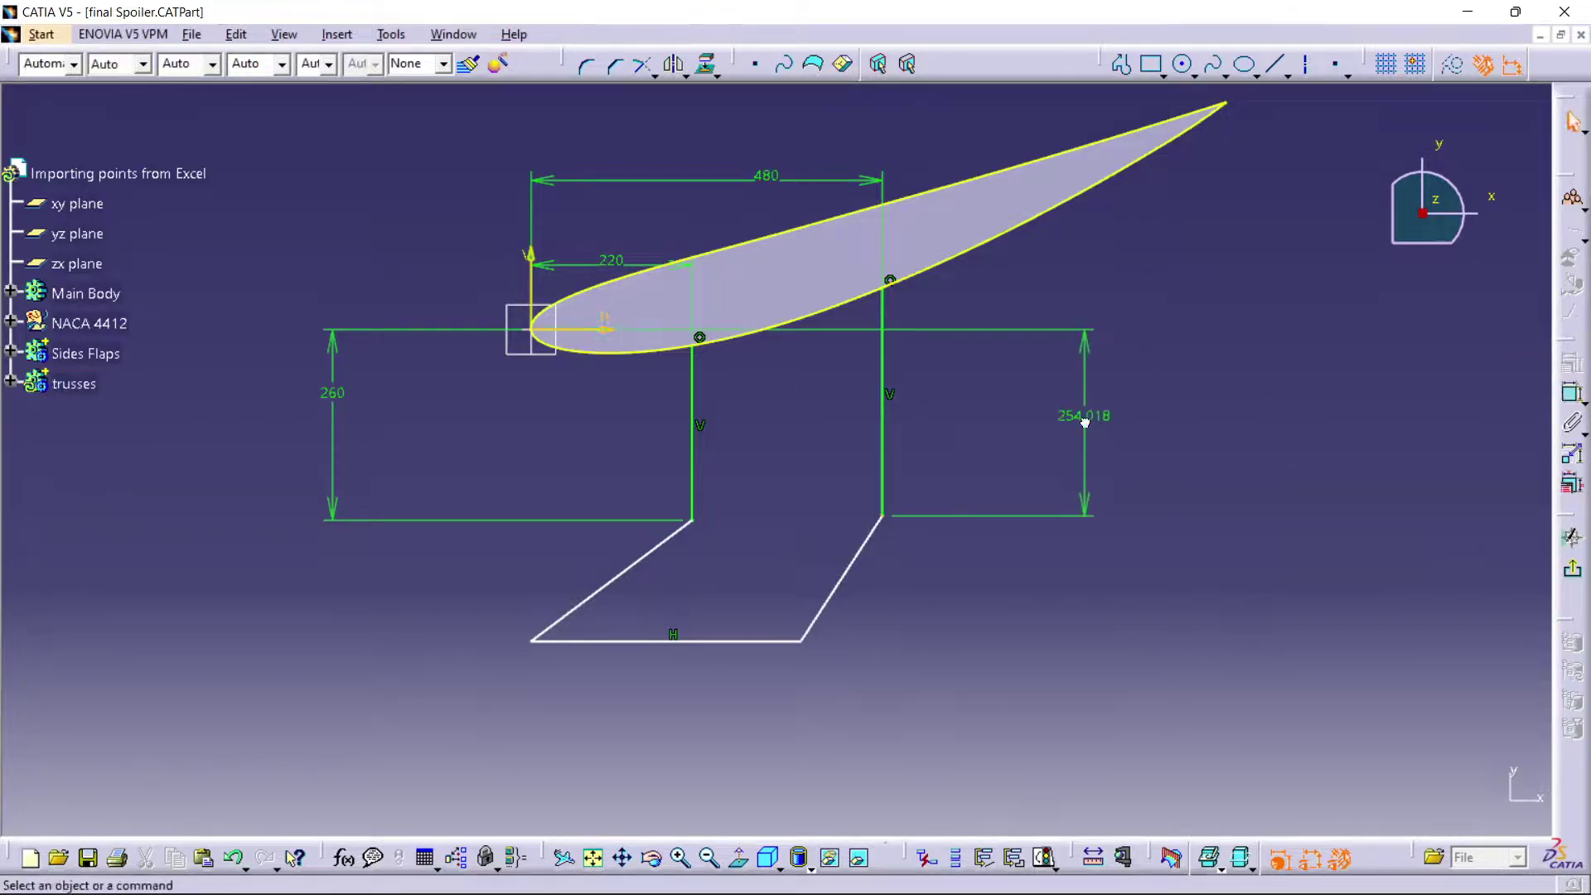
double_click(1093, 414)
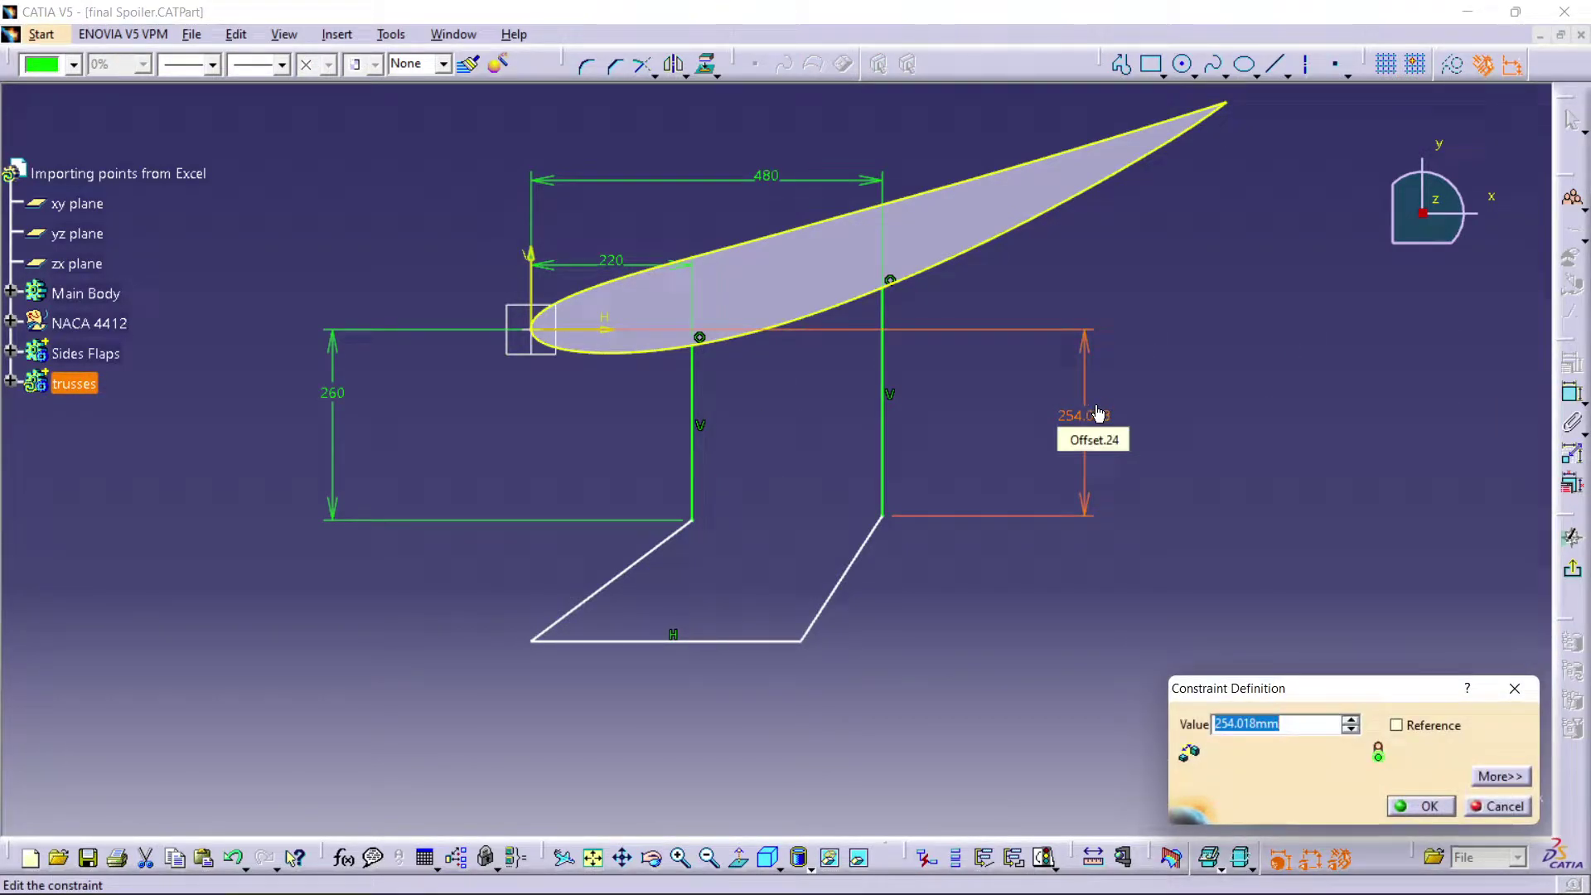
type("260")
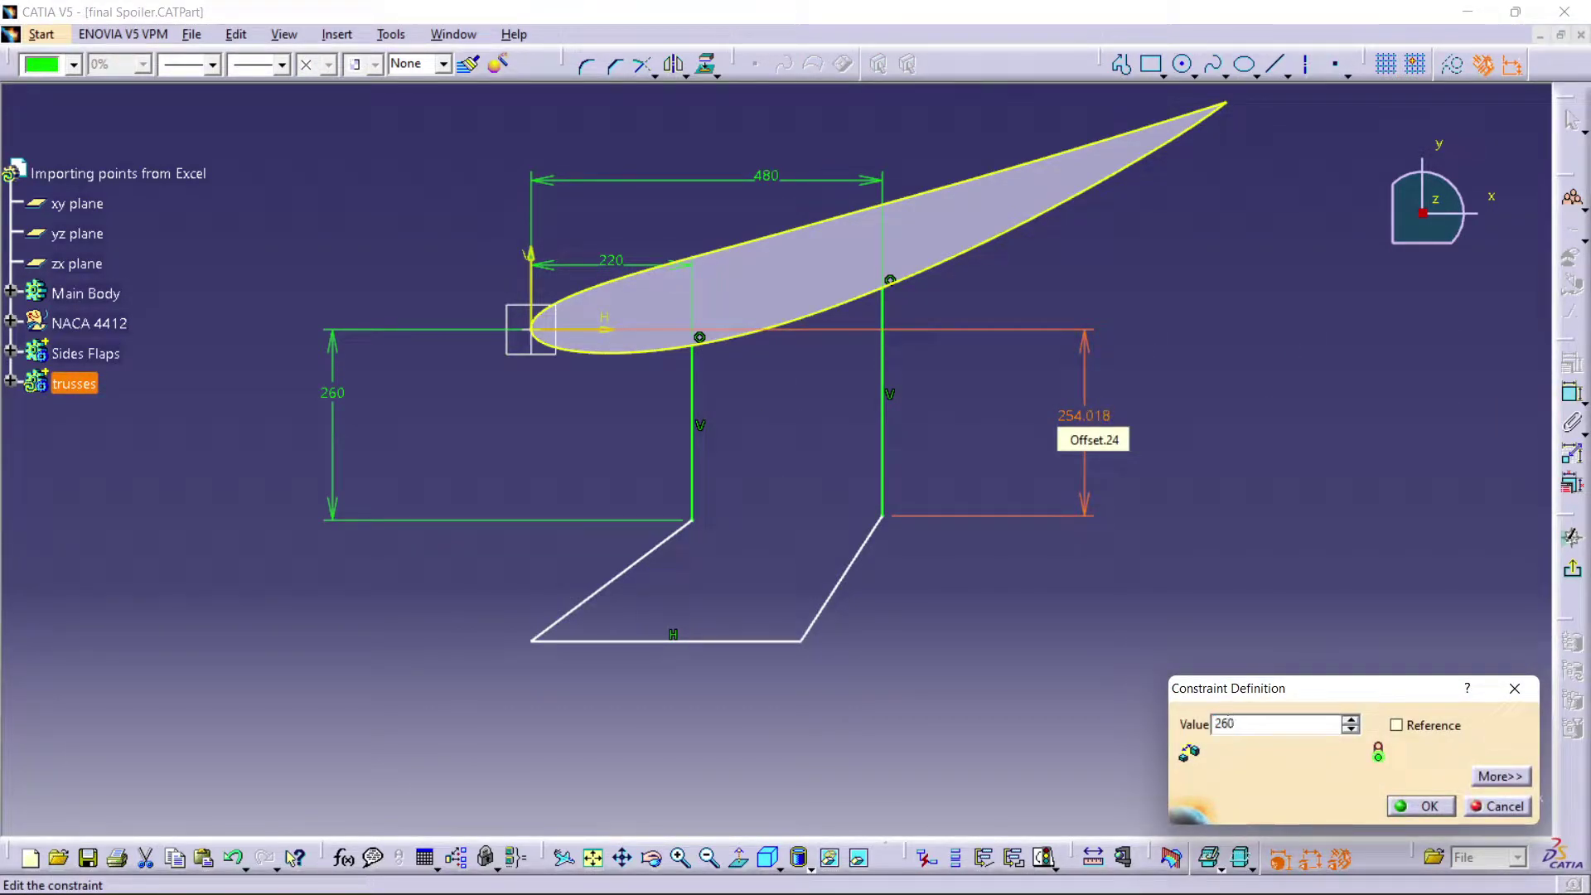
key("Return")
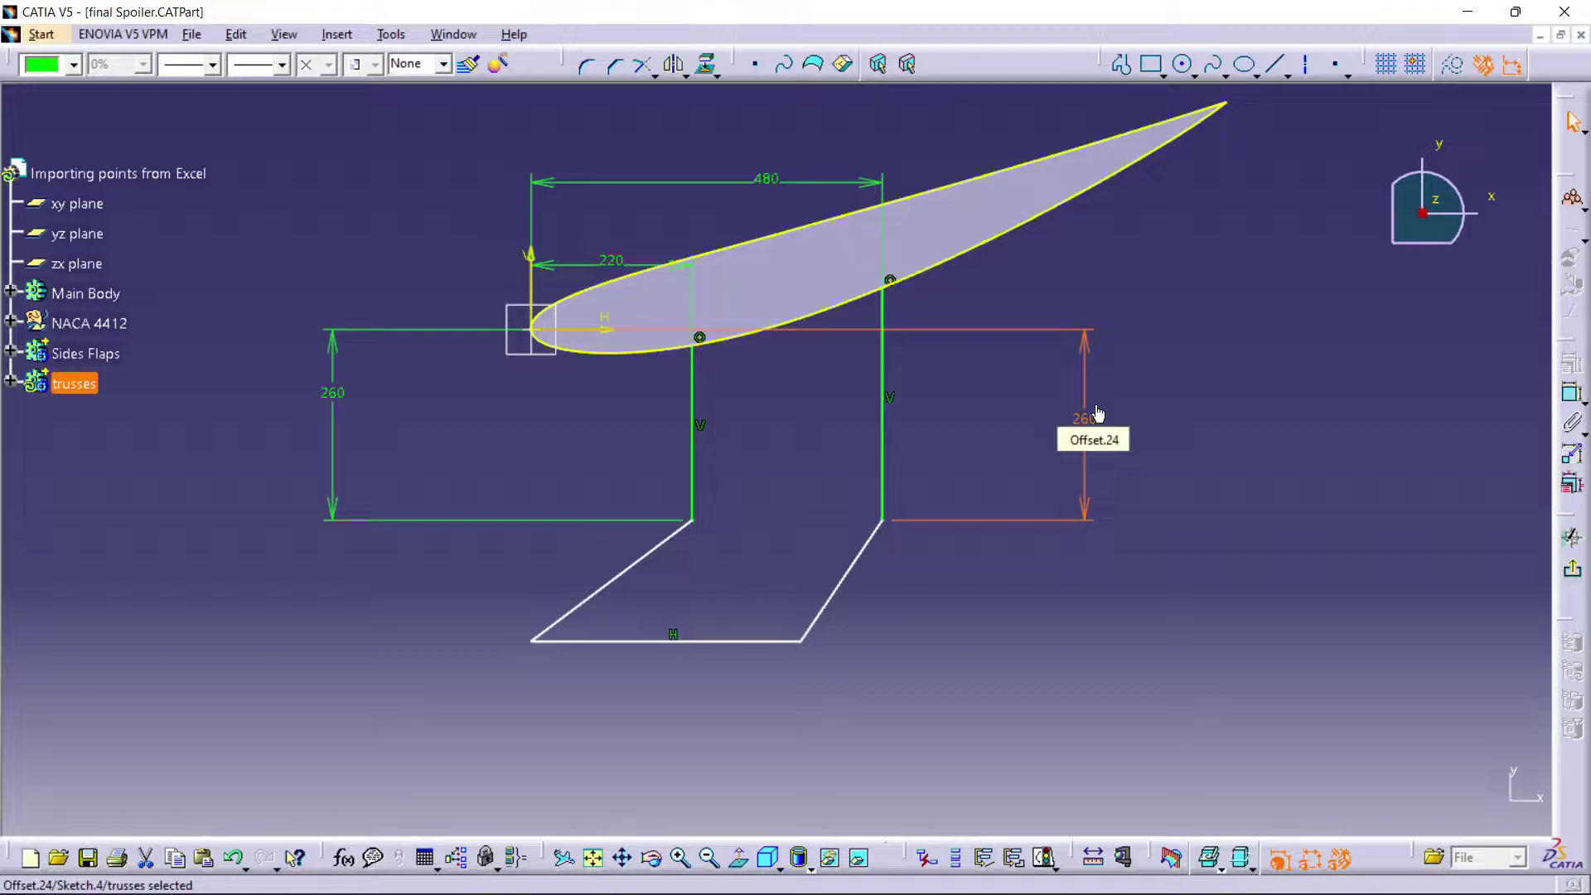
left_click(1001, 625)
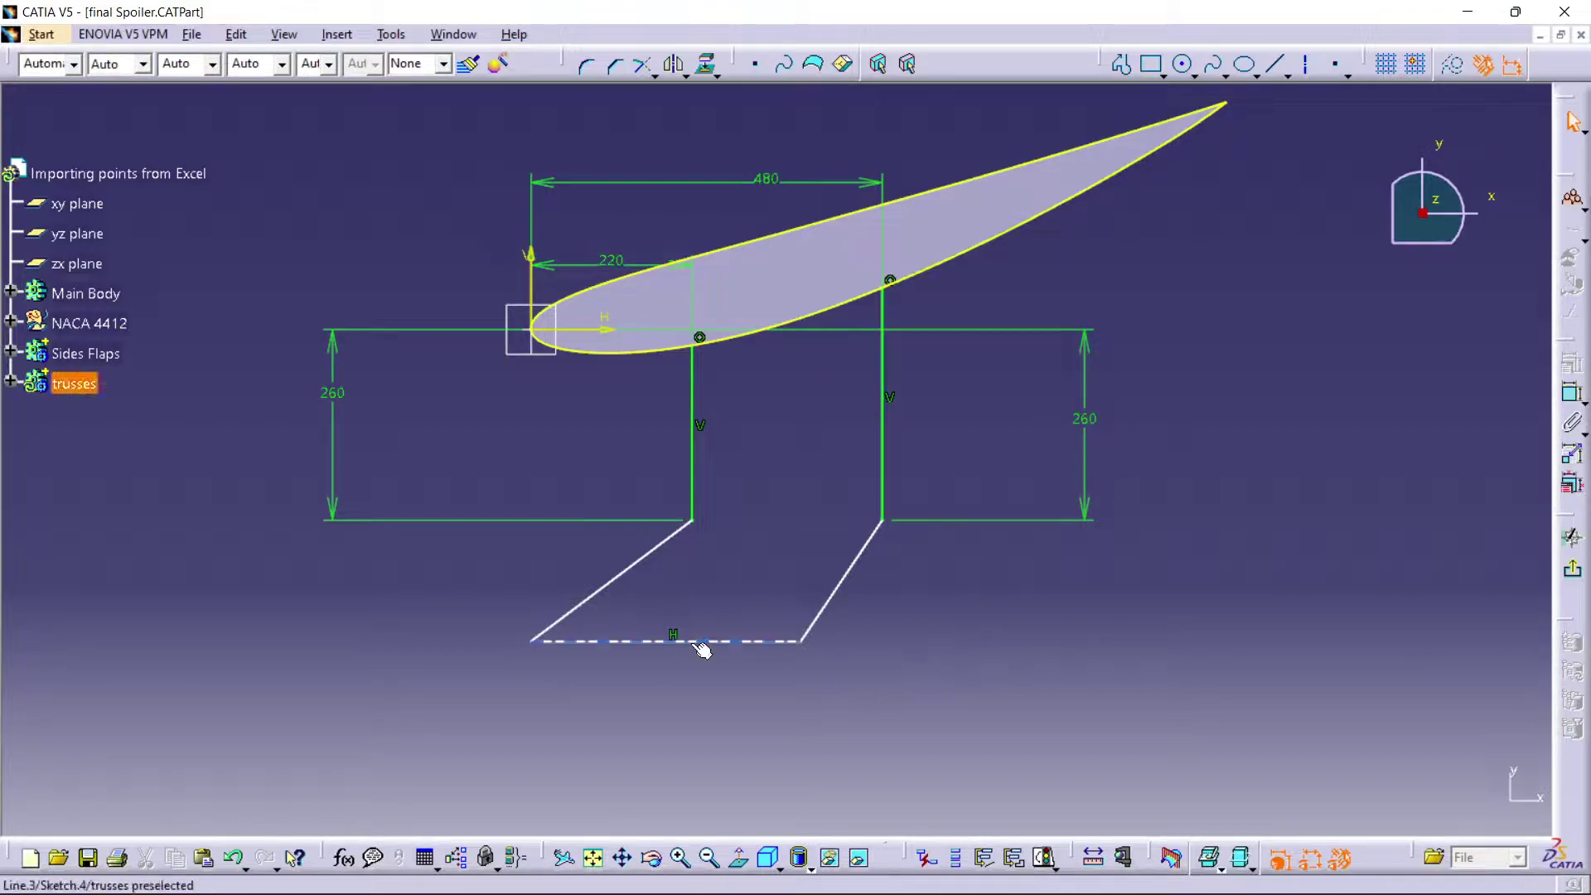
- Dimension the profile's bottom line from the sketch's horizontal axis and set the distance to 450 mm
left_click(660, 652)
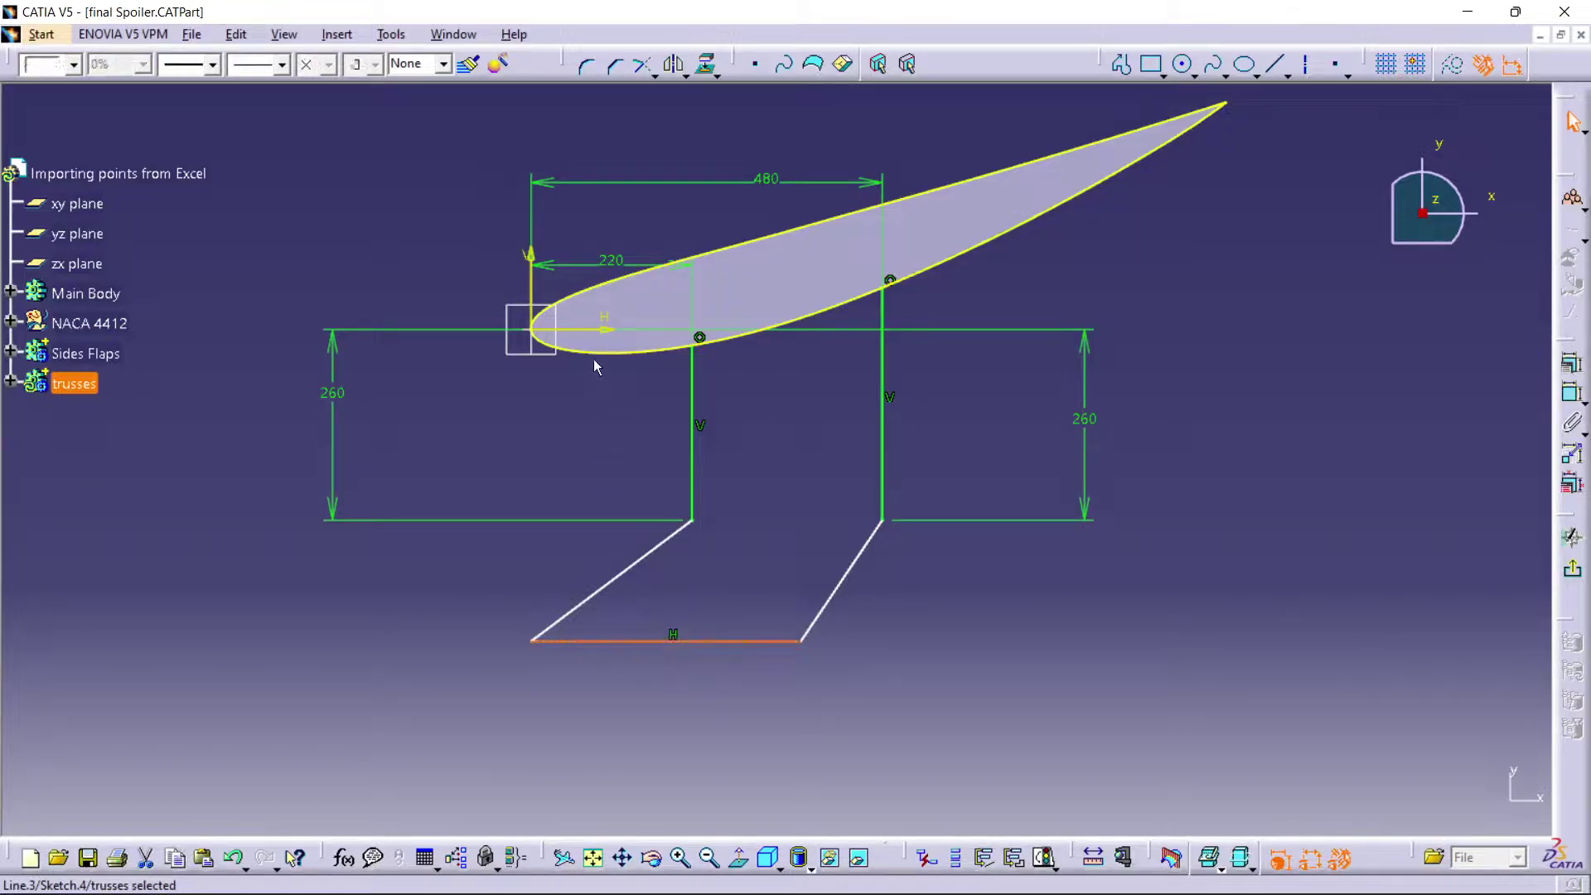
left_click(634, 336, "ctrl")
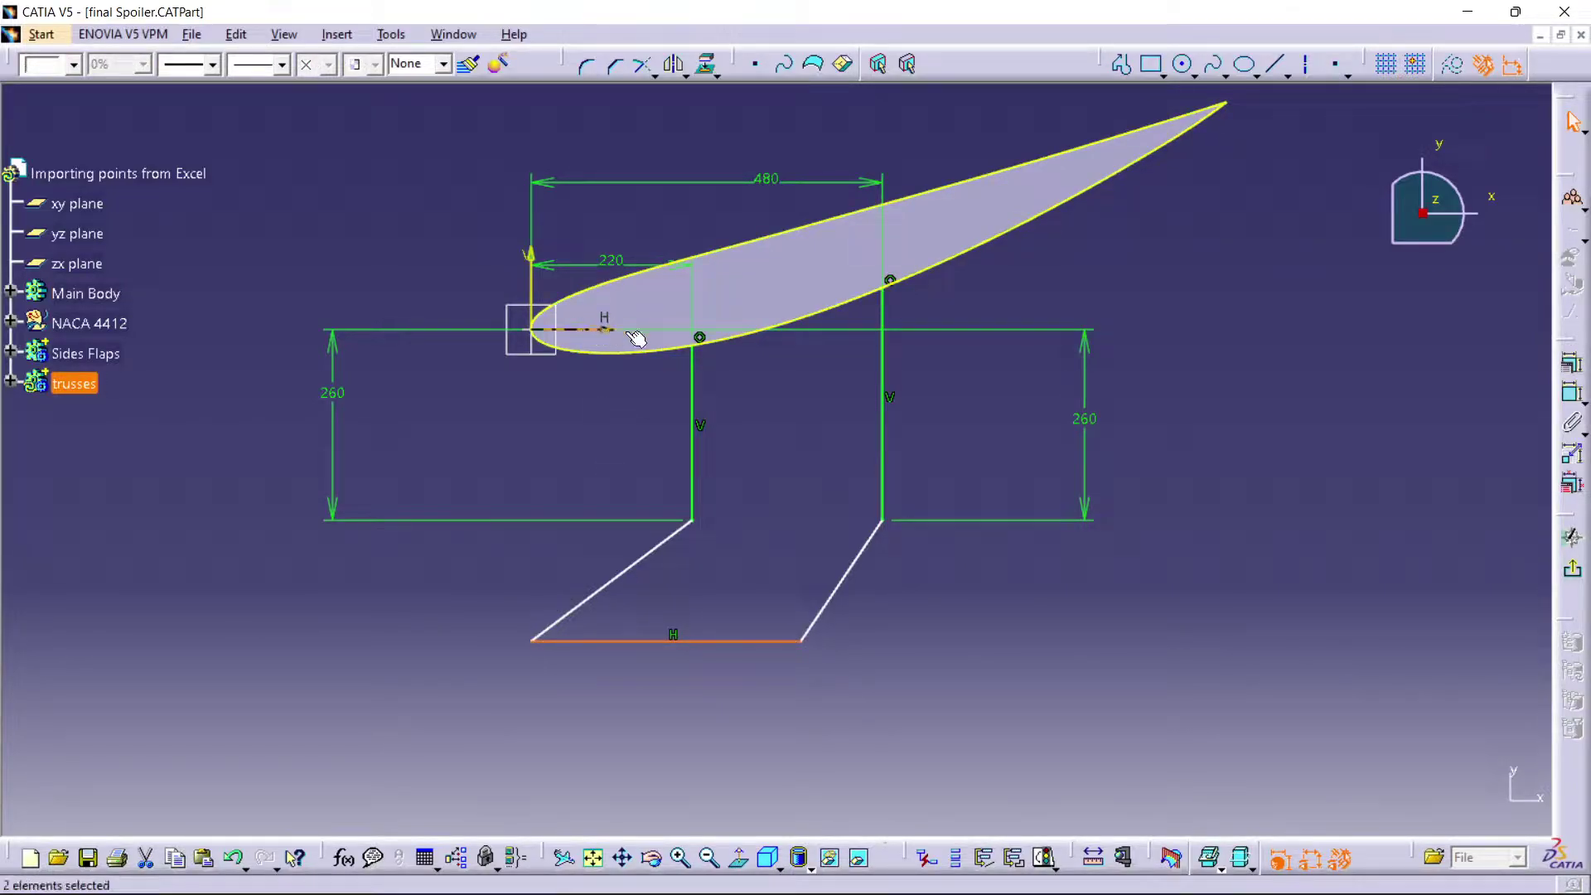
left_click(1572, 393)
left_click(236, 468)
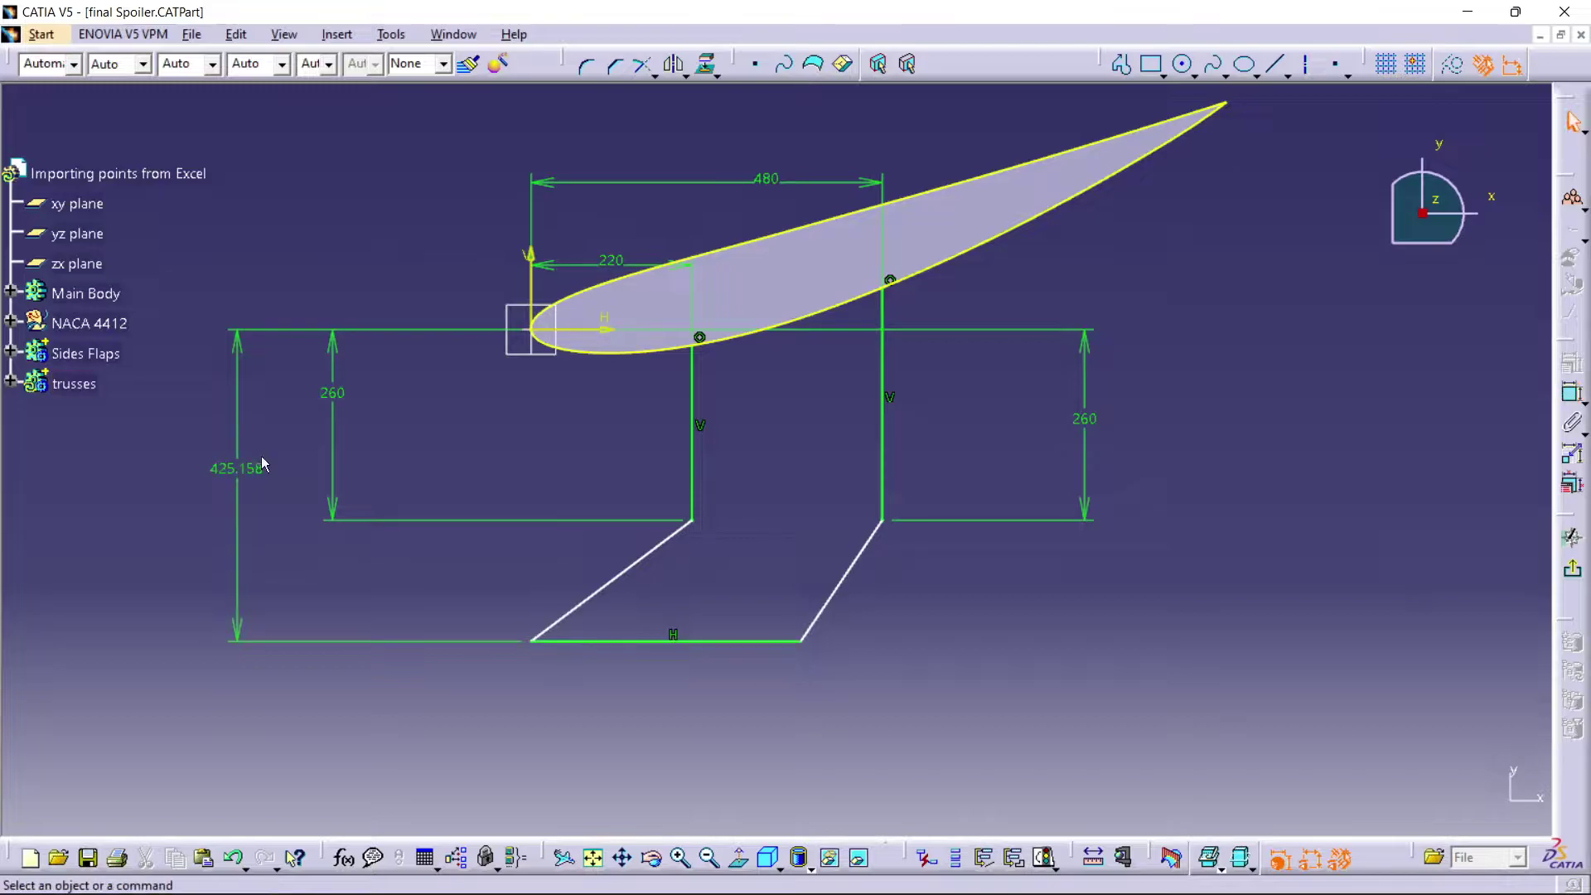
double_click(252, 469)
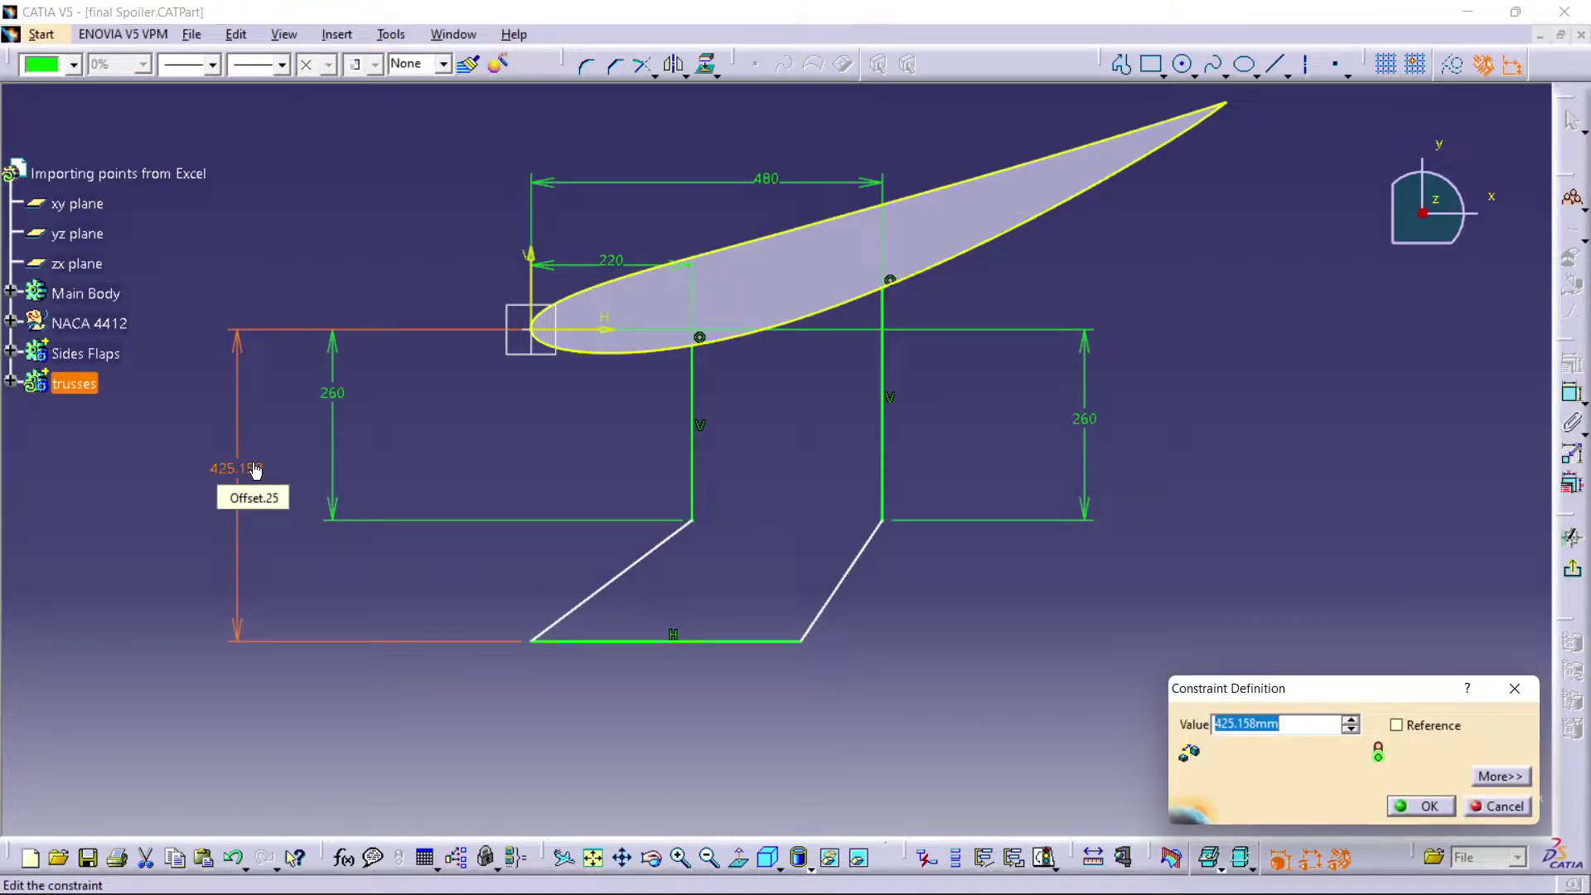
type("450")
key("Return")
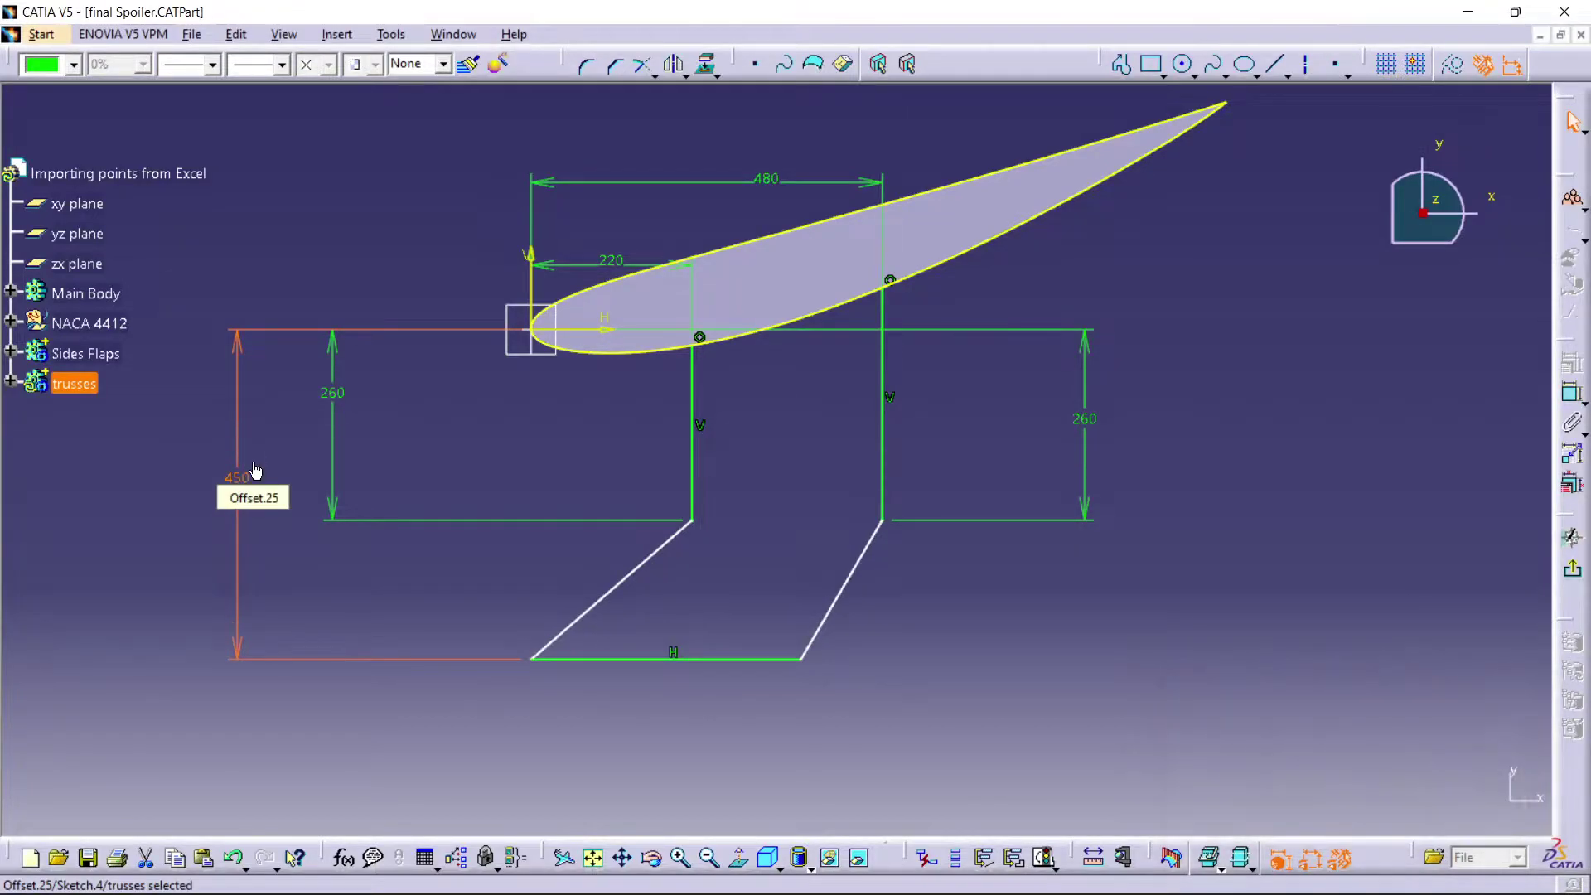
left_click(911, 651)
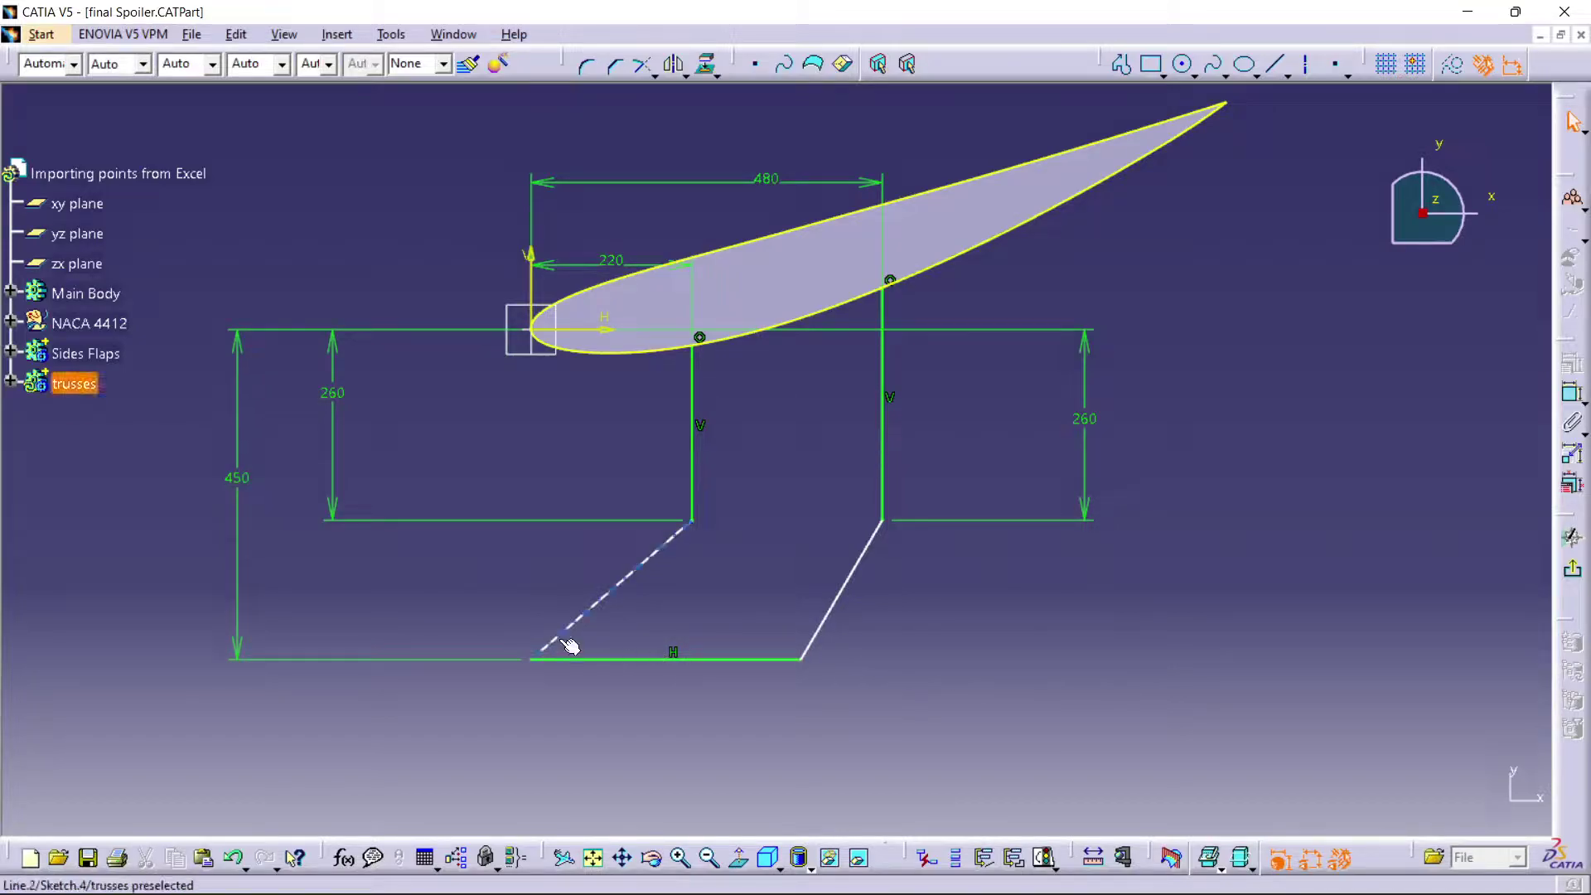
- Shift the profile's bottom line slightly rearward, dimension its length and set it to 400 mm
mouse_move(759, 660)
left_mouse_down()
mouse_move(696, 659)
mouse_move(774, 649)
left_mouse_up()
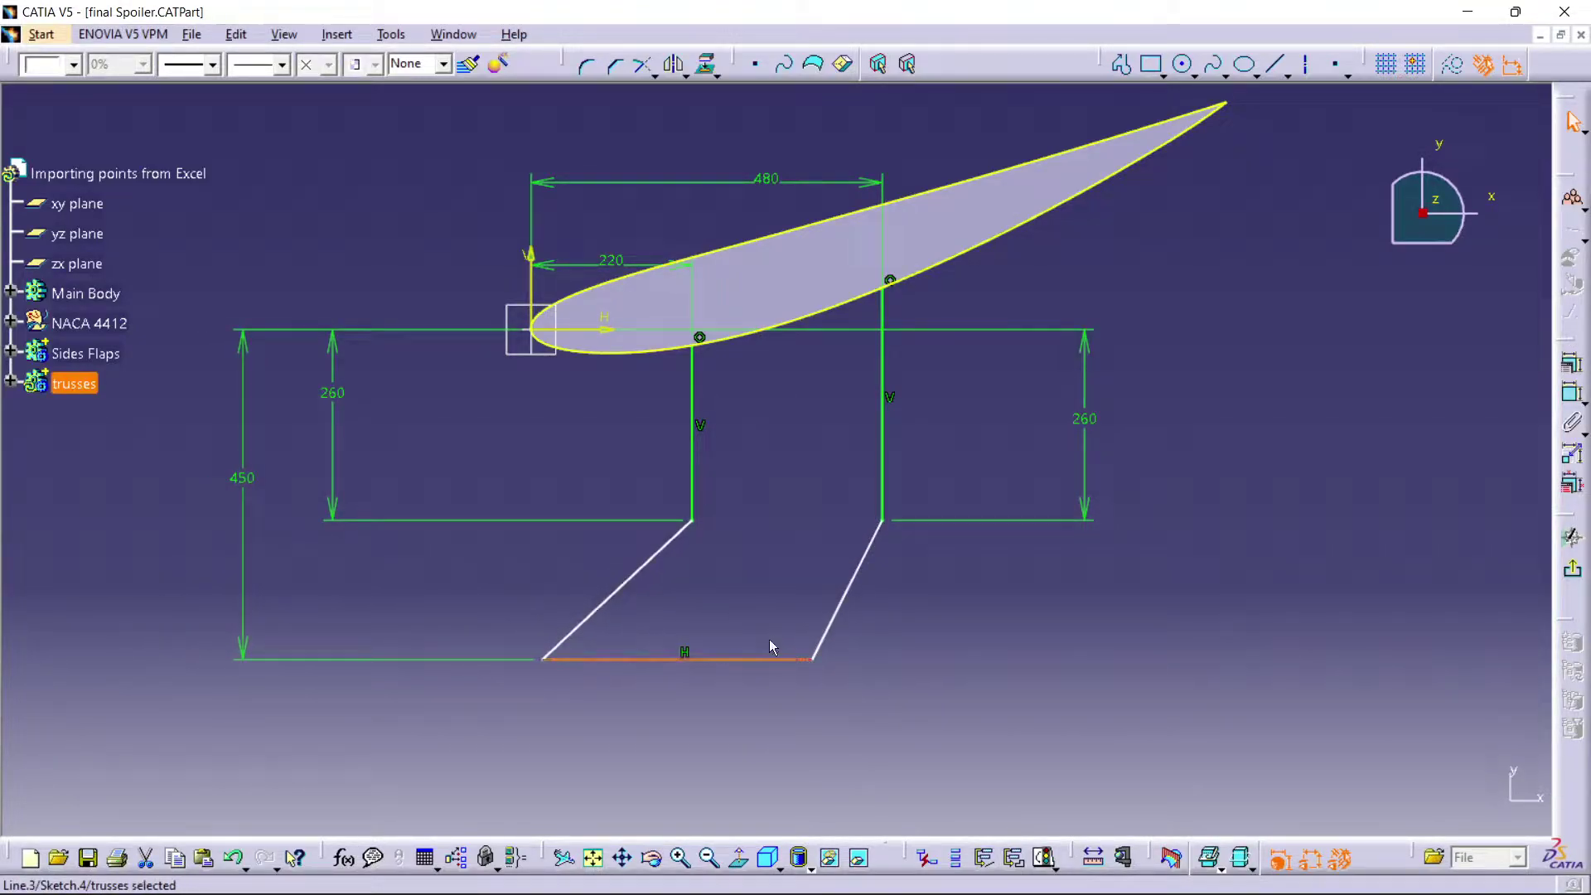
left_click(812, 660)
left_click(1572, 394)
left_click(694, 719)
double_click(675, 720)
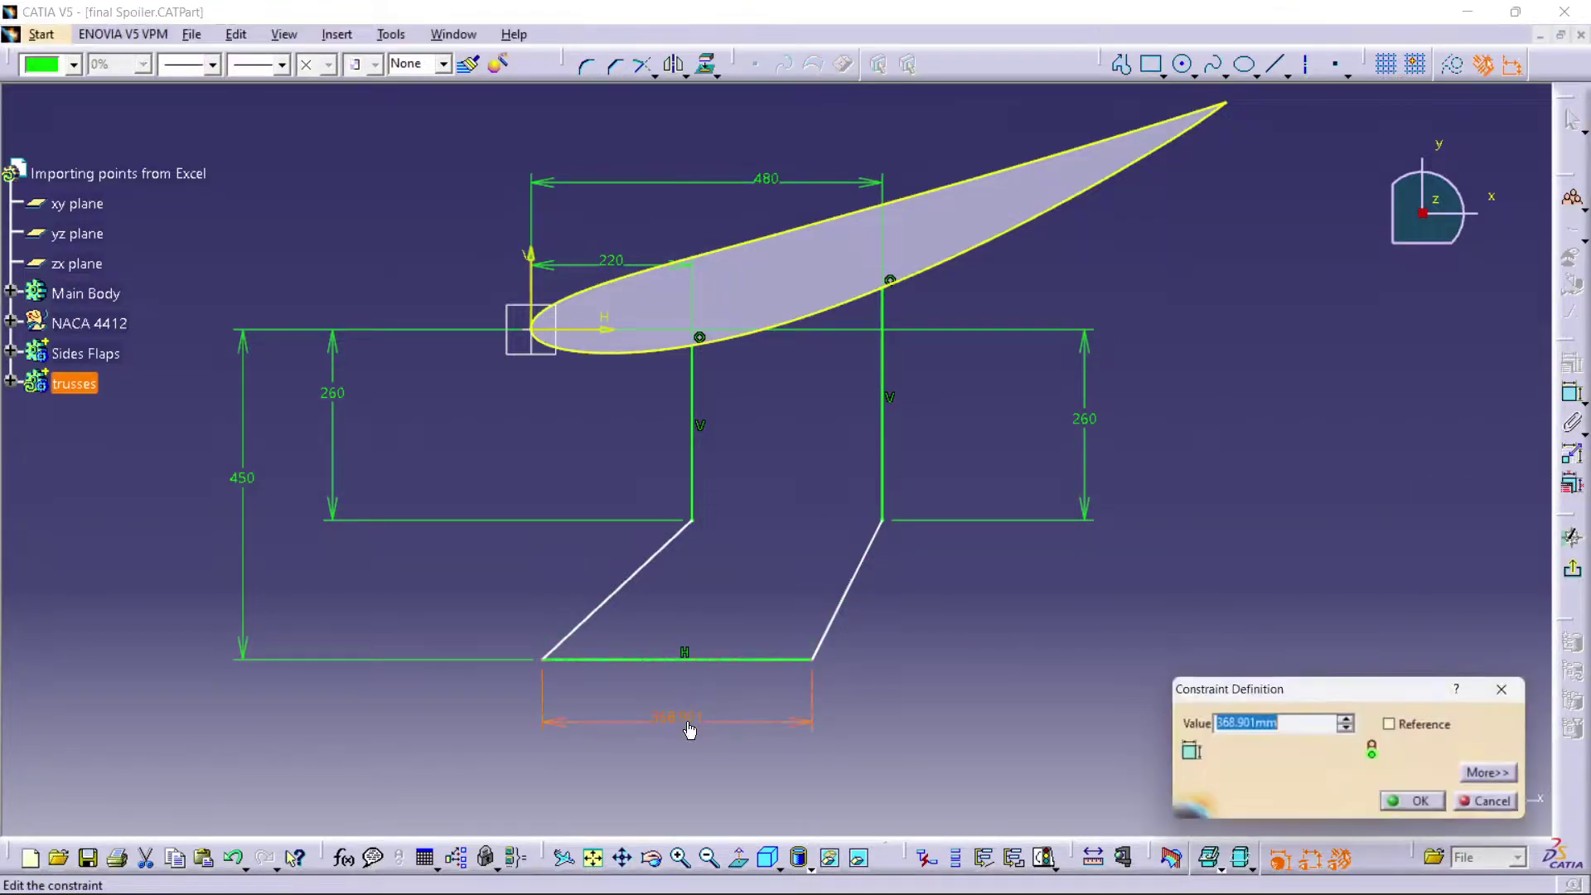
type("400")
key("Return")
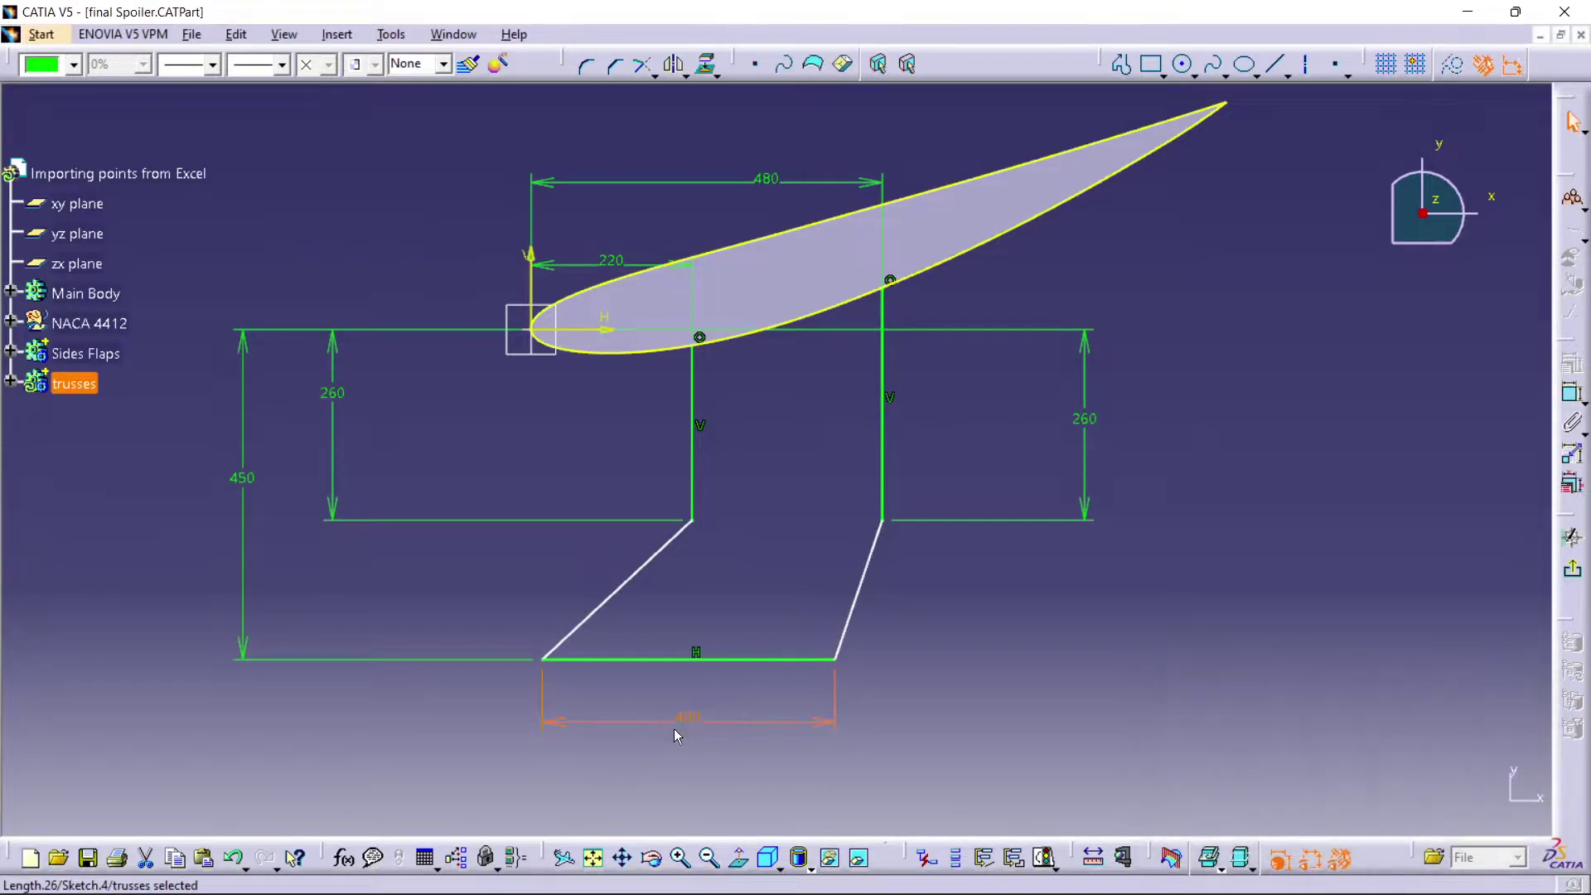
left_click(1004, 683)
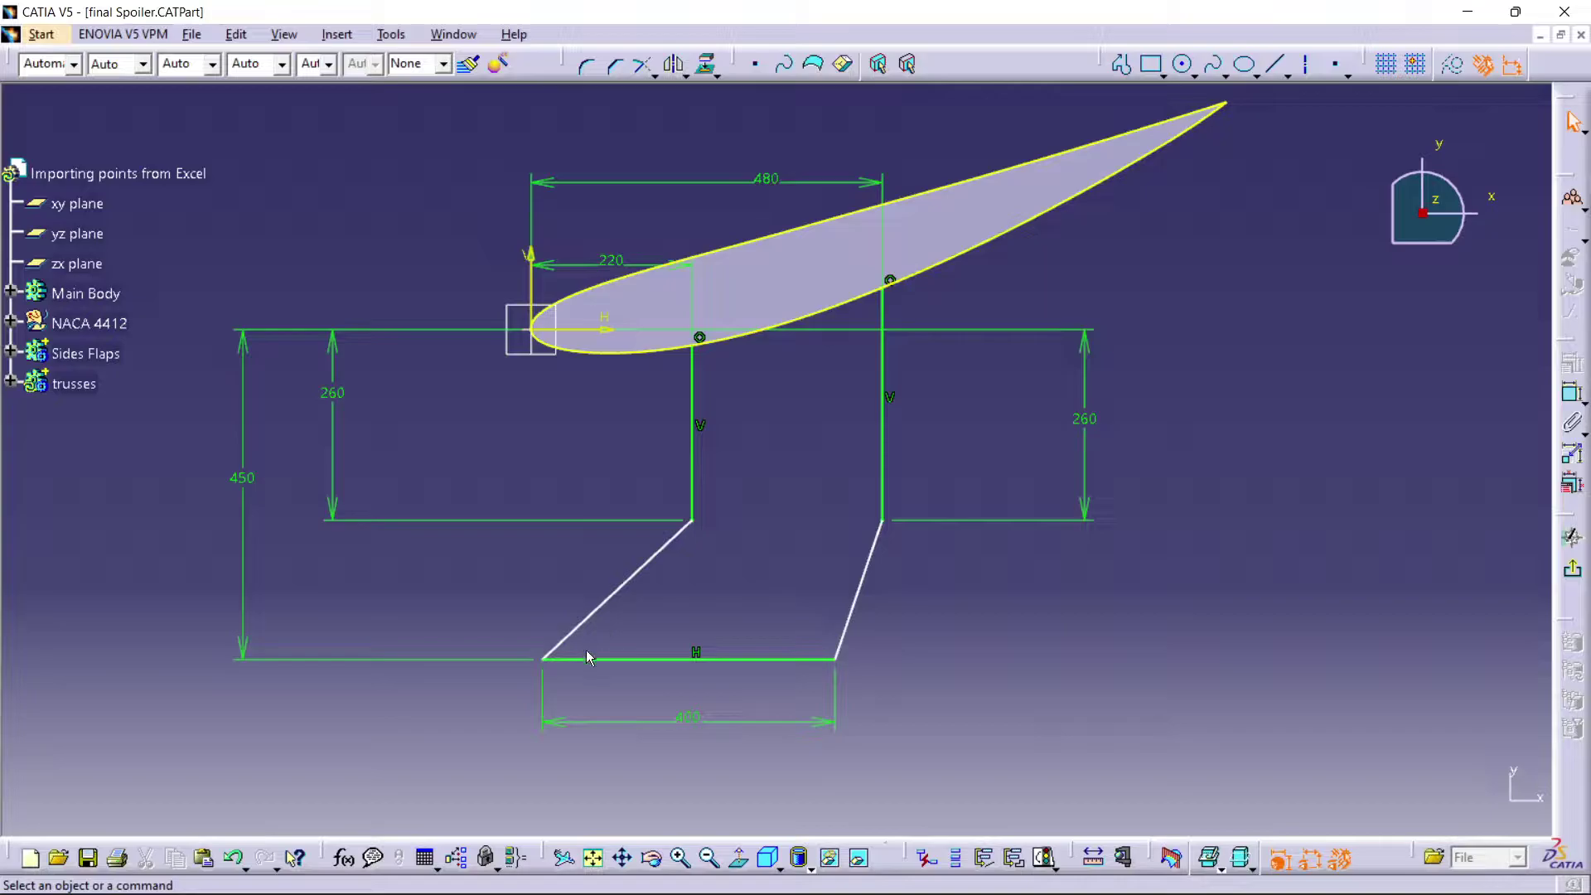
- Dimension the angle between the front slanted line and the bottom line and set it to 45 degrees
left_click(632, 583)
left_click(649, 663, "ctrl")
left_click(1572, 391)
left_click(655, 617)
double_click(661, 623)
type("45")
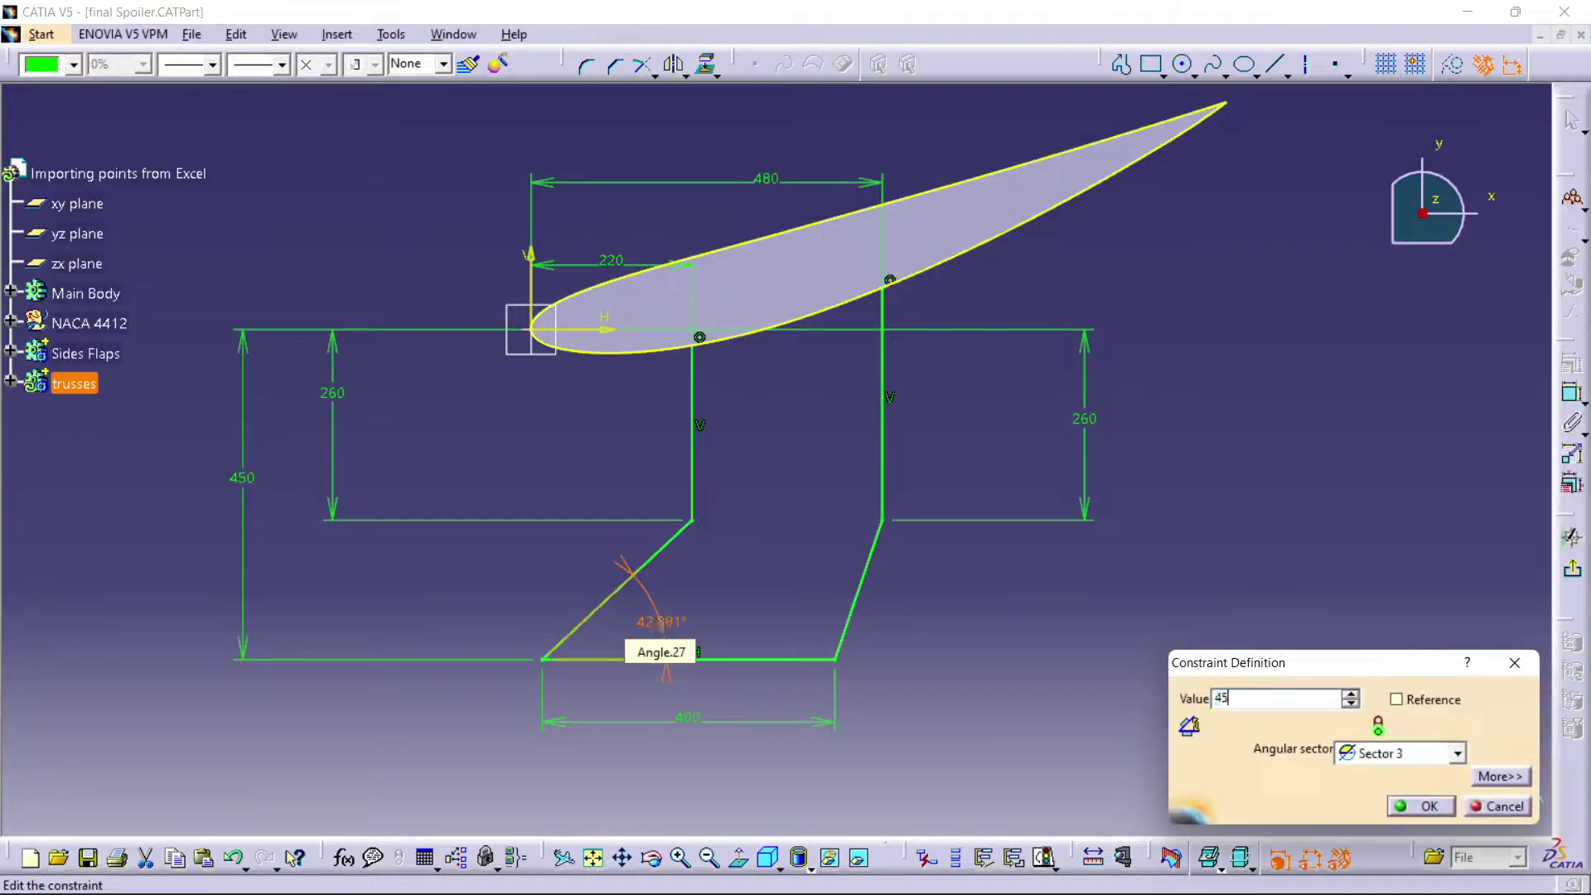
key("Return")
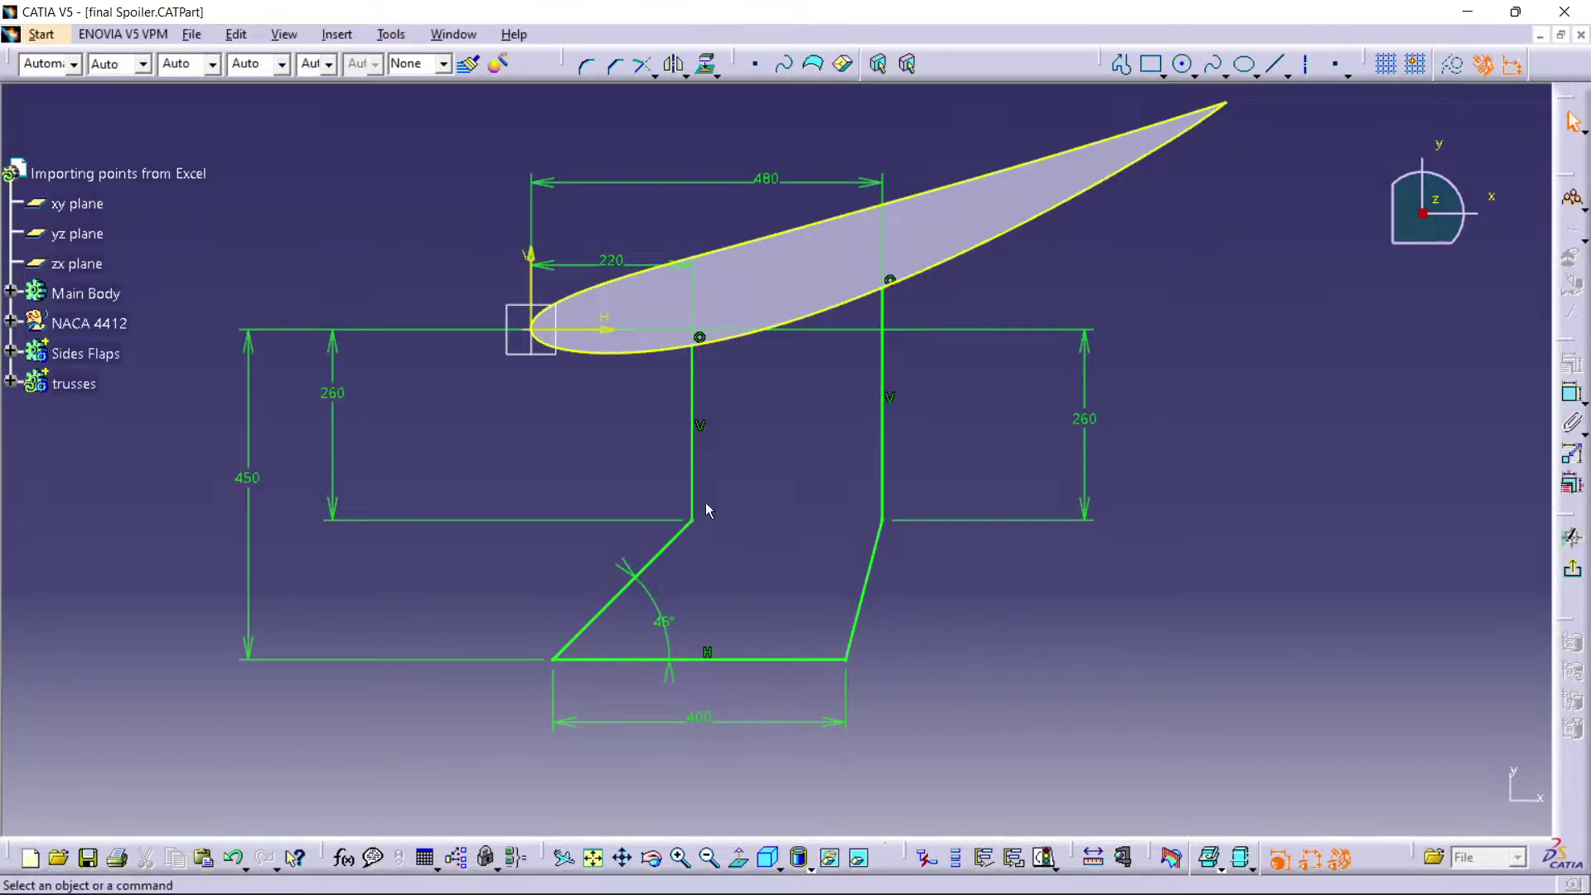
- Trim the projected airfoil outline against the rear and front uprights, keeping only the lower arc between them
mouse_move(786, 446)
middle_mouse_down()
mouse_move(682, 594)
mouse_move(571, 532)
middle_mouse_up()
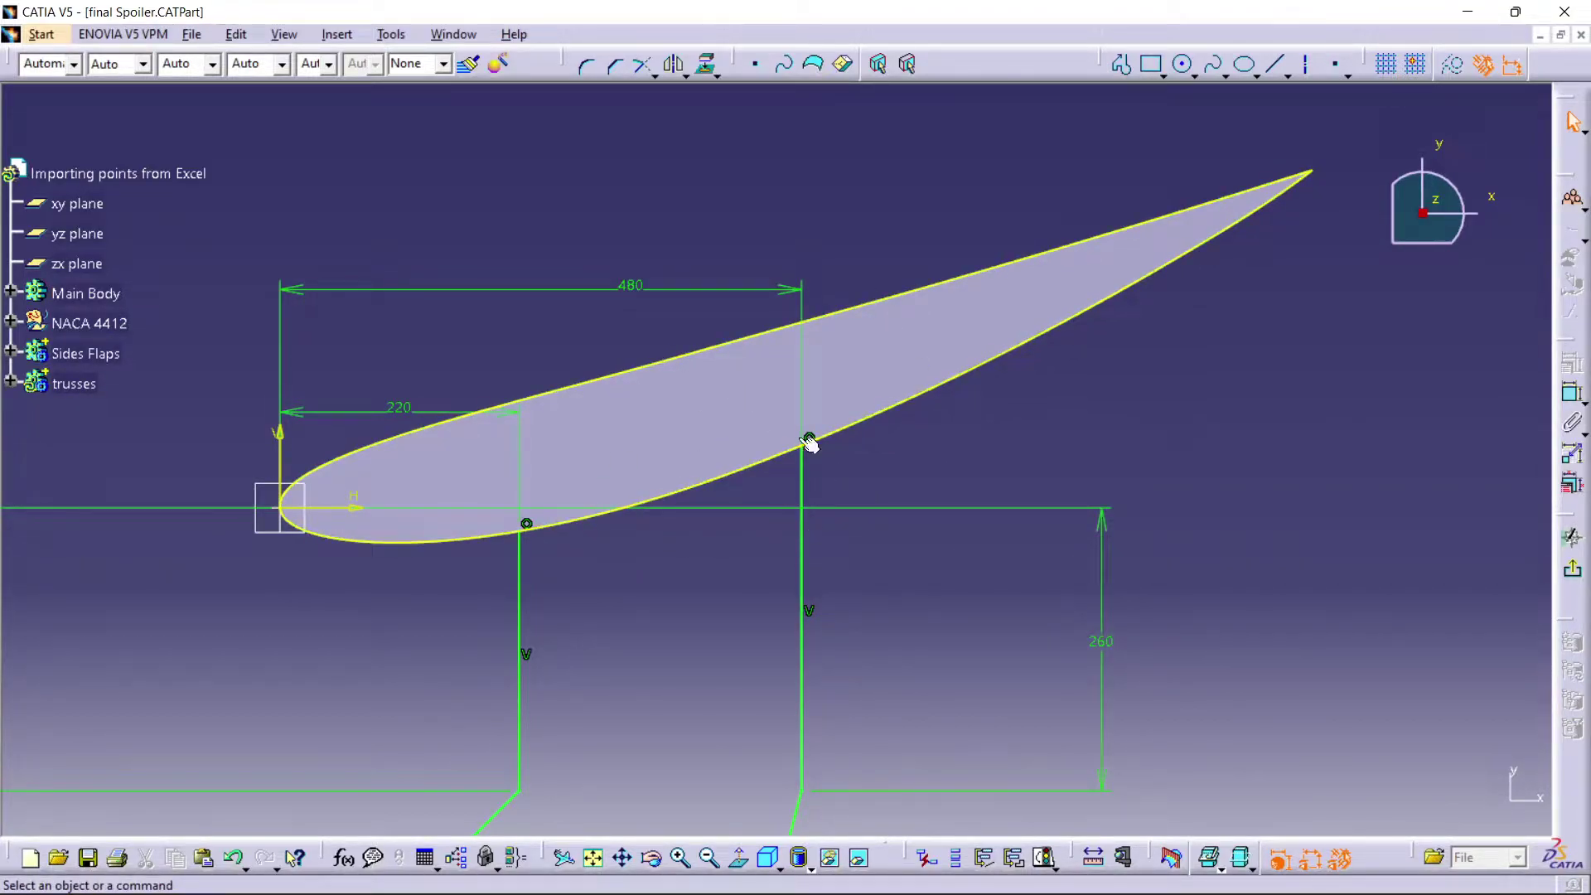
left_click(655, 75)
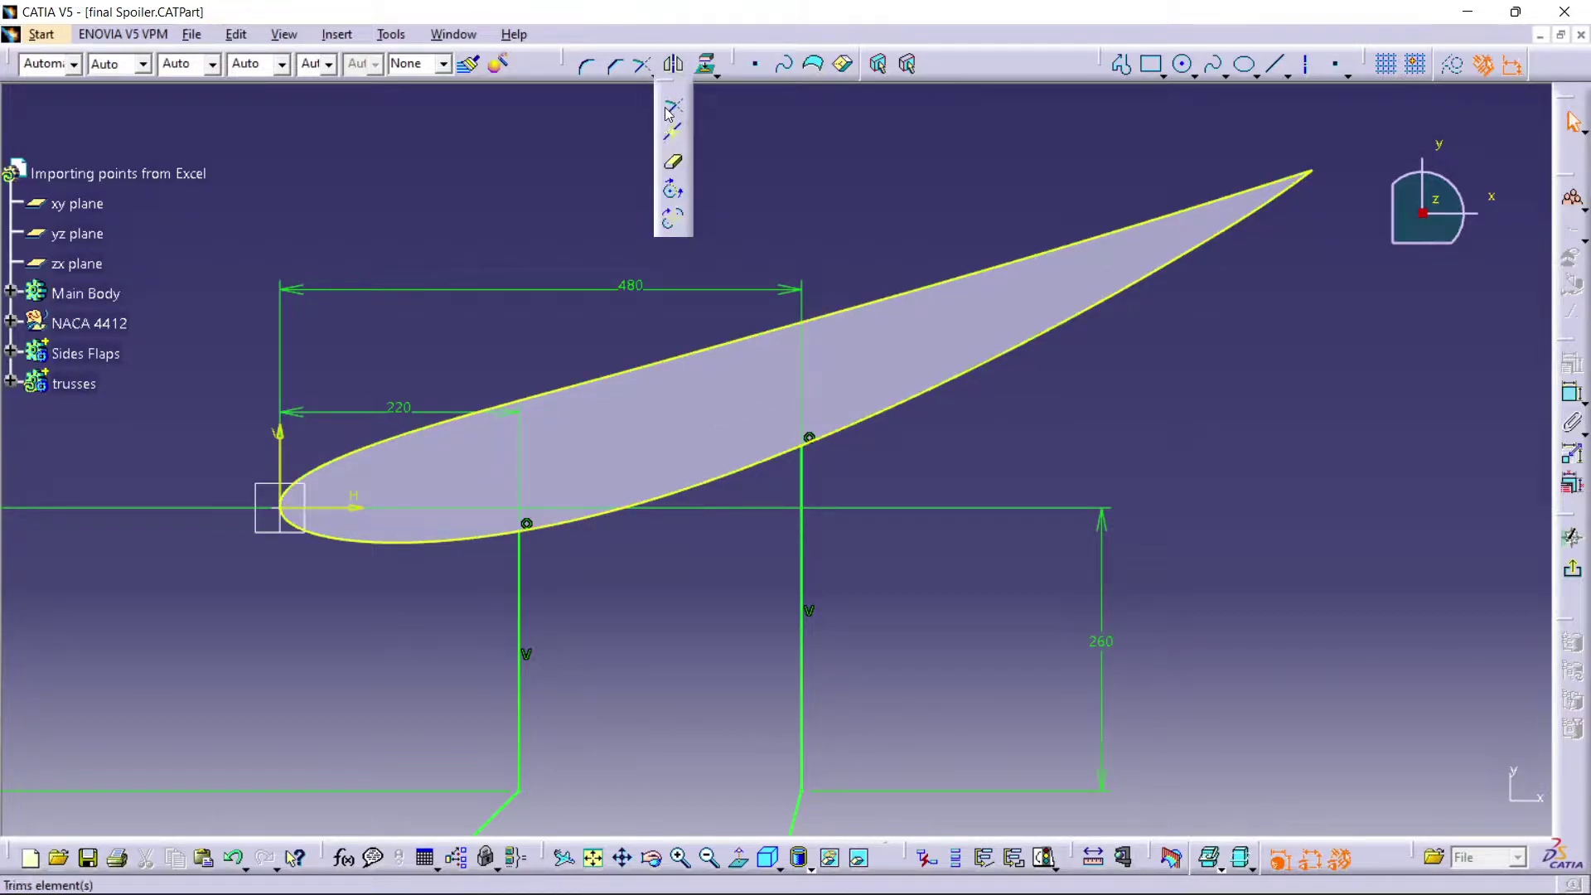
left_click(674, 108)
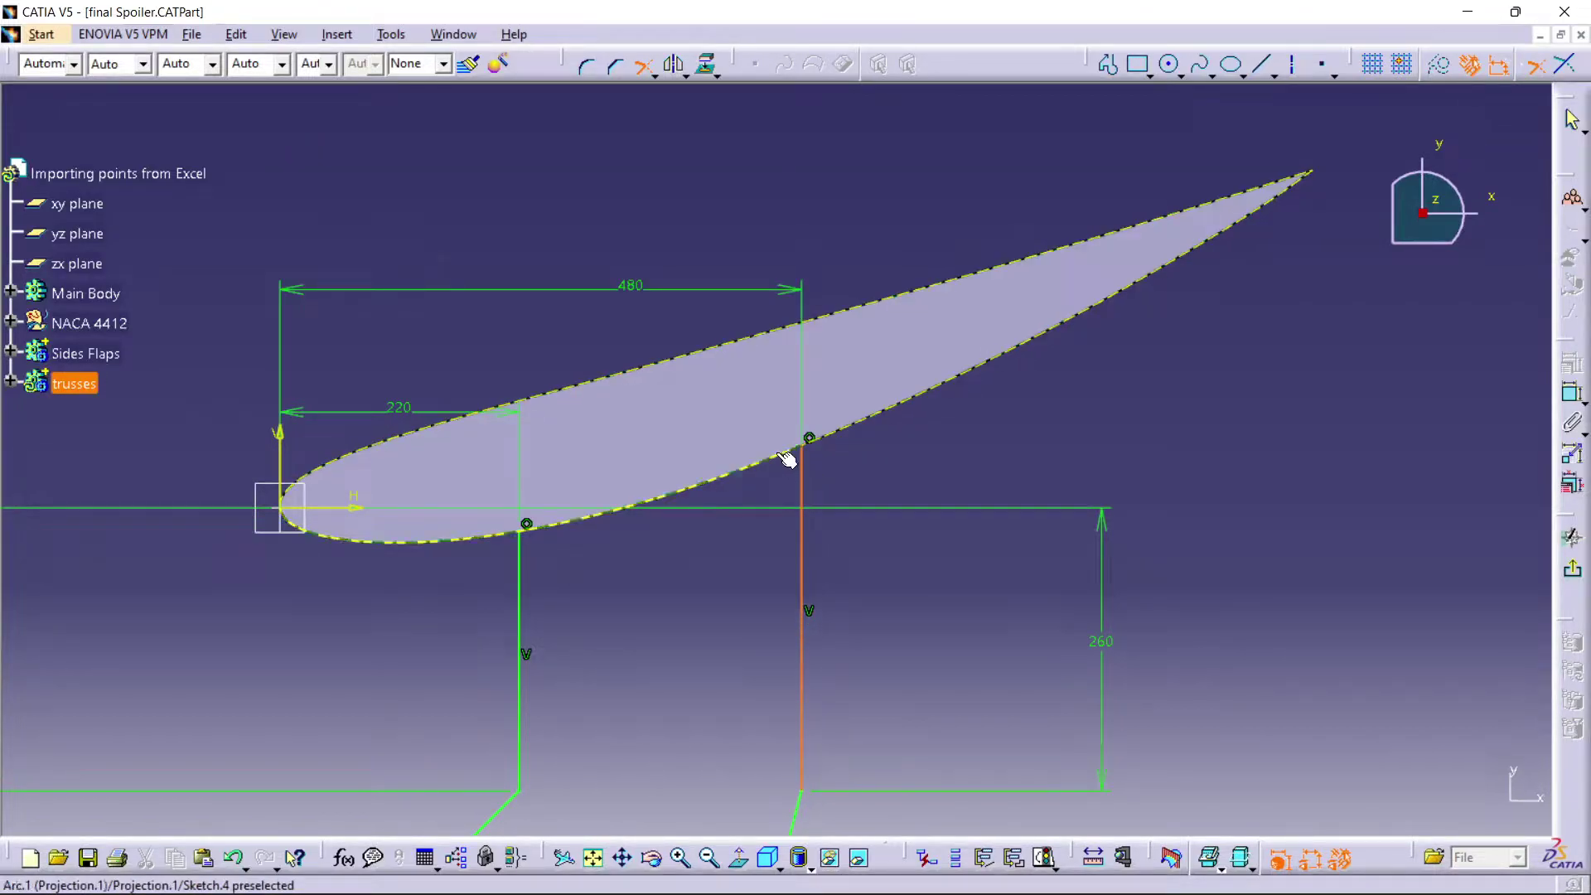
left_click(780, 454)
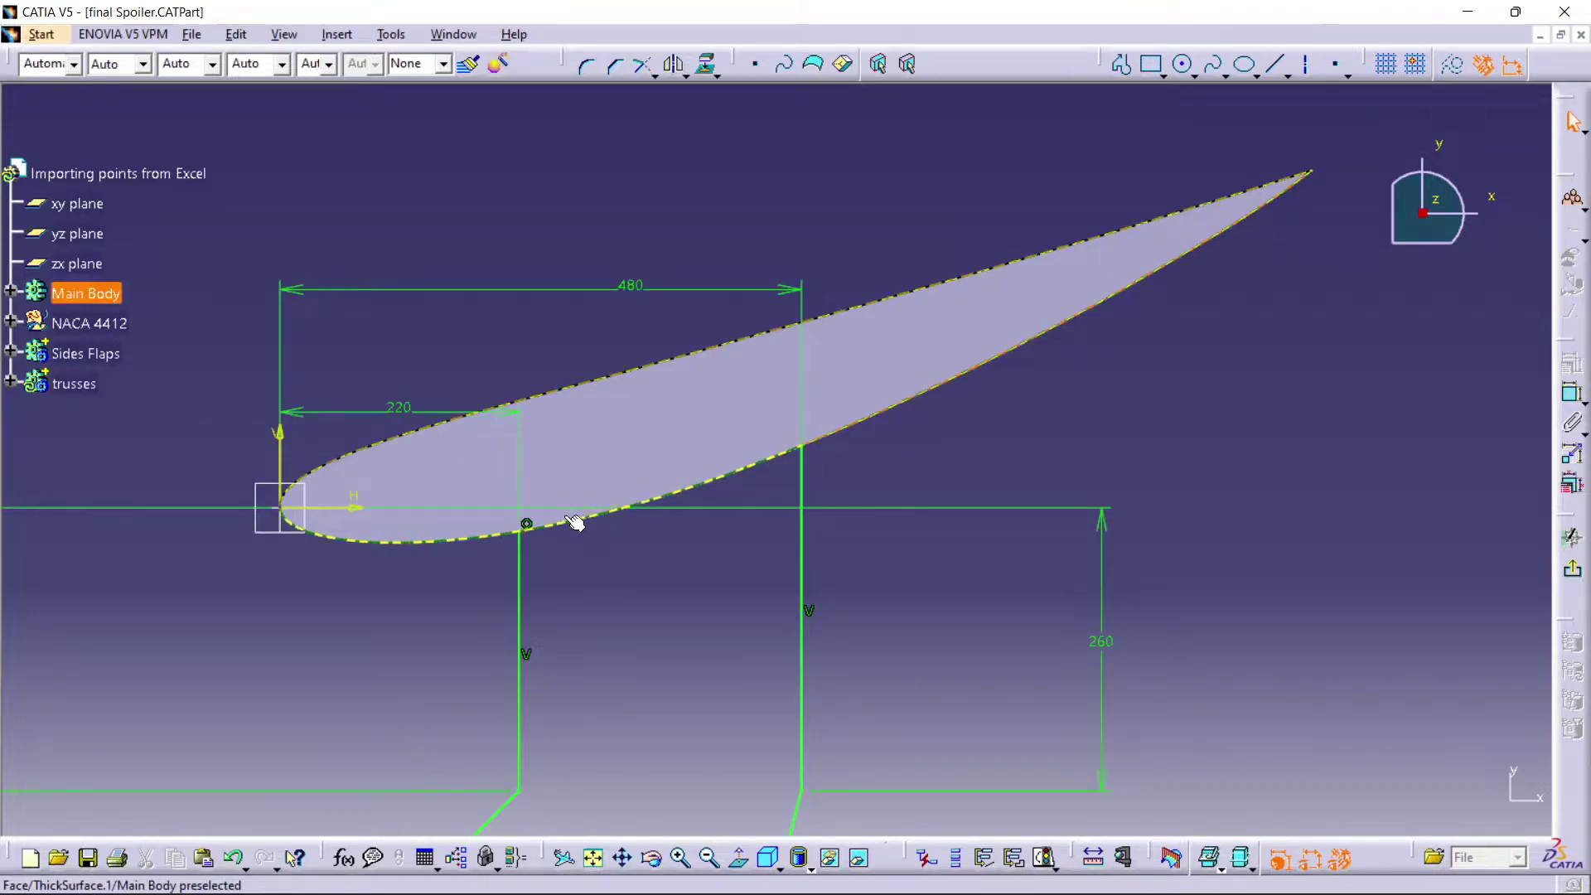
left_click(640, 64)
left_click(567, 517)
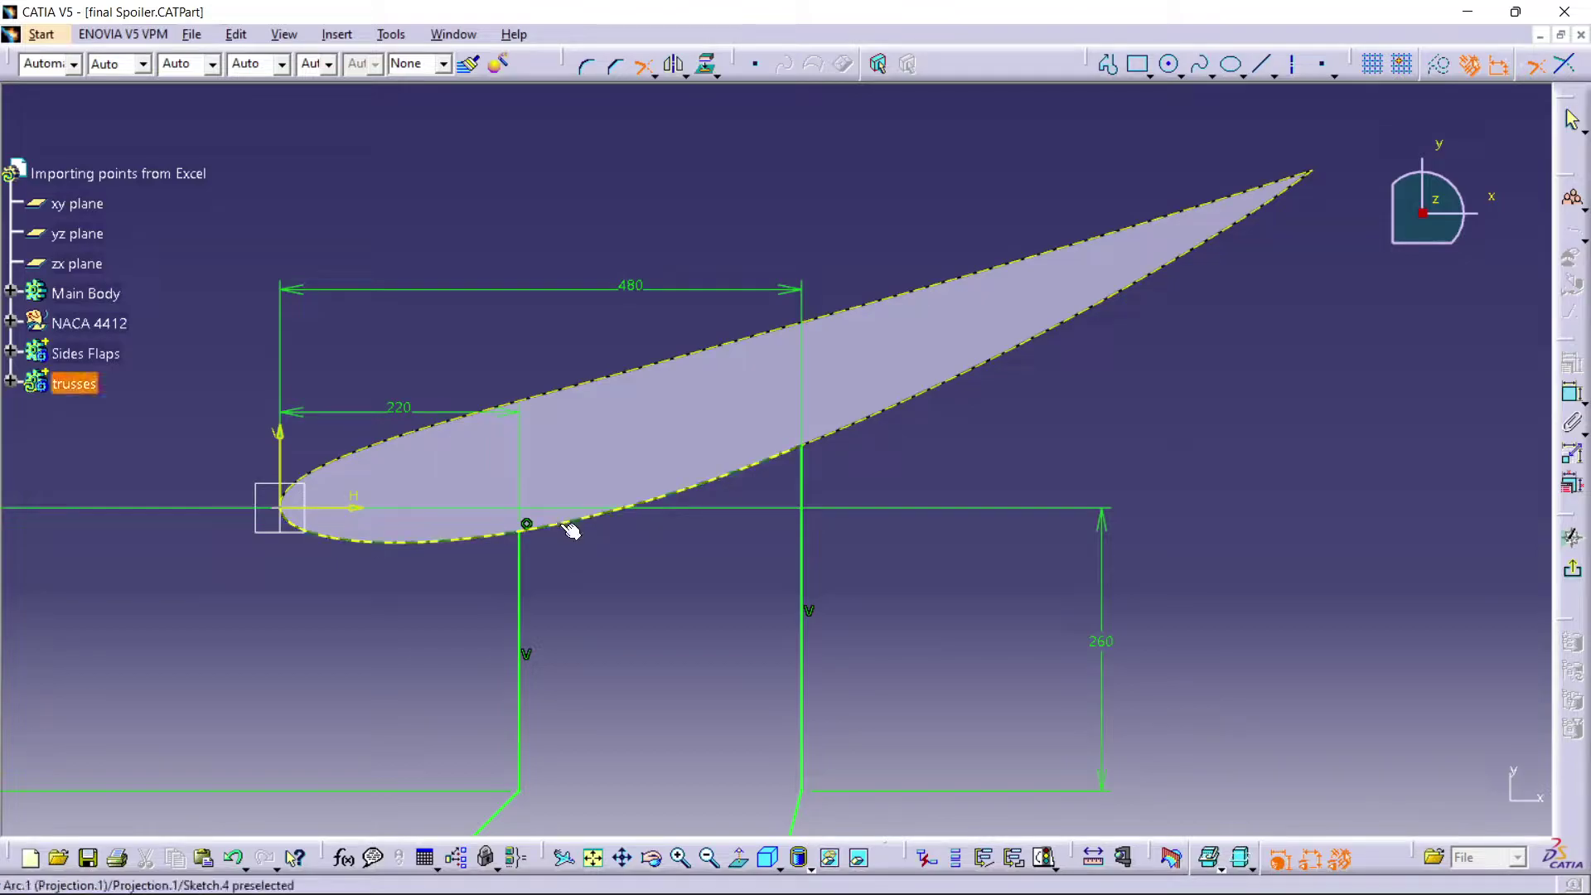
left_click(530, 565)
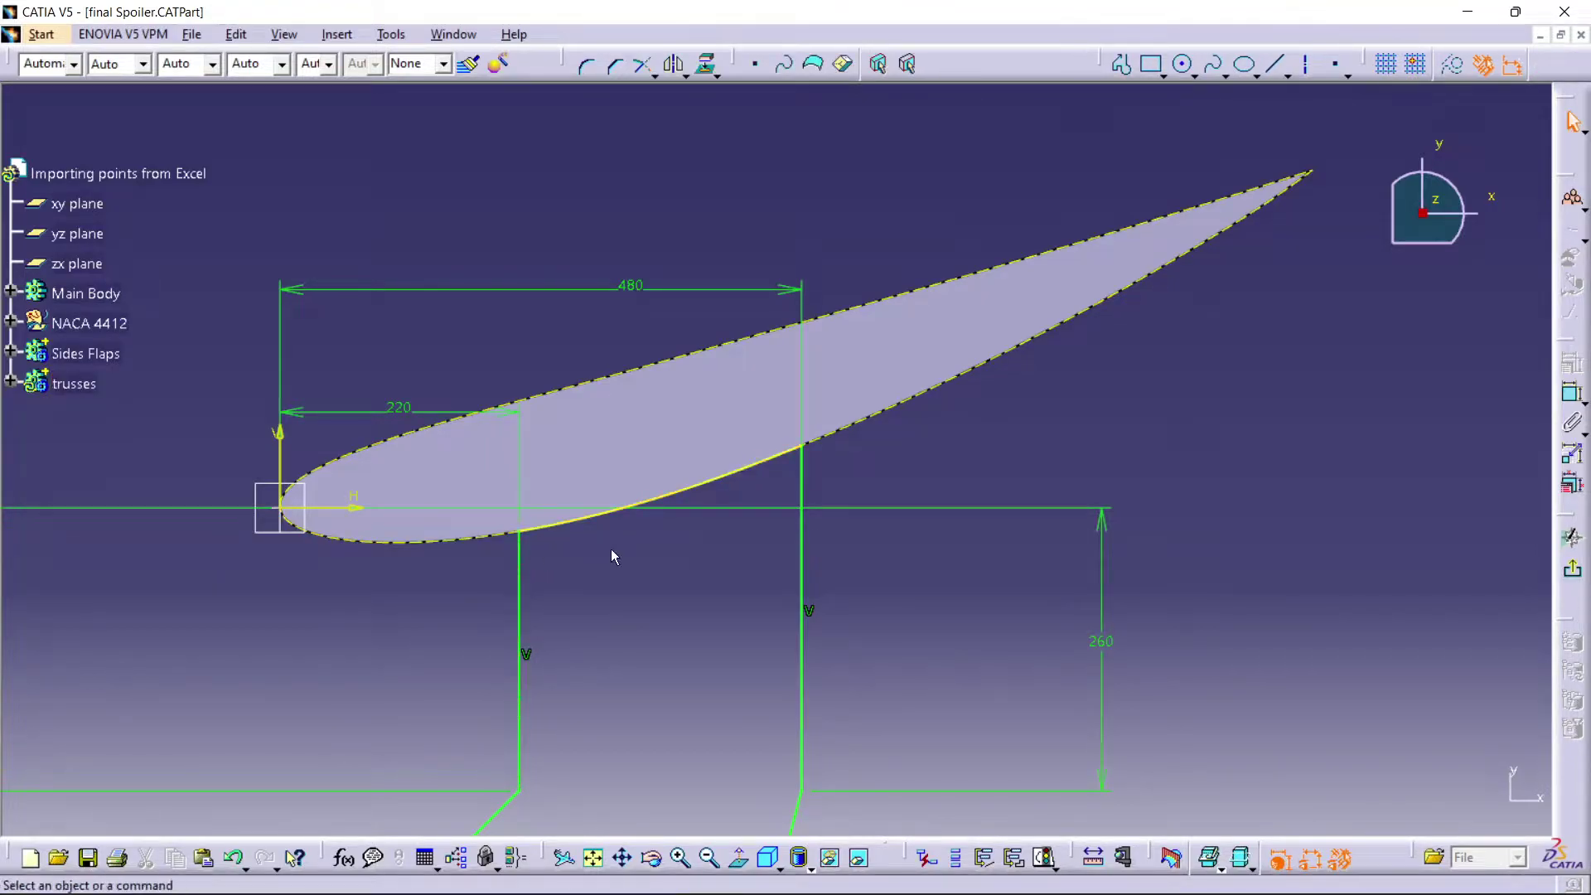
- Run Sketch Analysis to check whether the support profile is closed, and close the report
mouse_move(681, 501)
middle_mouse_down()
mouse_move(632, 241)
mouse_move(734, 540)
mouse_move(713, 387)
mouse_move(612, 544)
middle_mouse_up()
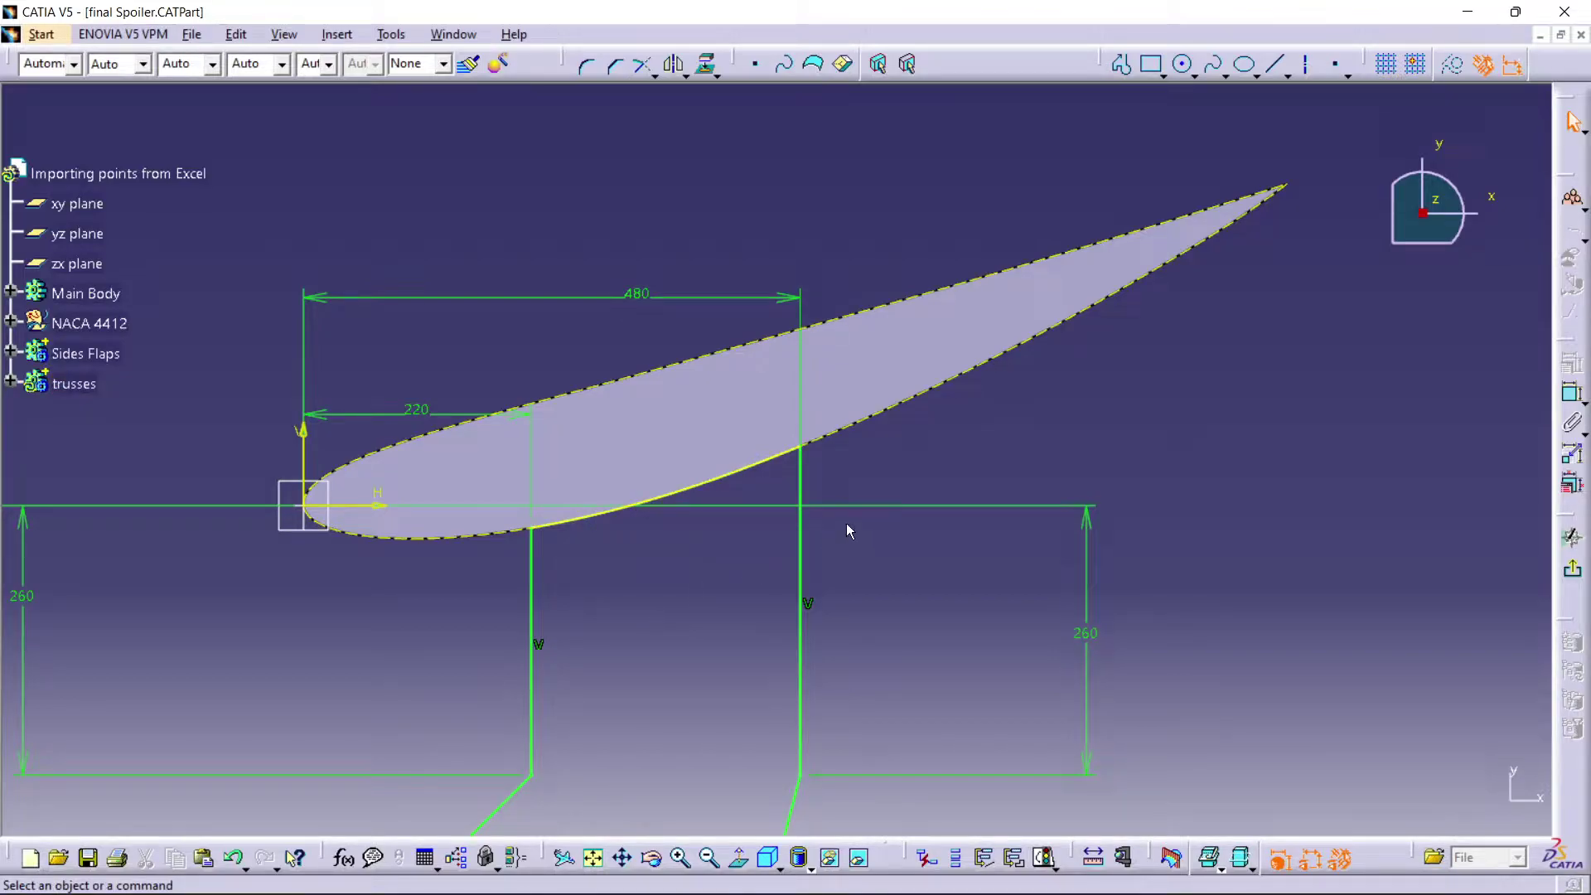
middle_click_drag(777, 459, 806, 306)
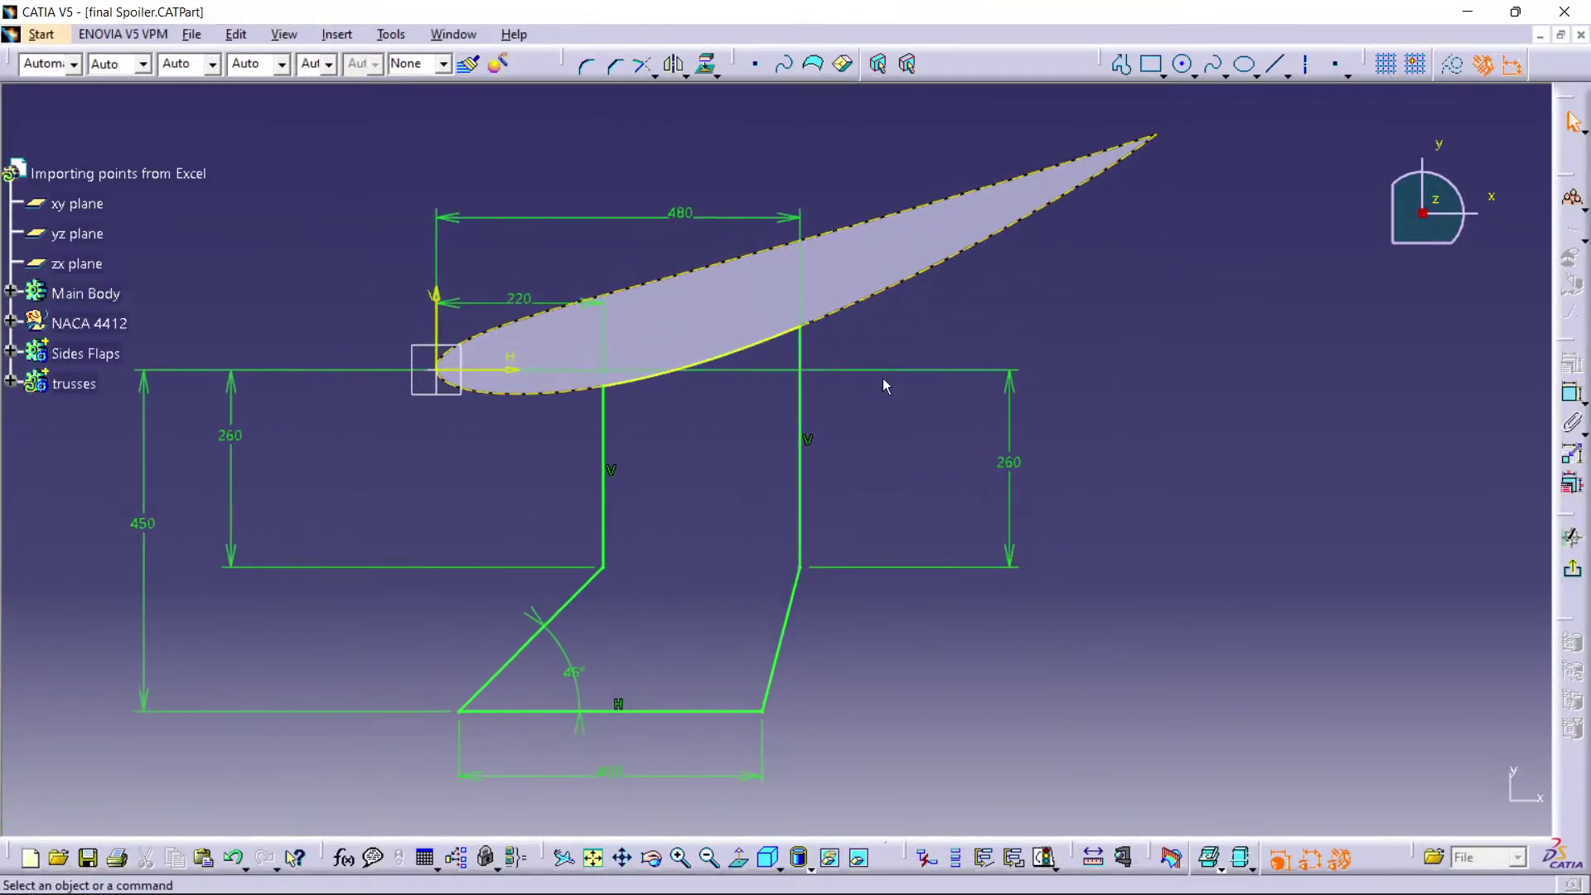
left_click(338, 34)
mouse_move(386, 34)
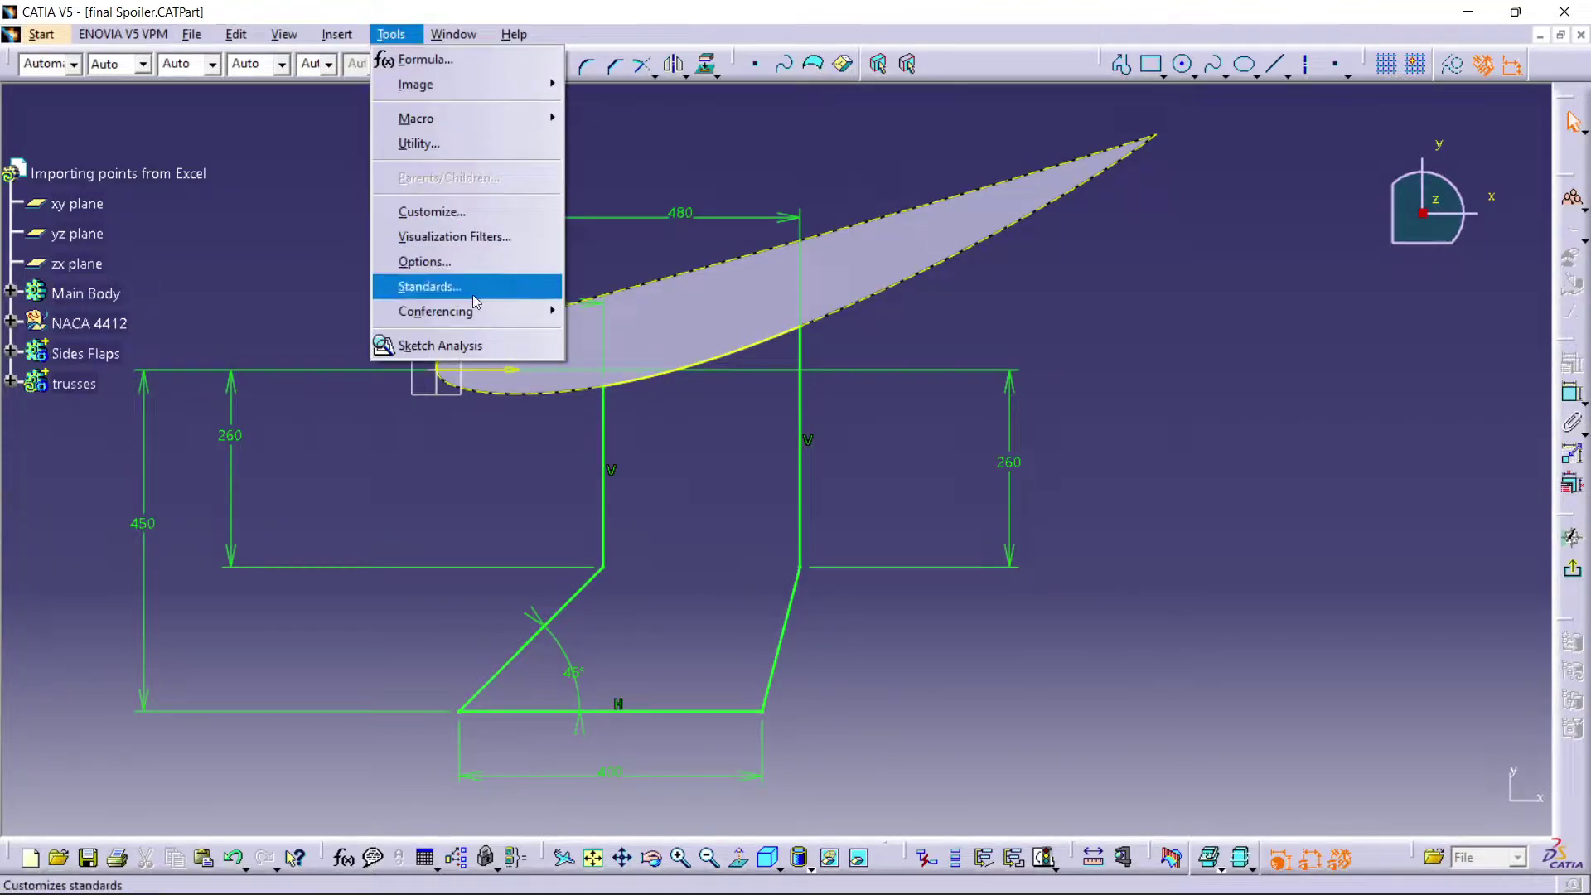
left_click(440, 345)
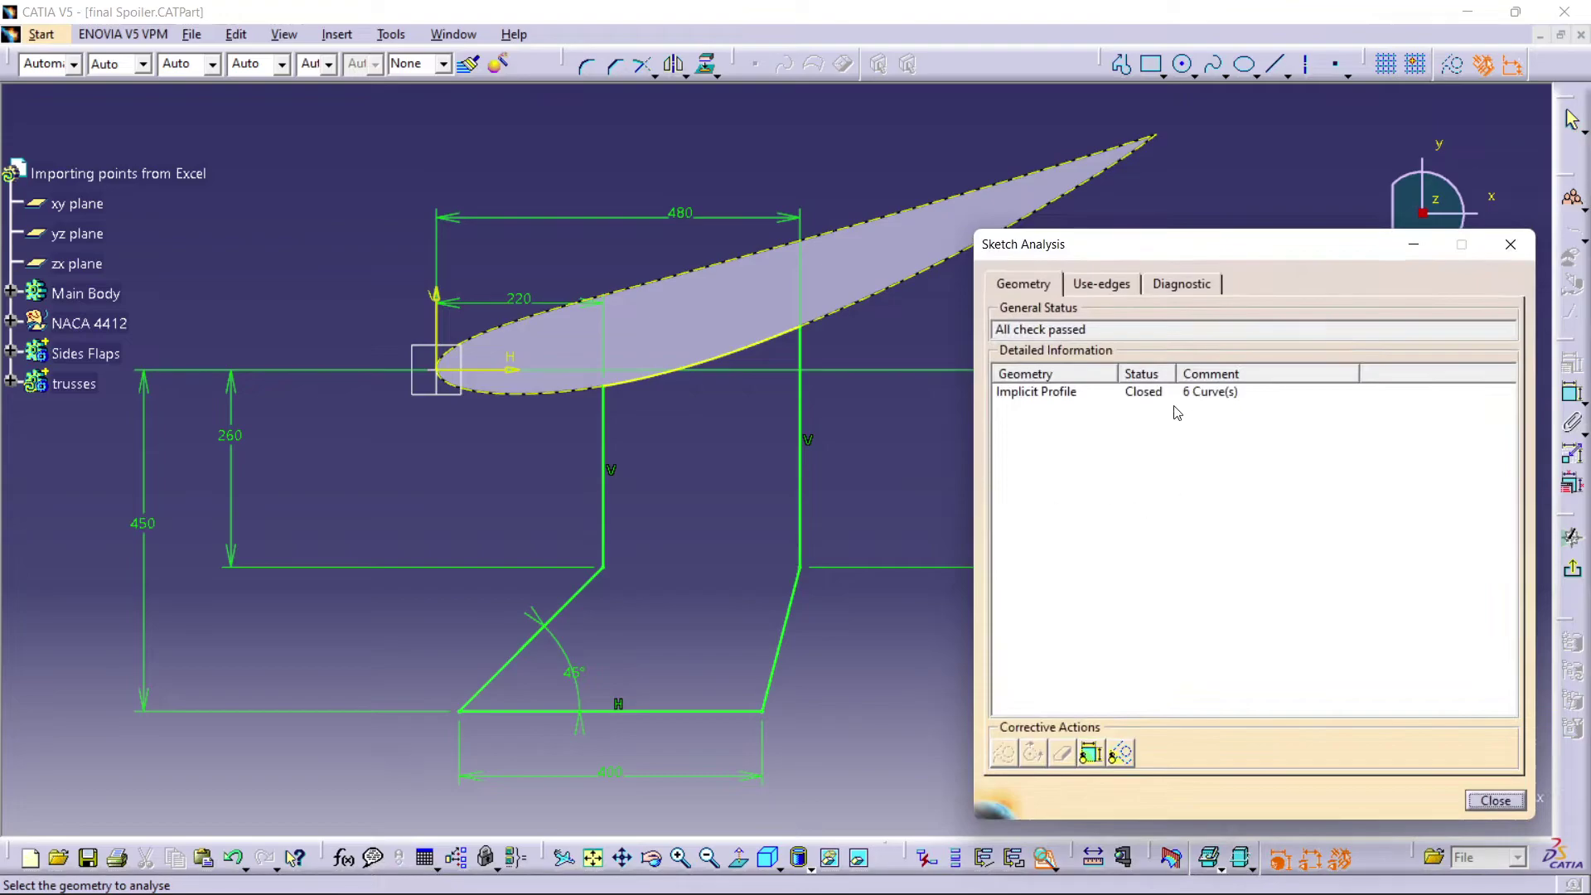
left_click(1496, 800)
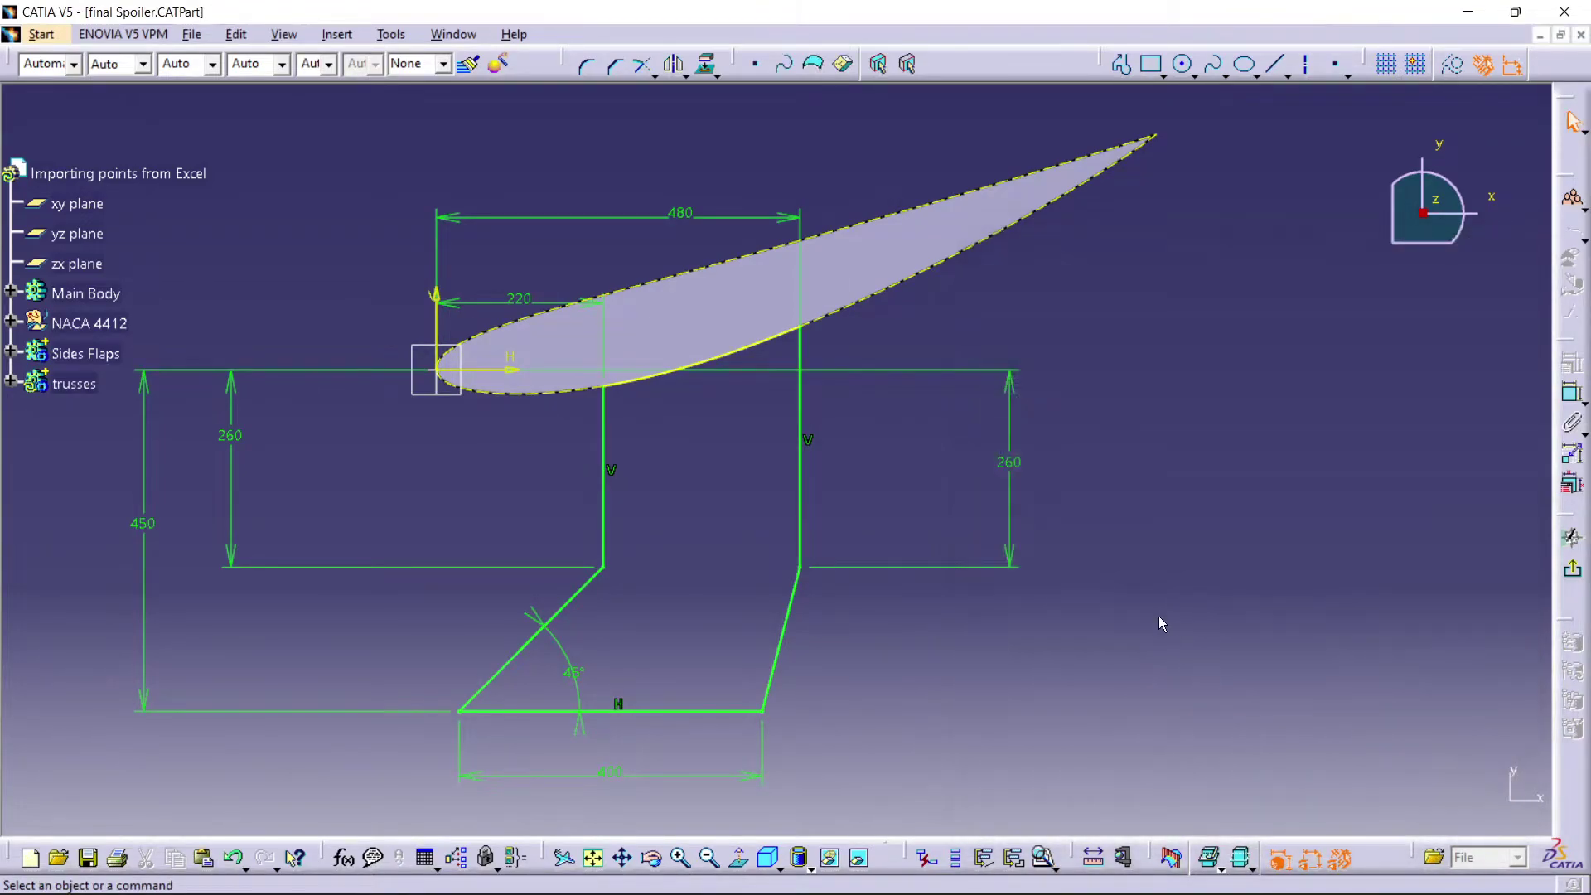
middle_click_drag(1138, 449, 1196, 391)
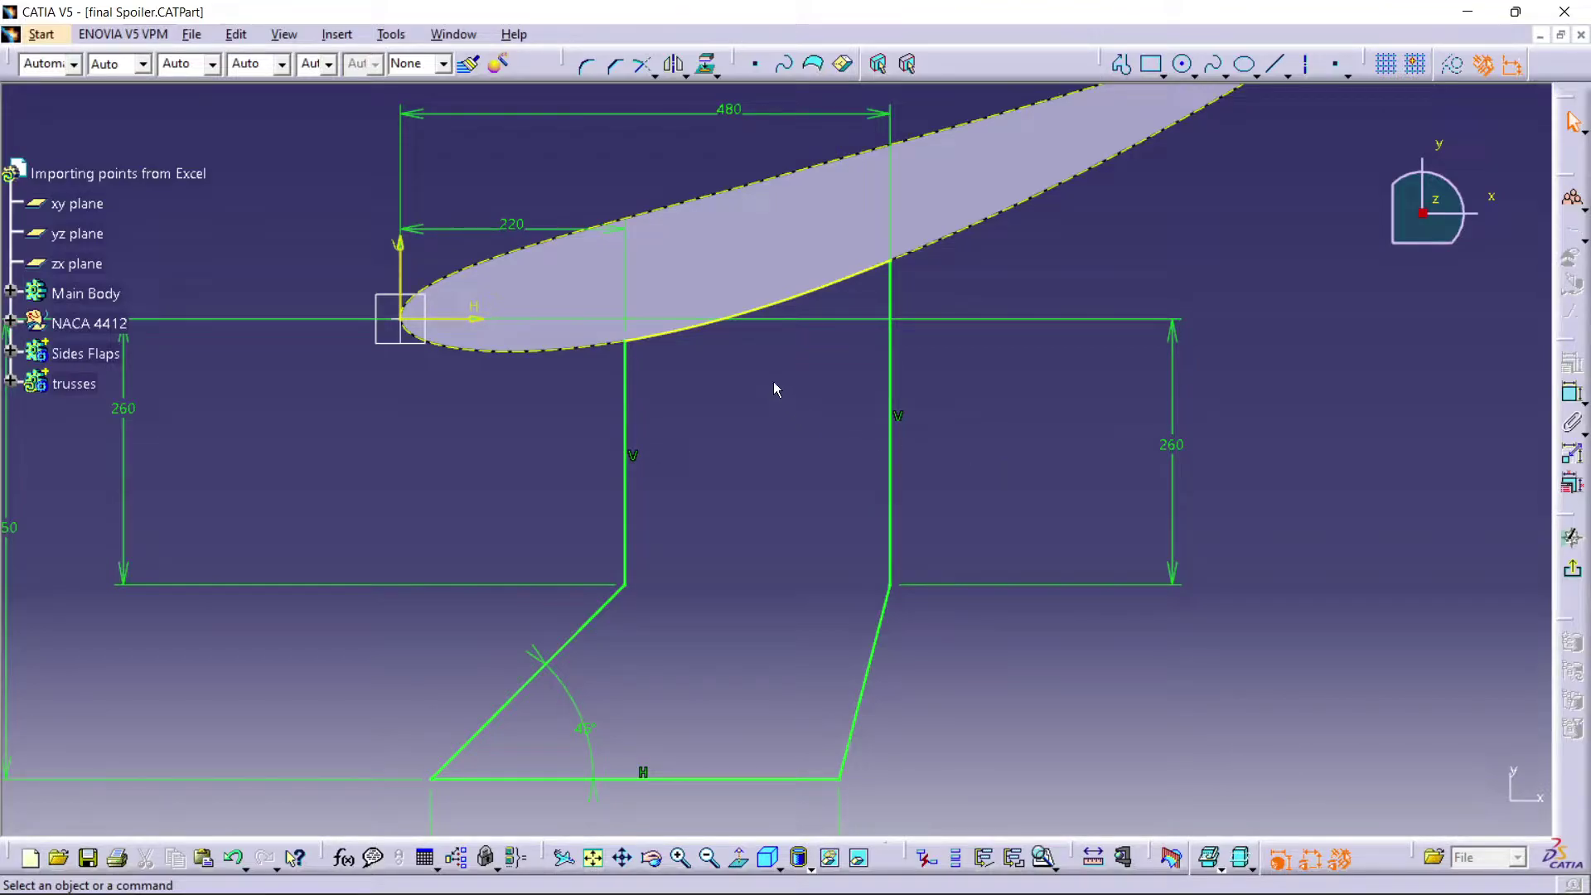
left_click(685, 75)
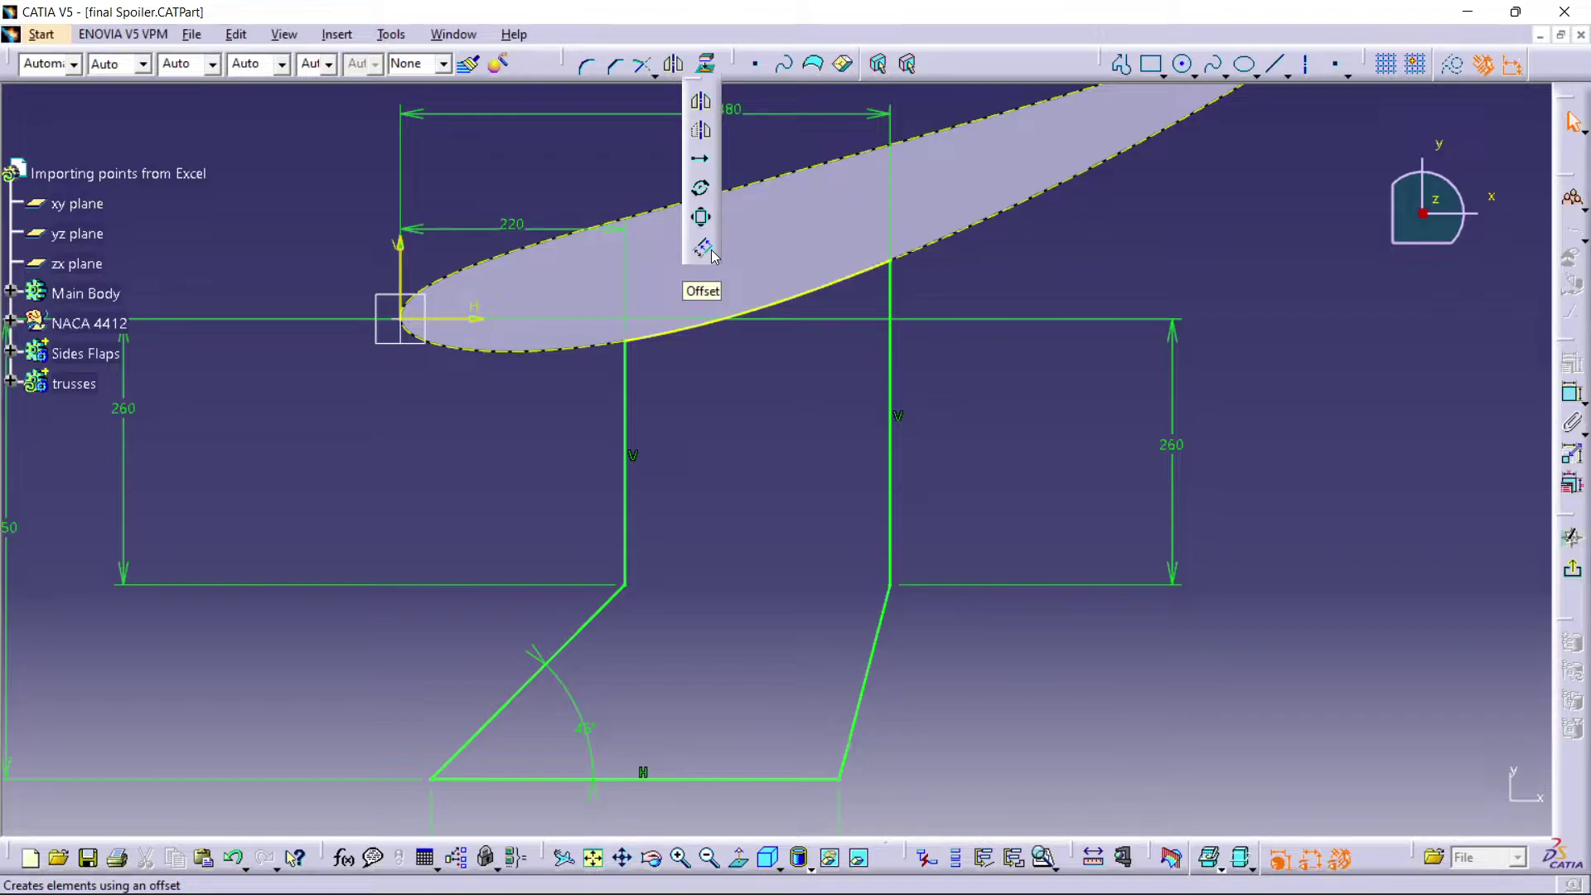
left_click(248, 37)
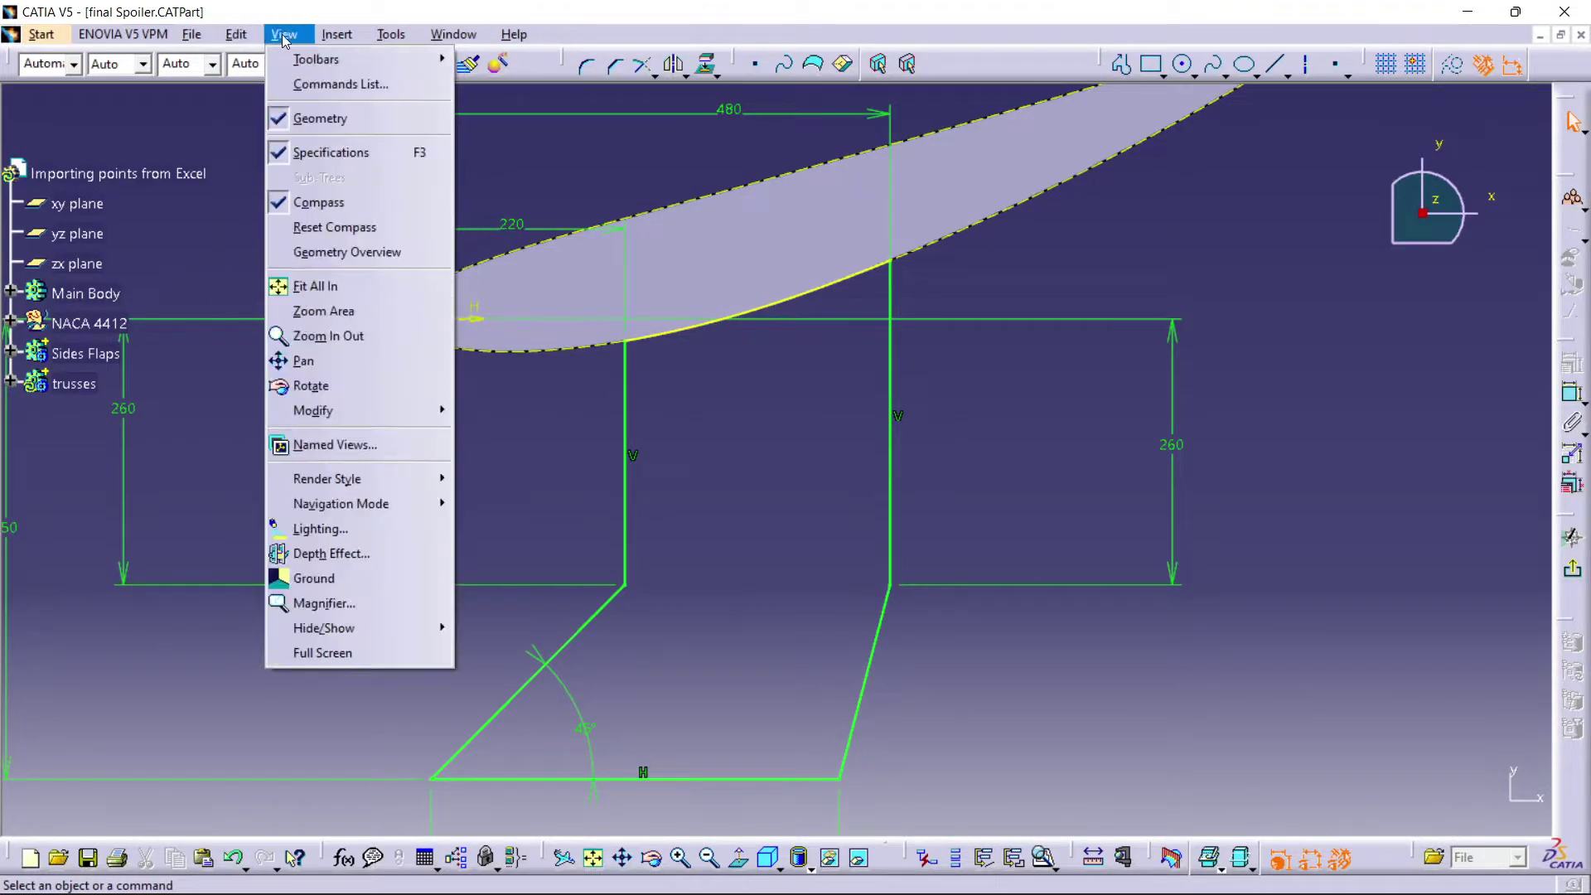
mouse_move(361, 38)
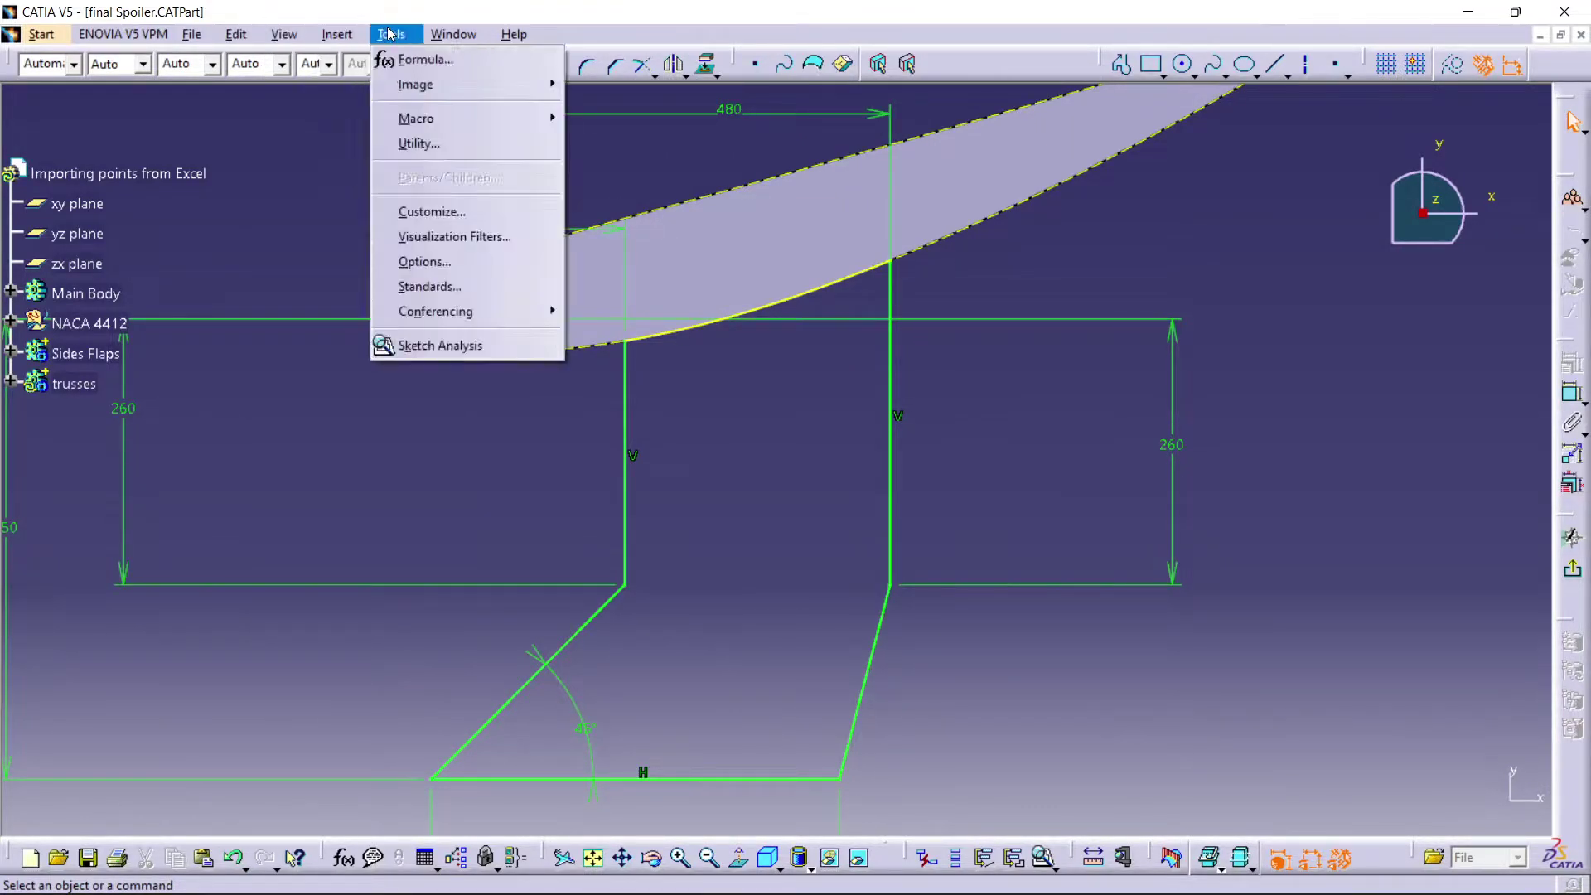
mouse_move(302, 41)
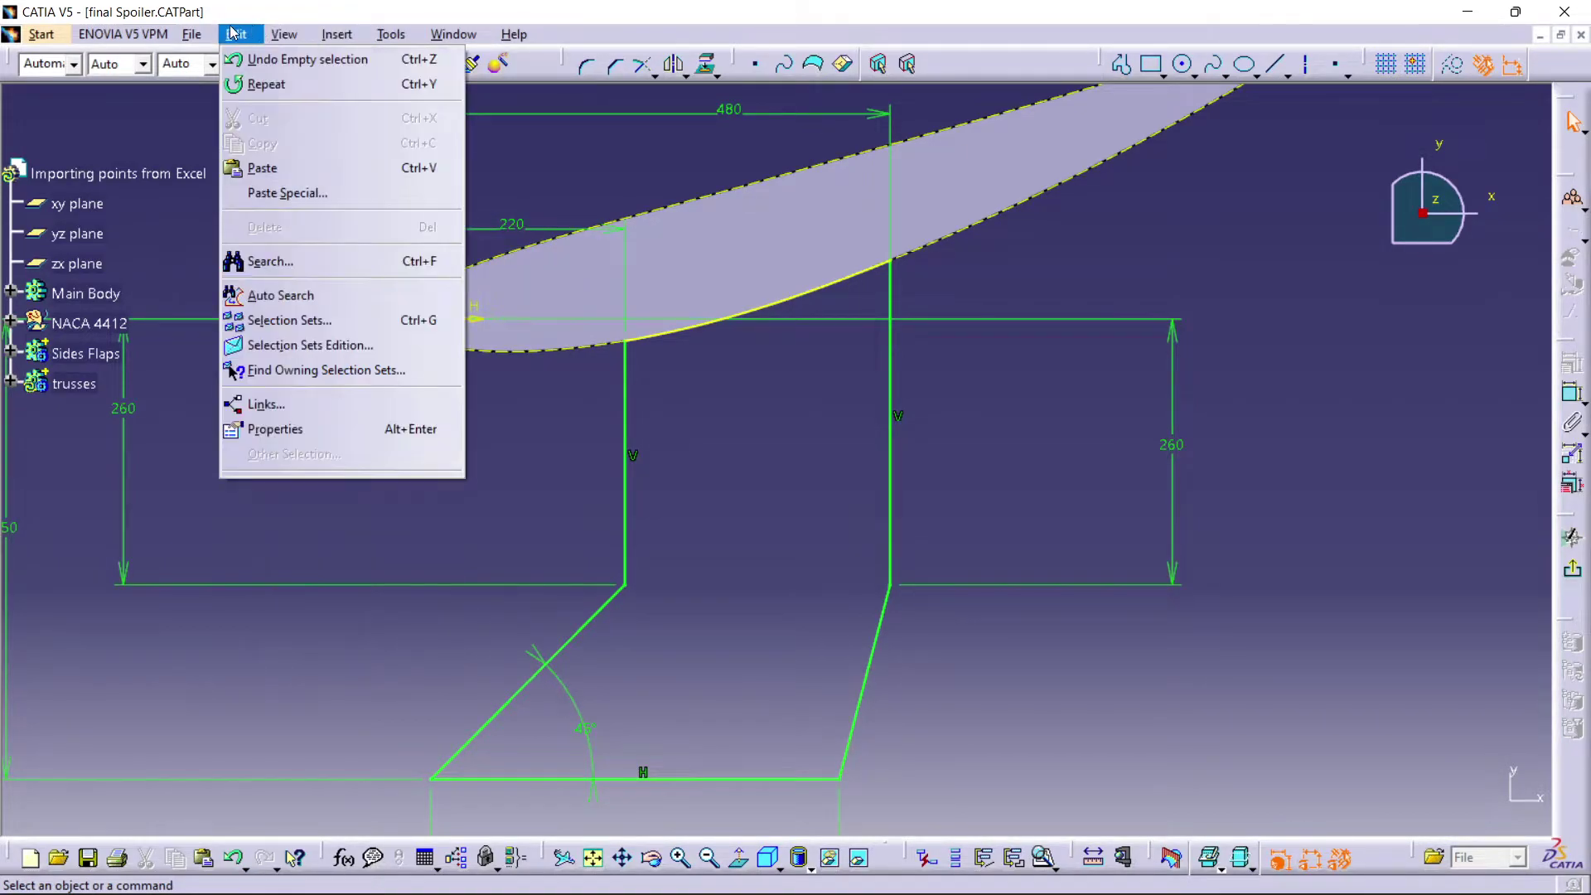
mouse_move(202, 34)
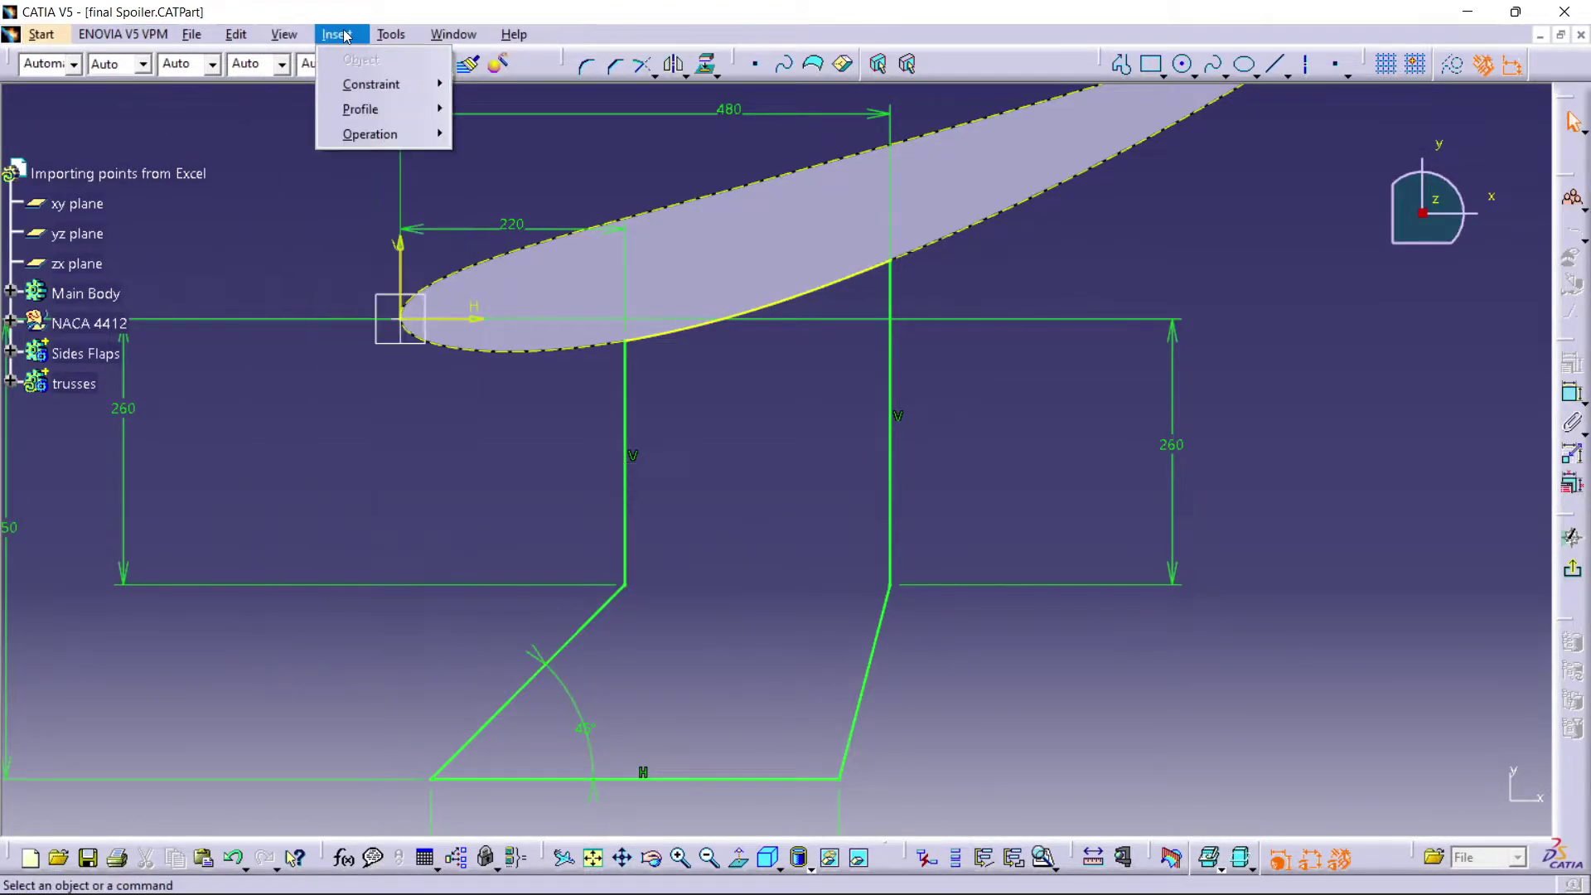
mouse_move(370, 92)
mouse_move(425, 110)
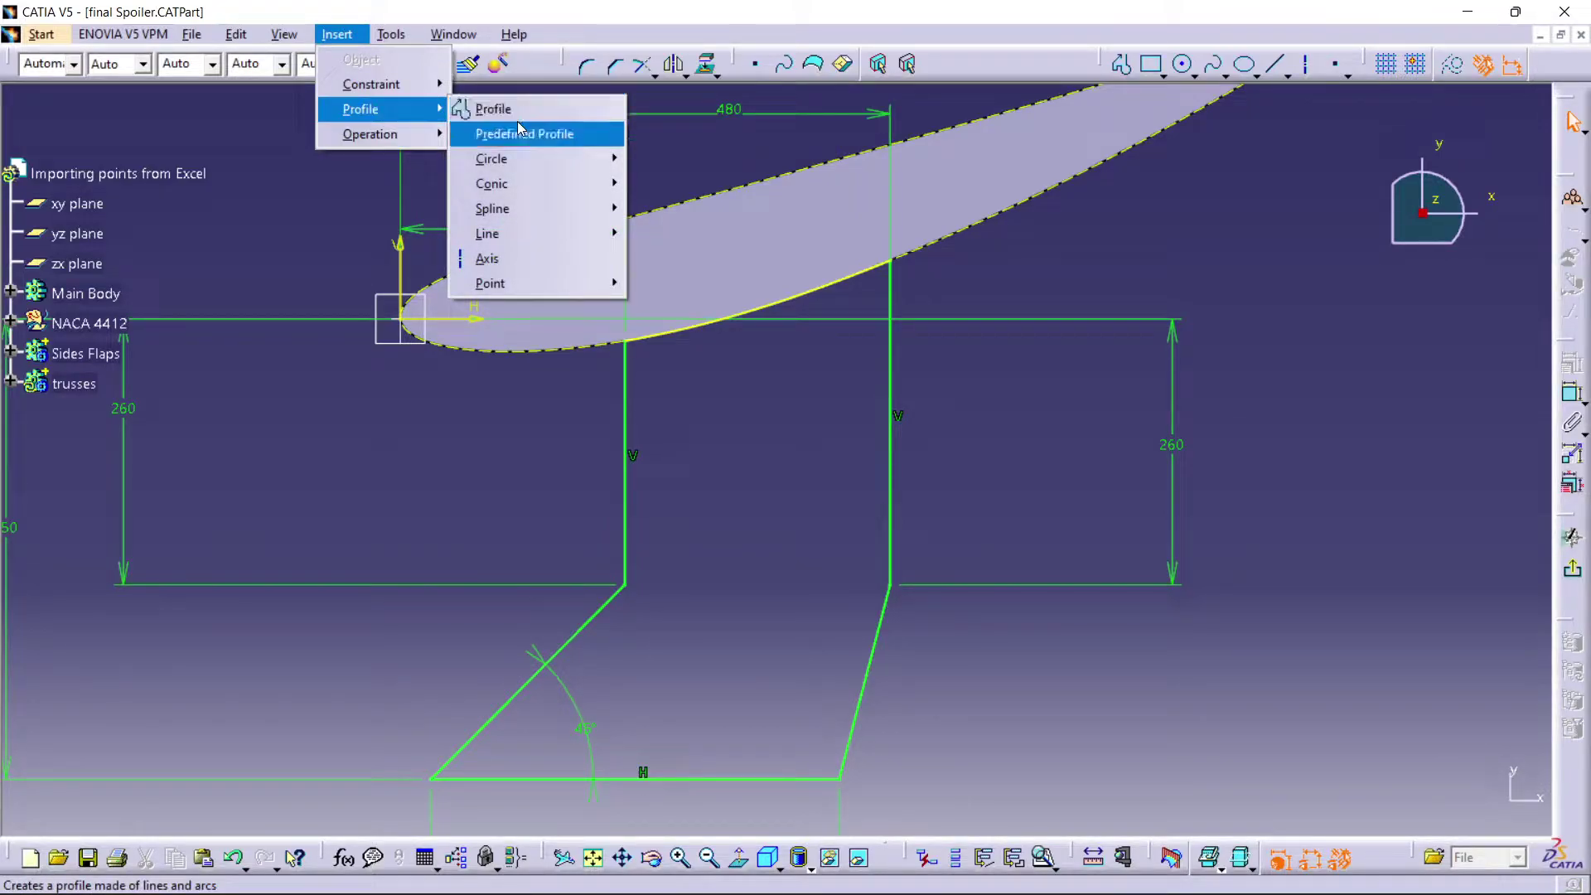
mouse_move(545, 161)
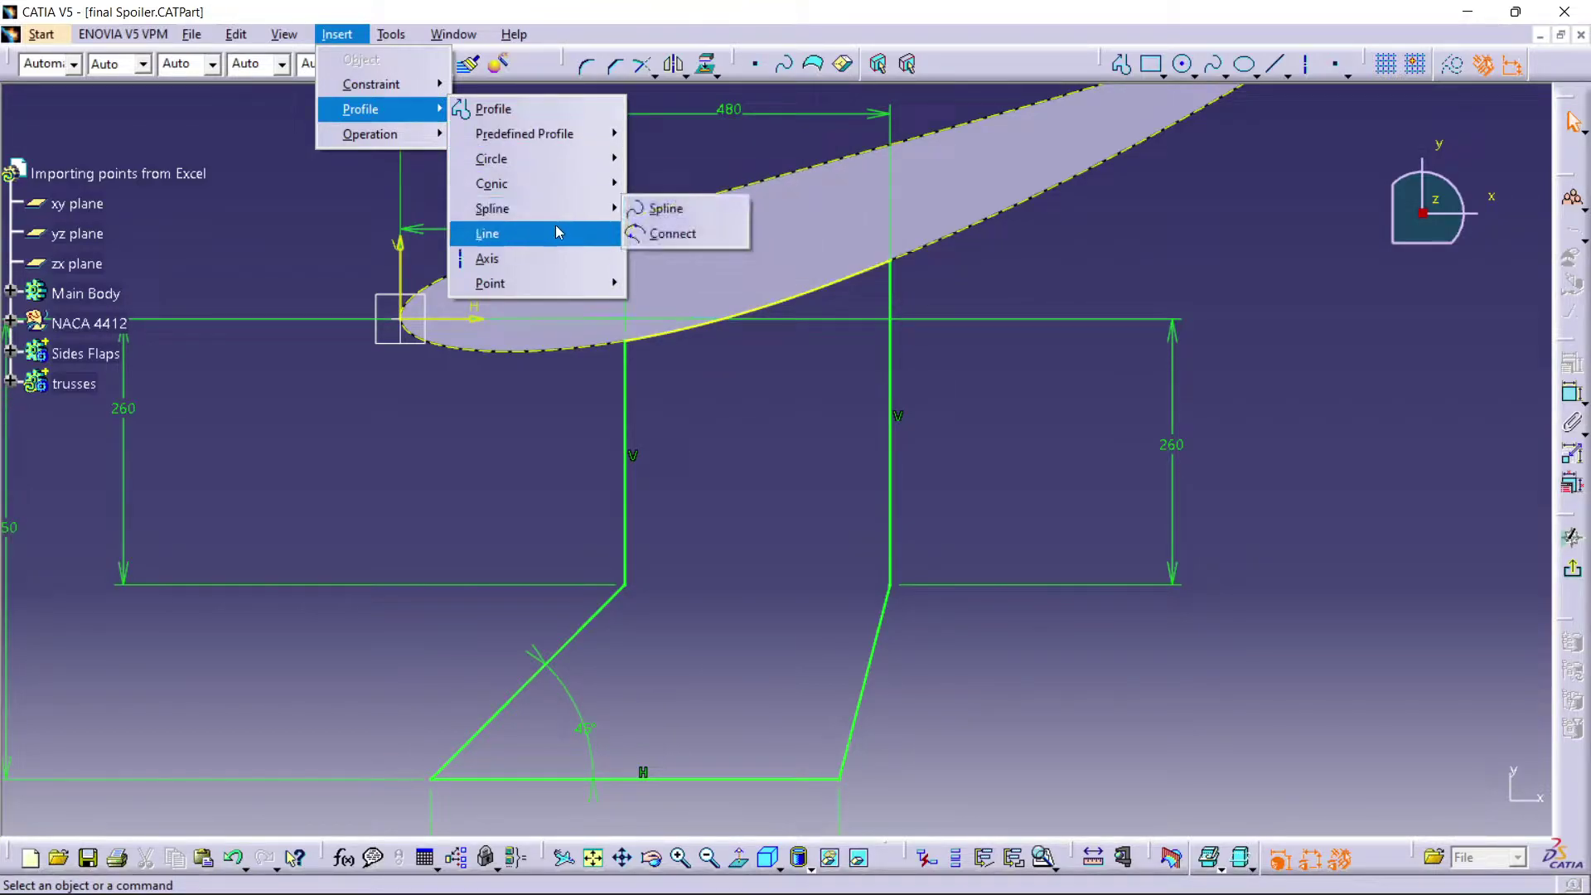
mouse_move(568, 284)
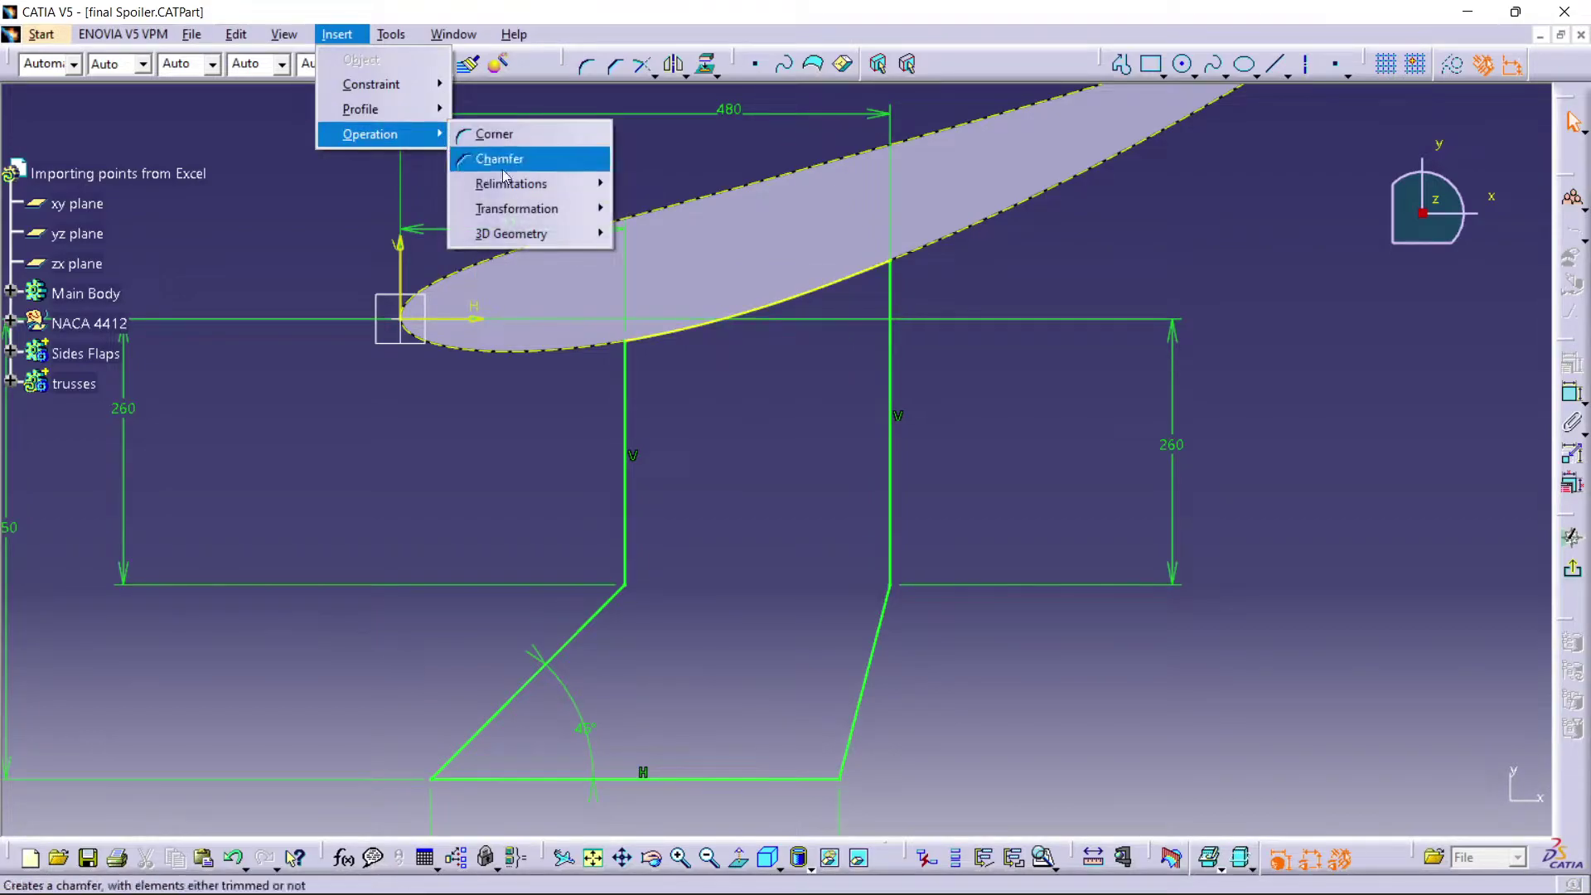
mouse_move(517, 207)
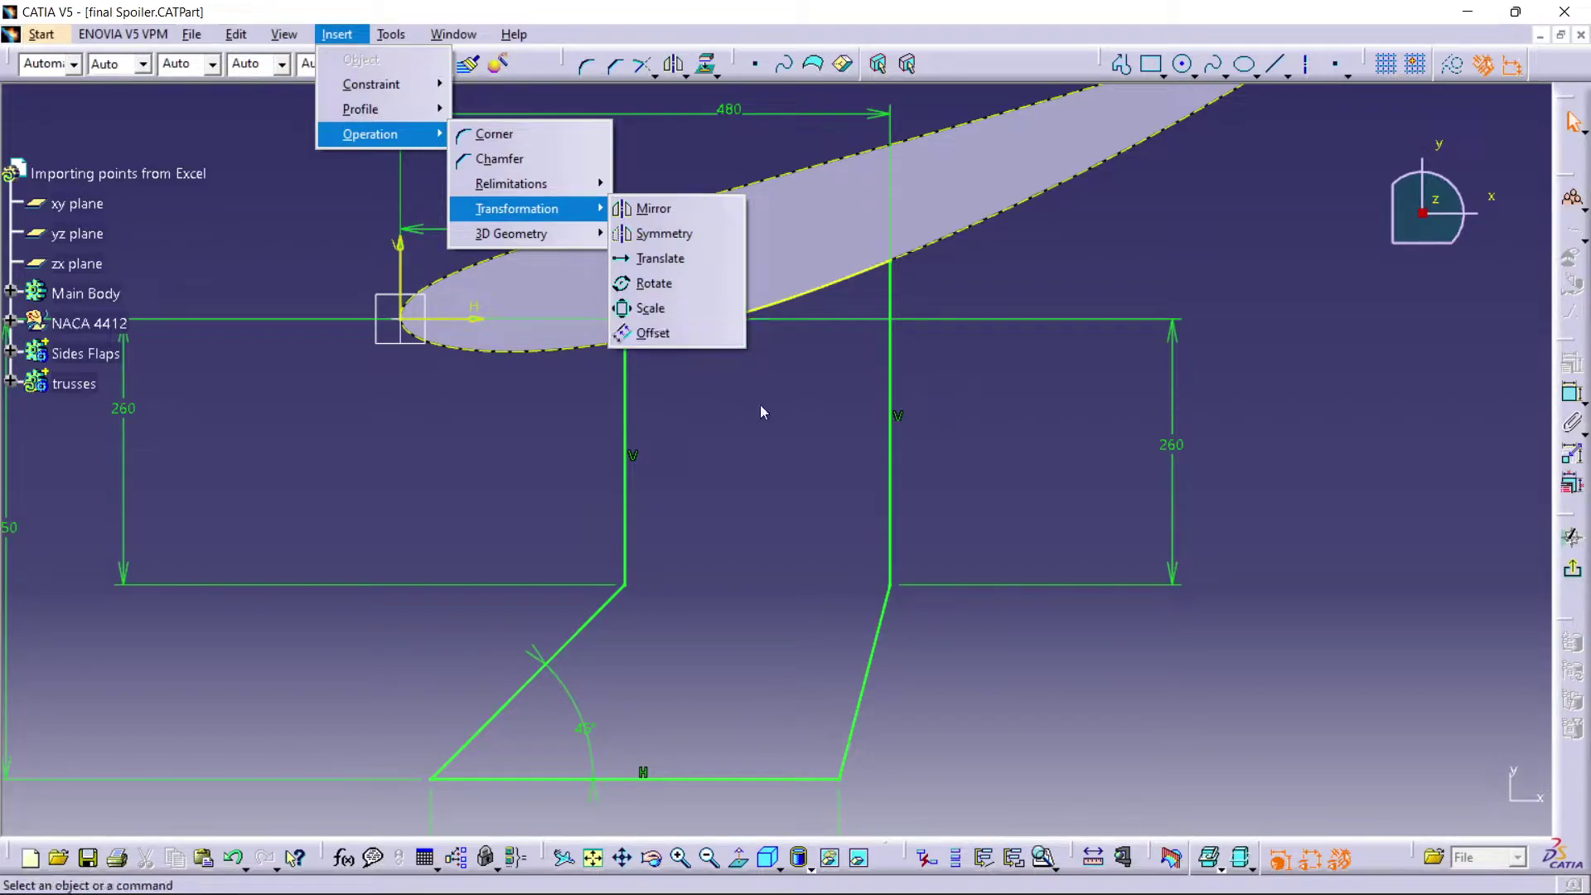
left_click(745, 377)
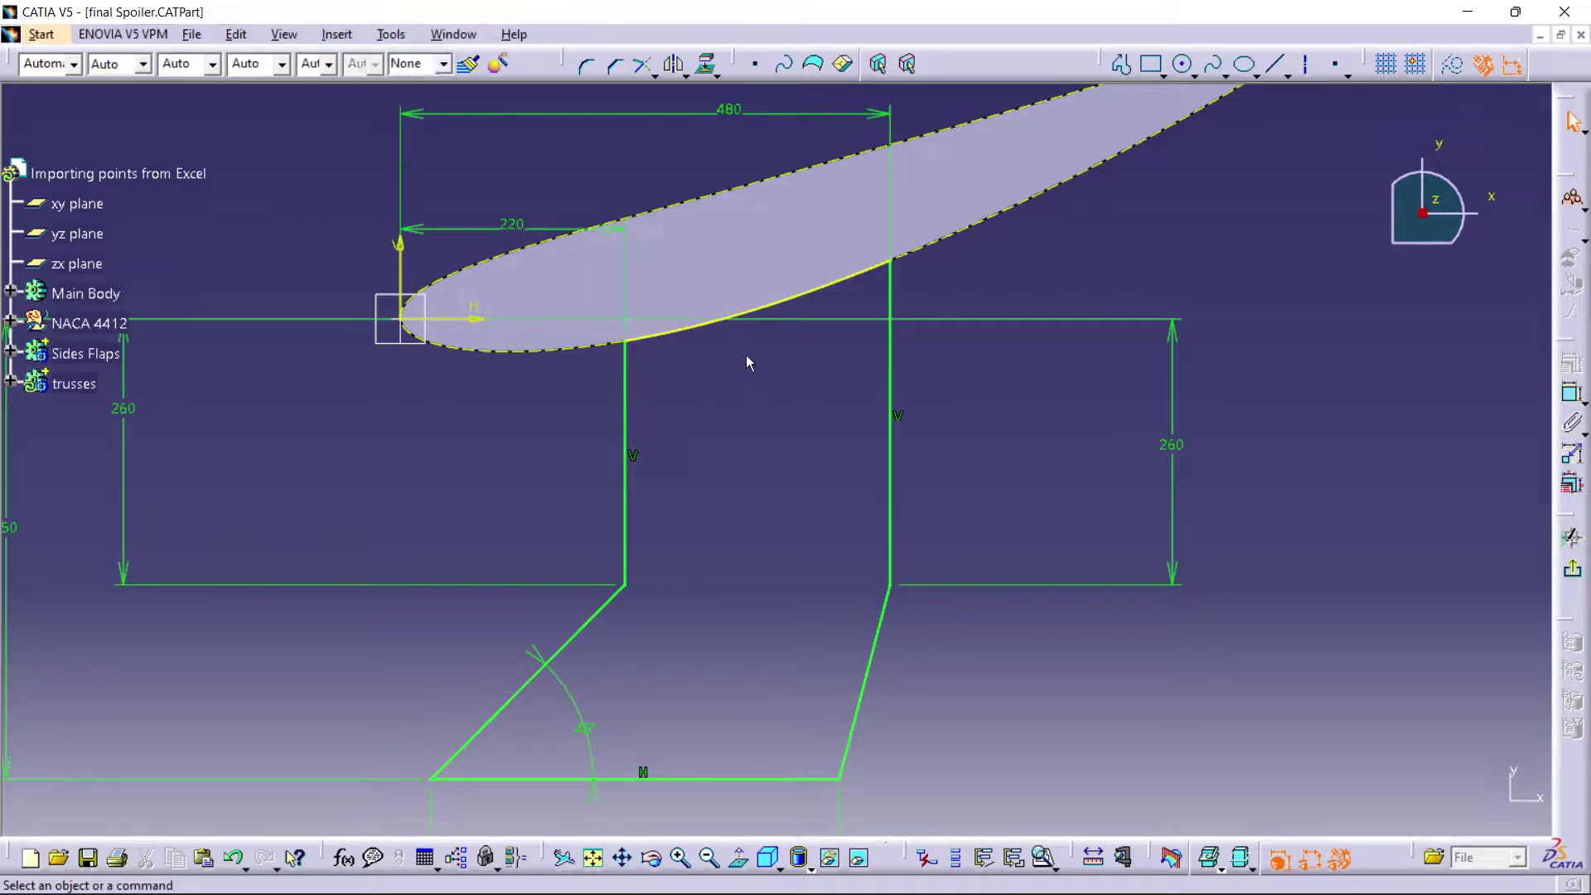
- Offset the closed six-element support profile, including its airfoil arc, inward by about 45 mm
left_click(718, 326)
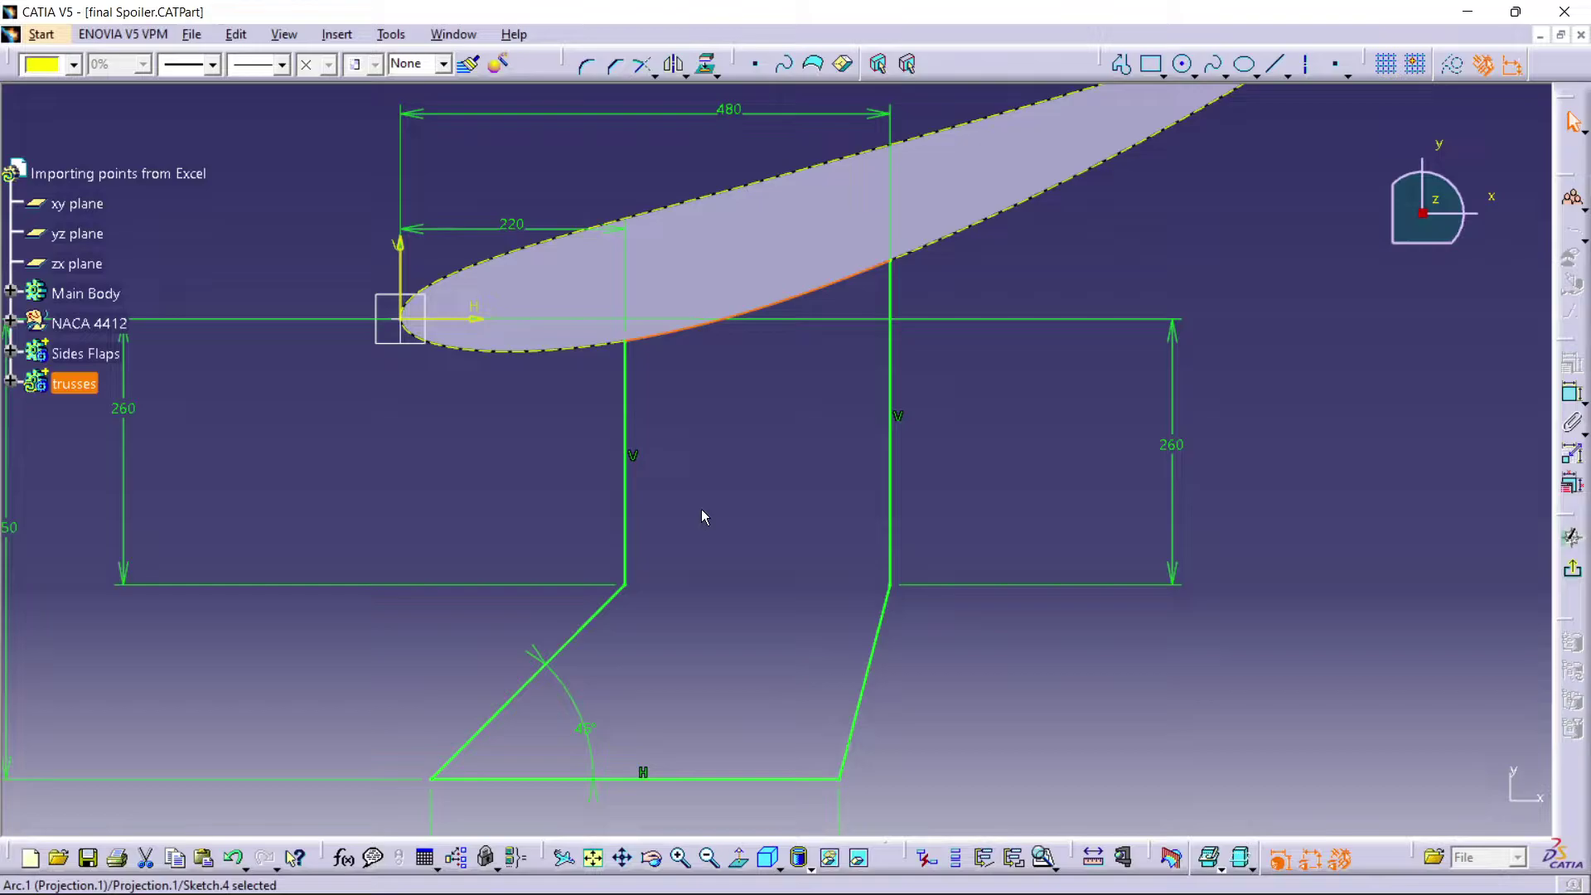
left_click(626, 418, "ctrl")
left_click(593, 616, "ctrl")
left_click(639, 777, "ctrl")
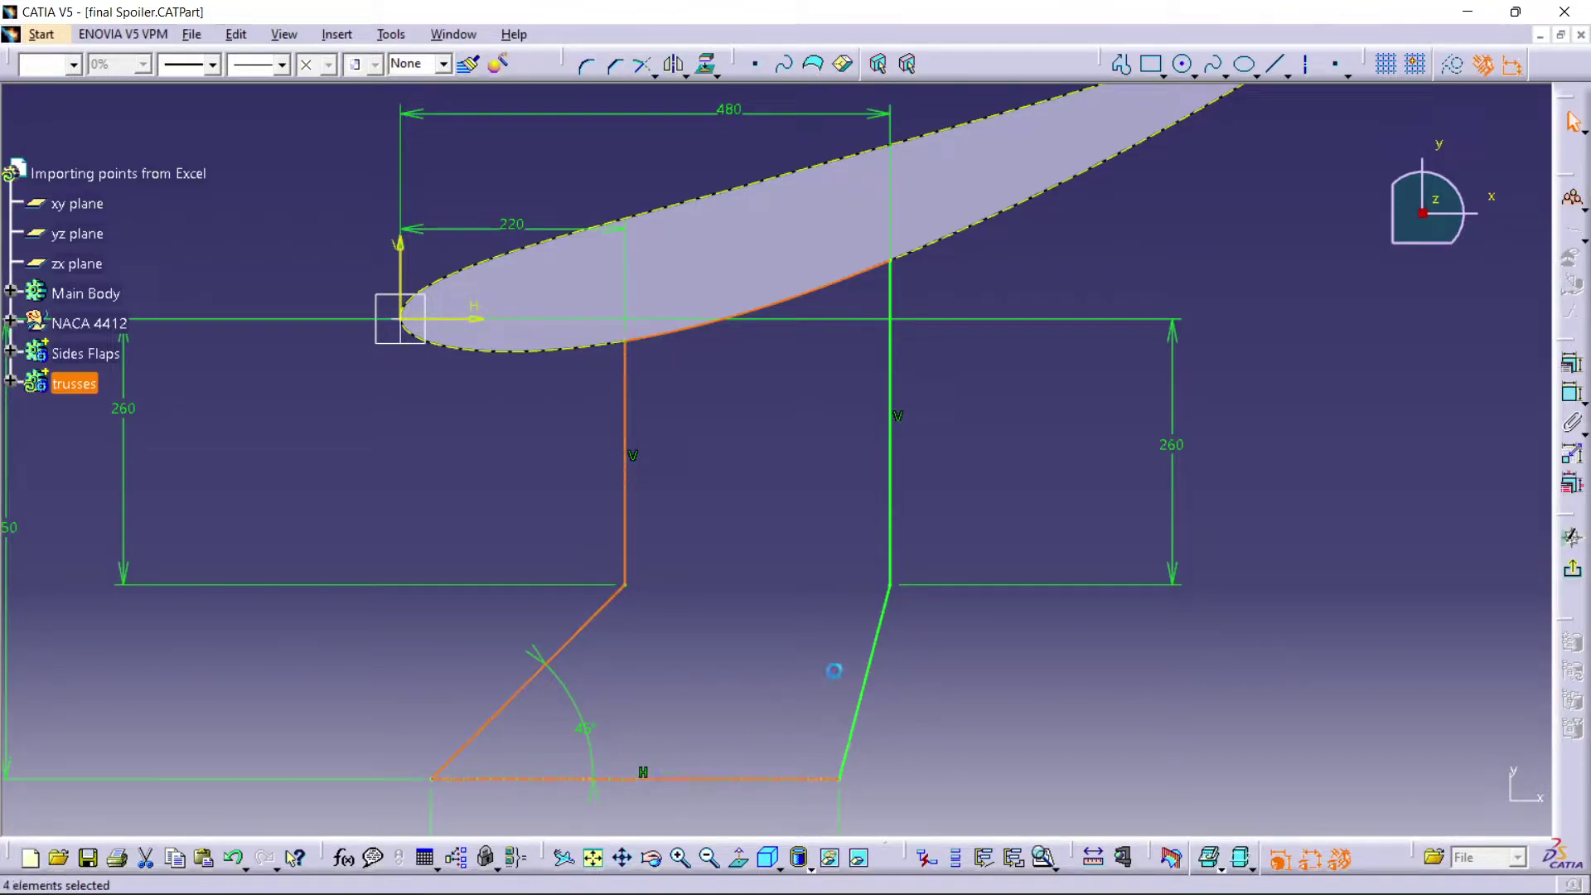
left_click(874, 659, "ctrl")
left_click(890, 512, "ctrl")
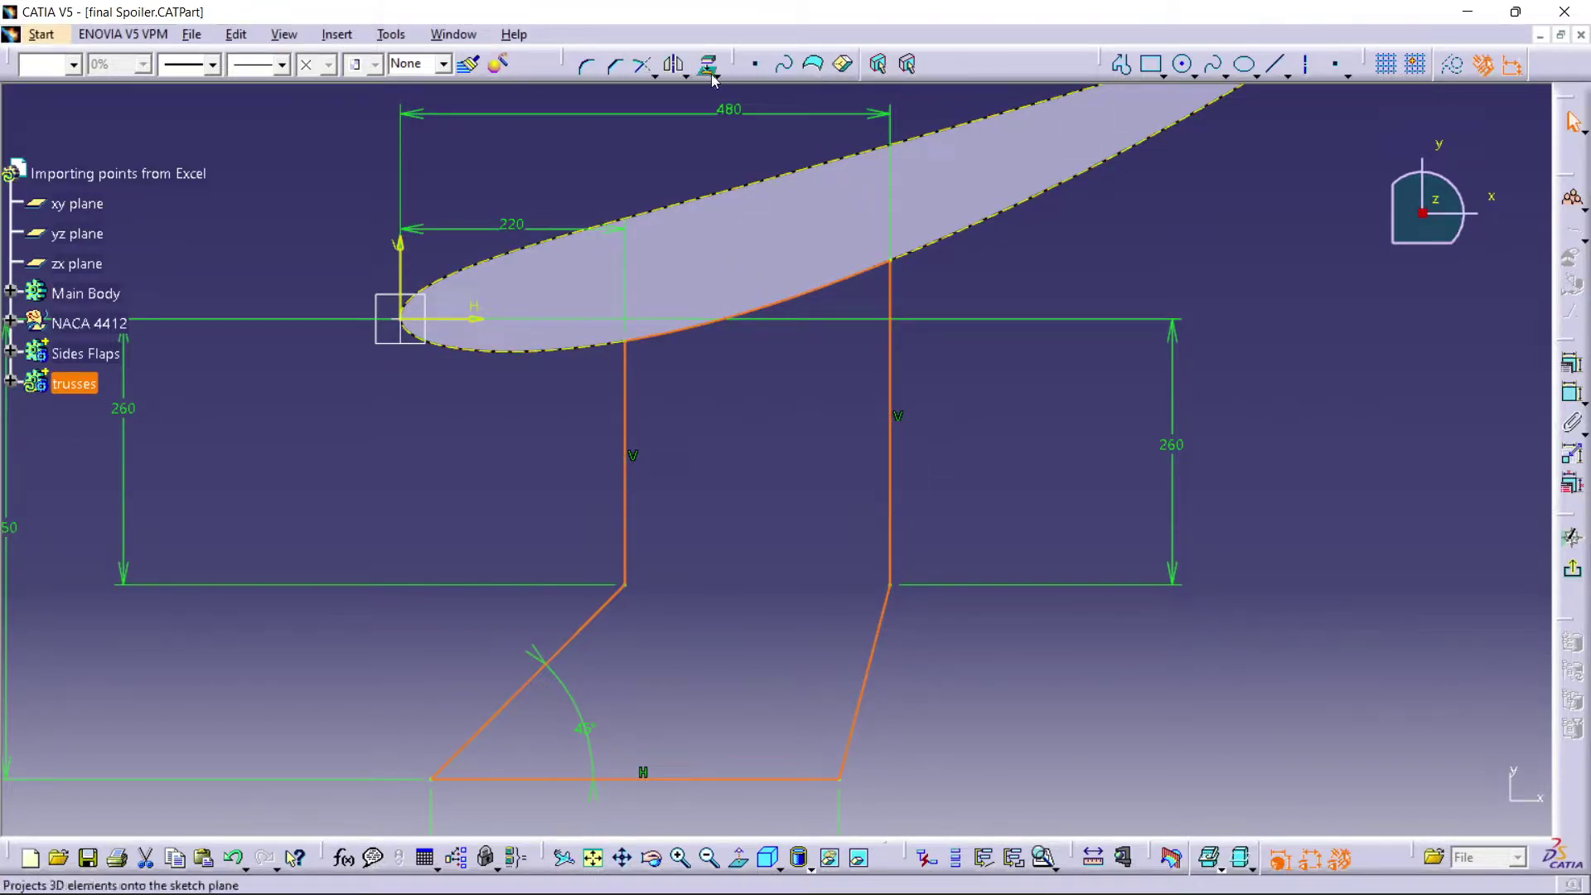
left_click(686, 77)
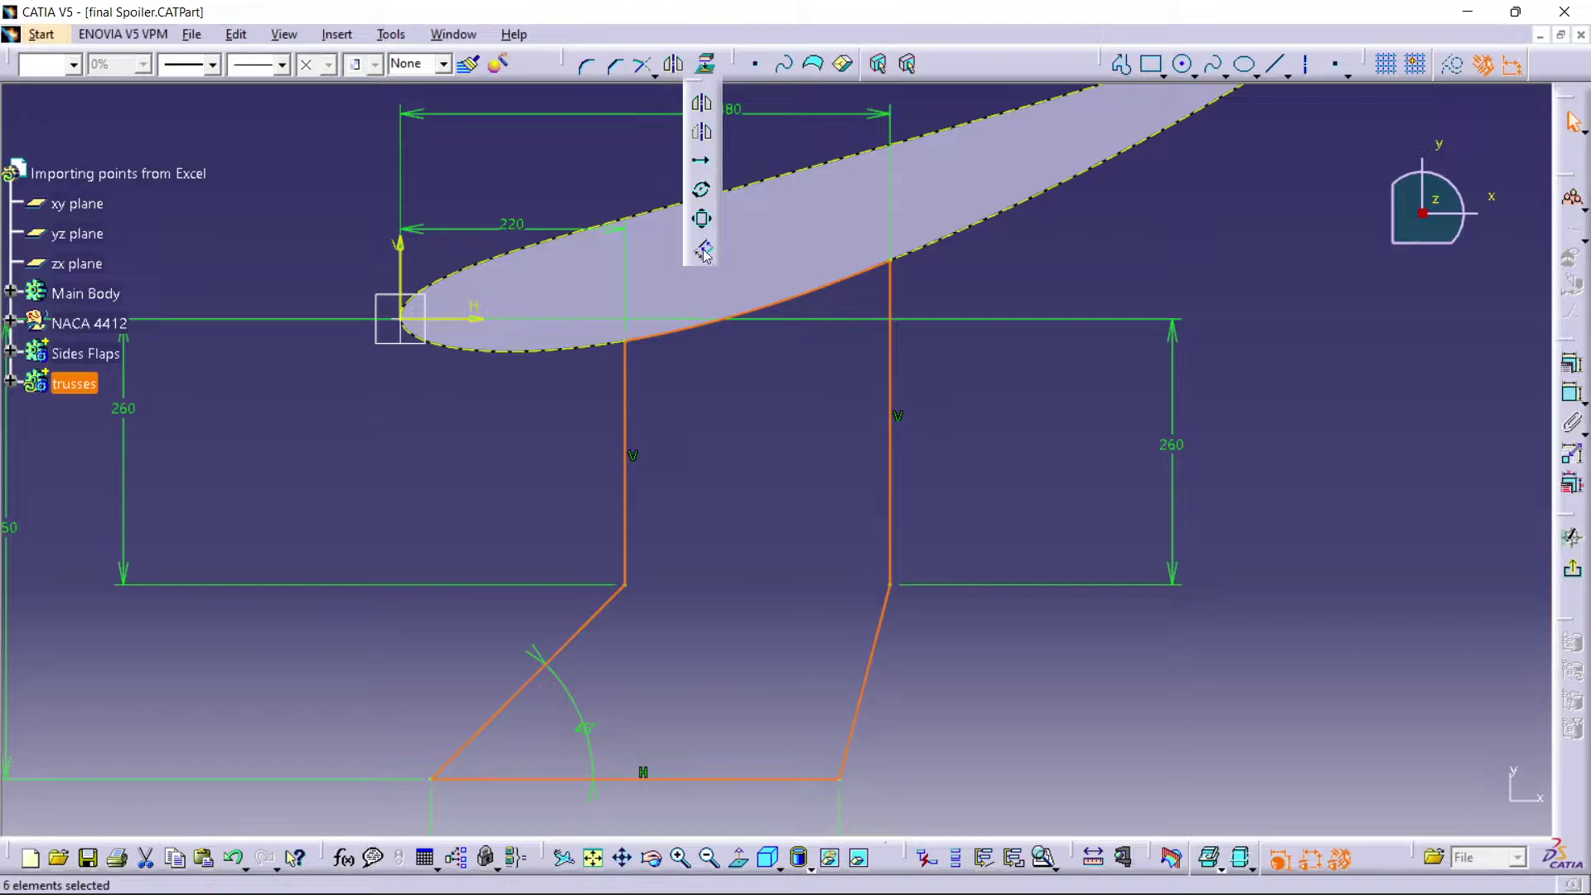
left_click(701, 246)
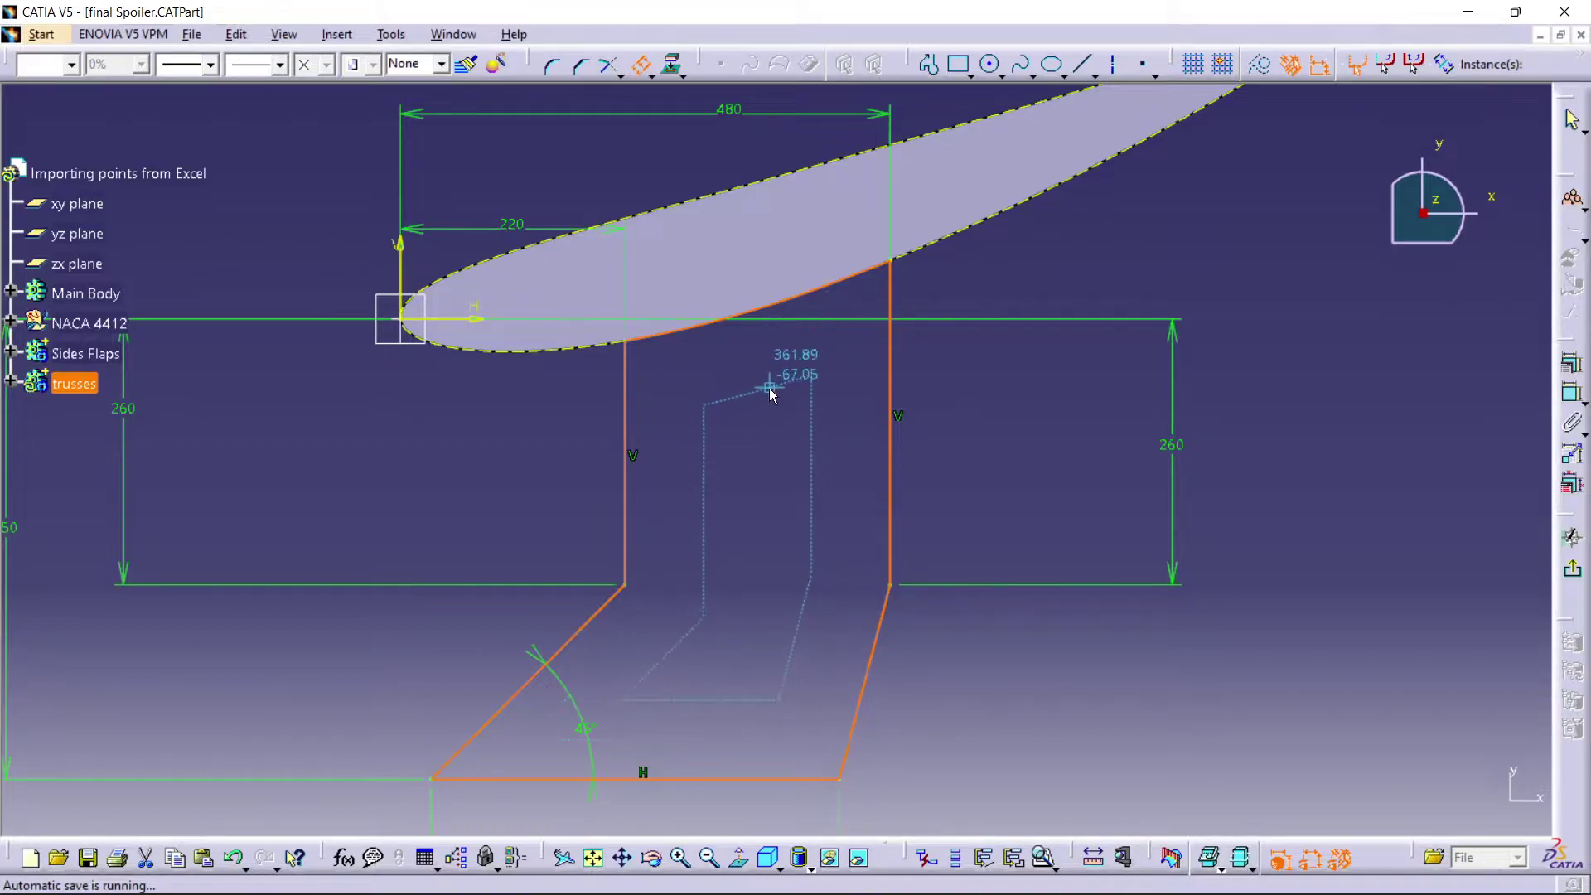
left_click(802, 342)
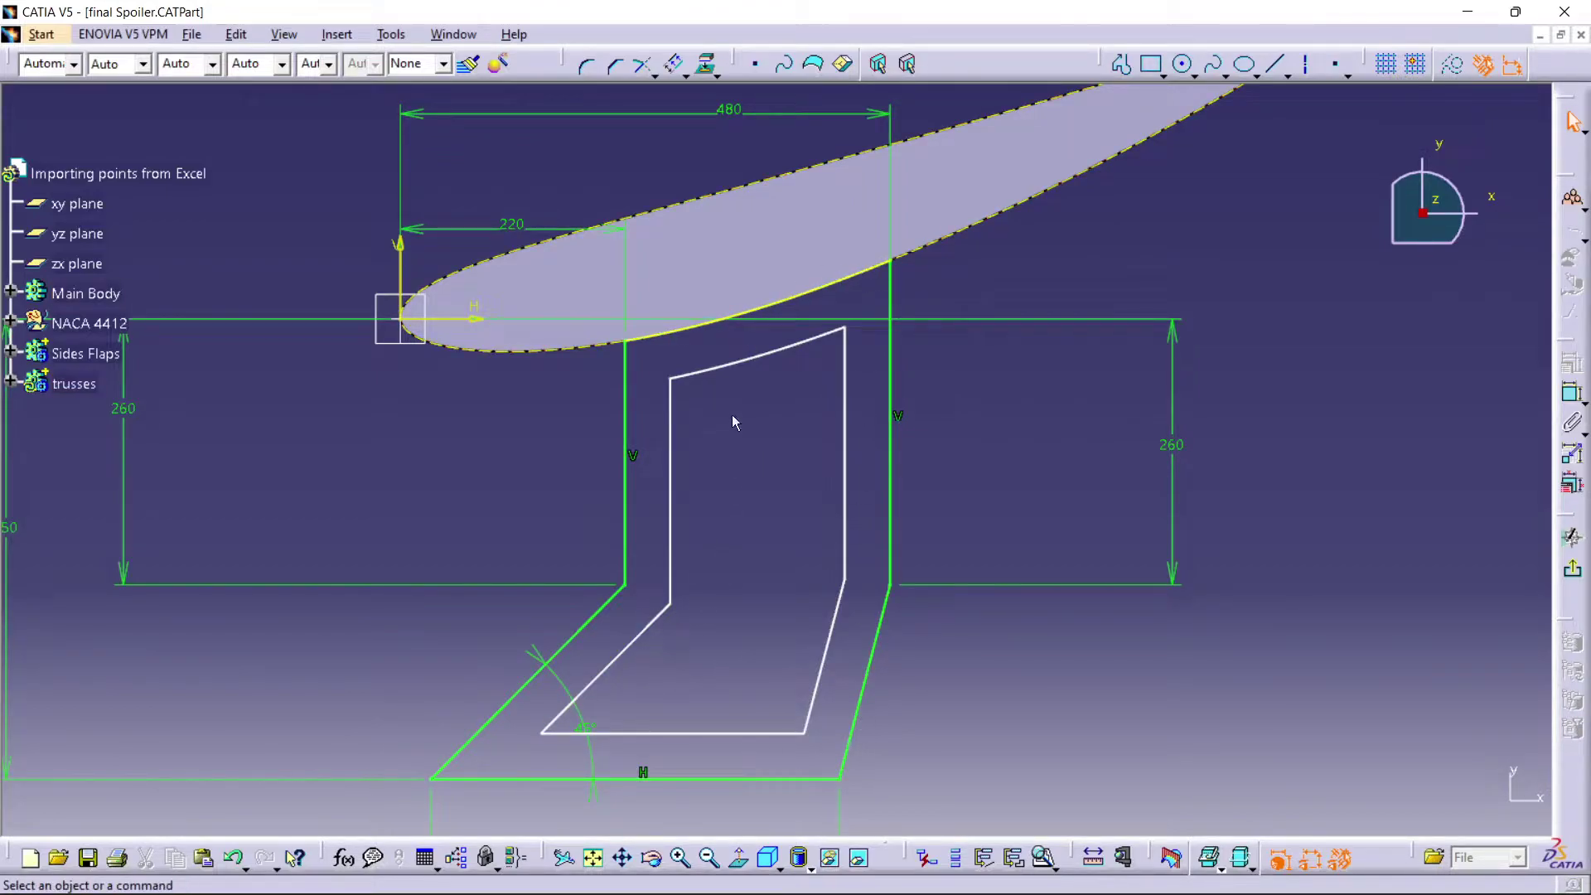
- Dimension the gap between the inner profile's curved upper edge and the airfoil arc and set it to 45 mm
middle_click_drag(779, 457, 680, 448)
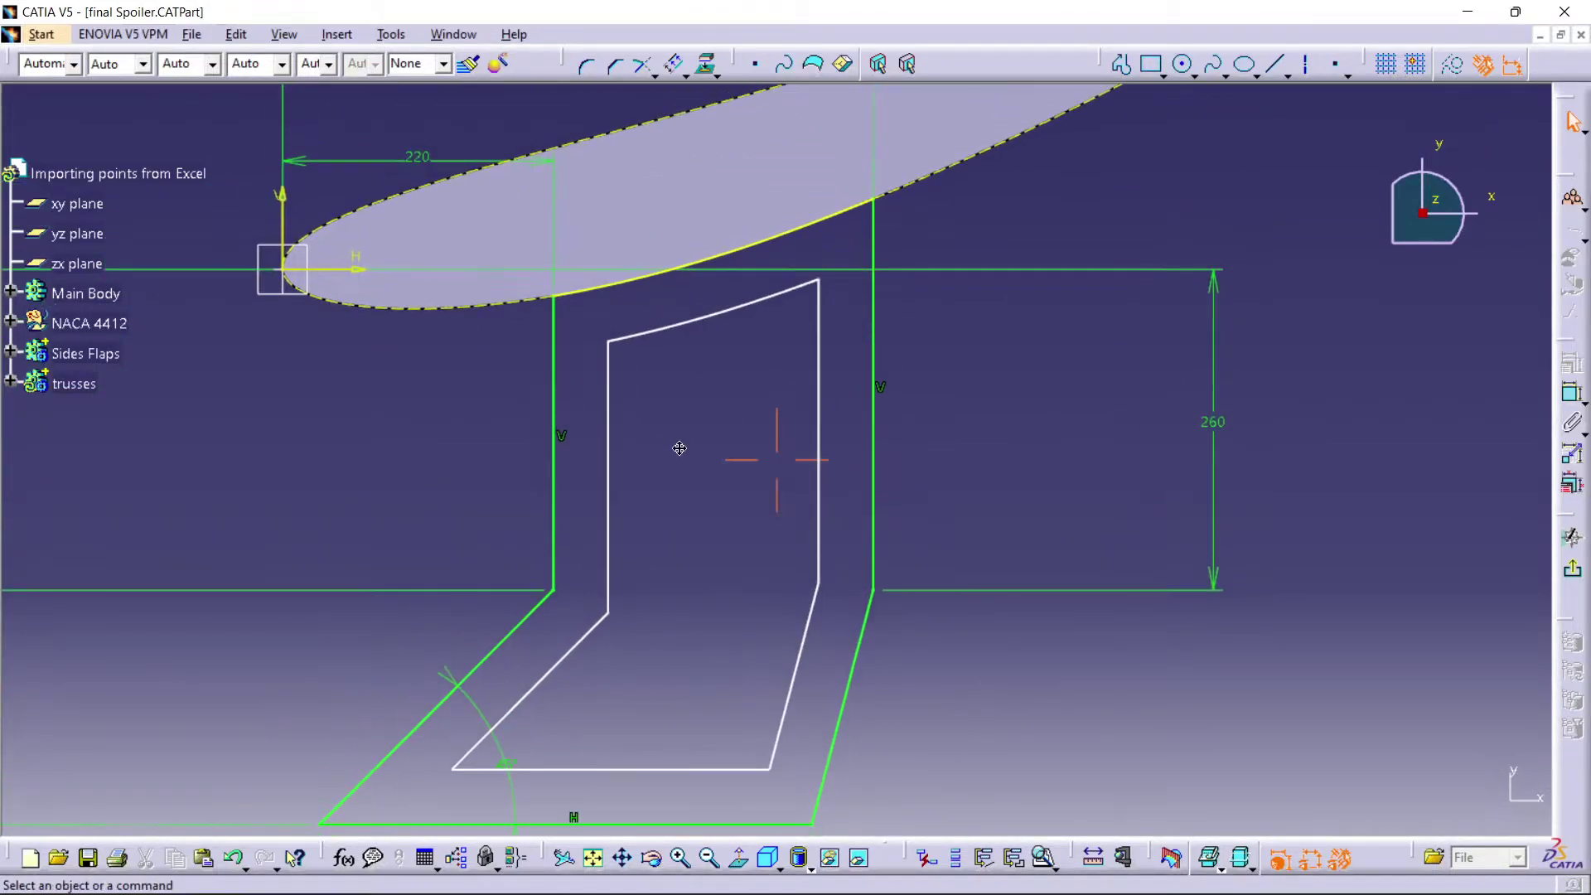
left_click(732, 319)
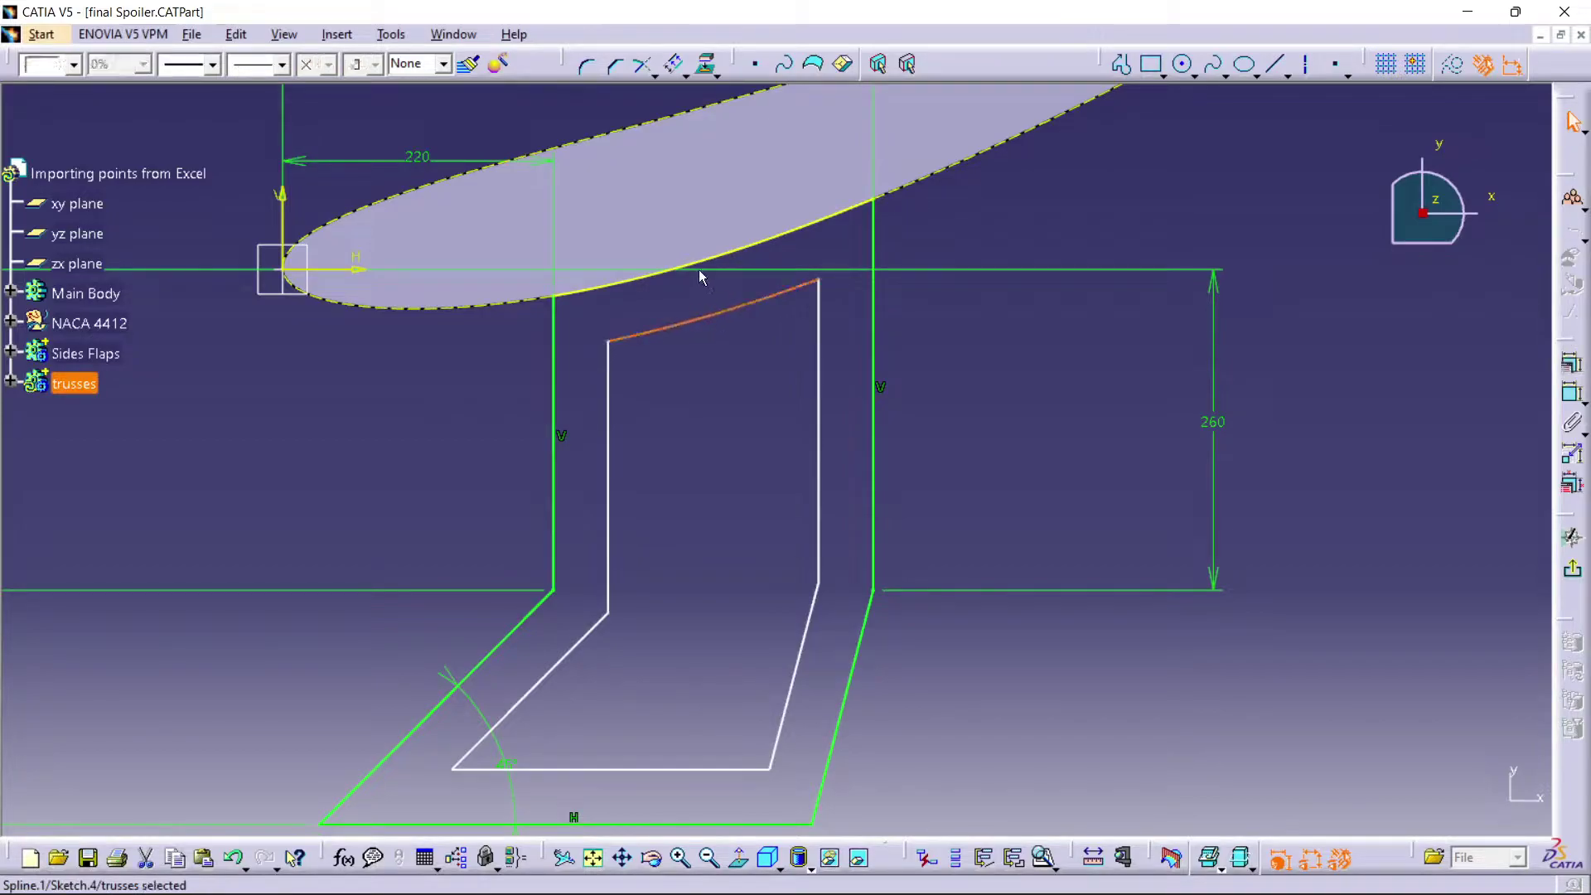
left_click(710, 256, "ctrl")
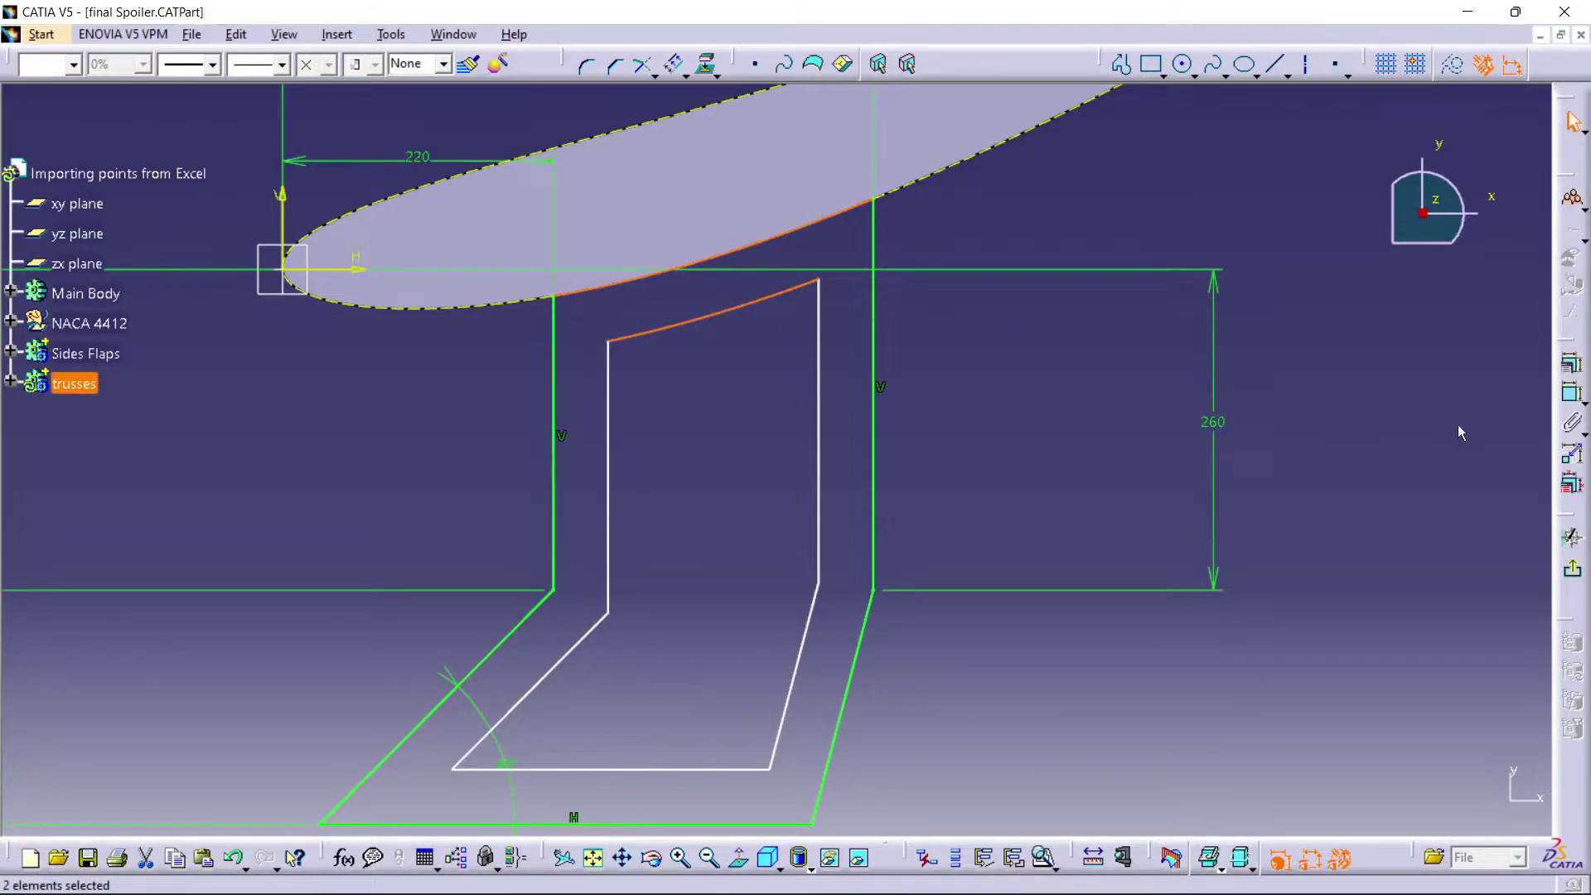
left_click(1568, 402)
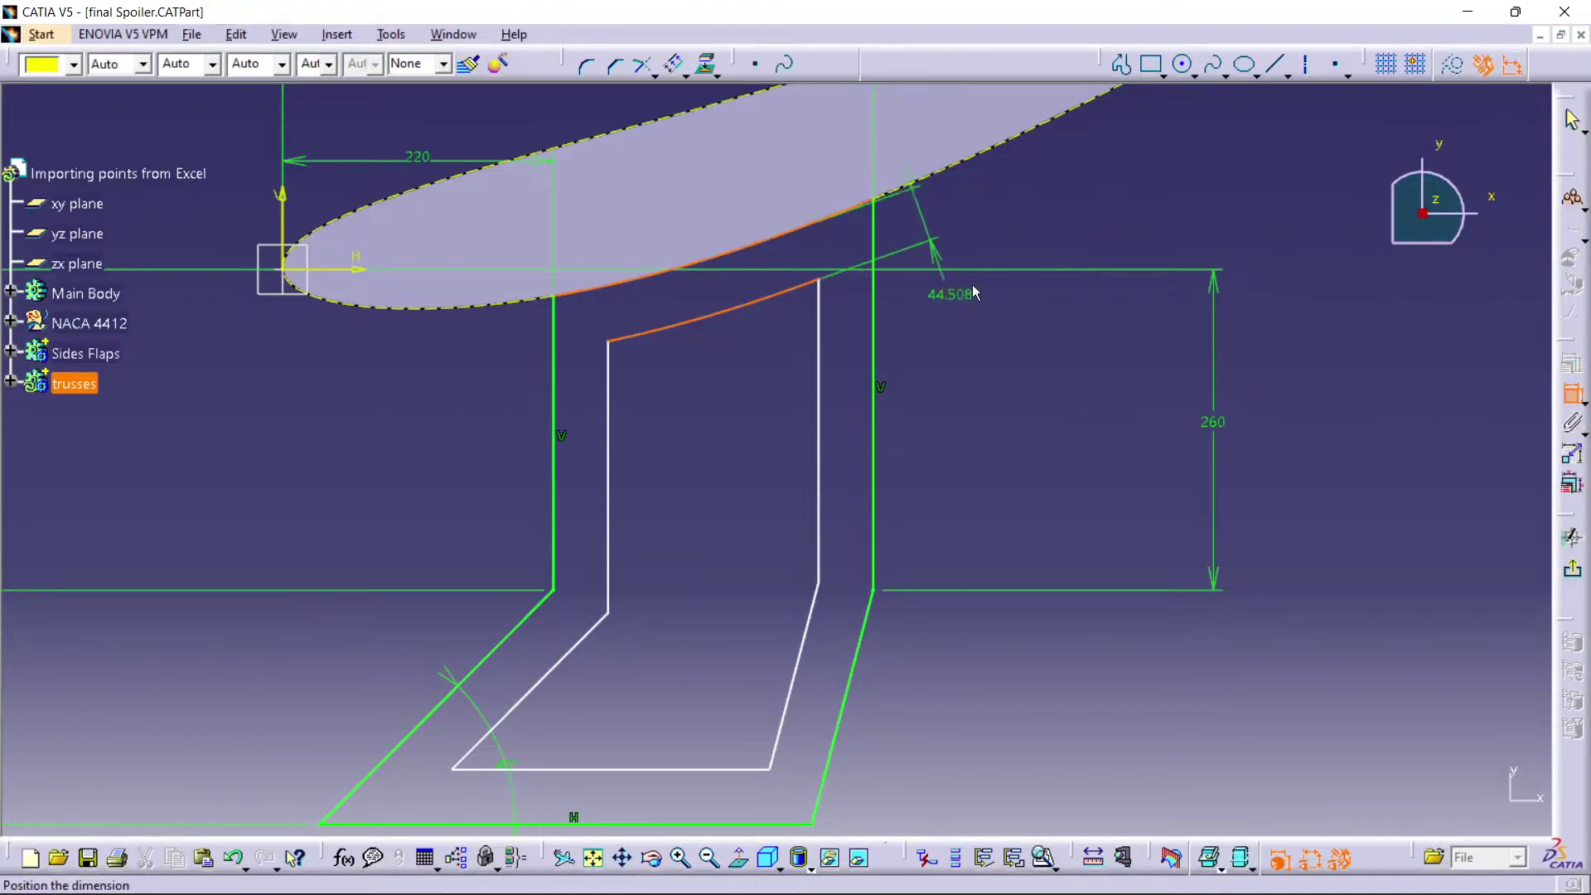
left_click(1028, 232)
double_click(1026, 227)
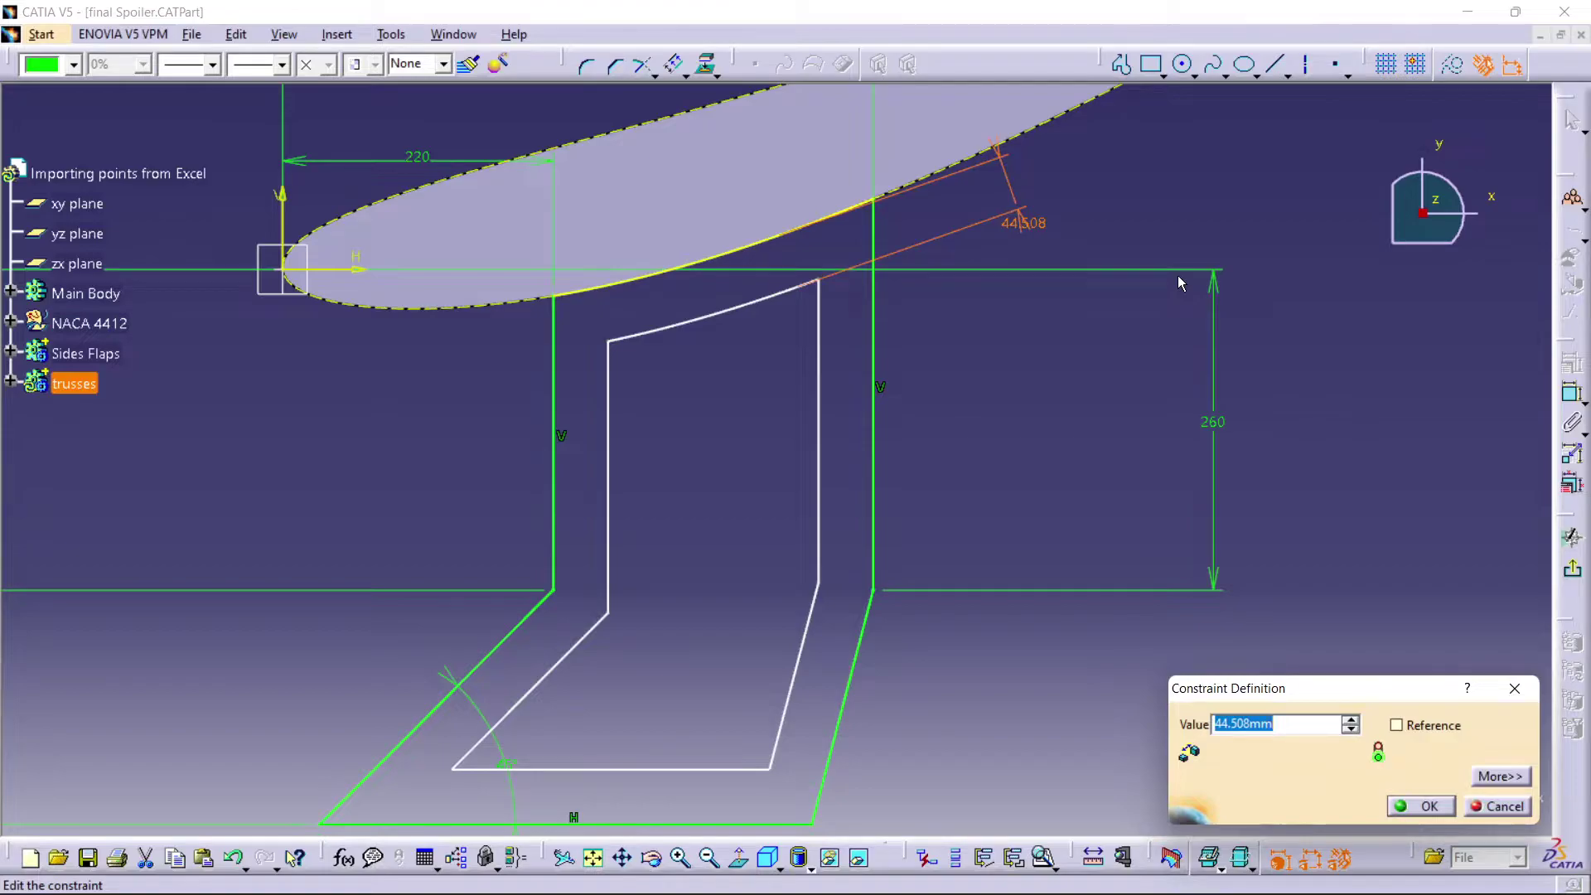
type("45")
key("Return")
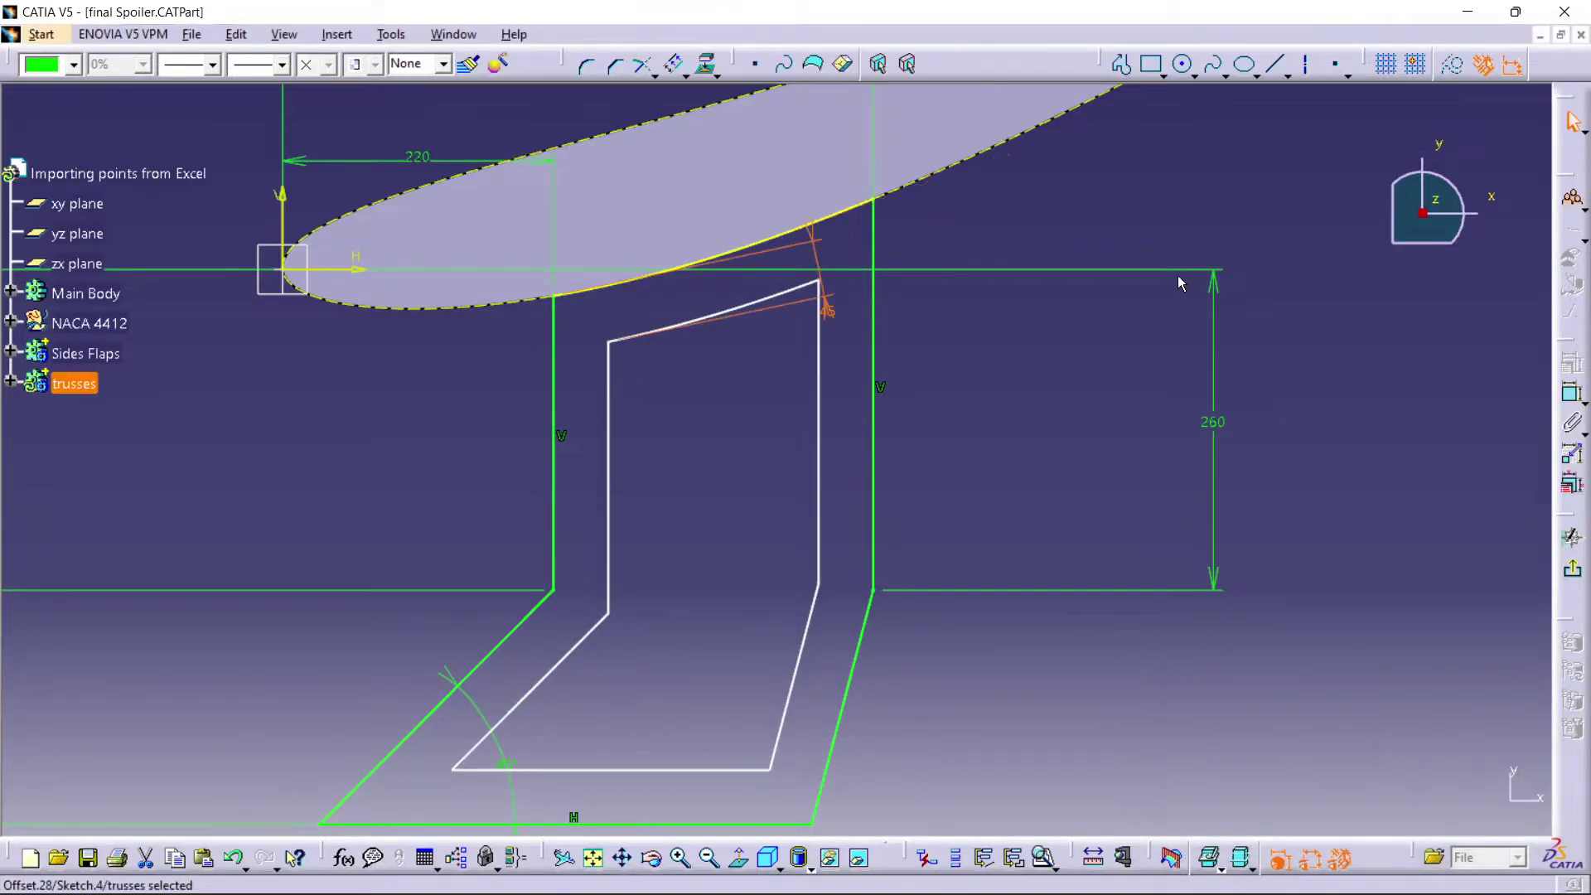
left_click(1026, 369)
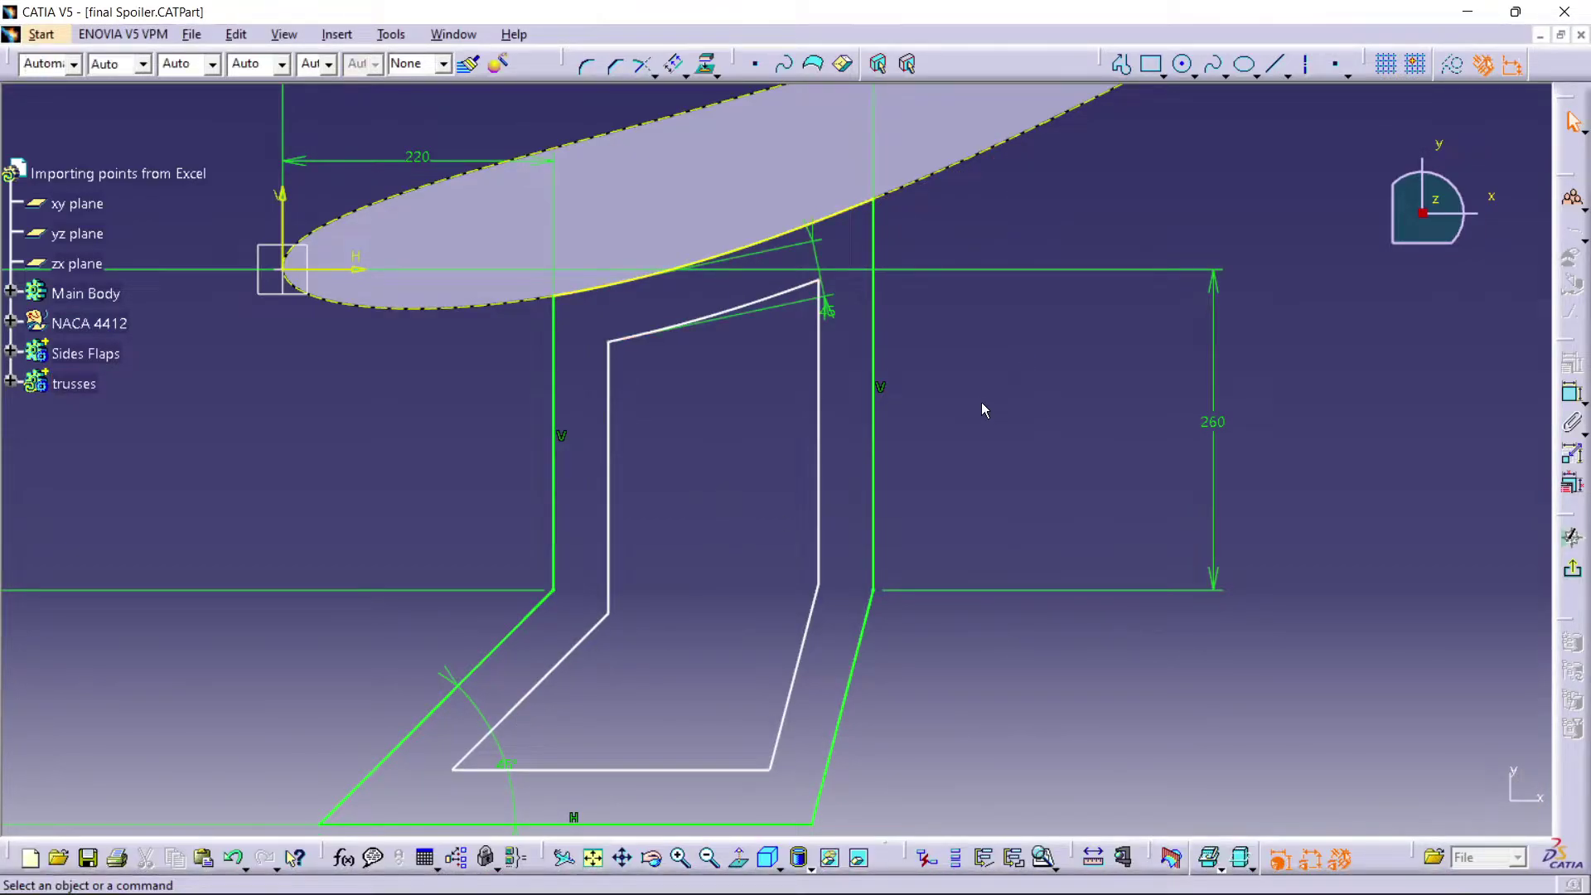
- Constrain the inner rear upright parallel to the outer rear upright
left_click(820, 430)
left_click(874, 410, "ctrl")
left_click(1571, 392)
right_click(1120, 411)
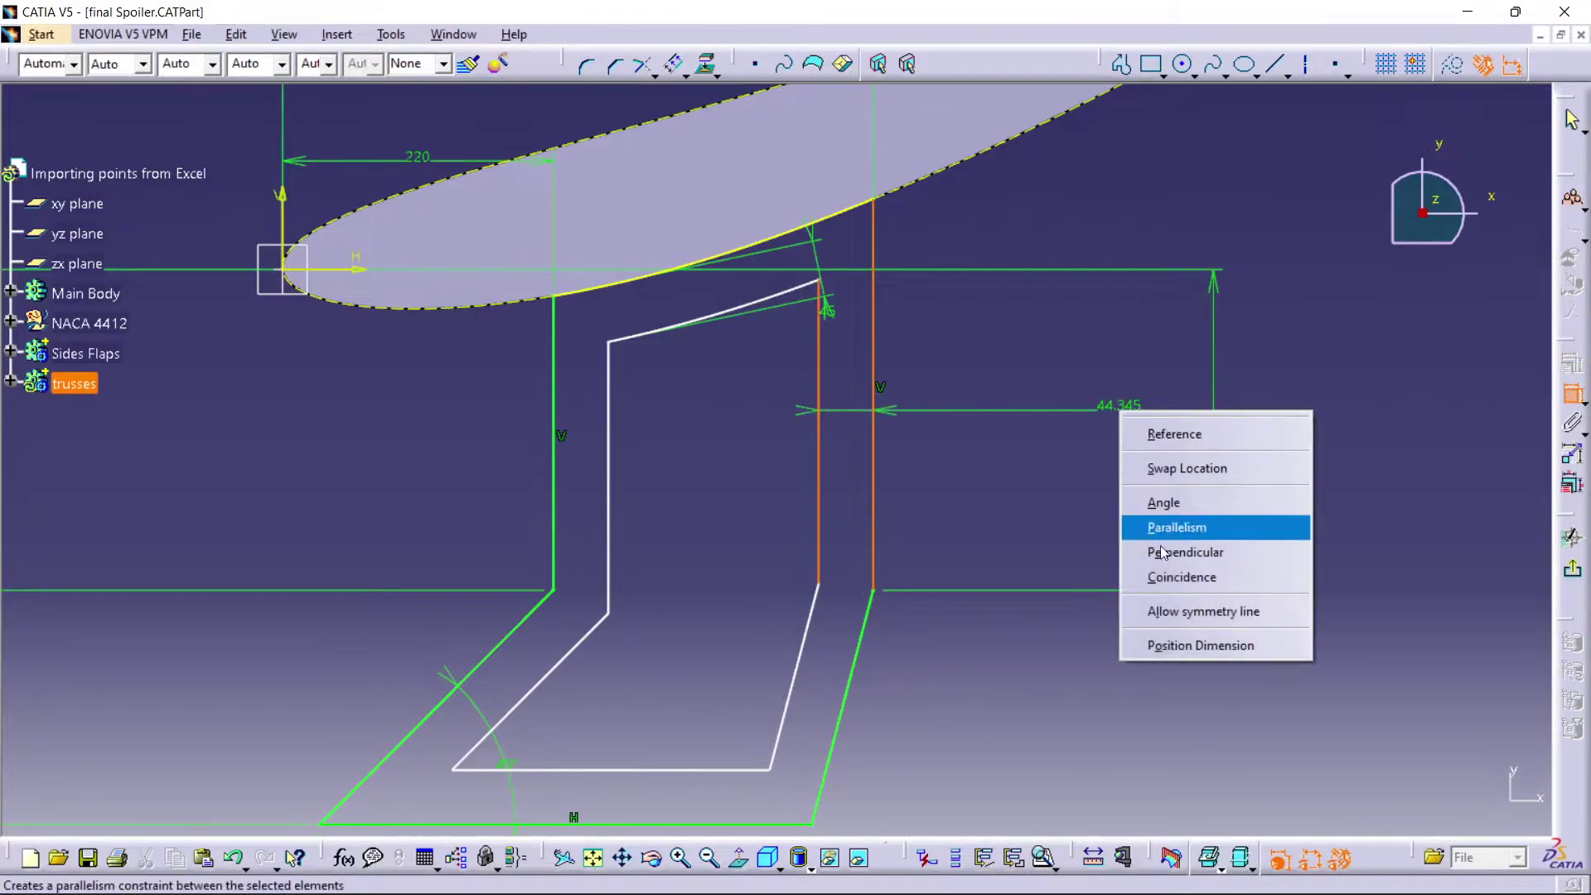
left_click(1176, 527)
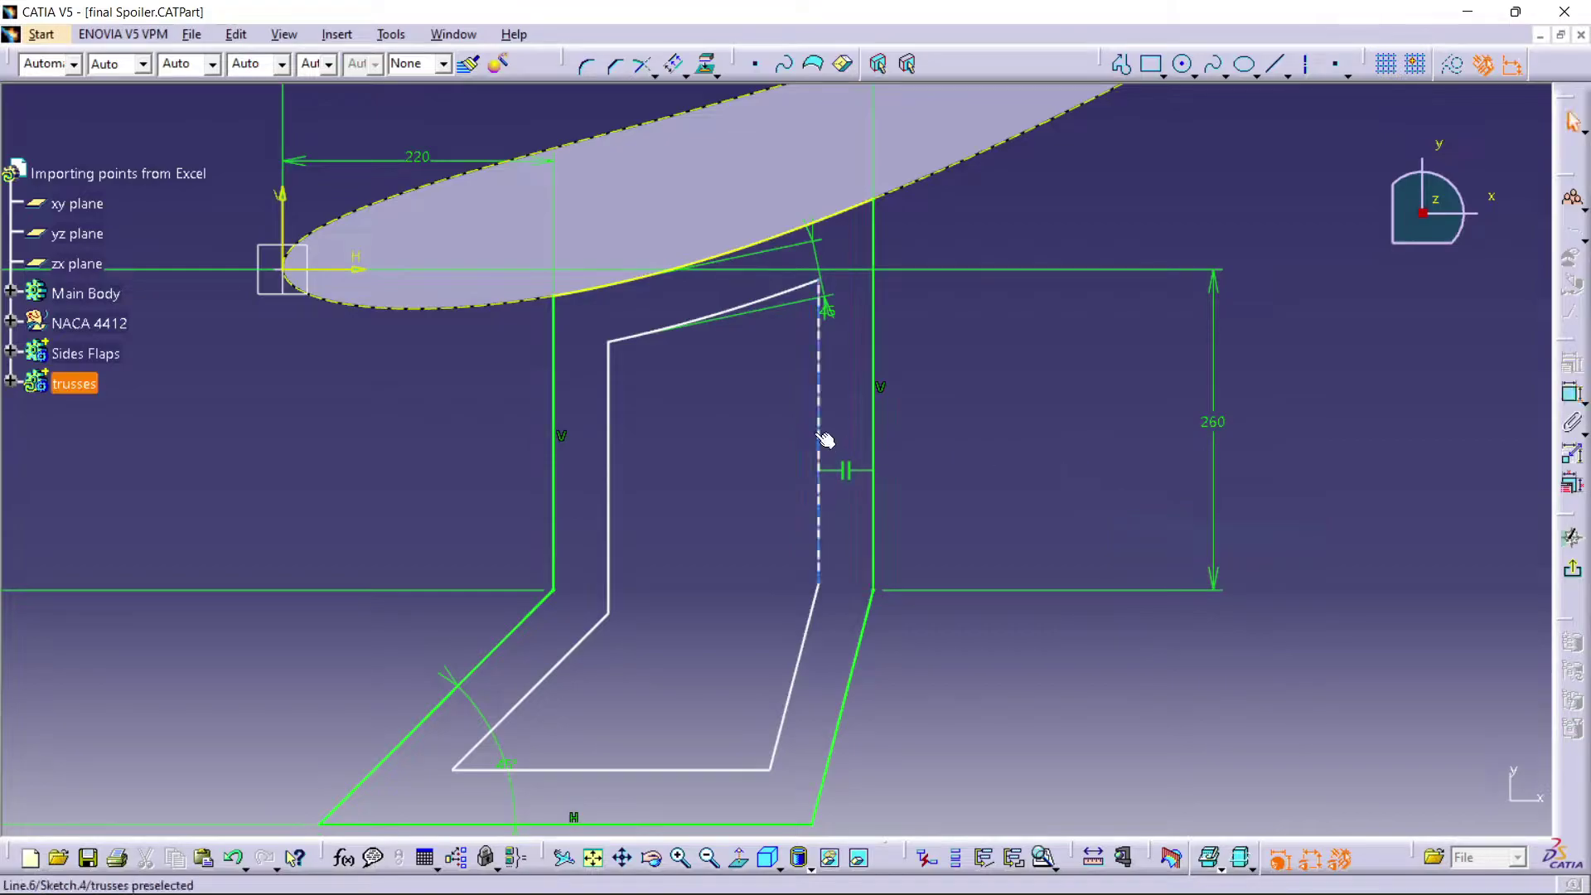
- Constrain the inner front upright parallel to the outer front upright
left_click(610, 433)
left_click(554, 403, "ctrl")
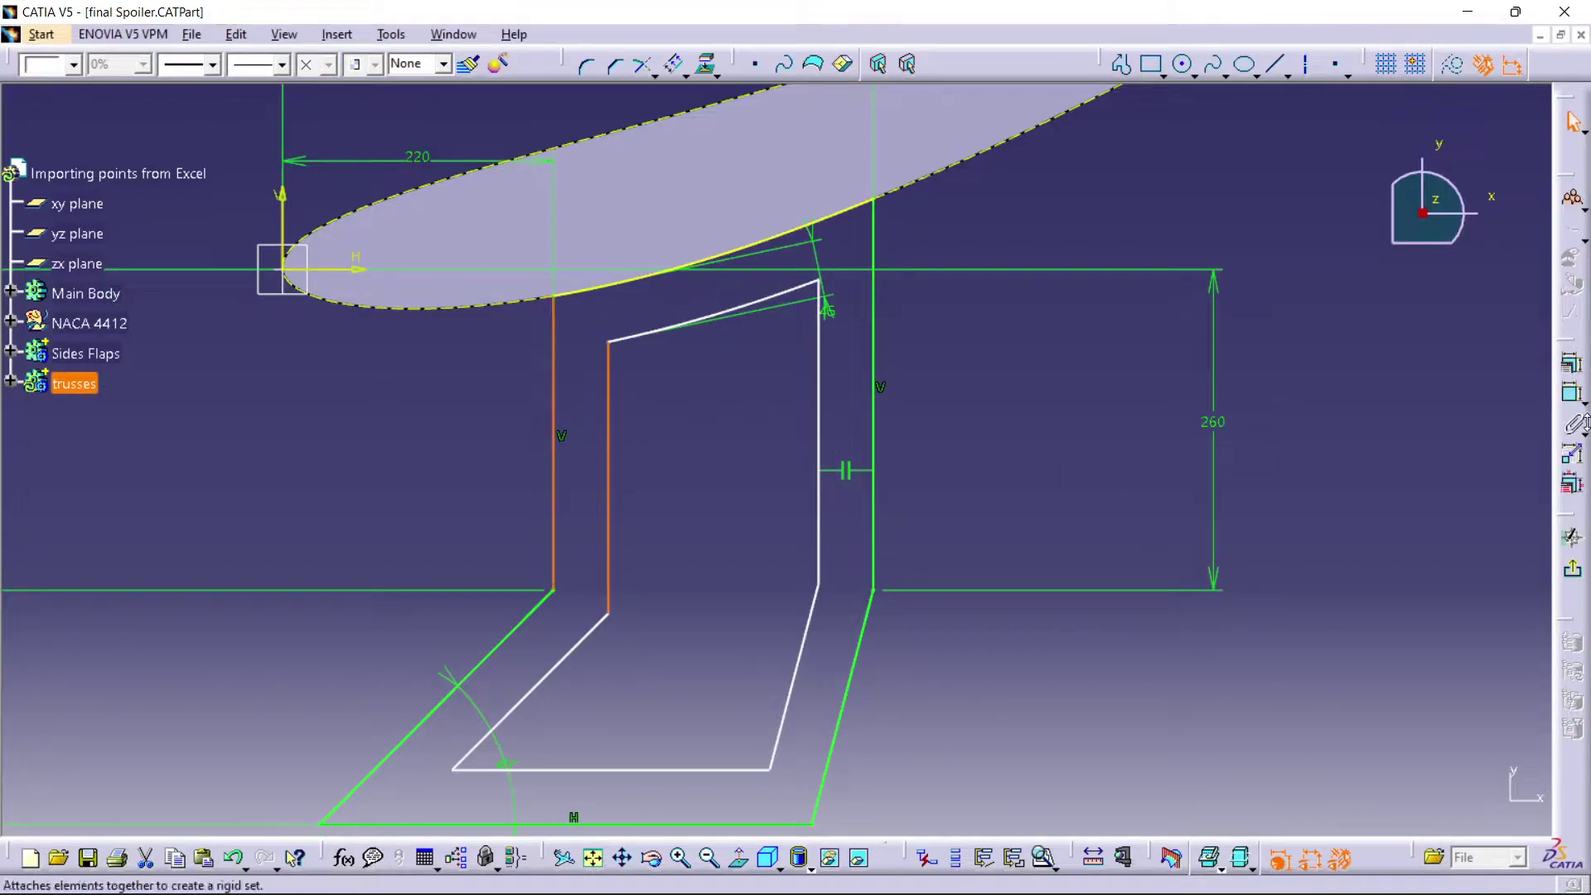
left_click(1572, 397)
right_click(437, 417)
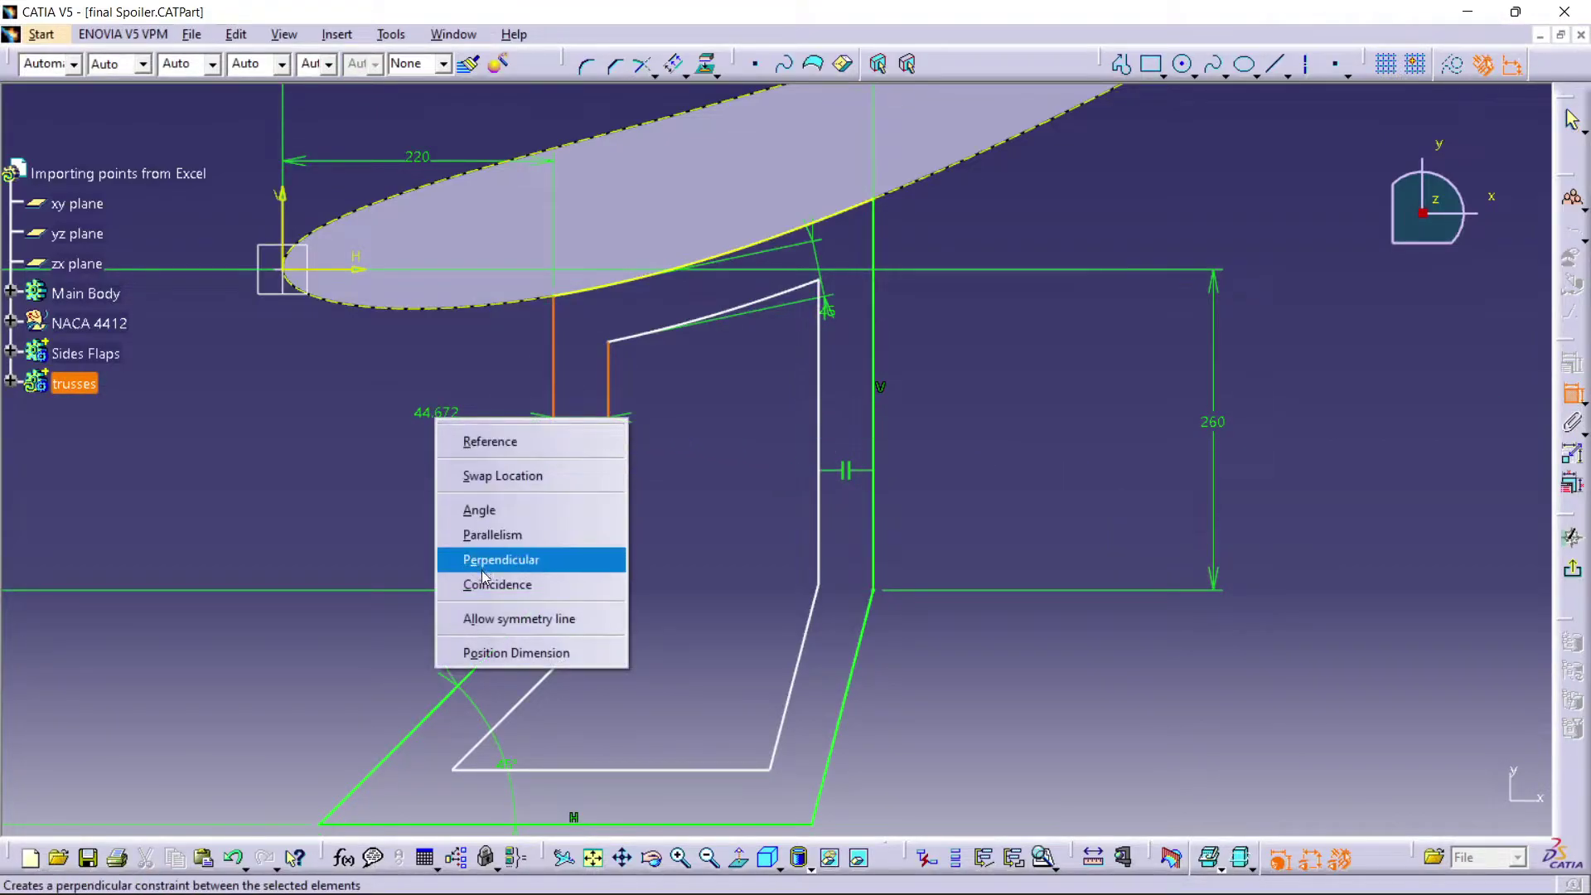
left_click(488, 535)
- Constrain the inner profile's bottom line parallel to the outer bottom line
middle_click_drag(764, 608, 774, 455)
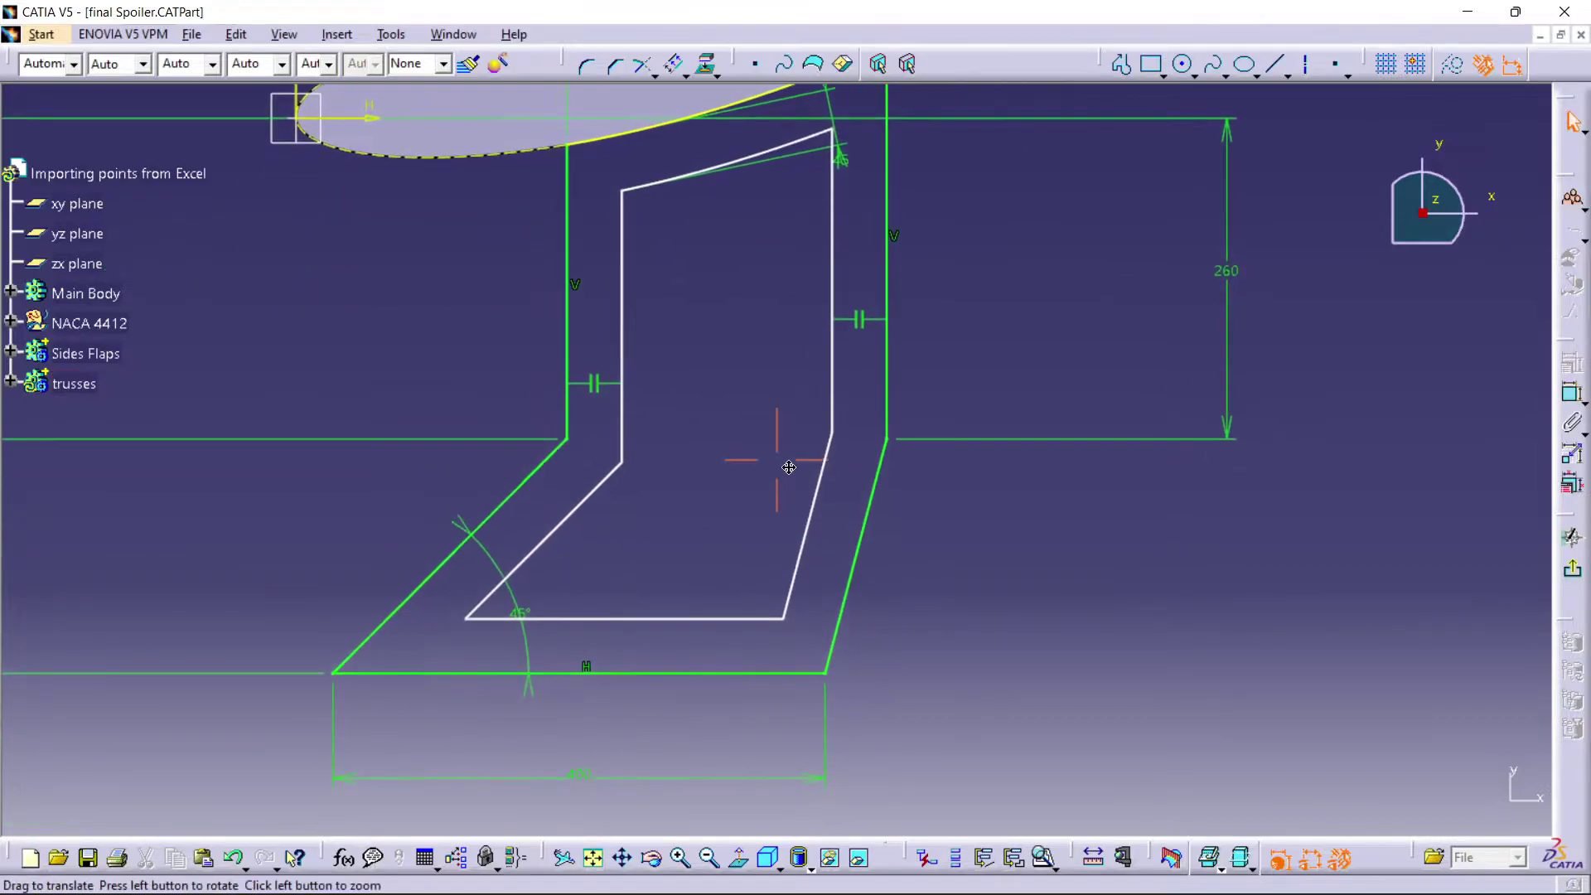
left_click(703, 620)
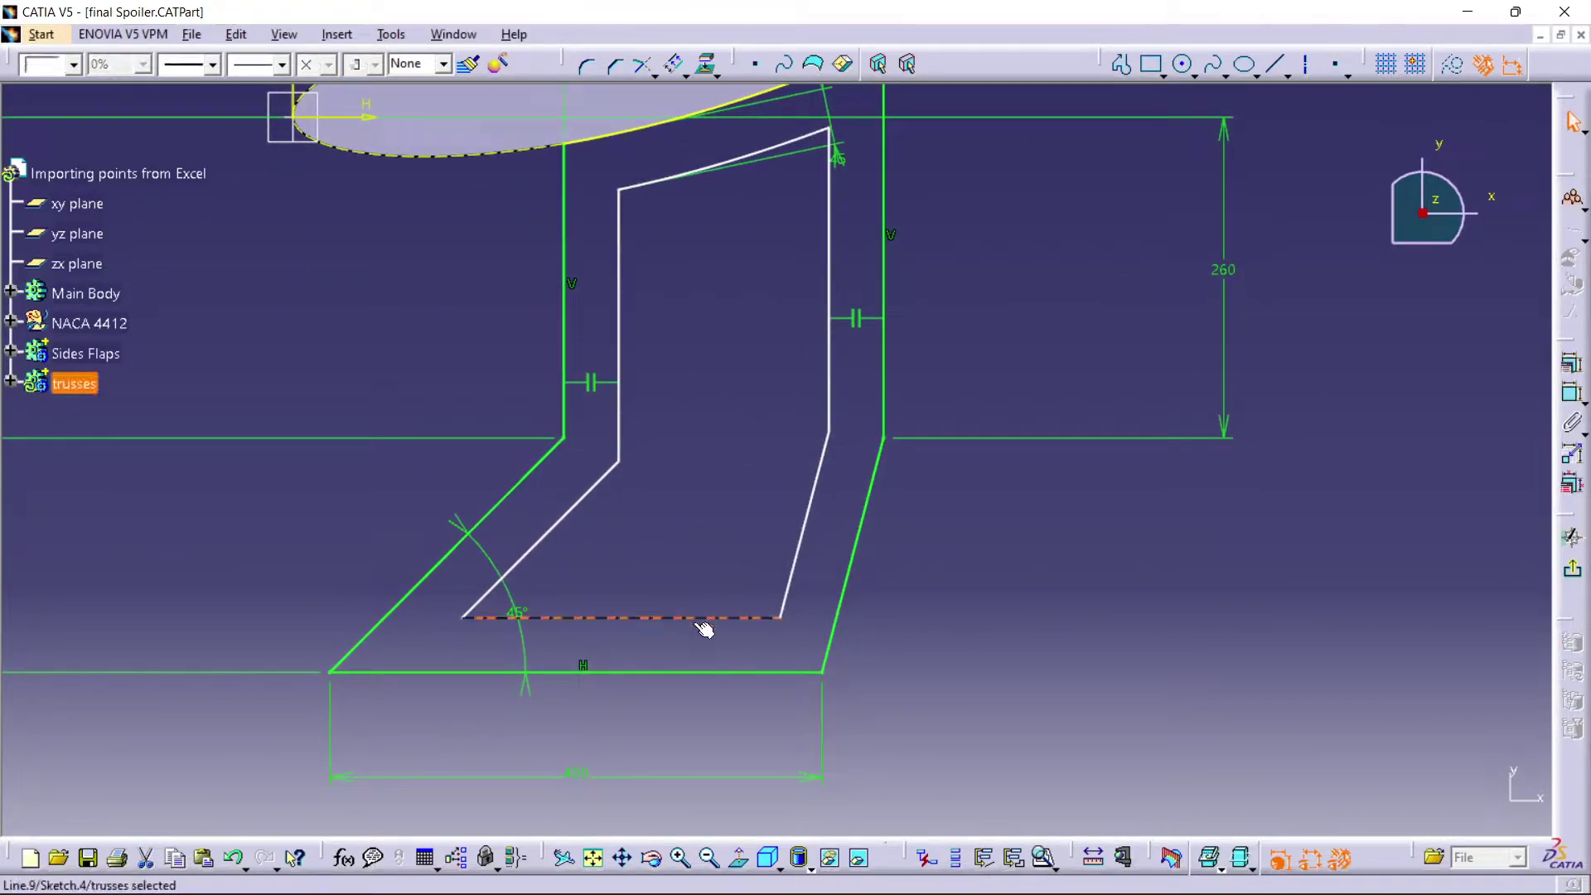
left_click(1572, 393)
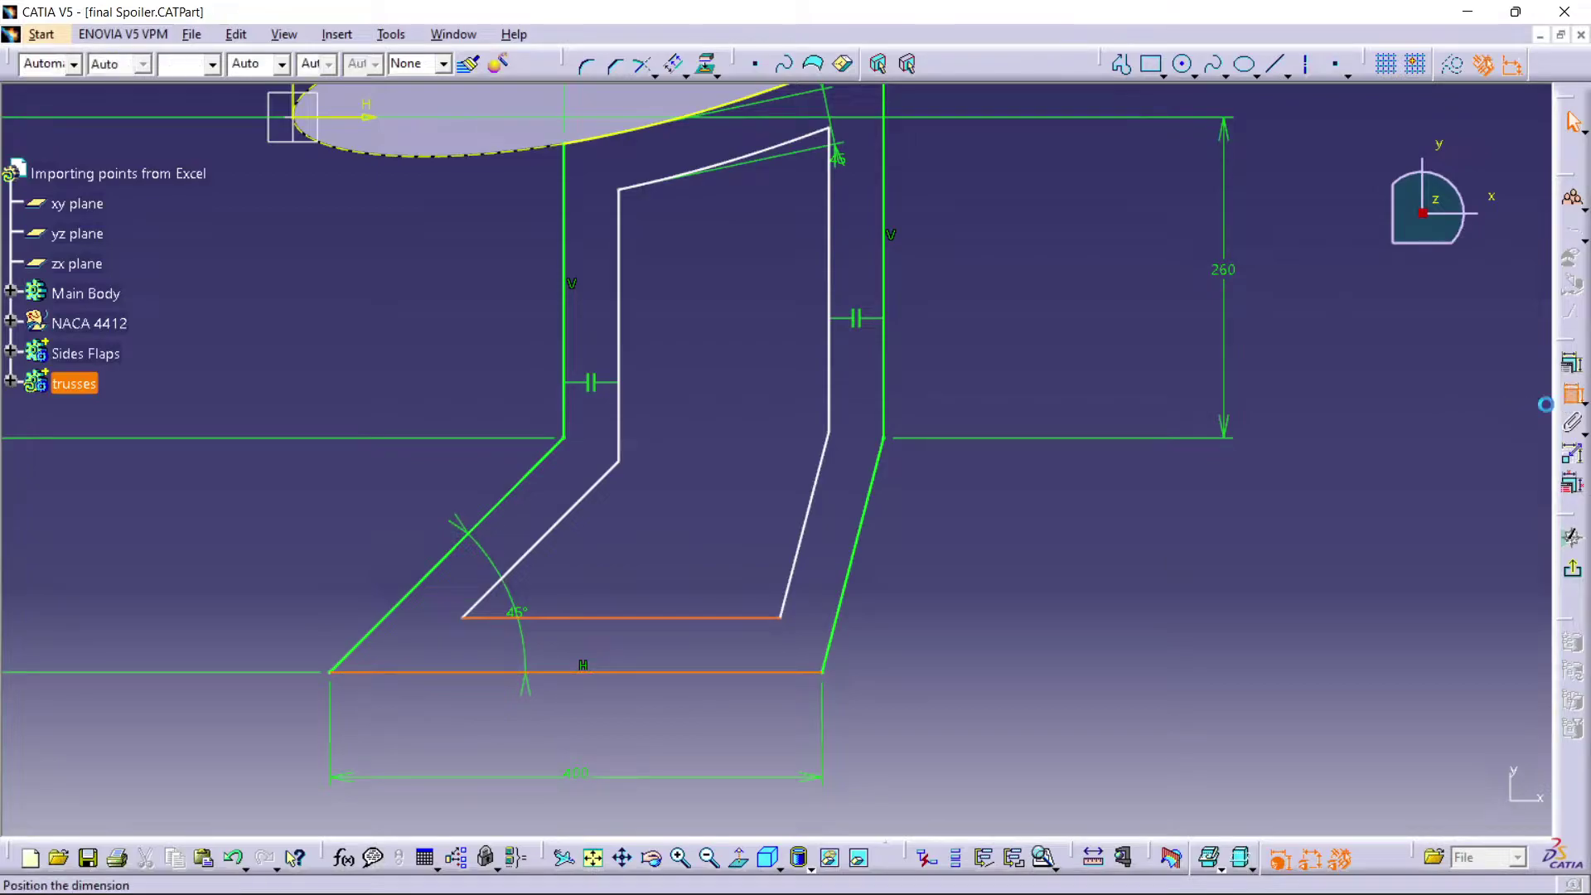
right_click(1149, 514)
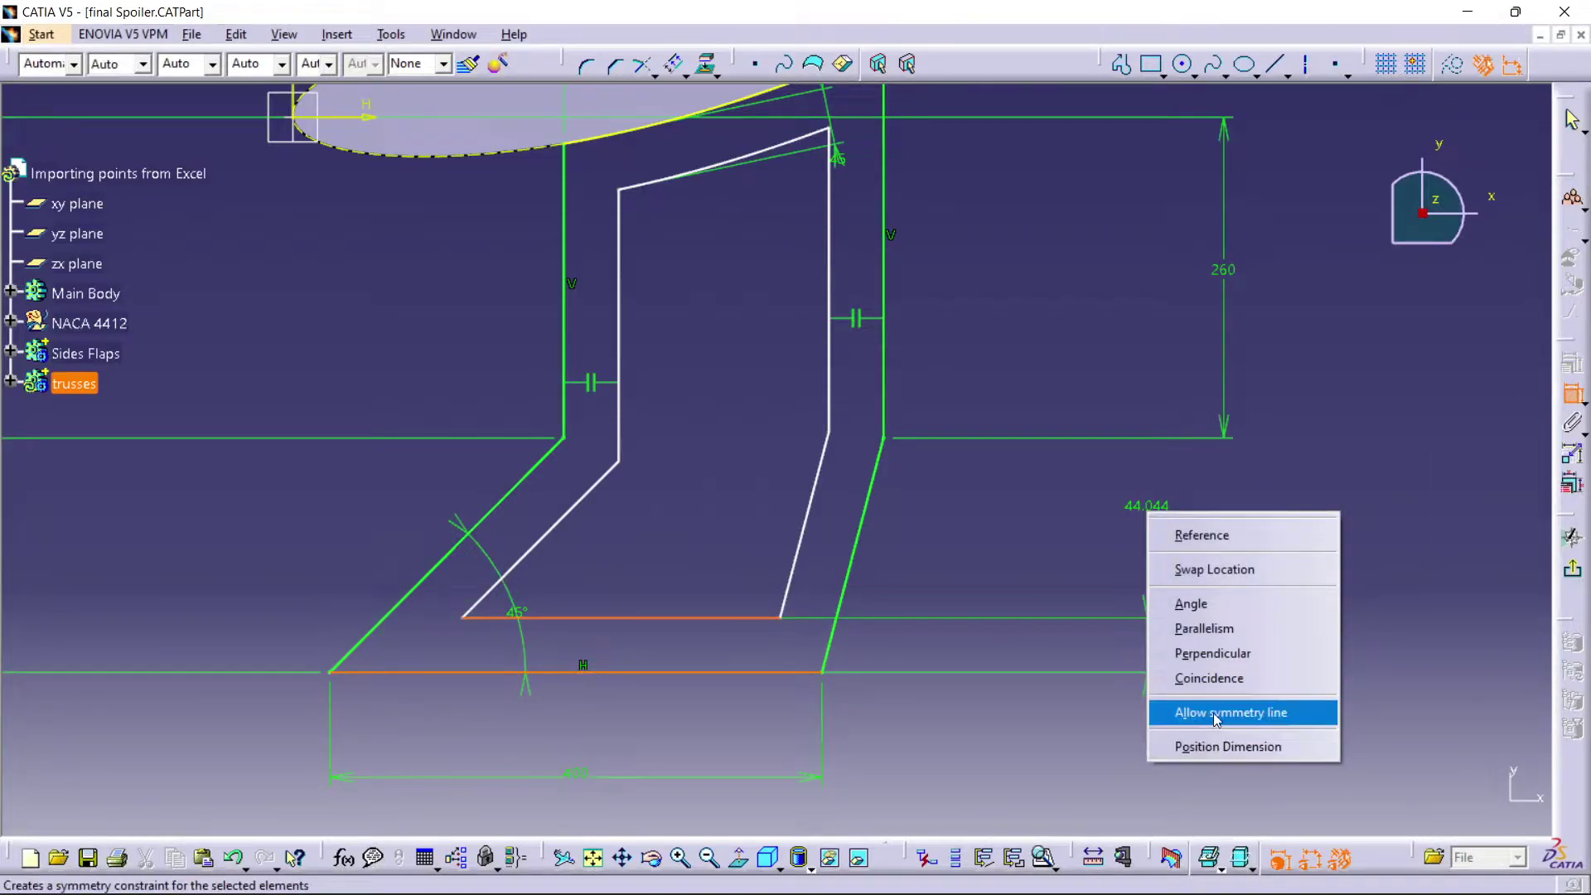
left_click(1205, 628)
left_click(1169, 629)
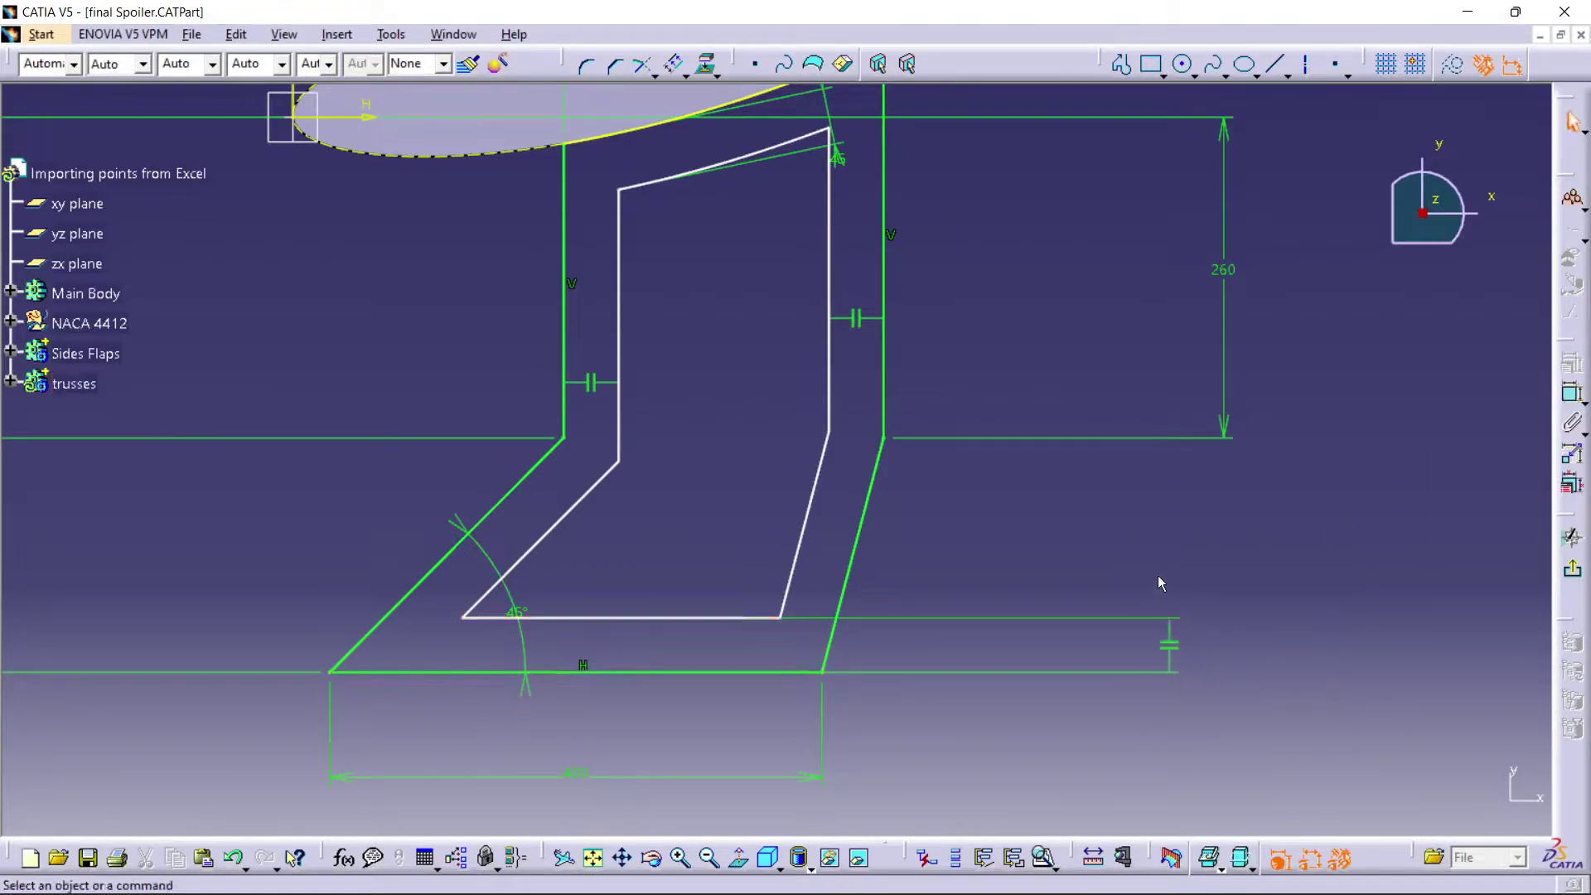
- Draw a diagonal line from just above the inner front upright's lower end to the lower part of the inner rear slanted line
middle_click_drag(895, 430, 895, 505)
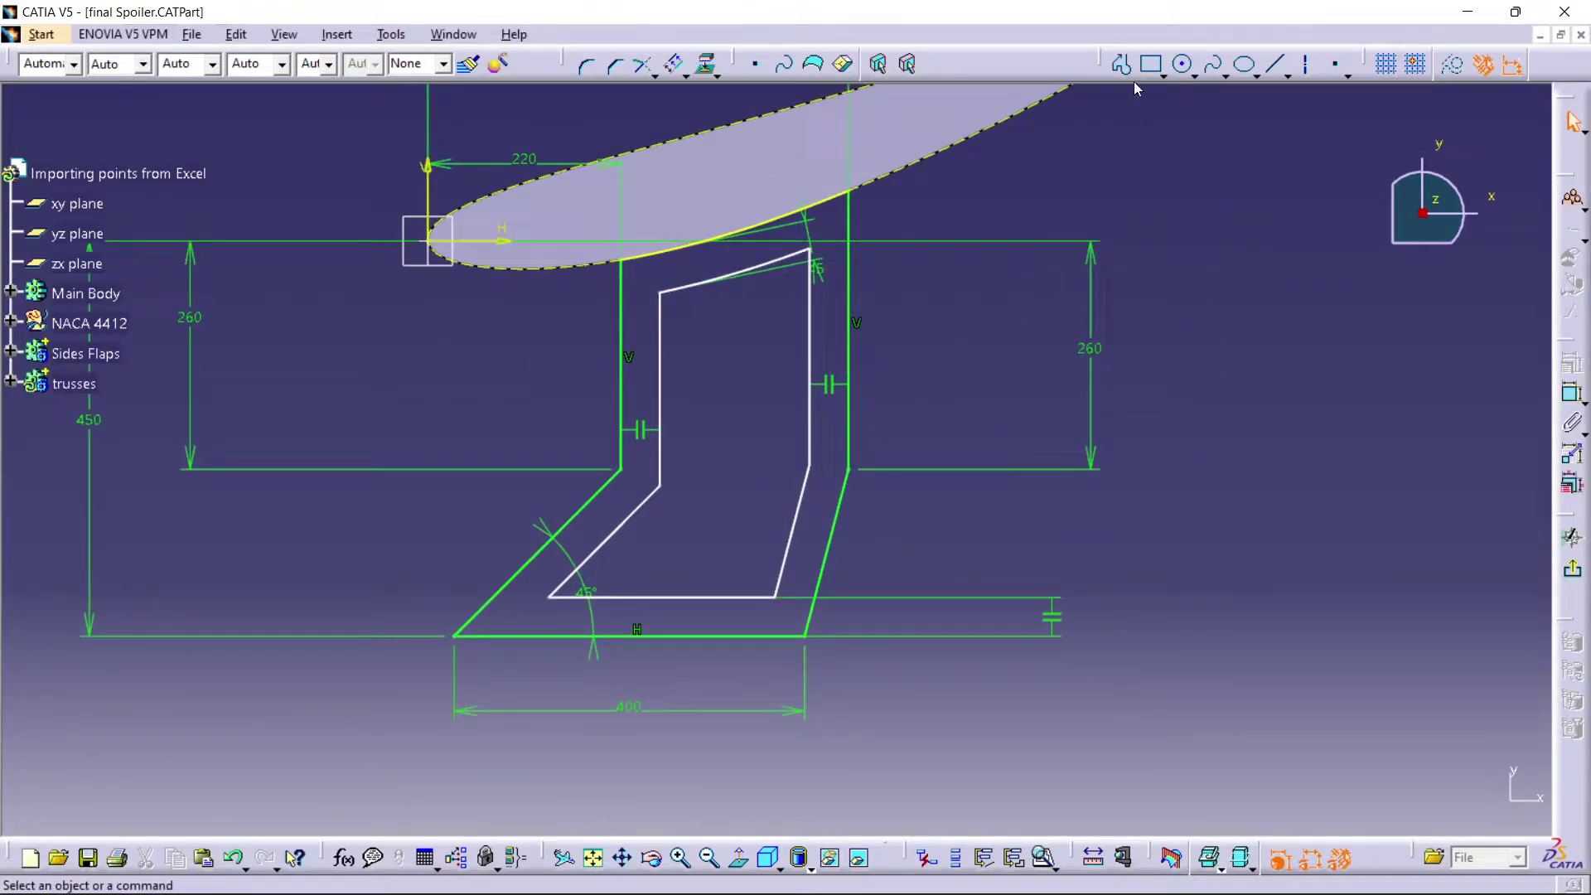
left_click(1120, 64)
mouse_move(808, 300)
middle_mouse_down()
mouse_move(791, 356)
mouse_move(789, 290)
middle_mouse_up()
middle_click_drag(726, 469, 705, 356)
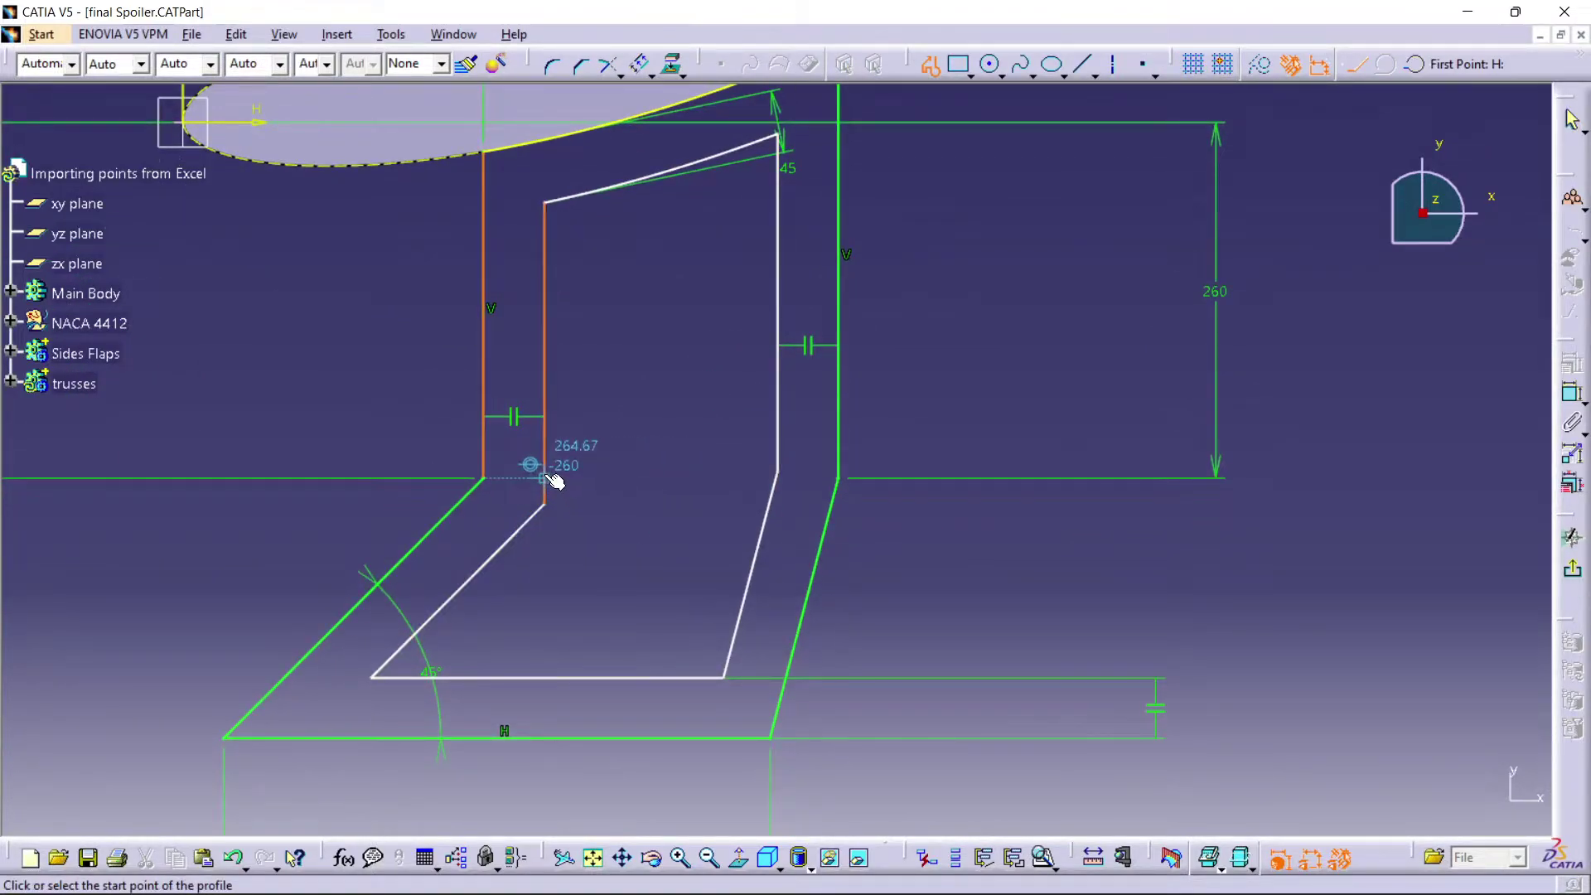
left_click(546, 470)
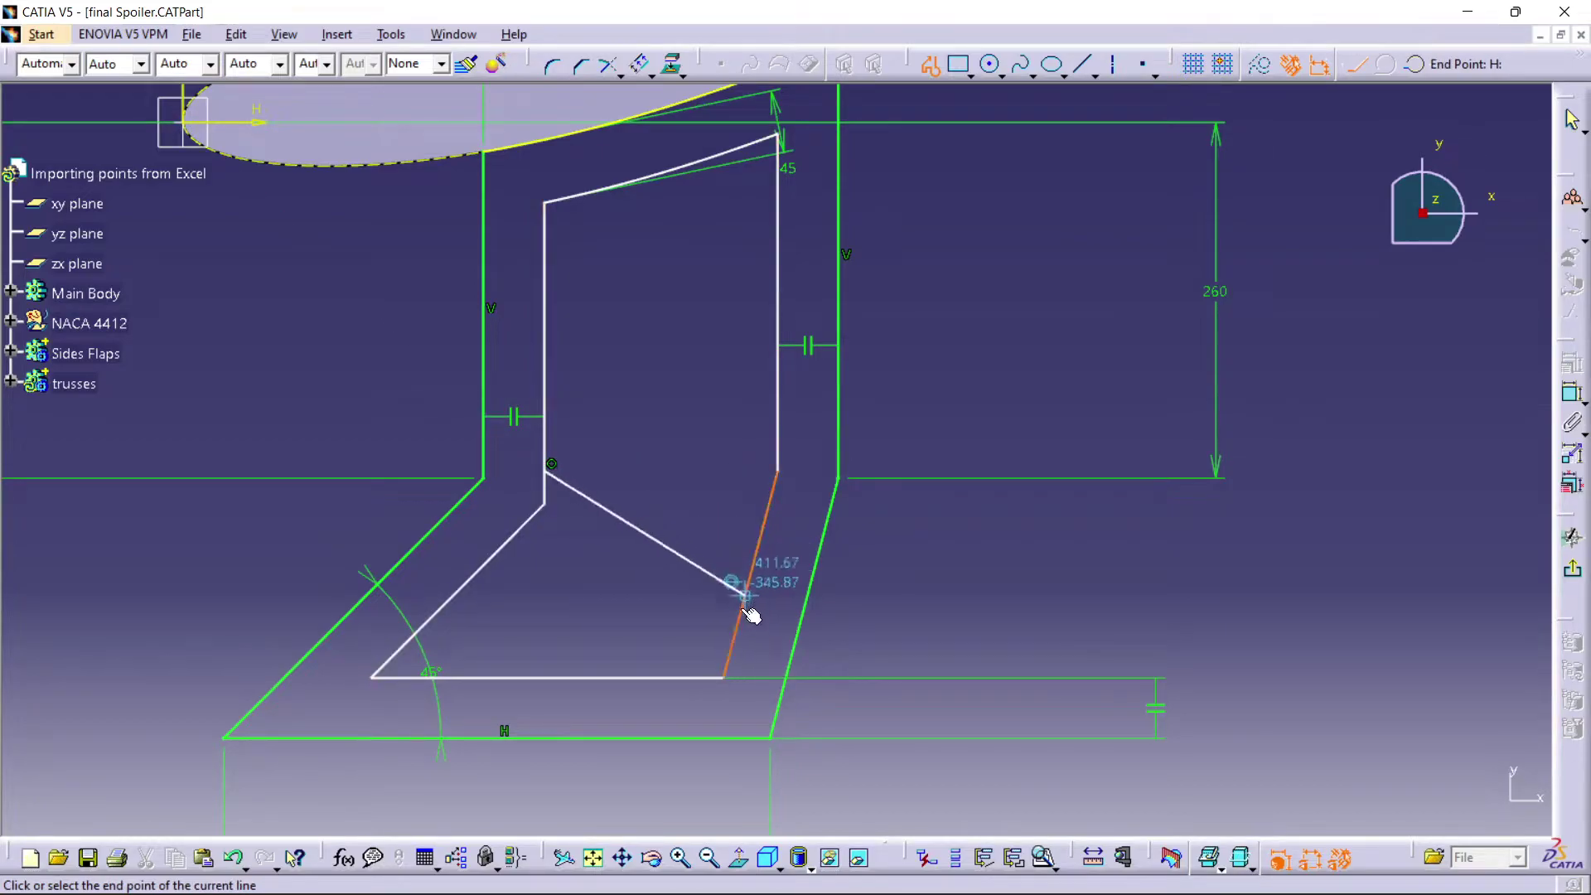
left_click(735, 630)
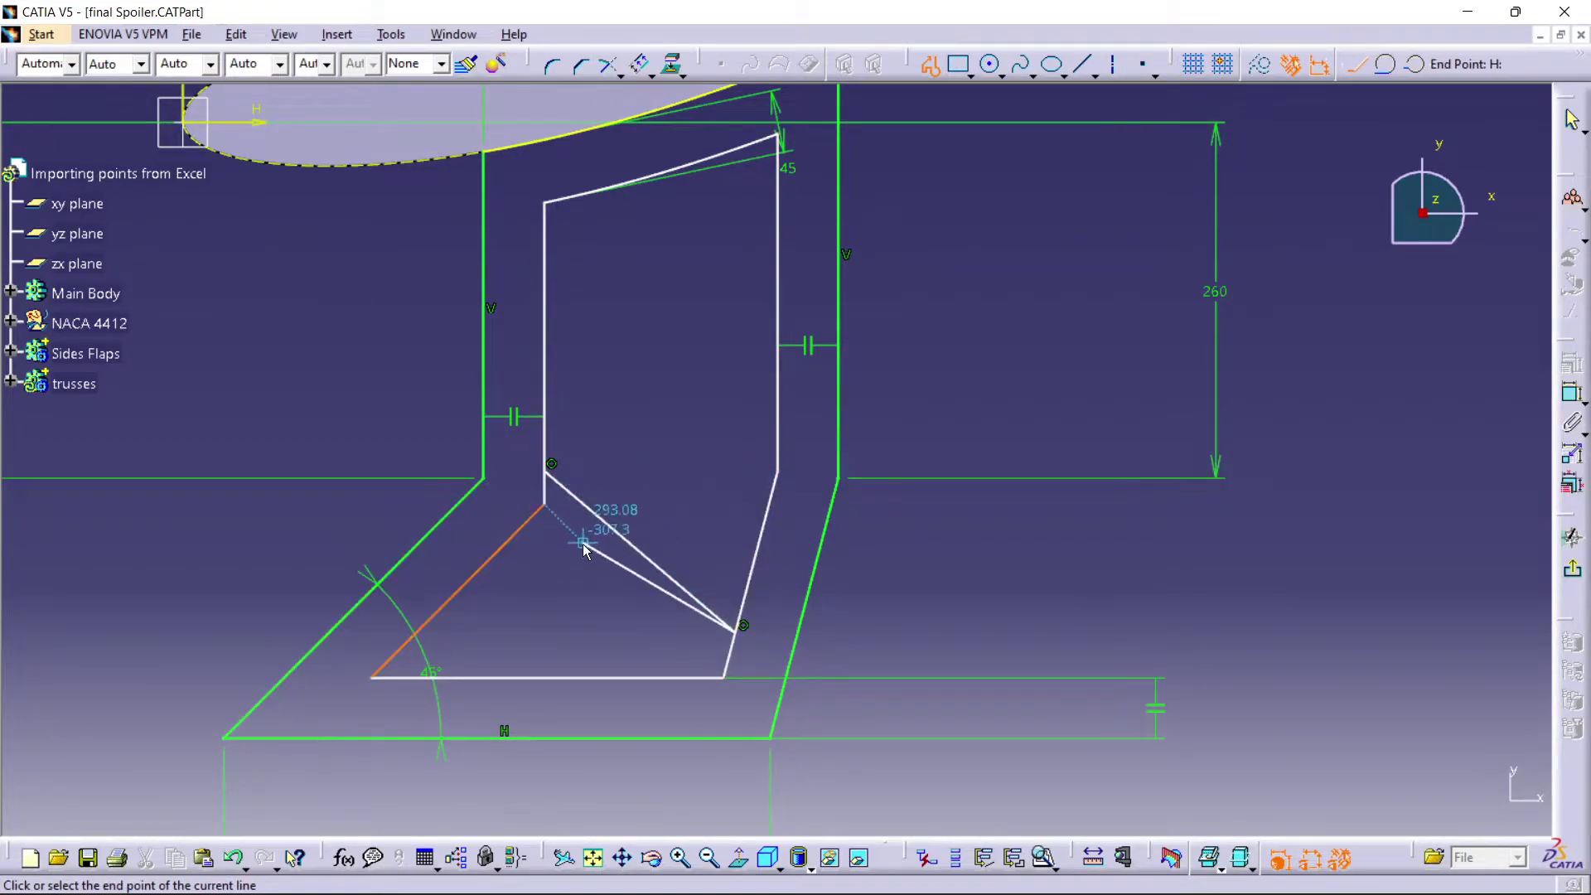
key("Escape")
- Draw a second diagonal parallel to the first, from the upper end of the inner front slanted line to the inner profile's bottom rear corner
left_click(1126, 70)
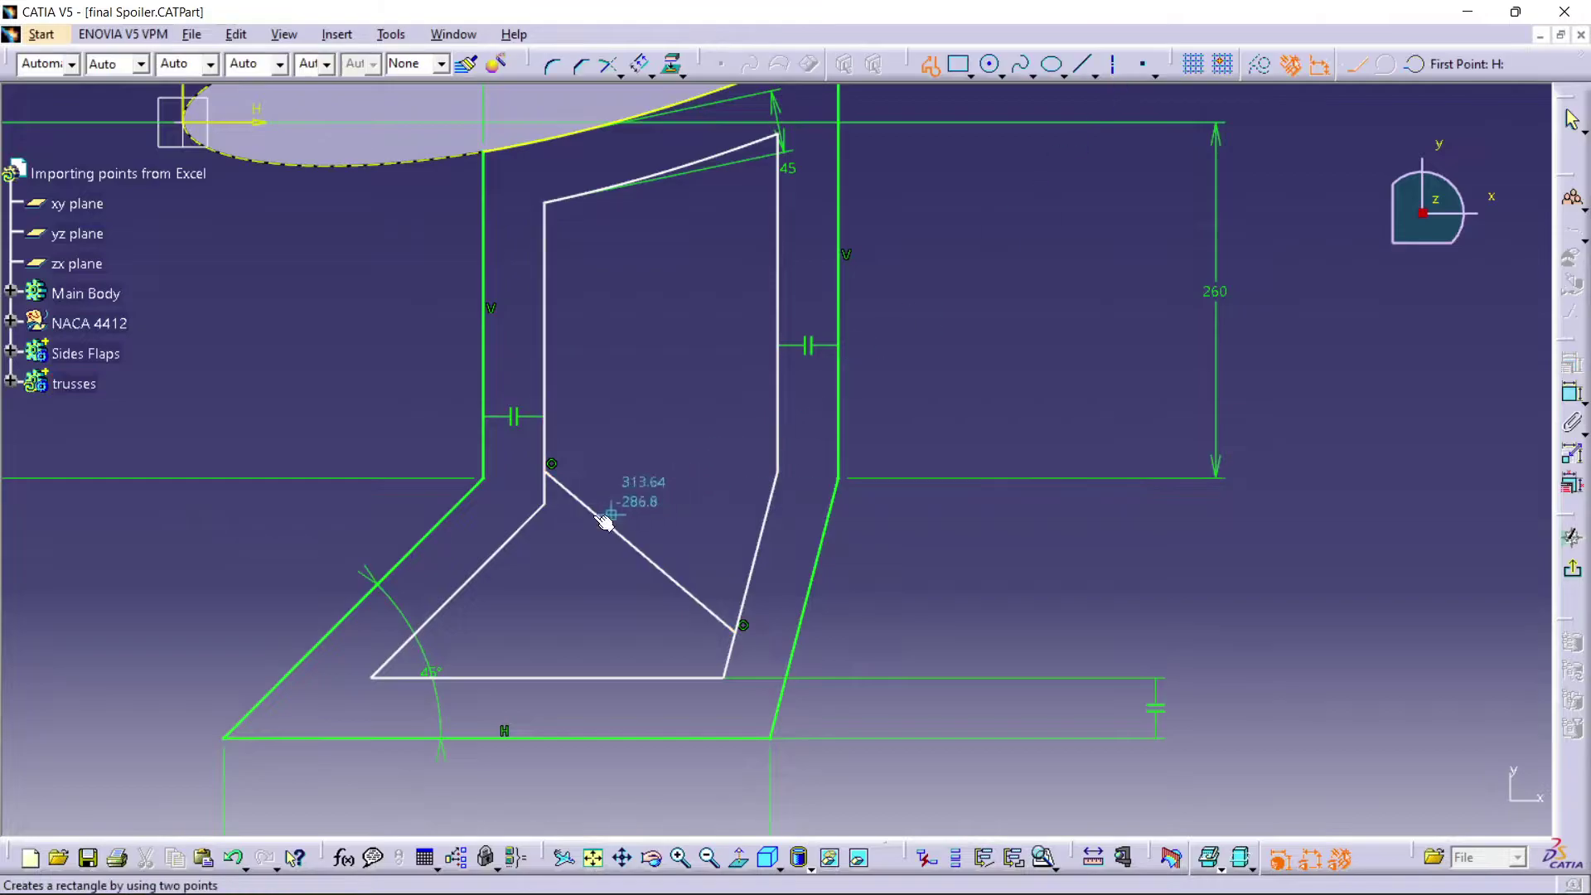
left_click(538, 509)
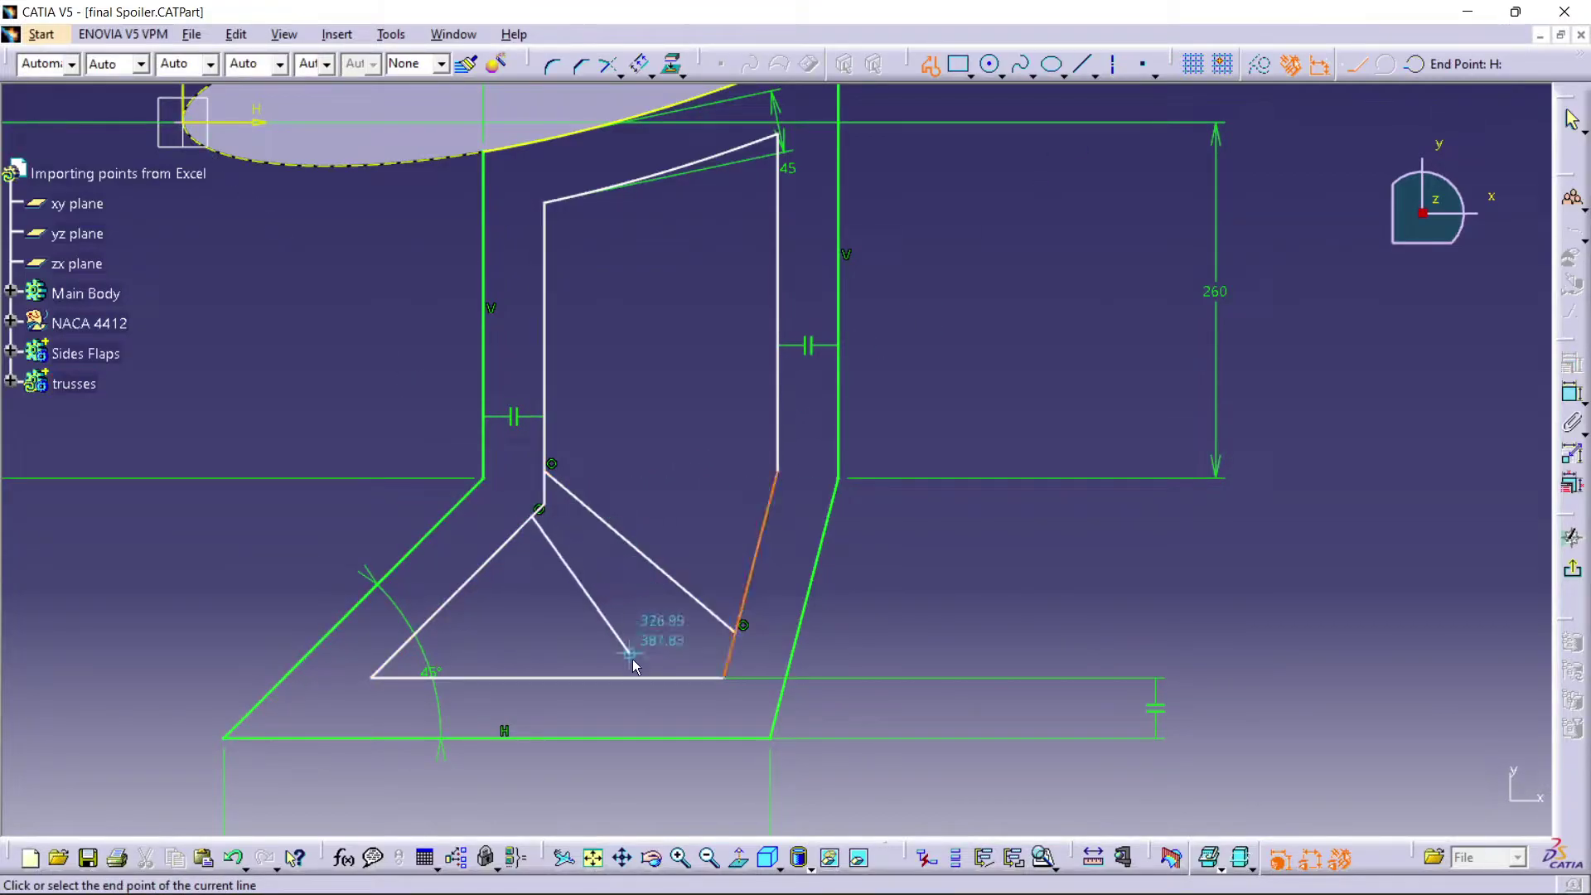
double_click(723, 675)
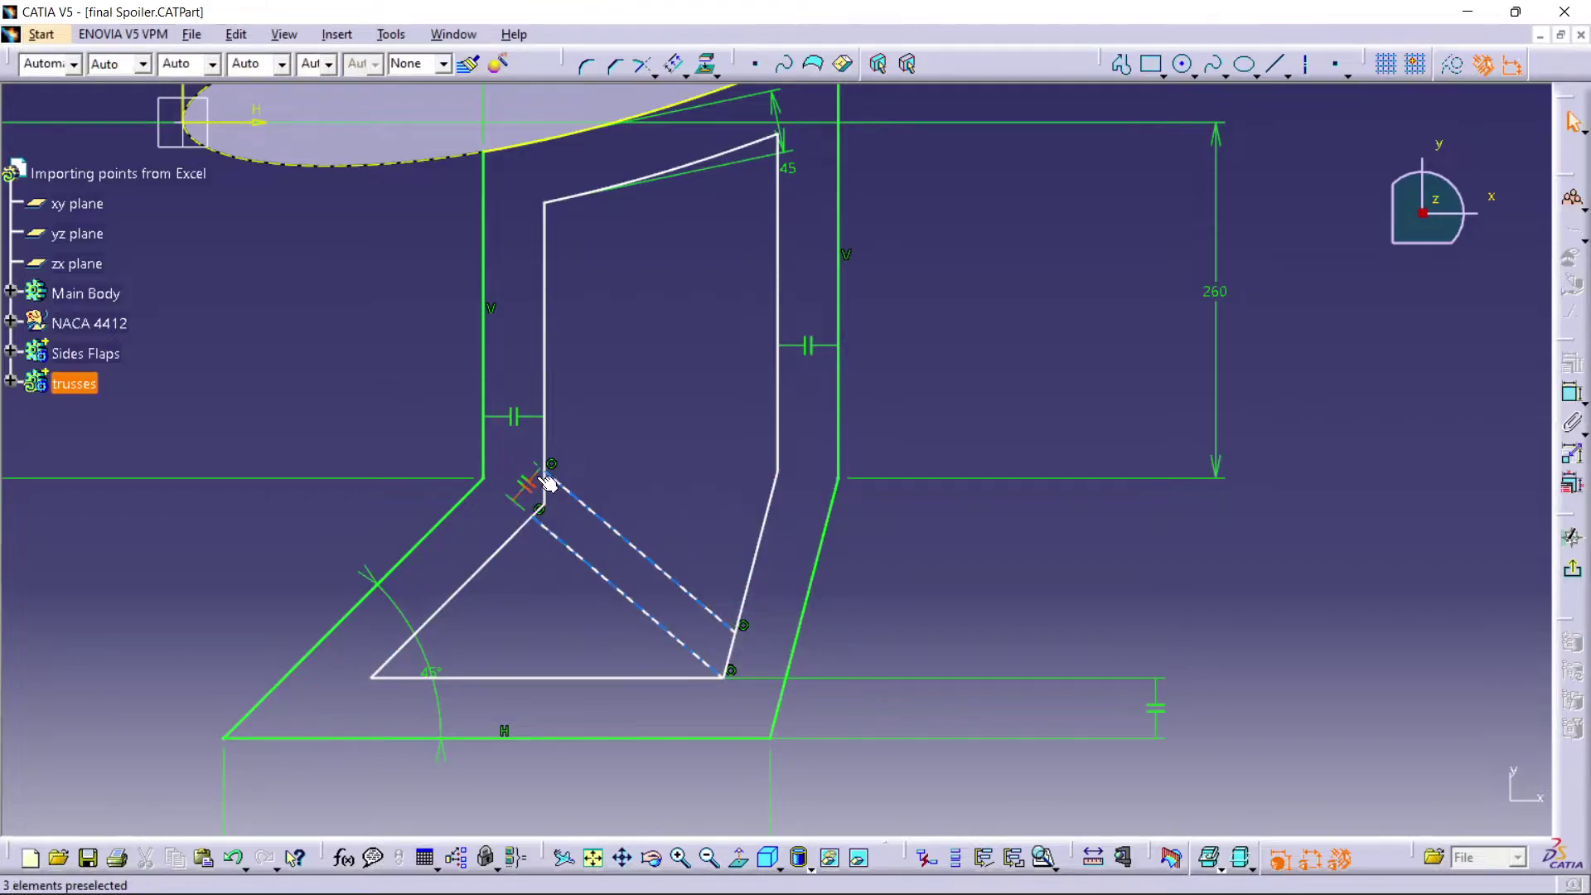
- Quick-trim the inner profile segments between the two diagonals at the front bend and on the rear slanted line, leaving two separate cutouts
mouse_move(693, 459)
middle_mouse_down()
mouse_move(673, 356)
mouse_move(586, 345)
mouse_move(745, 415)
mouse_move(733, 351)
middle_mouse_up()
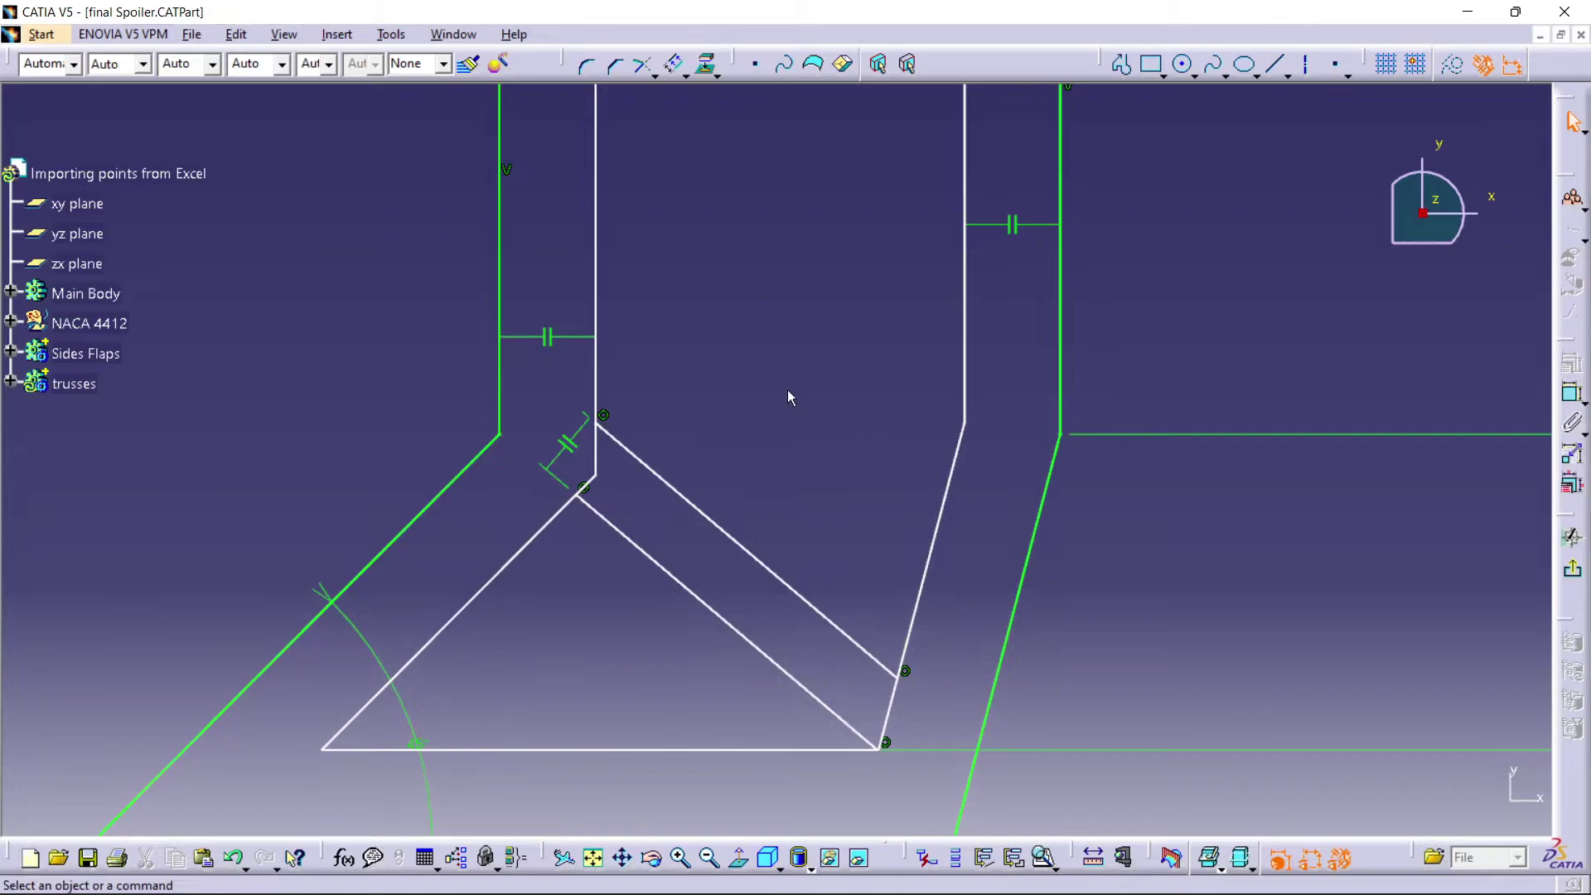
middle_click_drag(853, 225, 807, 329)
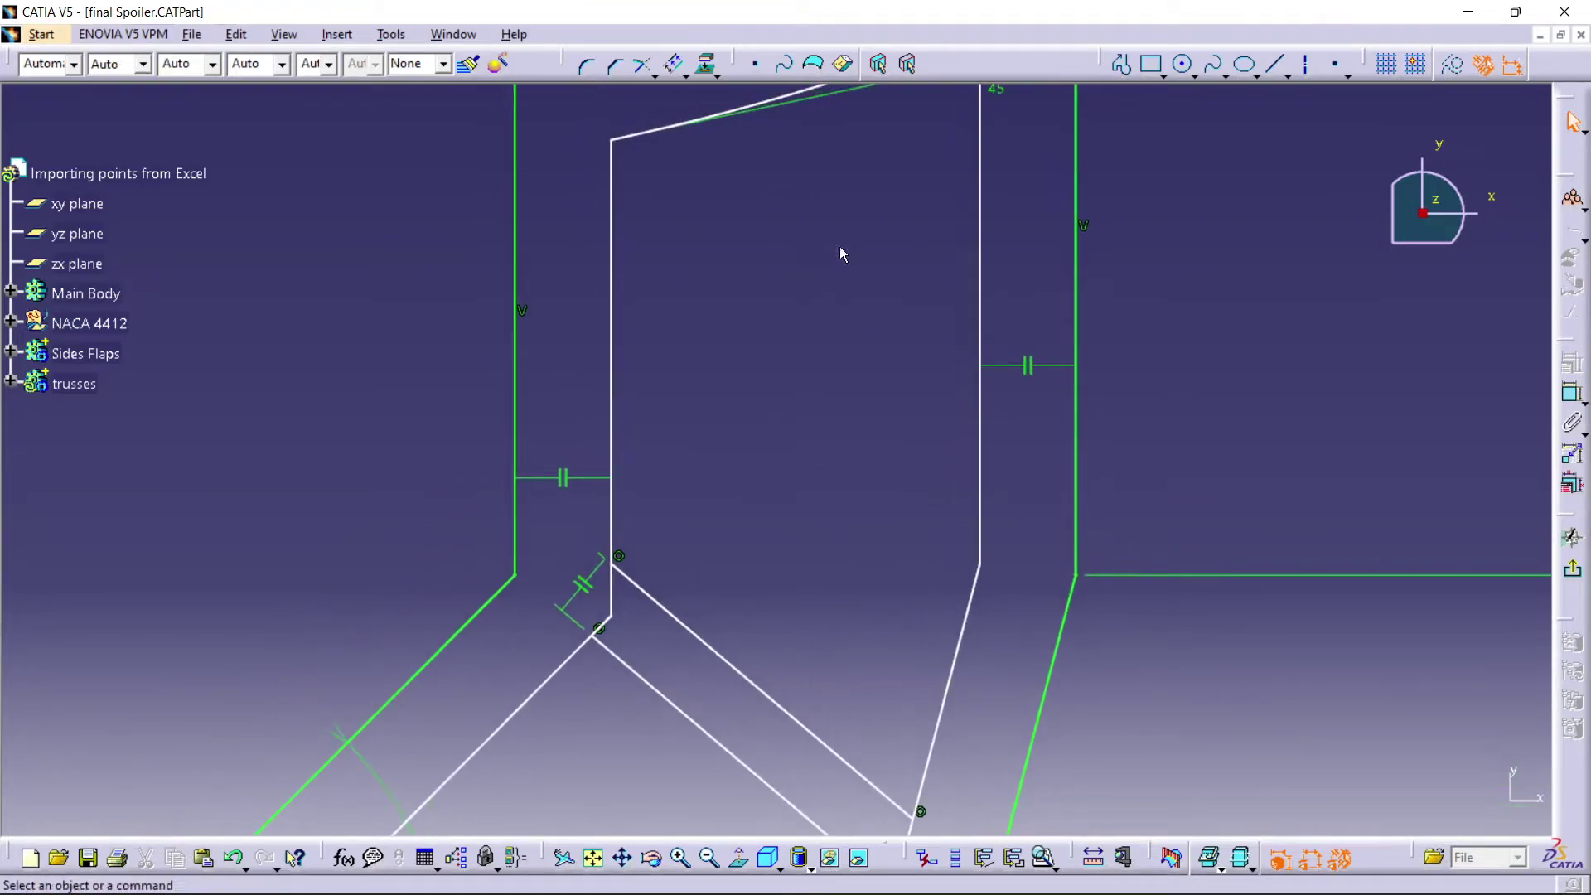
left_click(655, 74)
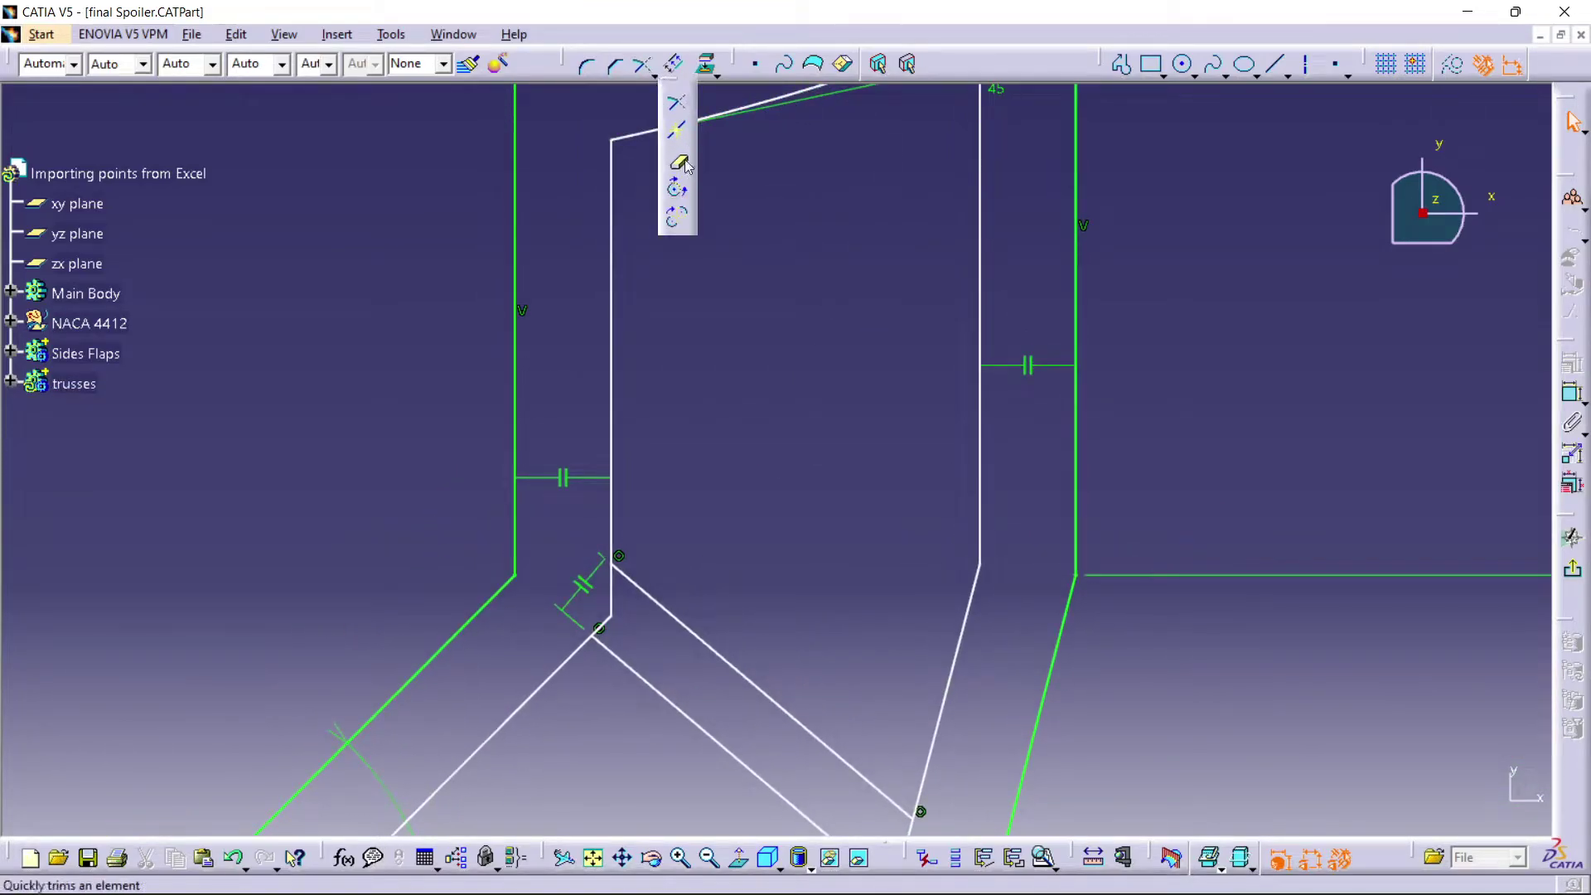
left_click(681, 162)
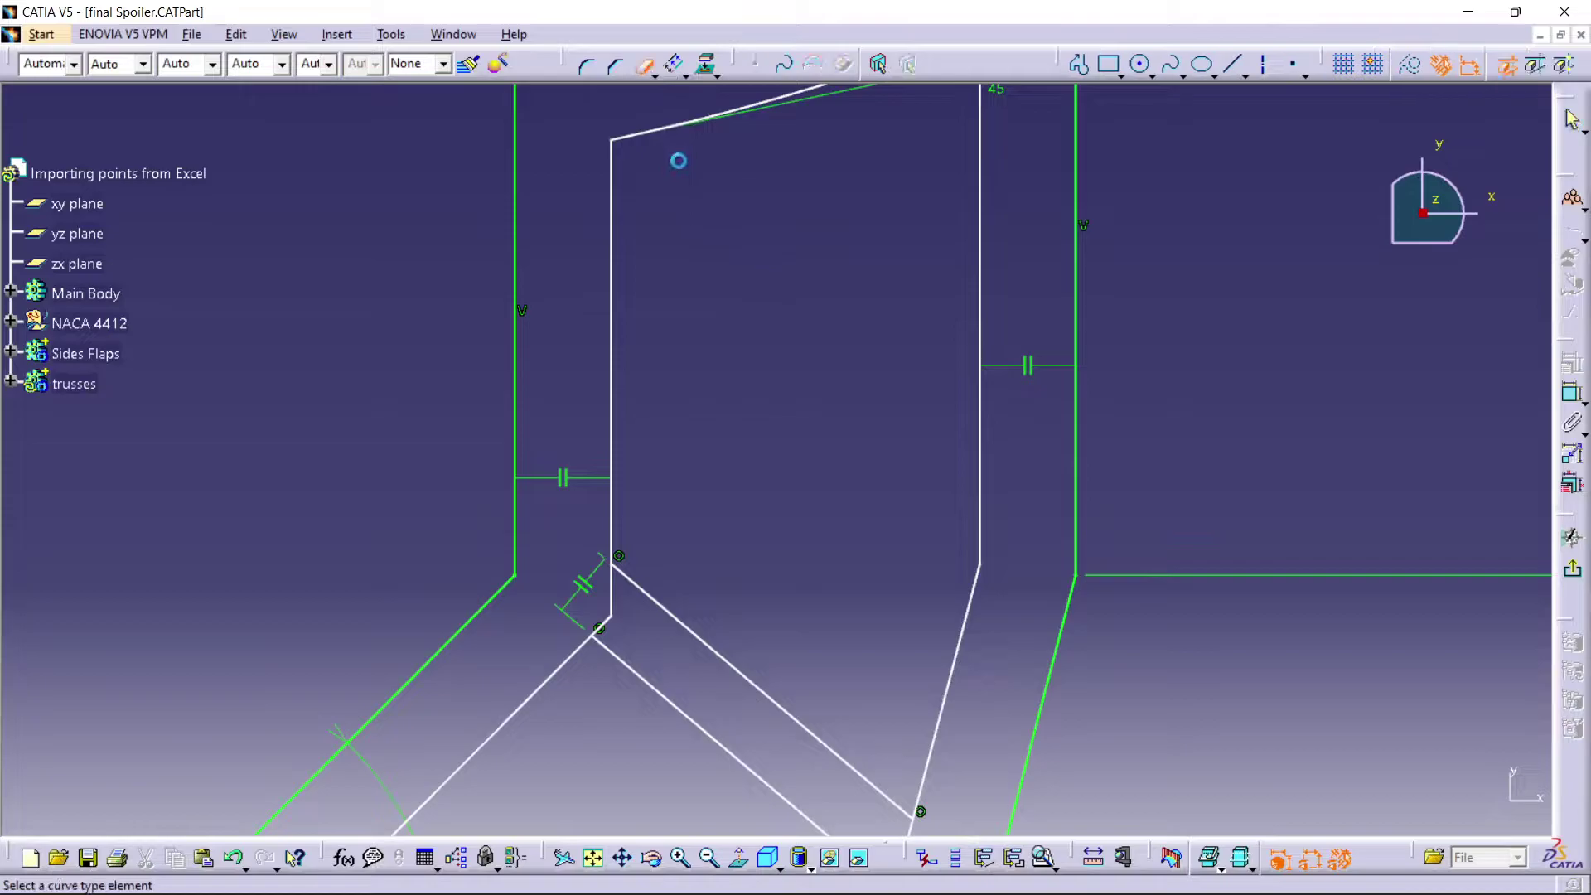
left_click(612, 608)
mouse_move(615, 621)
middle_mouse_down()
mouse_move(625, 373)
mouse_move(578, 380)
mouse_move(645, 457)
mouse_move(593, 334)
middle_mouse_up()
left_click(461, 592)
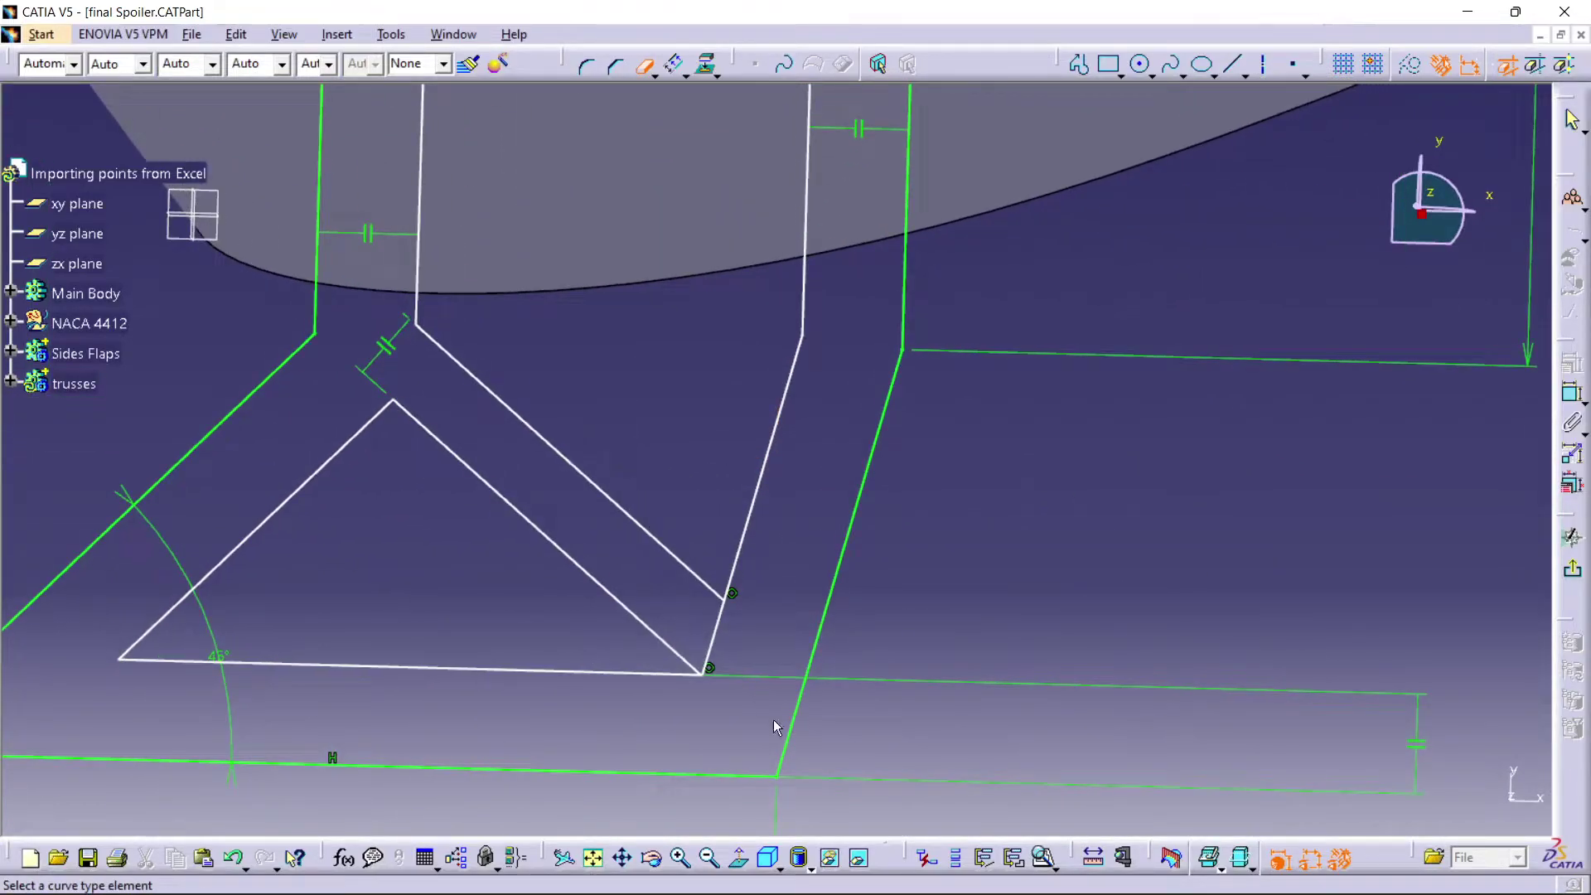
left_click(738, 858)
left_click(728, 618)
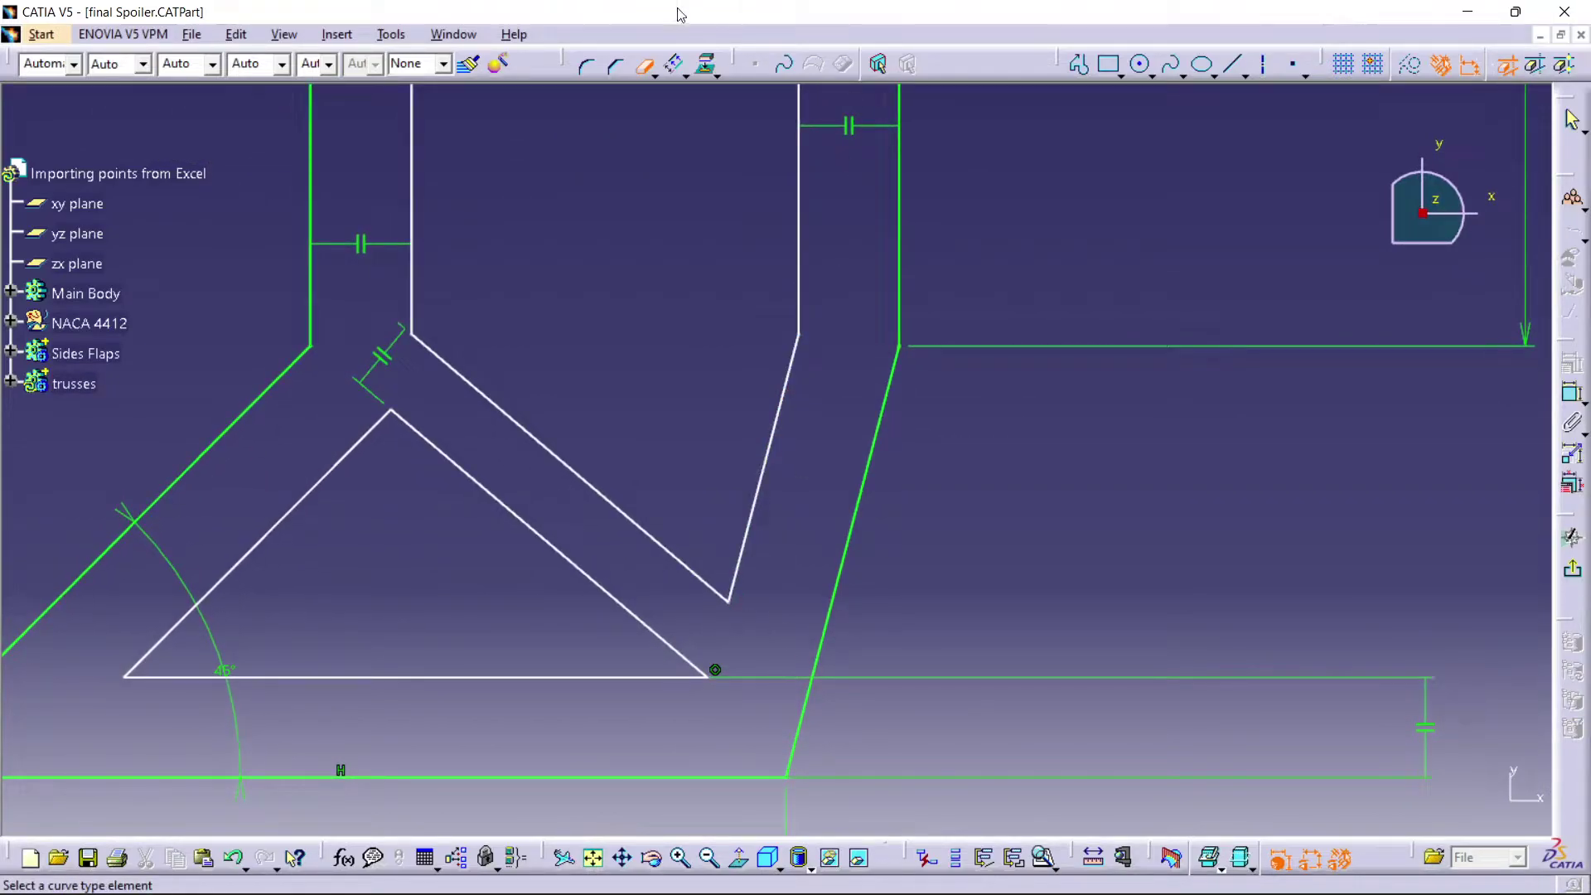
- Draw a diagonal line across the upper cutout from low on its front vertical line up to its rear vertical line
left_click(649, 65)
mouse_move(560, 271)
middle_mouse_down("ctrl")
mouse_move(609, 269)
mouse_move(615, 360)
middle_mouse_up("ctrl")
key("Escape")
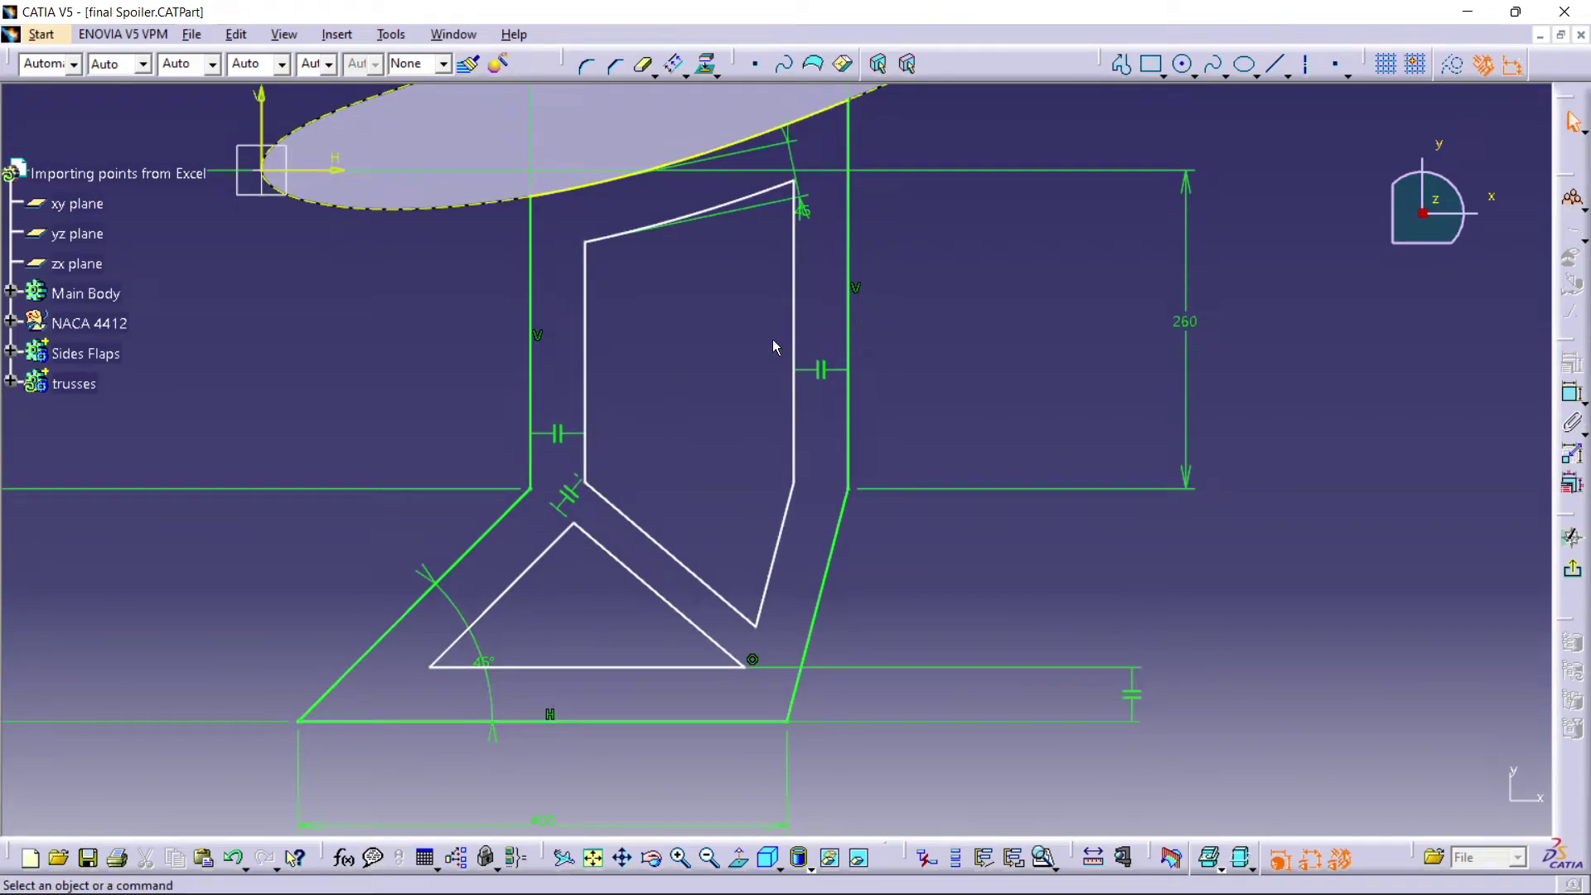
middle_click_drag(727, 320, 743, 381)
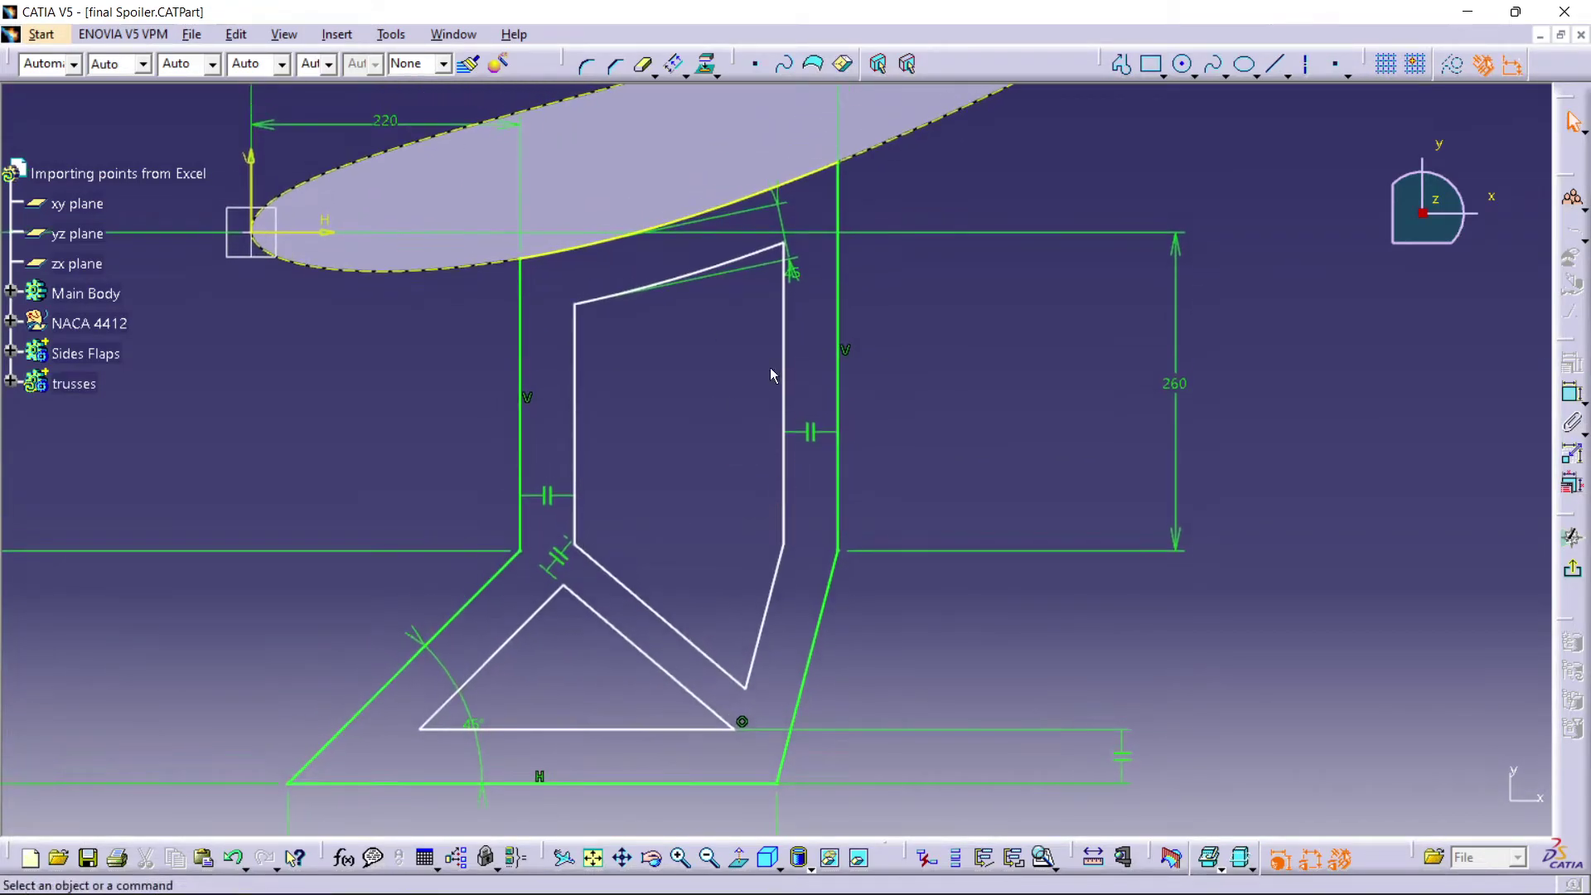
left_click(1121, 64)
mouse_move(825, 347)
middle_mouse_down("ctrl")
mouse_move(761, 390)
mouse_move(756, 374)
middle_mouse_up("ctrl")
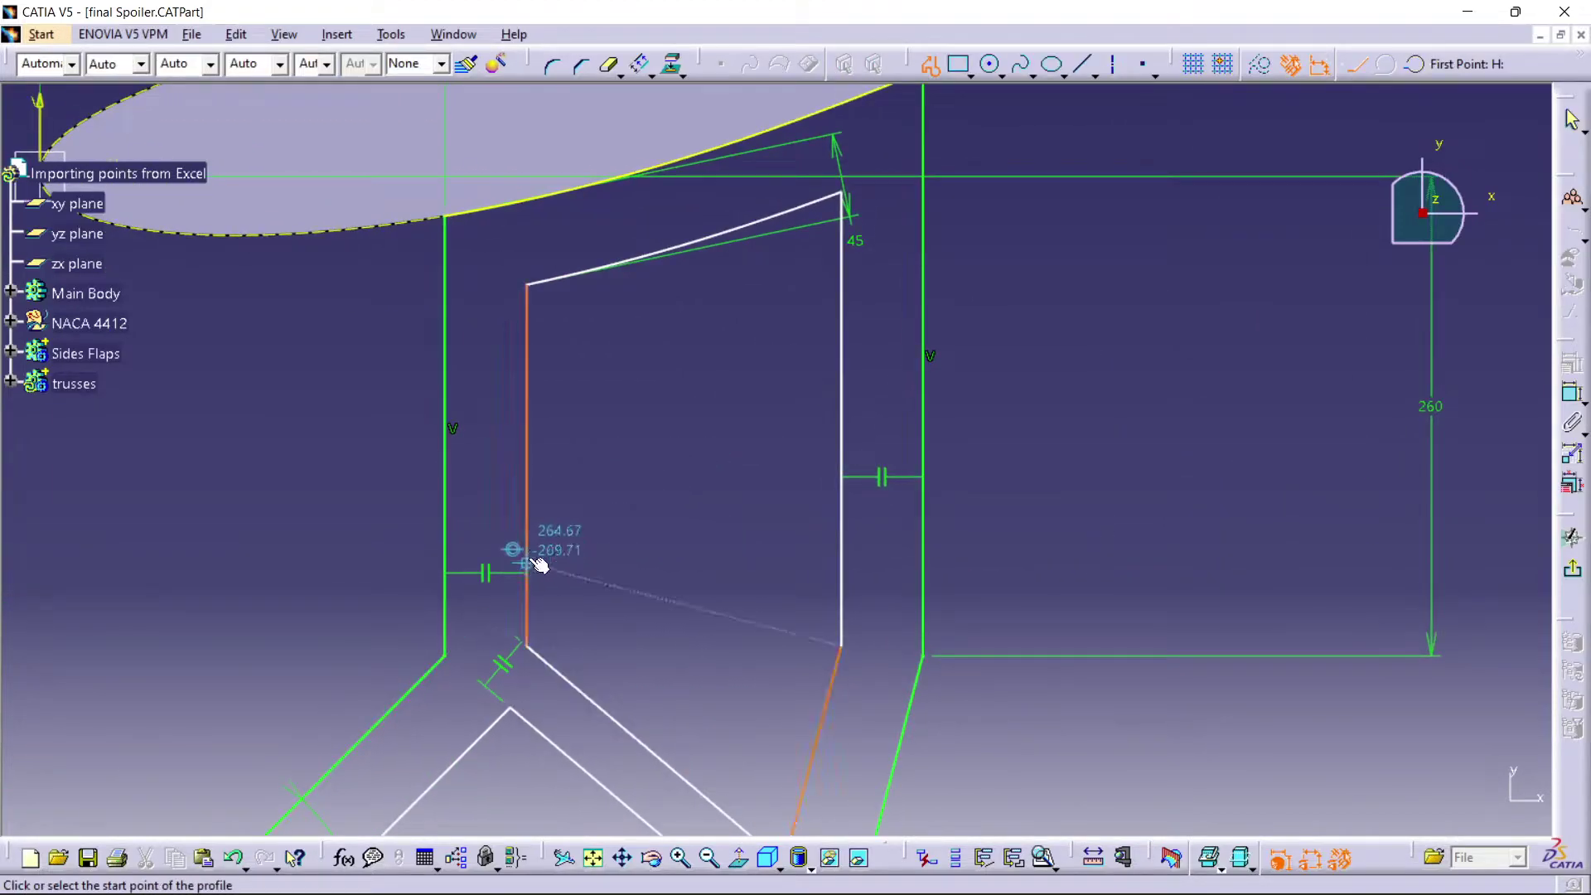
left_click(534, 589)
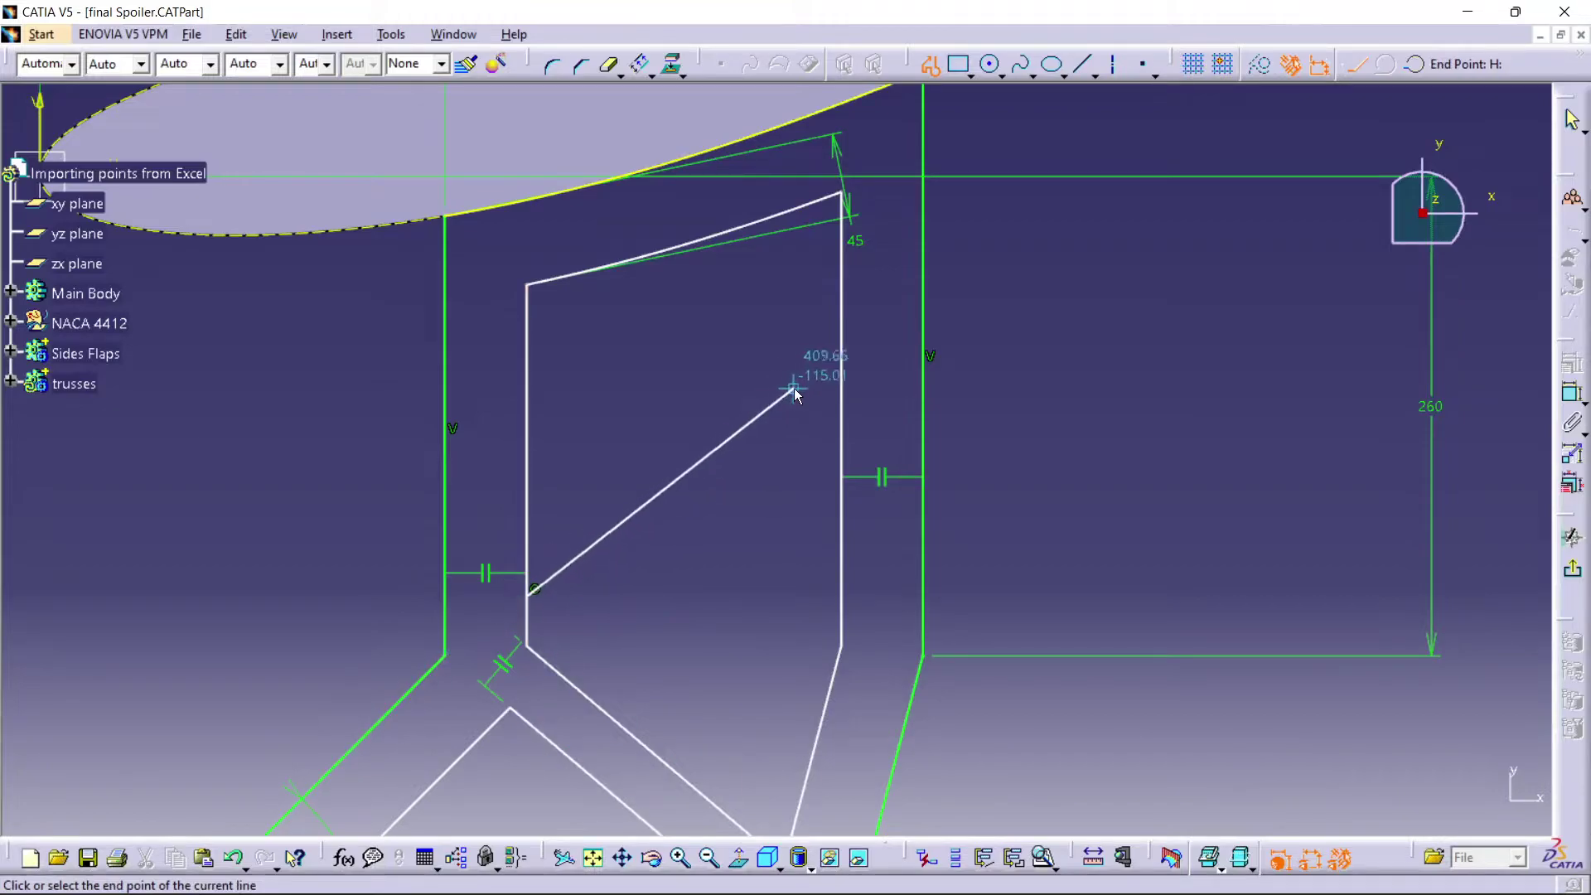
double_click(841, 375)
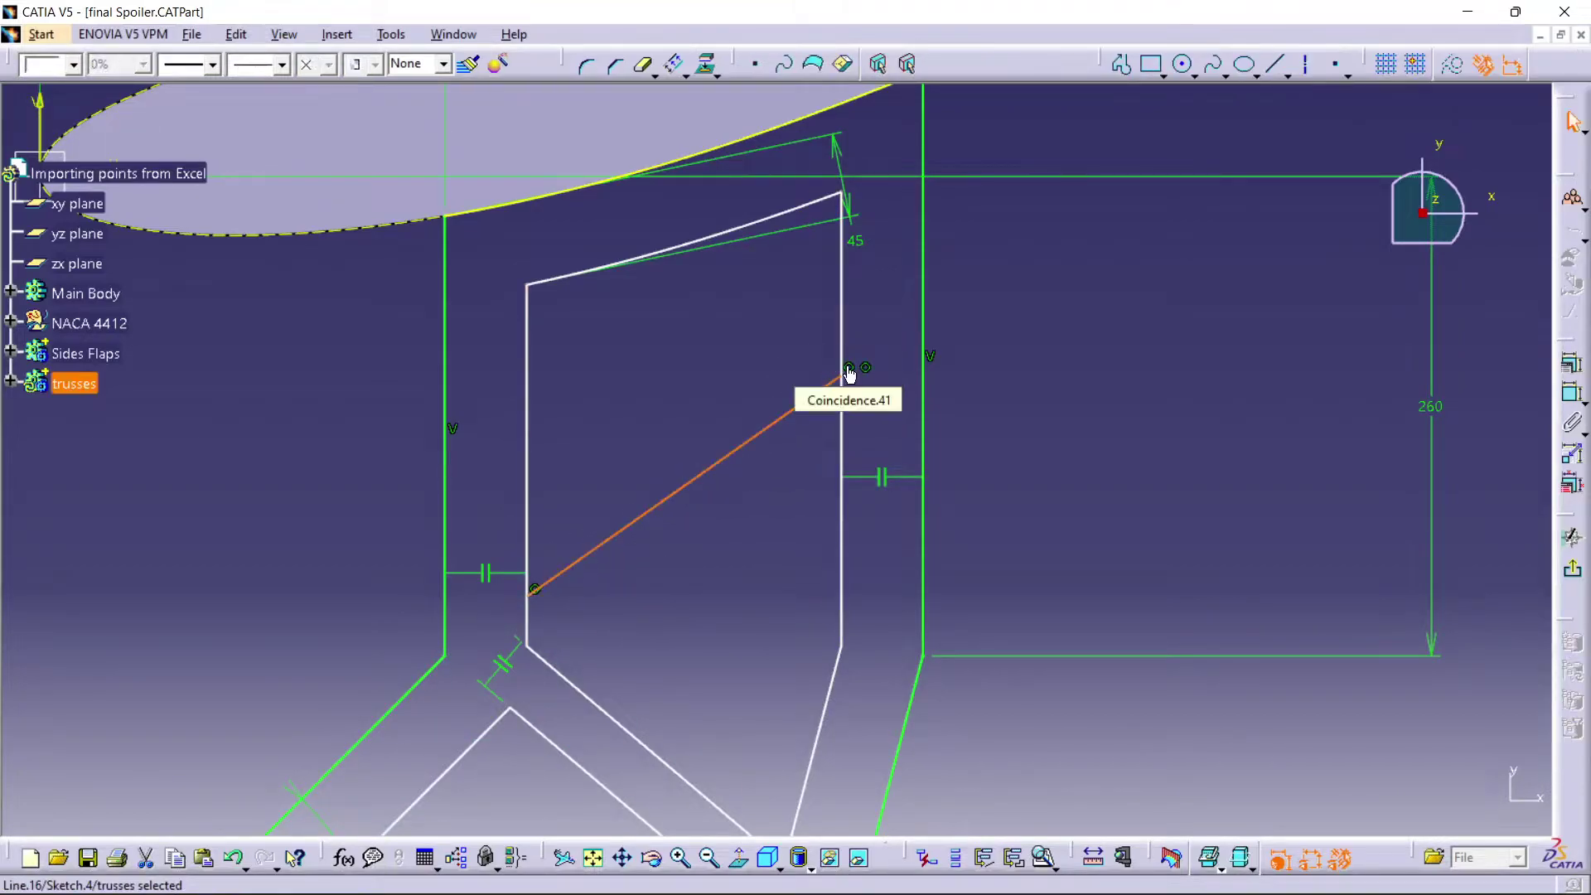
- Draw a second diagonal below and parallel to the first, from just behind the inner front bend to the rear vertical line
left_click(1120, 64)
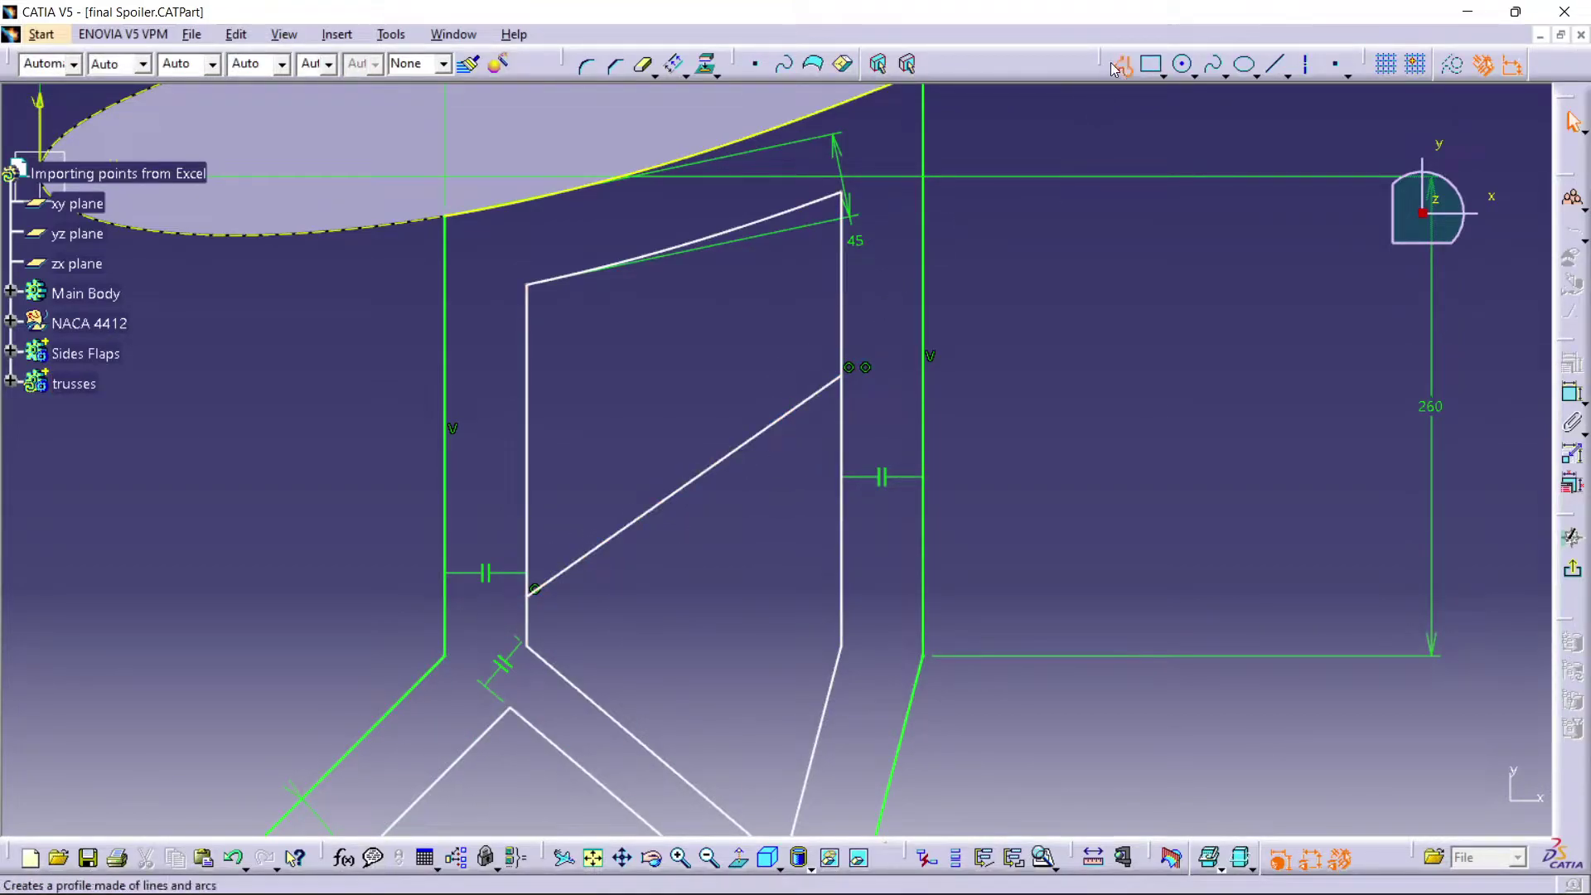
left_click(552, 658)
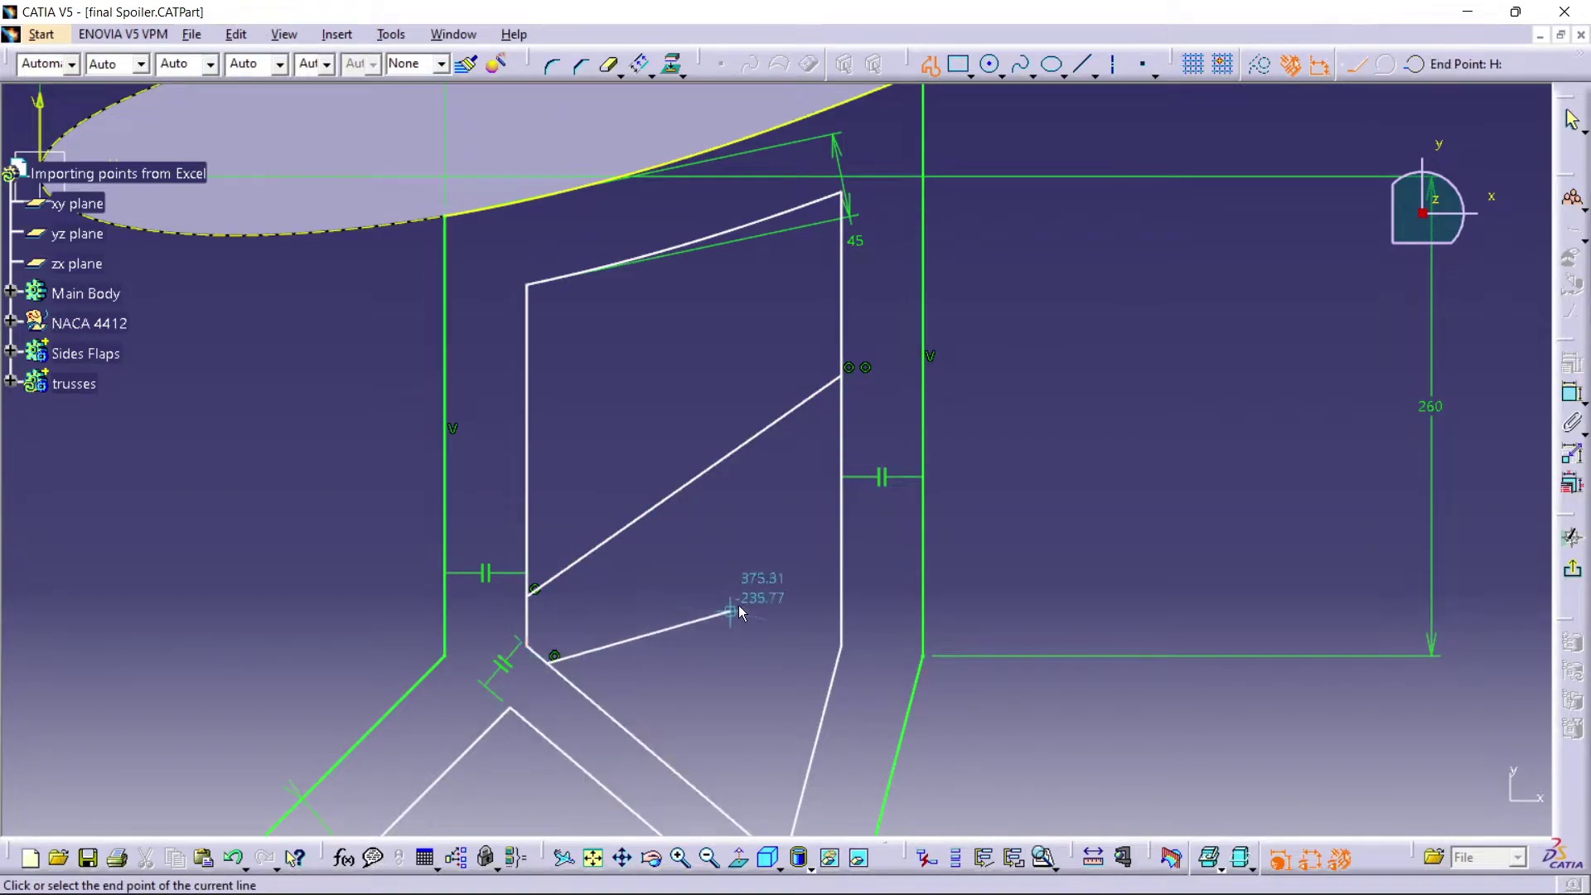
left_click(841, 457)
mouse_move(661, 487)
middle_mouse_down()
mouse_move(611, 454)
mouse_move(723, 551)
middle_mouse_up()
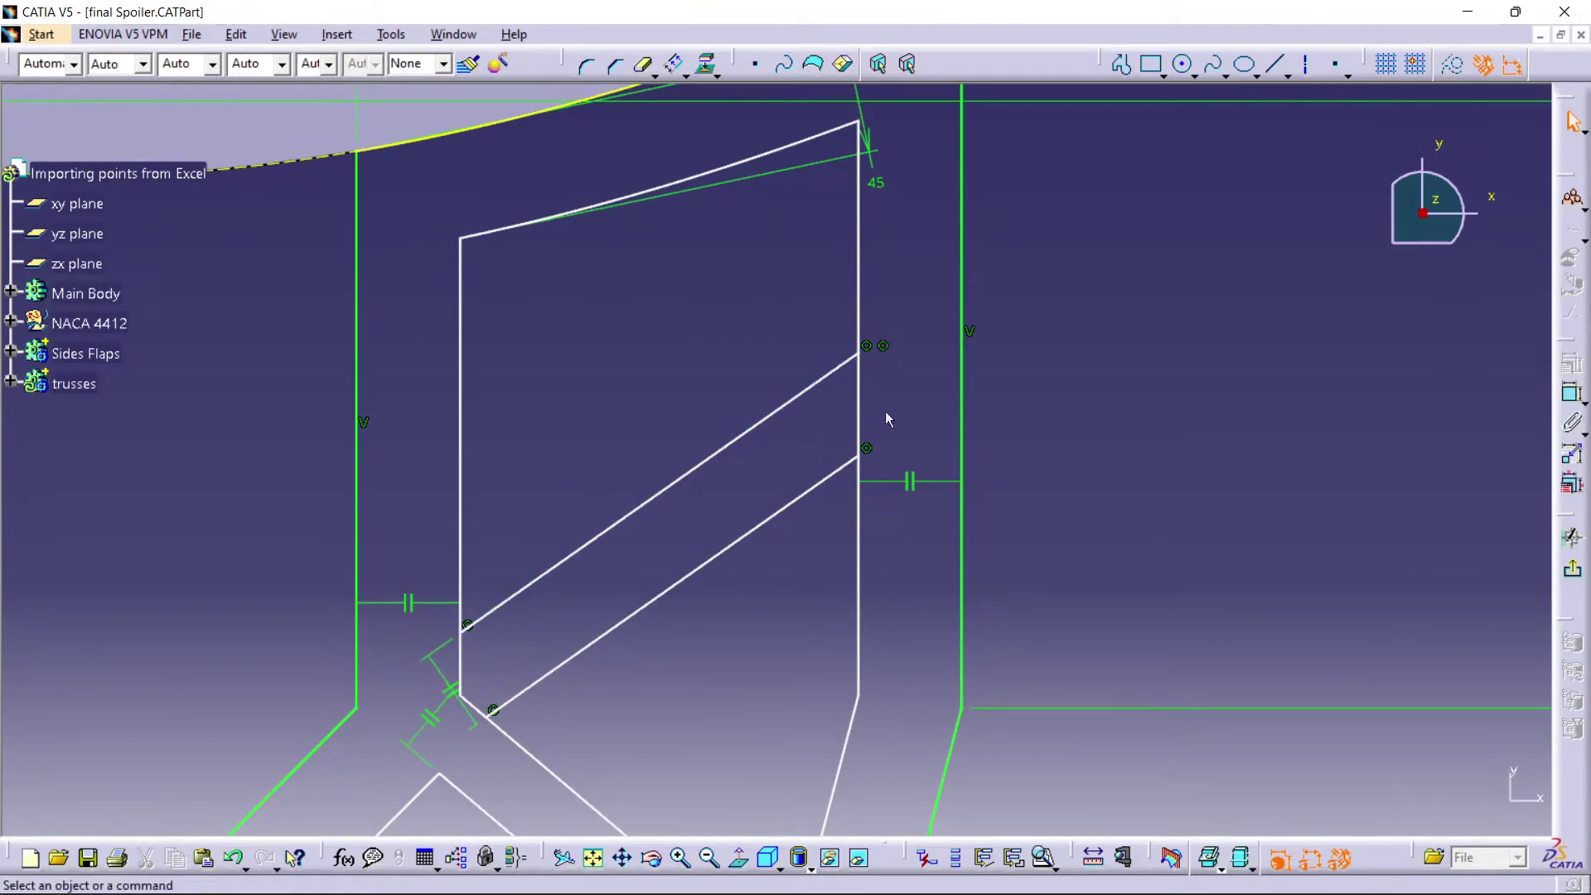
- Quick-trim the segments between the two new diagonals on the rear vertical line and around the front bend, separating the upper and middle cutouts
left_click(643, 63)
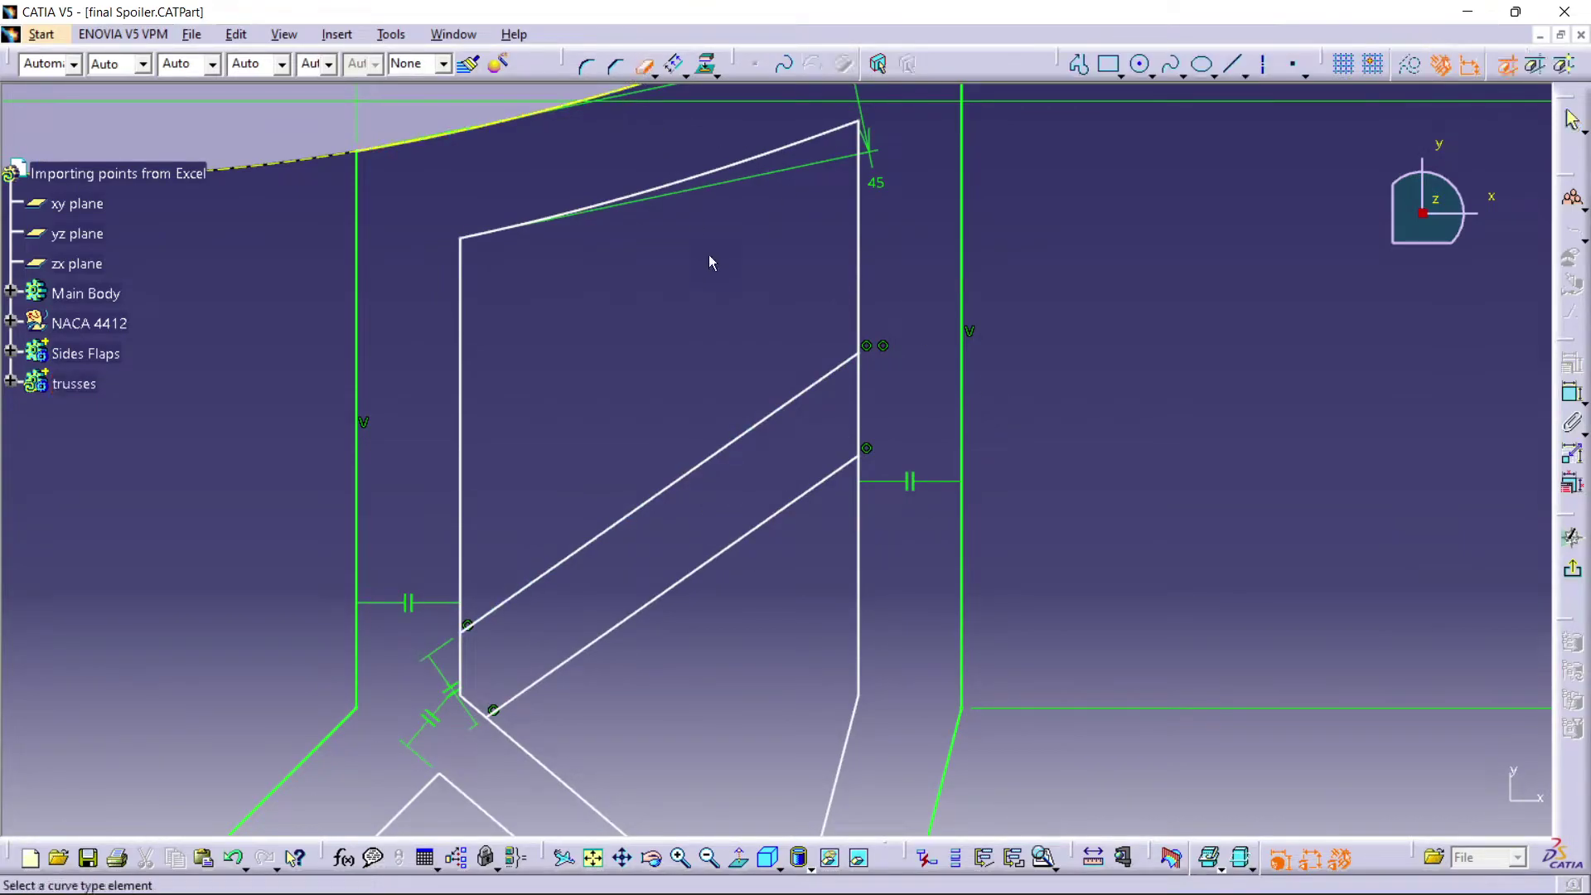
left_click(860, 394)
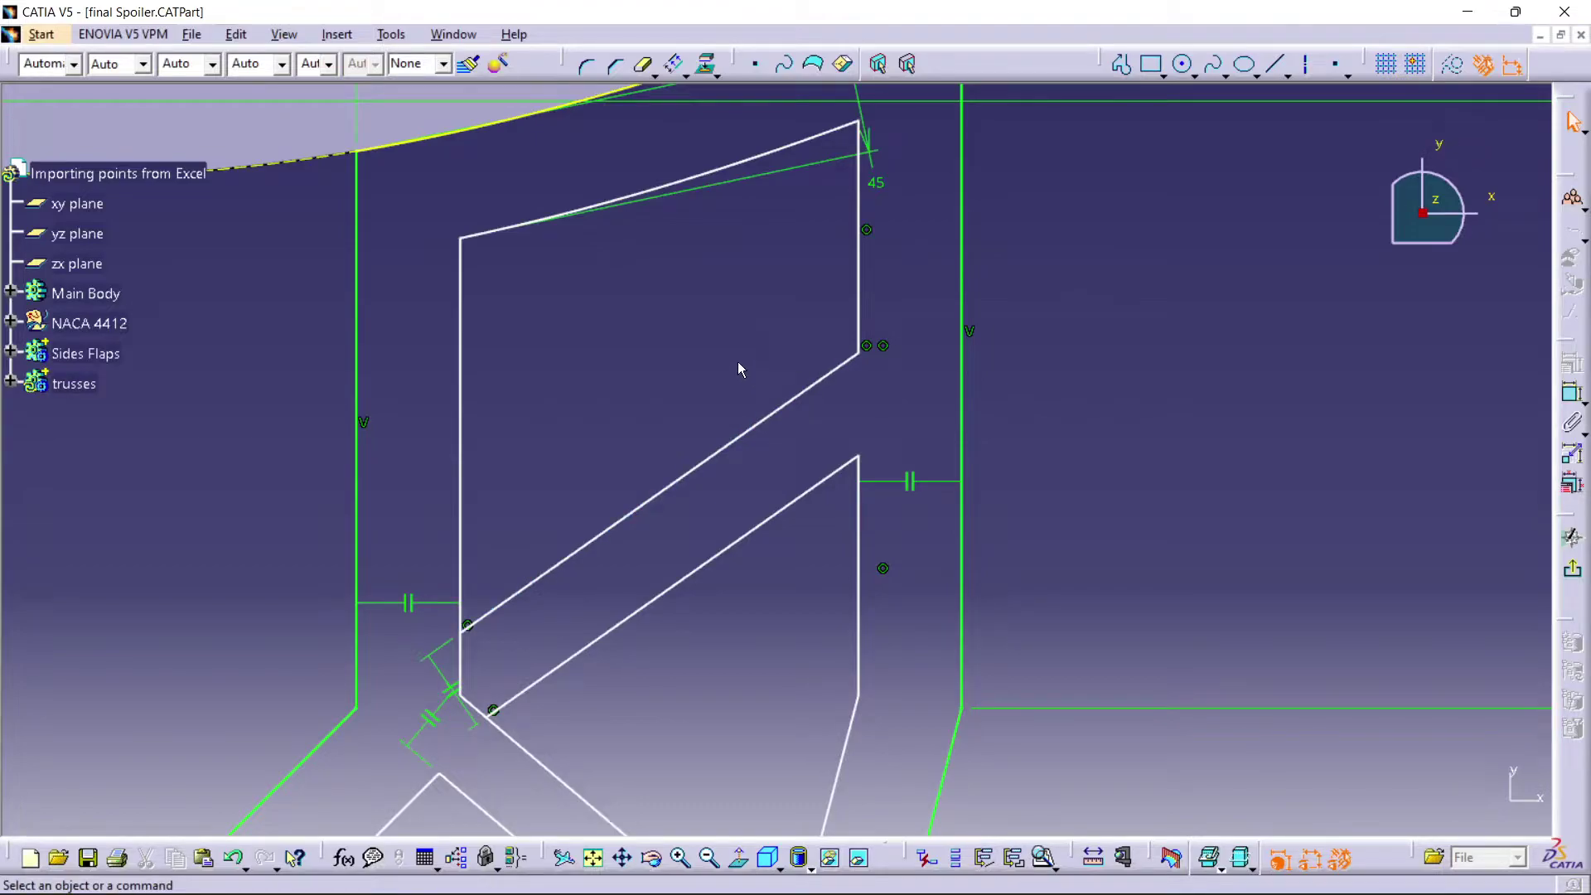
mouse_move(500, 484)
middle_mouse_down()
mouse_move(632, 337)
mouse_move(673, 139)
middle_mouse_up()
left_click(643, 64)
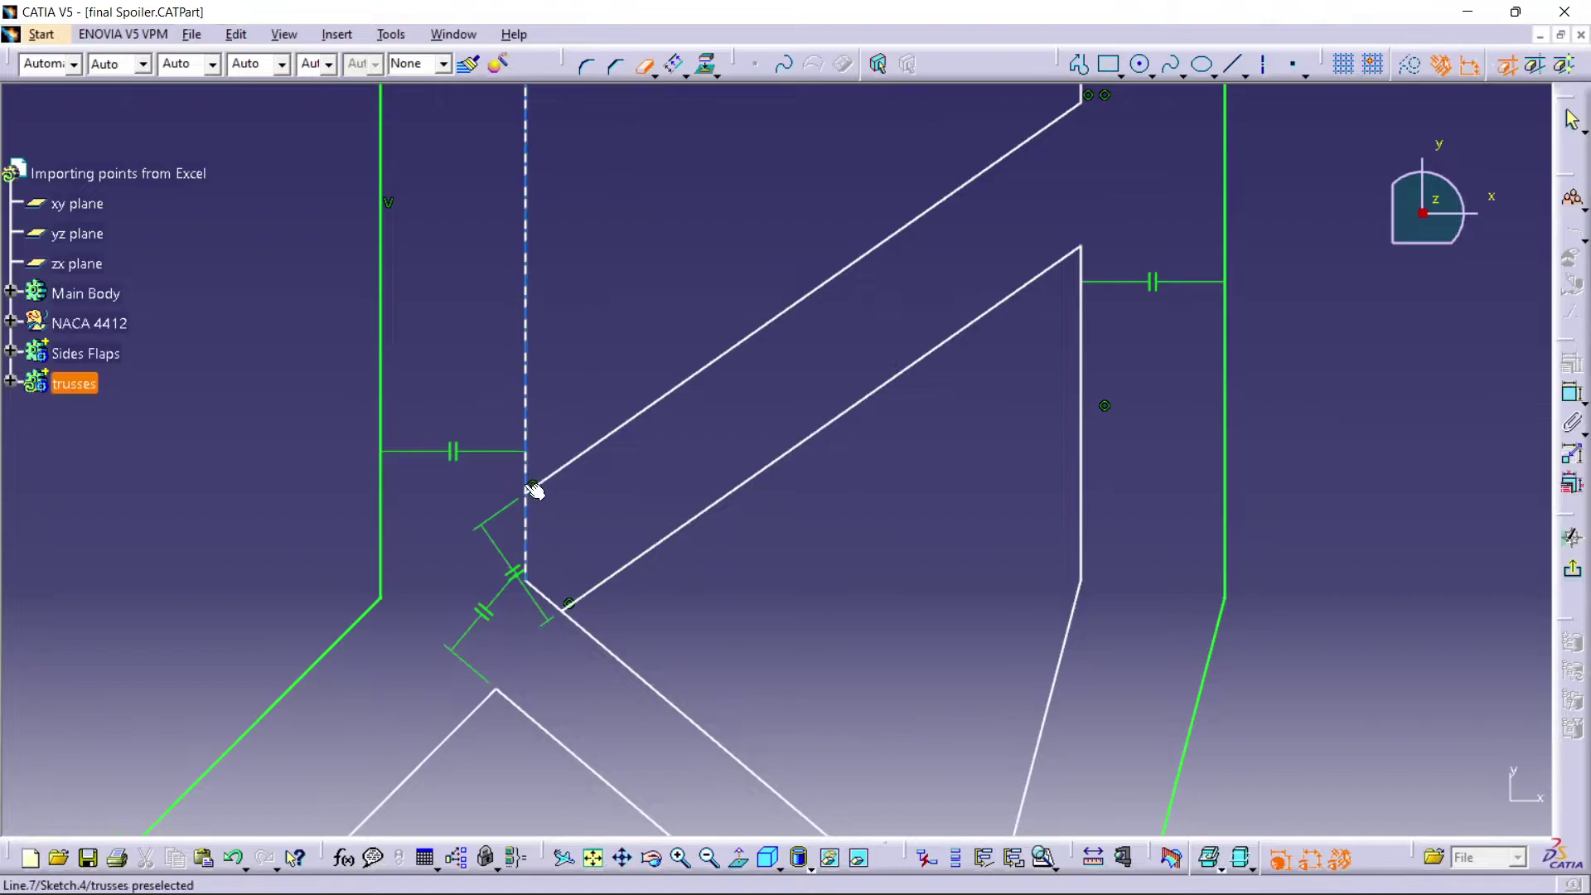
left_click(530, 532)
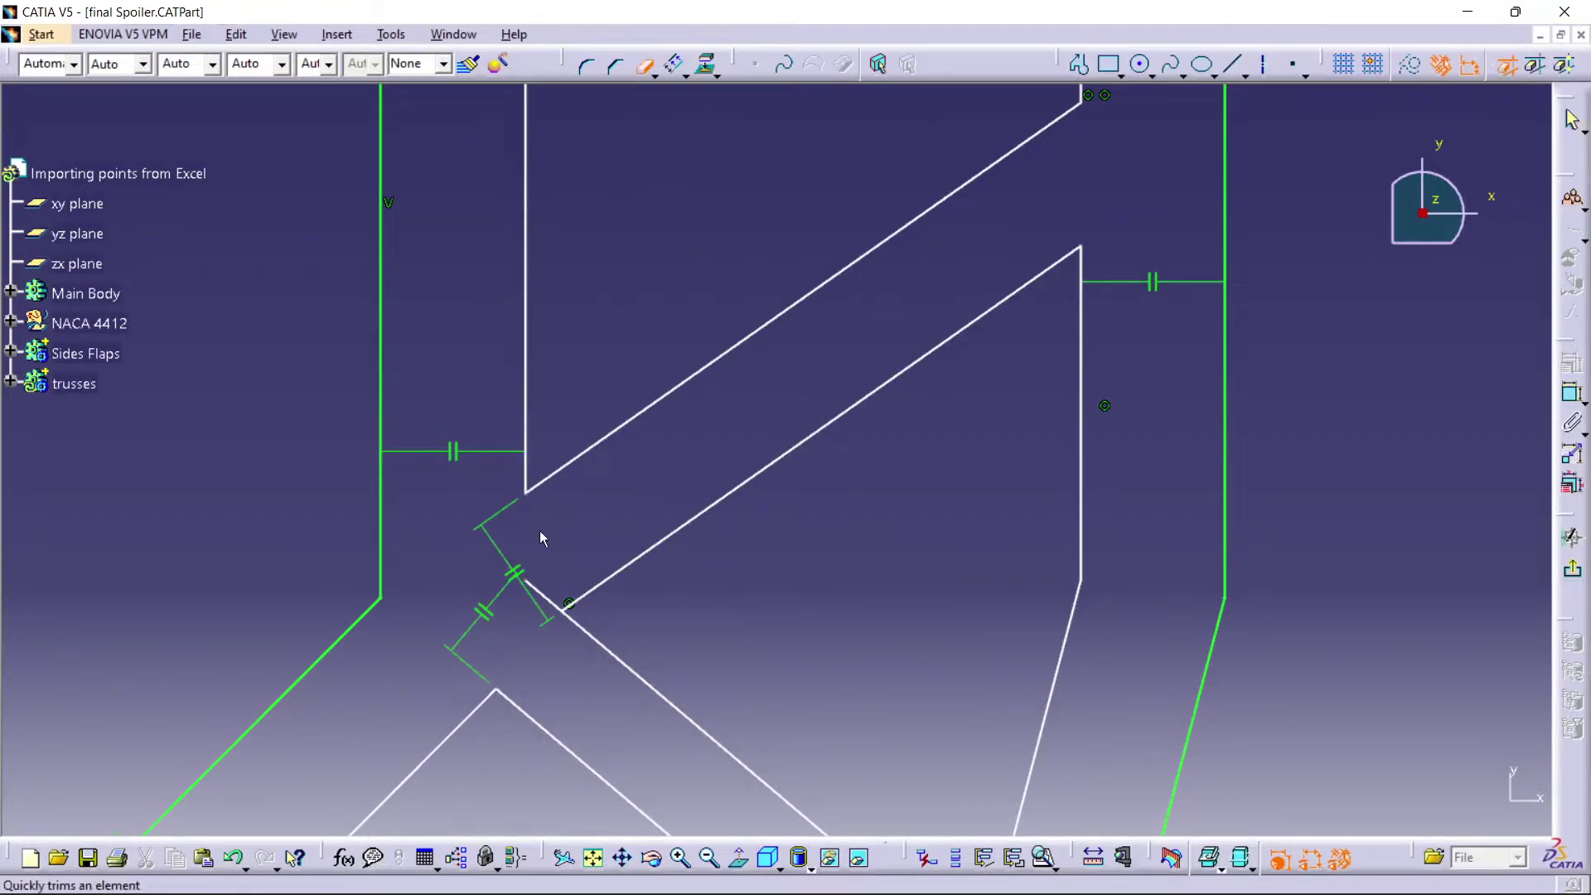
left_click(550, 597)
mouse_move(713, 440)
middle_mouse_down()
mouse_move(763, 355)
mouse_move(763, 549)
mouse_move(756, 447)
mouse_move(755, 520)
middle_mouse_up()
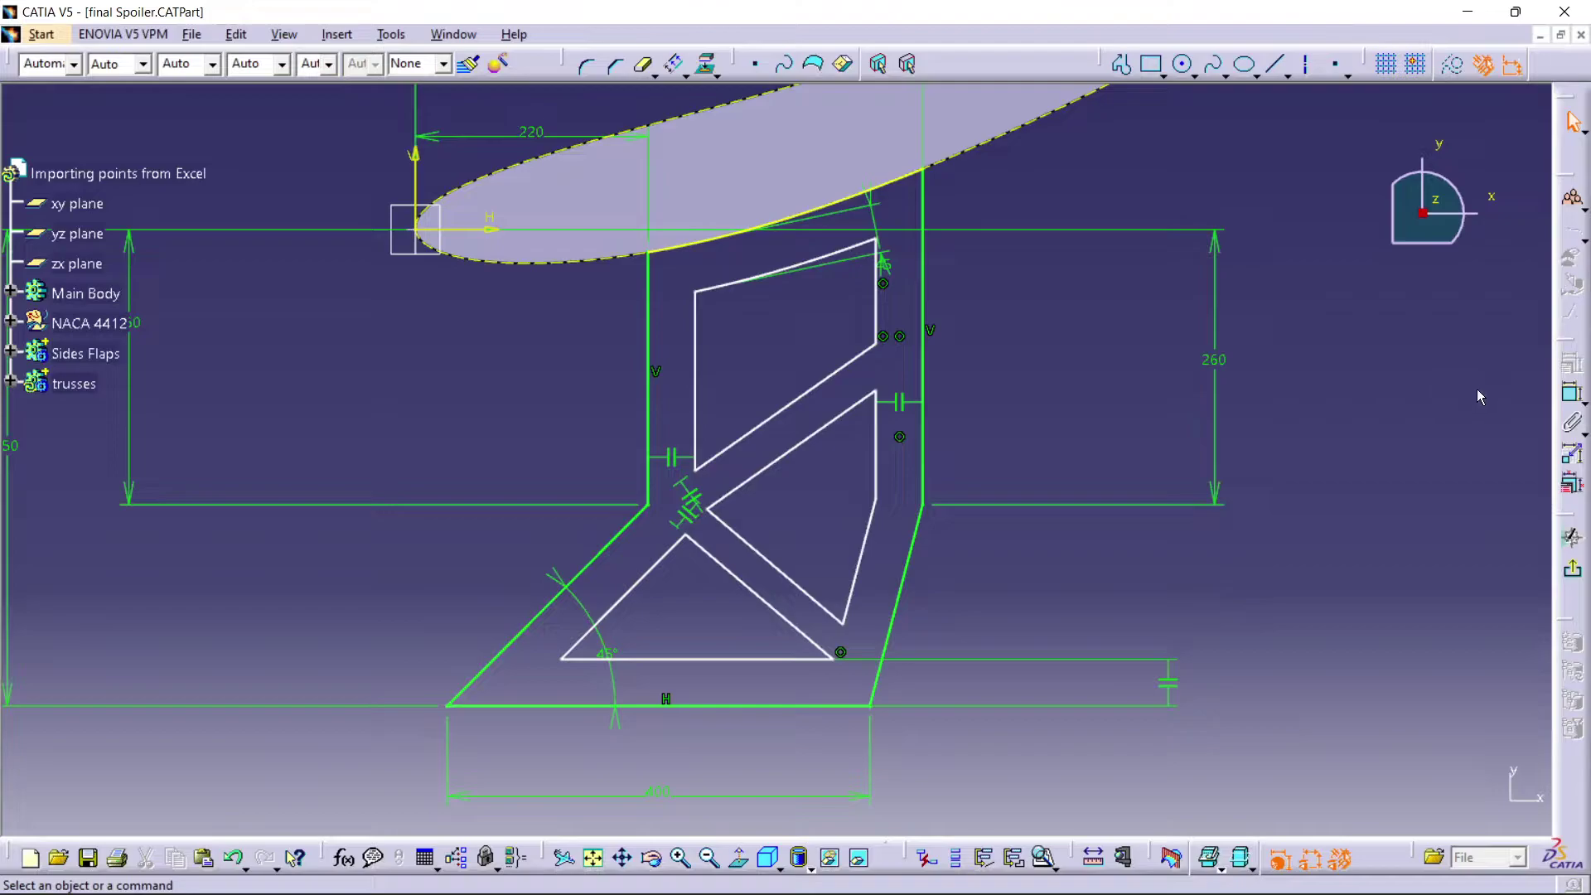
- Exit the sketch and try to pad the truss profile
left_click(1572, 569)
mouse_move(1005, 273)
middle_mouse_down()
mouse_move(976, 433)
mouse_move(671, 389)
mouse_move(714, 351)
mouse_move(804, 338)
mouse_move(829, 248)
mouse_move(820, 398)
mouse_move(821, 132)
middle_mouse_up()
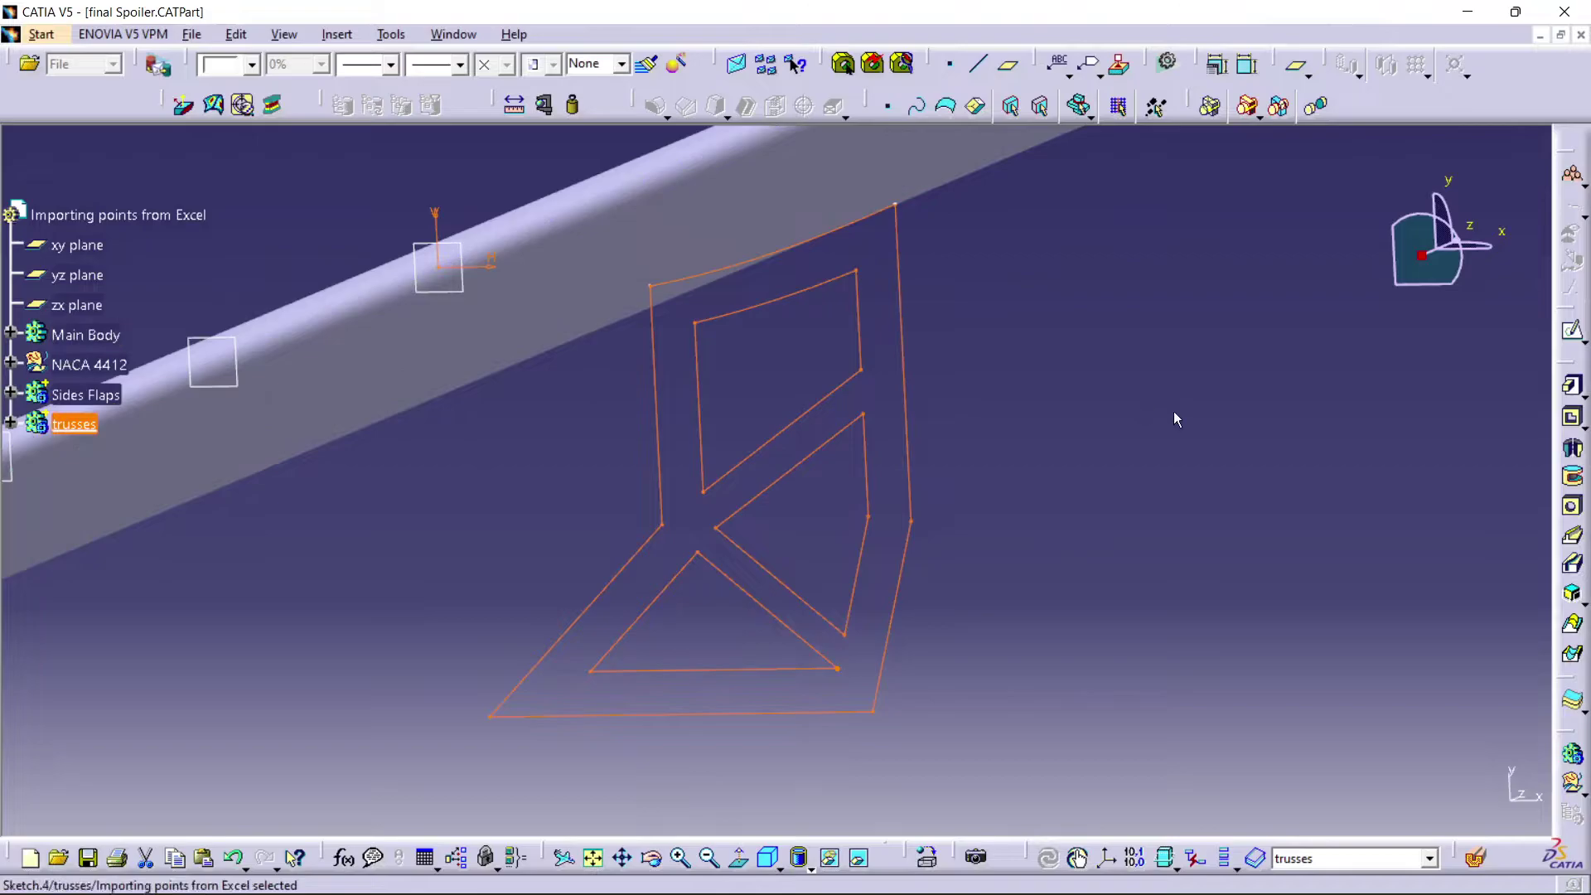
left_click(1573, 388)
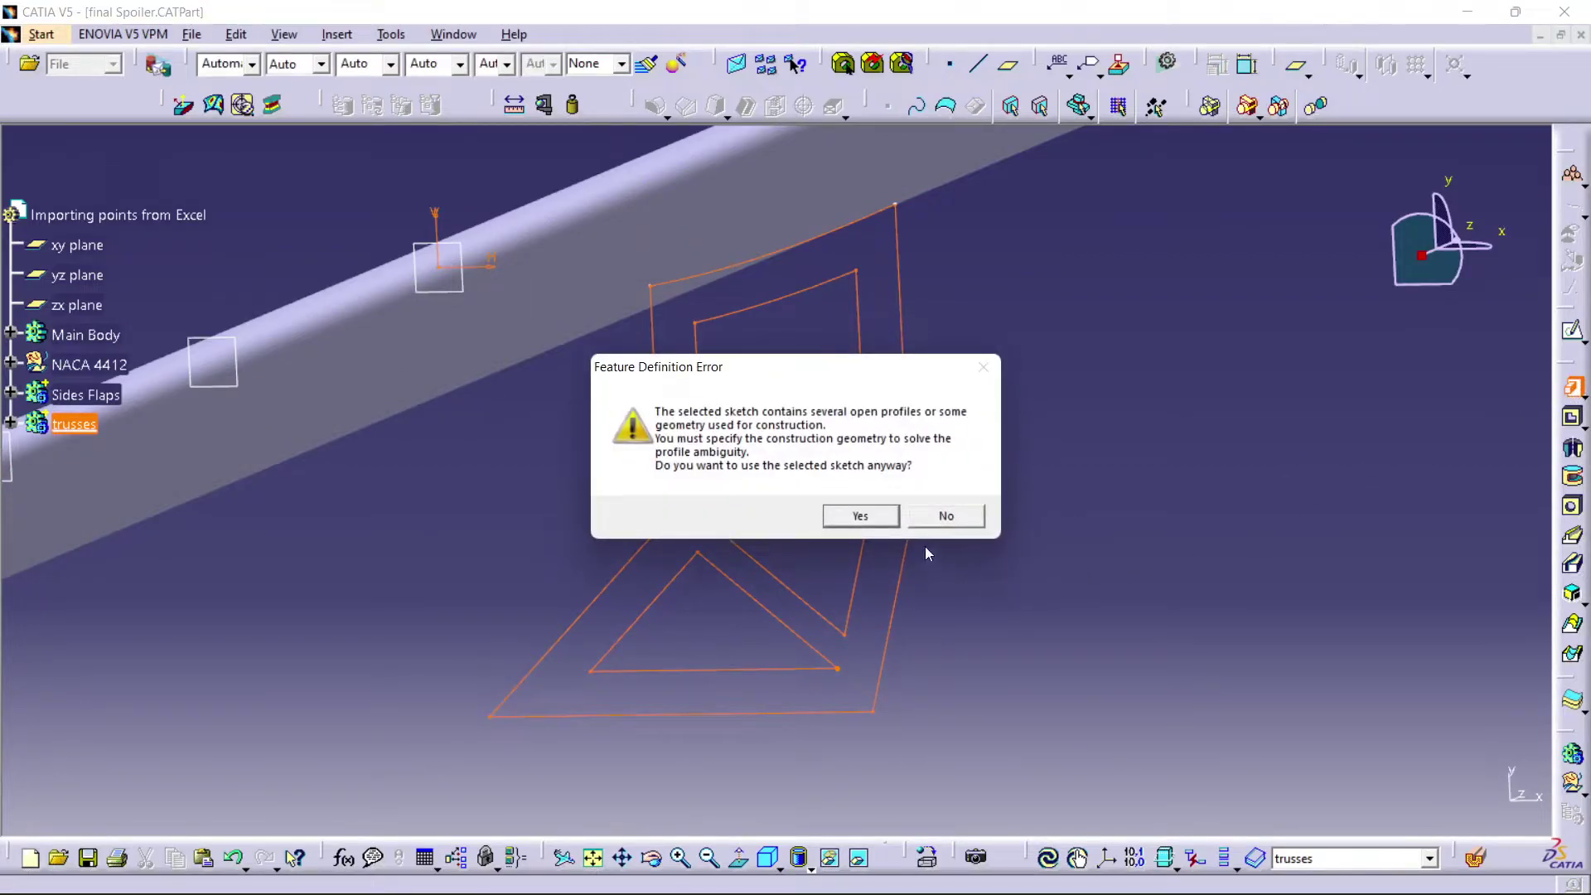
left_click(882, 515)
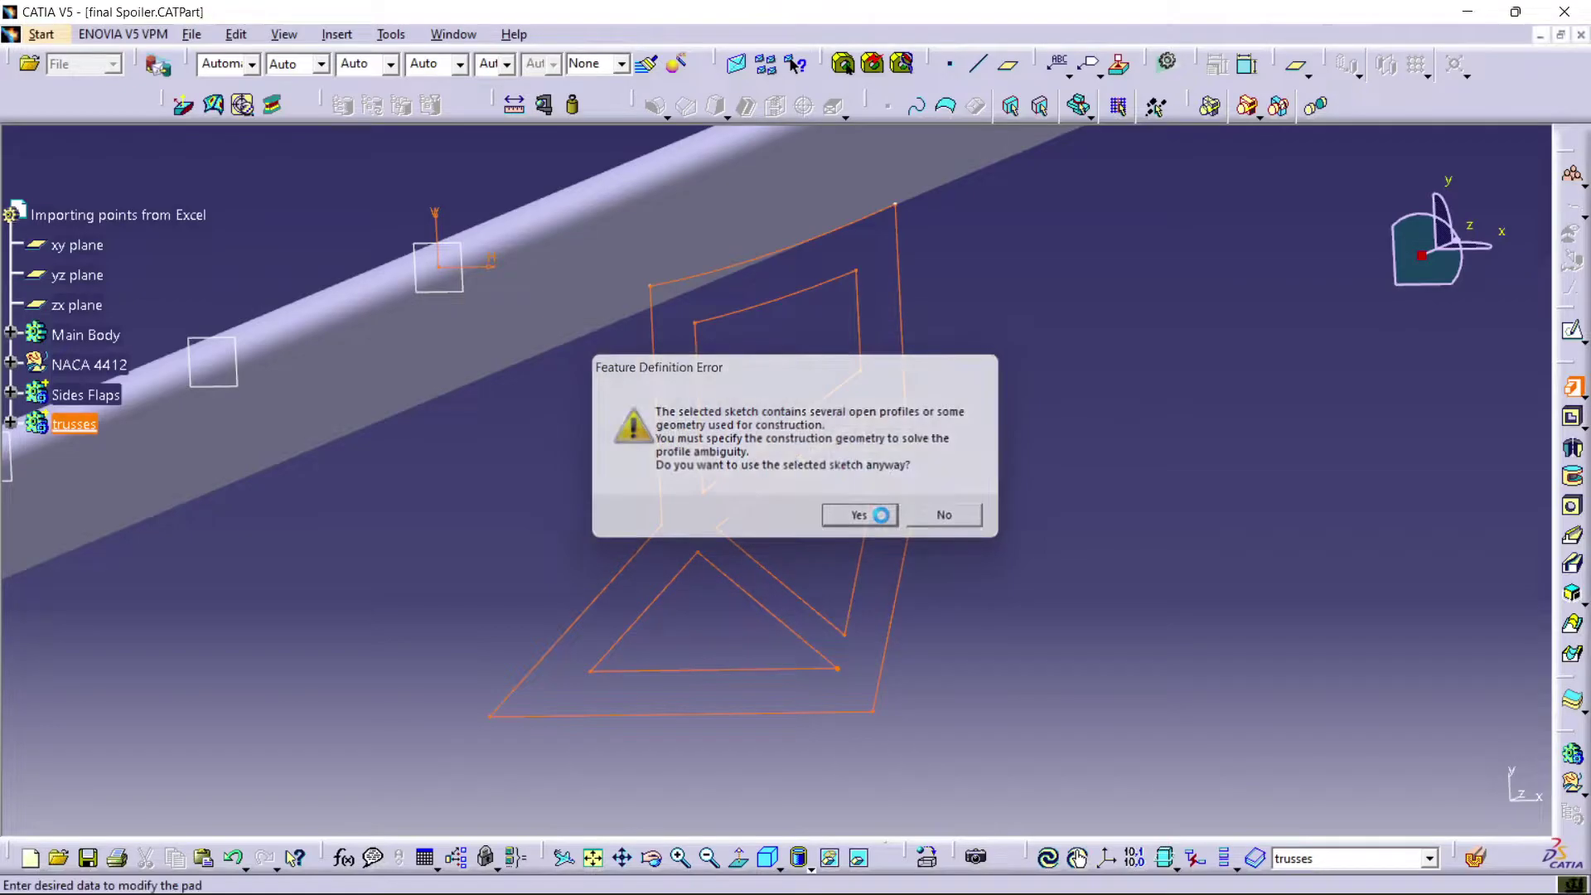
left_click(1515, 478)
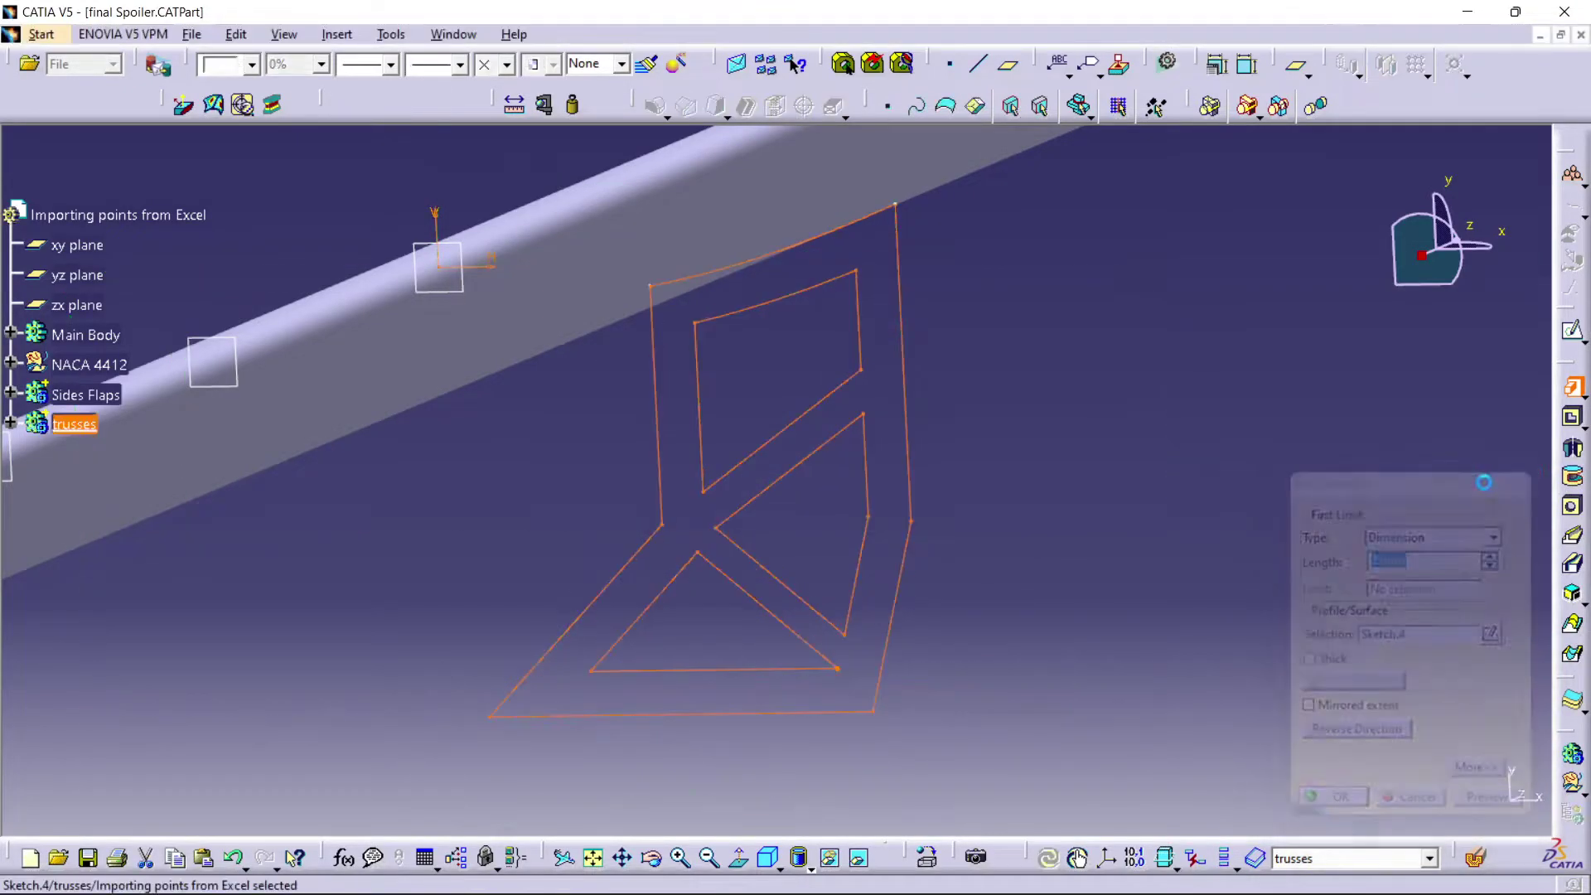
- Reopen the truss sketch and run Sketch Analysis to locate the open profile among the cutouts
left_click(10, 422)
double_click(99, 454)
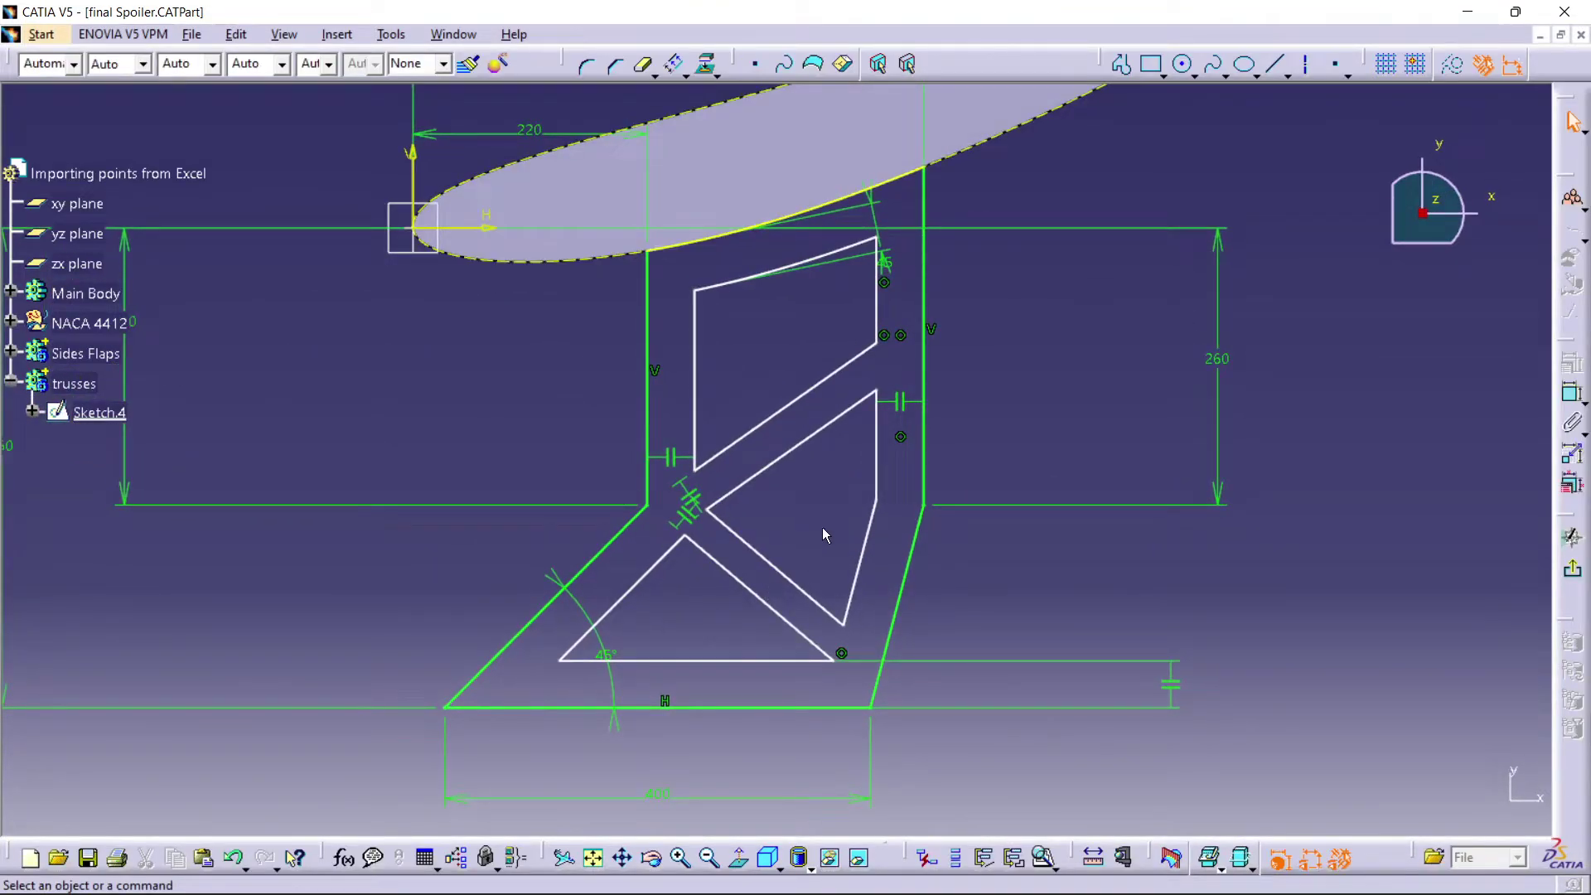
left_click(390, 34)
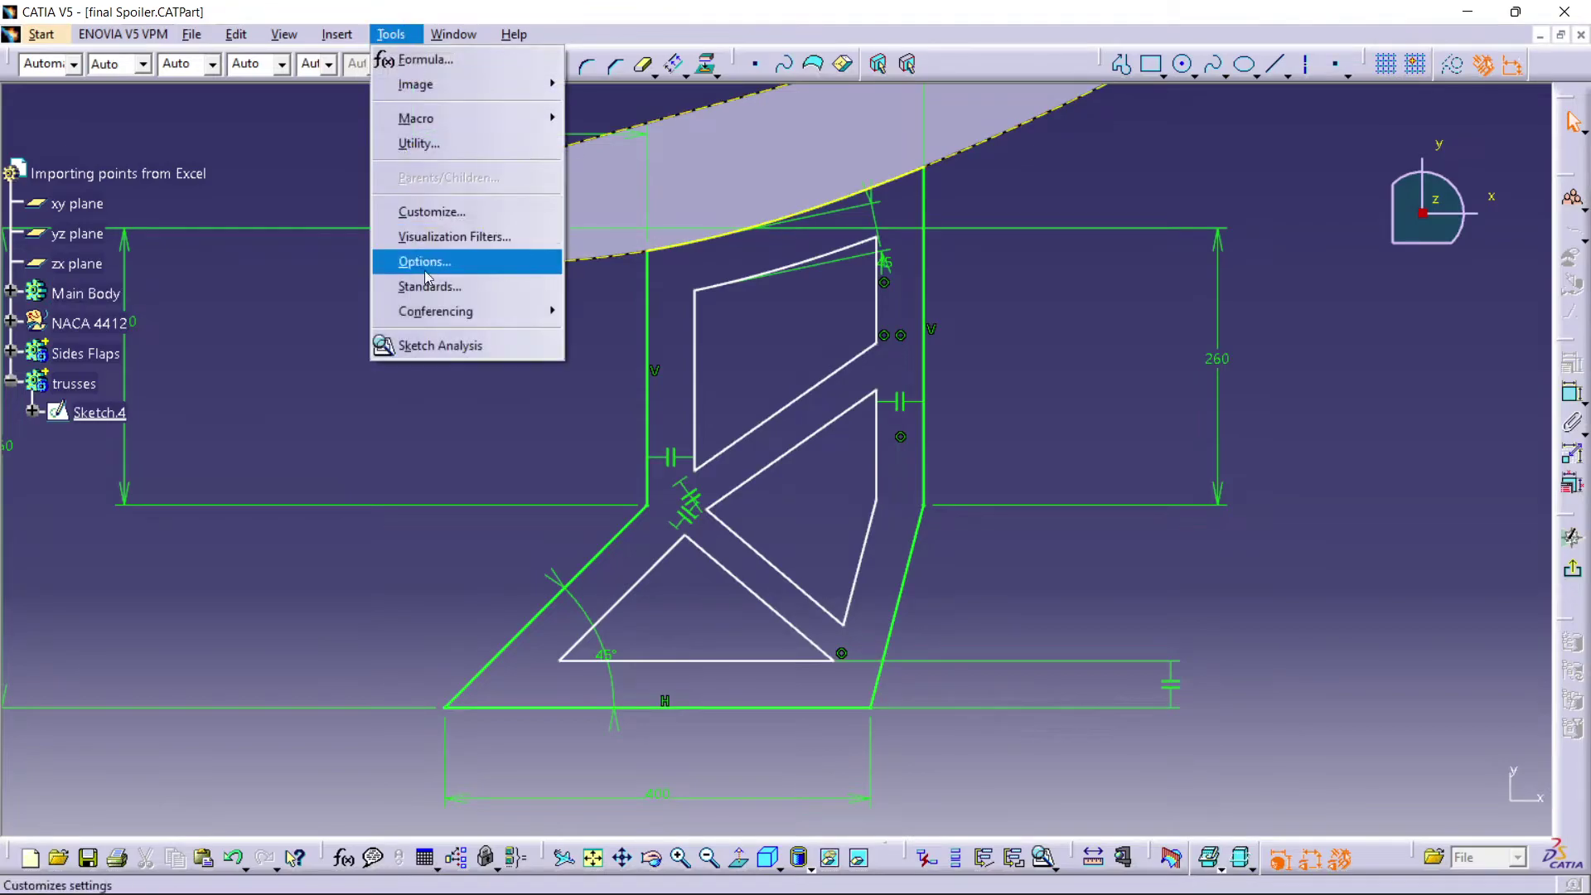
left_click(432, 346)
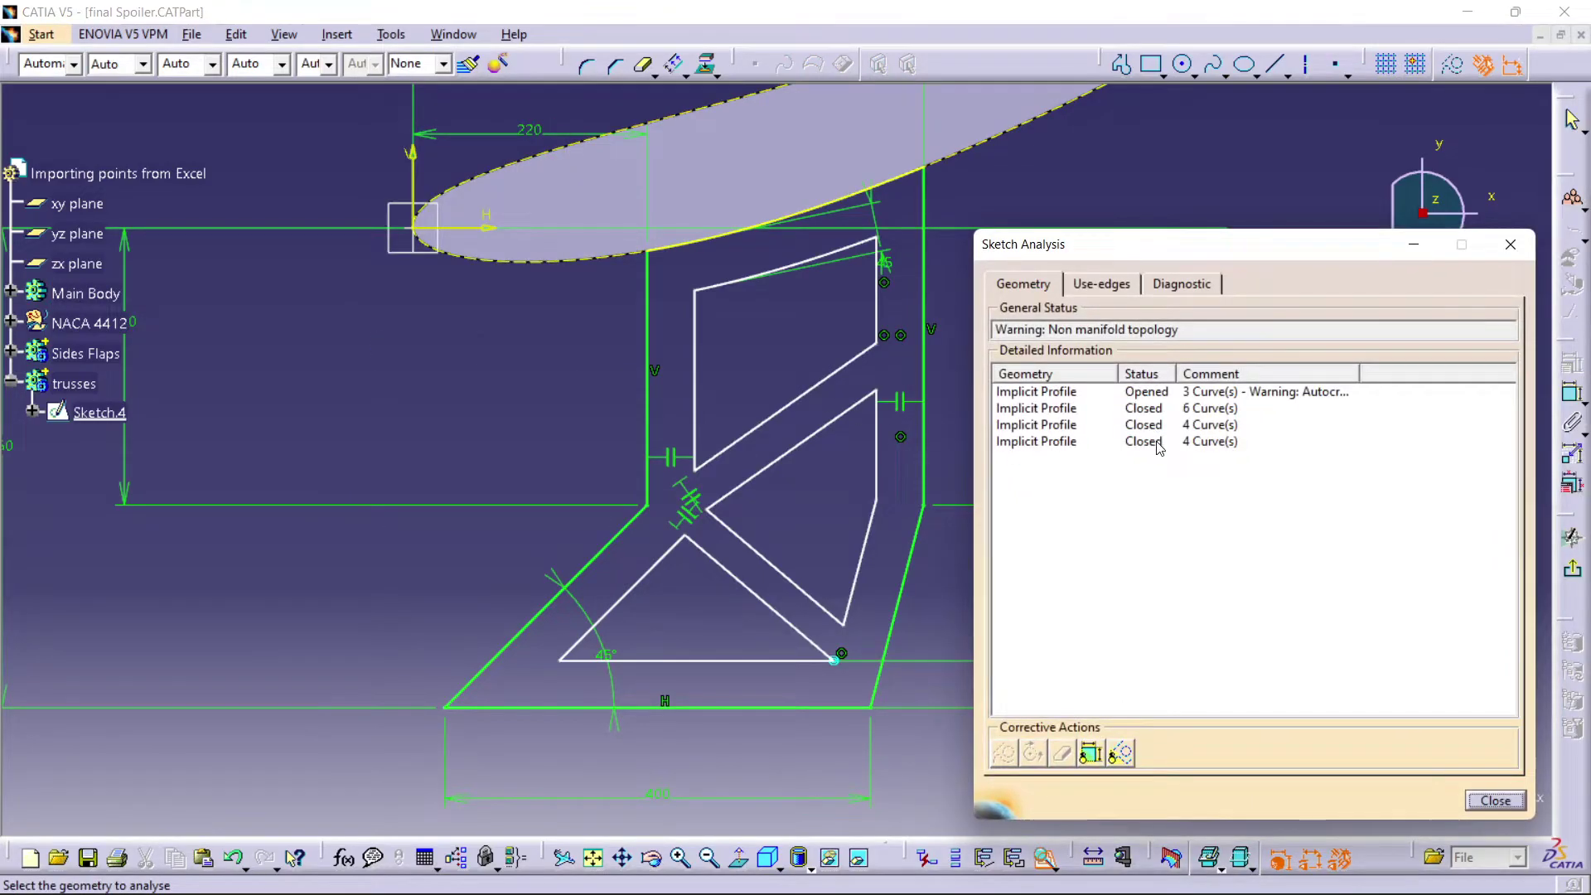
left_click(1141, 394)
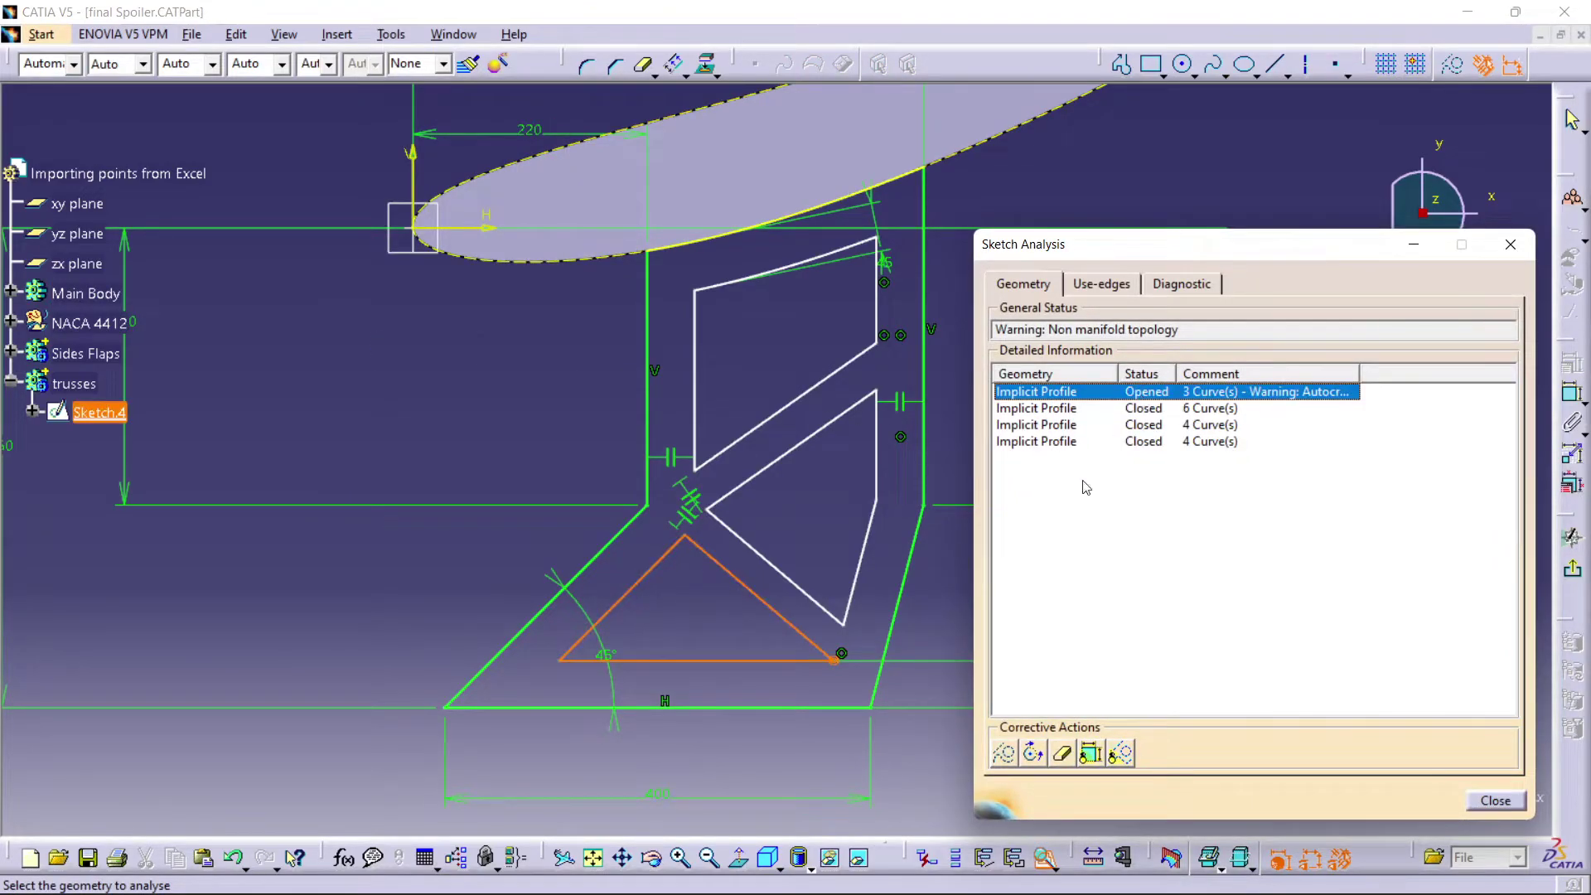
middle_click_drag(773, 486, 685, 352)
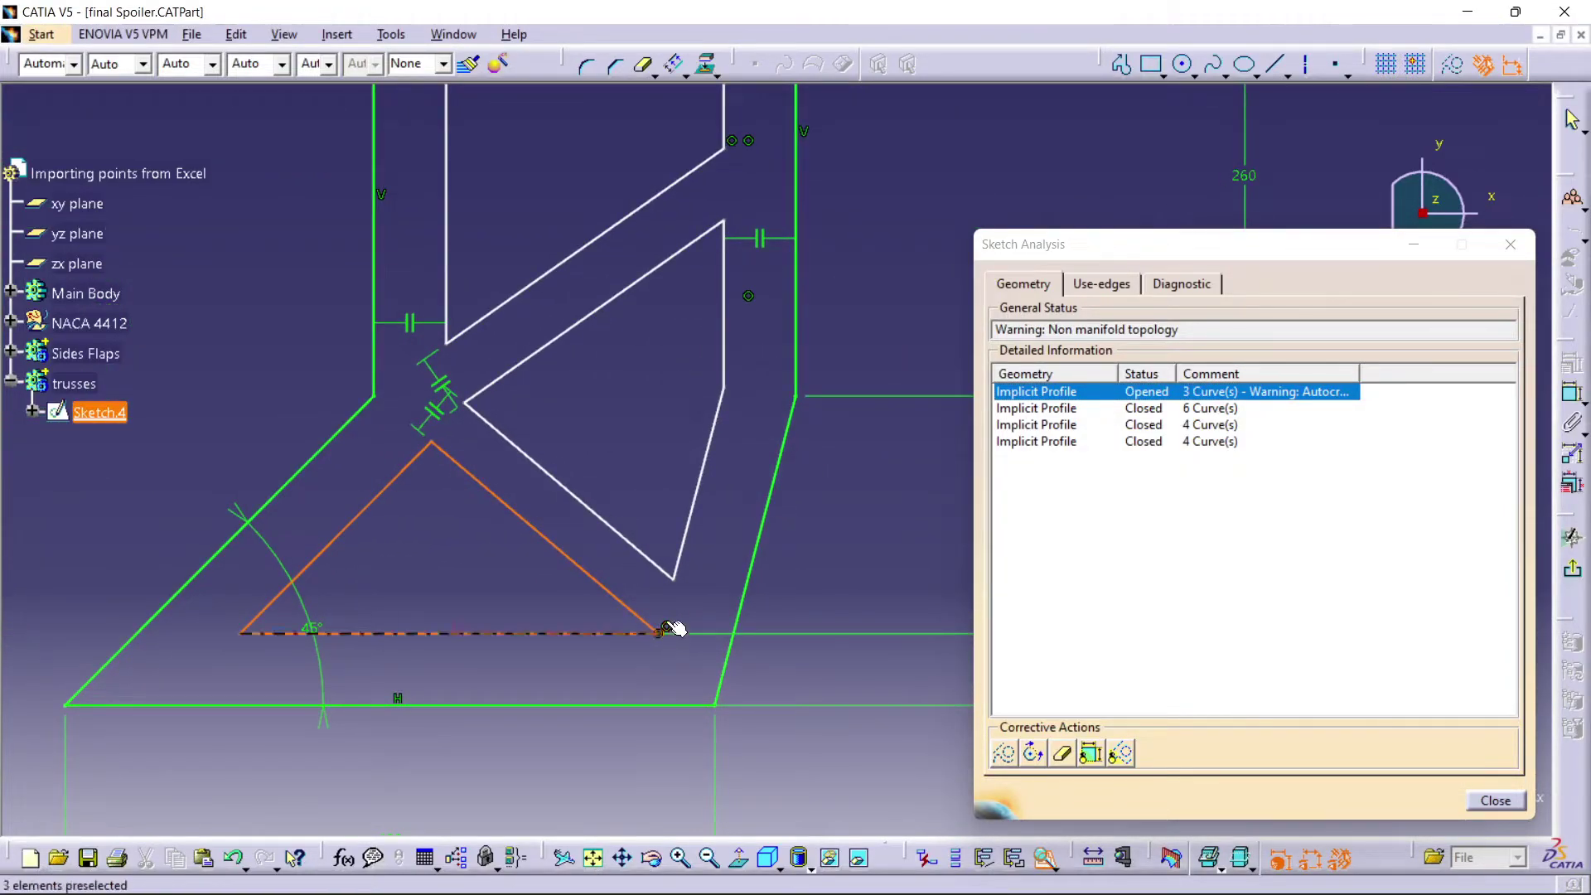
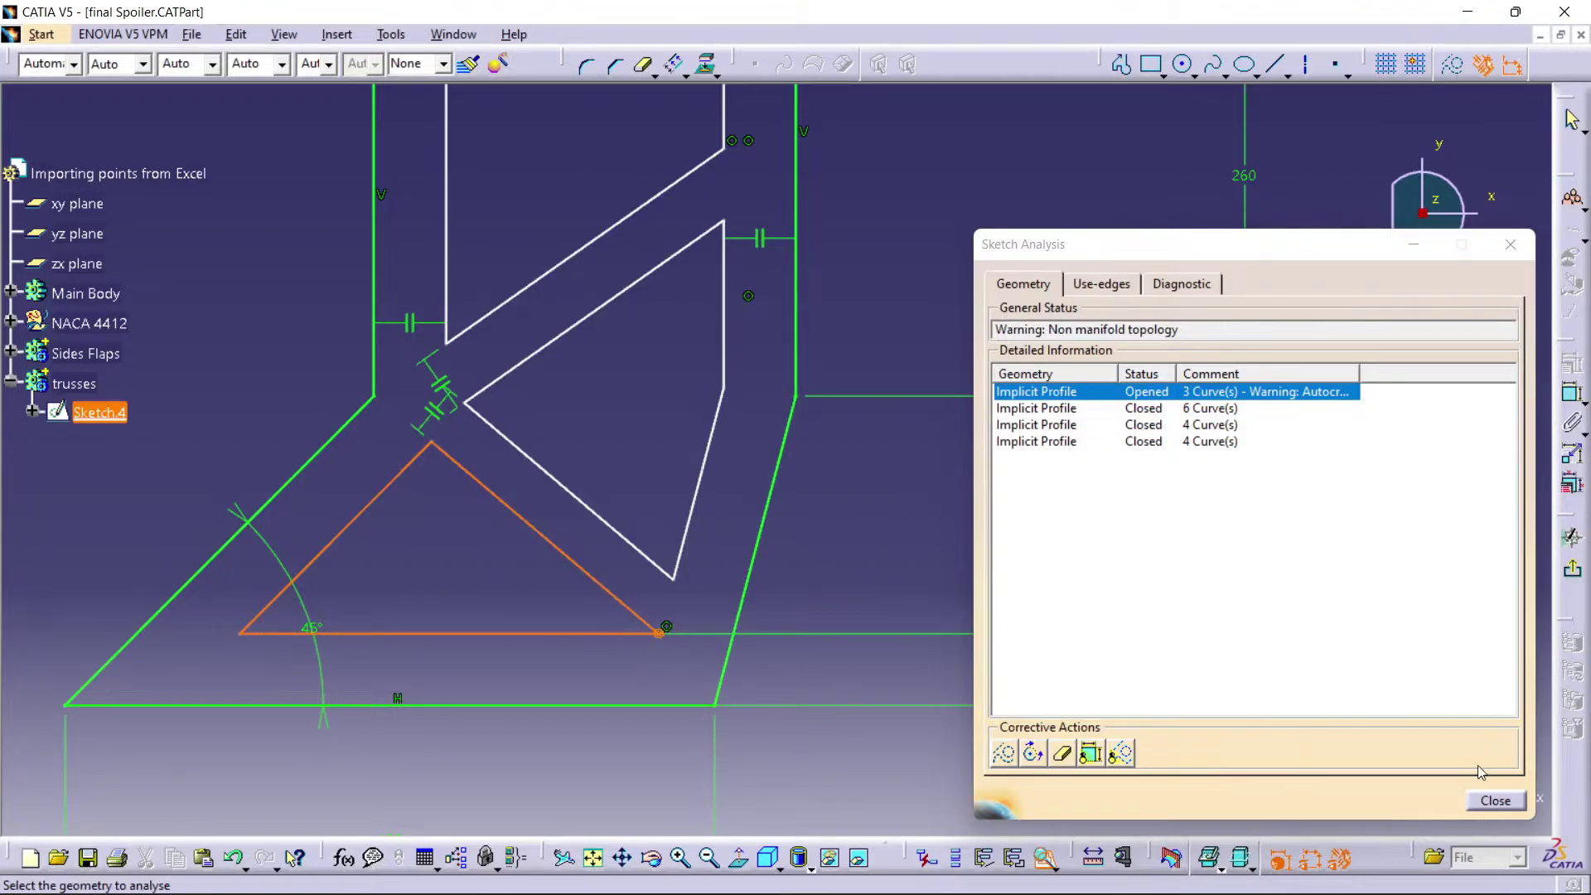
left_click(1495, 802)
- Separate the lower triangle's endpoints at its rear corner and join the bottom line to the diagonal with a coincidence constraint
mouse_move(652, 620)
left_mouse_down()
mouse_move(619, 623)
mouse_move(648, 664)
left_mouse_up()
mouse_move(648, 665)
middle_mouse_down()
mouse_move(652, 426)
mouse_move(878, 351)
middle_mouse_up()
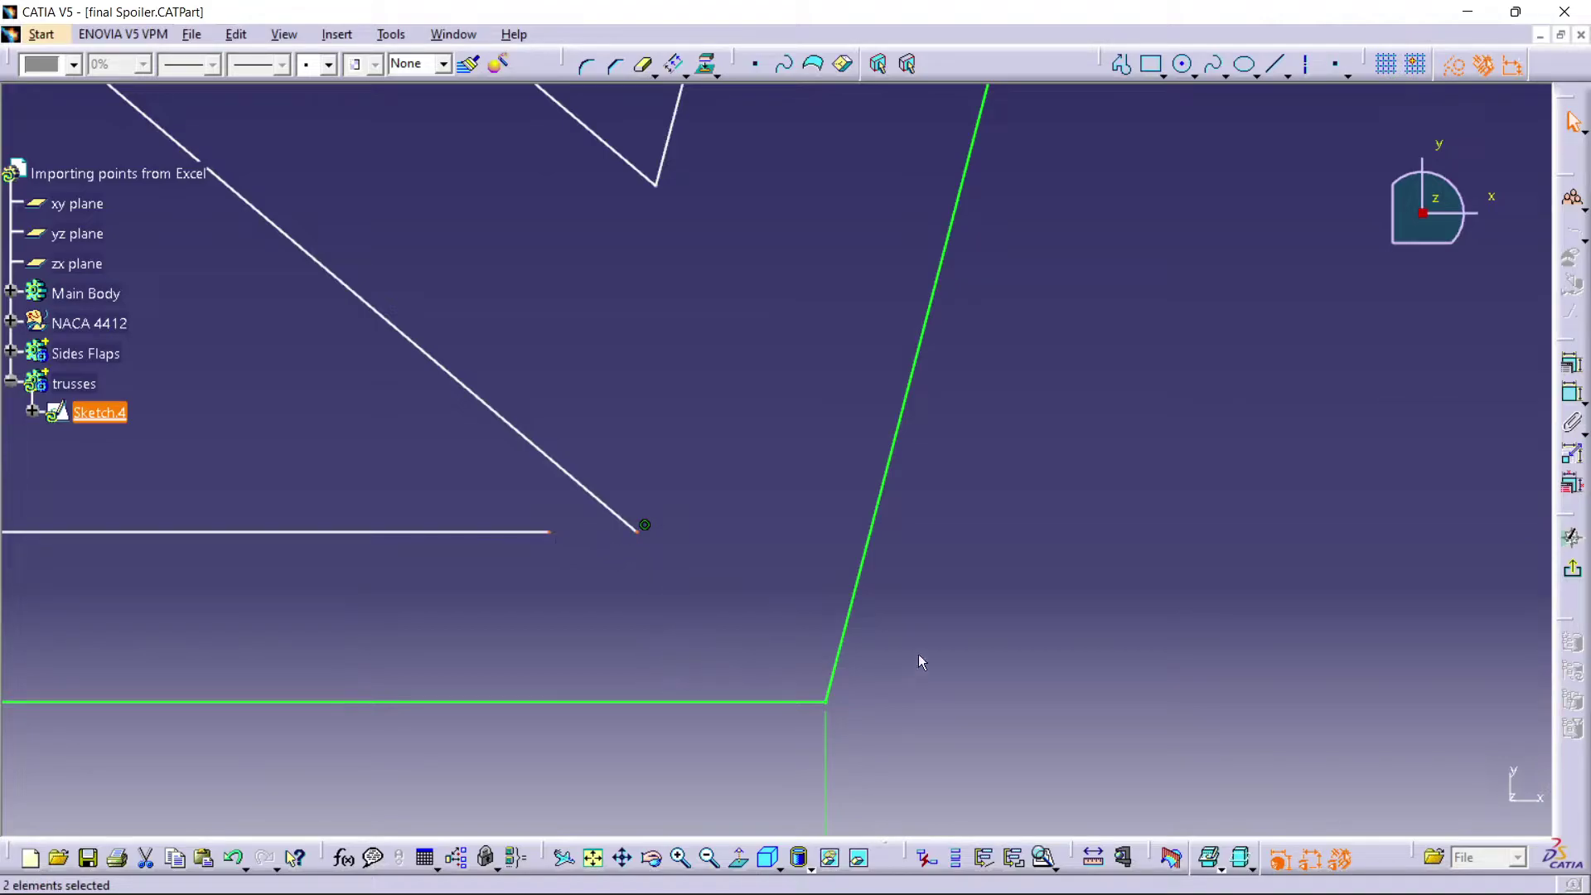
left_click(1571, 392)
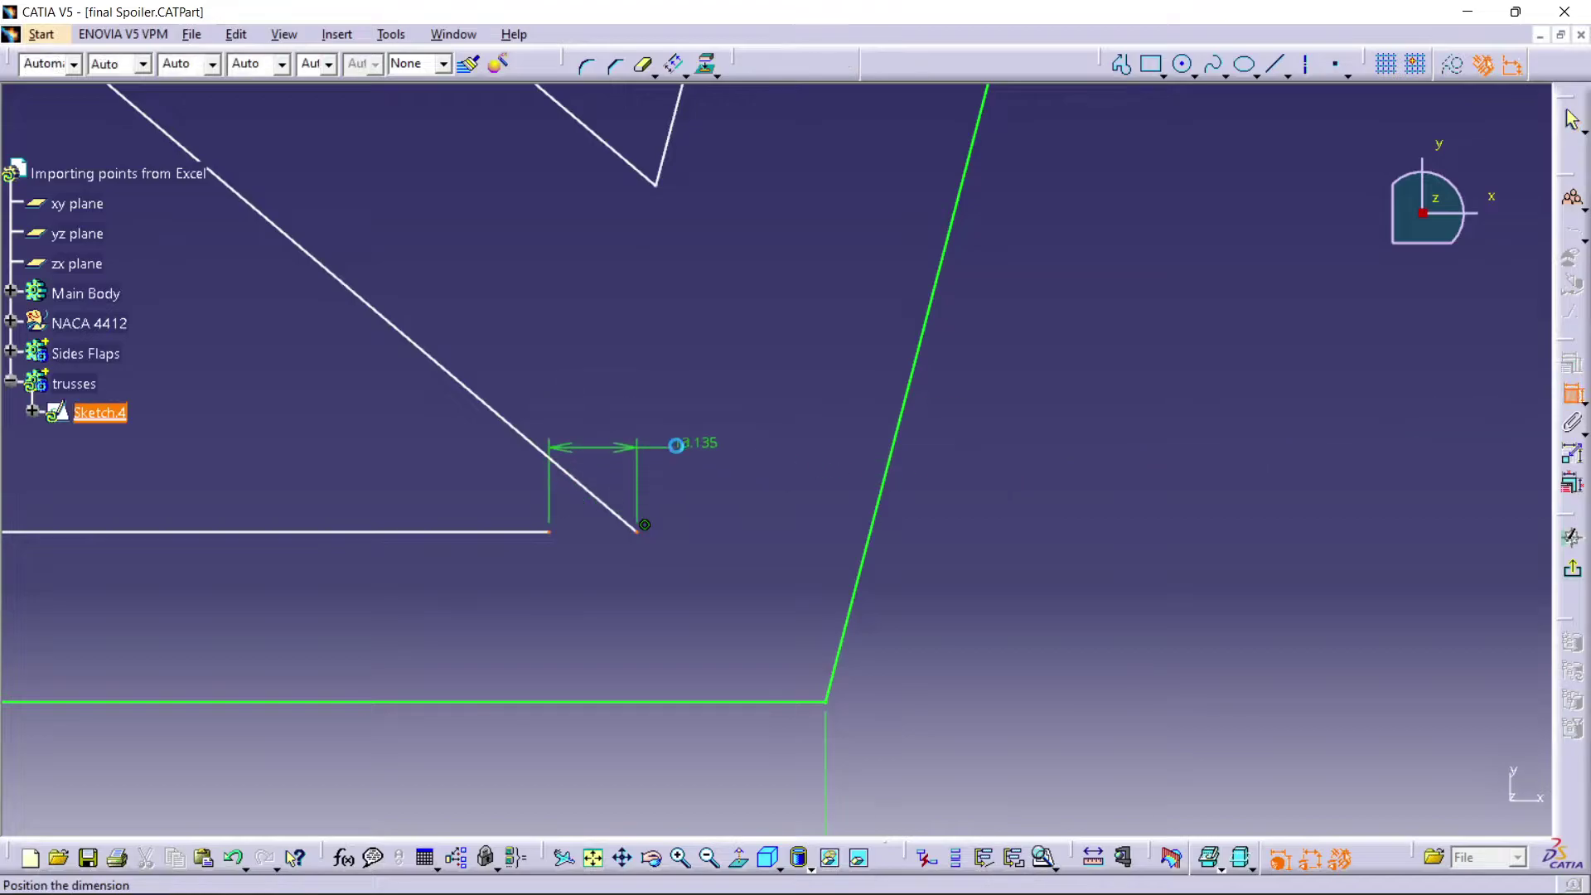
right_click(675, 447)
left_click(765, 595)
mouse_move(739, 405)
middle_mouse_down()
mouse_move(738, 390)
mouse_move(727, 438)
mouse_move(805, 452)
middle_mouse_up()
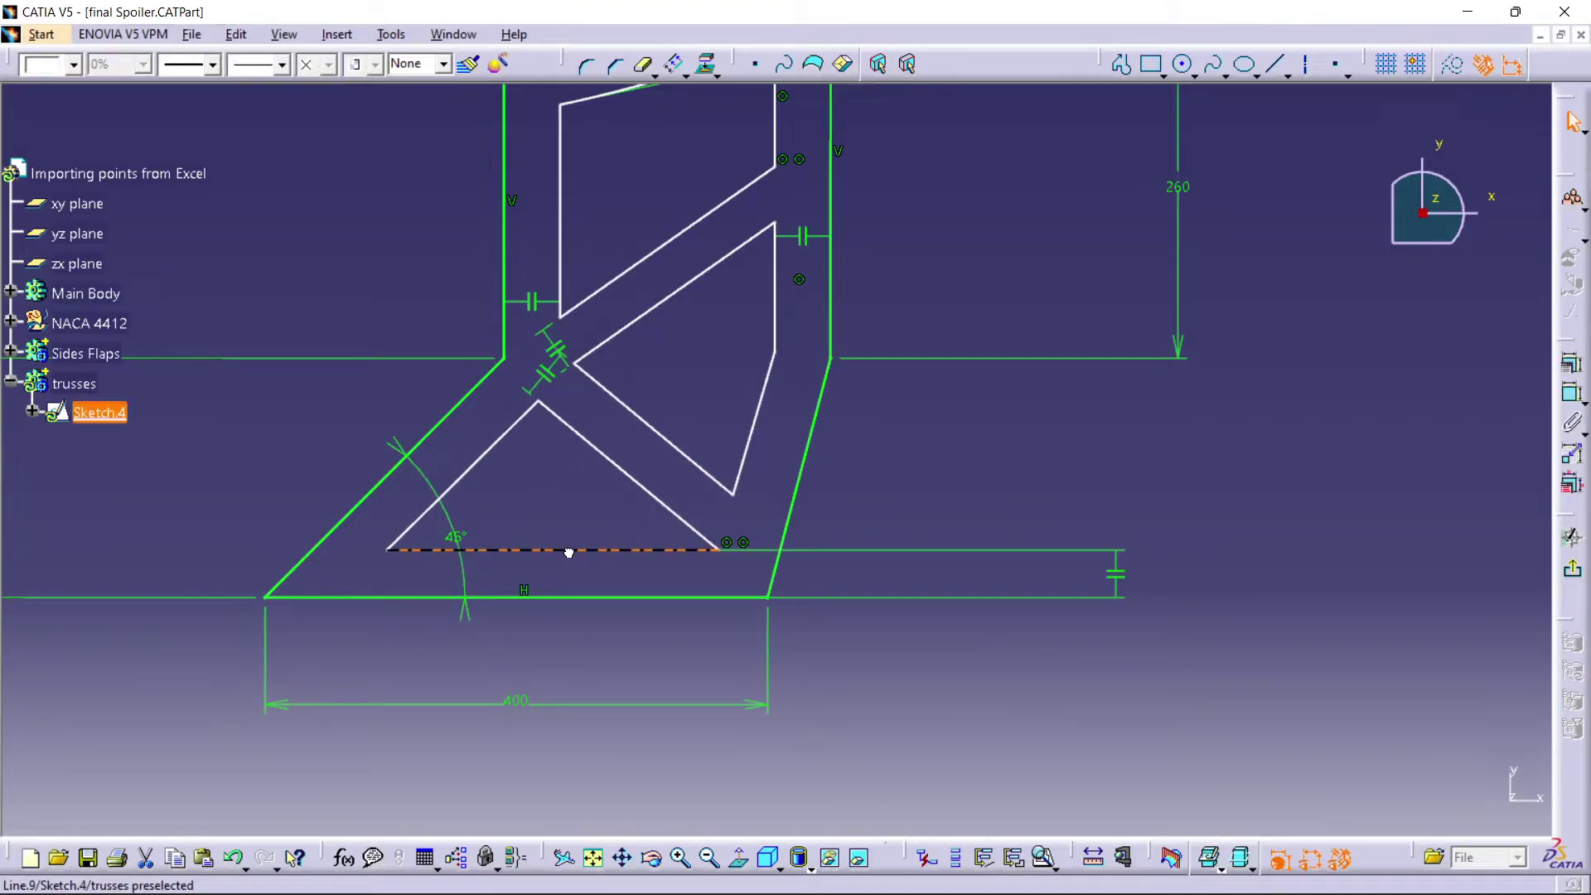
- Adjust the cutout shapes by shifting the middle cutout's lower corner and rear bend rearward and the lower triangle's front corner slightly forward
mouse_move(733, 494)
left_mouse_down()
mouse_move(727, 479)
mouse_move(737, 508)
mouse_move(750, 501)
left_mouse_up()
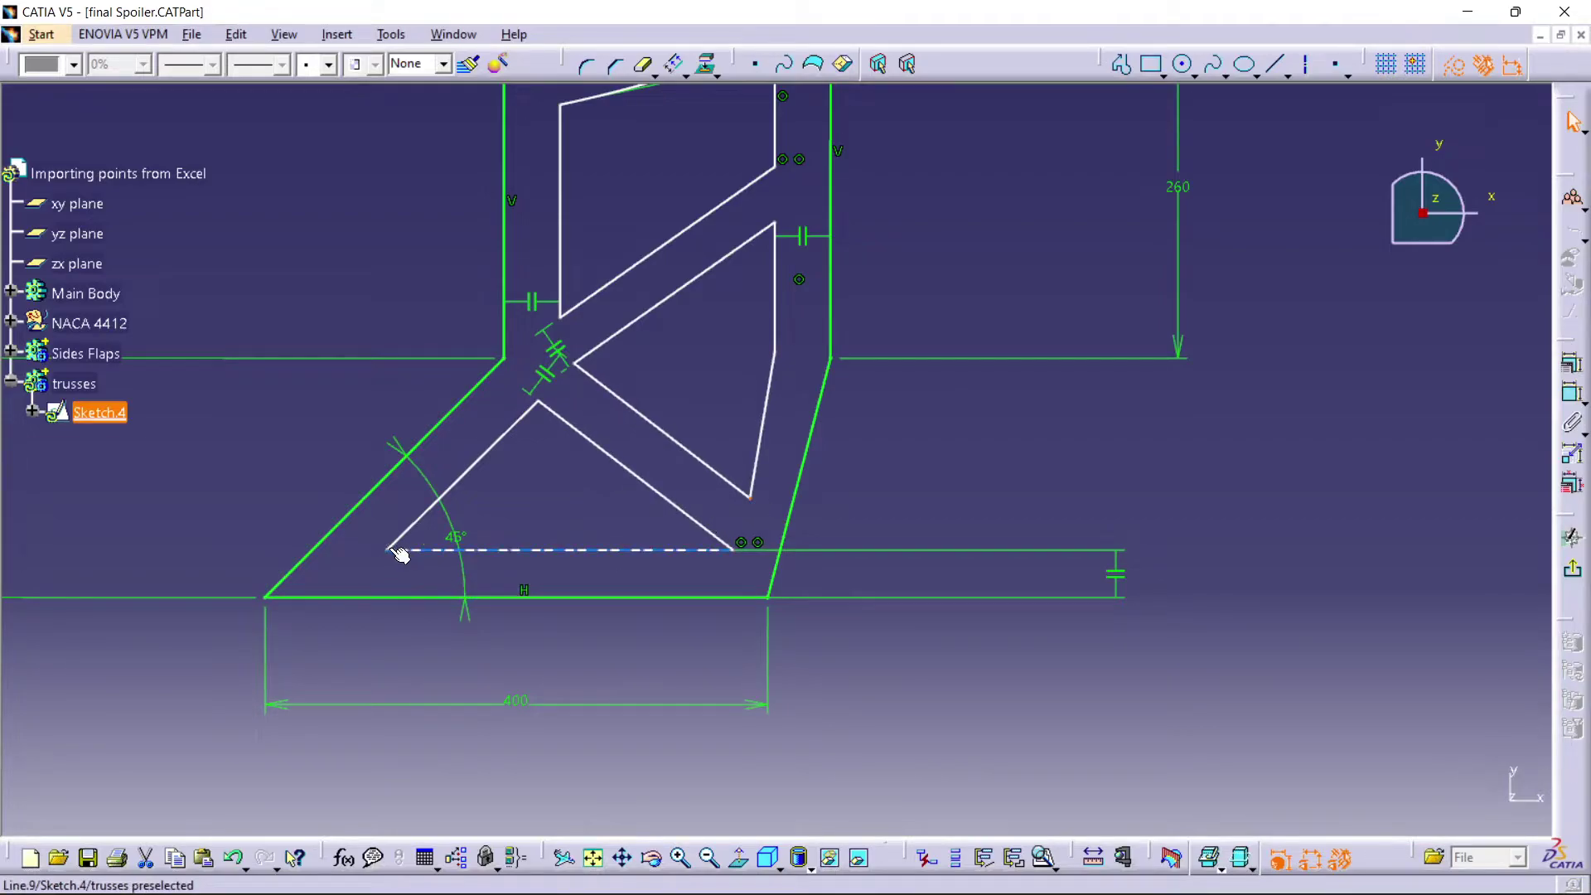
left_click_drag(387, 549, 381, 551)
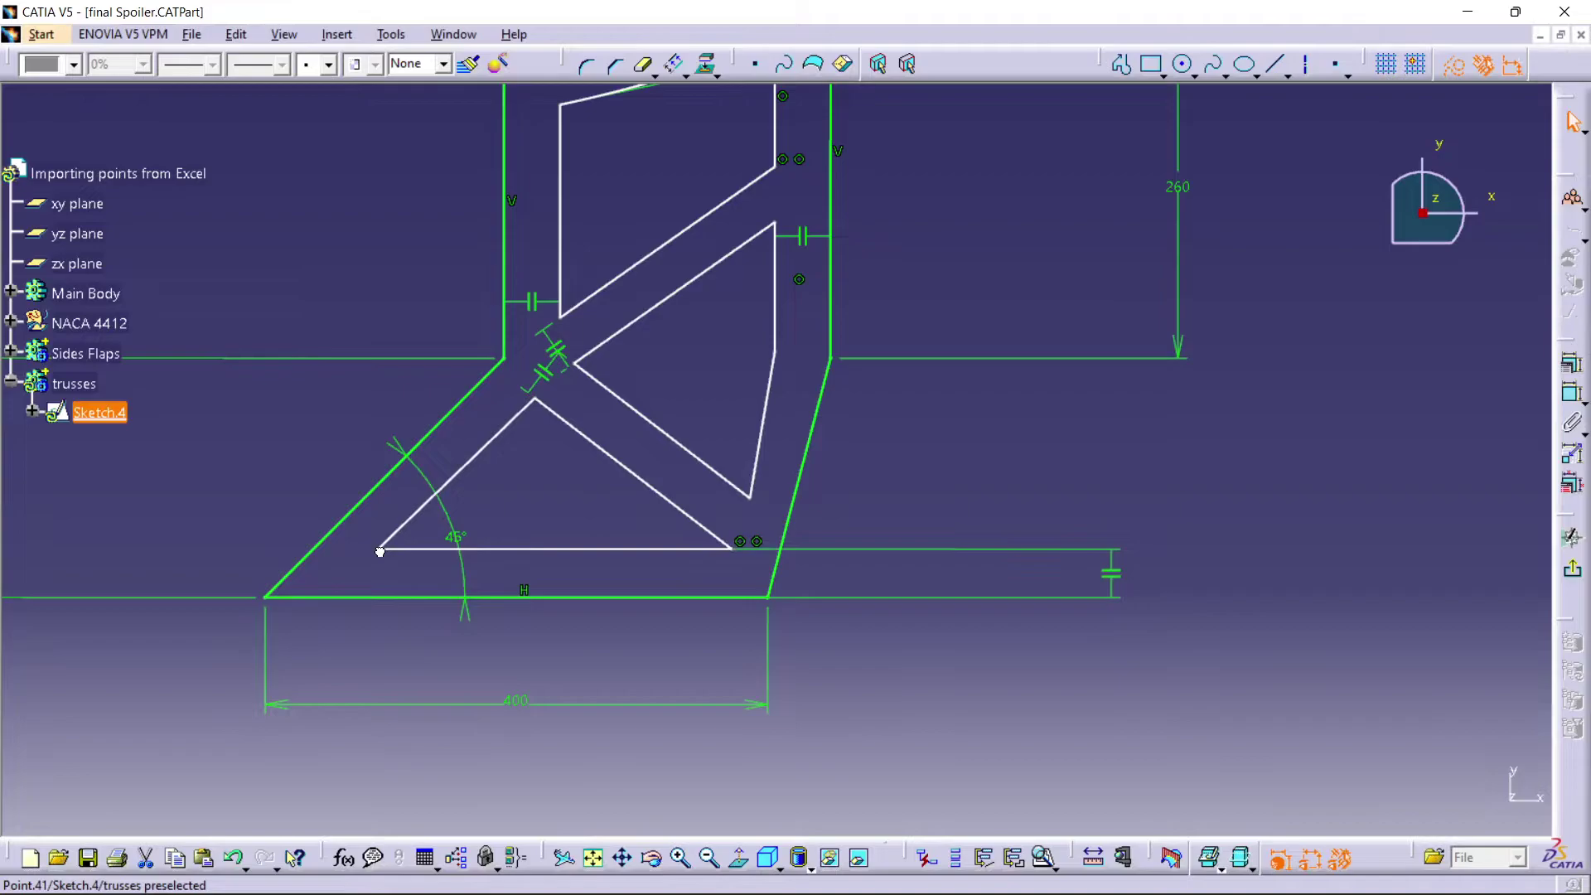
left_click(852, 472)
mouse_move(853, 473)
middle_mouse_down()
mouse_move(856, 522)
mouse_move(858, 470)
middle_mouse_up()
left_click_drag(769, 328, 784, 327)
left_click(785, 325)
mouse_move(792, 315)
middle_mouse_down()
mouse_move(810, 313)
mouse_move(812, 381)
middle_mouse_up()
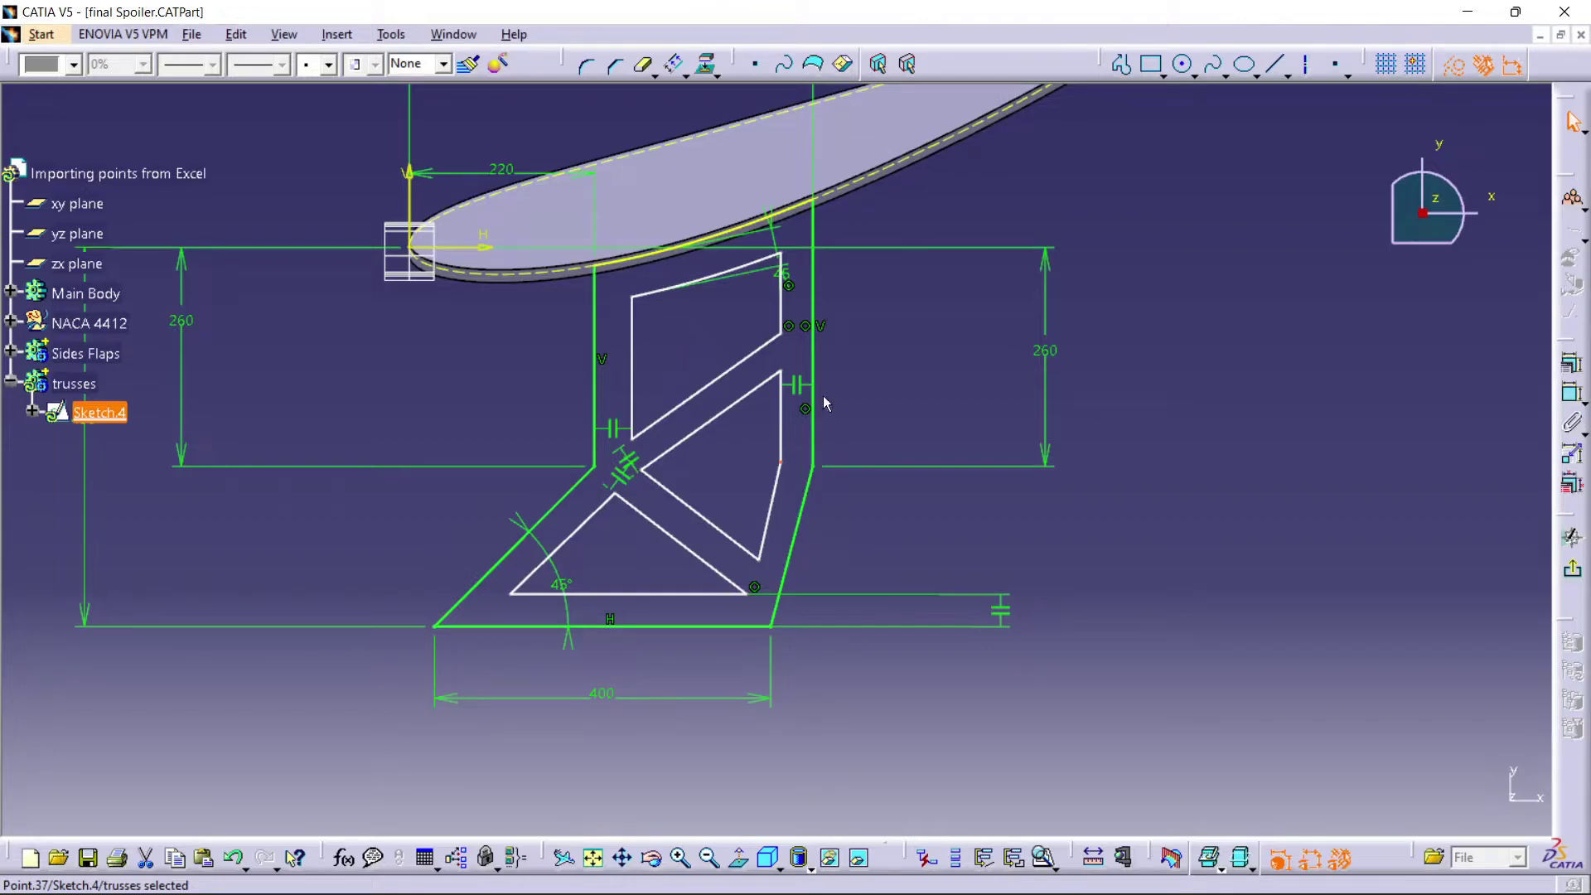
- Exit the sketch and pad the truss profile with a length of 35 mm
left_click(1571, 568)
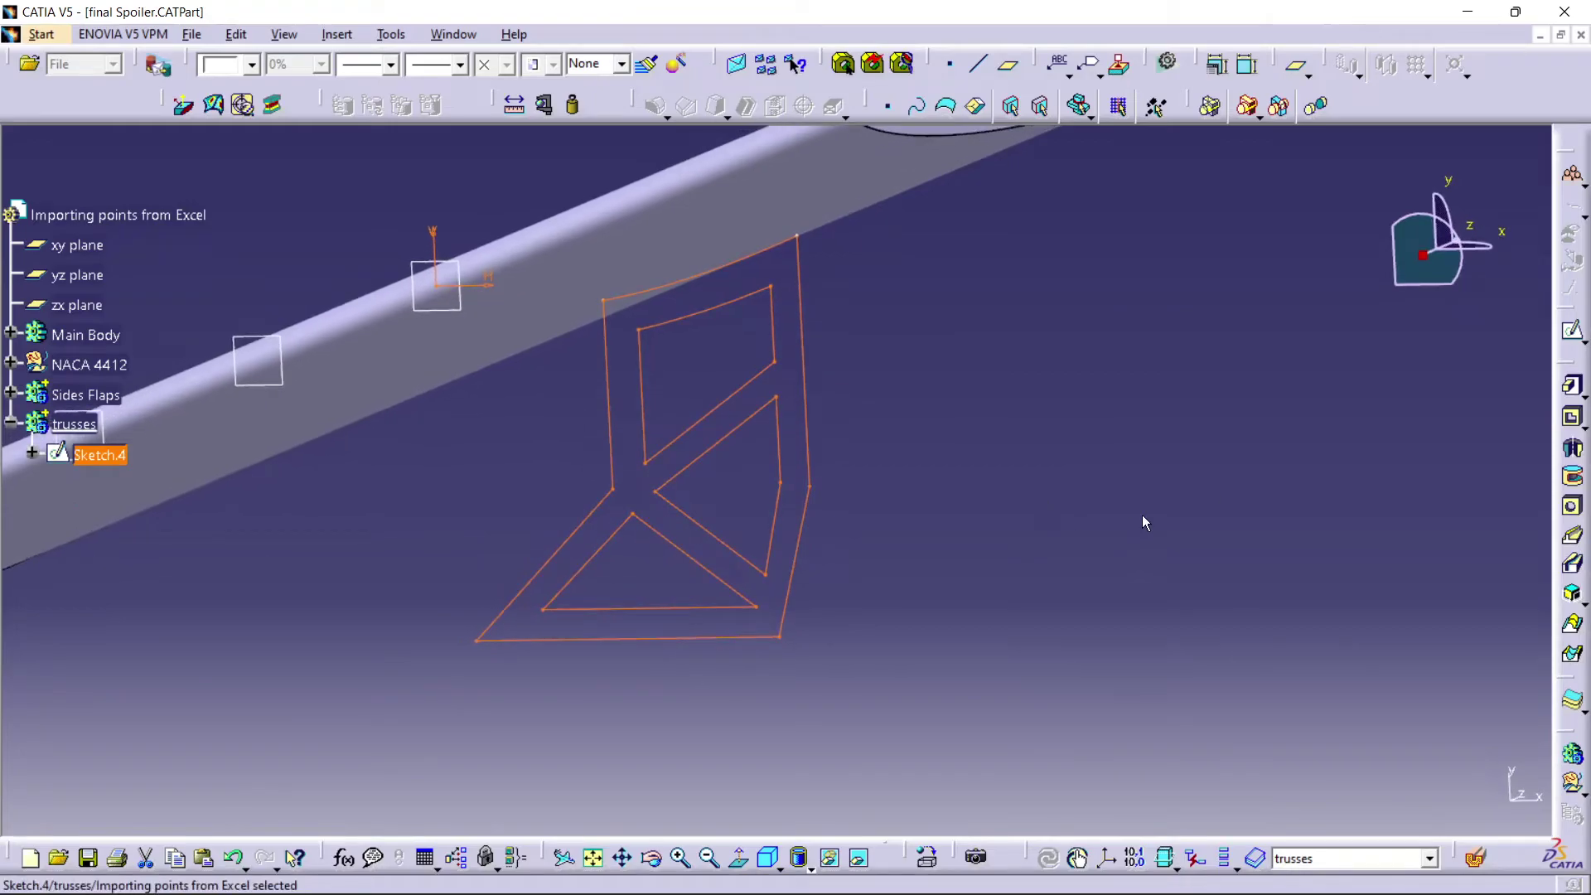
left_click(1573, 389)
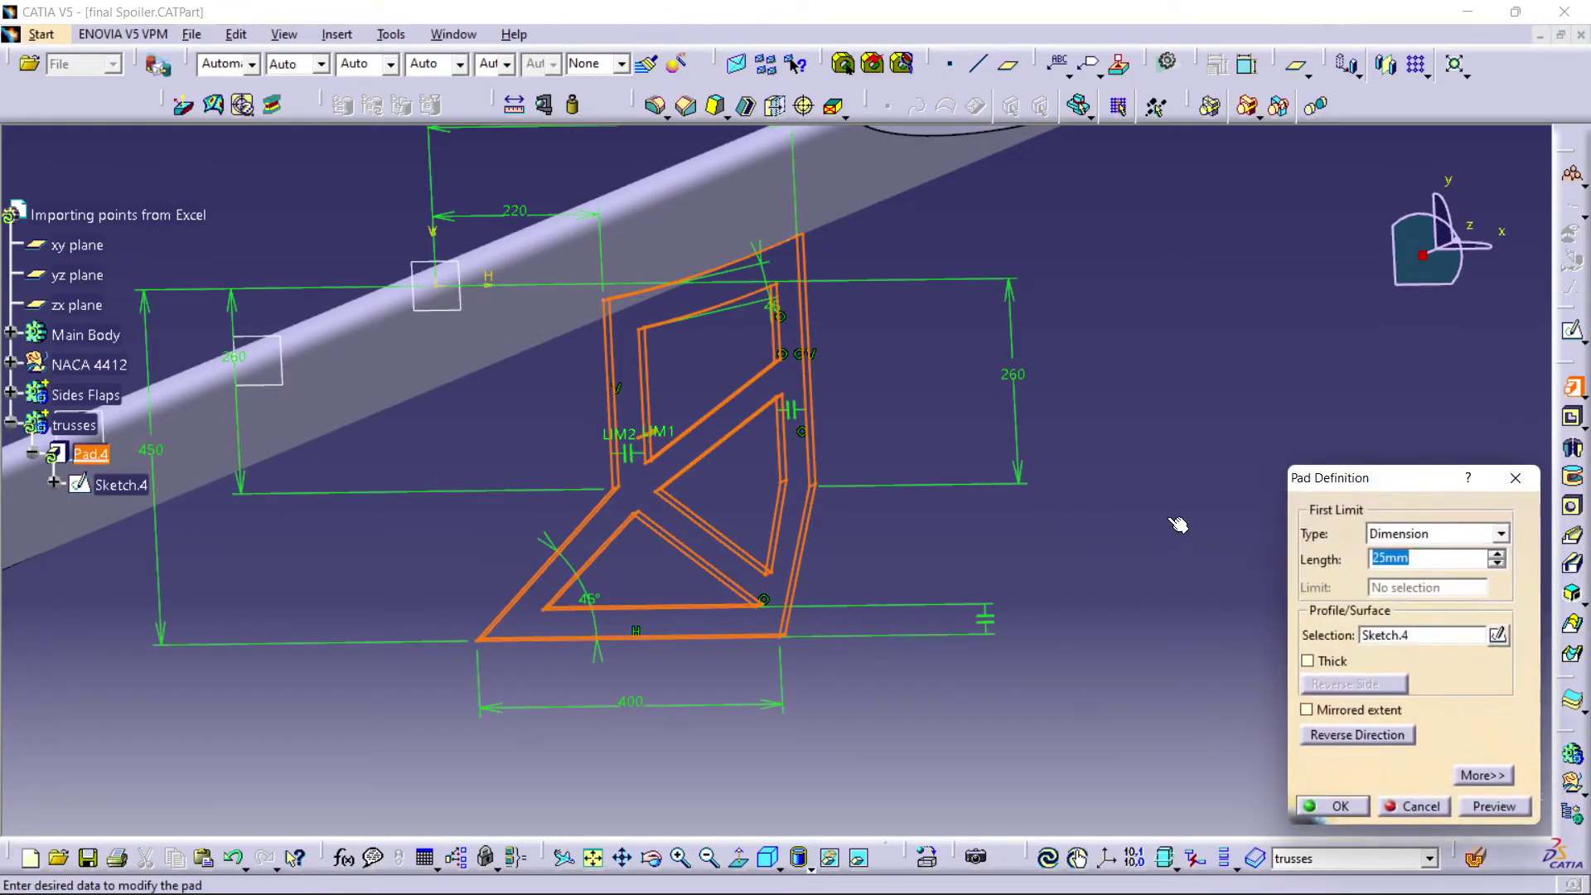
middle_click_drag(504, 387, 842, 381)
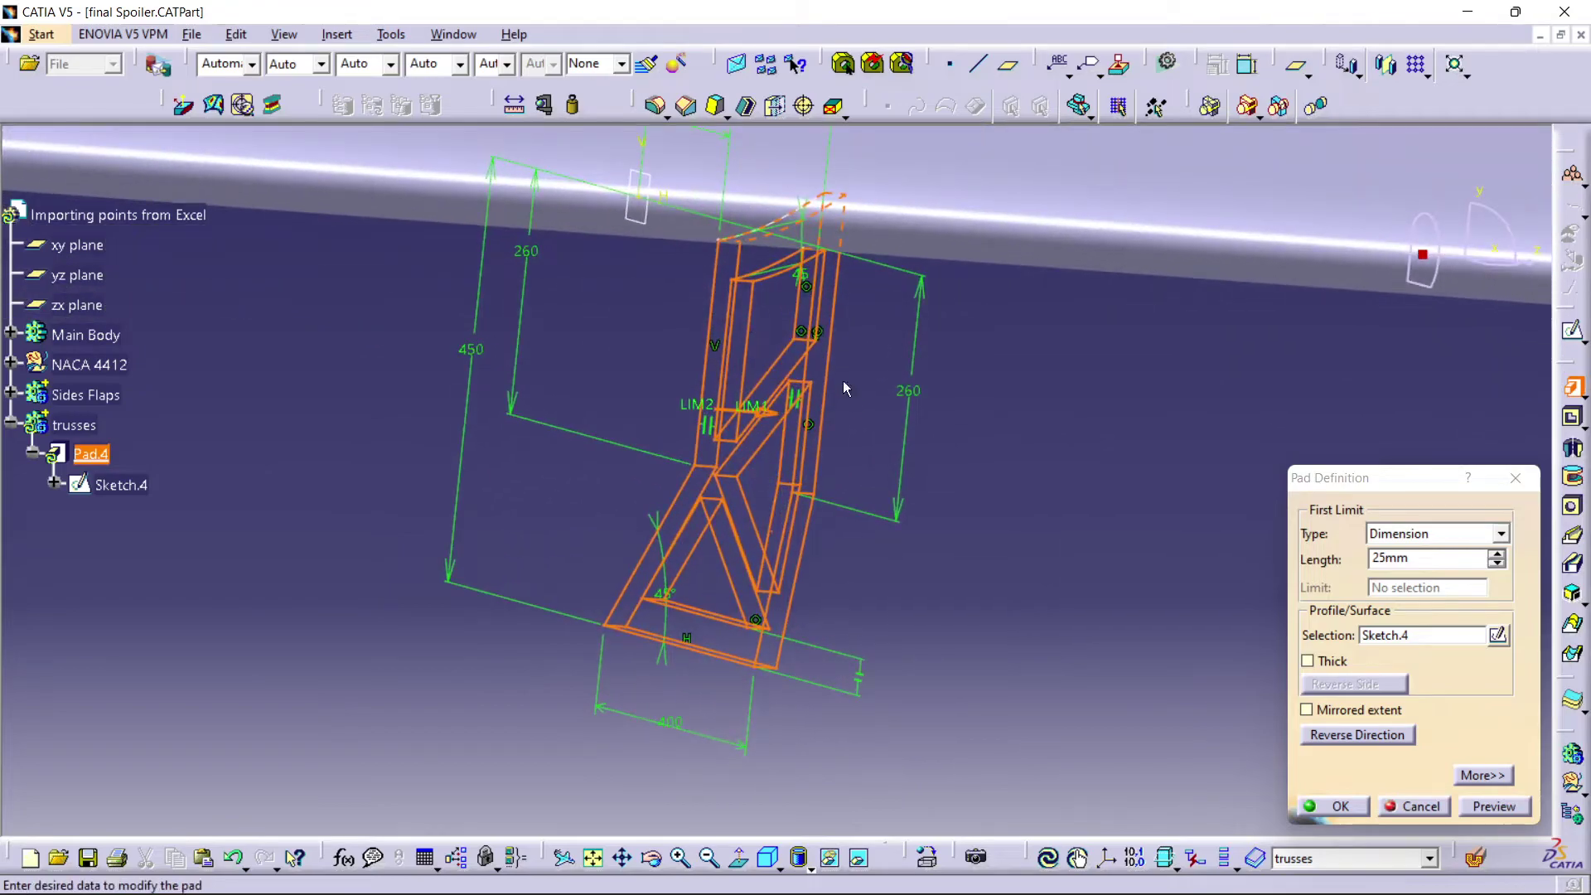
double_click(1420, 558)
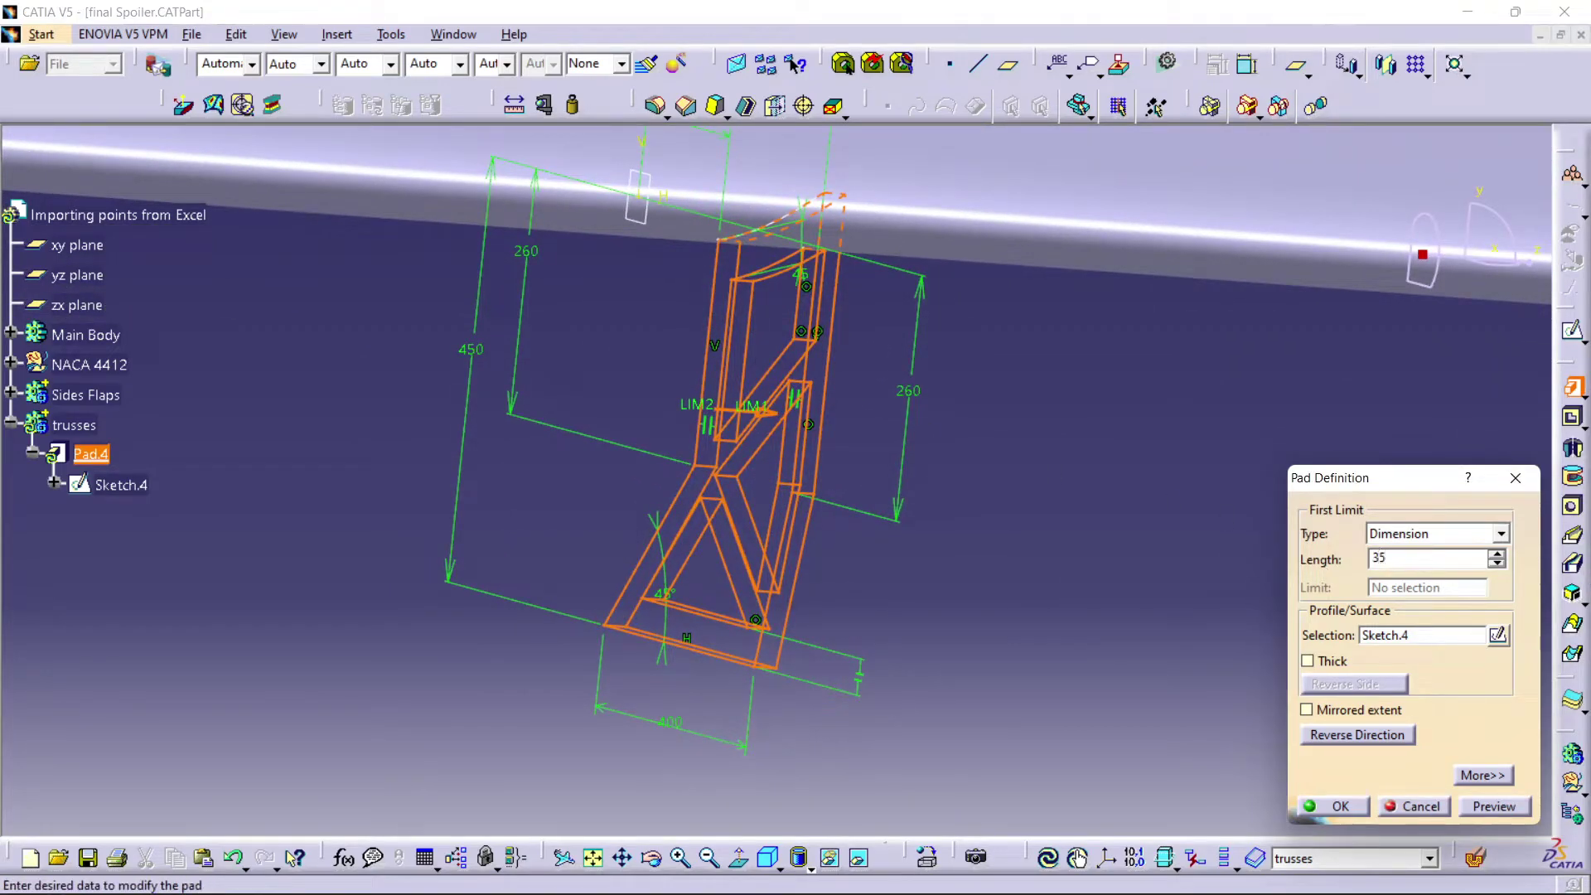
left_click(1467, 808)
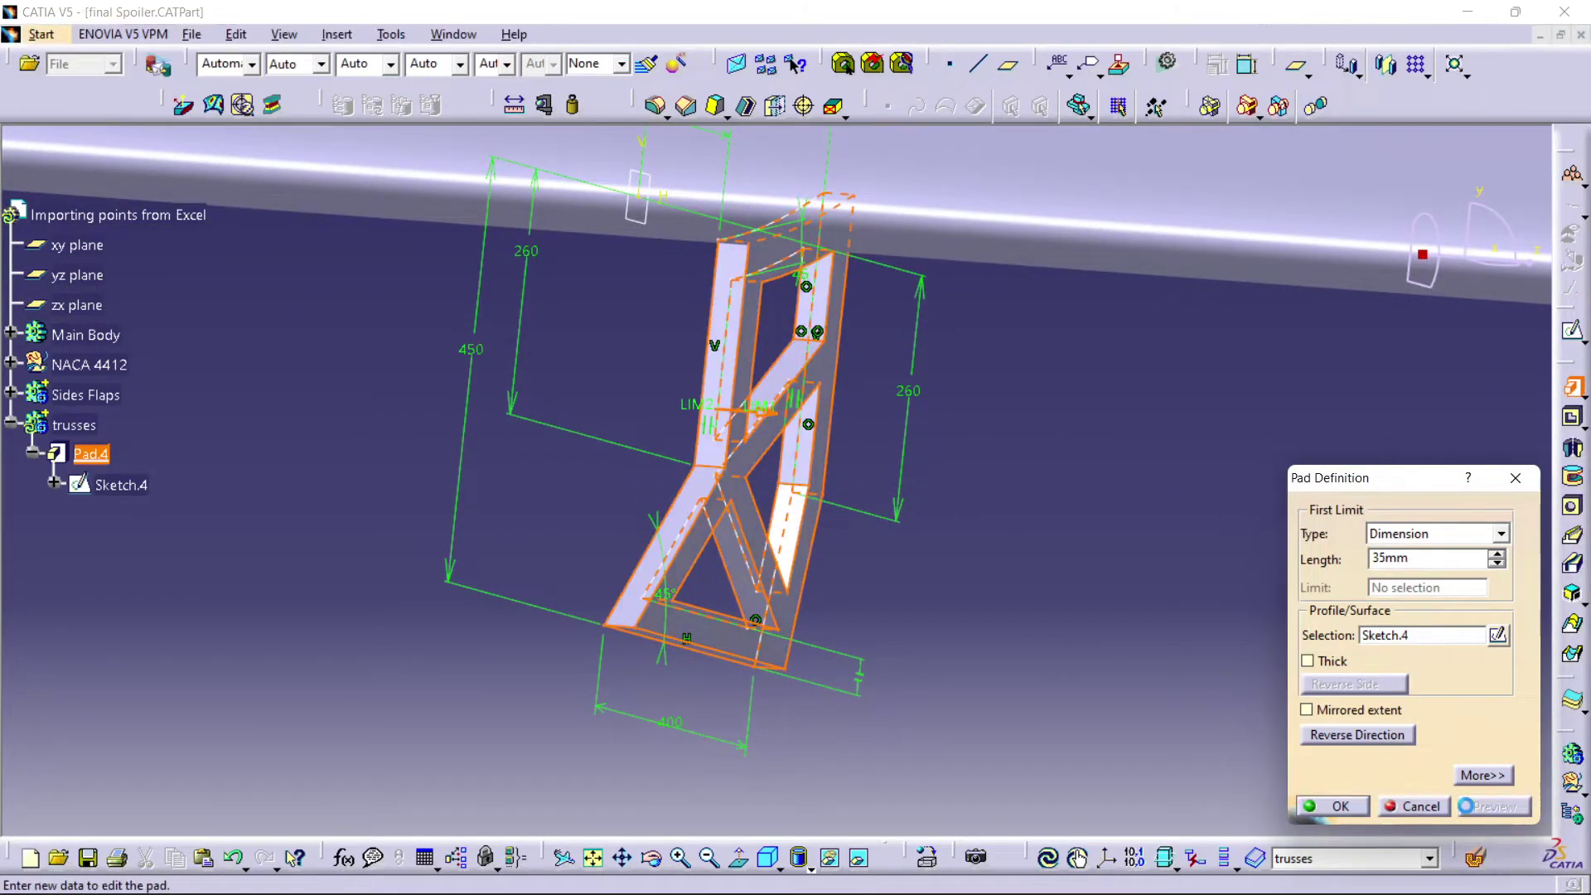
left_click(1333, 806)
middle_click_drag(1187, 656, 586, 497)
middle_click_drag(657, 543, 756, 600)
middle_click_drag(603, 539, 621, 441)
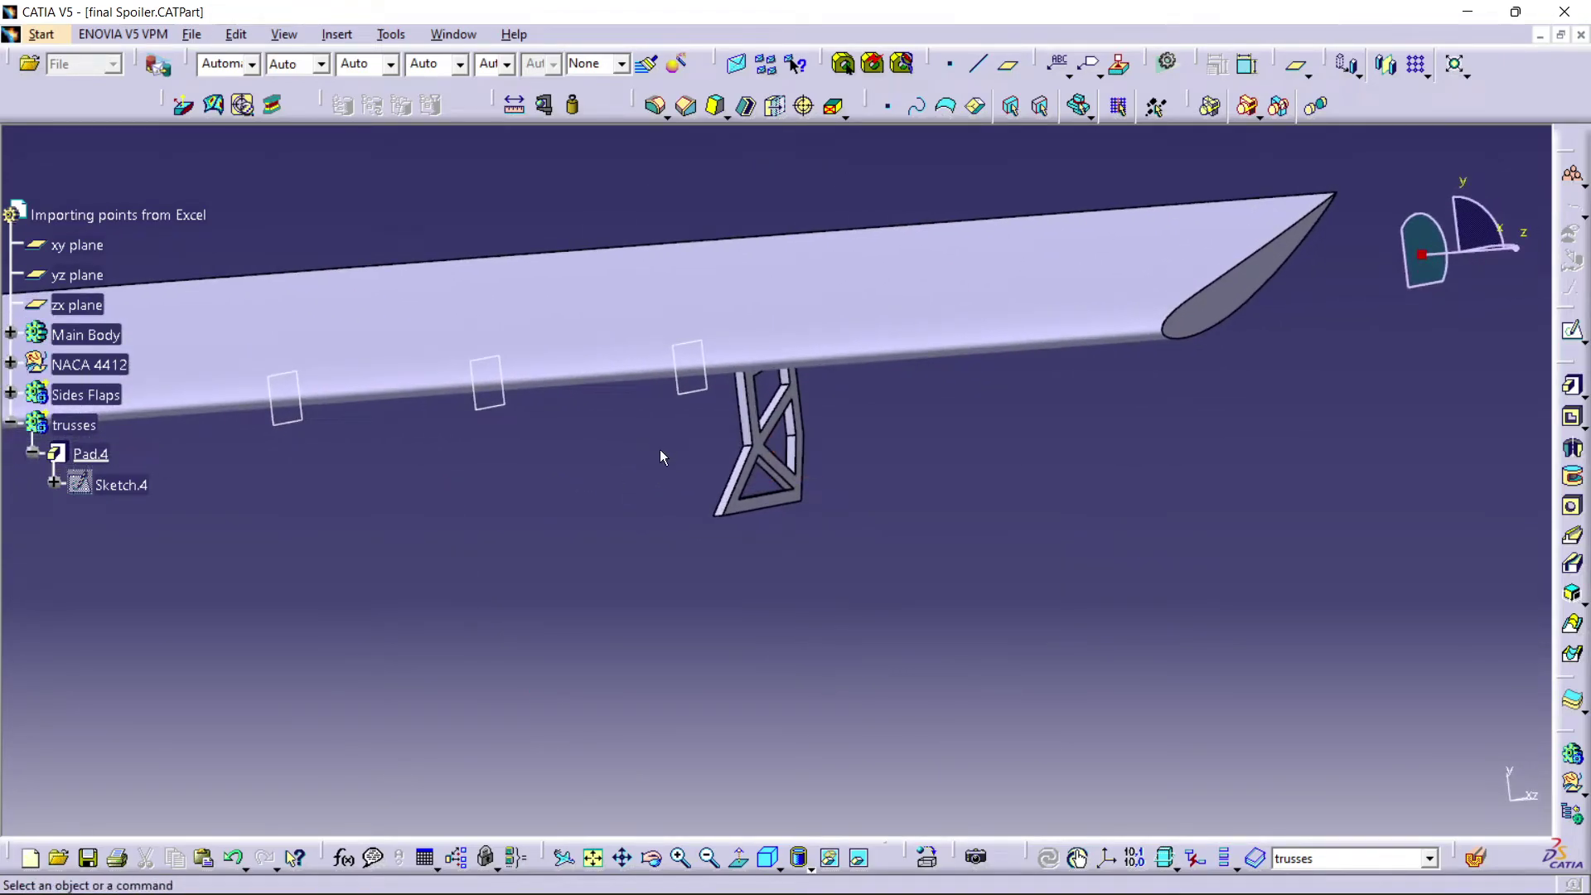
- Open a new sketch on the bottom face of the truss
middle_click_drag(663, 489, 756, 448)
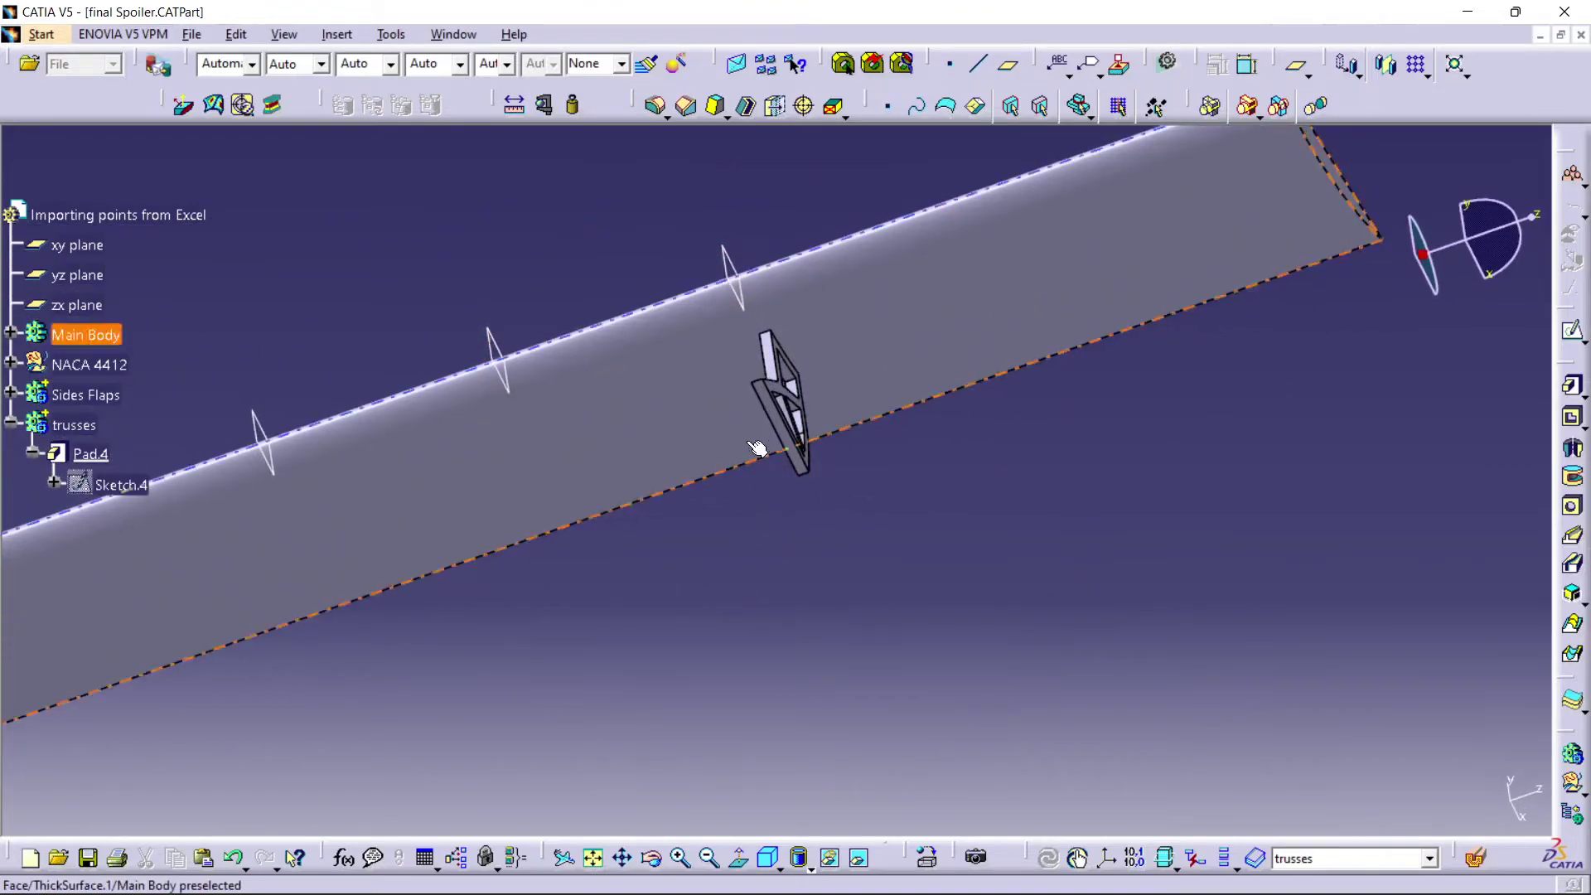
left_click(772, 419)
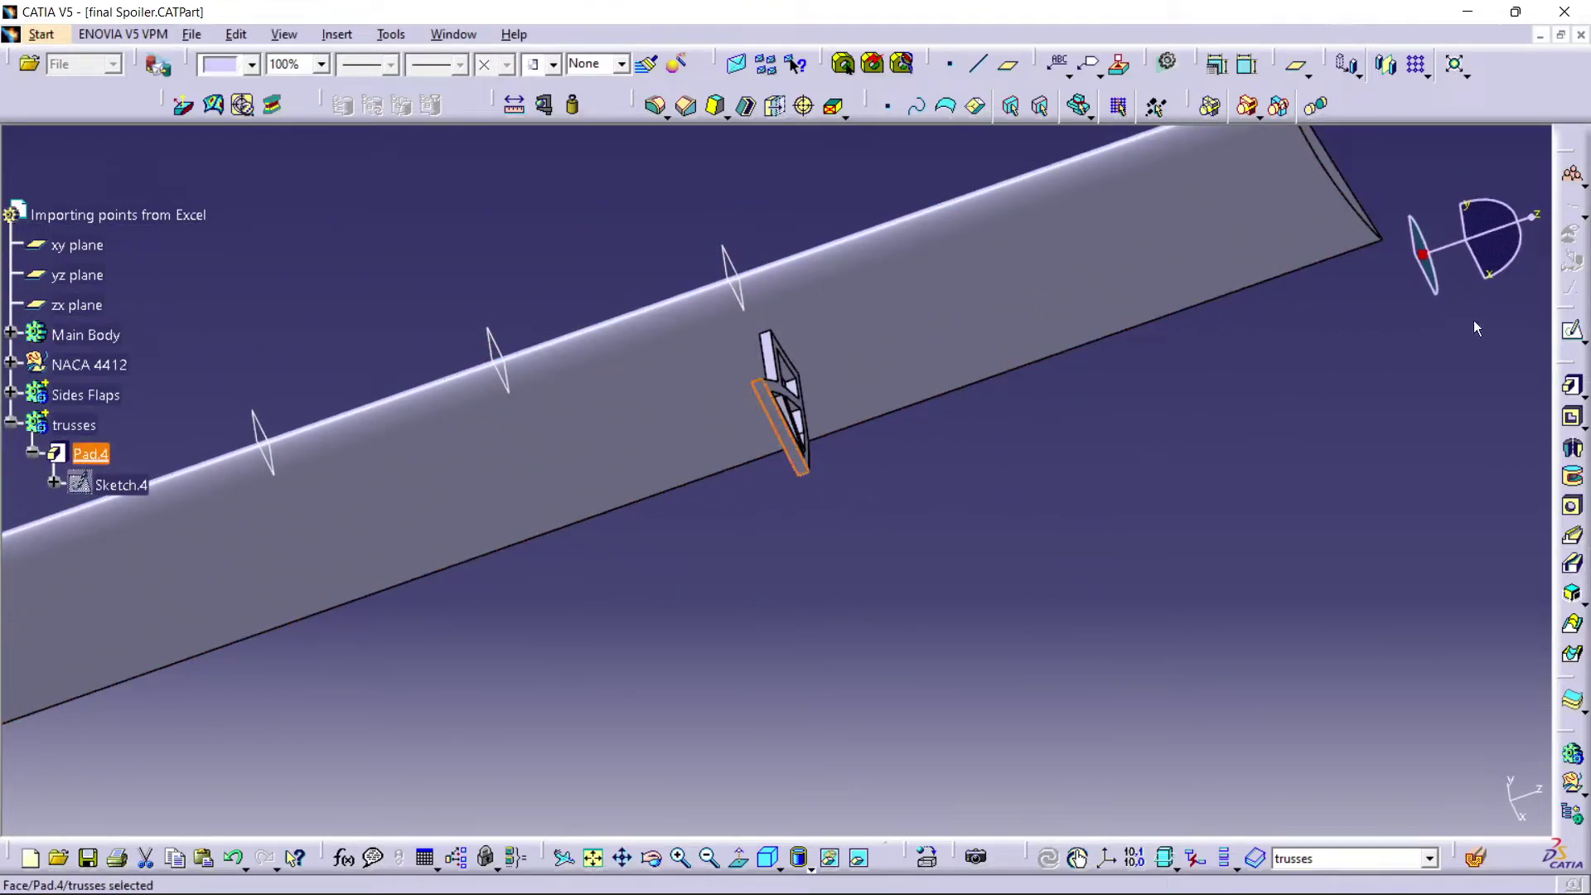
middle_click_drag(961, 426, 803, 312, "ctrl")
left_click(1571, 329)
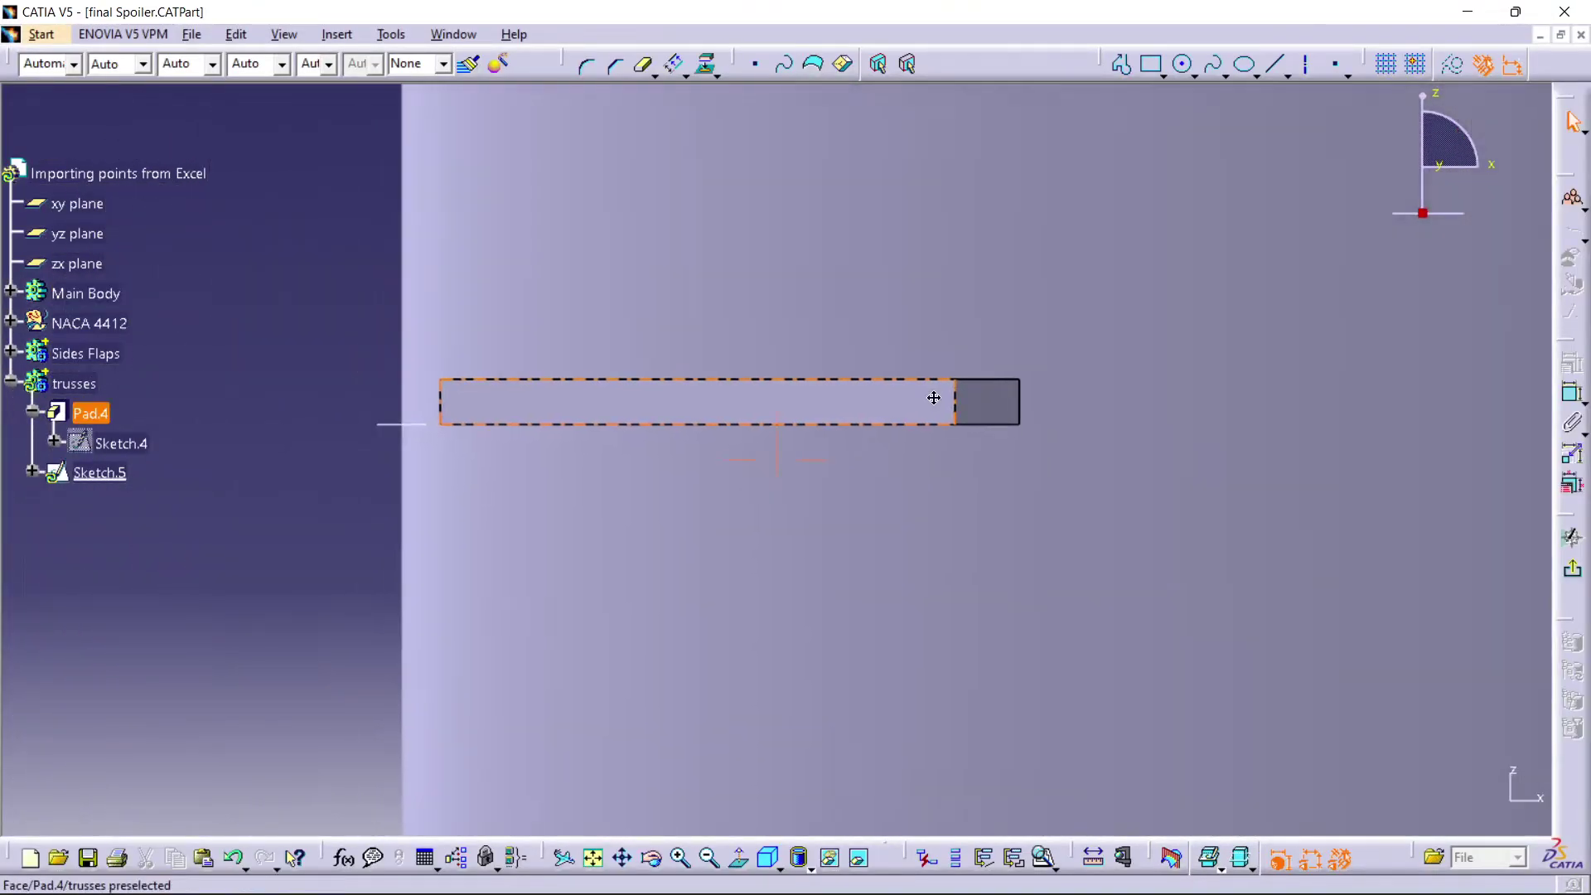
- Sketch a rectangle about 530 mm long around the truss's footprint and shift it slightly to surround the footprint more evenly
left_click(1153, 65)
left_click(262, 253)
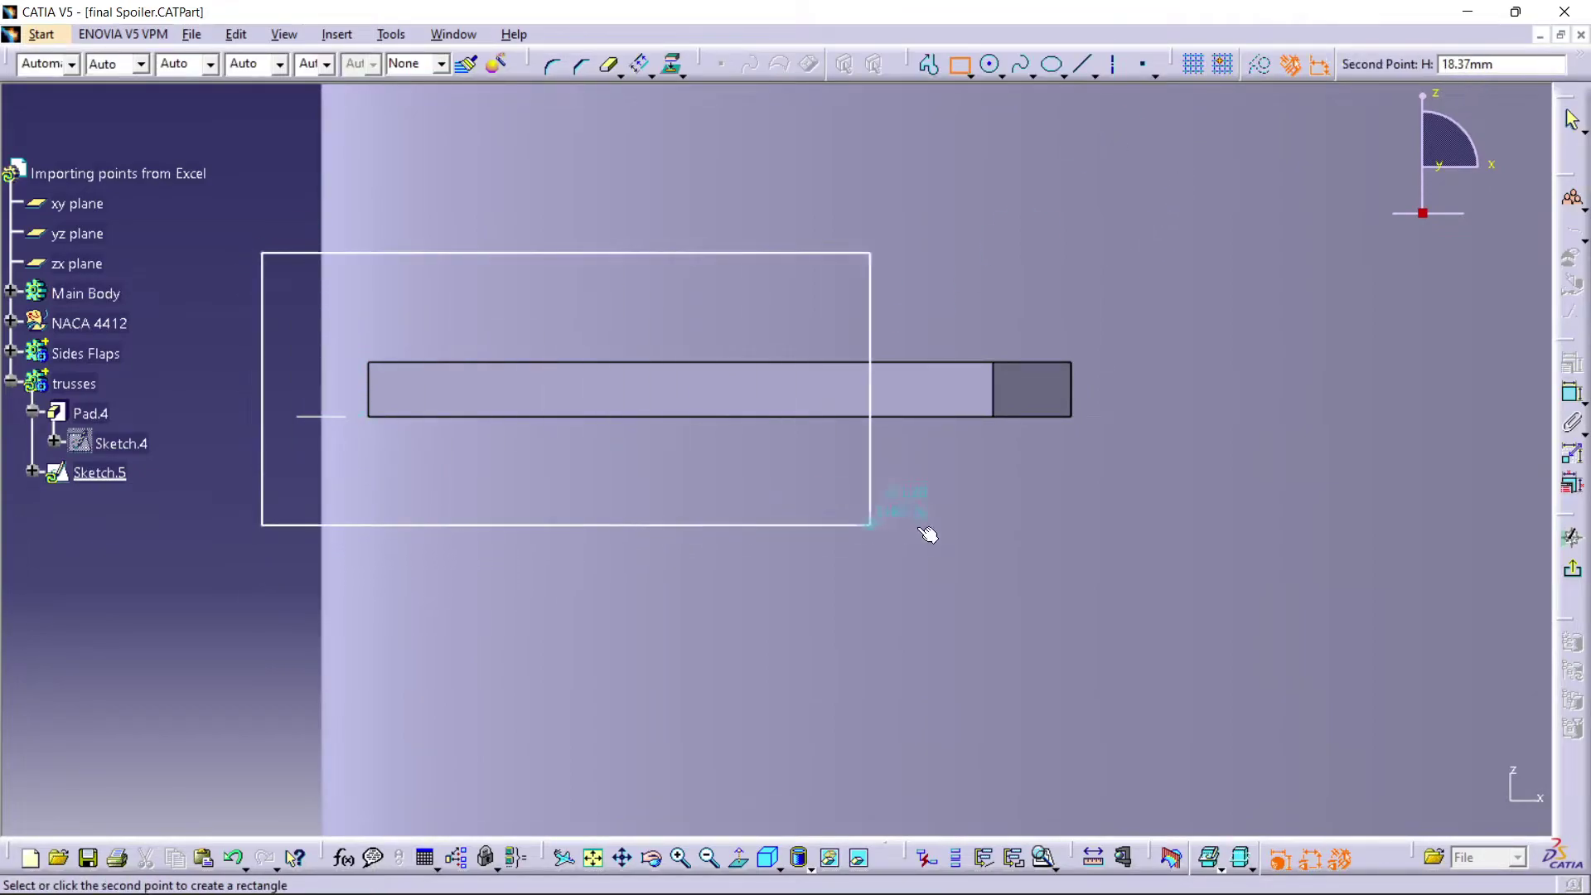
left_click(1092, 538)
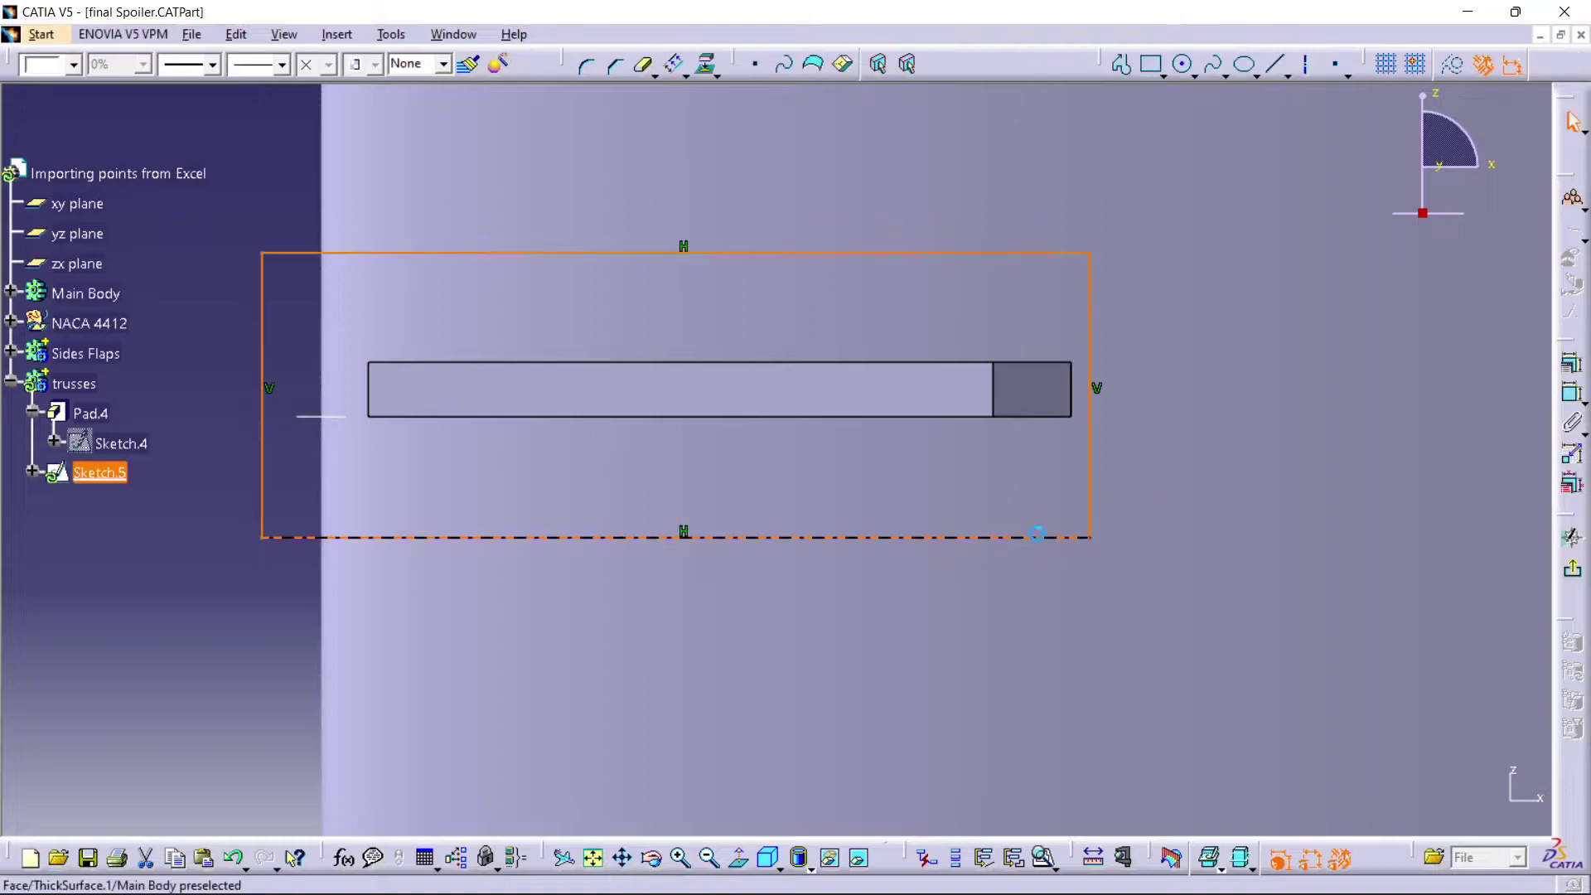
left_click_drag(236, 423, 258, 445)
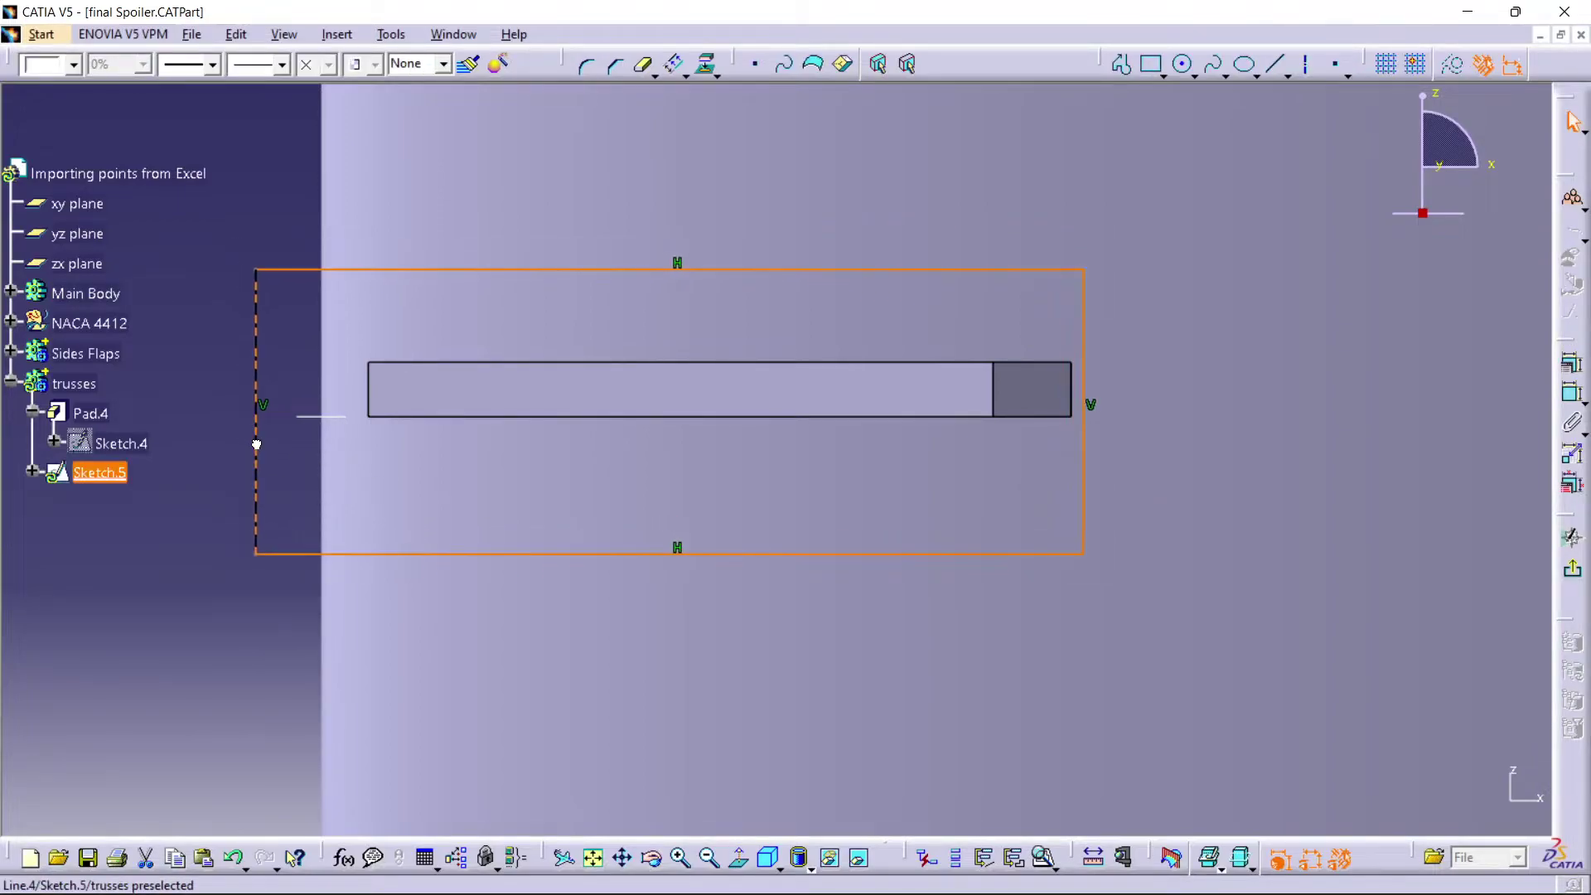
- Constrain the rectangle's lower long edge to an offset of 80 mm from the truss's lower long edge
left_click(692, 420)
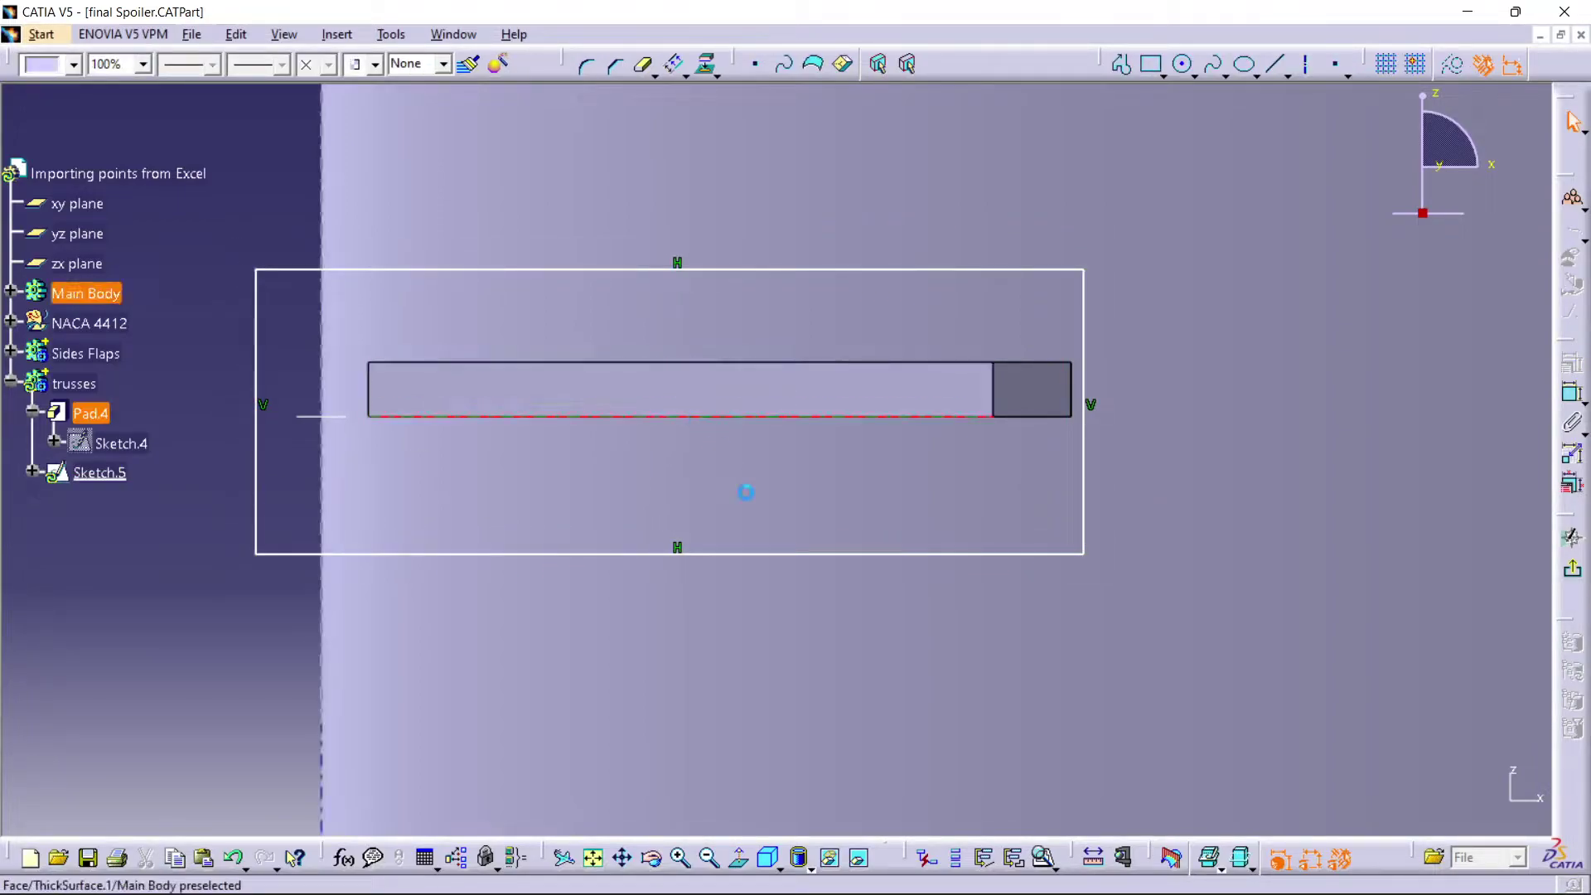
left_click(788, 553)
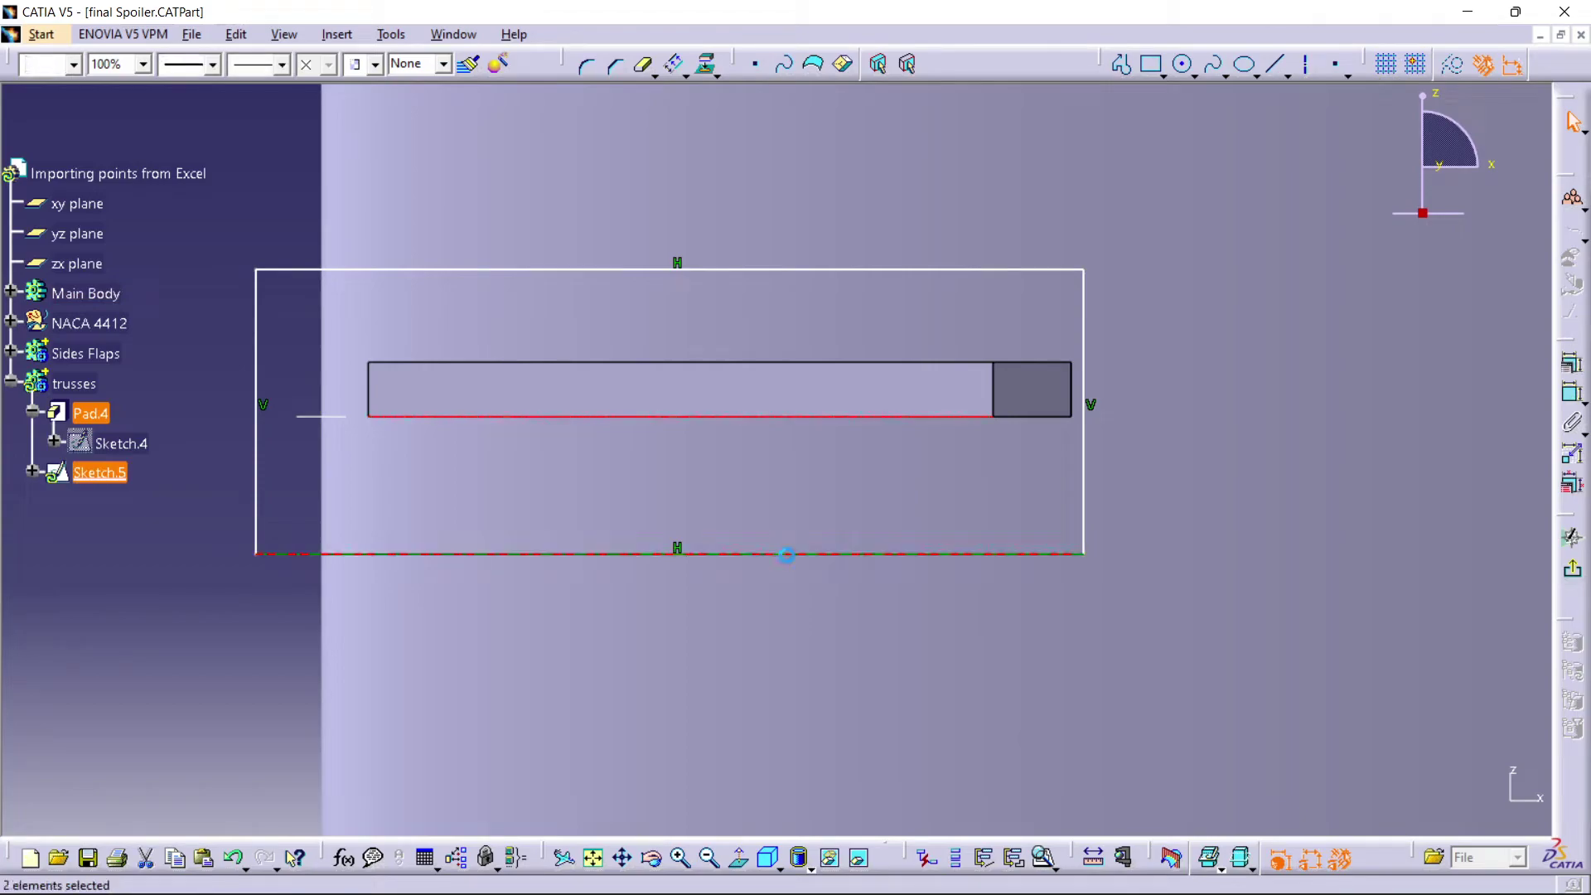
left_click(1573, 396)
right_click(1243, 520)
left_click(1246, 501)
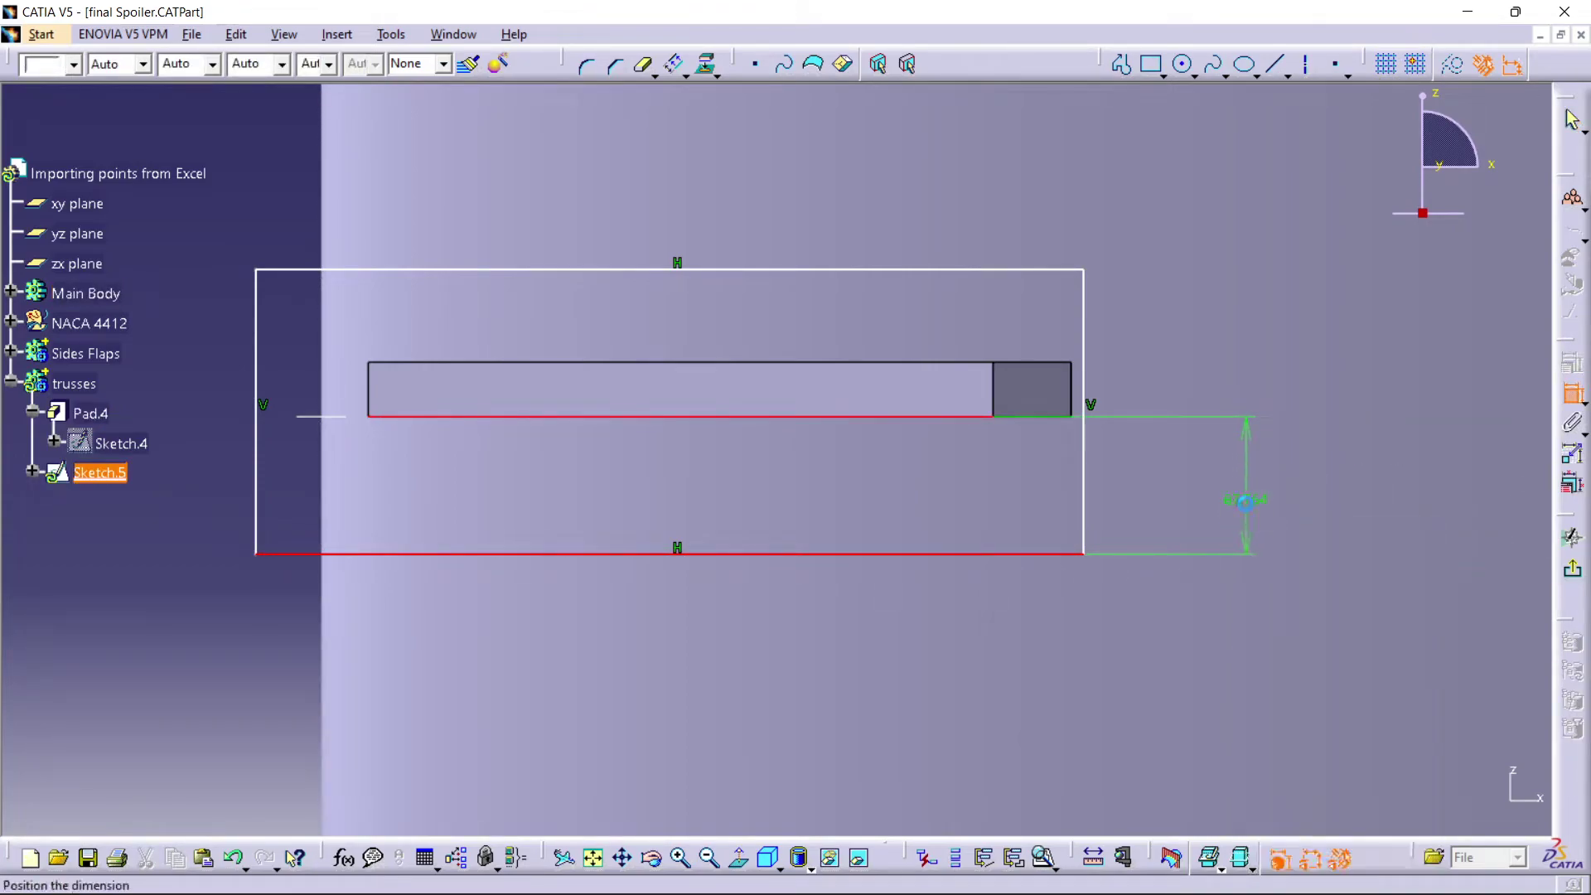
left_click(1245, 501)
double_click(1253, 505)
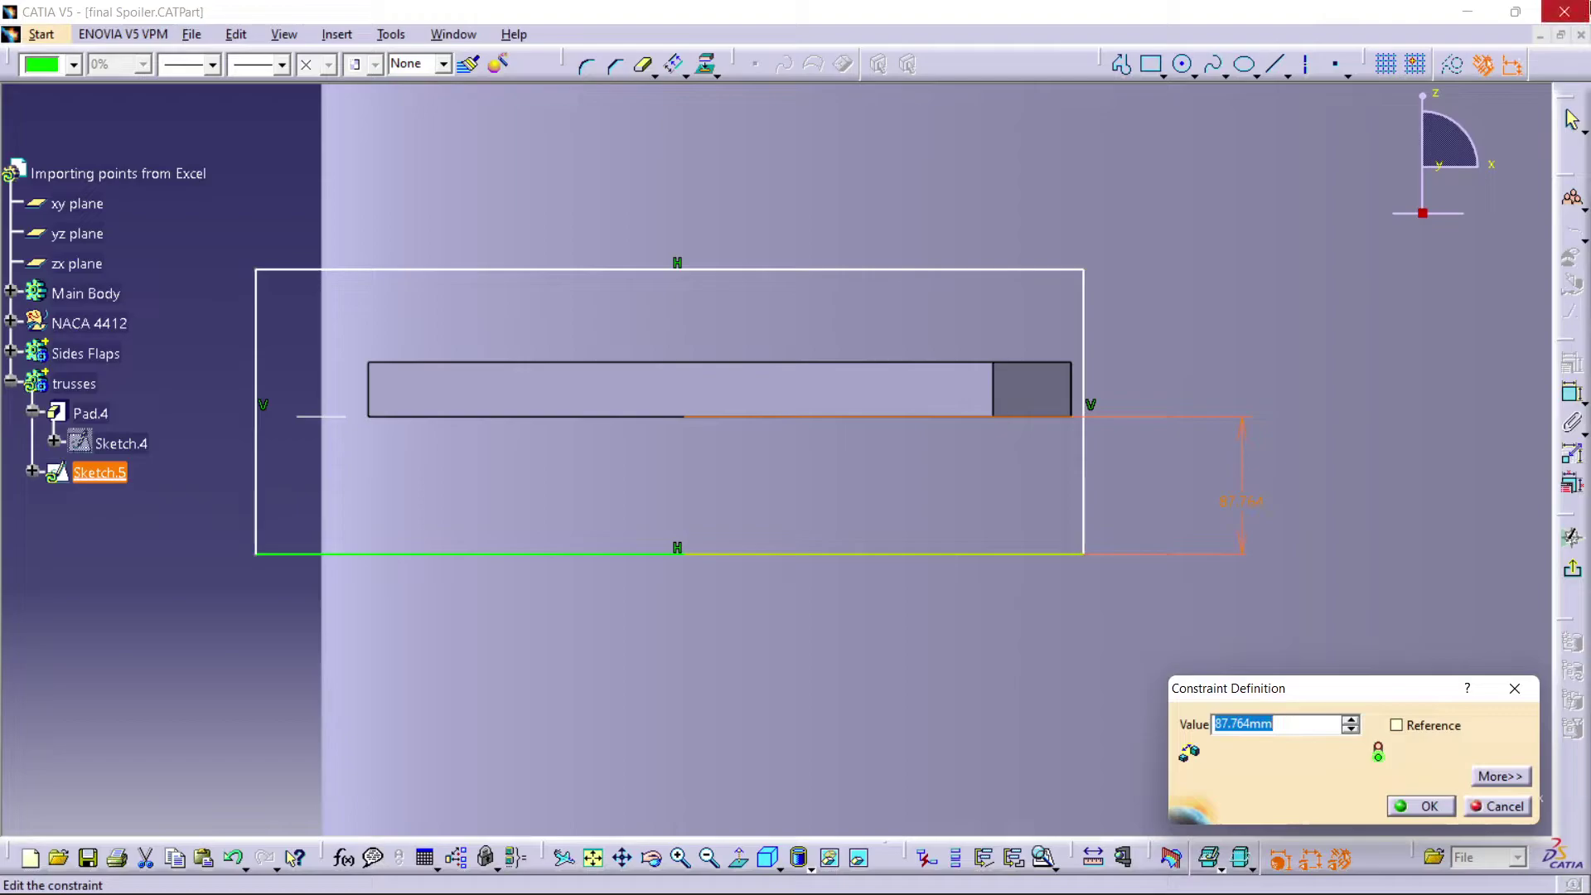
type("8")
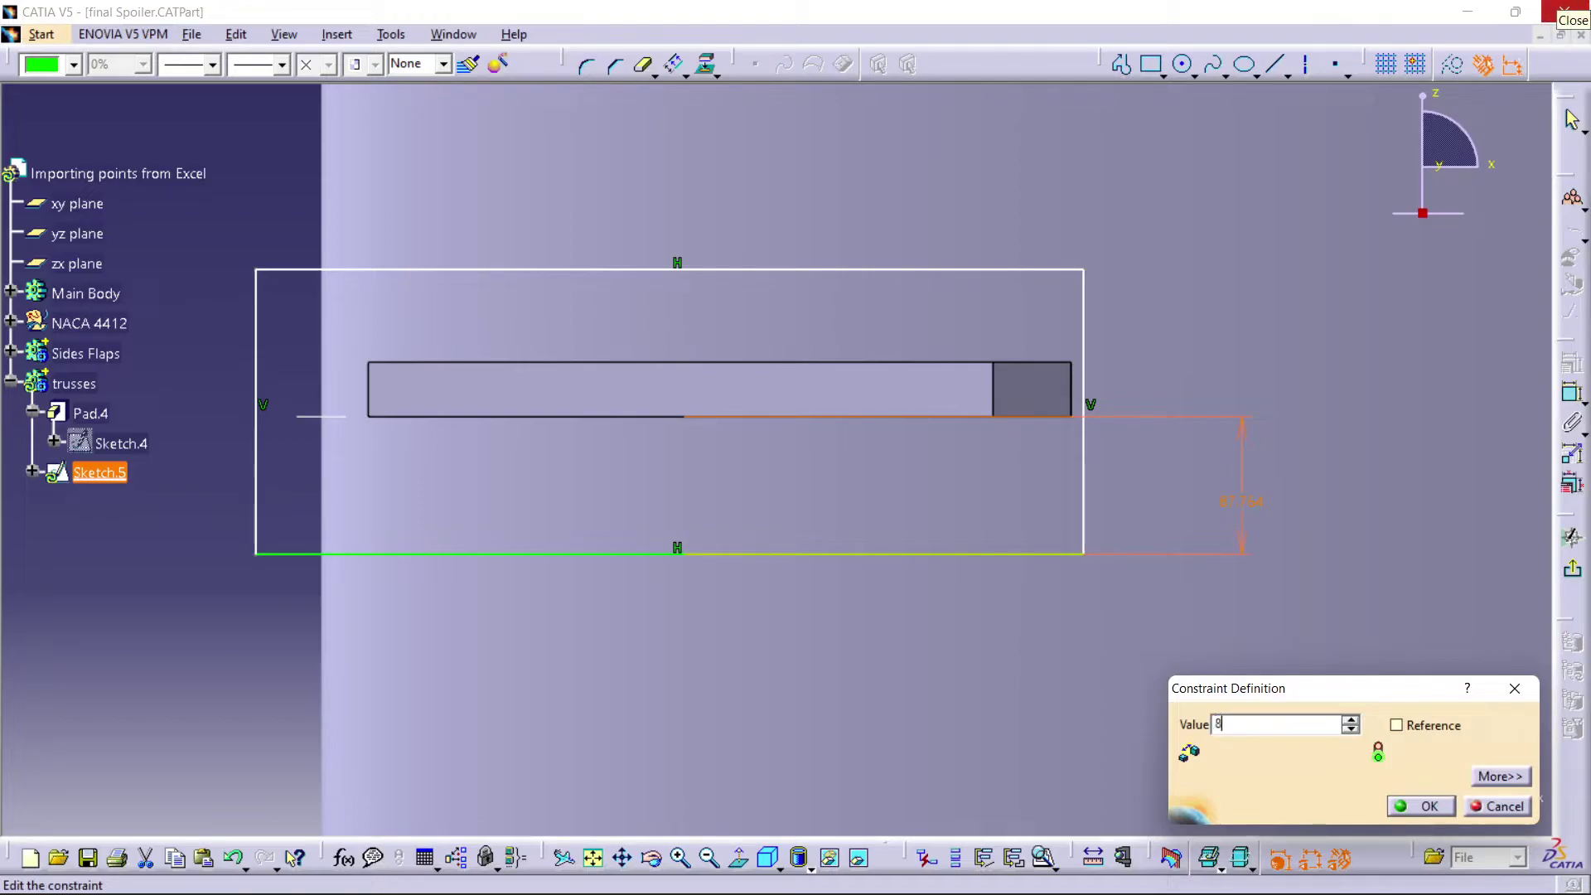
type("0mm")
key("Return")
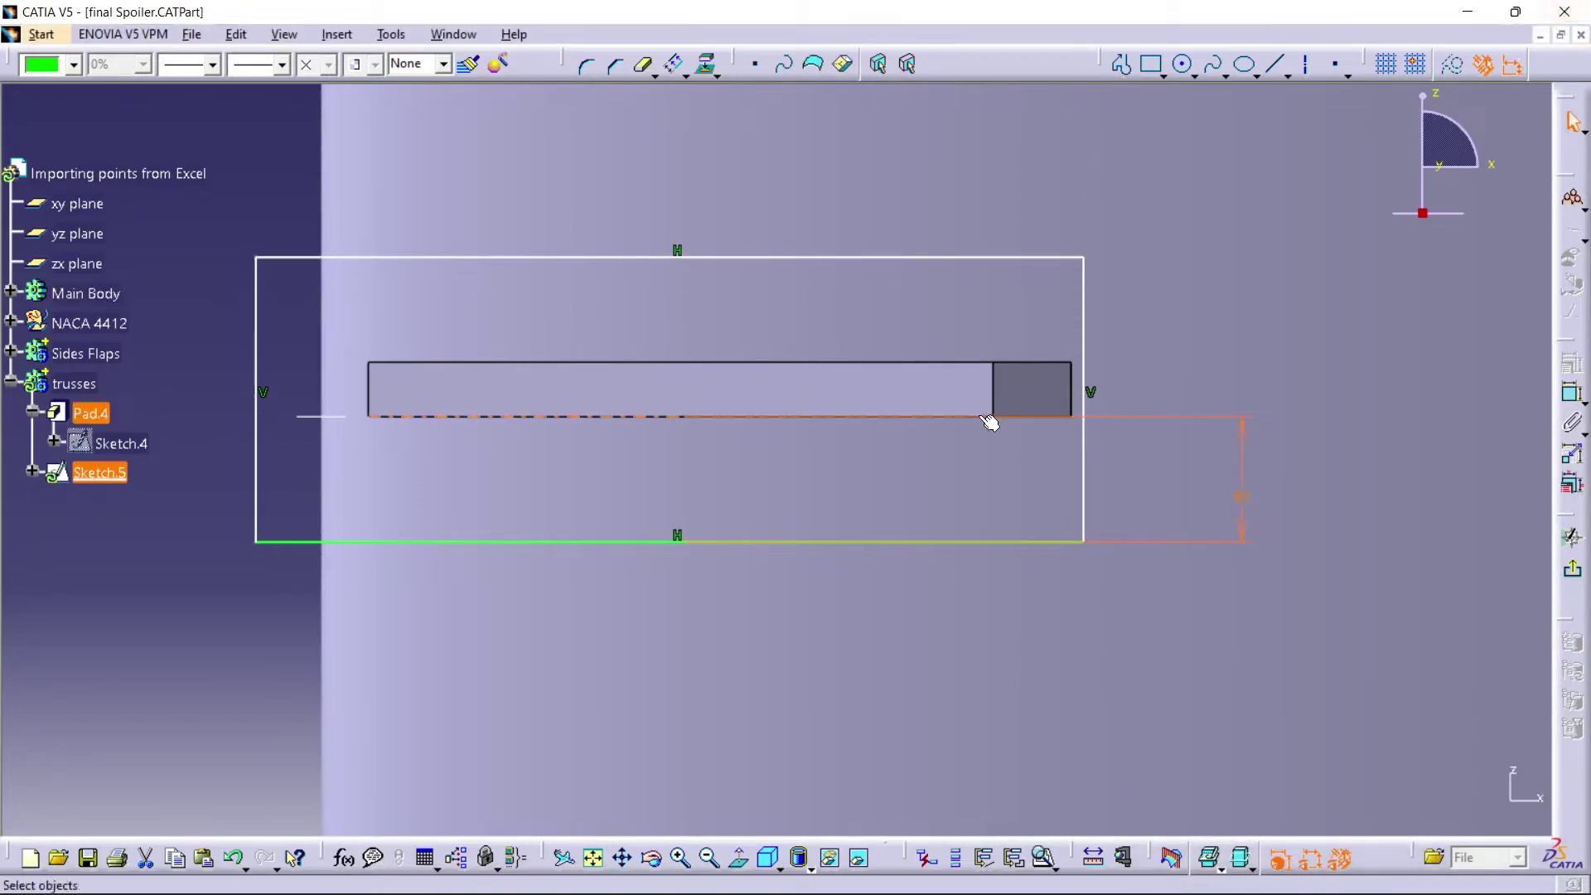
- Dimension the length of the rectangle's upper long edge and try a value of 80 mm
left_click(920, 293)
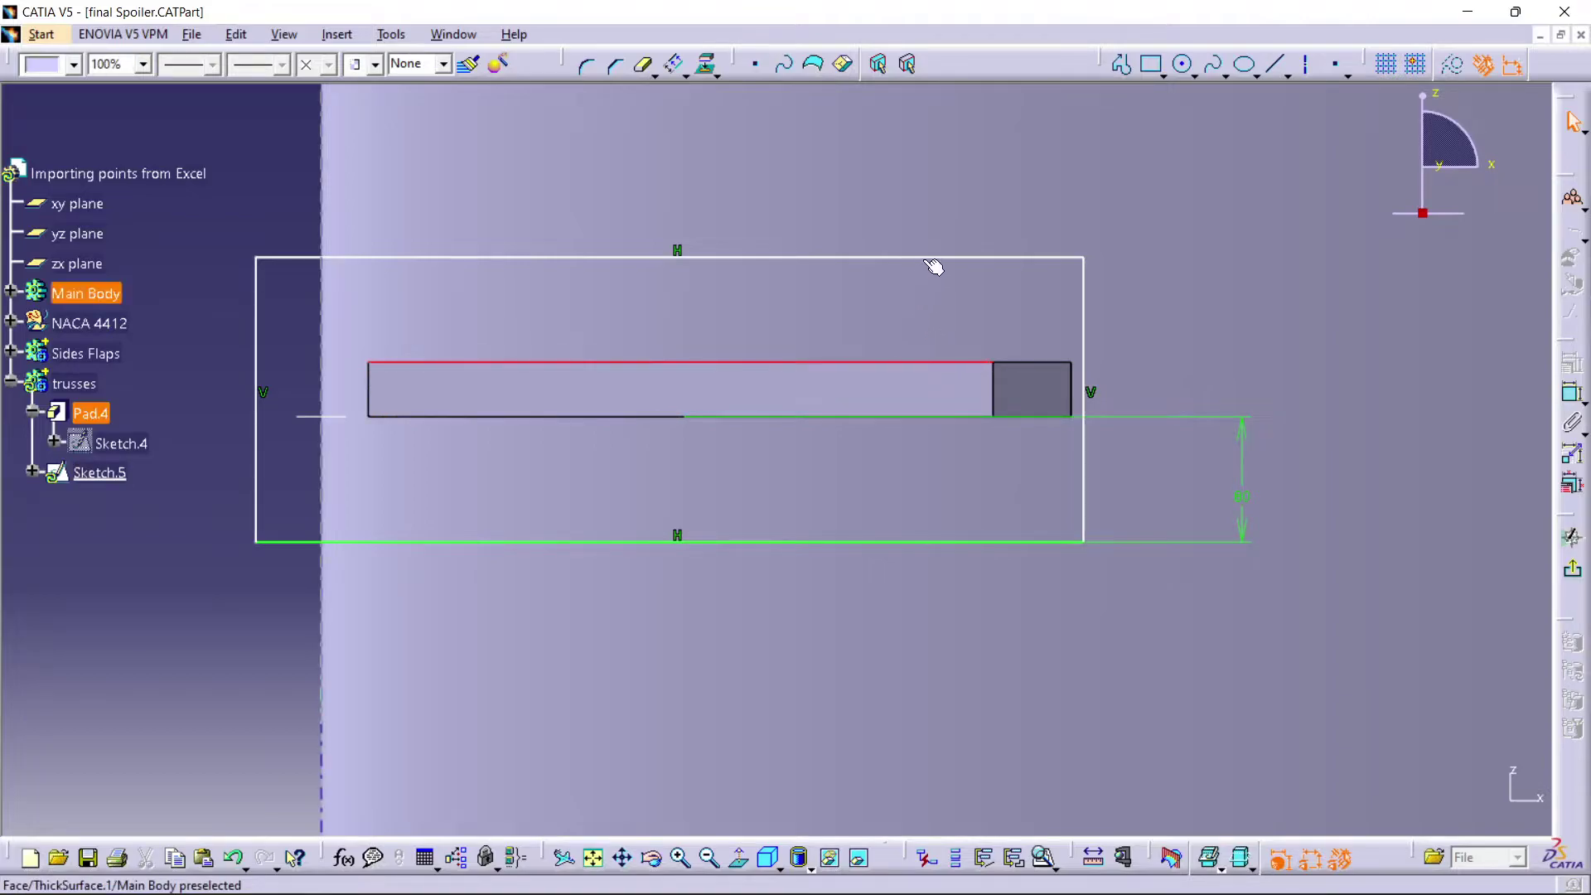
left_click(1028, 258)
right_click(1136, 280)
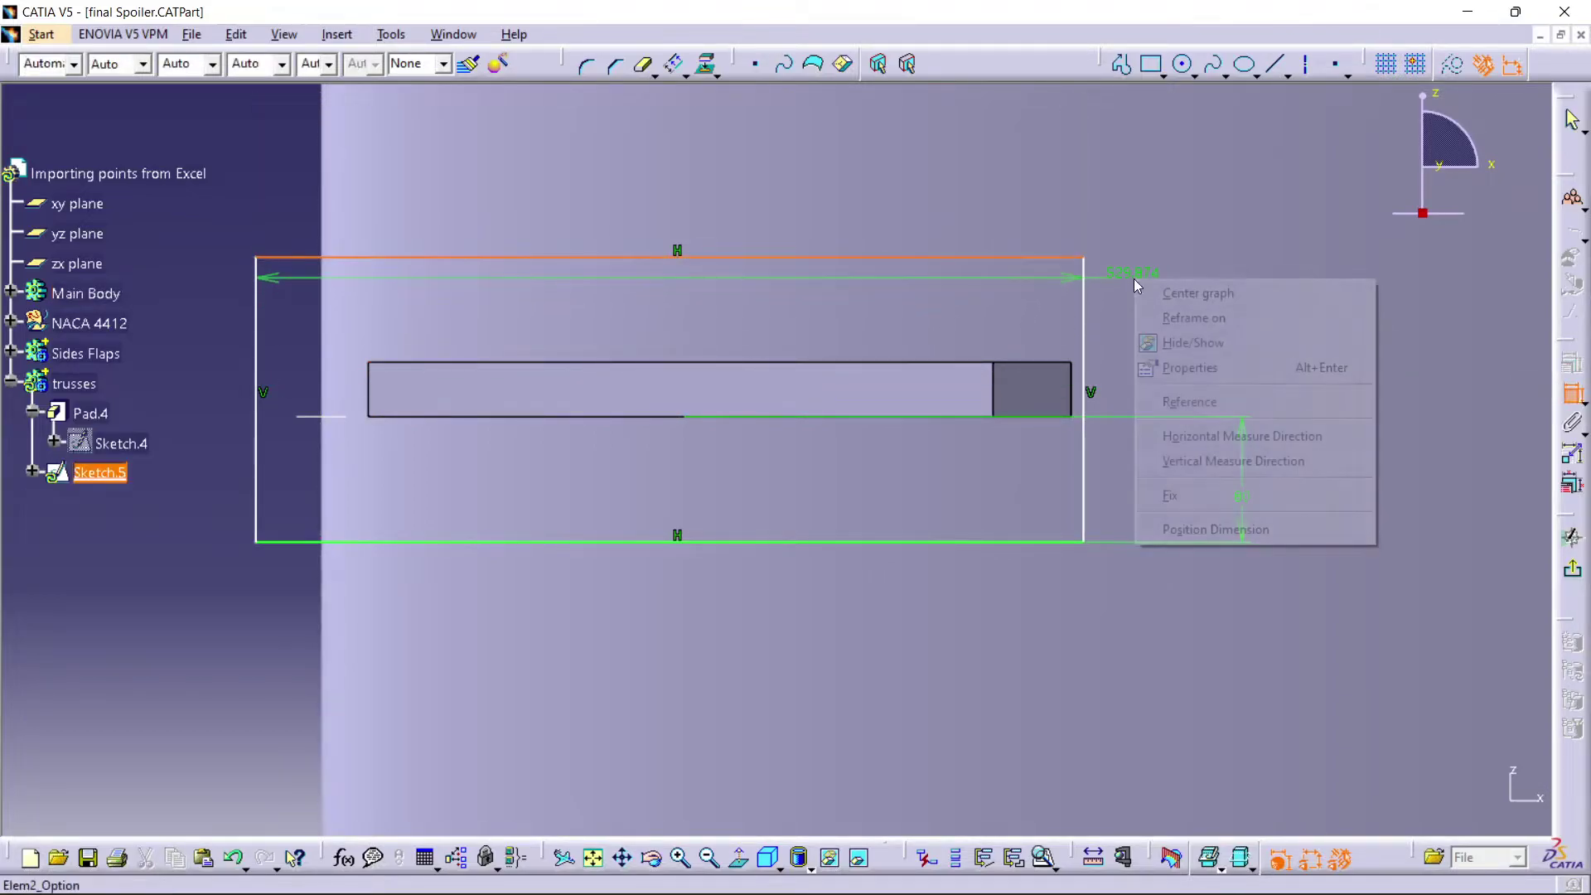
left_click(1123, 271)
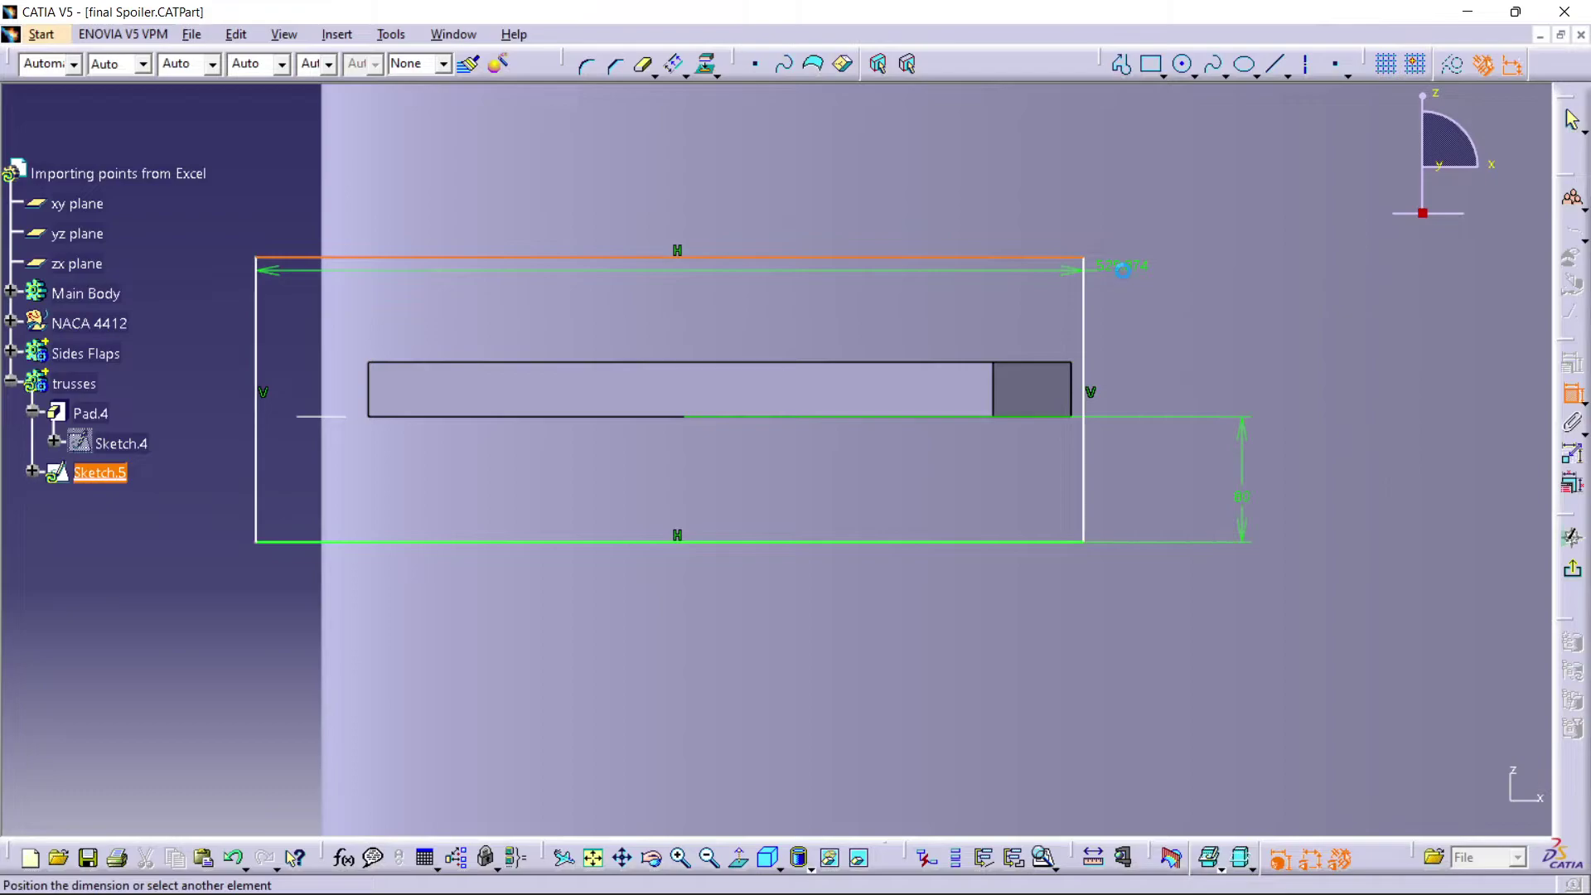
left_click(1127, 265)
double_click(1139, 264)
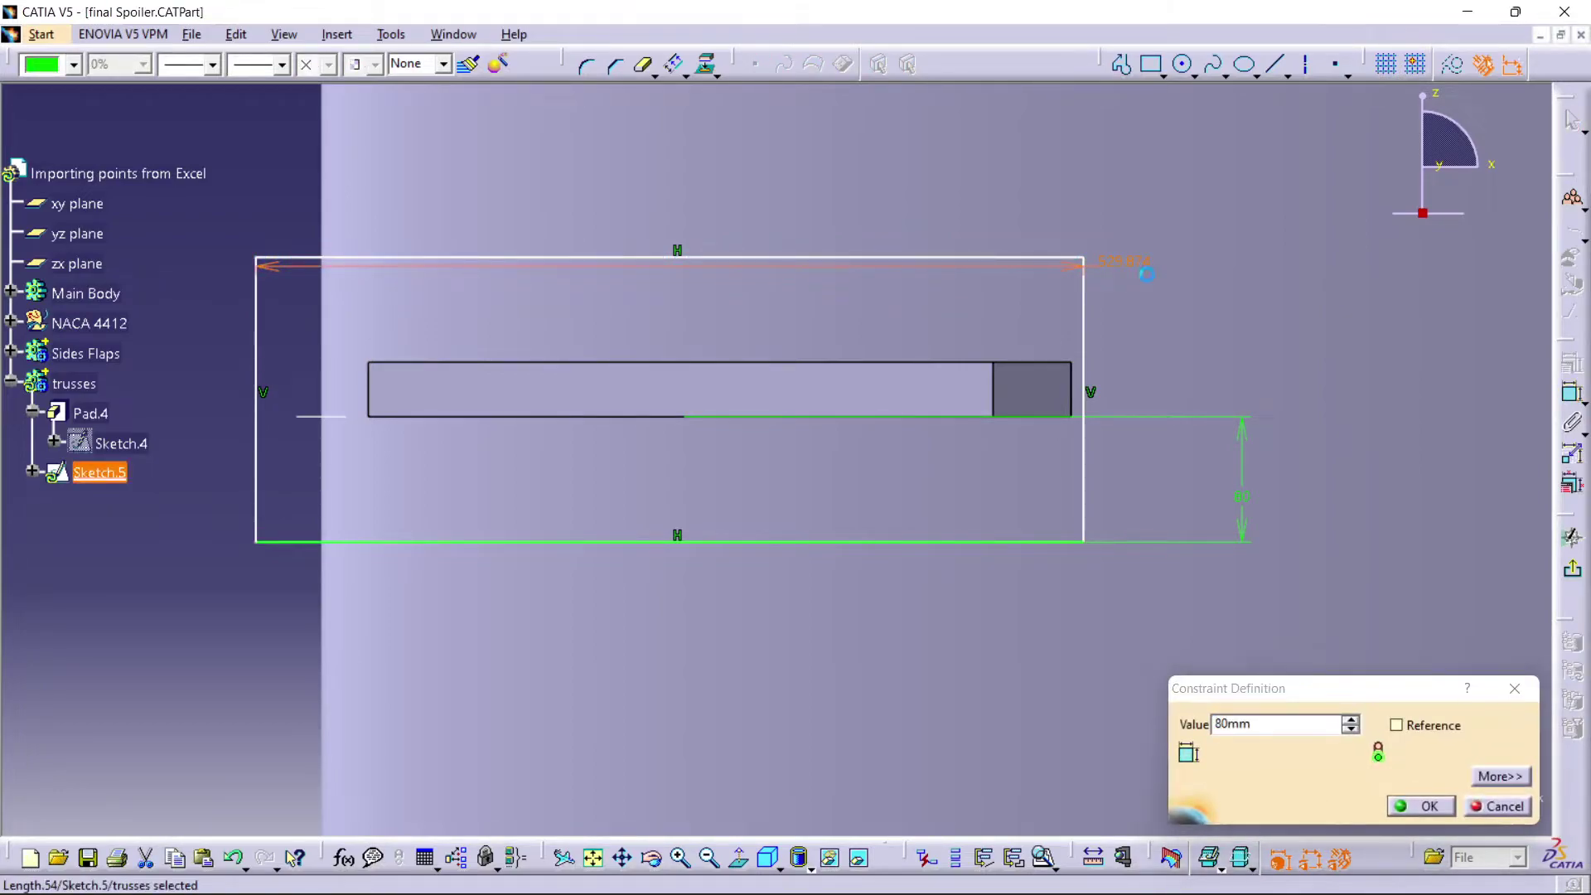
key("Return")
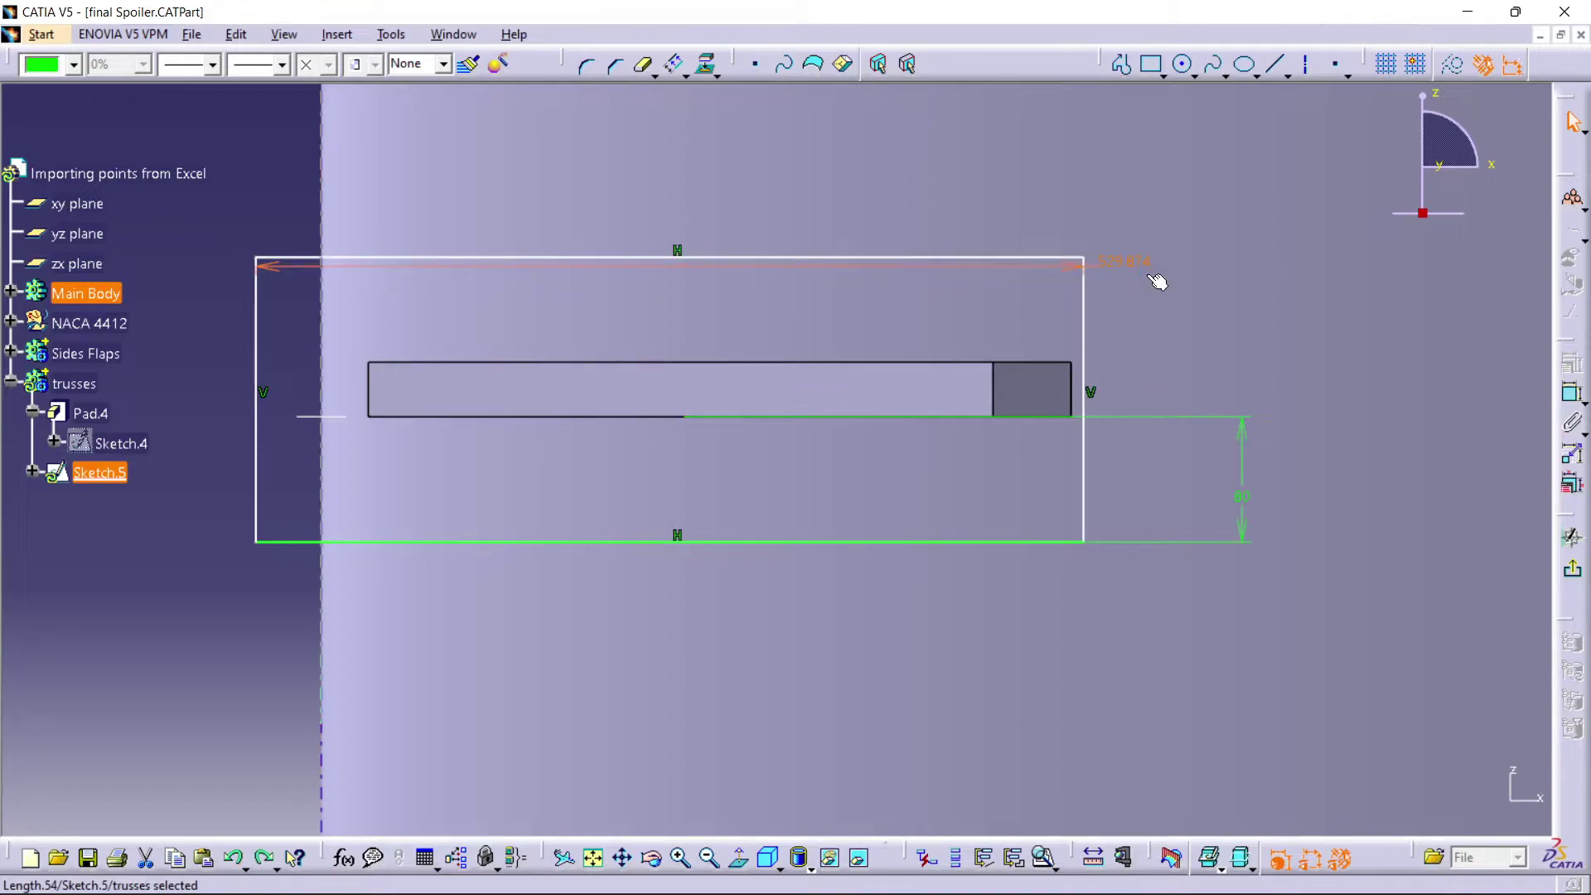
- Constrain the rectangle's upper long edge to an offset of 80 mm from the truss's upper long edge
left_click(1157, 282)
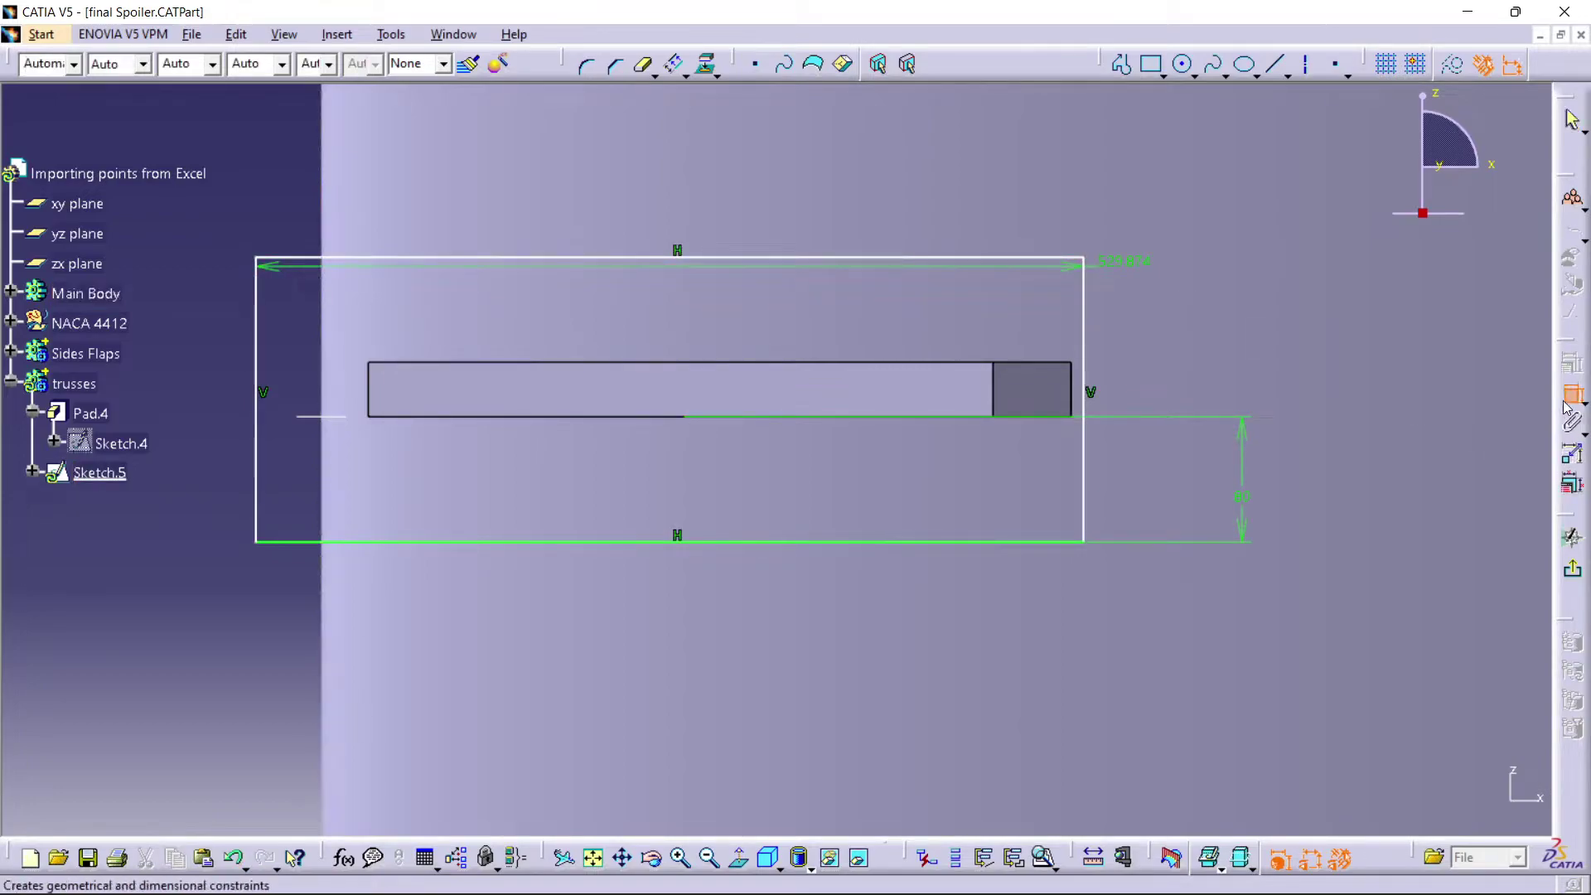
left_click(915, 362)
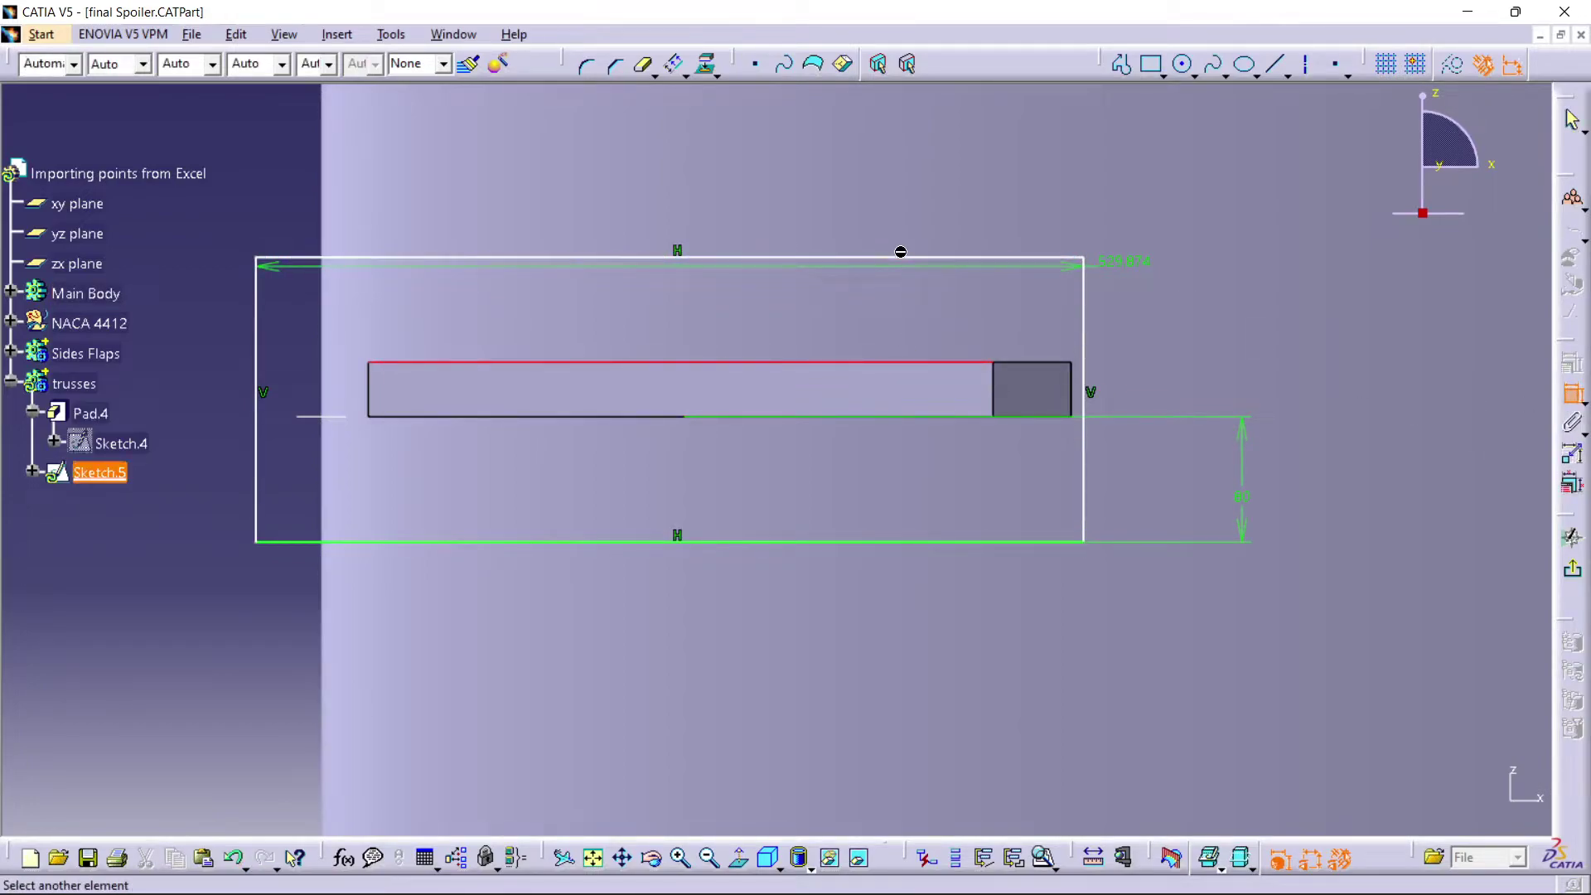
left_click(903, 259)
right_click(1171, 306)
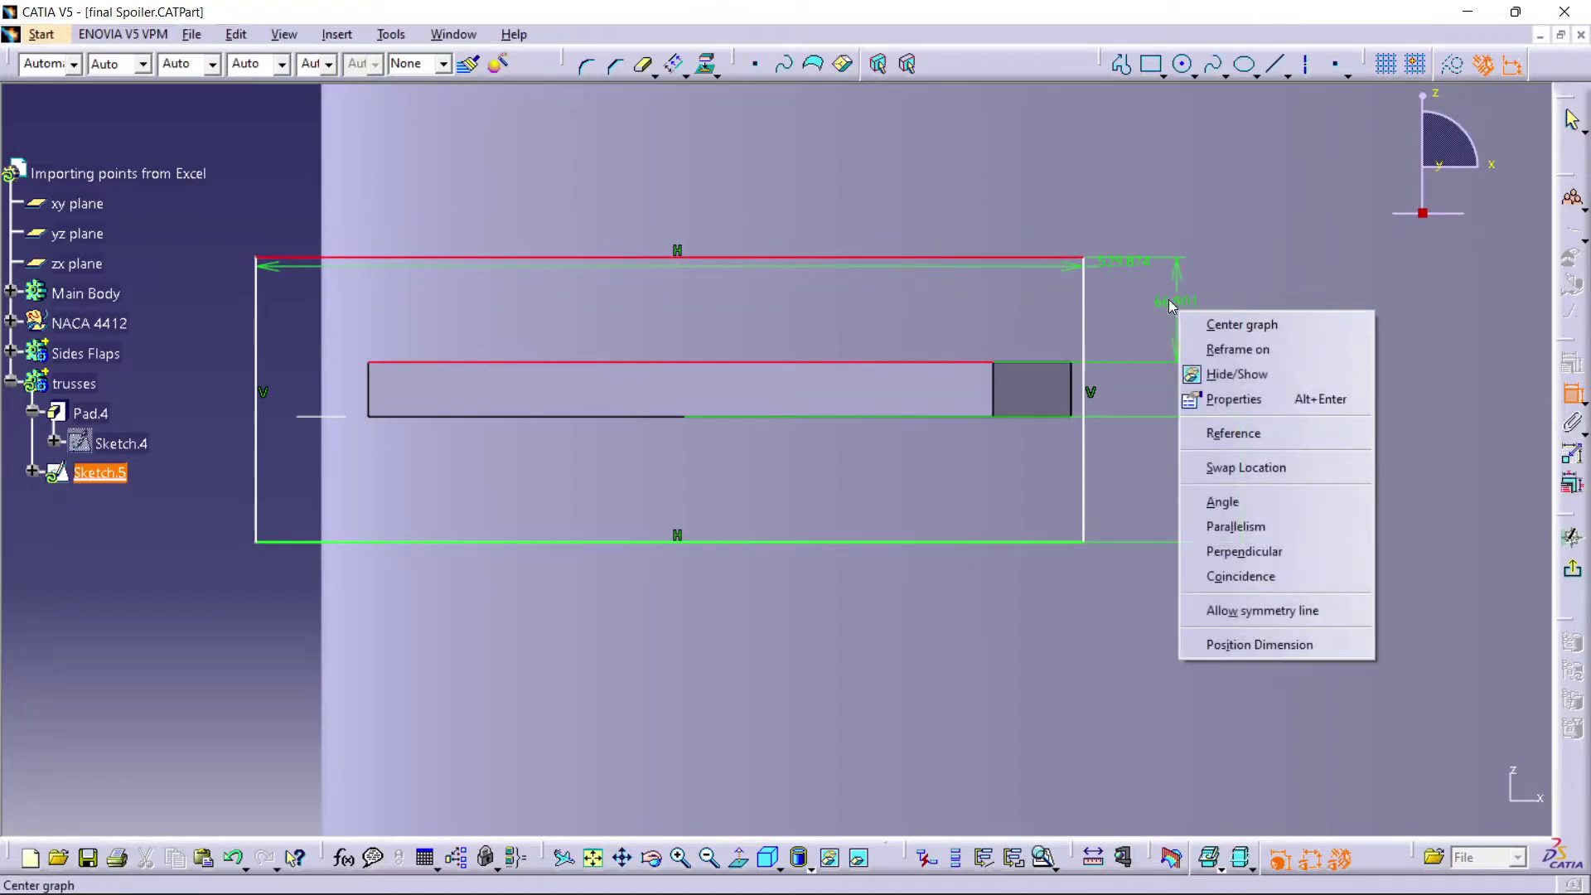
left_click(1177, 307)
double_click(1177, 307)
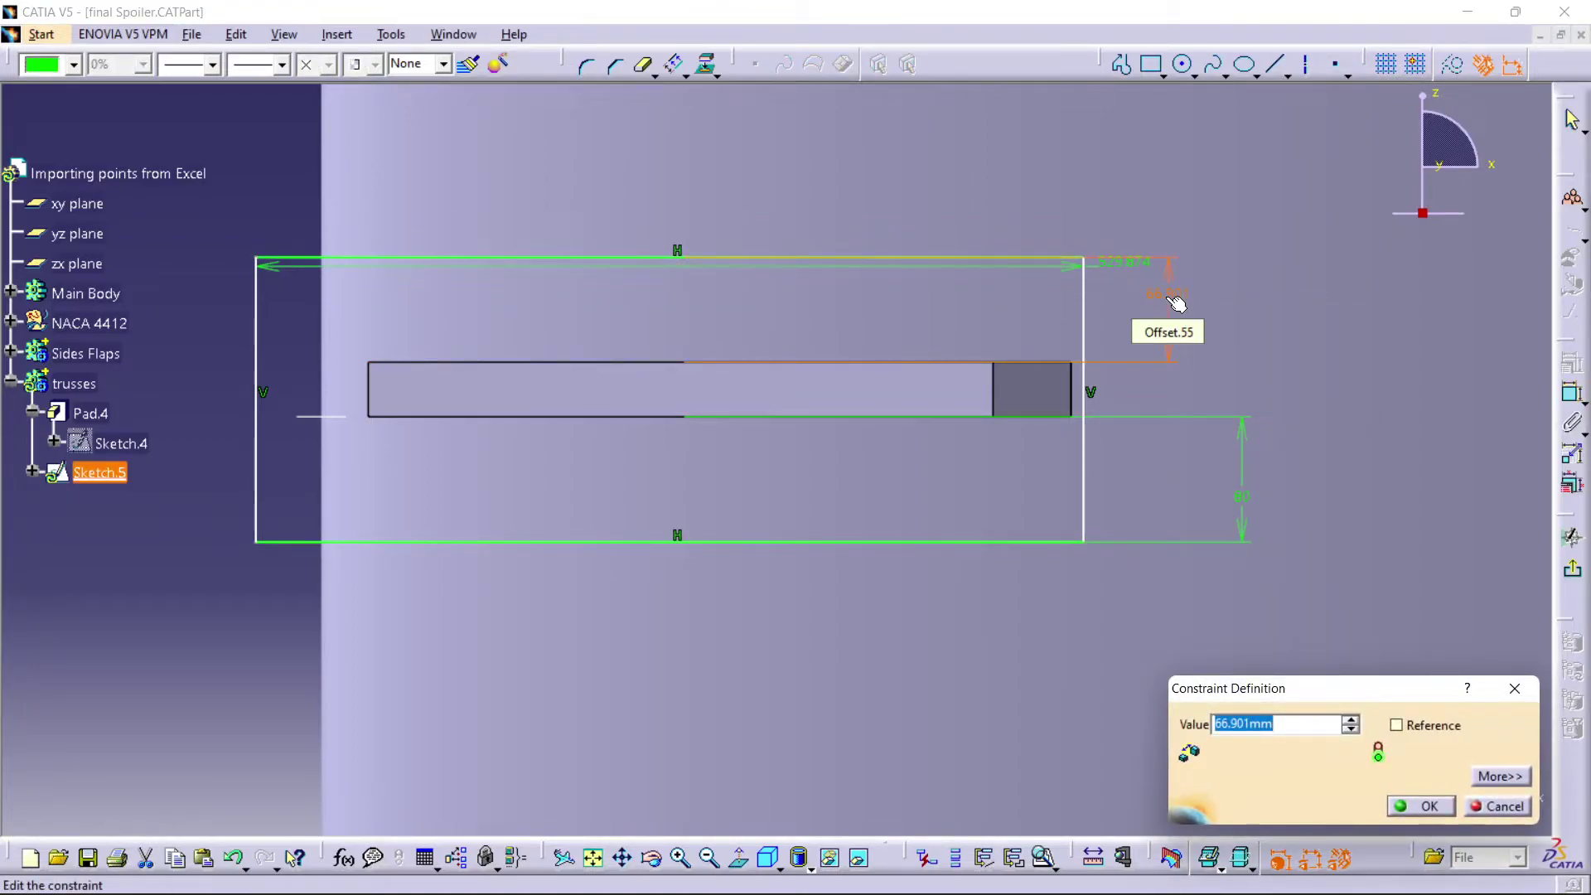
key("Return")
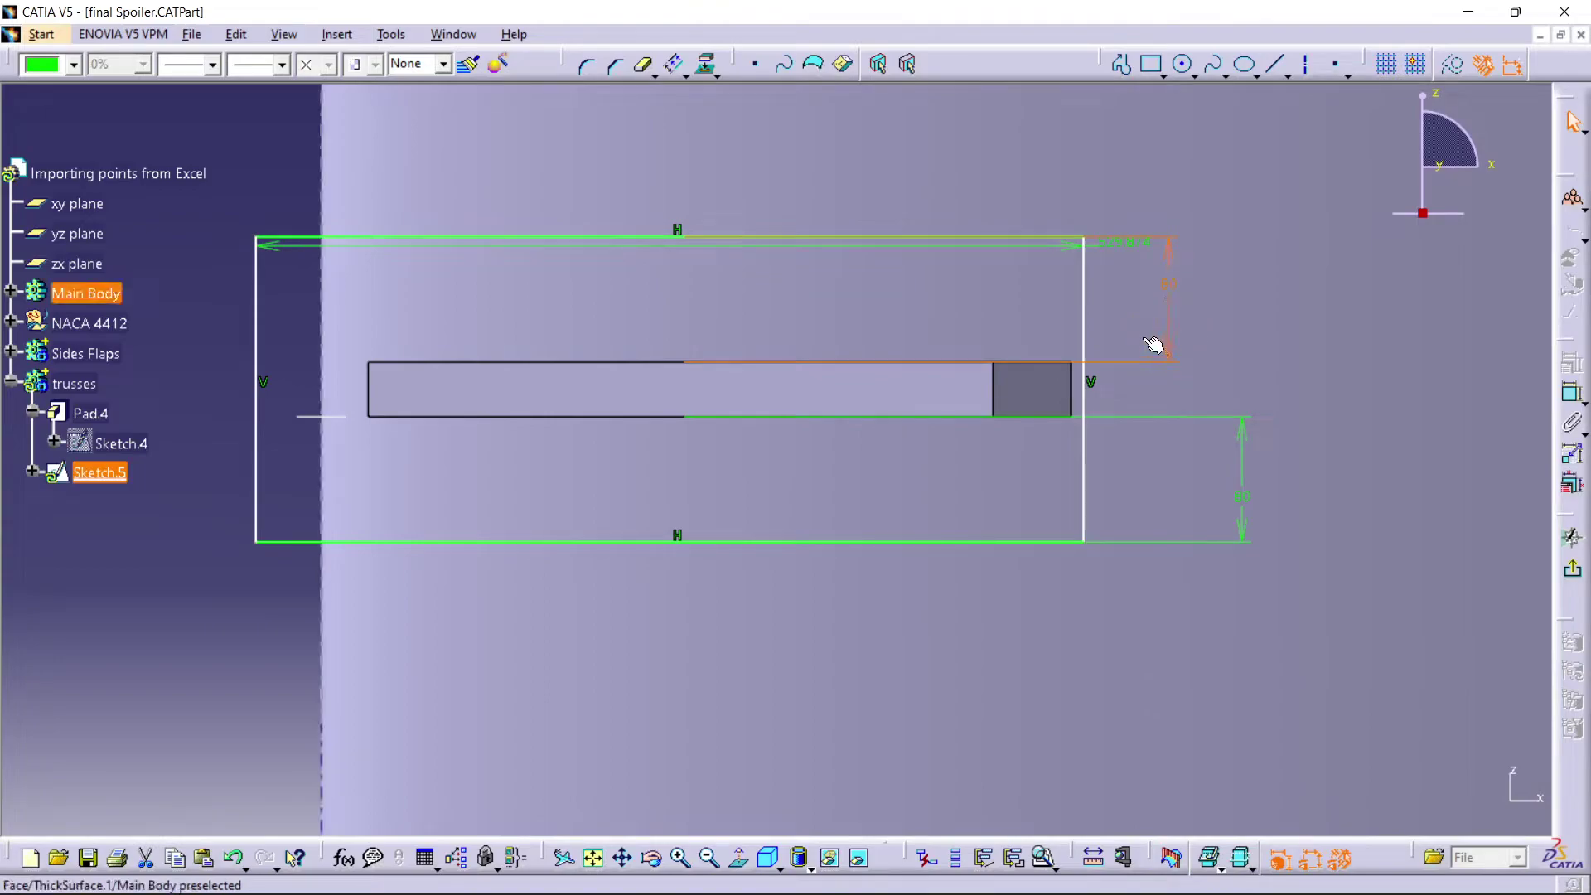
- Set the rectangle's length dimension to 500 mm
left_click(1122, 247)
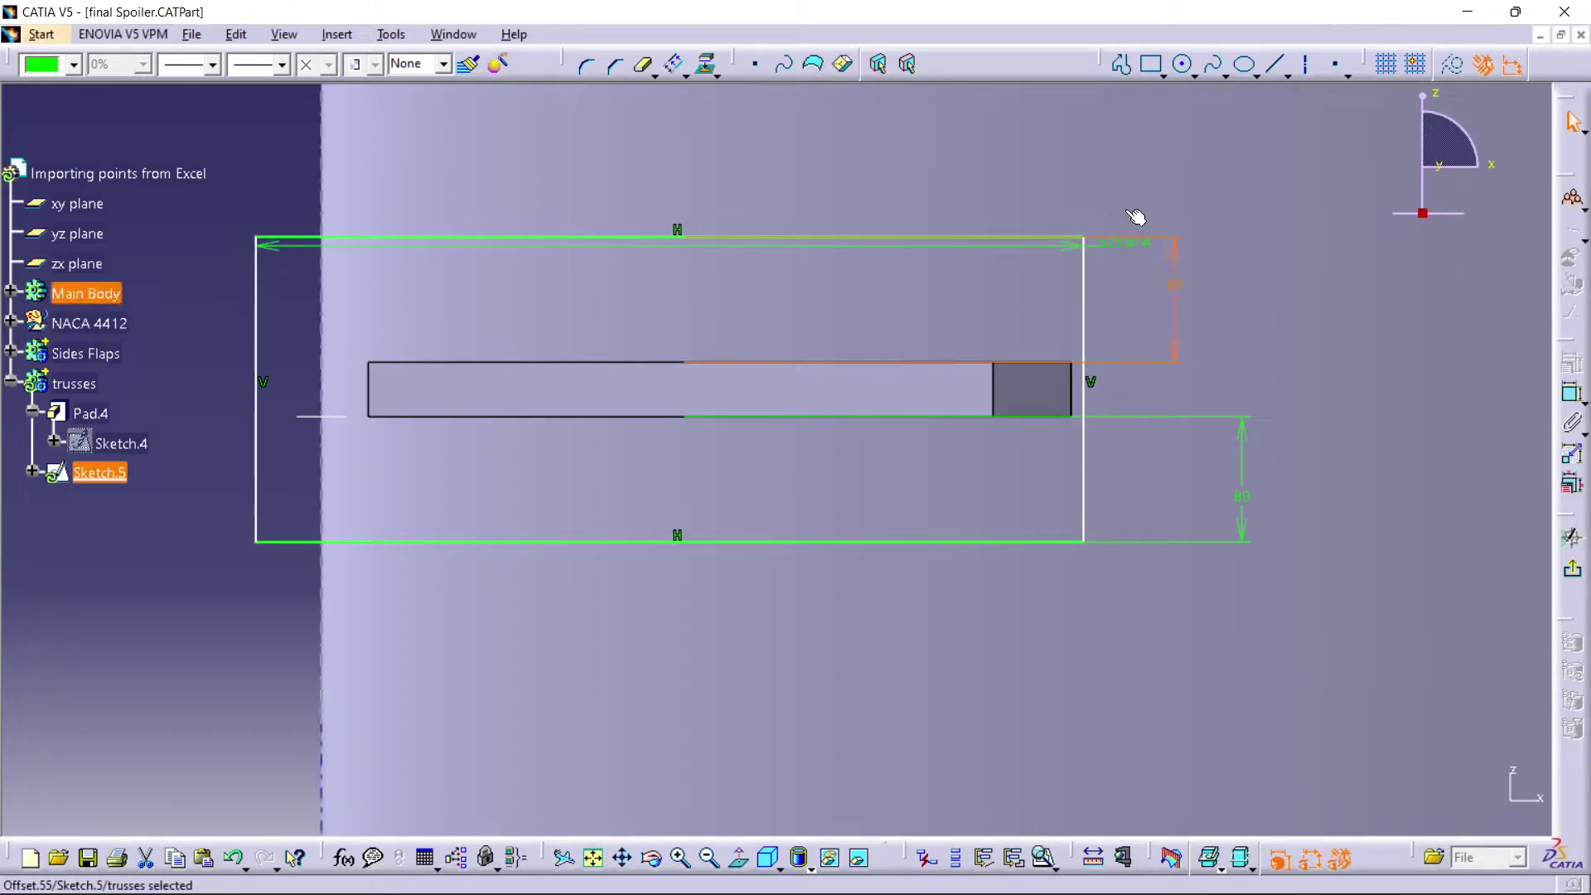
double_click(1122, 243)
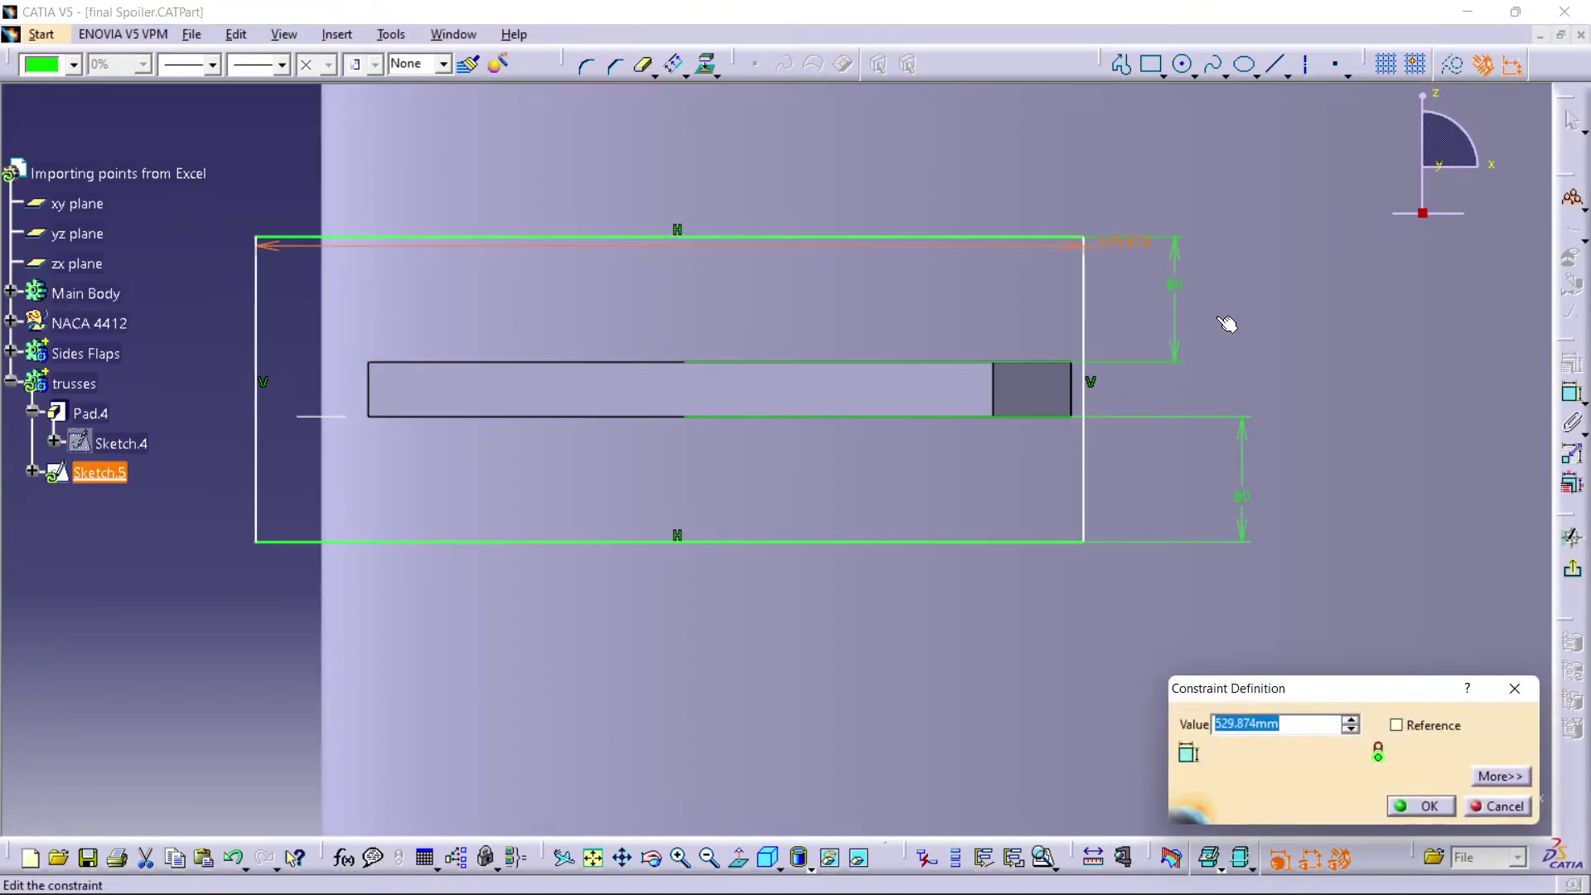
key("Return")
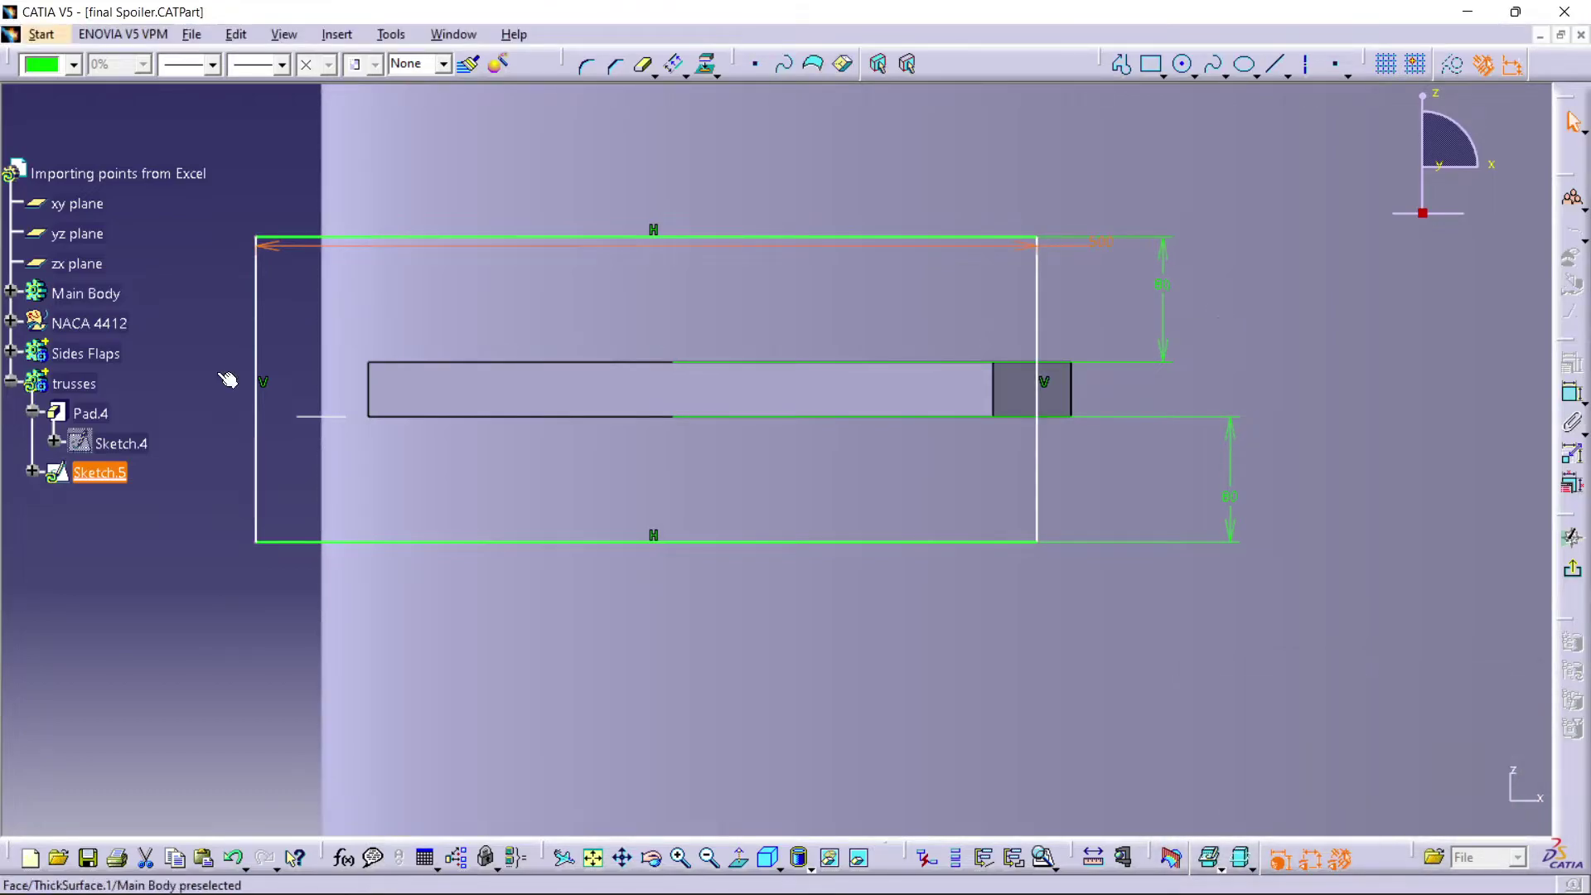
- Constrain the rectangle's front short edge to an offset of 85 mm from the truss's front edge
left_click(256, 343)
left_click(369, 401, "ctrl")
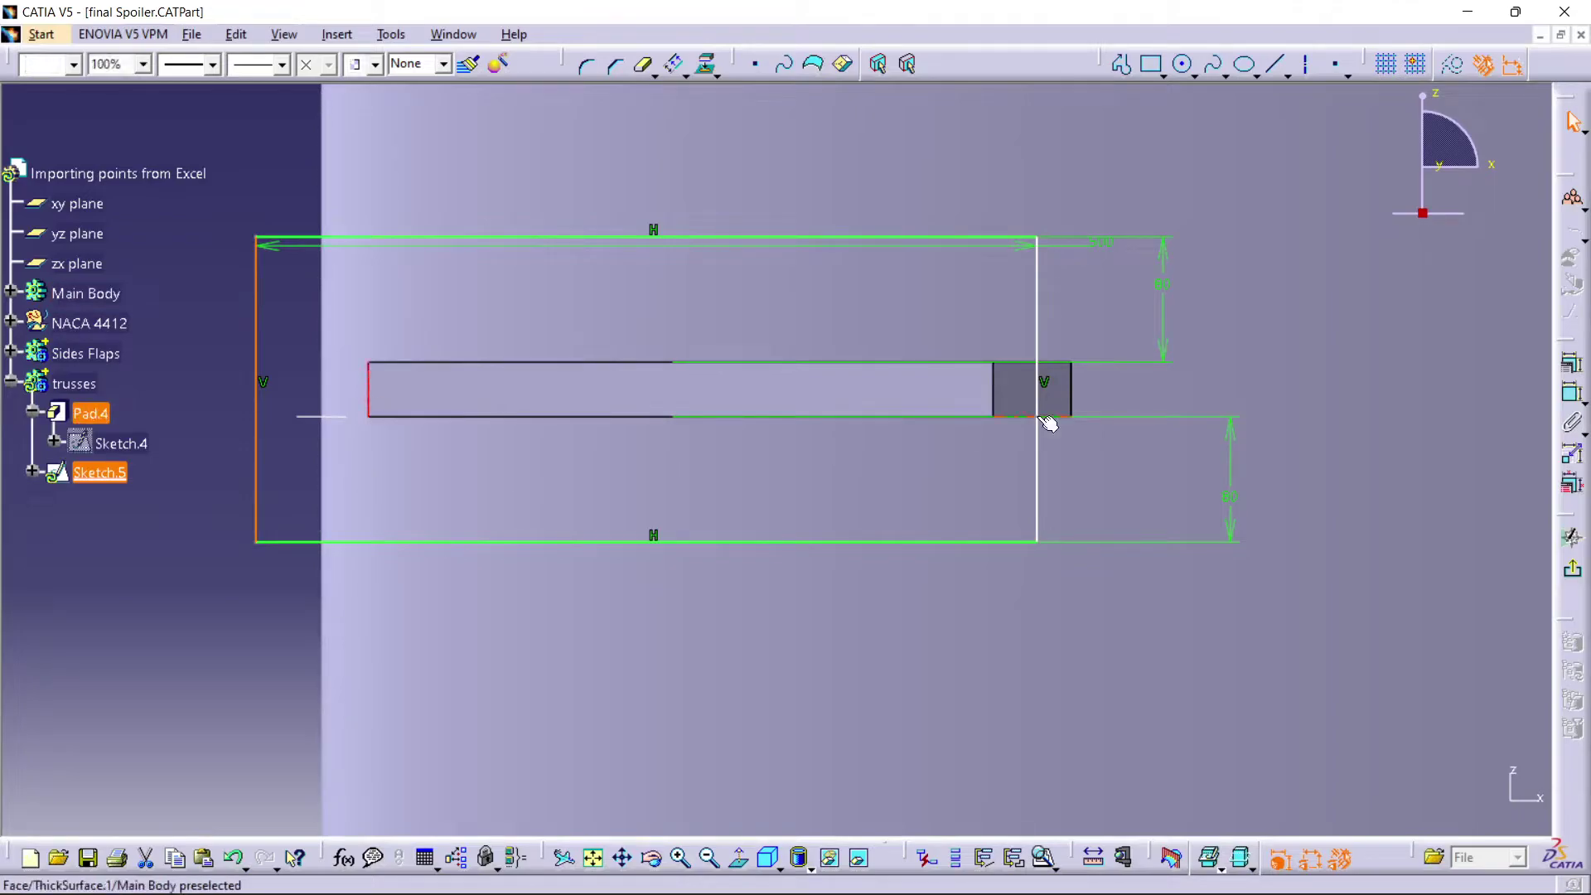
left_click(1565, 395)
left_click(272, 646)
double_click(277, 648)
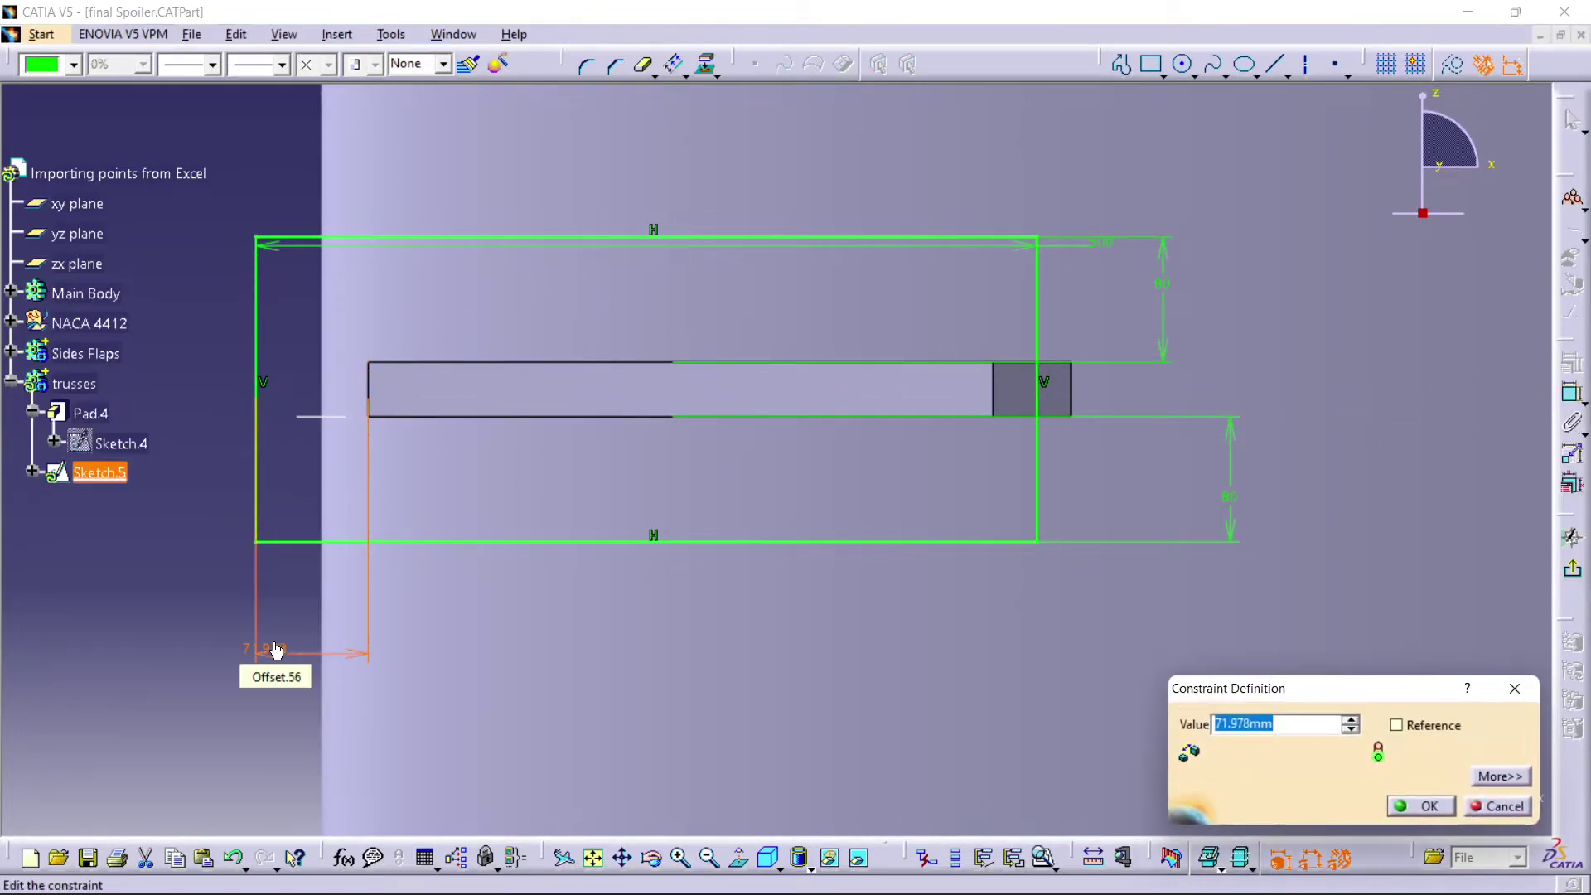
key("Return")
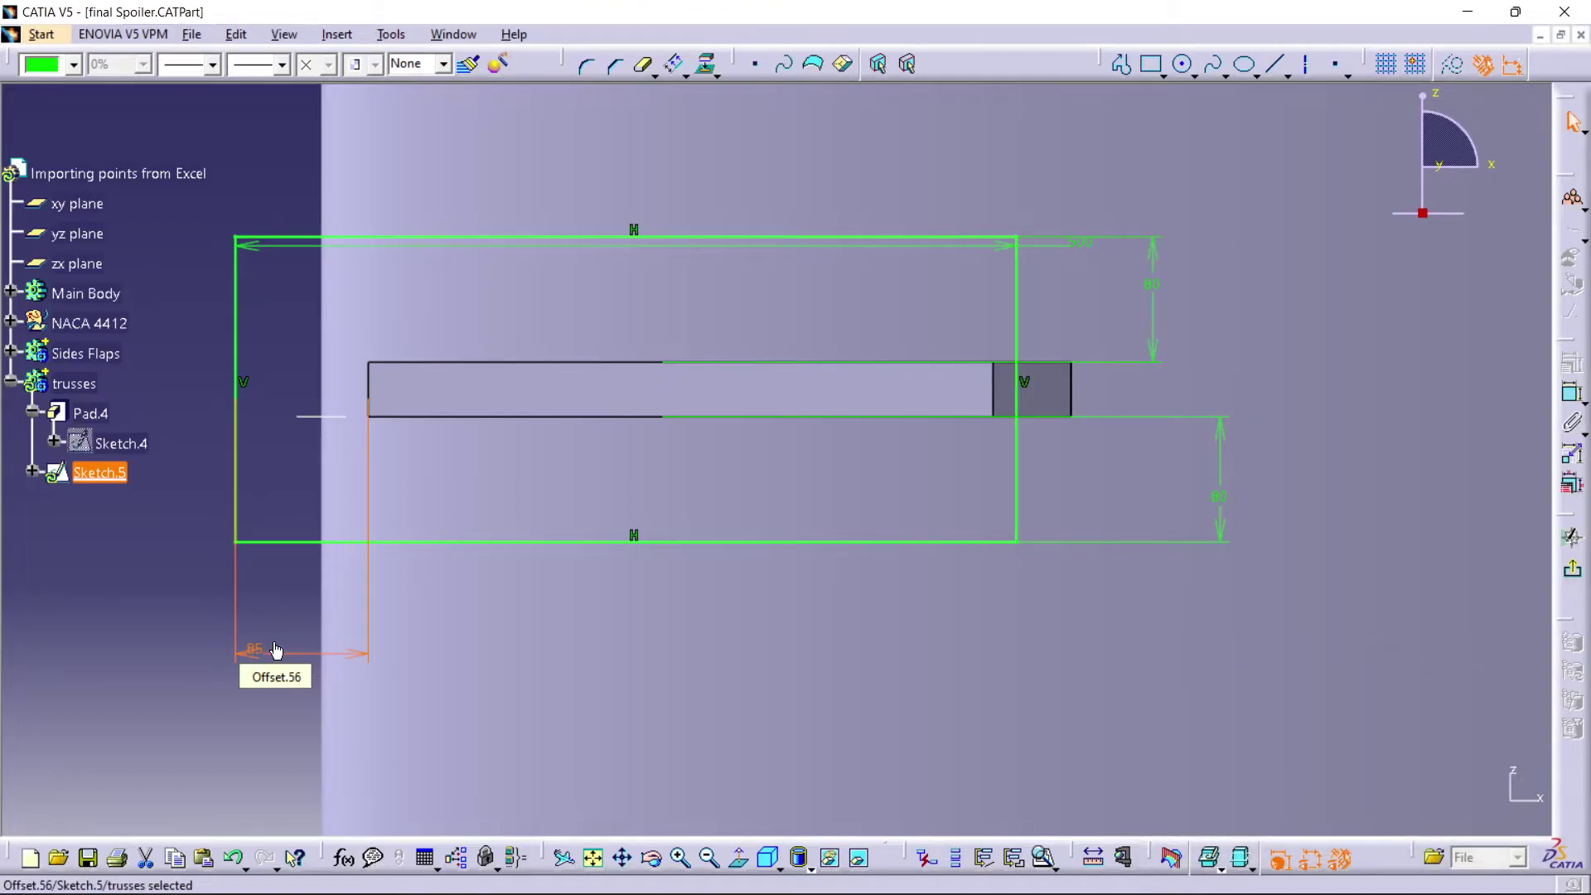
left_click(1068, 249)
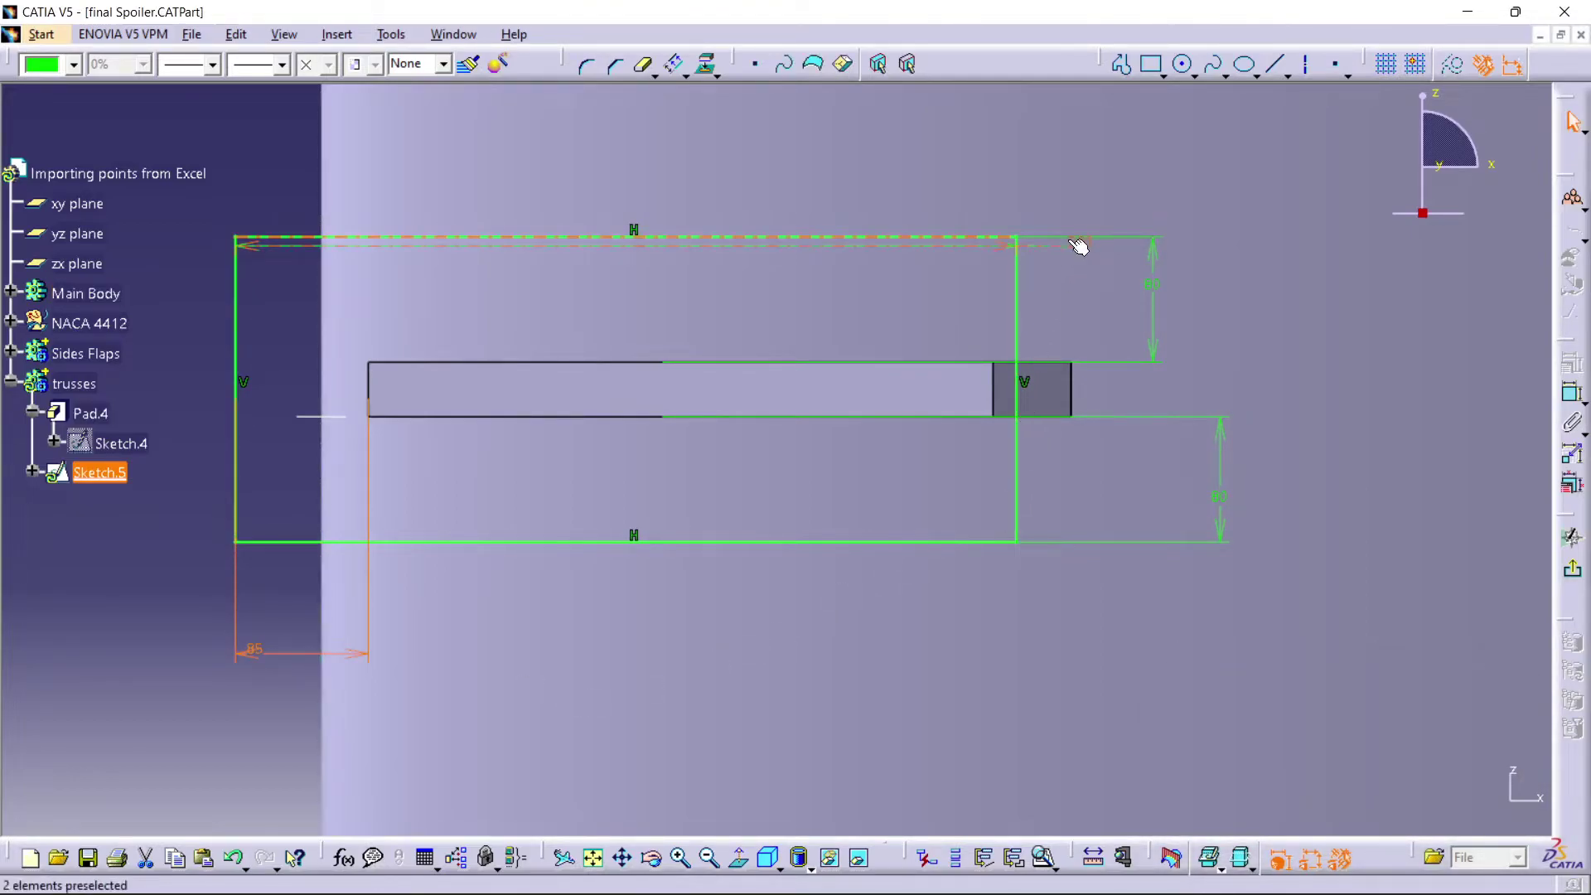
double_click(1081, 245)
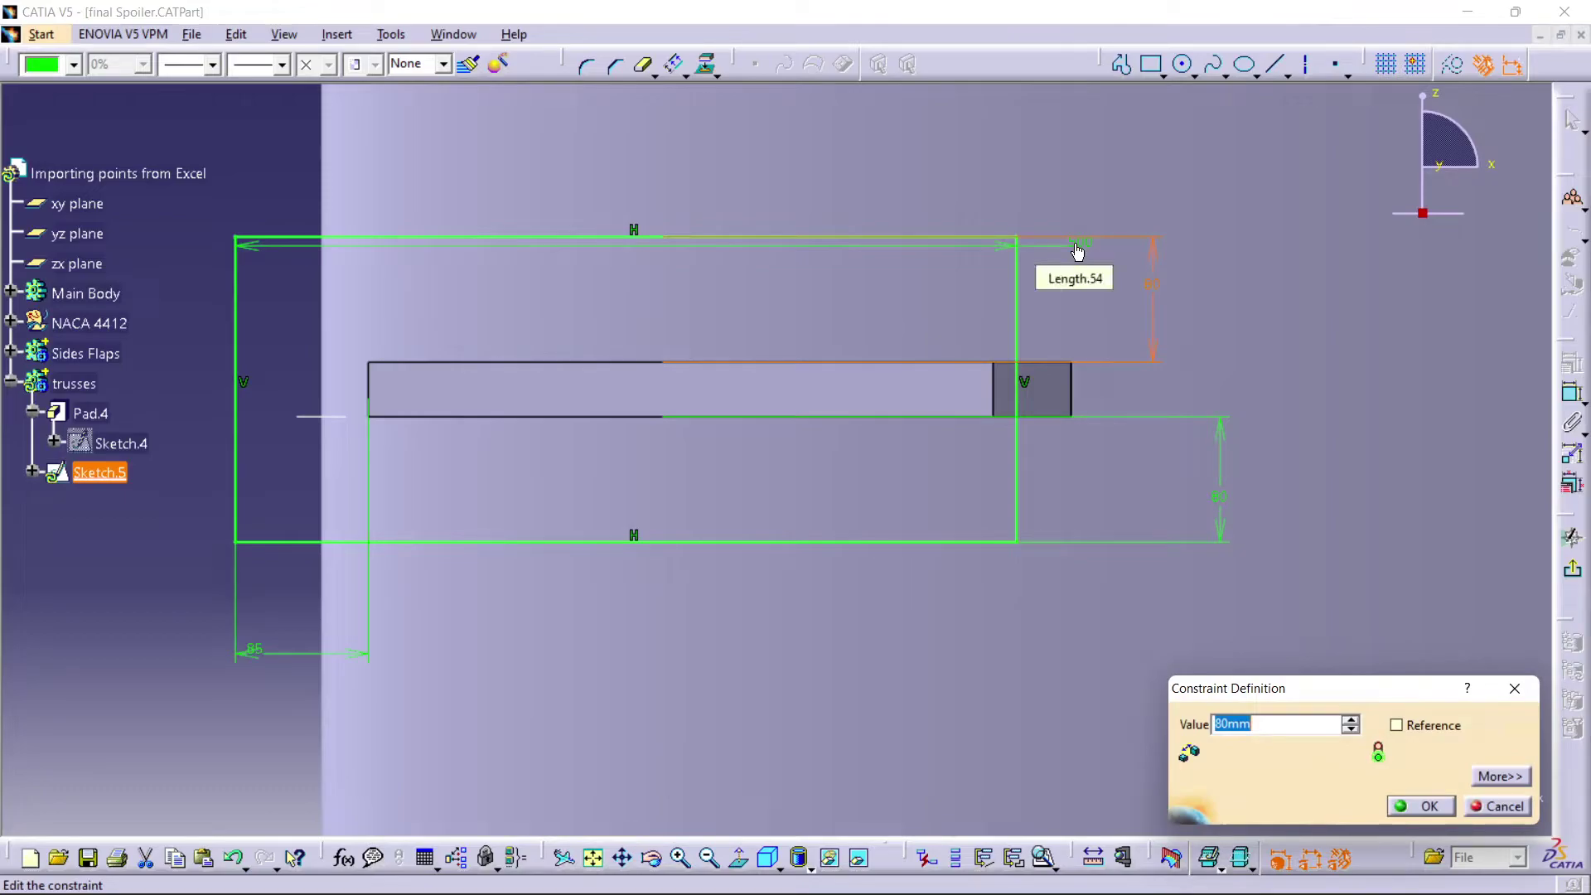
type("520")
key("Return")
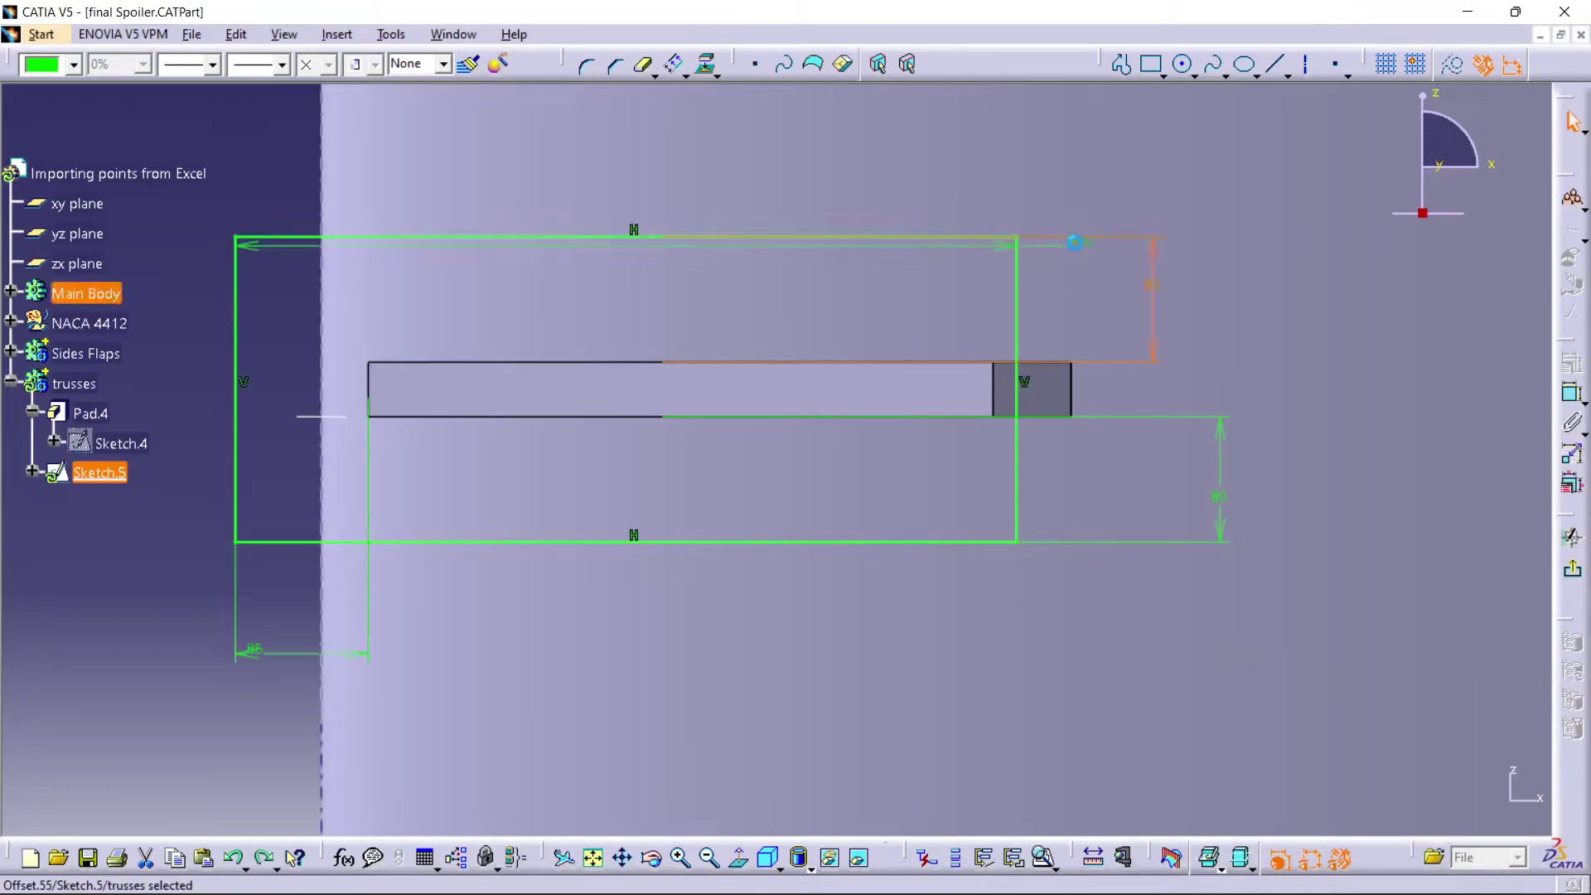
left_click(1095, 286)
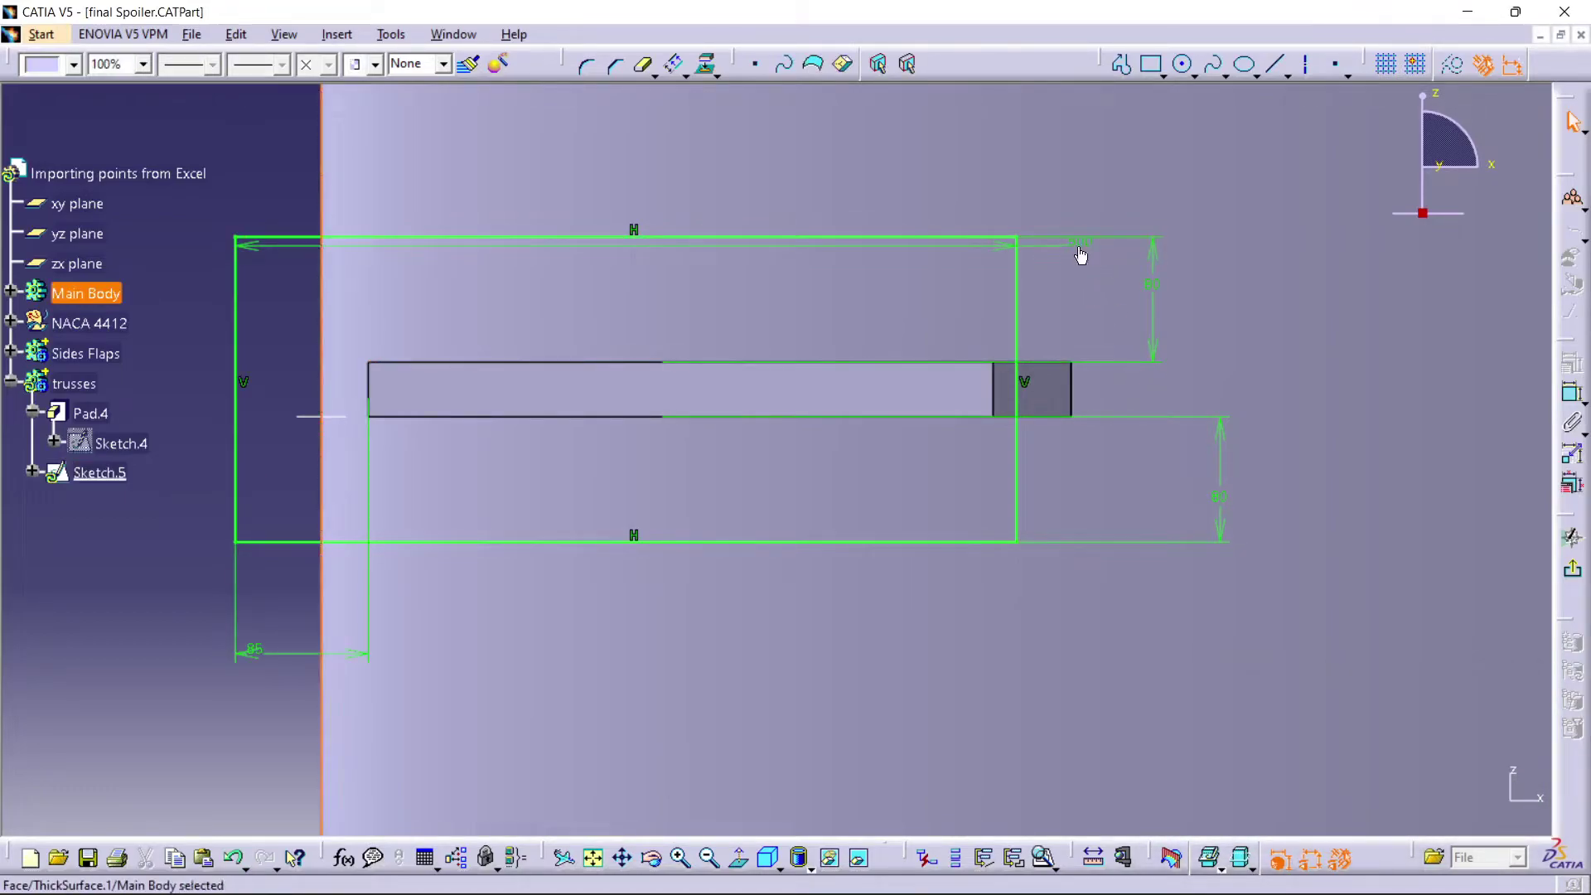
- Set the rectangle's length to 520 mm and exit the sketch
double_click(1081, 248)
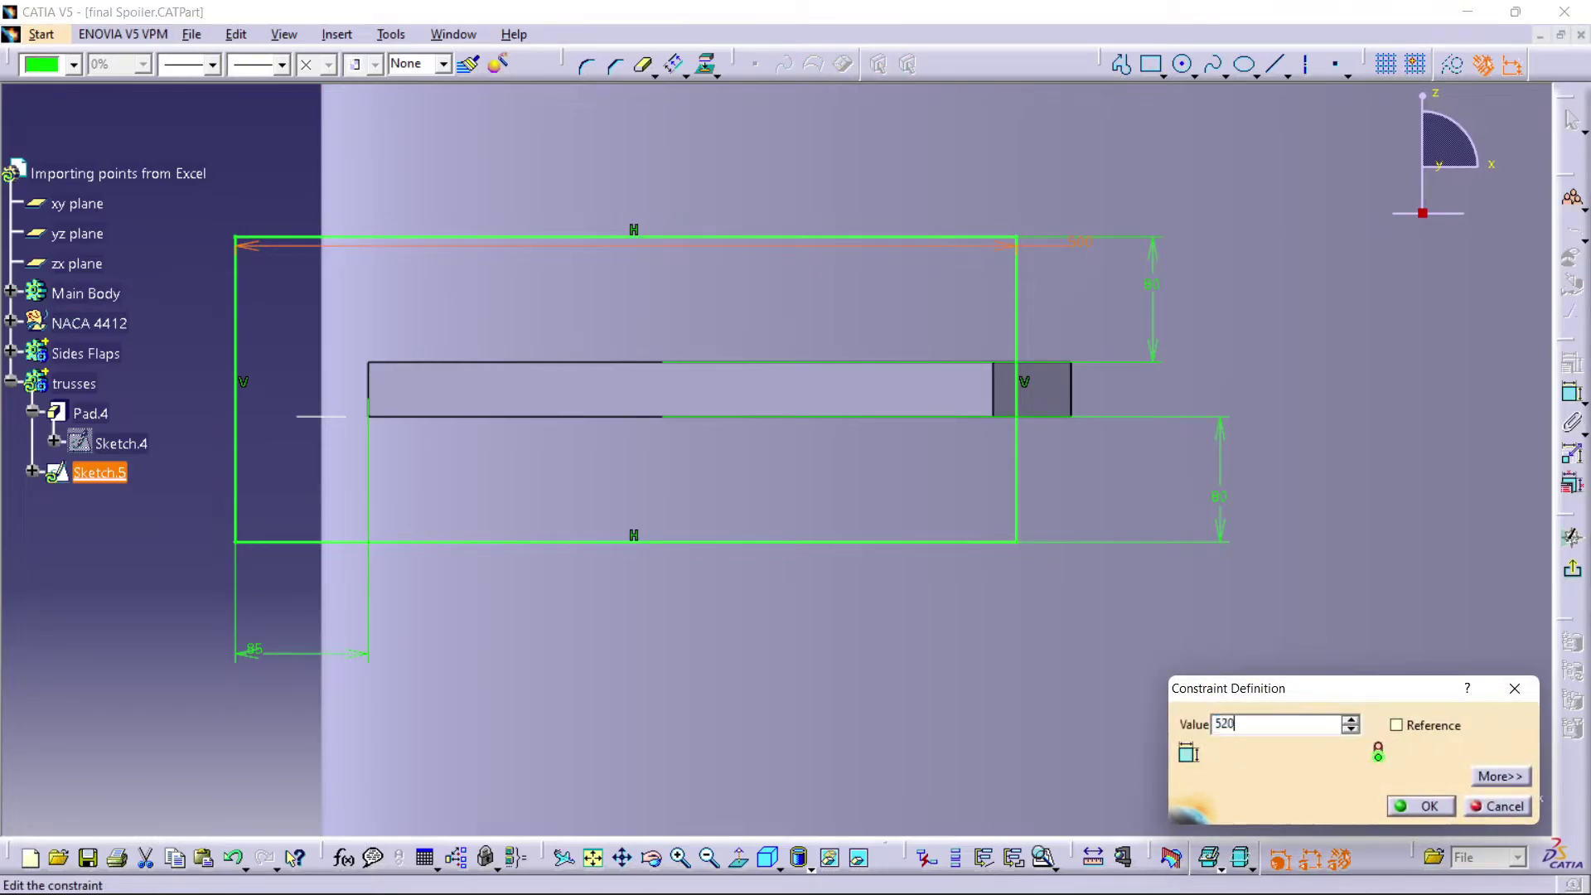
key("Return")
left_click(1077, 322)
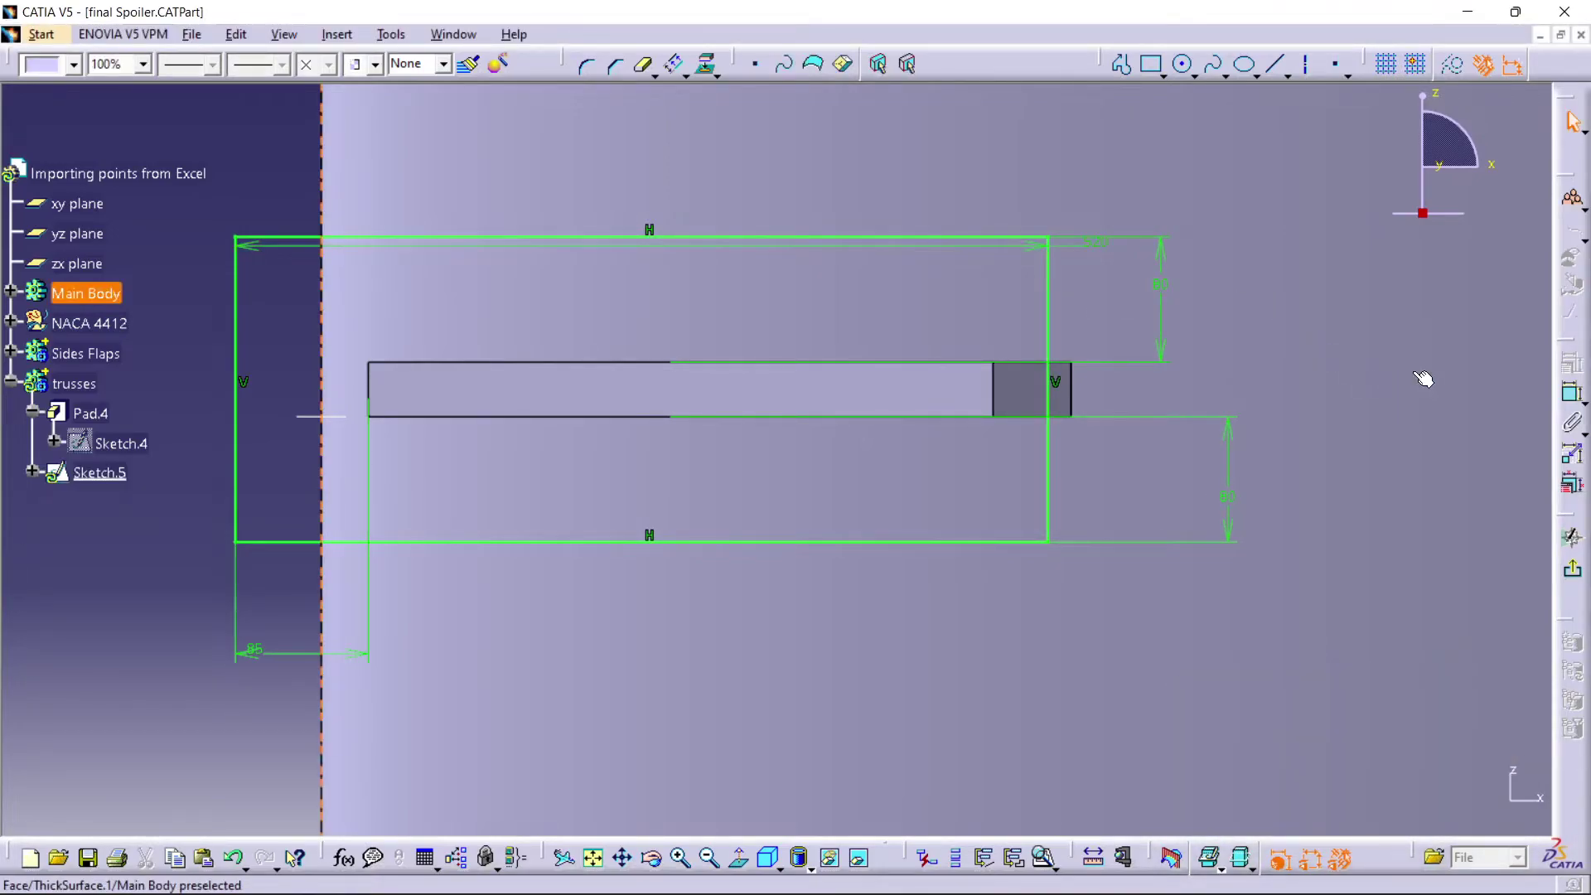
left_click(1566, 577)
mouse_move(828, 398)
middle_mouse_down()
mouse_move(796, 639)
mouse_move(1054, 519)
middle_mouse_up()
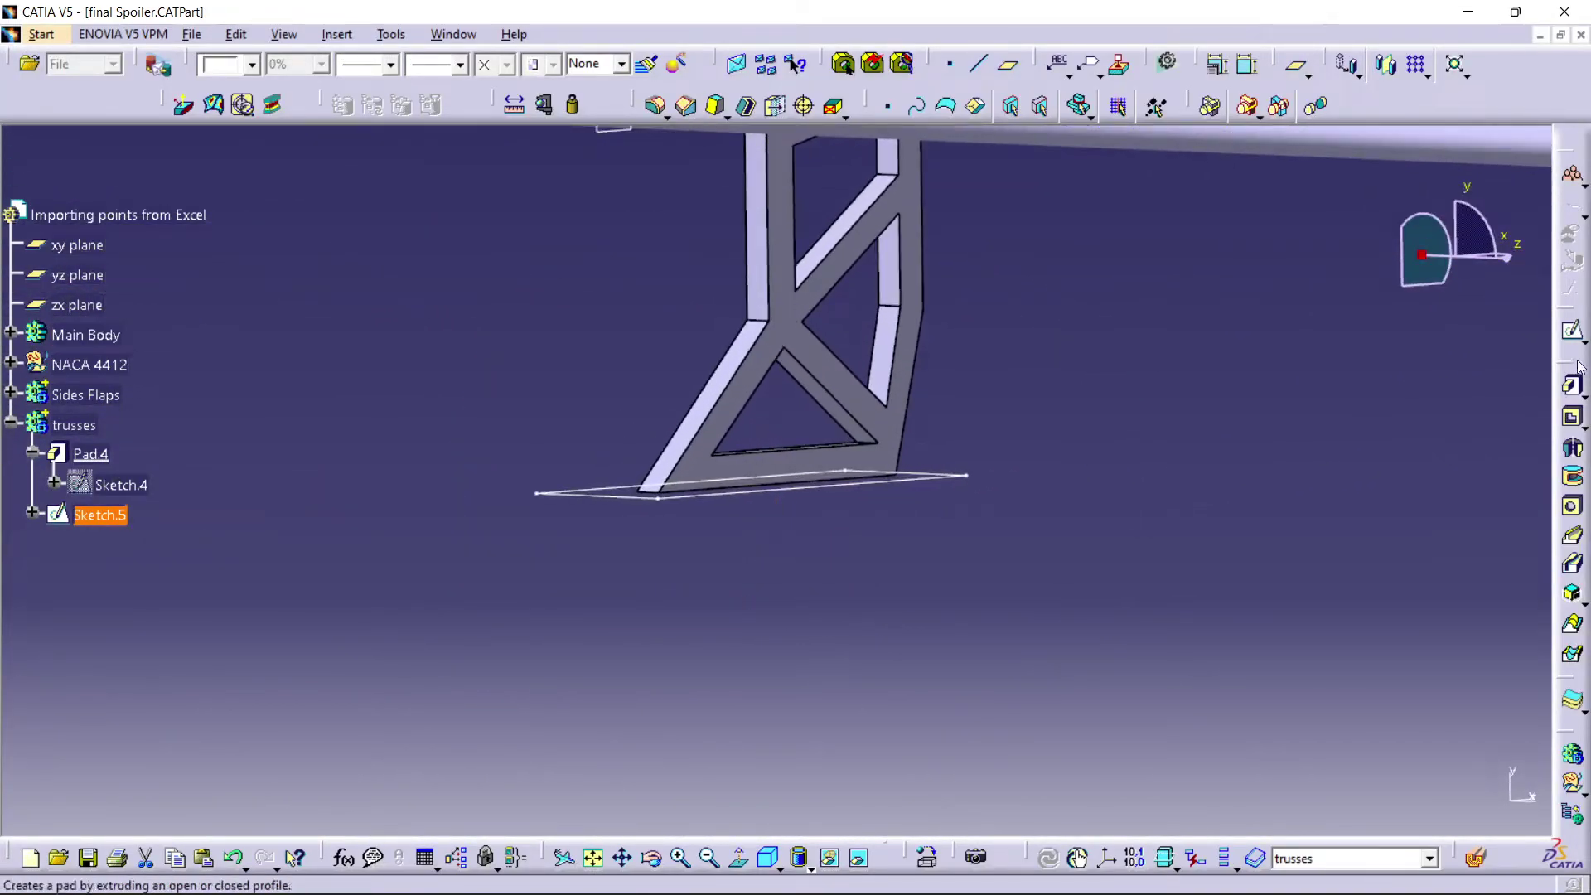
- Pad the rectangular base plate sketch 35 mm downward from the truss's underside
left_click(1574, 387)
mouse_move(959, 598)
middle_mouse_down()
mouse_move(901, 495)
mouse_move(912, 434)
middle_mouse_up()
left_click_drag(1438, 556, 1378, 580)
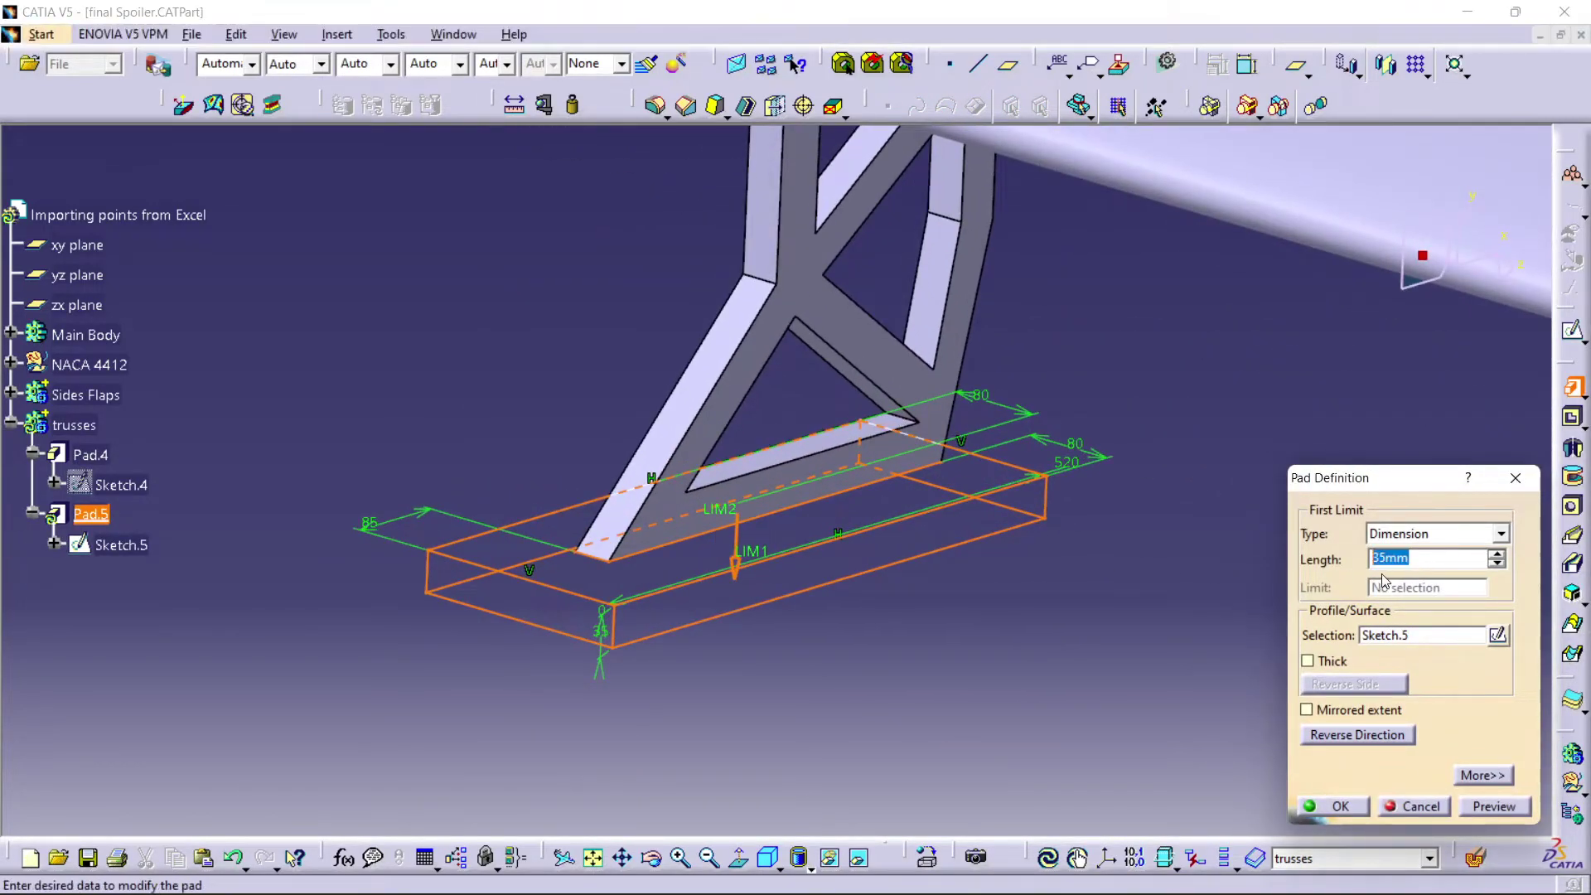
left_click(1485, 805)
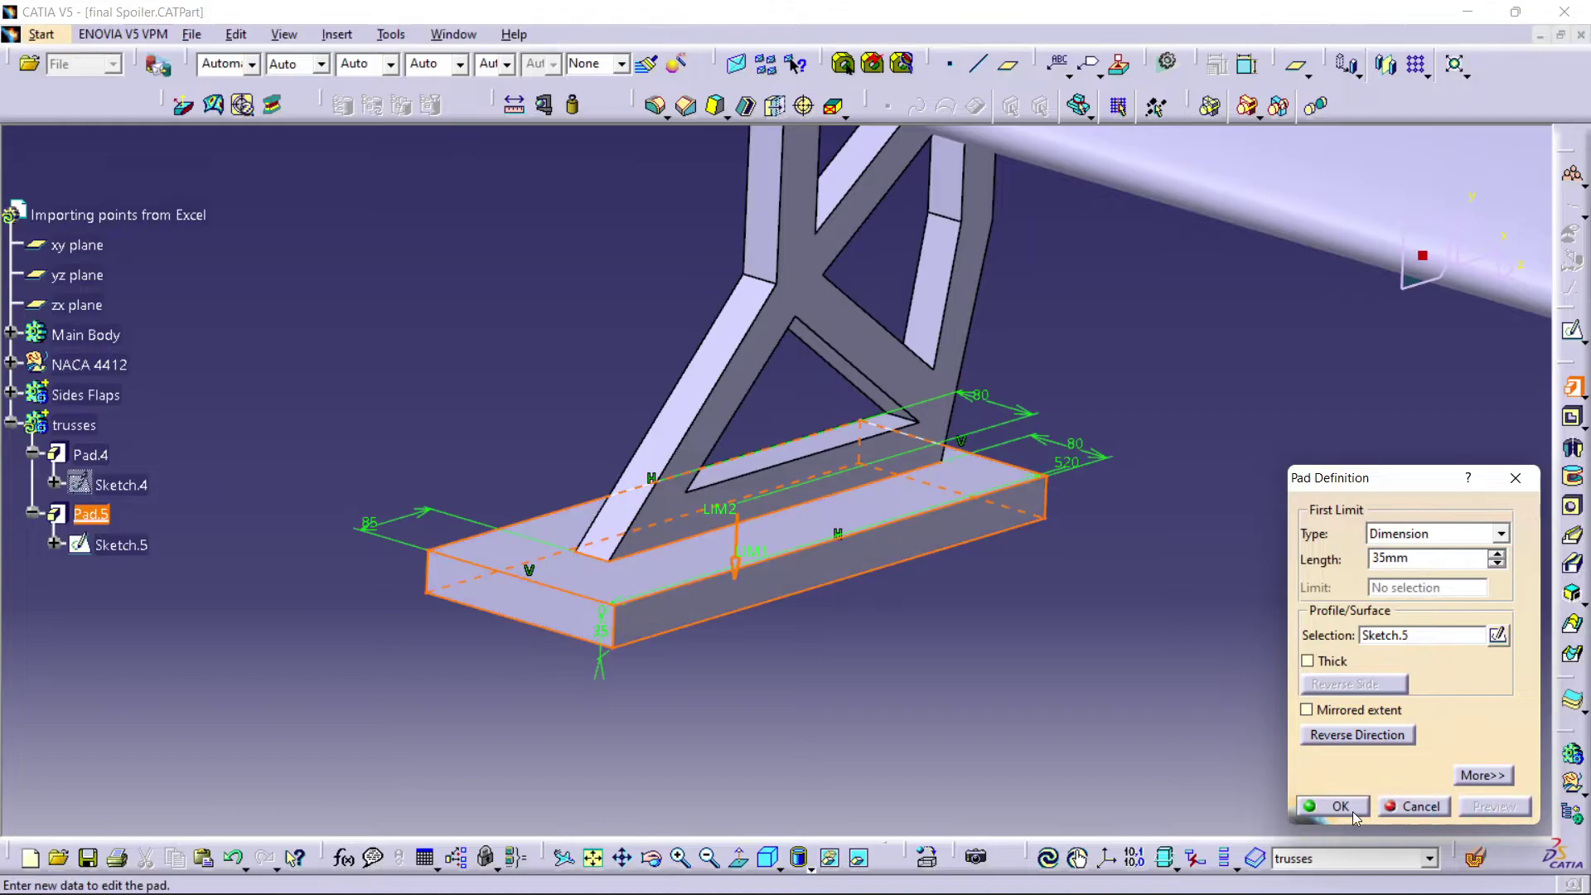
left_click(1334, 805)
- Apply a 15 mm edge fillet to the base plate's front upper short edge
middle_click_drag(852, 626, 930, 579)
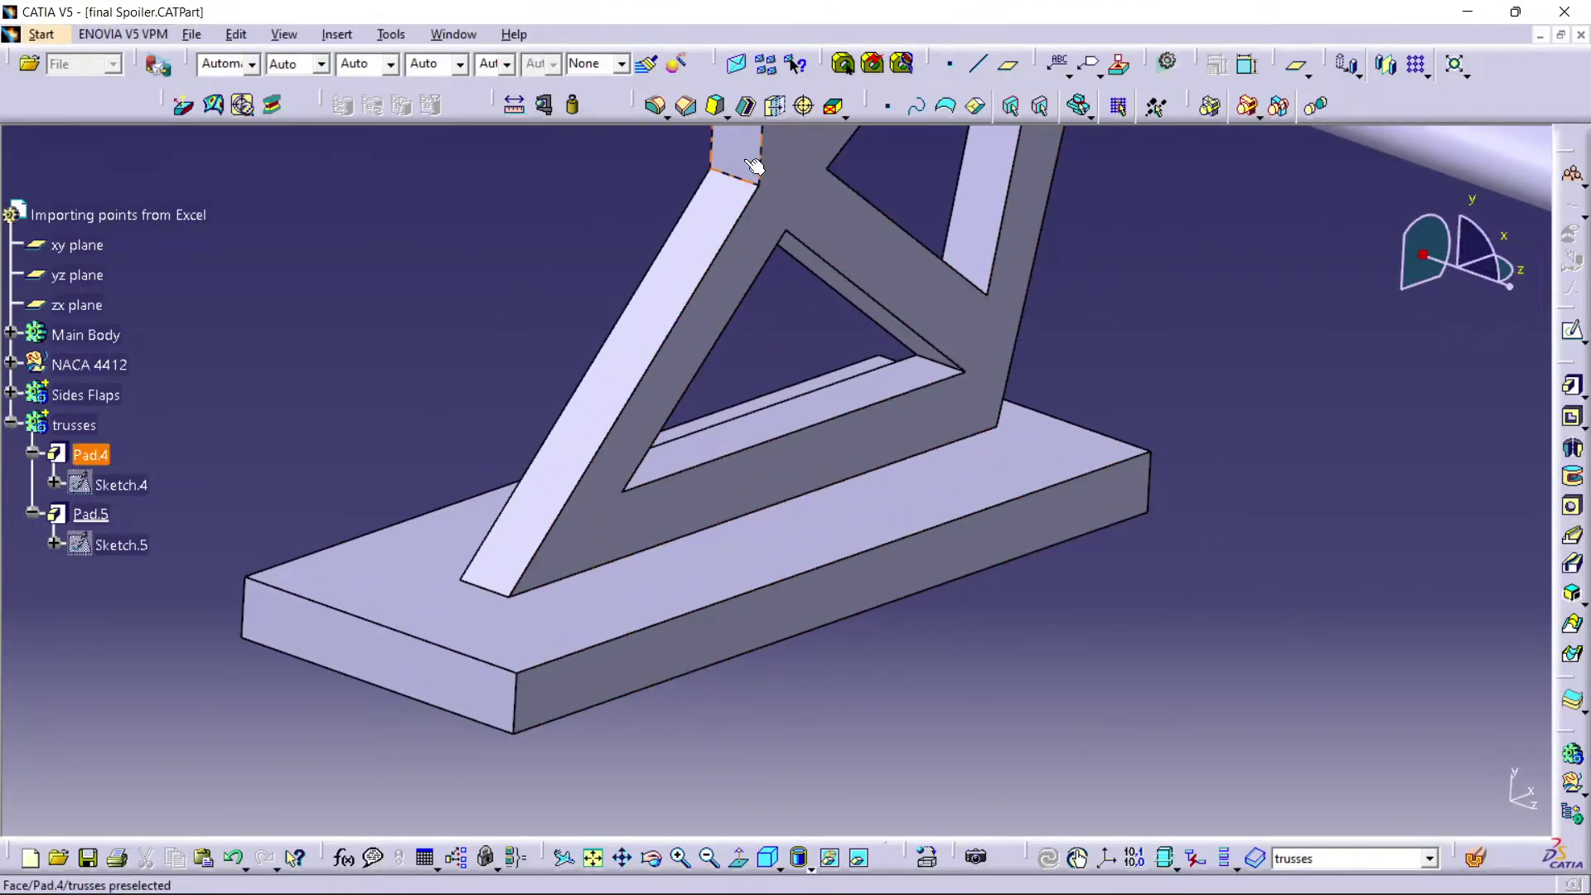
left_click(654, 105)
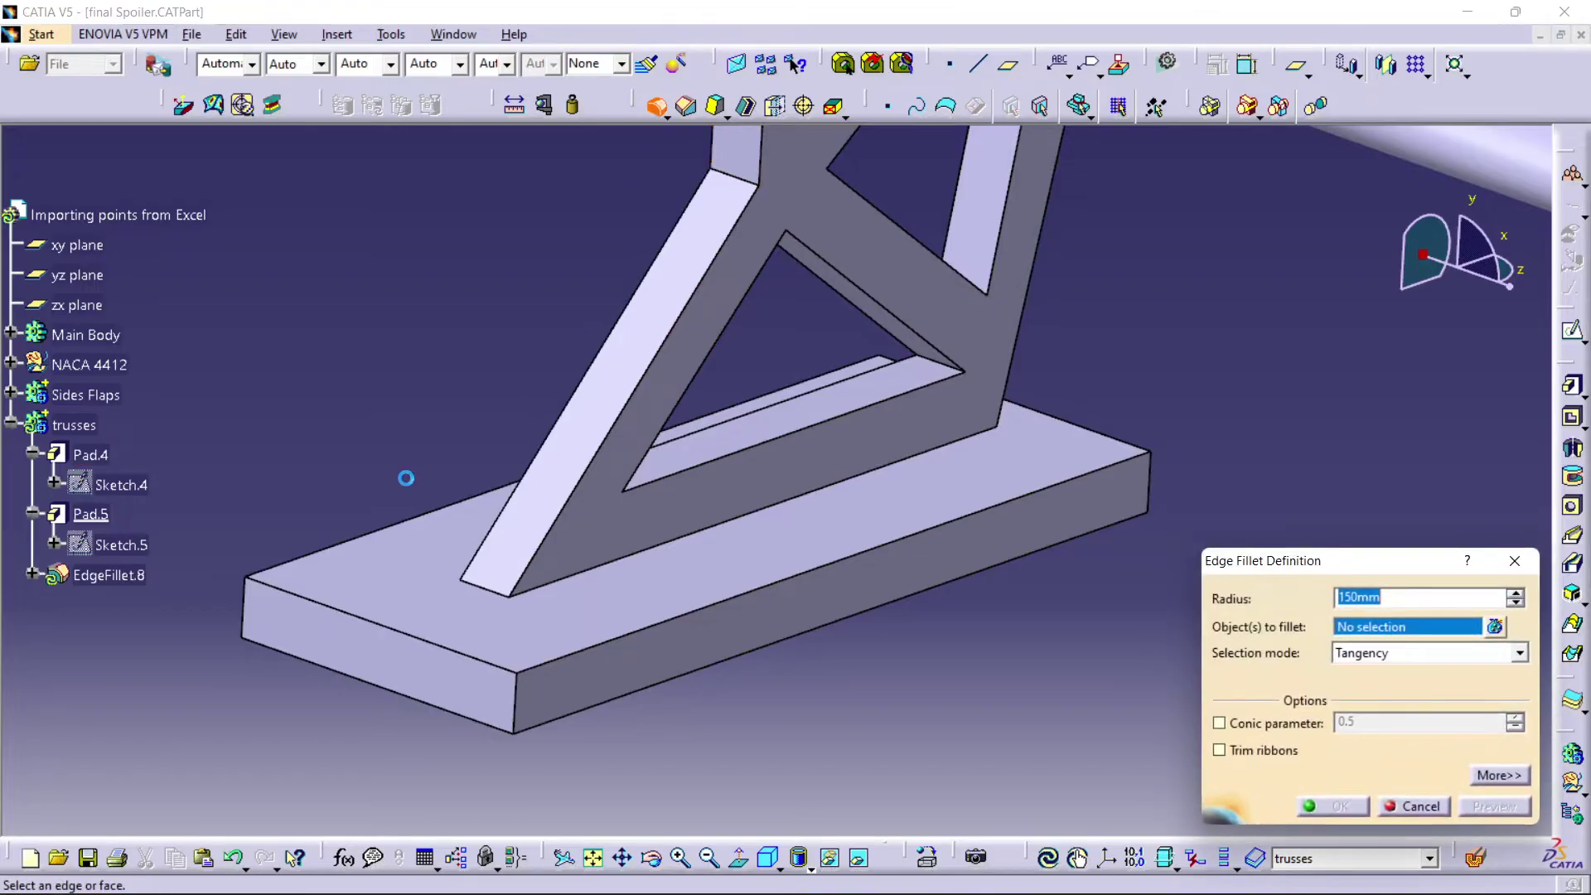
left_click(366, 624)
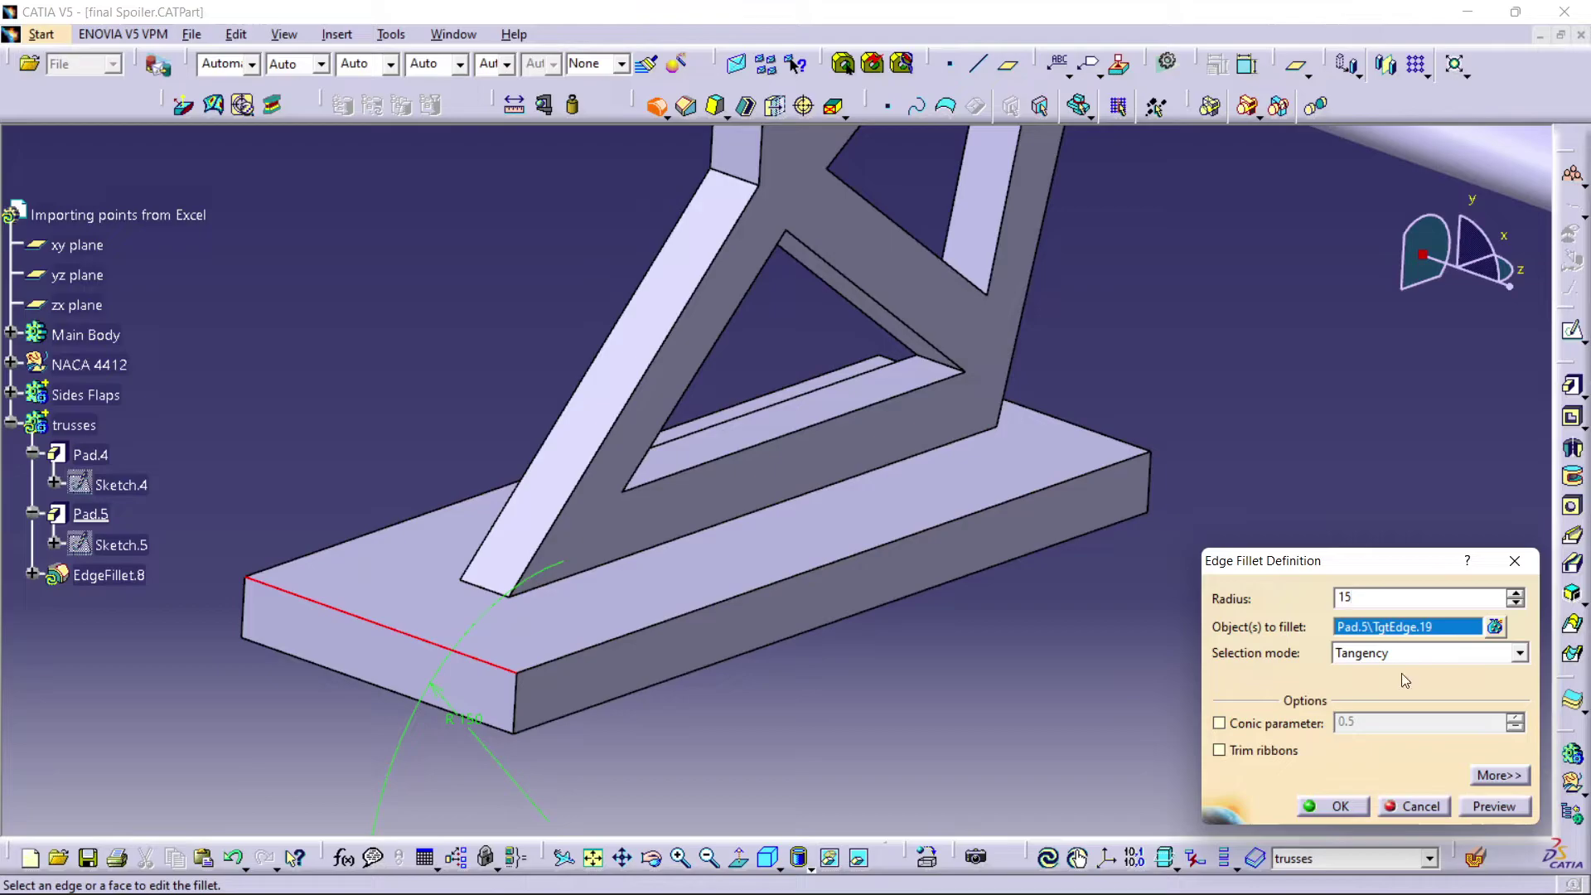
left_click(1472, 810)
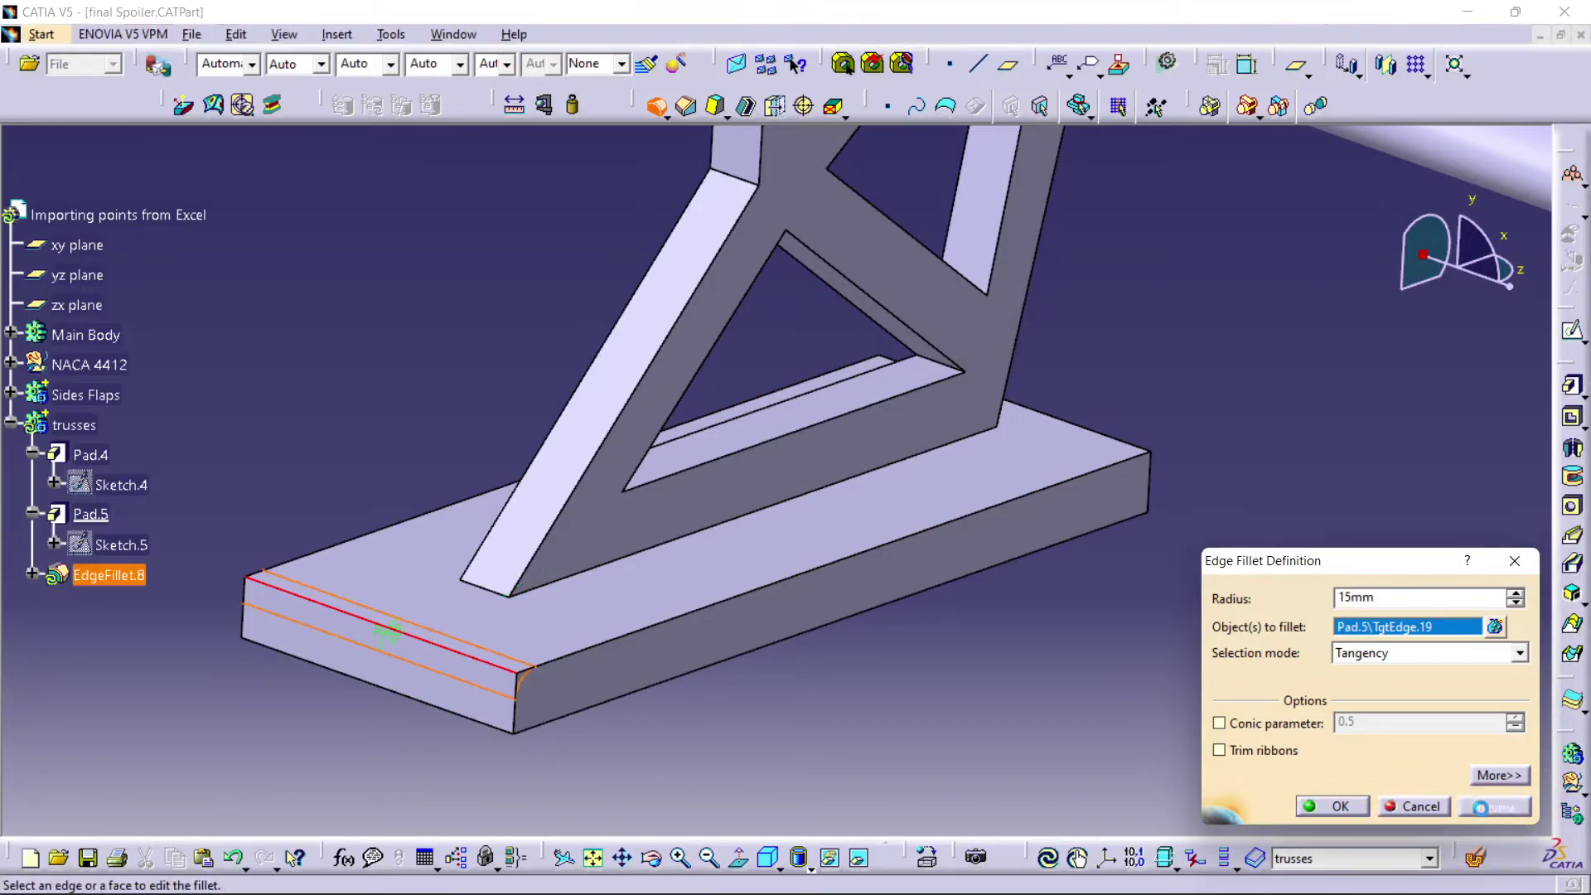
left_click(1349, 806)
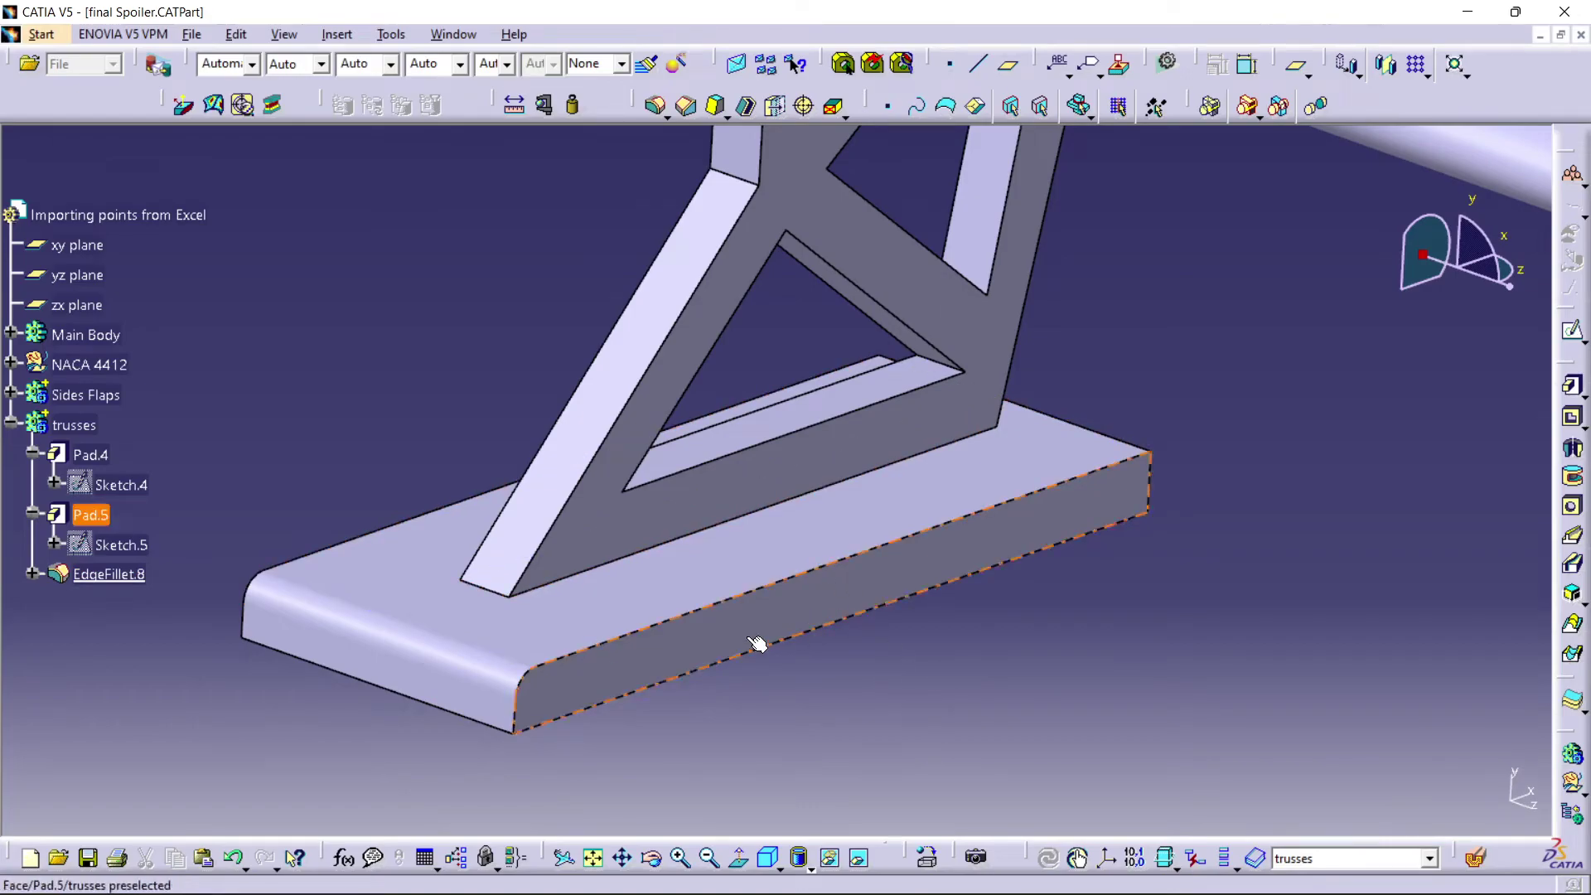
- Edit the base plate's 15 mm edge fillet to include the other three upper edges
key("ctrl+z")
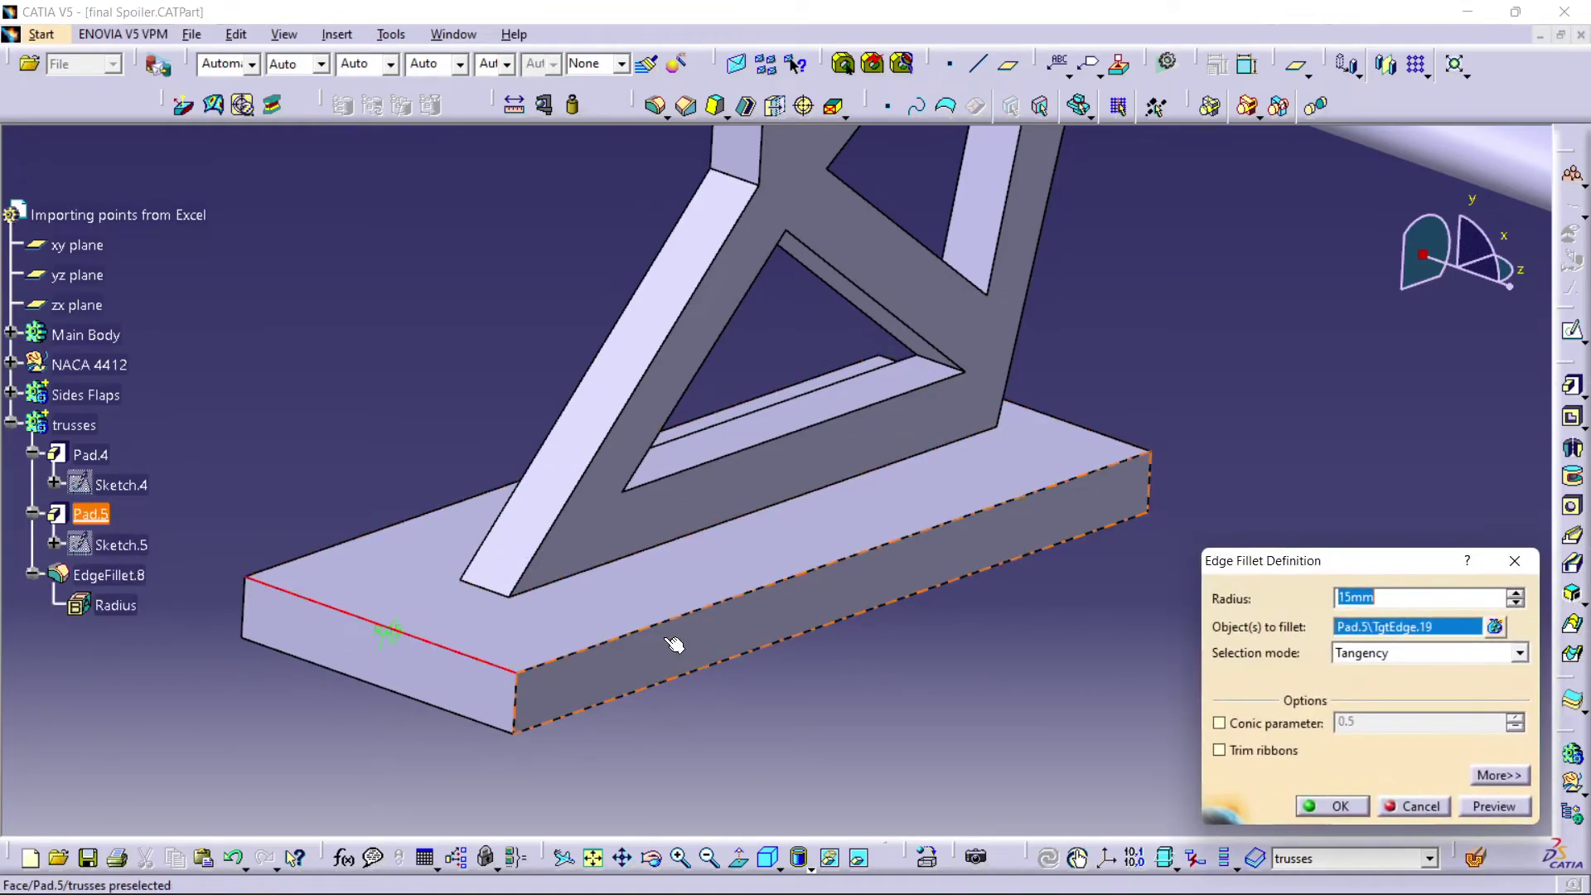
left_click(697, 620)
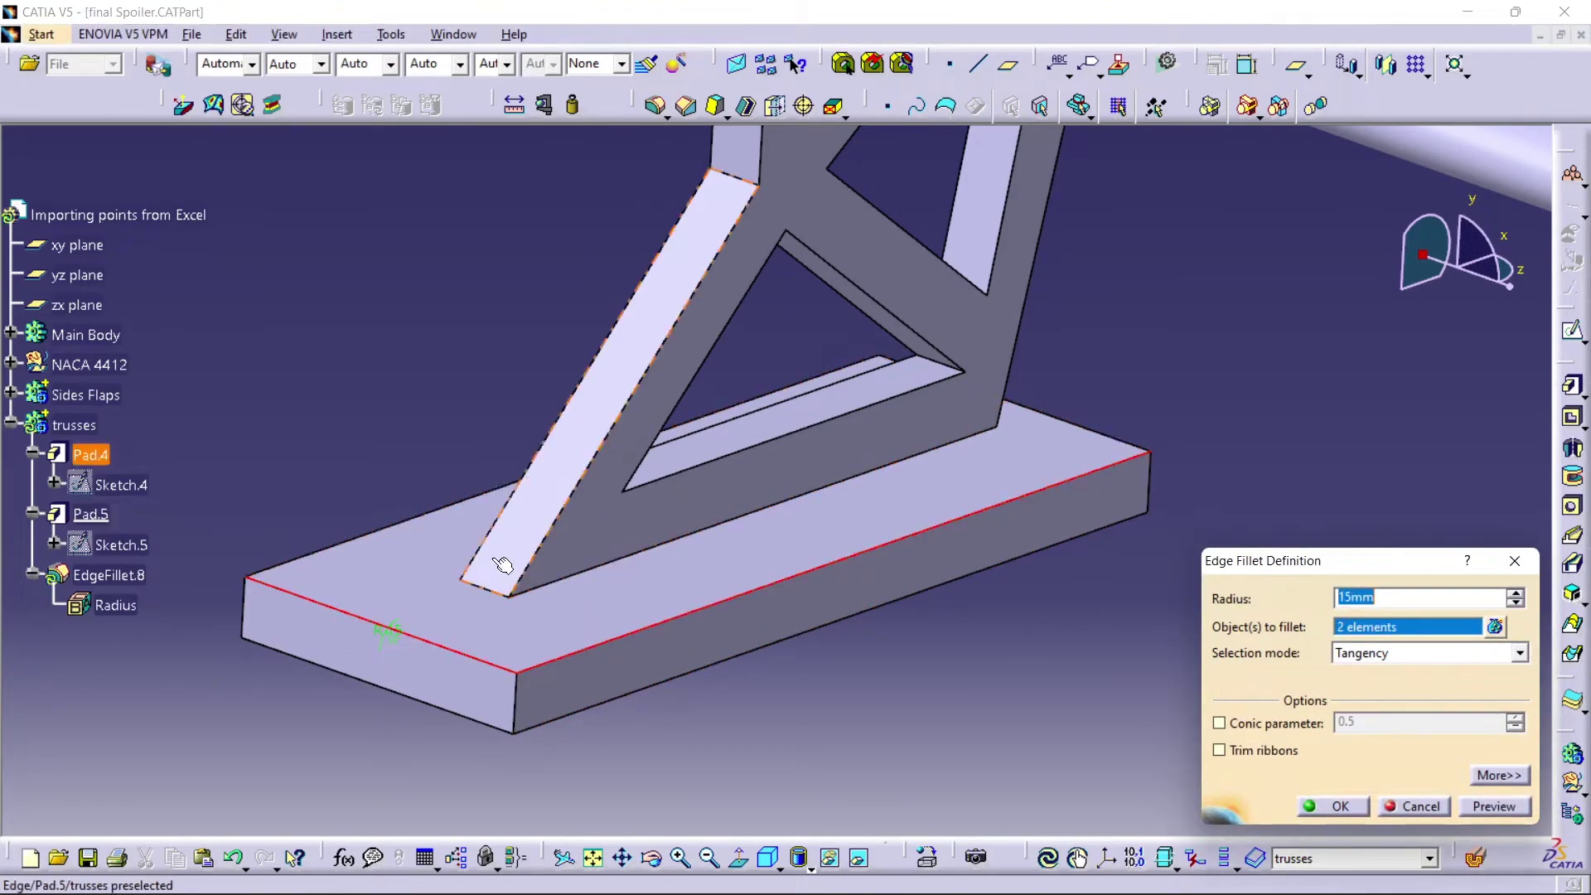
left_click(417, 517)
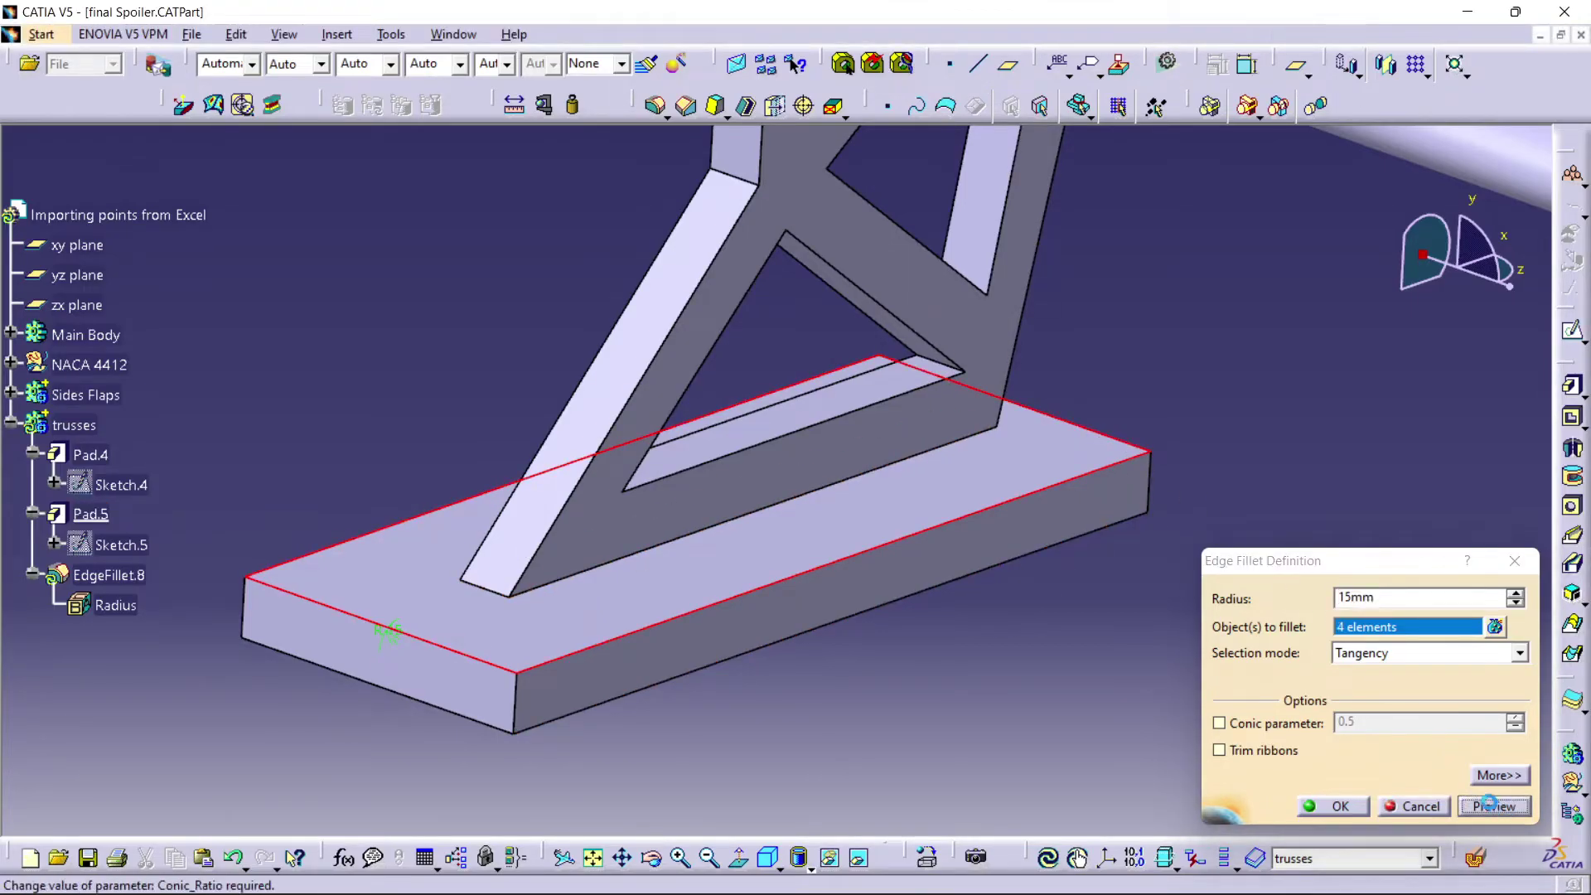
left_click(1493, 806)
left_click(1347, 806)
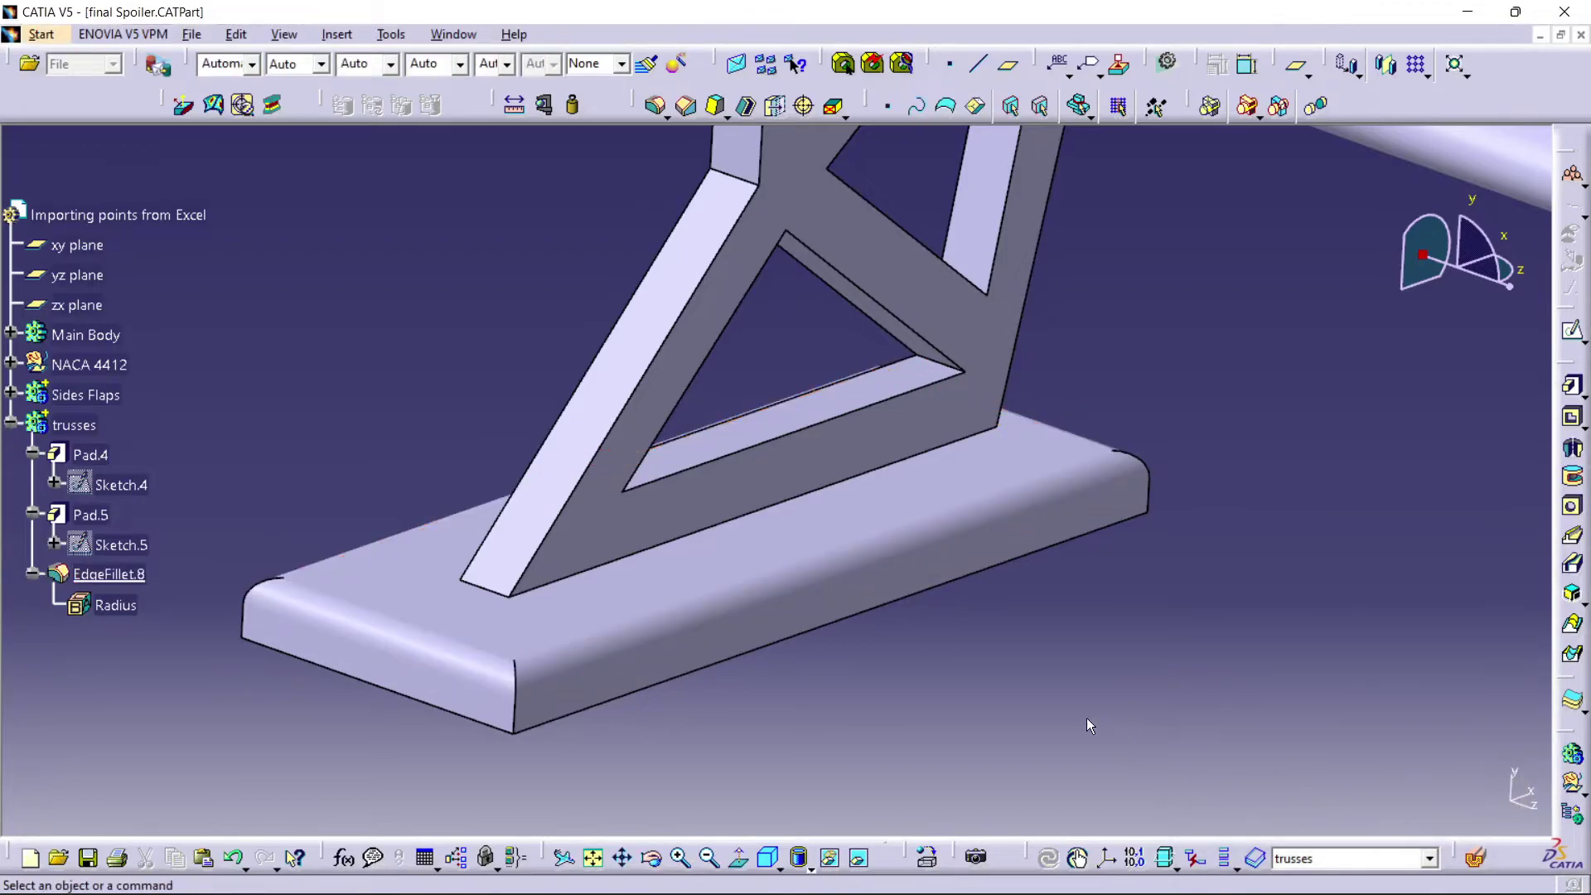
- Start a 15 mm edge fillet on the truss's front foot edge, its front bend edge and the lower triangular opening's three corner edges
middle_click_drag(537, 438, 521, 368)
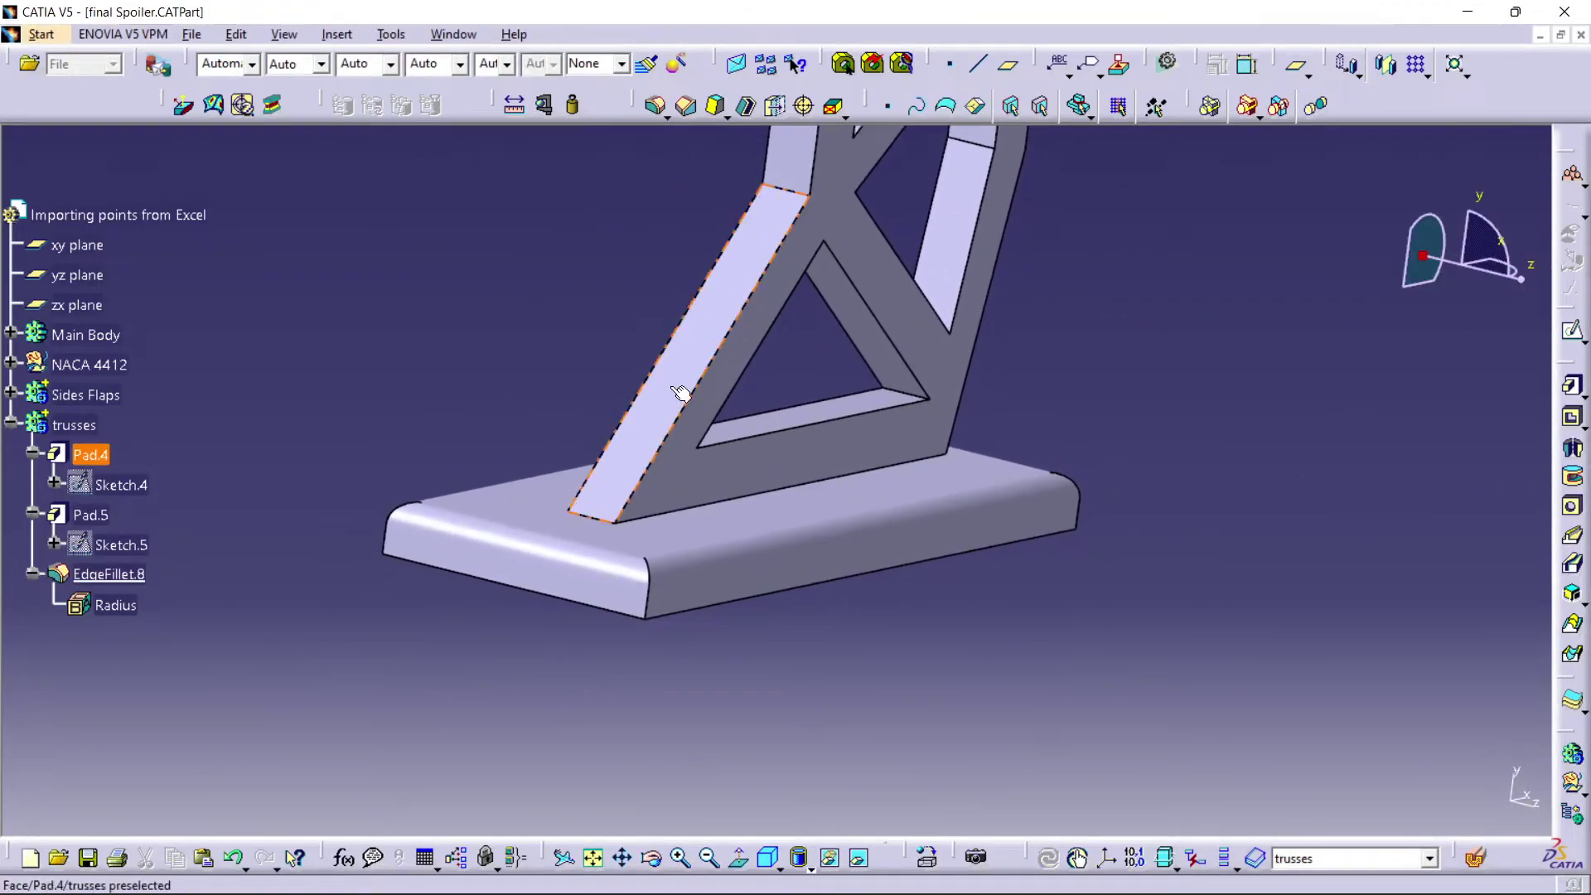
middle_click_drag(678, 398, 679, 510)
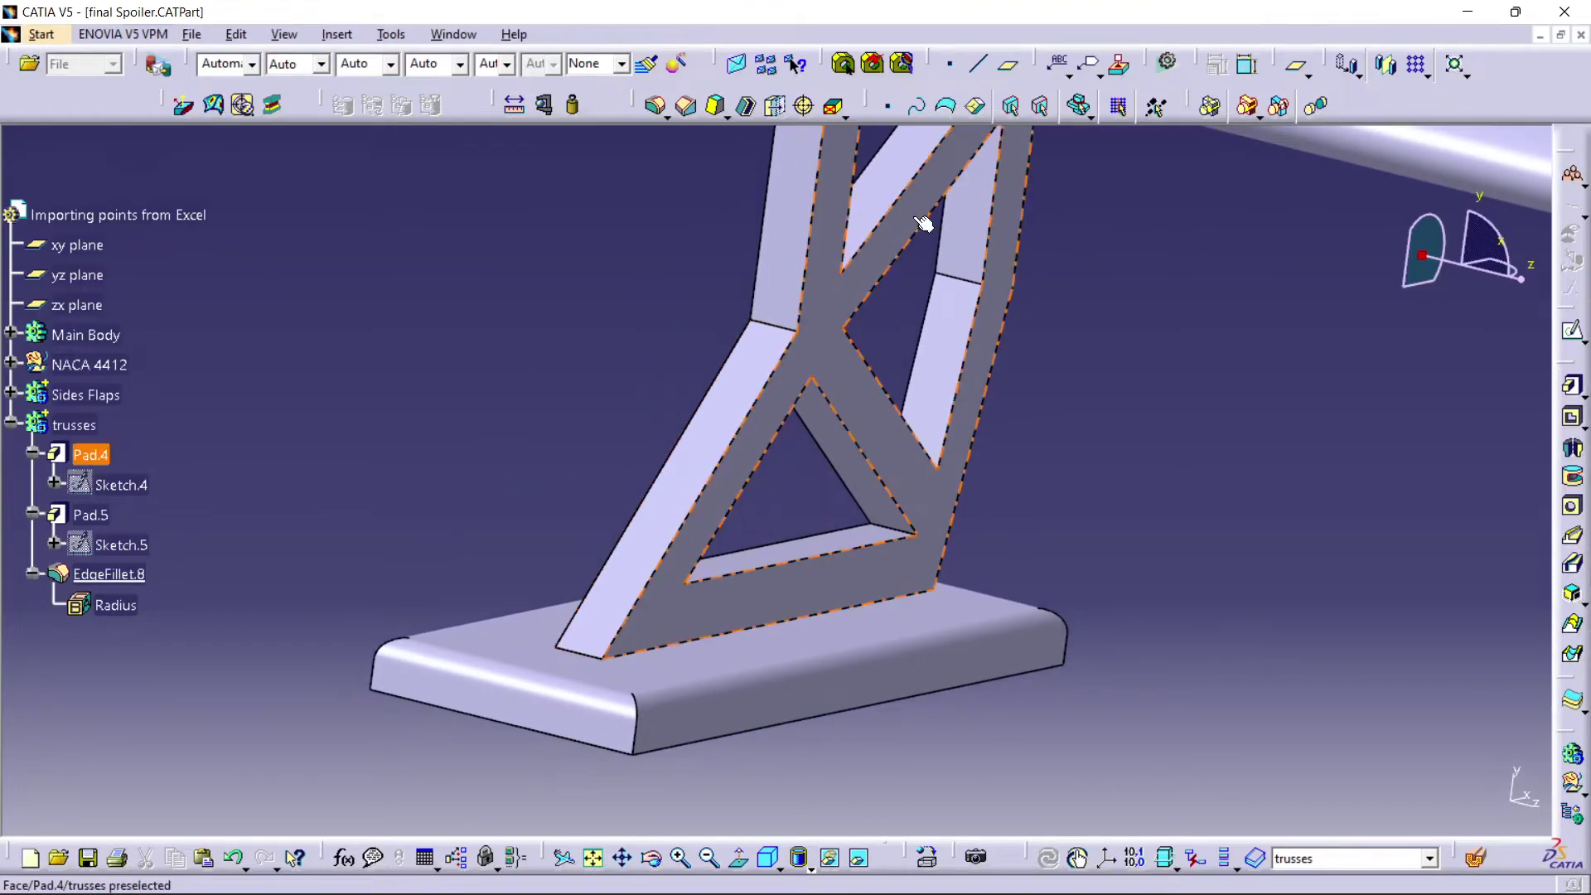
left_click(656, 106)
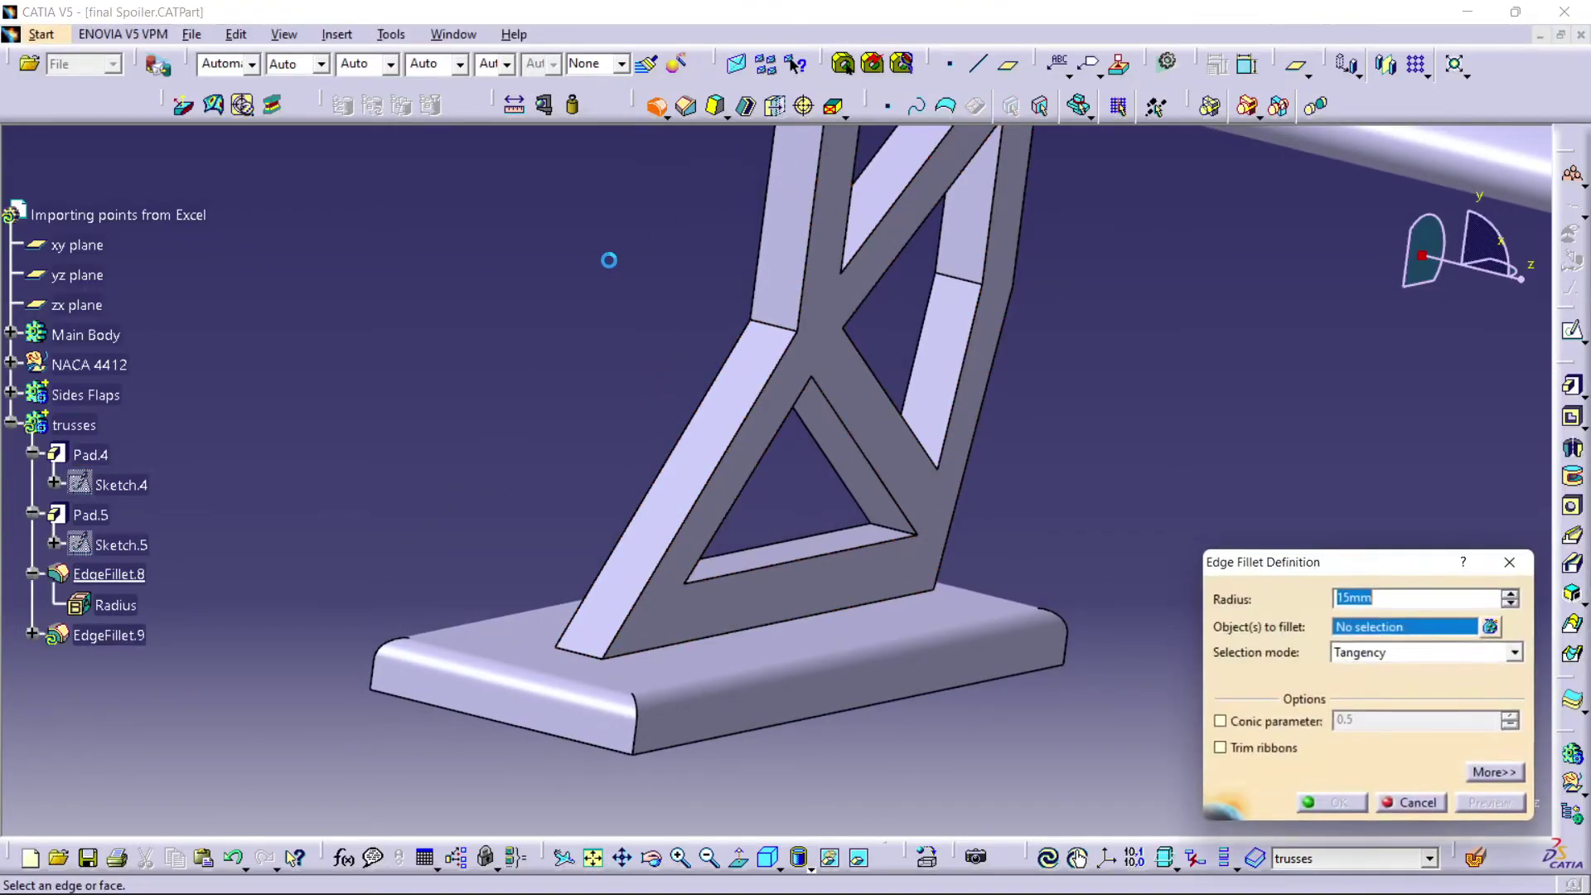
left_click(586, 662)
left_click(780, 334)
left_click(905, 536)
middle_click_drag(838, 525, 543, 464)
middle_click_drag(547, 564, 746, 258)
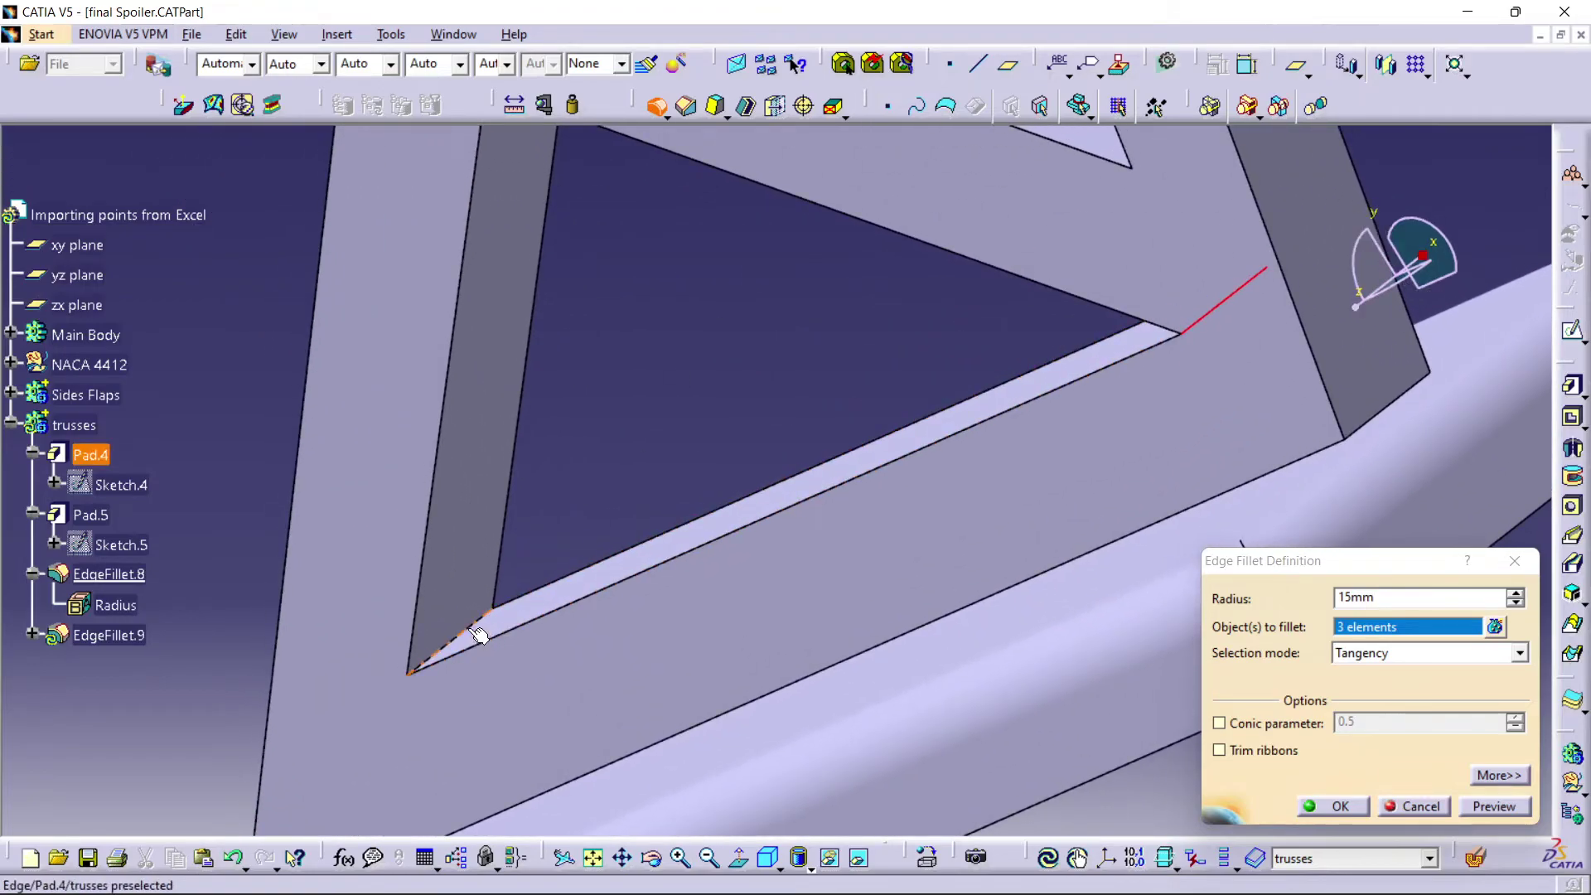
left_click(479, 634)
middle_click_drag(603, 298, 728, 284)
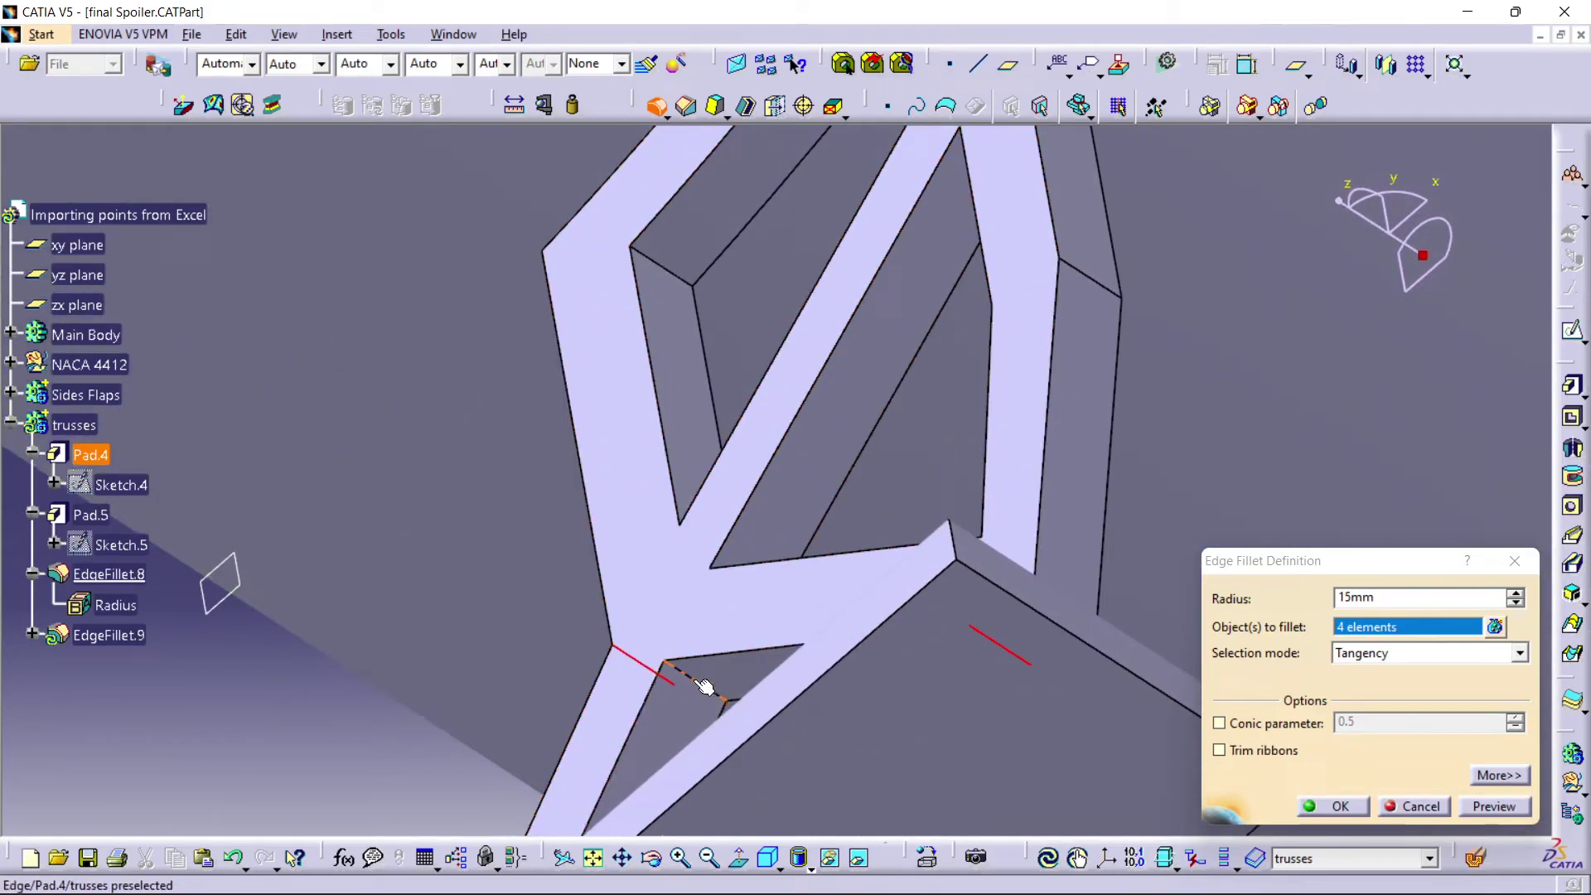
left_click(704, 686)
- Add the corner edges of the truss's middle opening to the 15 mm fillet selection
middle_click_drag(826, 389, 847, 460)
left_click(772, 380)
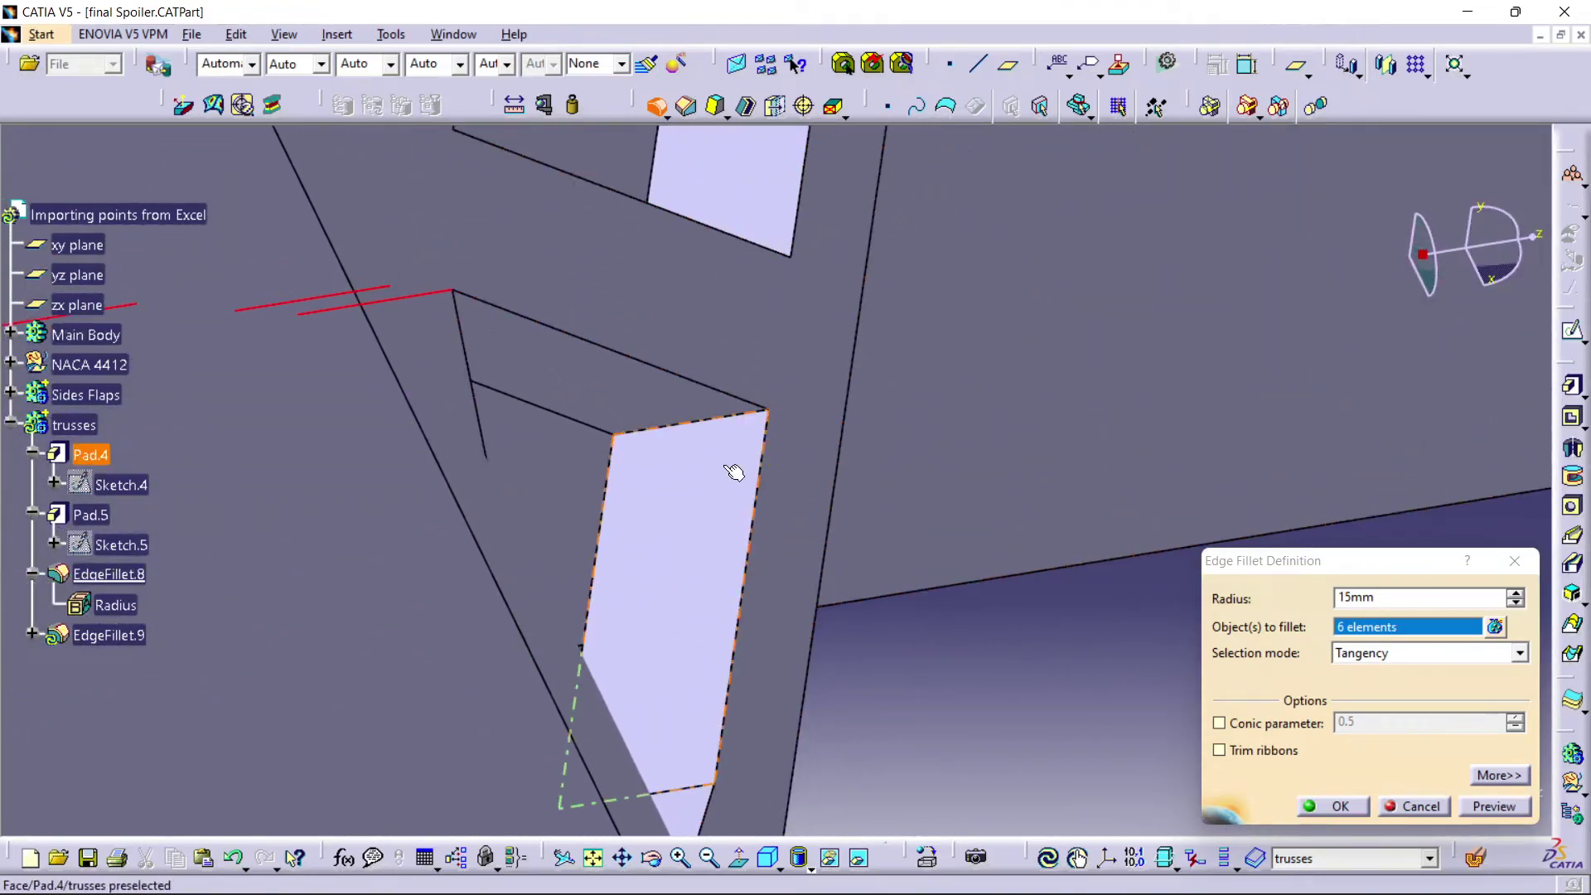
left_click(733, 423)
middle_click_drag(774, 390, 758, 709)
middle_click_drag(745, 516, 664, 621)
left_click(884, 527)
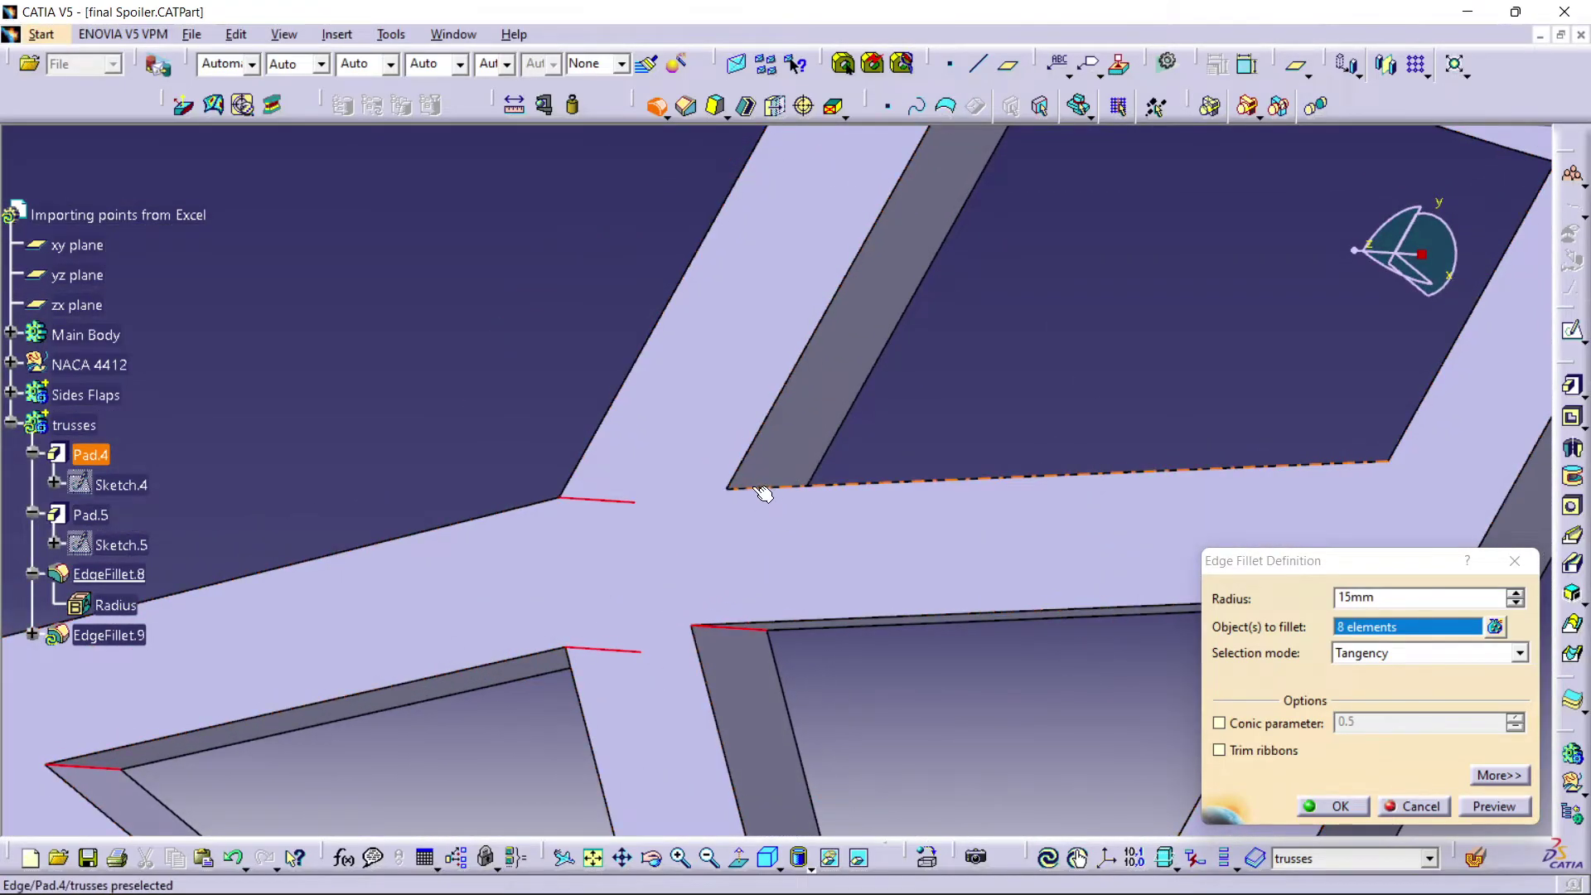
- Add corner edges of the truss's upper opening to the 15 mm fillet selection
middle_click_drag(800, 433, 778, 480)
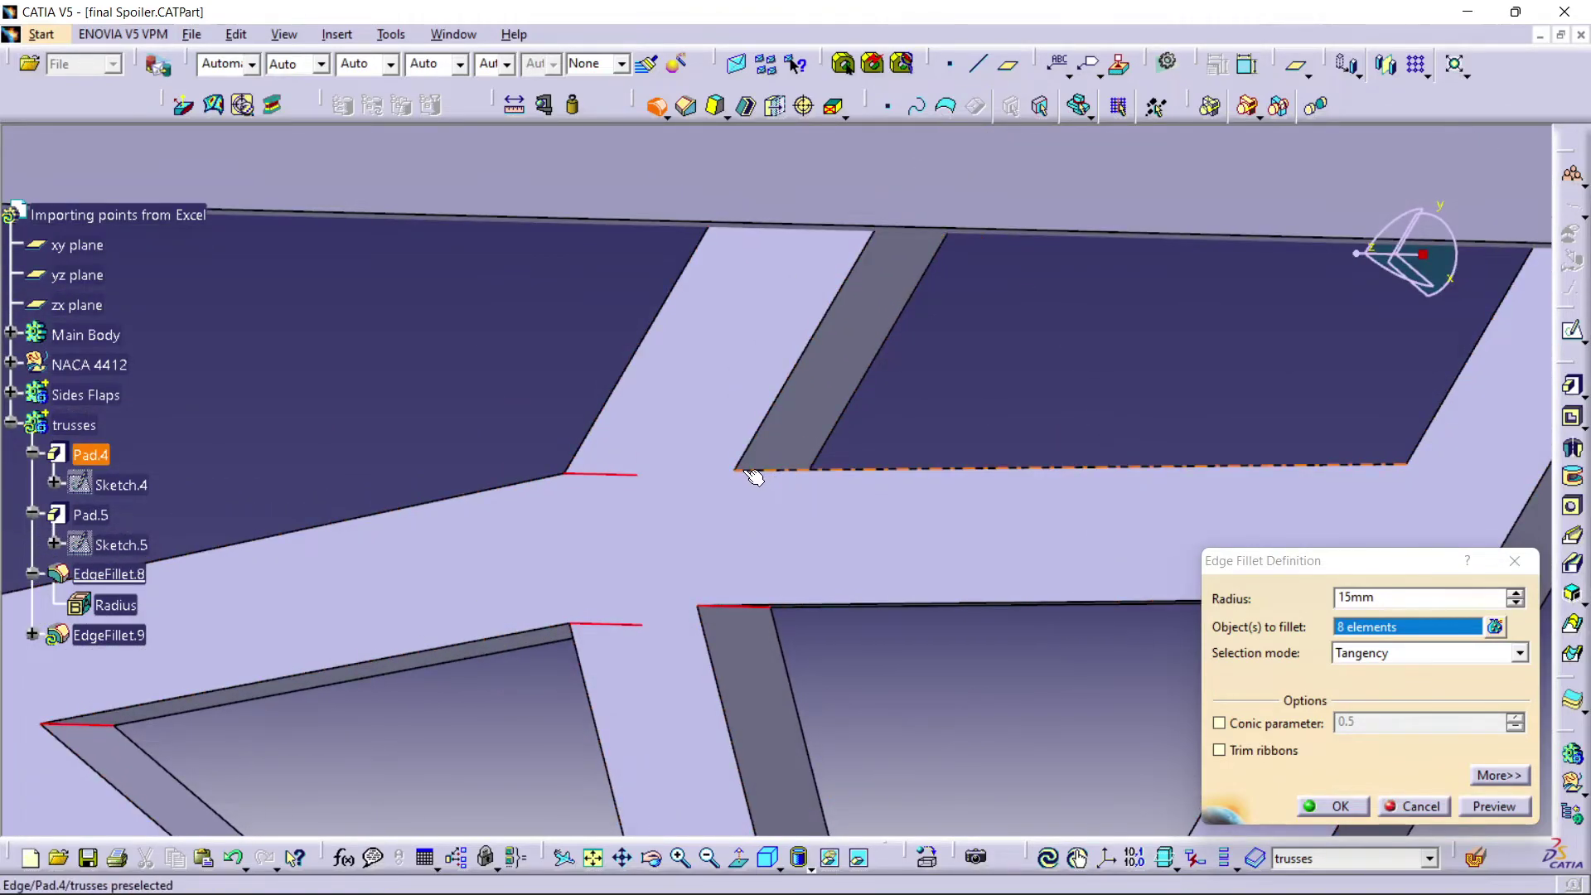
middle_click_drag(810, 464, 1108, 401)
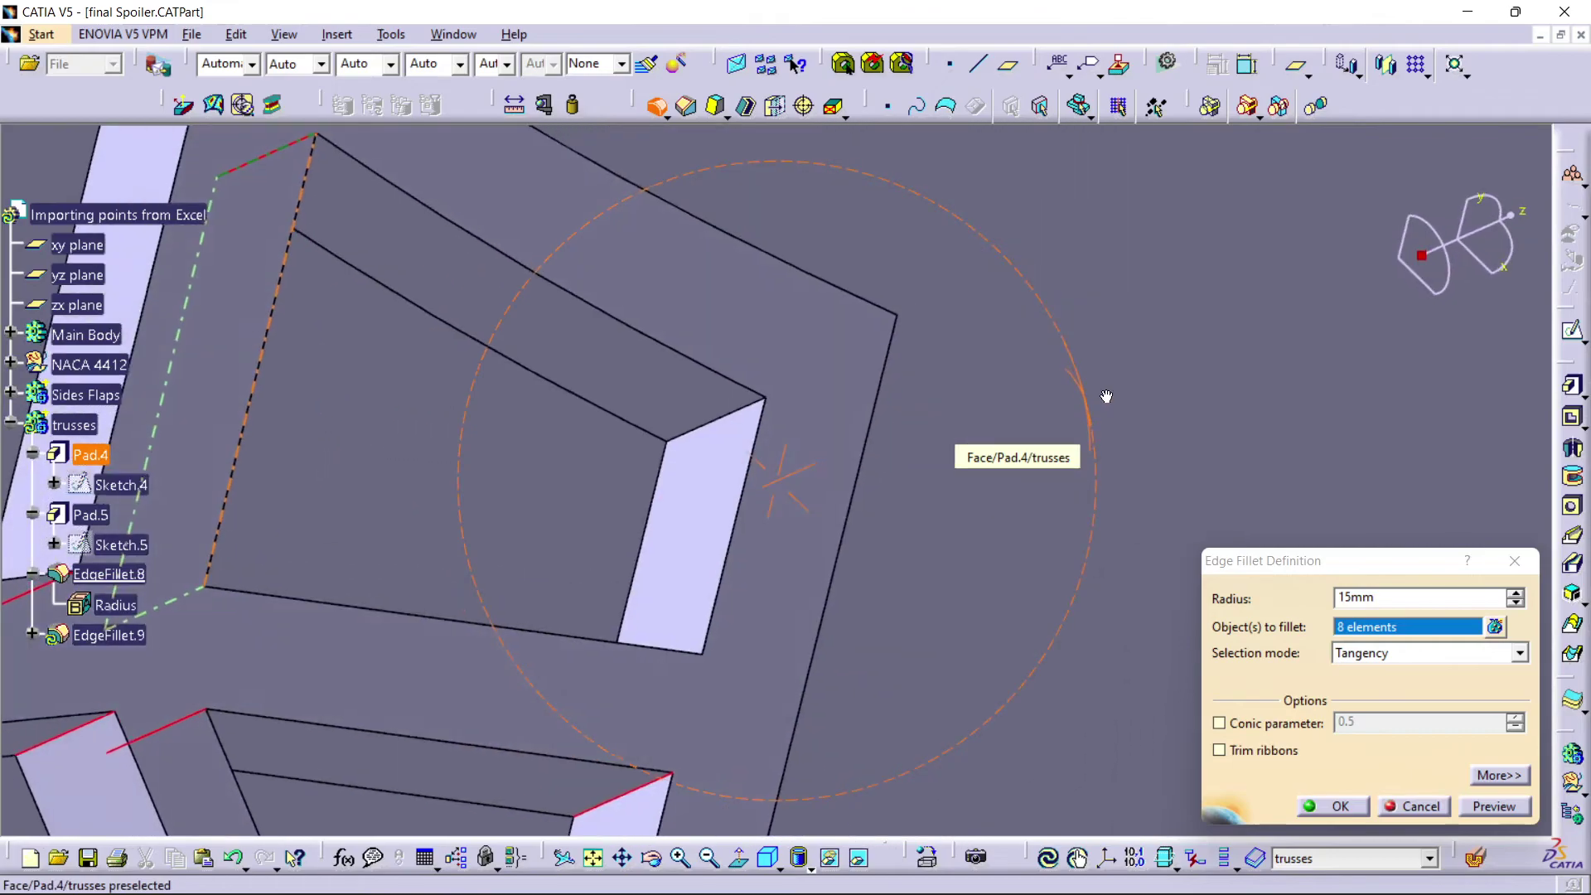
left_click(722, 423)
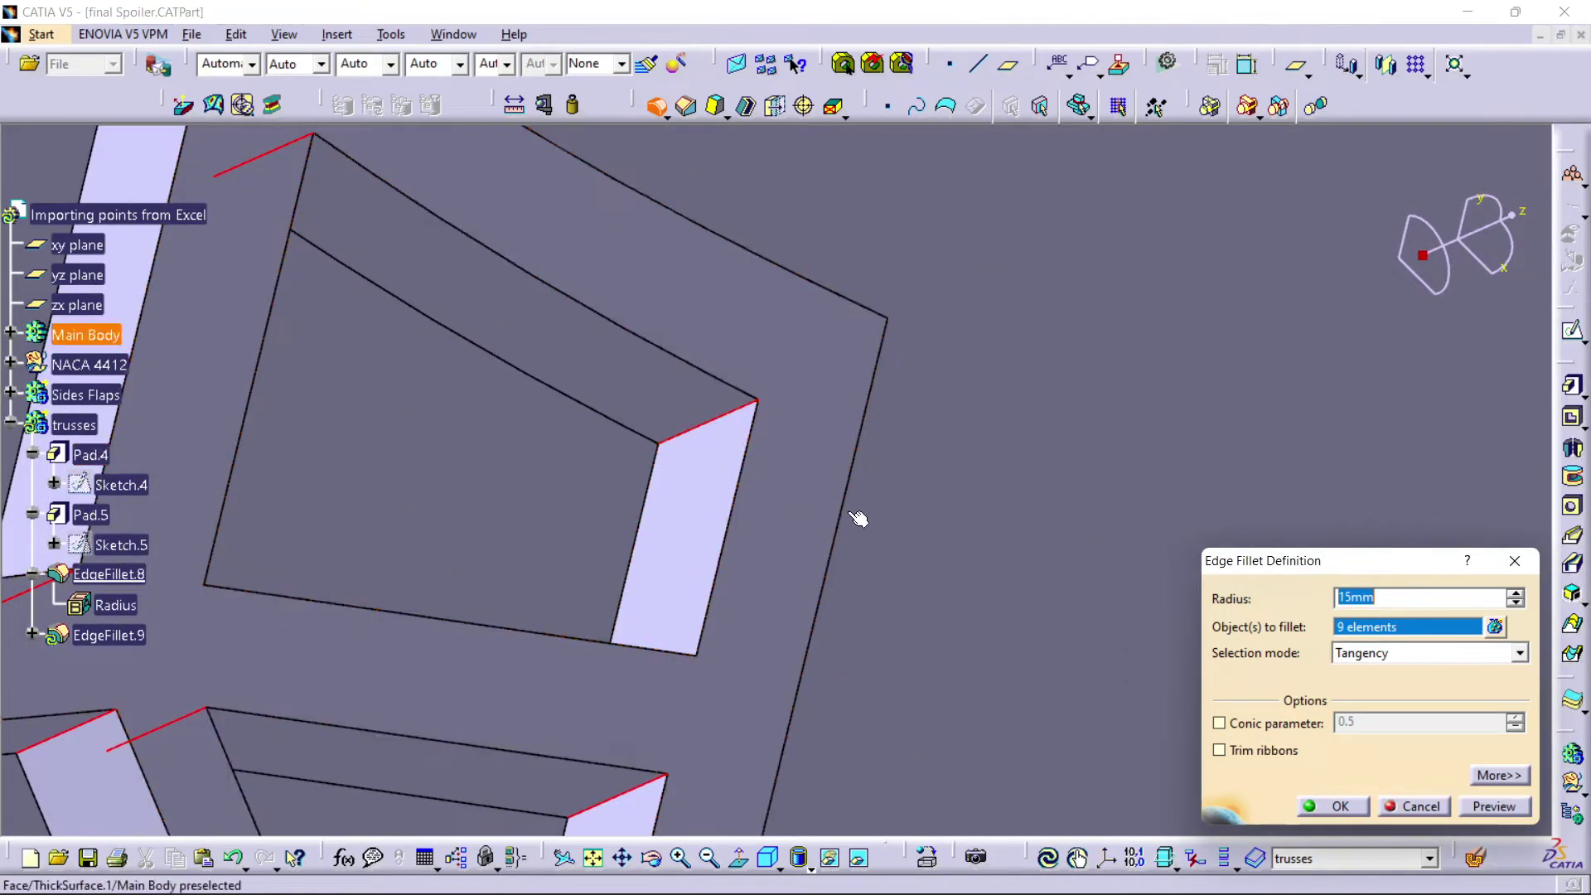
middle_click_drag(757, 363, 949, 389)
left_click(530, 553)
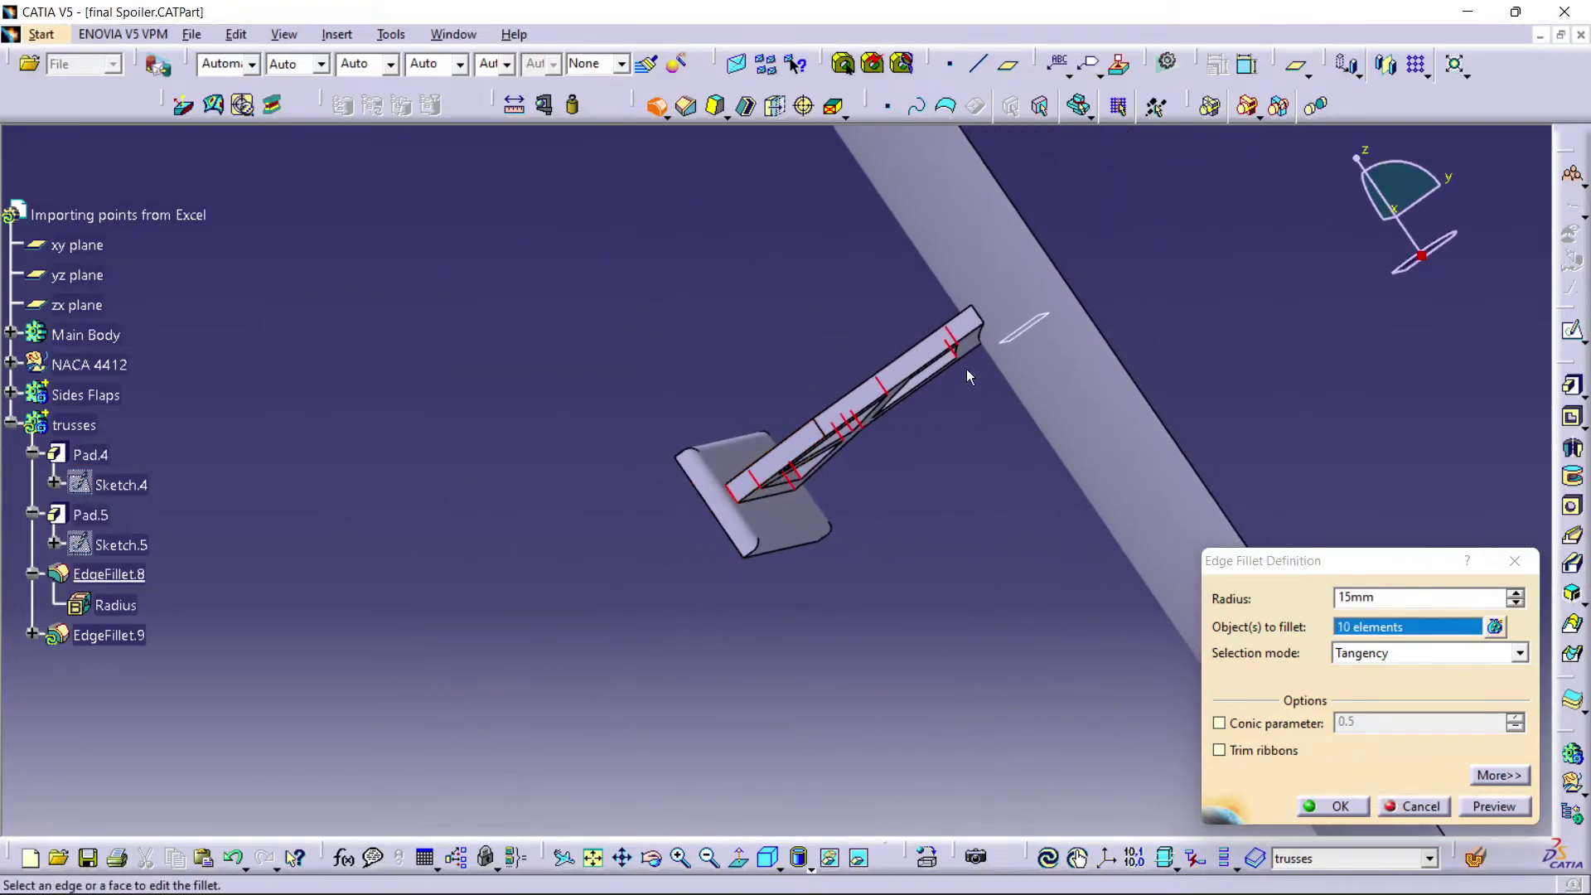
- Hide the wing and complete the 15 mm edge fillet with the truss's two remaining corner edges
right_click(1006, 232)
left_click(1048, 298)
middle_click_drag(1040, 298, 755, 404)
left_click(727, 489)
middle_click_drag(727, 468, 645, 313)
left_click(845, 295)
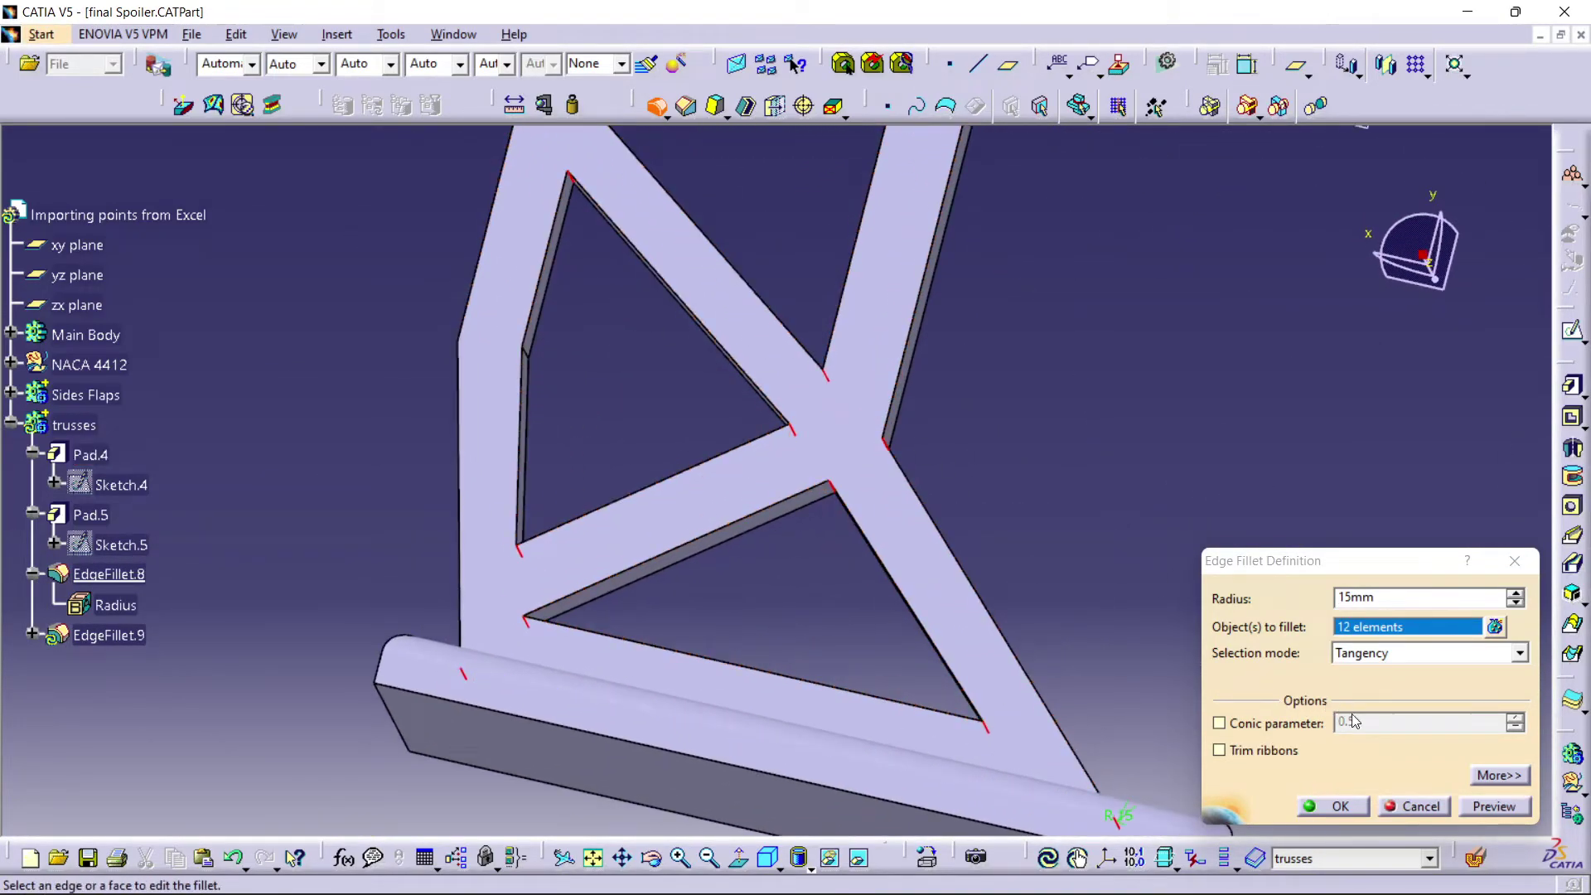
left_click(1477, 804)
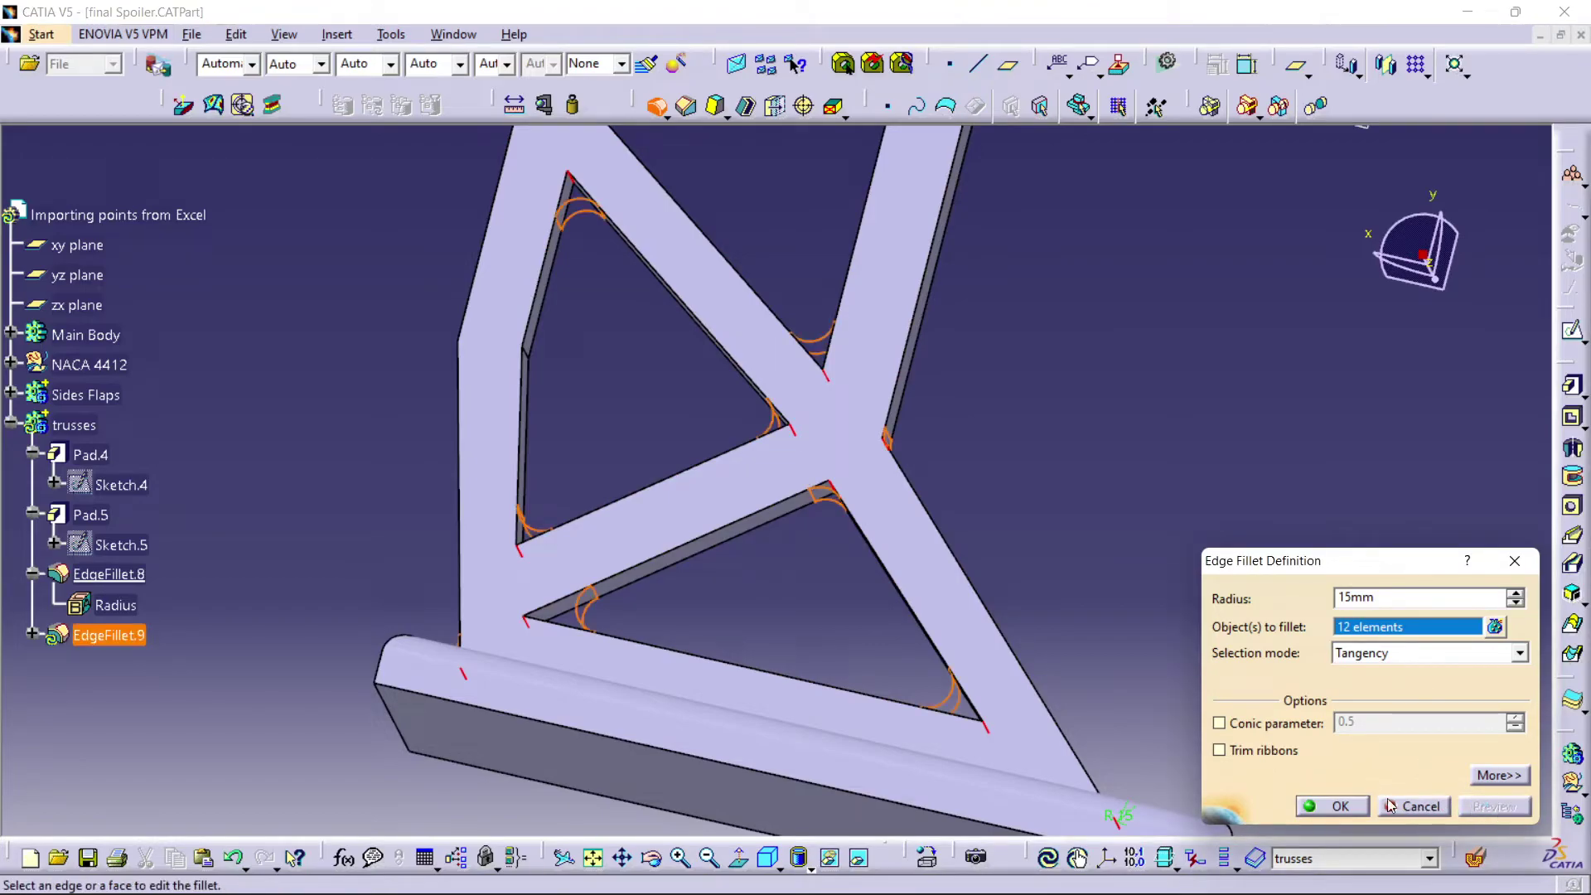
left_click(1338, 805)
middle_click_drag(1220, 452, 659, 462)
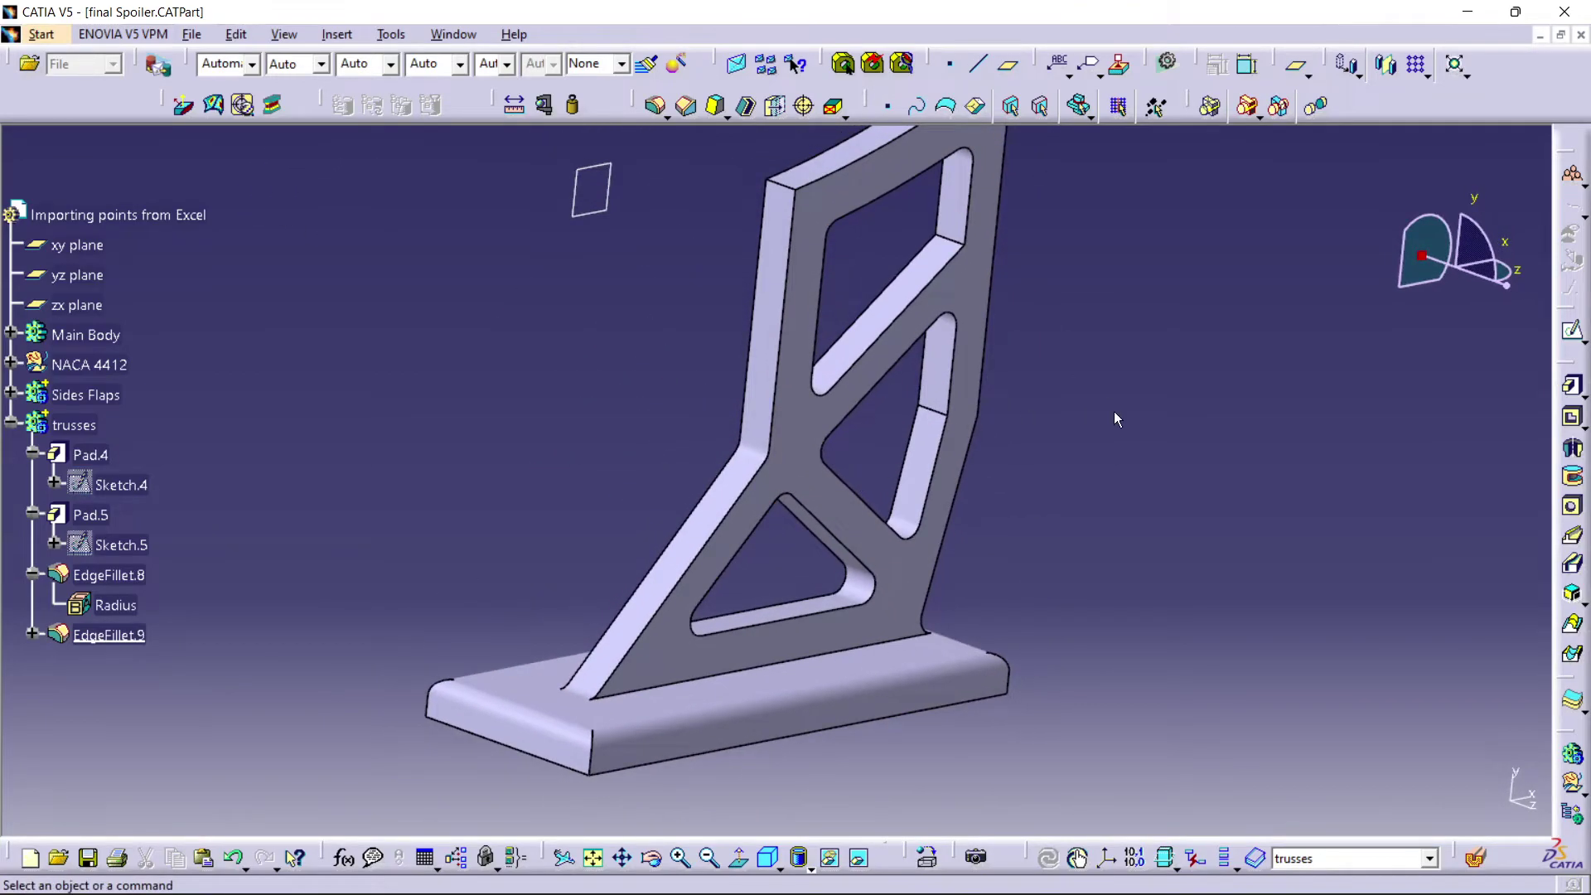
left_click(646, 112)
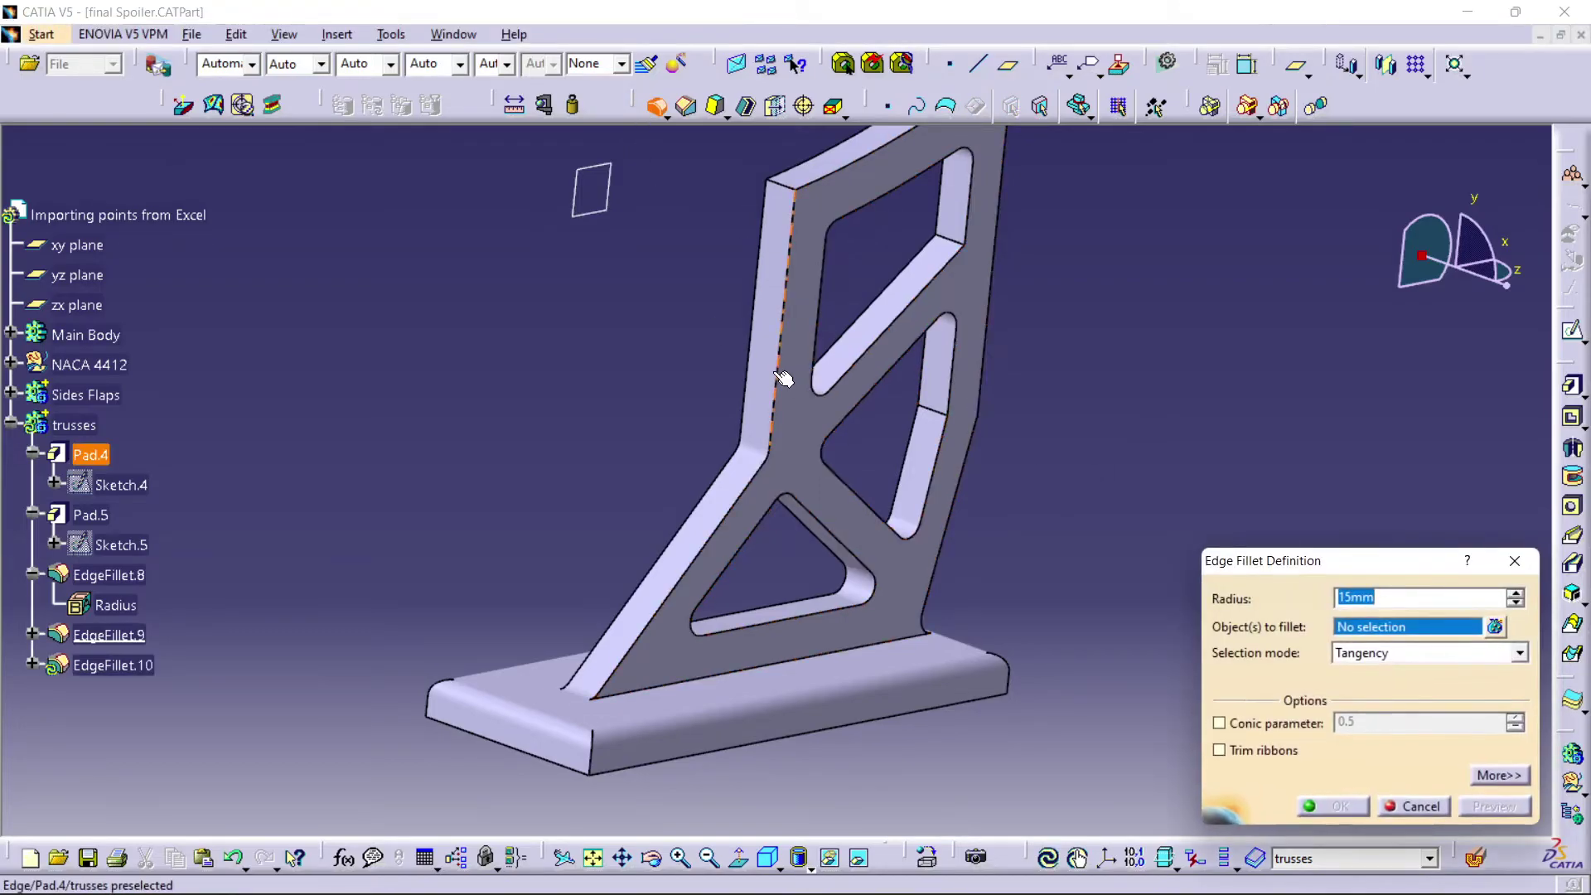
left_click(728, 498)
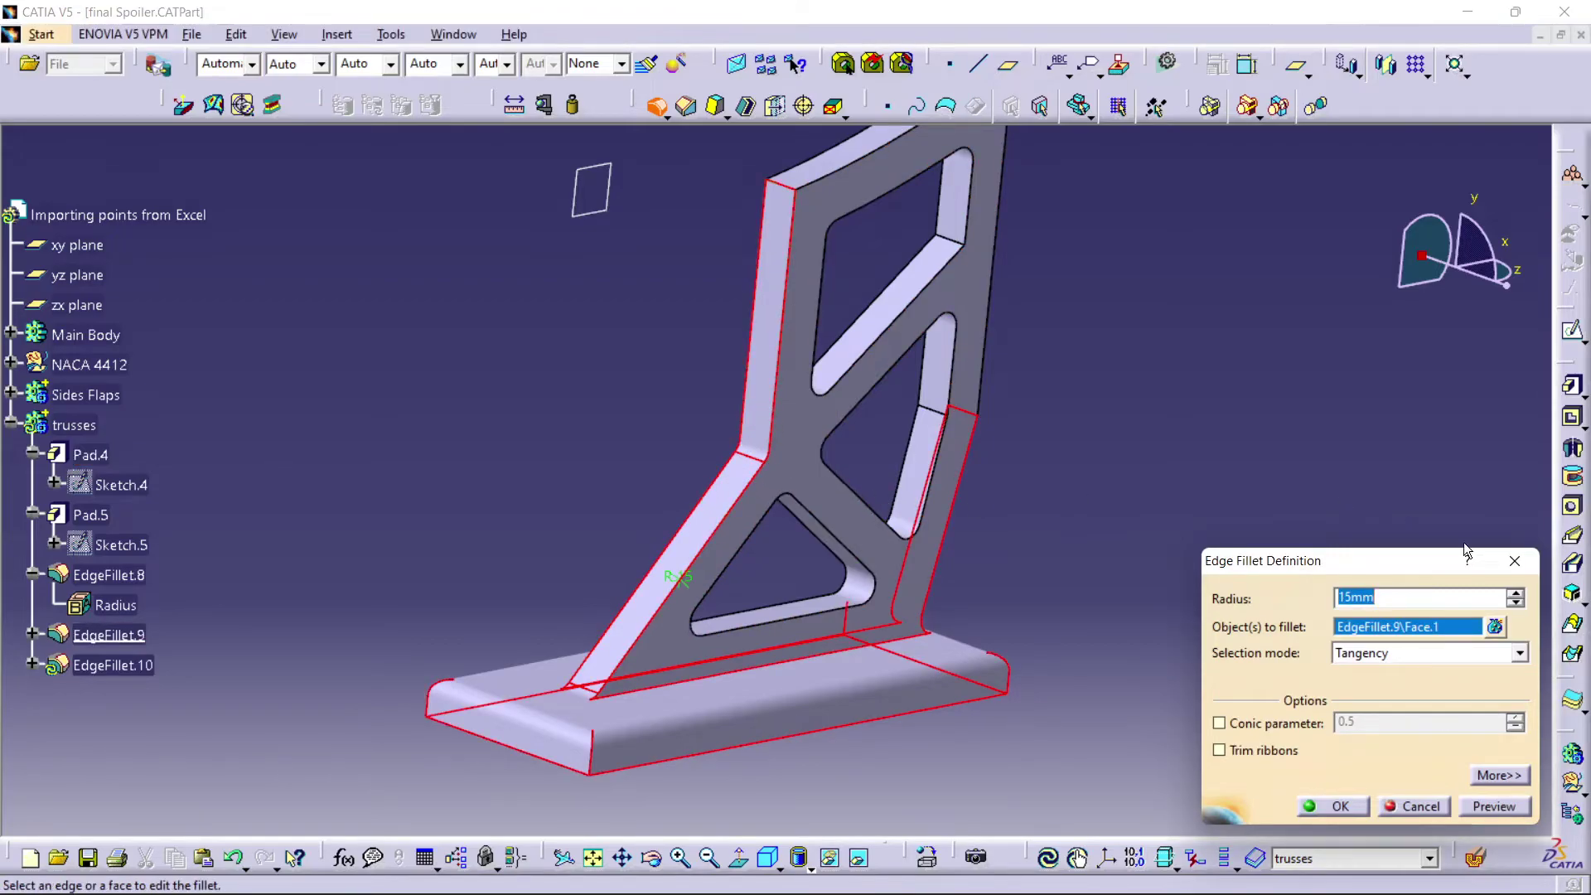
left_click(1514, 561)
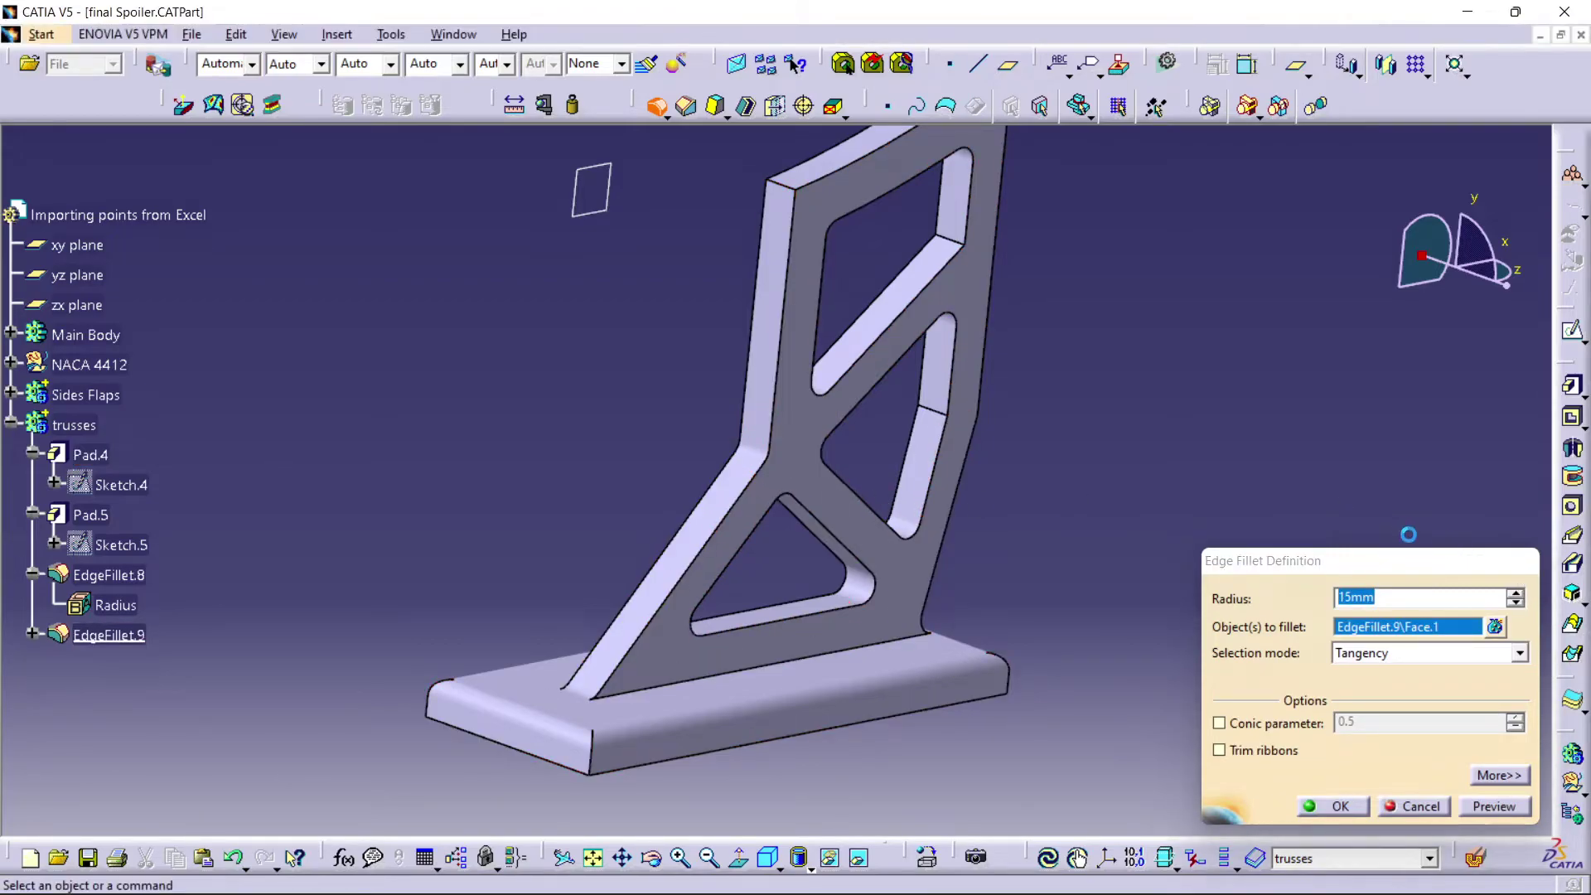
- Apply a 15 mm edge fillet to both long edges along the truss's front side
left_click(657, 108)
left_click(791, 283)
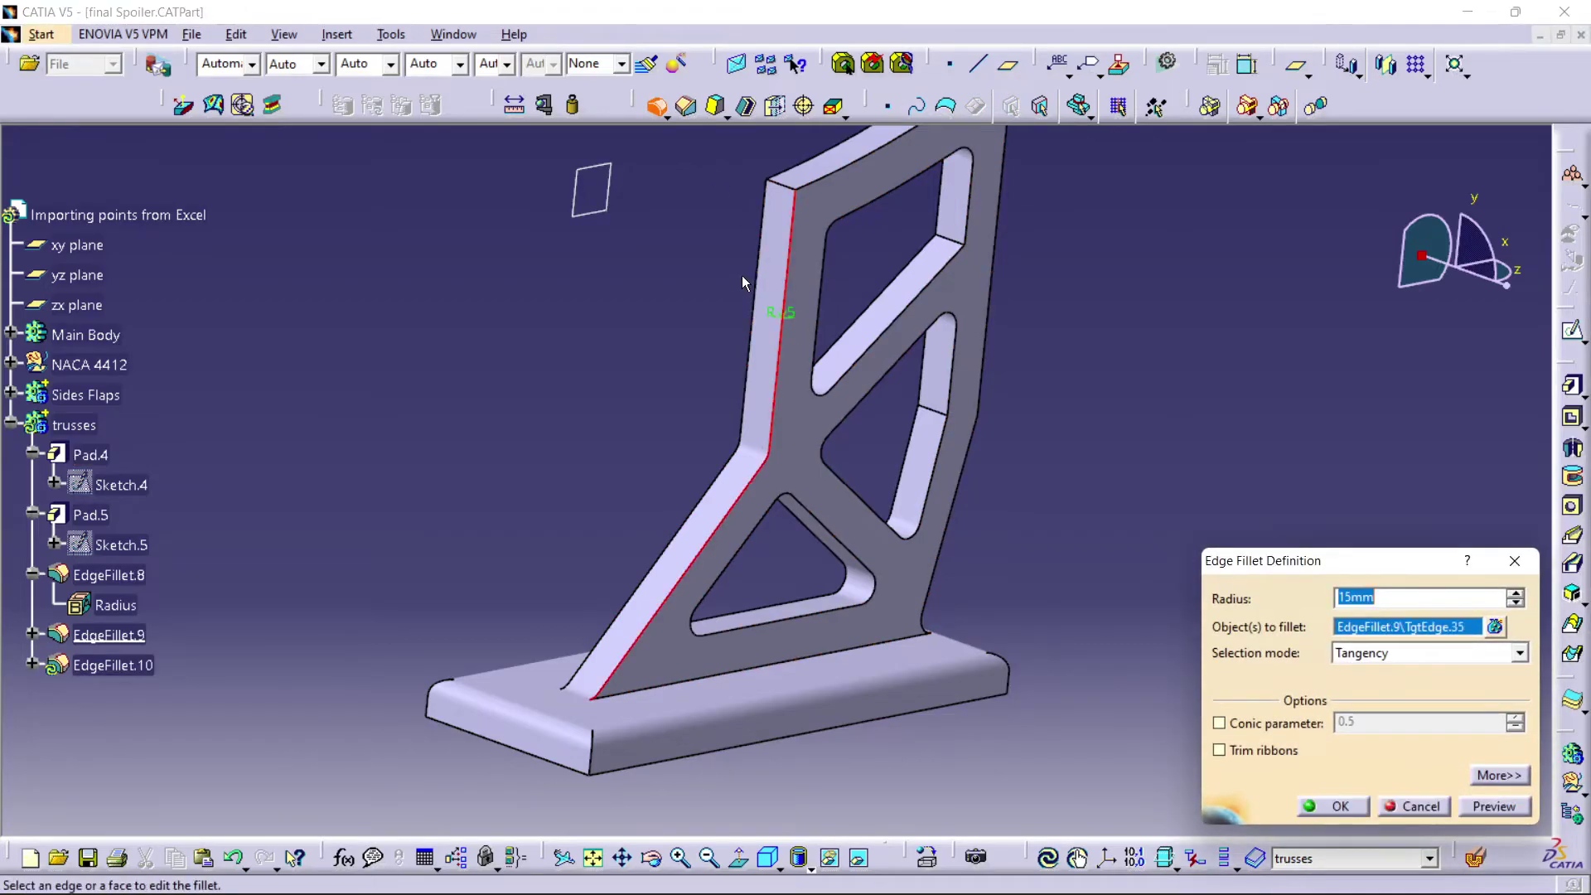
left_click(769, 267)
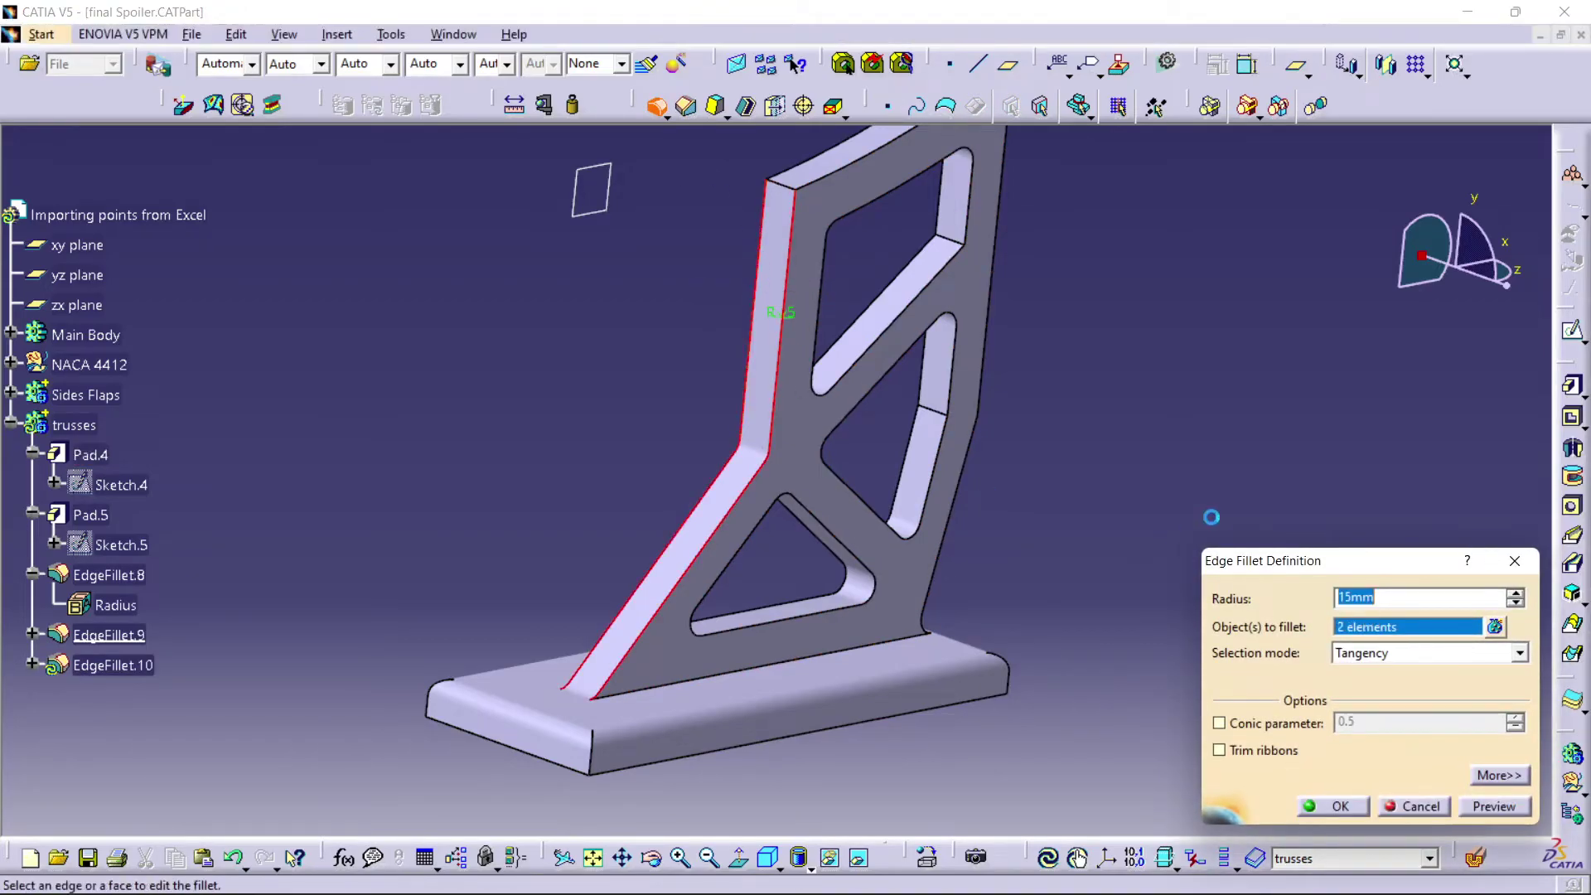
left_click(1495, 806)
left_click(1312, 805)
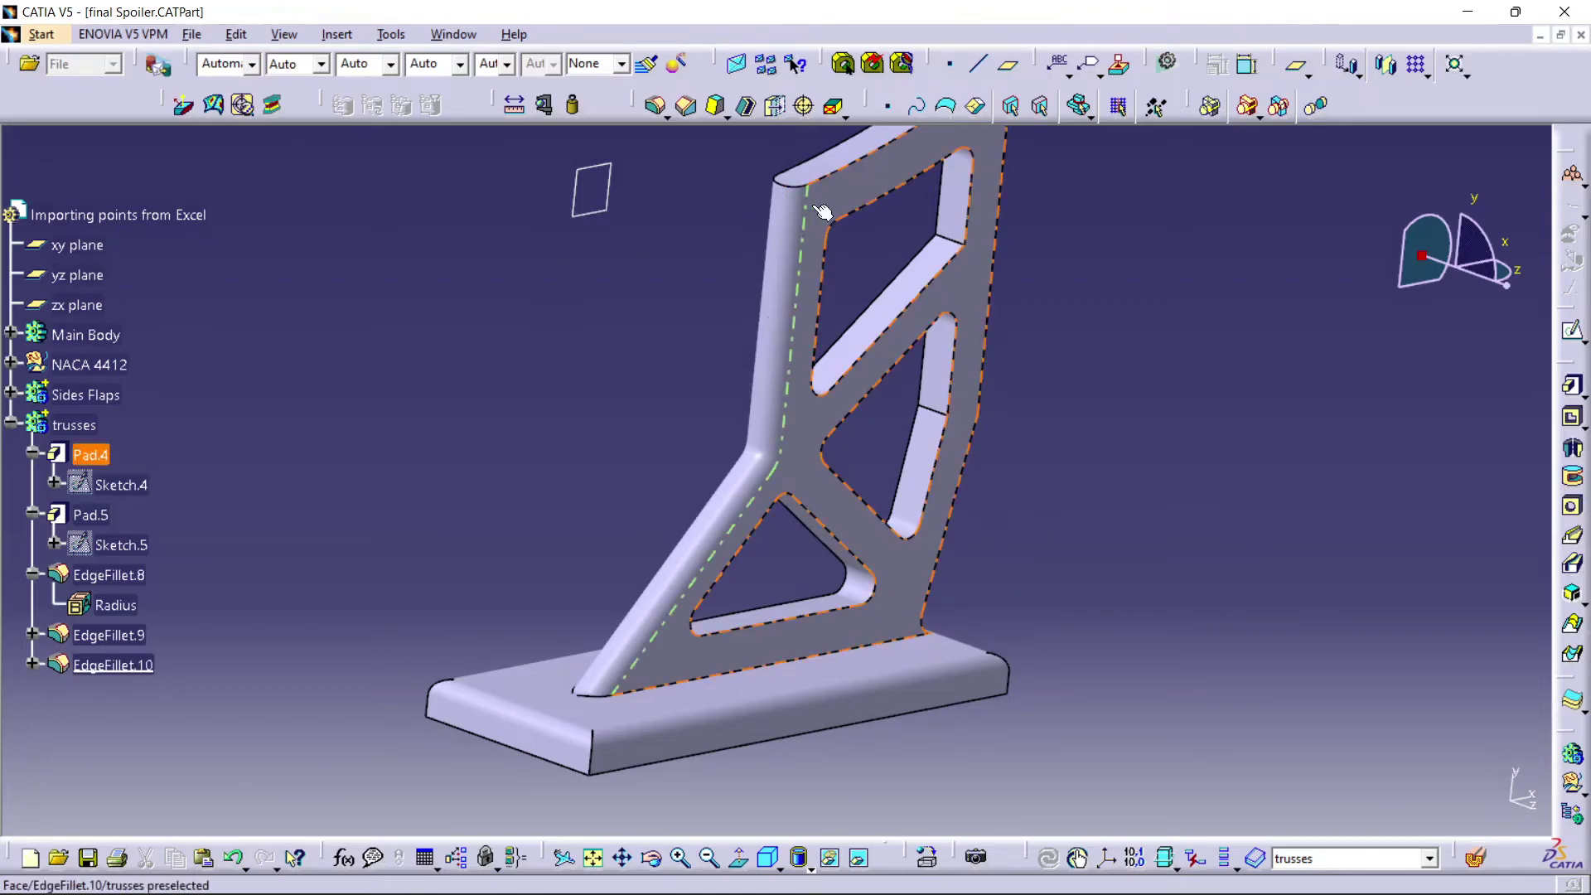
- Apply a 15 mm edge fillet to the four long edges along the truss's rear side
middle_click_drag(1005, 297, 833, 223)
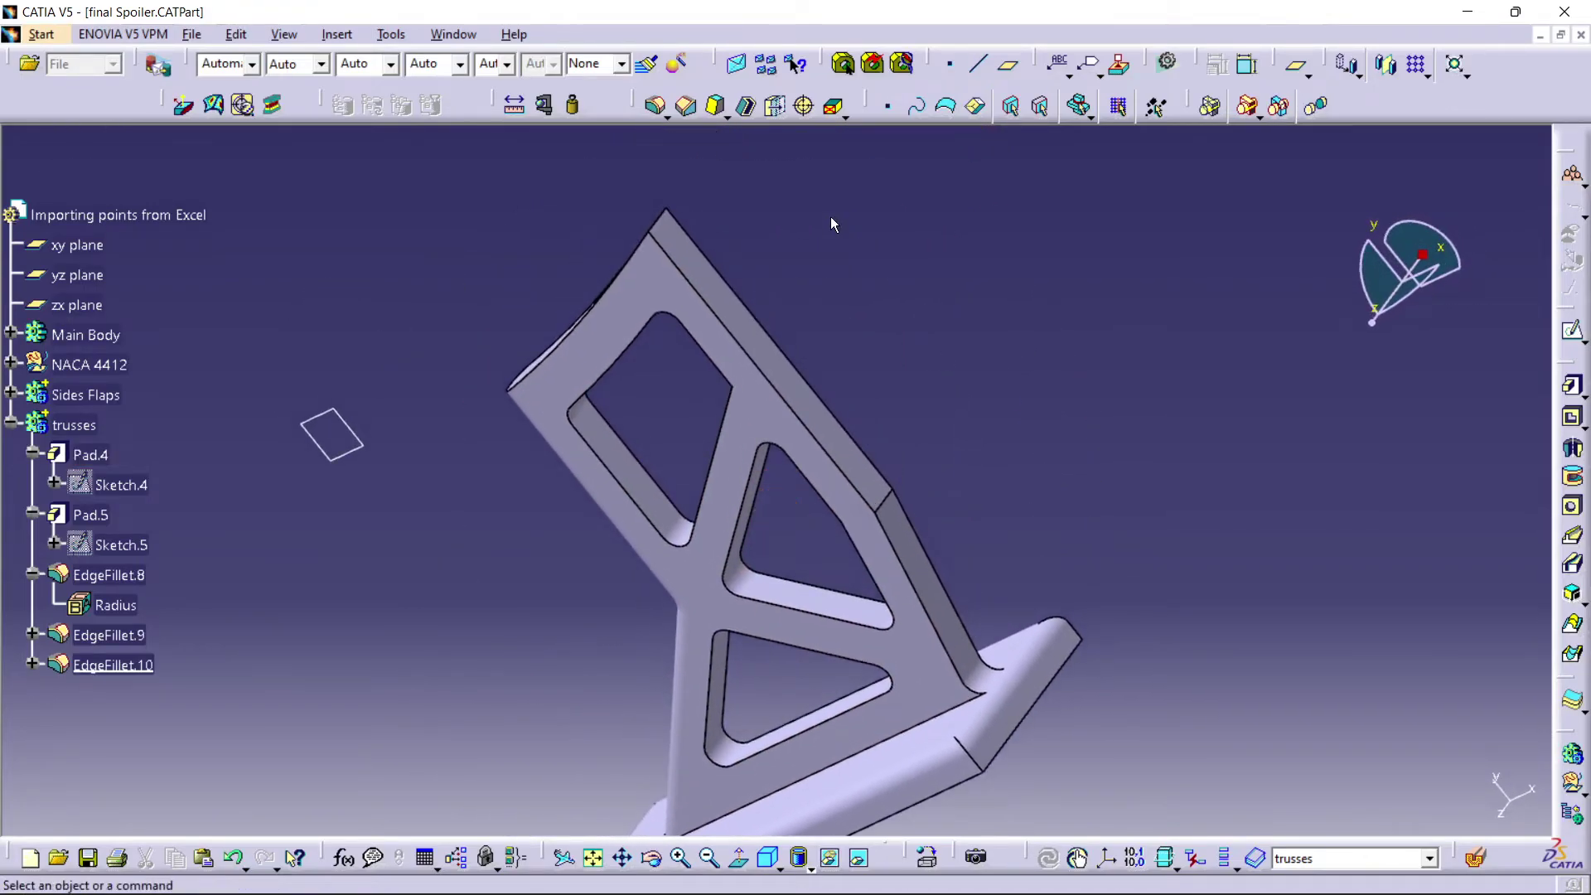
left_click(655, 108)
left_click(791, 366)
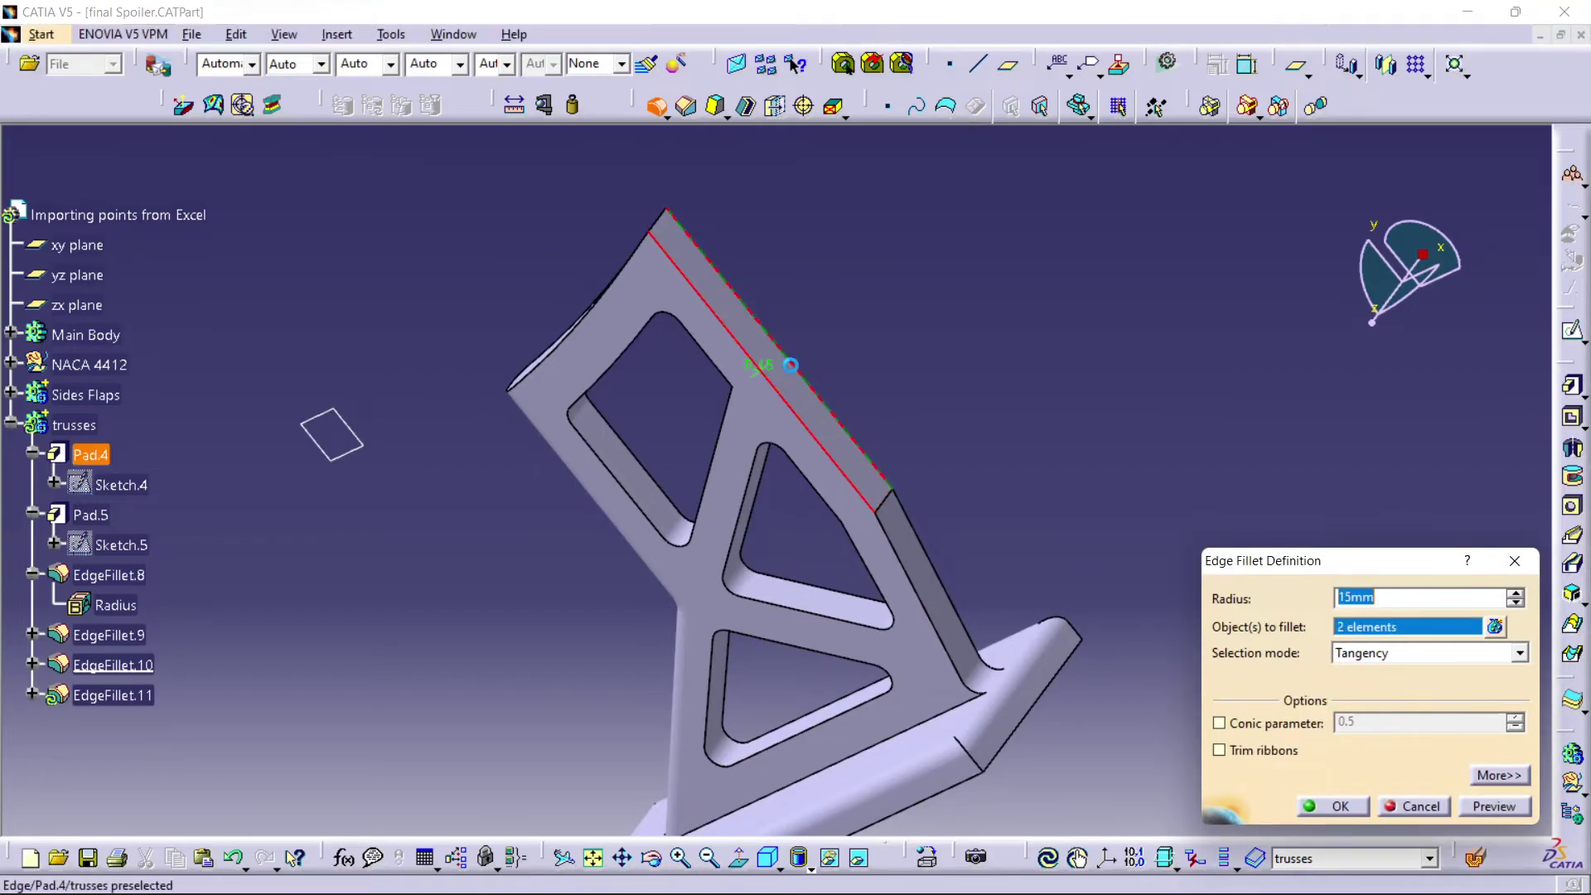
left_click(934, 559)
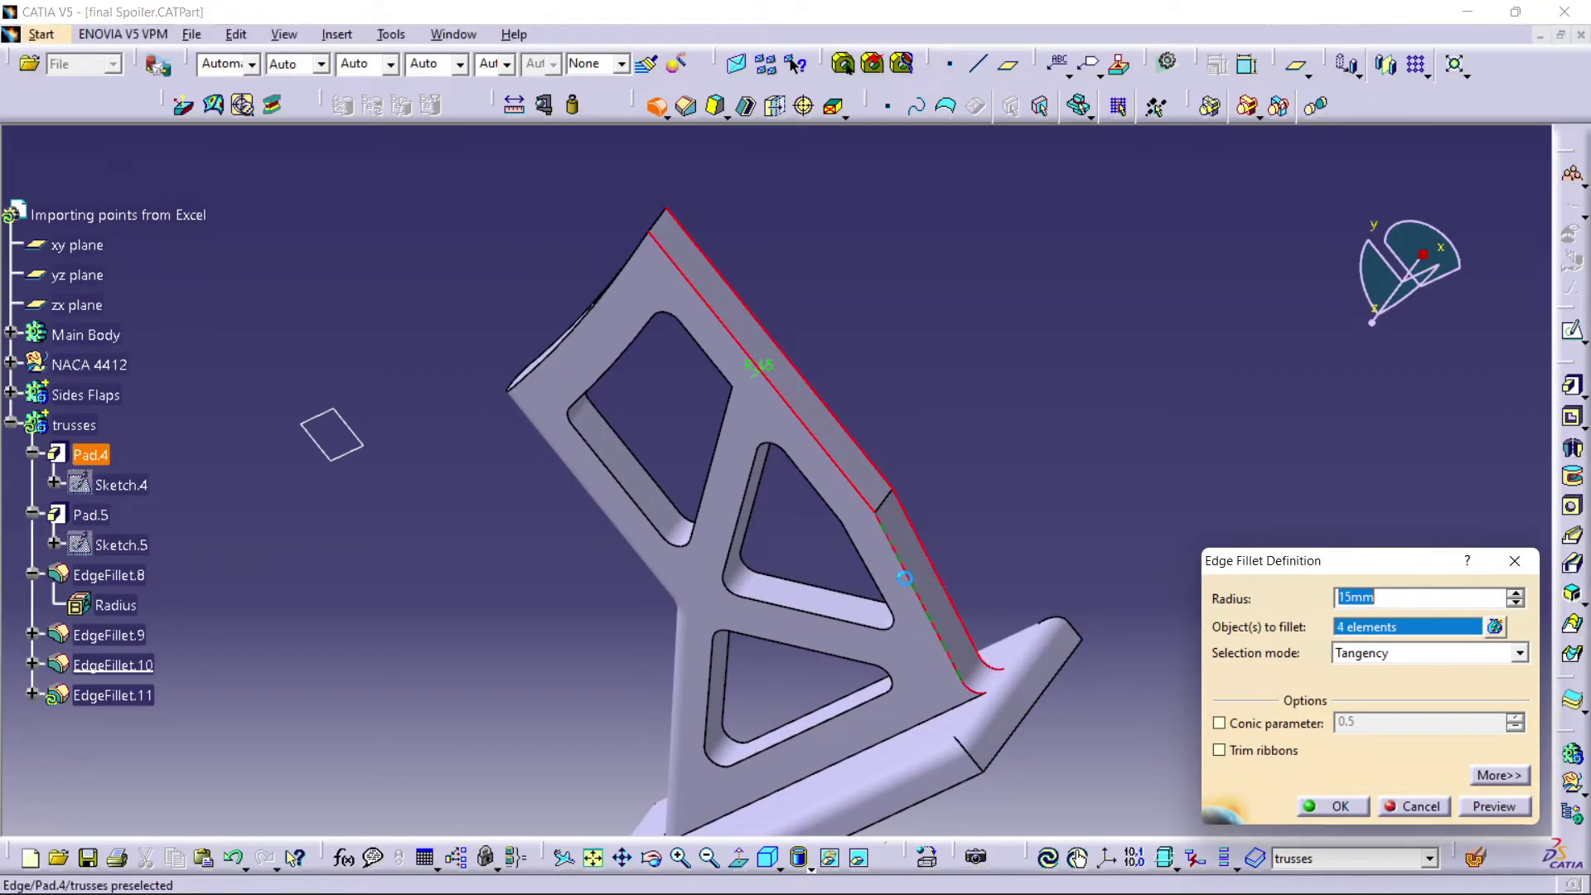
left_click(1473, 803)
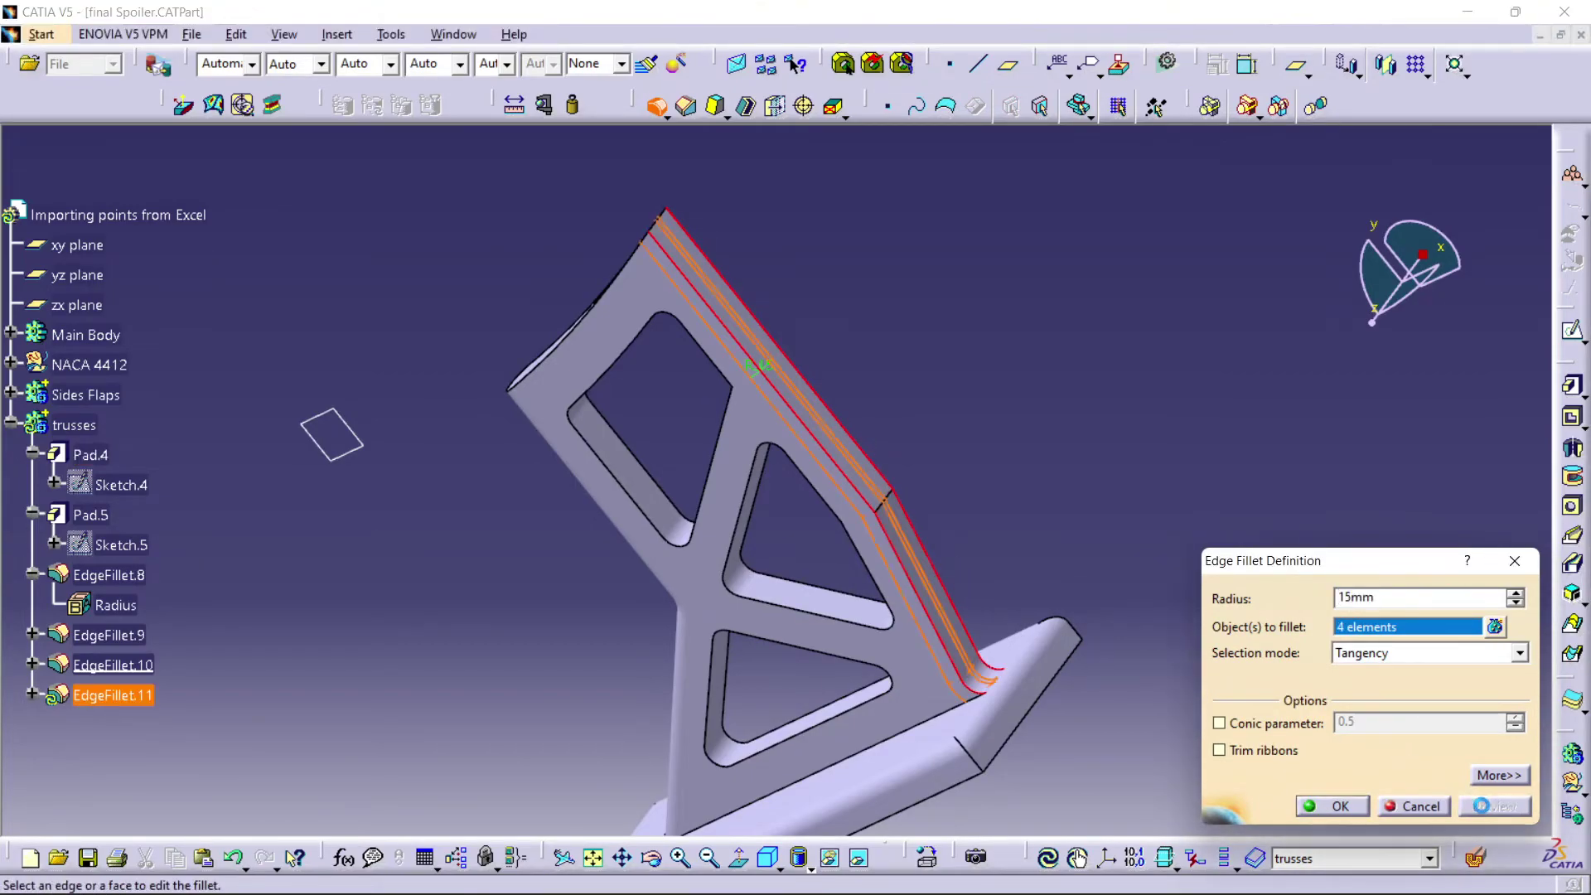
left_click(1366, 807)
- Bring the hidden wing back into the visible space
middle_click_drag(895, 499, 837, 704)
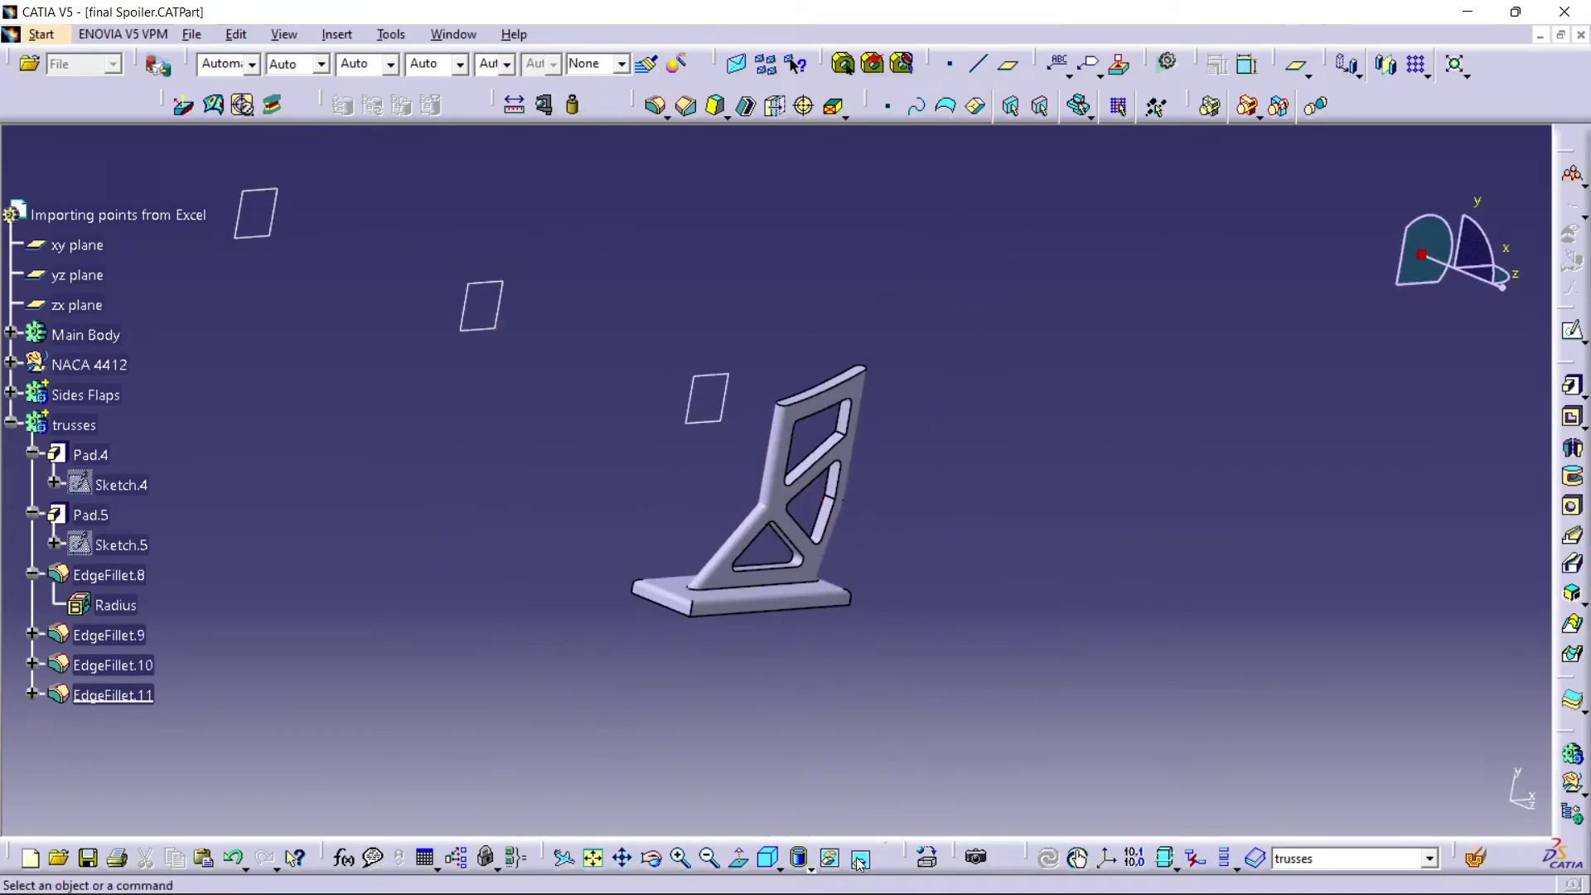
left_click(859, 859)
right_click(914, 289)
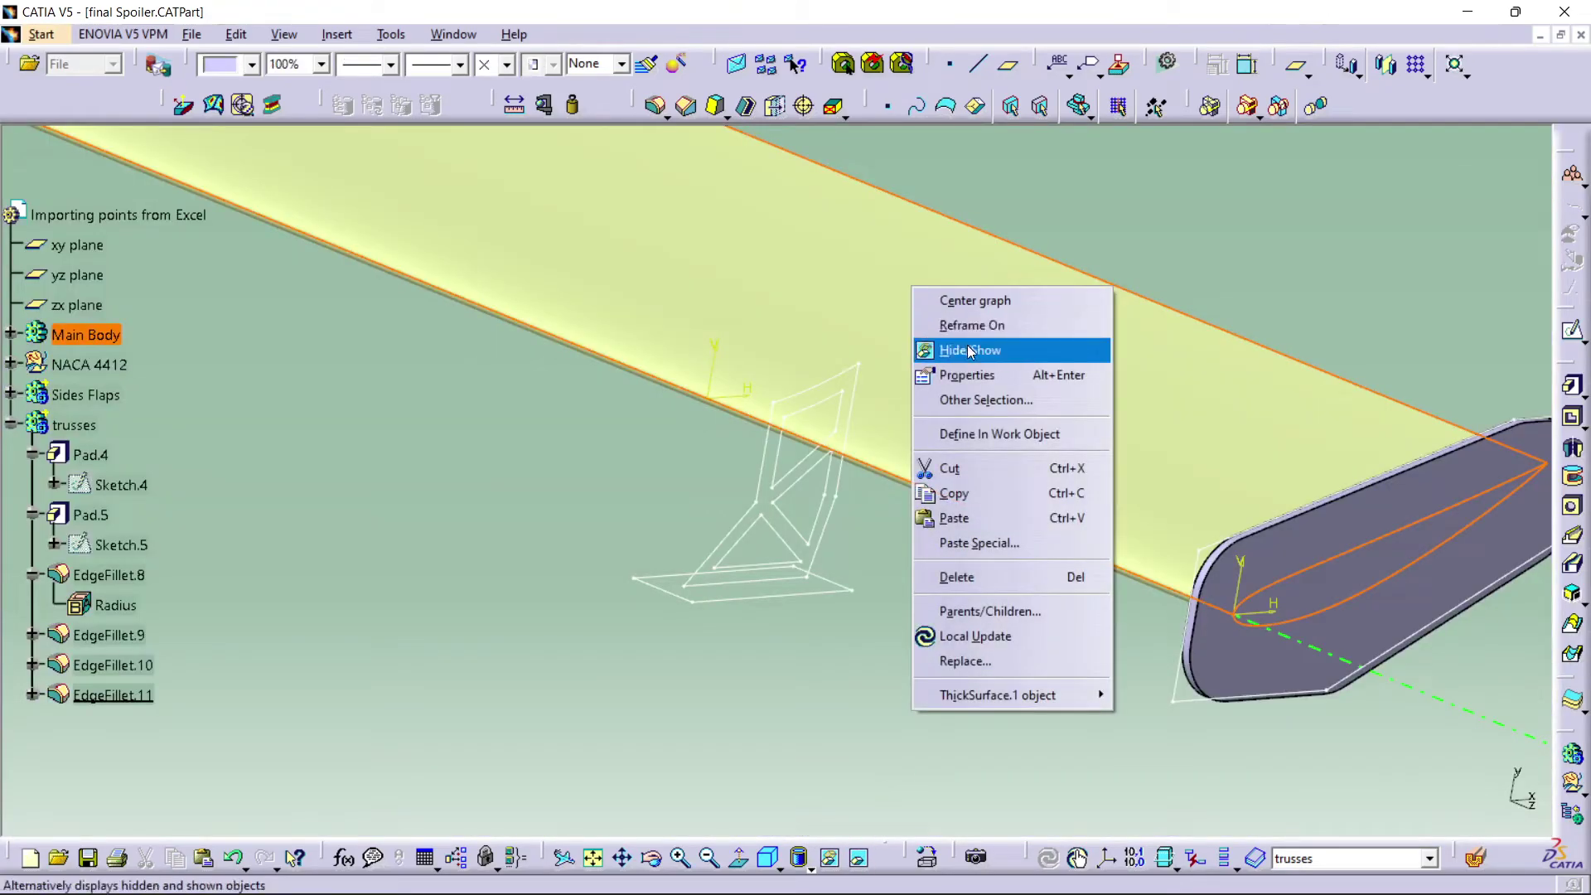
left_click(971, 352)
left_click(859, 859)
middle_click_drag(857, 550, 763, 599)
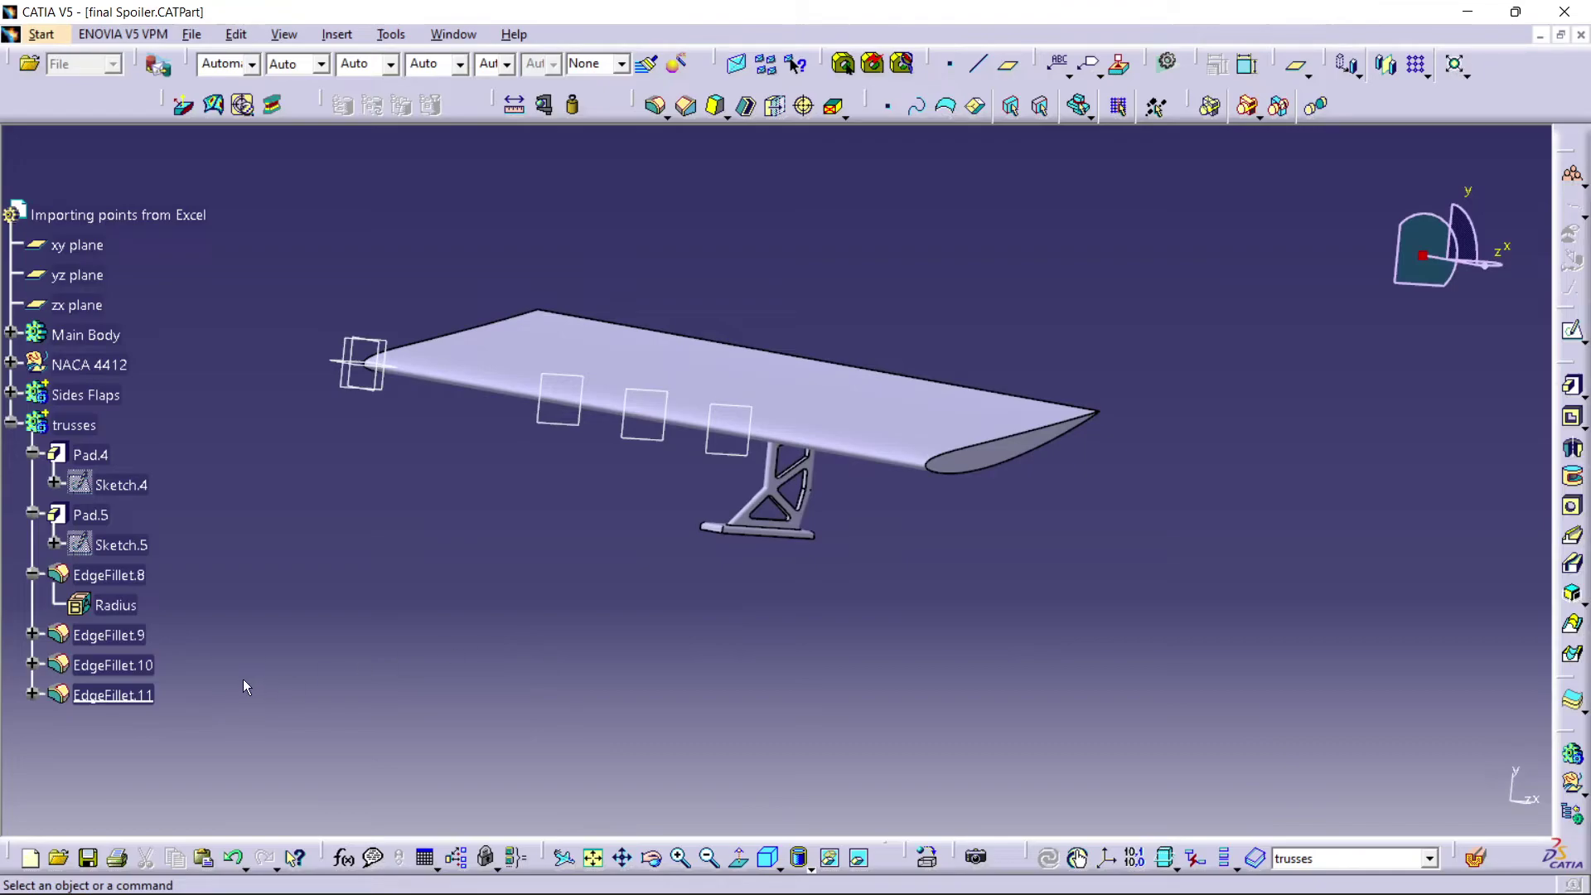
- Show the side flaps again by unhiding Pad.2 in the Sides Flaps body
left_click(149, 572)
left_click(70, 394)
right_click(70, 394)
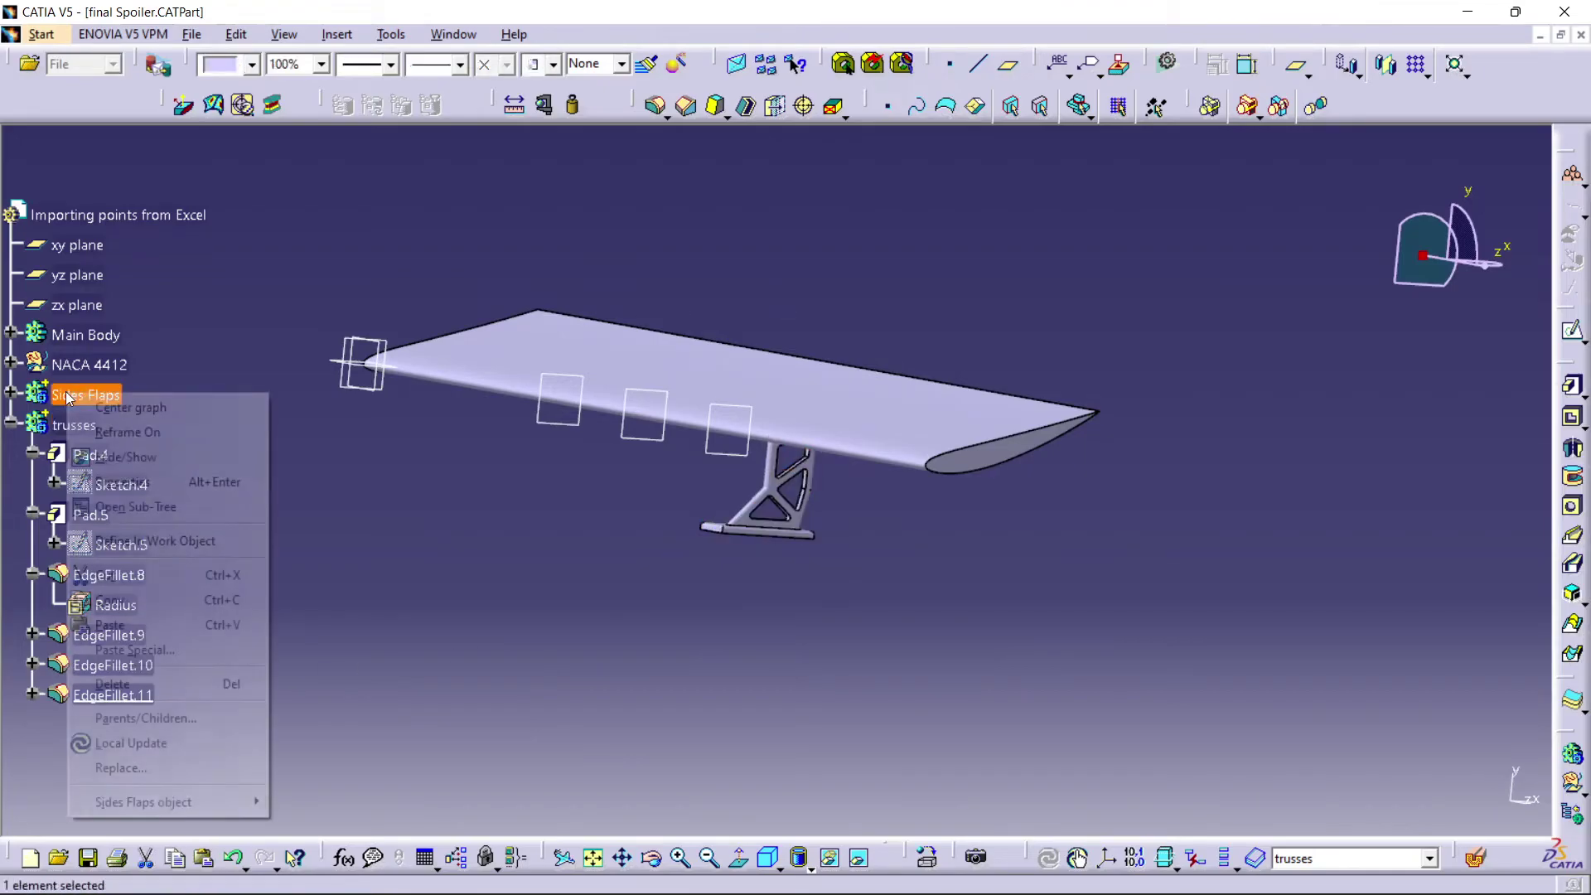
left_click(116, 457)
left_click(79, 429)
right_click(80, 428)
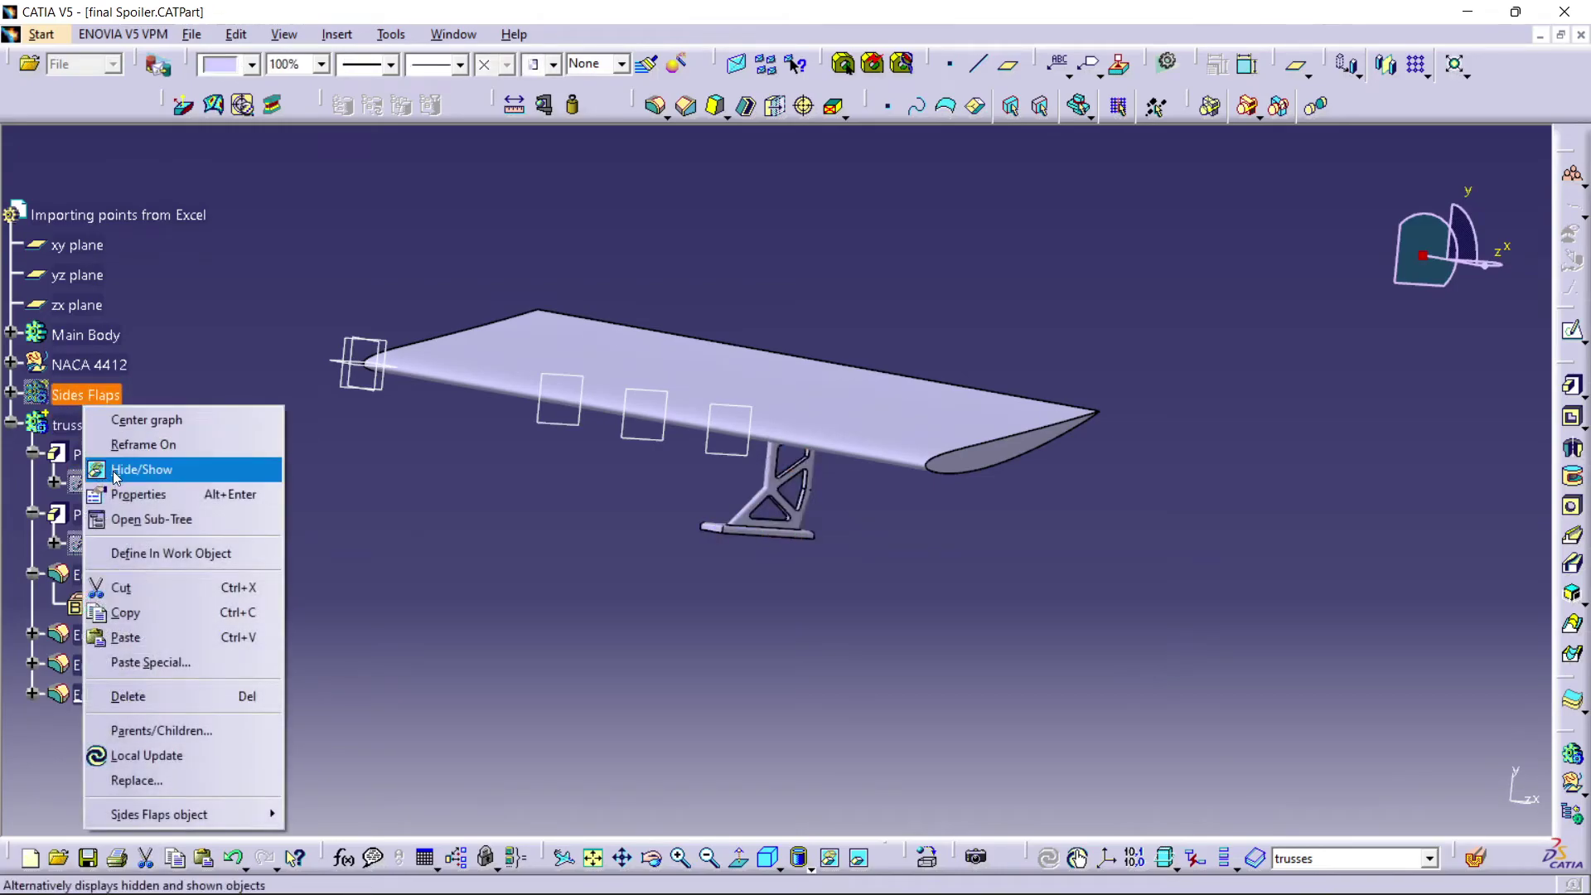
left_click(112, 466)
left_click(11, 393)
right_click(105, 433)
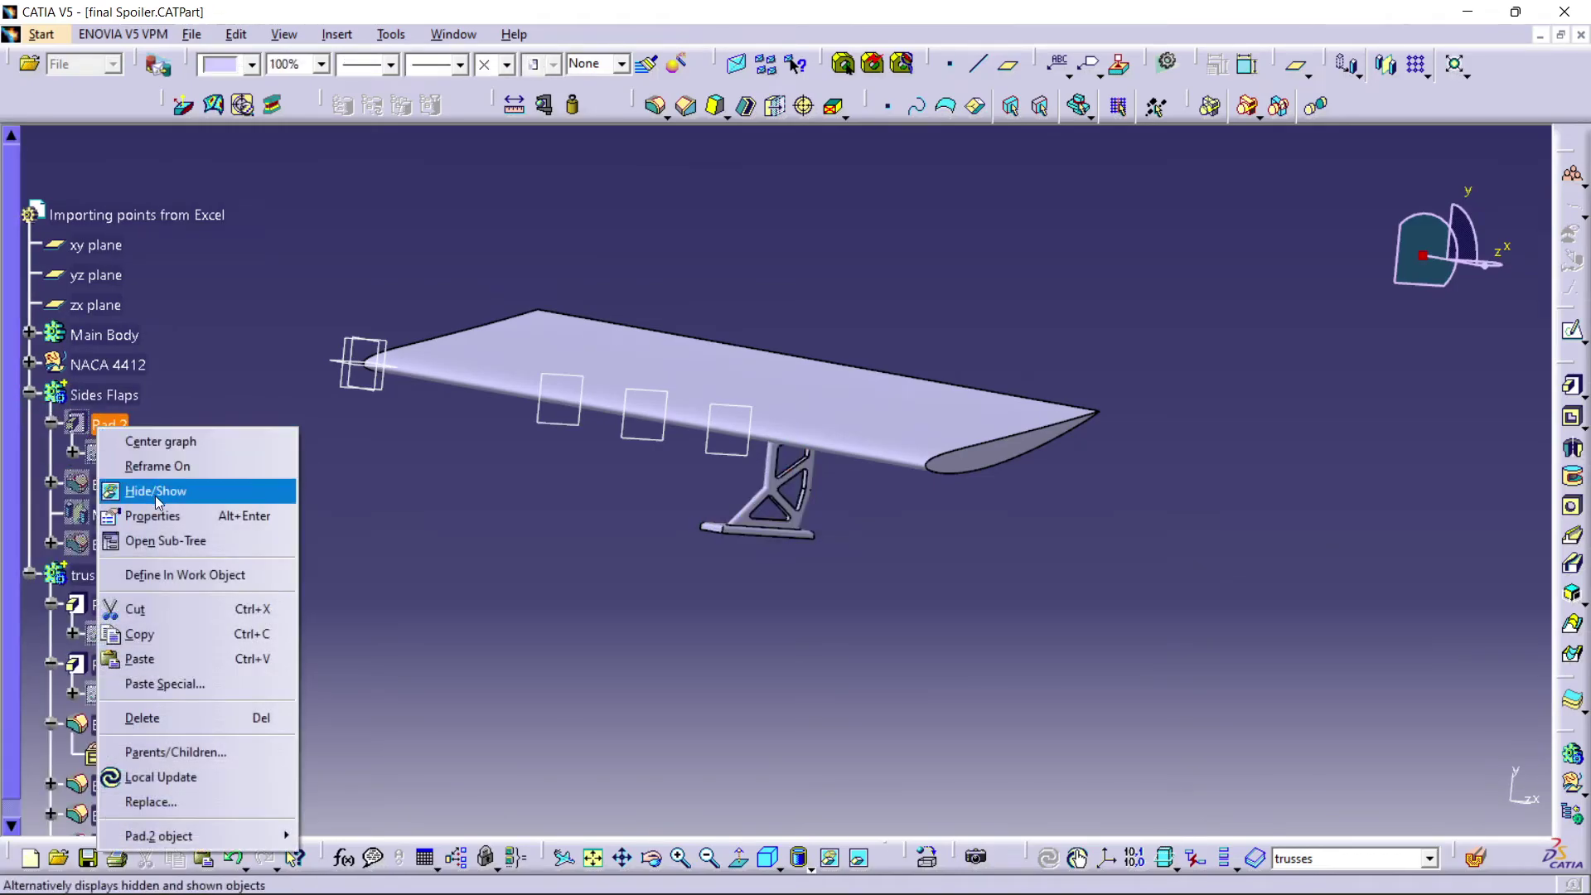
left_click(159, 480)
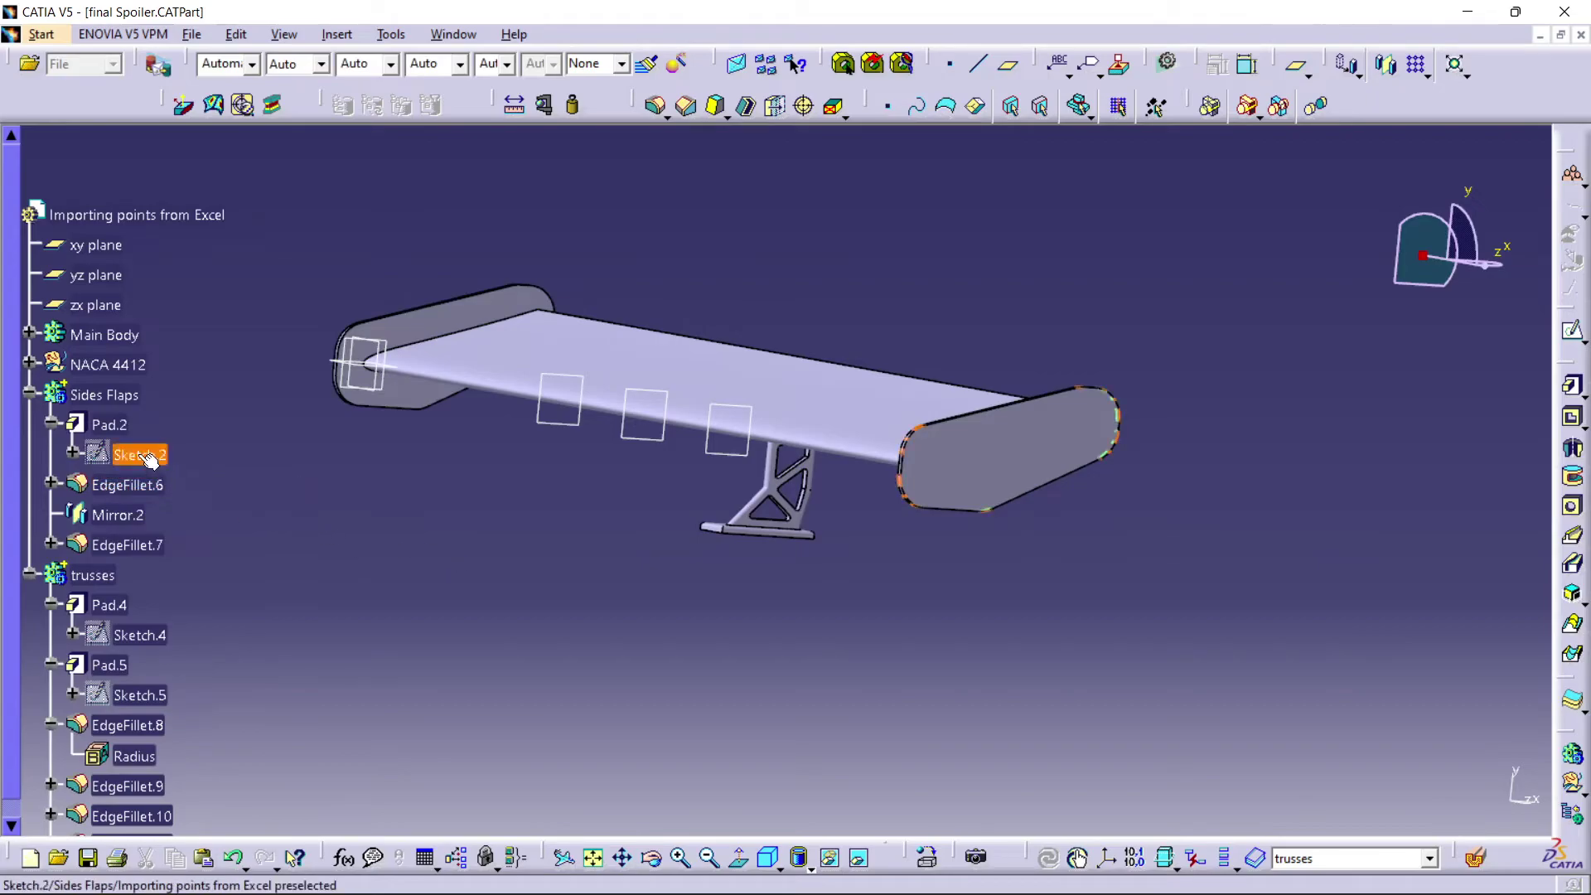
left_click(33, 393)
middle_click_drag(584, 630, 551, 428)
middle_click_drag(693, 479, 545, 484)
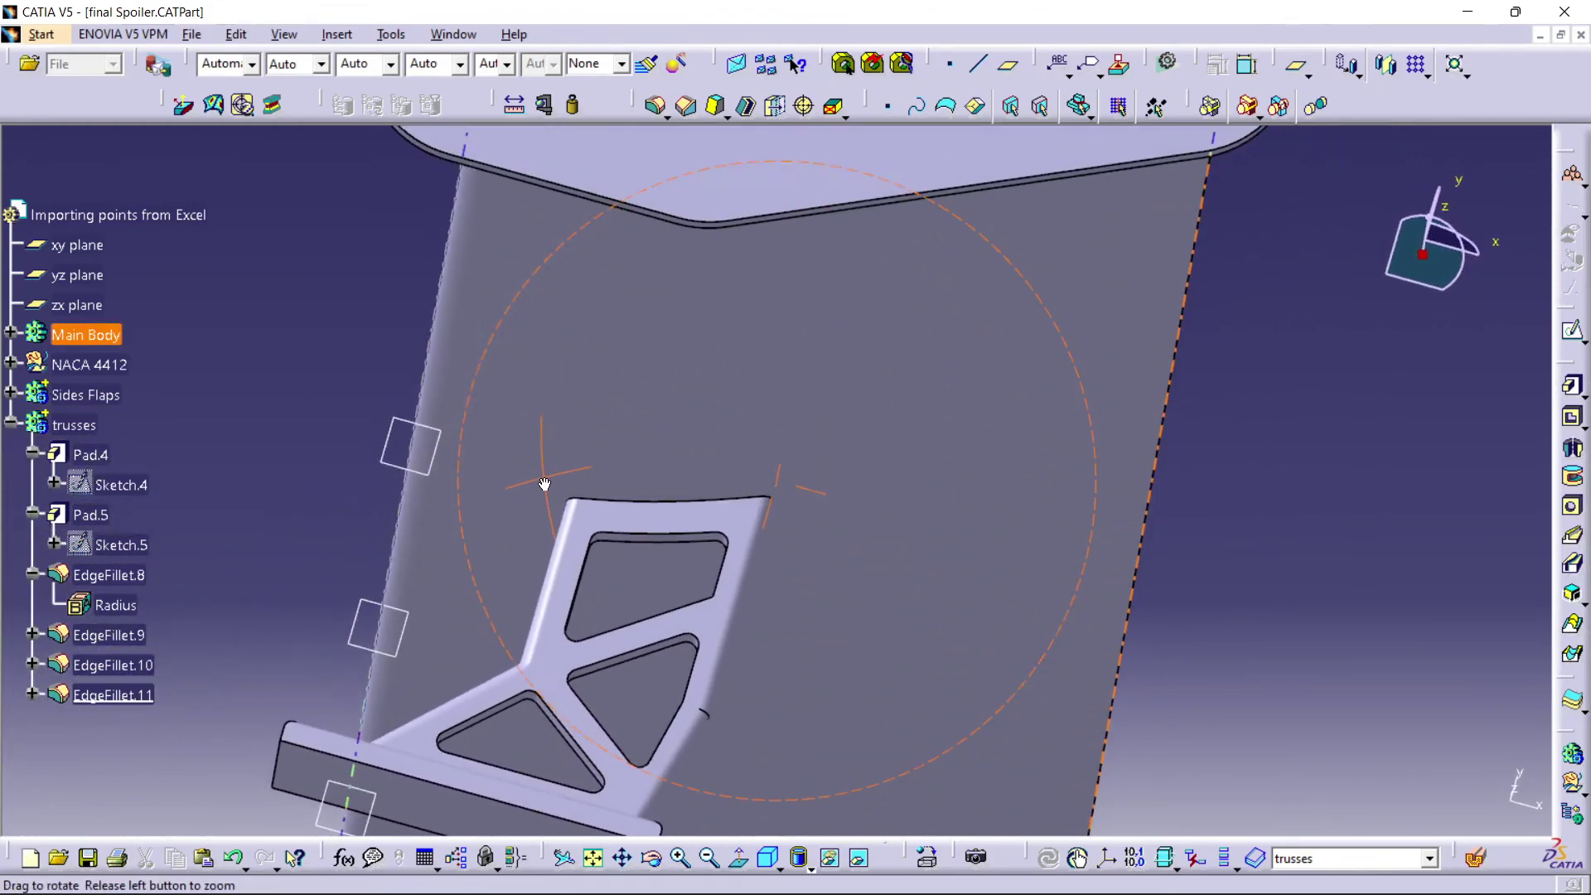
middle_click_drag(916, 461, 723, 531)
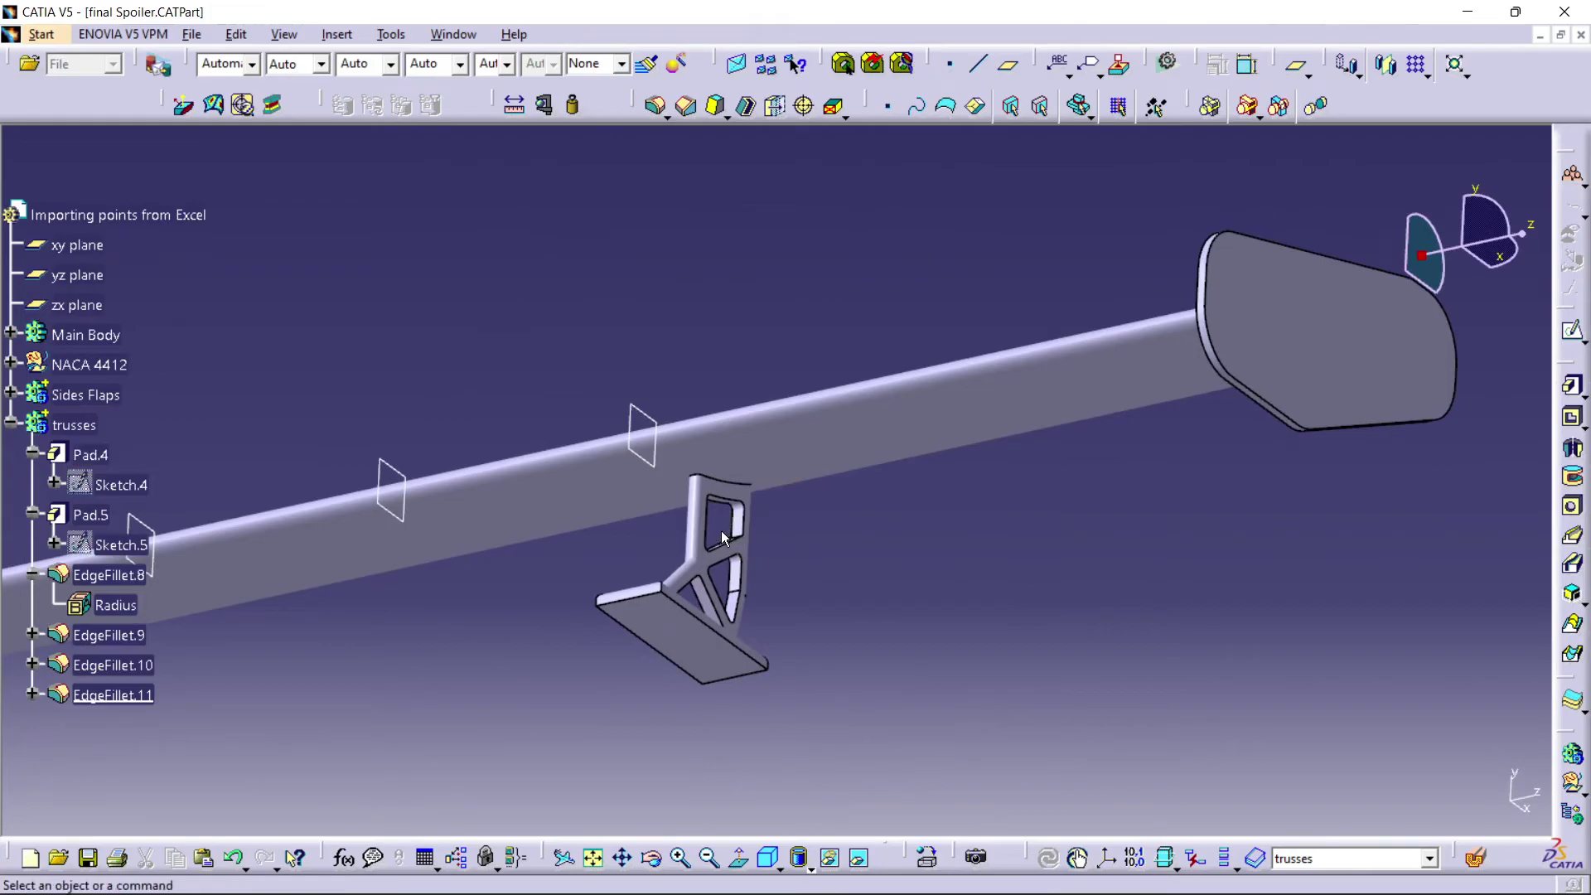
left_click(336, 34)
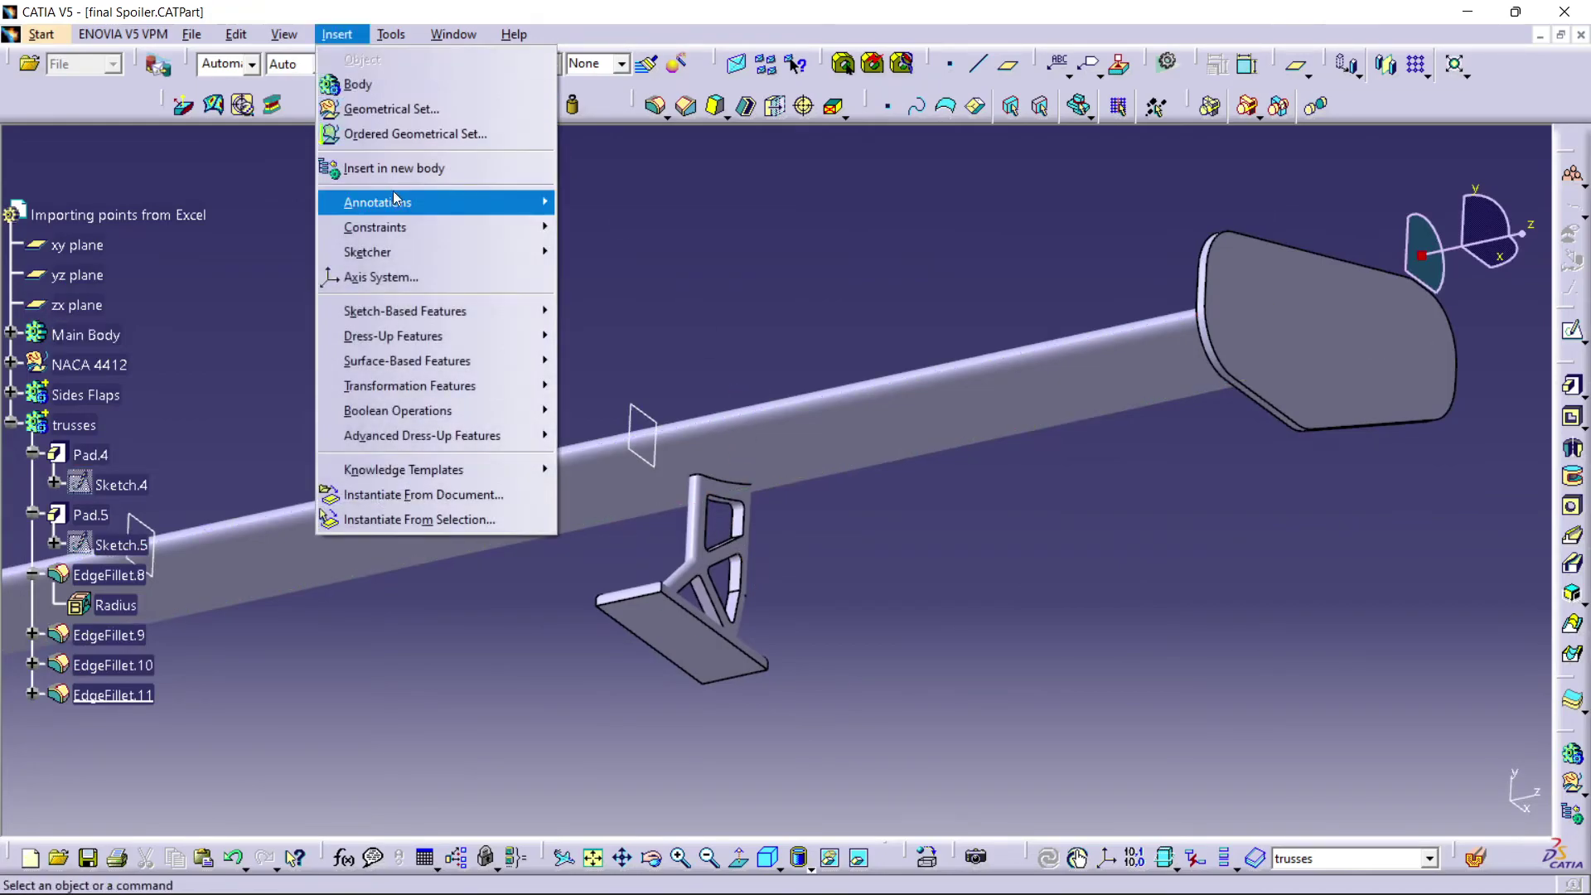
mouse_move(400, 257)
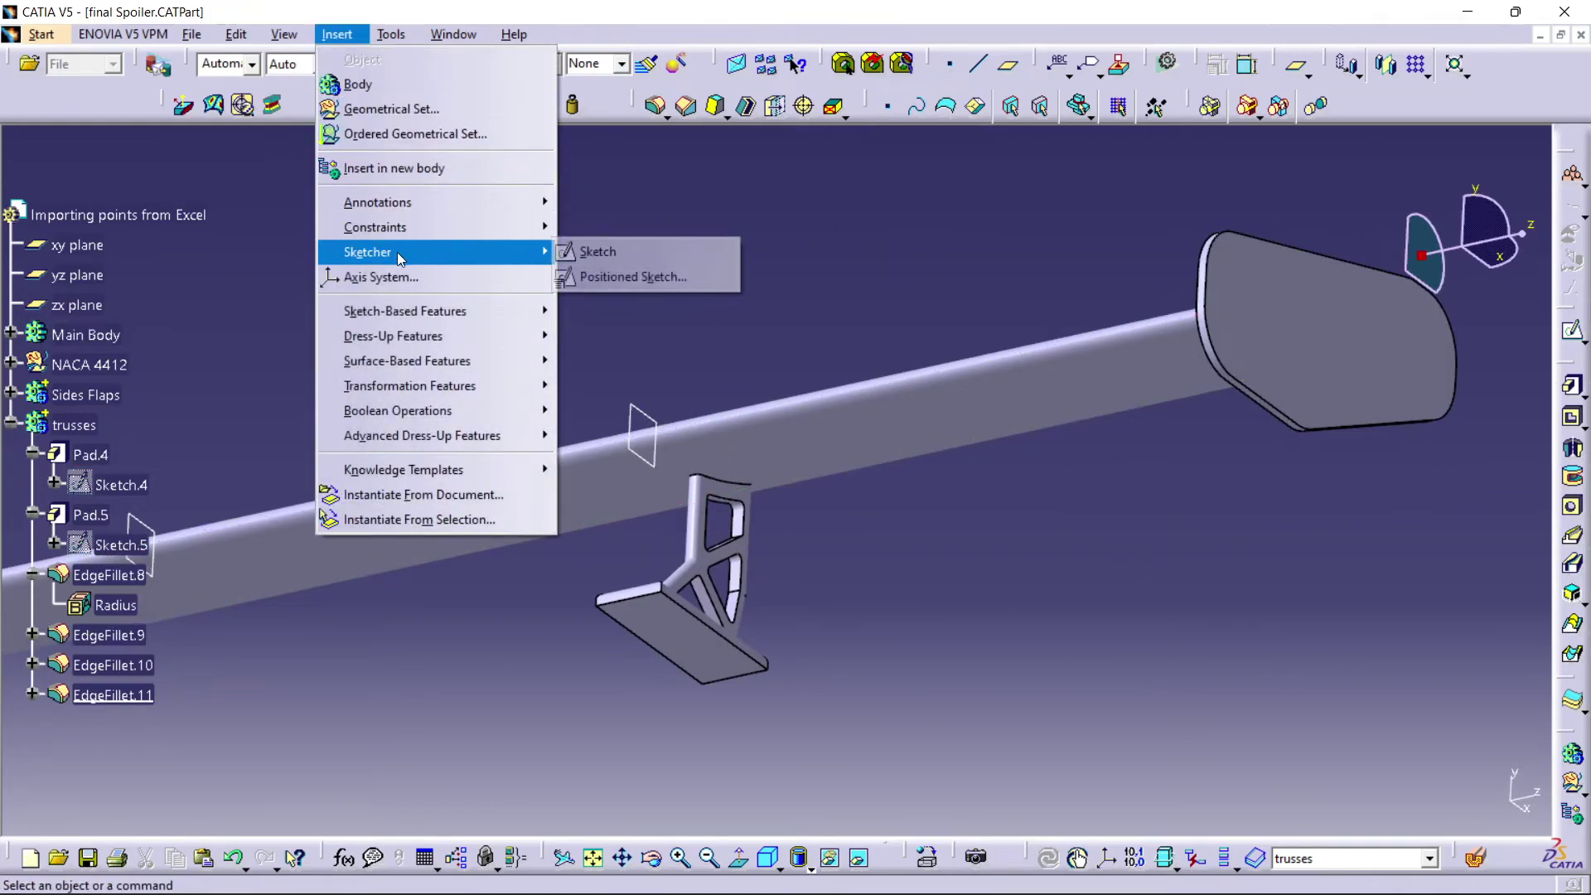
mouse_move(394, 312)
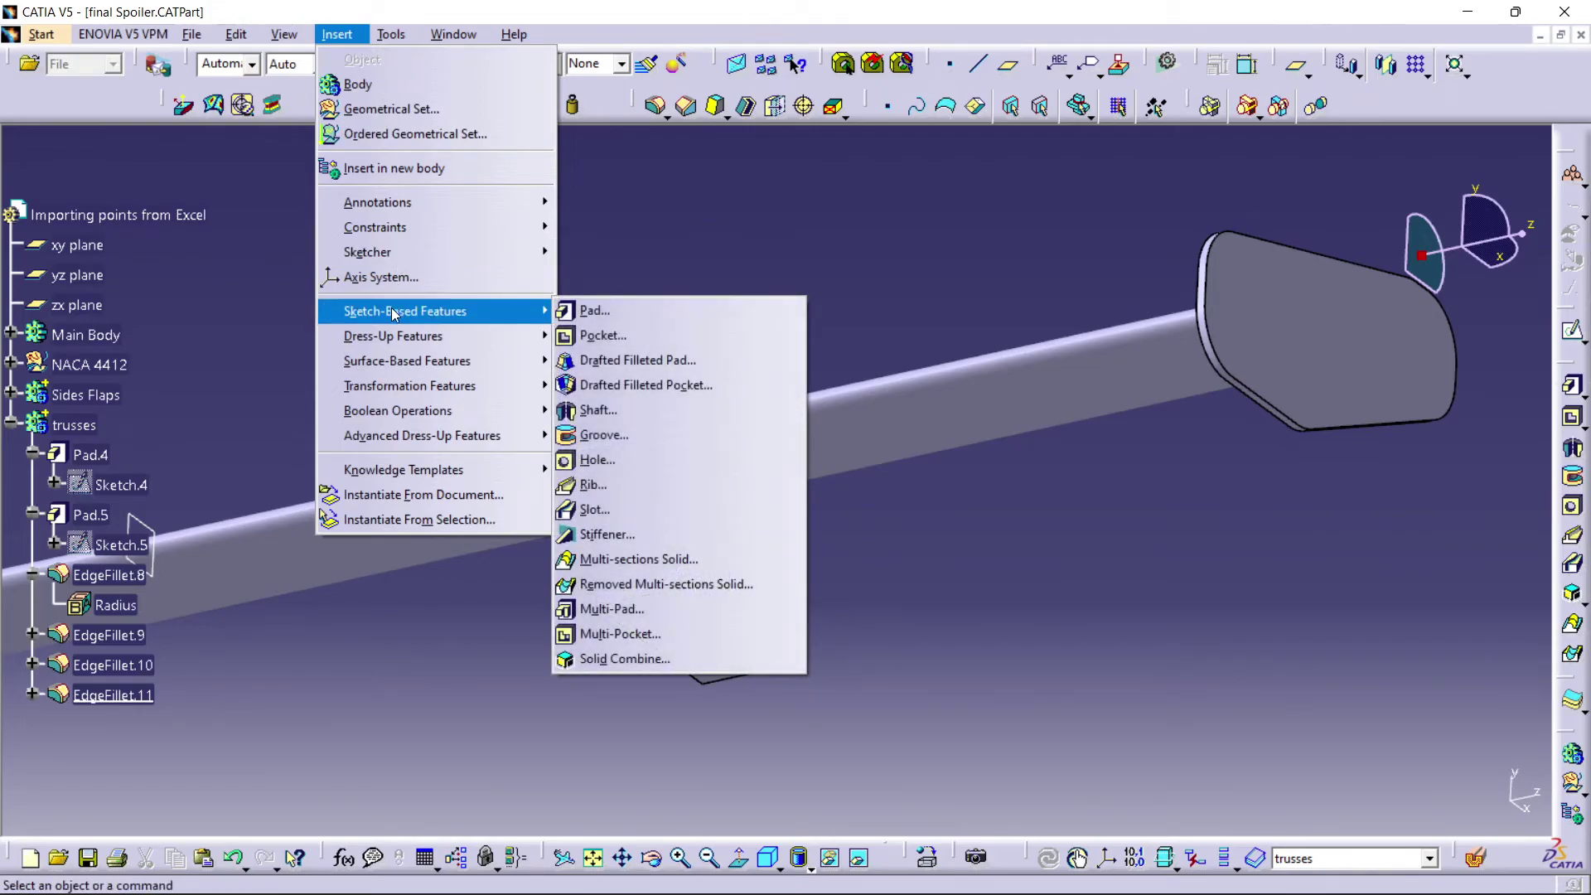
mouse_move(384, 358)
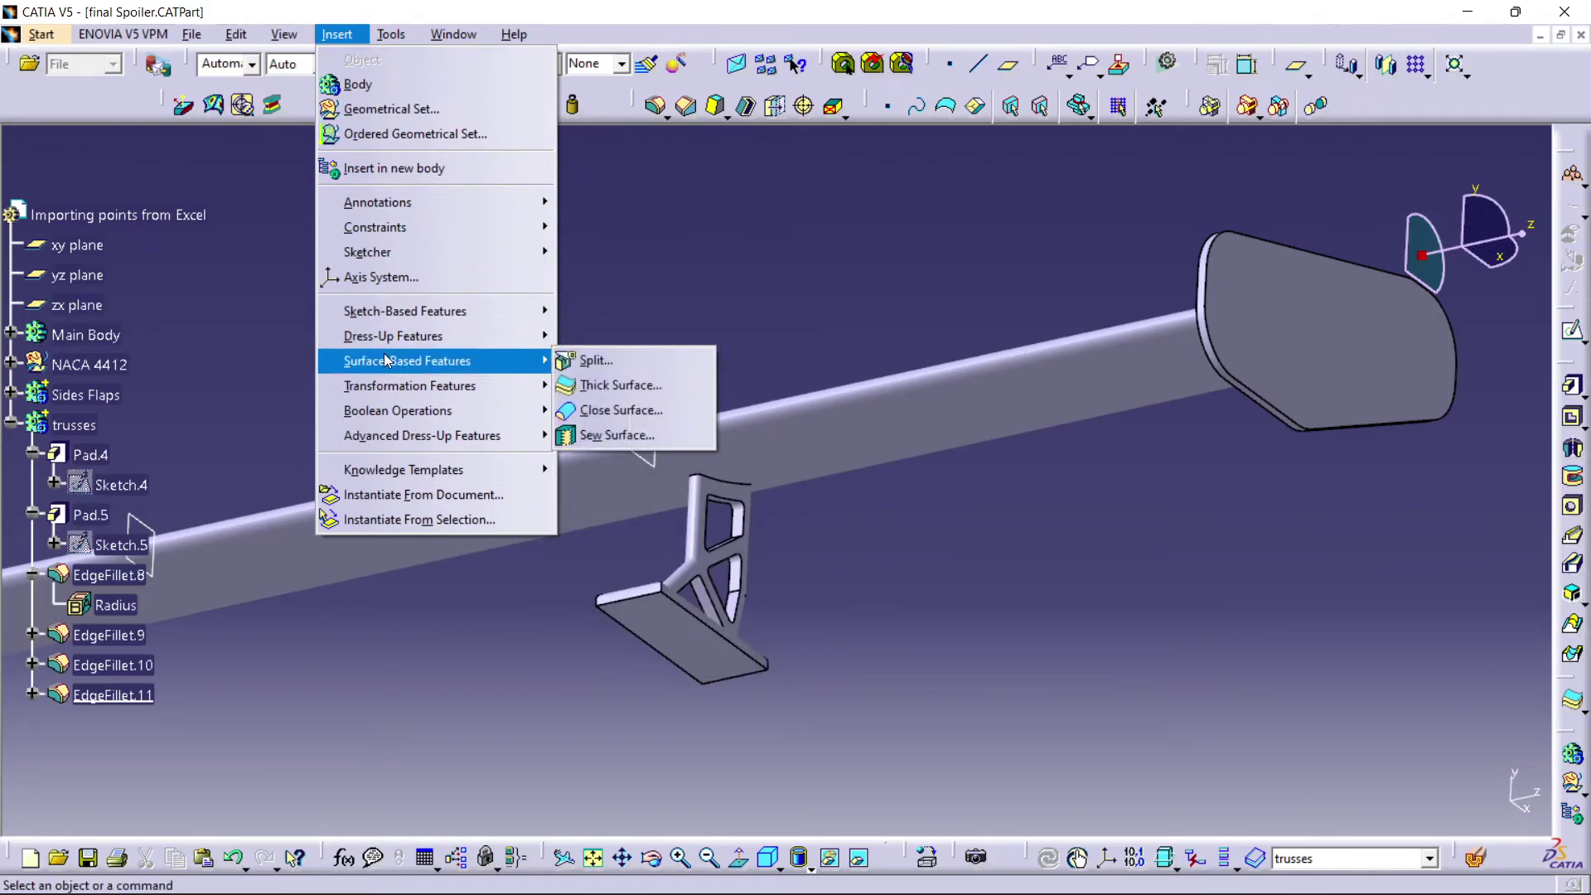
mouse_move(398, 388)
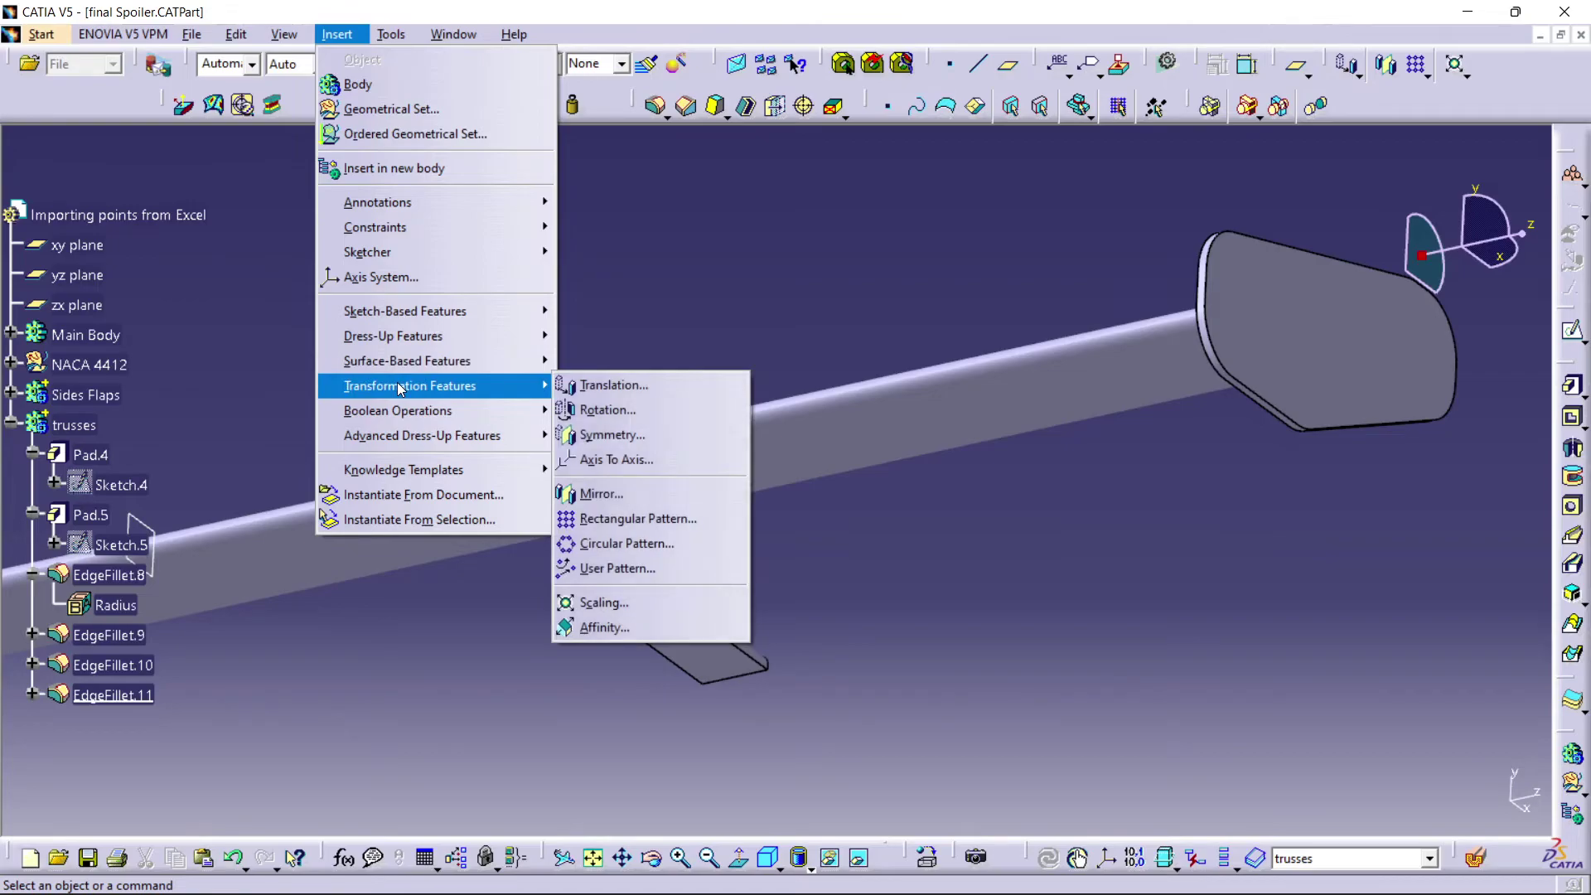
mouse_move(507, 452)
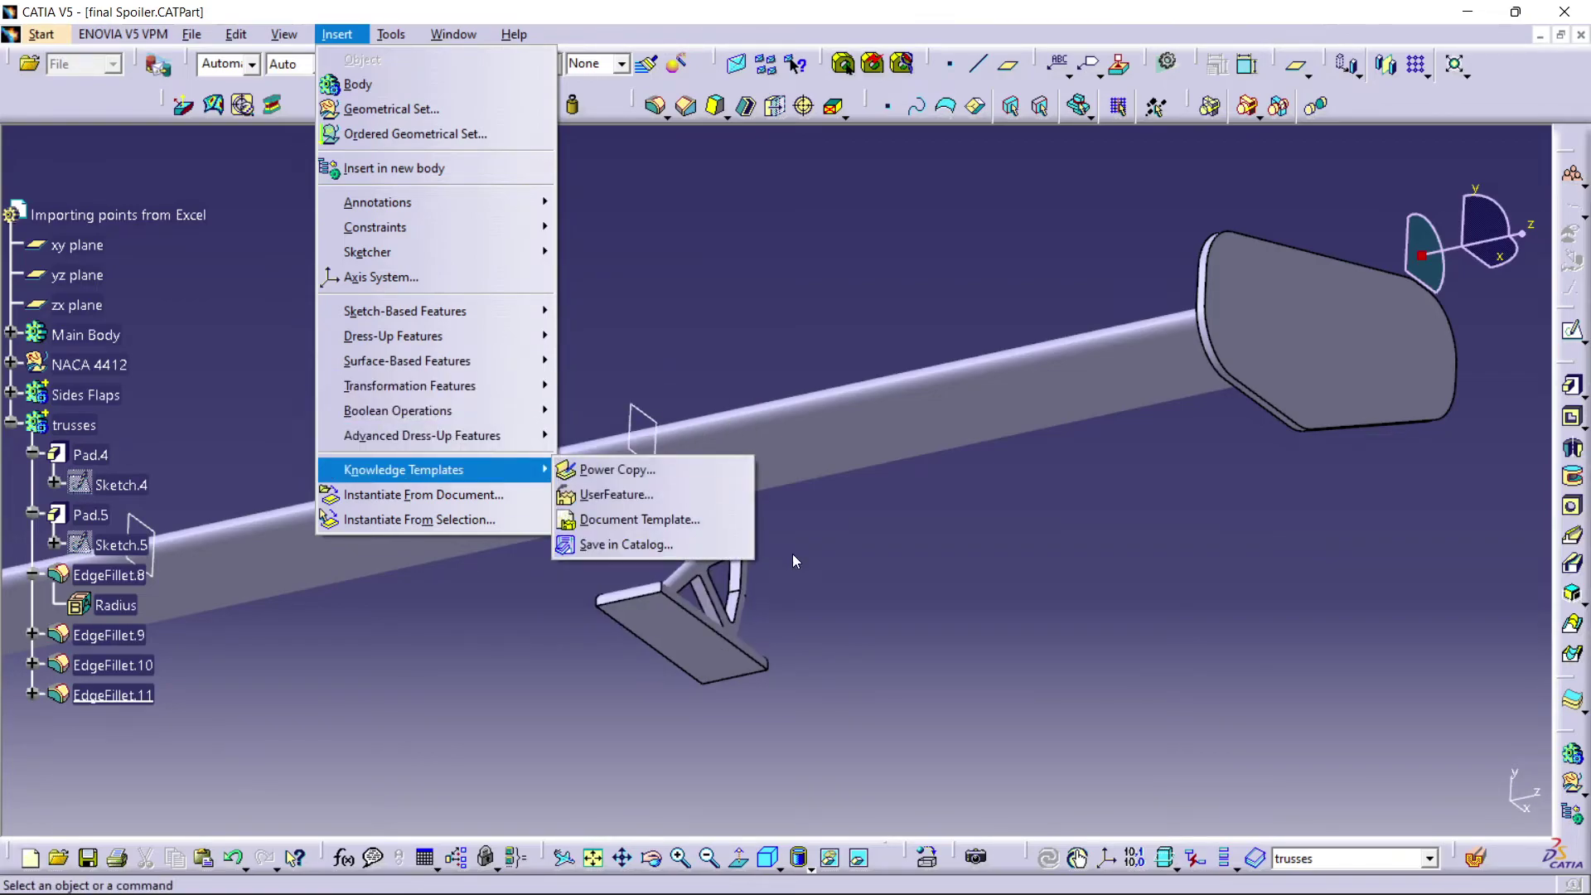
left_click(960, 597)
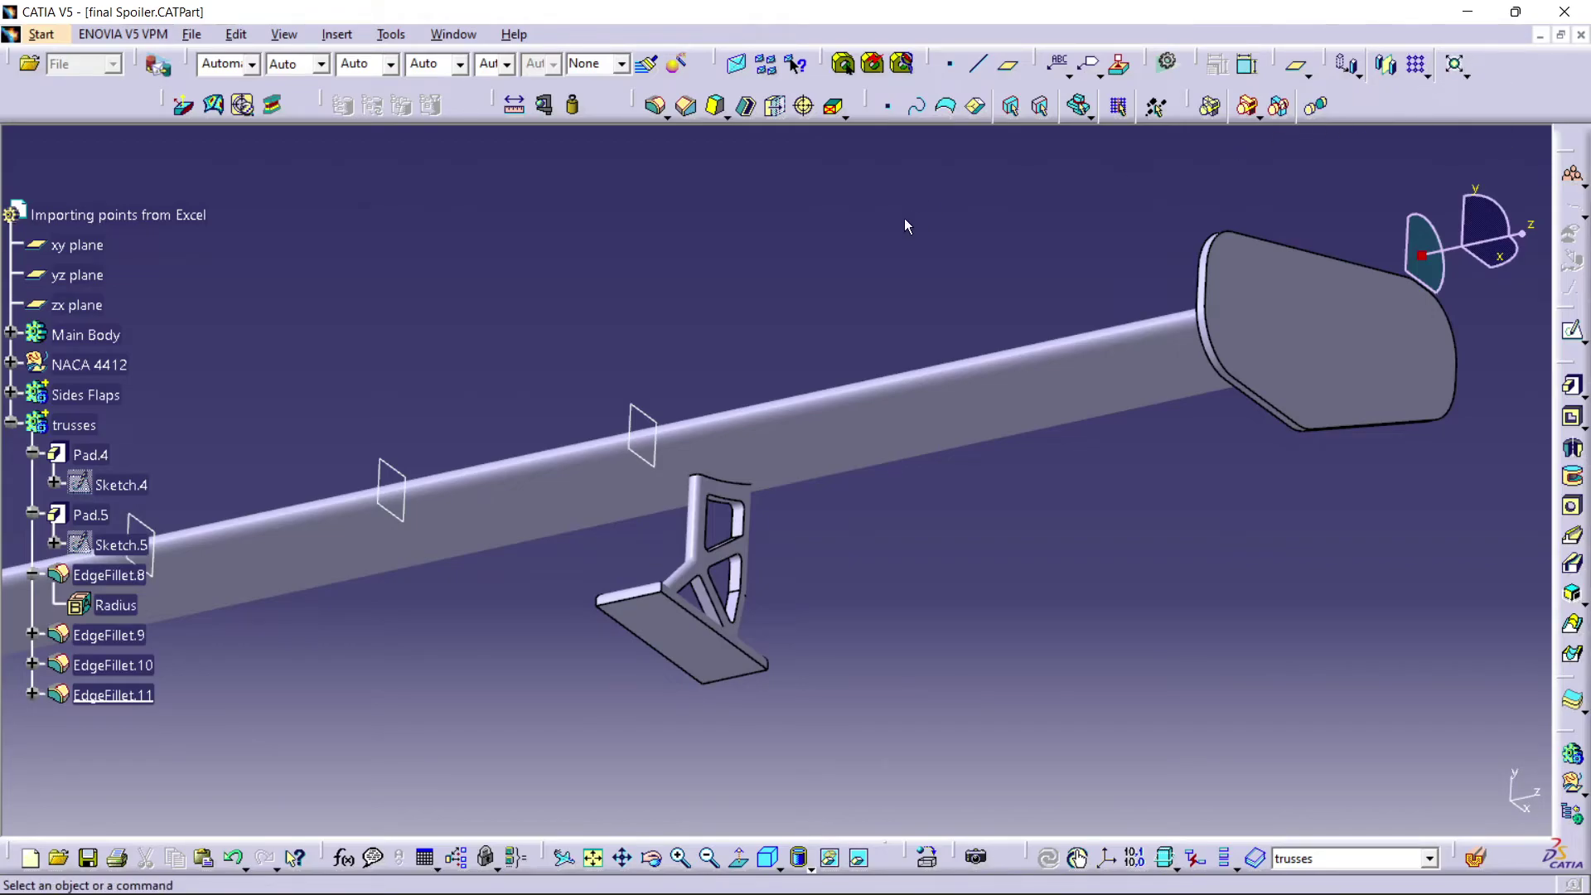
- Mirror the filleted truss and its base plate about the plane at the wing's mid-span
middle_click_drag(865, 242, 895, 257)
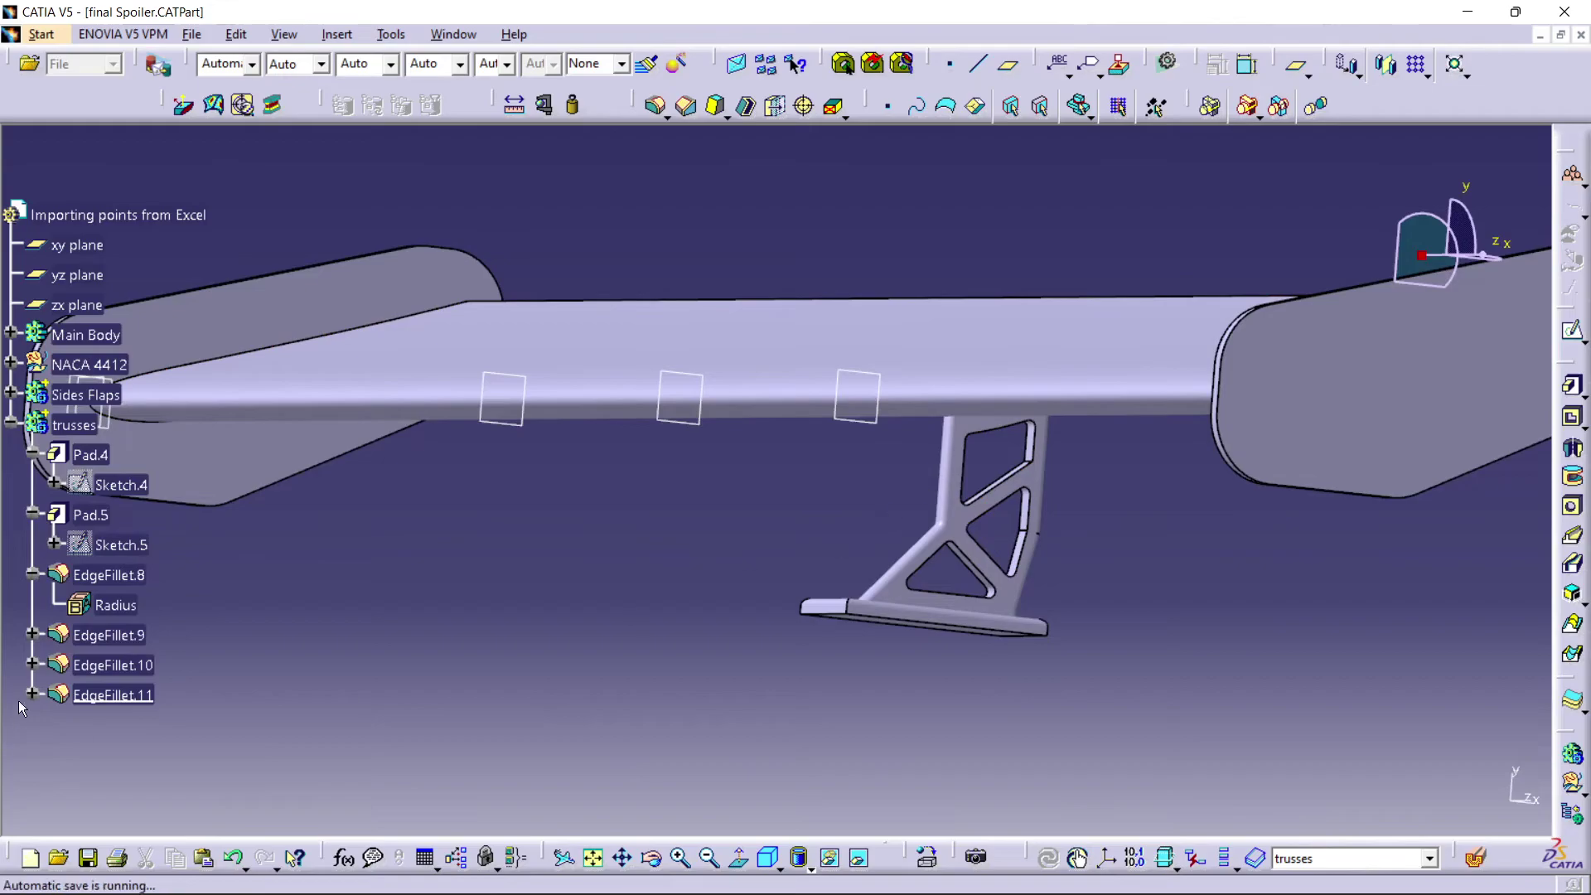
left_click(97, 457)
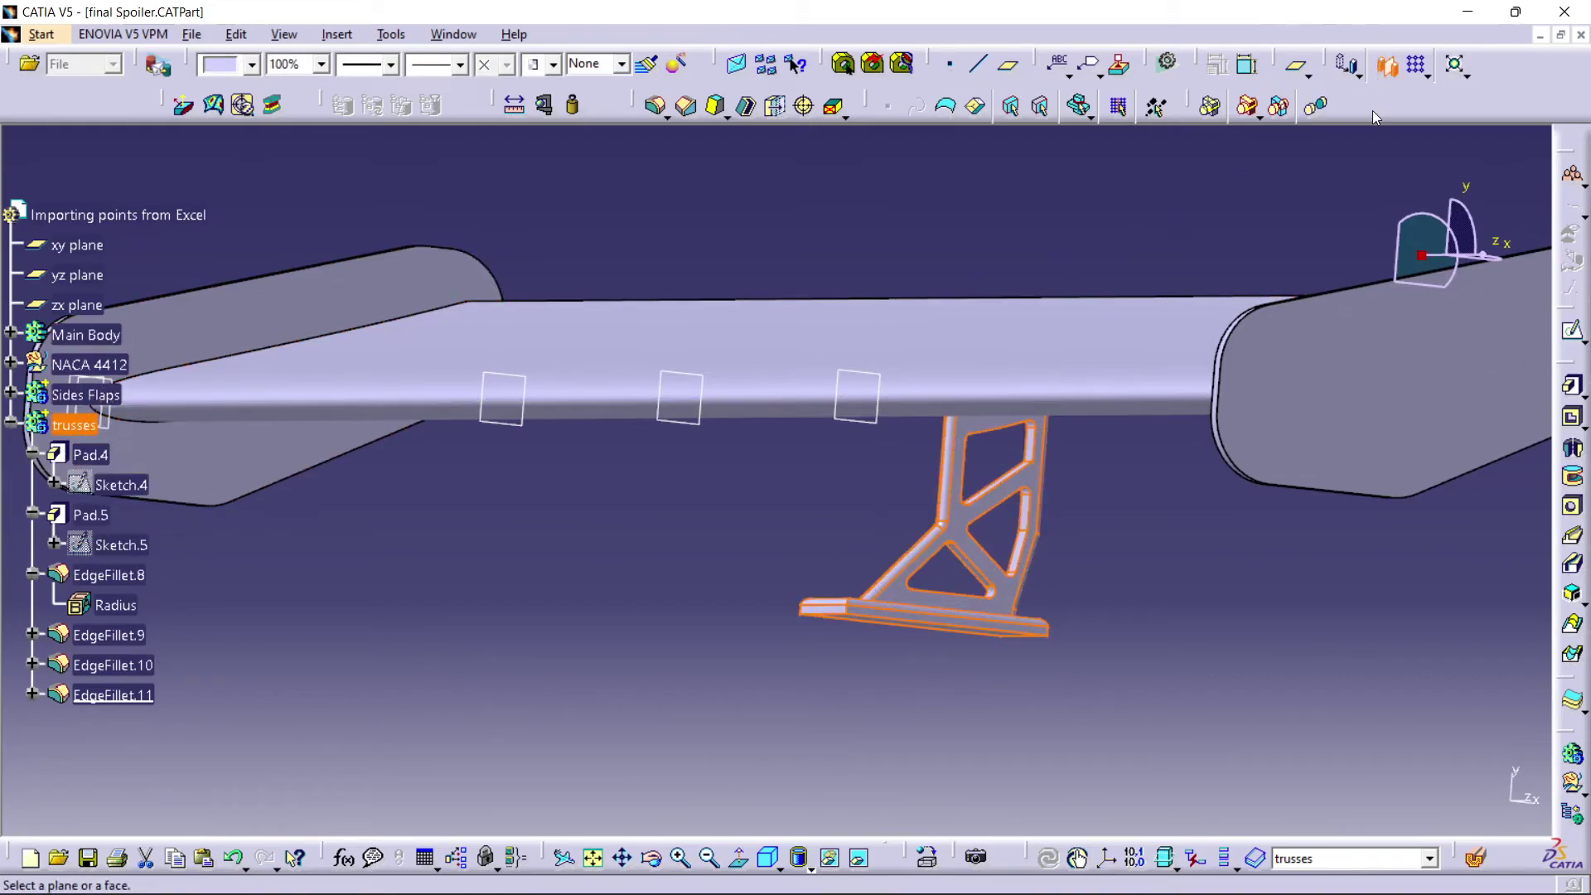
left_click(695, 434)
middle_click_drag(507, 503, 608, 469)
left_click(1421, 805)
middle_click_drag(694, 330, 580, 358)
middle_click_drag(512, 478, 704, 490)
middle_click_drag(621, 448, 461, 460)
middle_click_drag(873, 310, 870, 401)
middle_click_drag(727, 474, 597, 455)
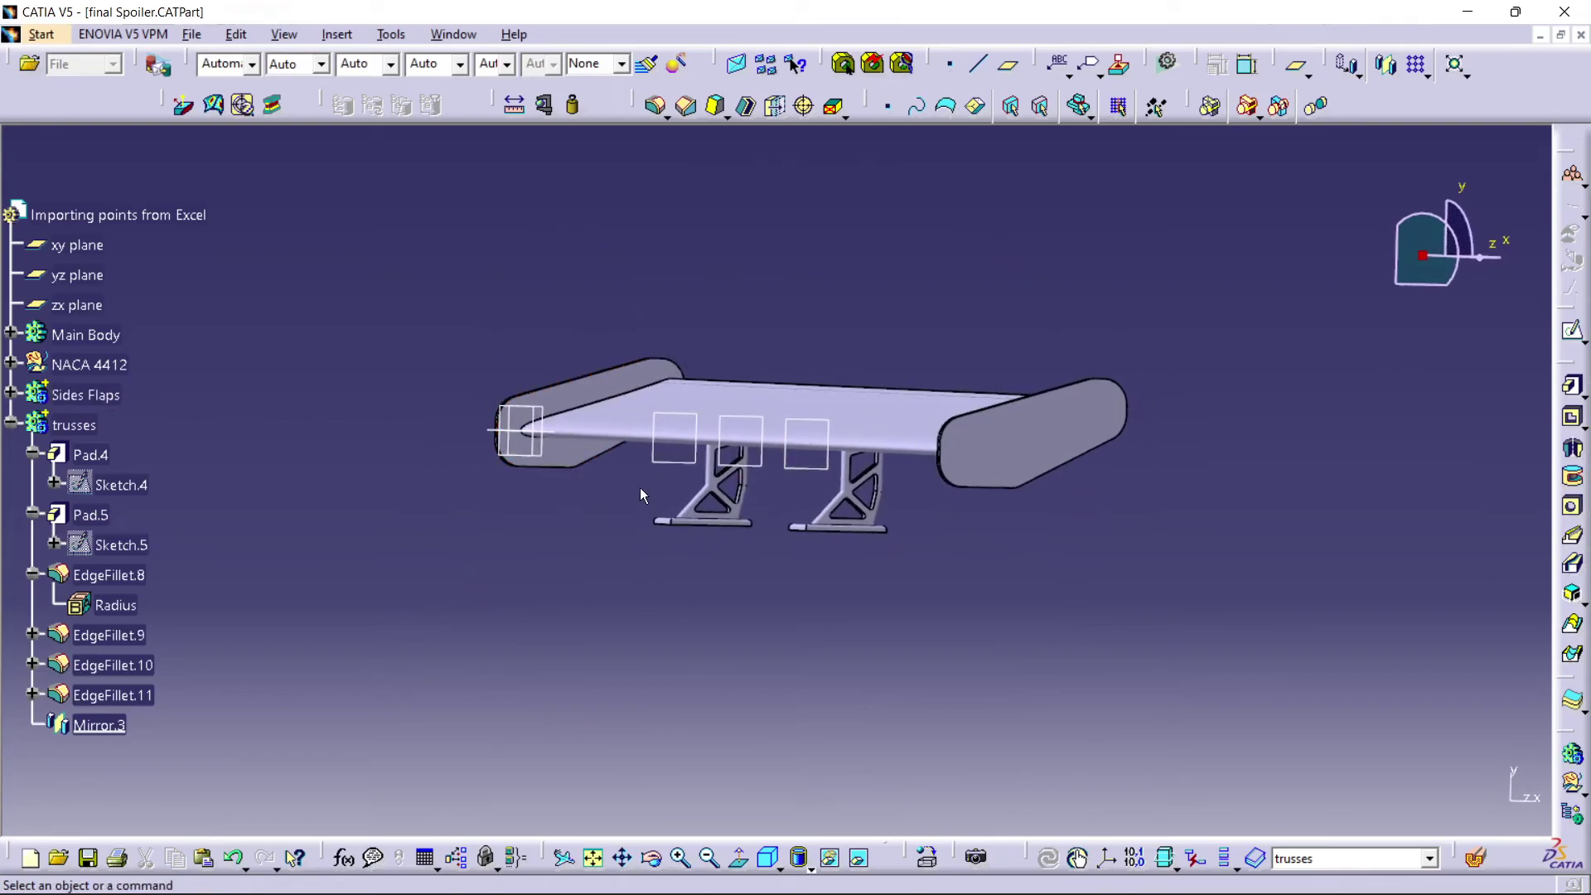
- Hide all sketches and all planes in the part
left_click(448, 34)
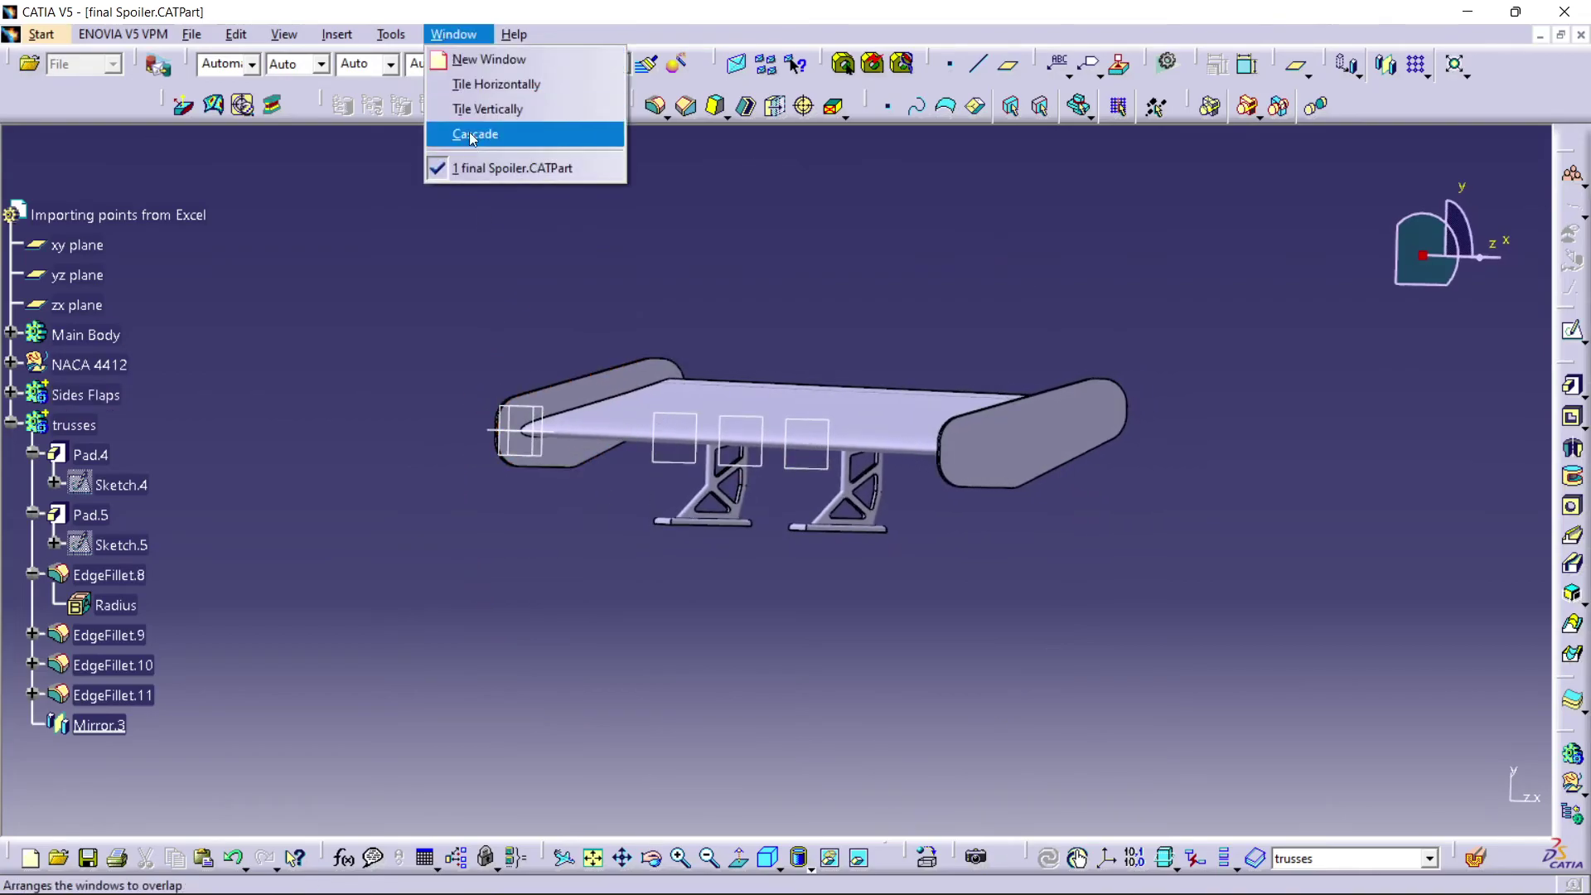
mouse_move(390, 34)
mouse_move(408, 200)
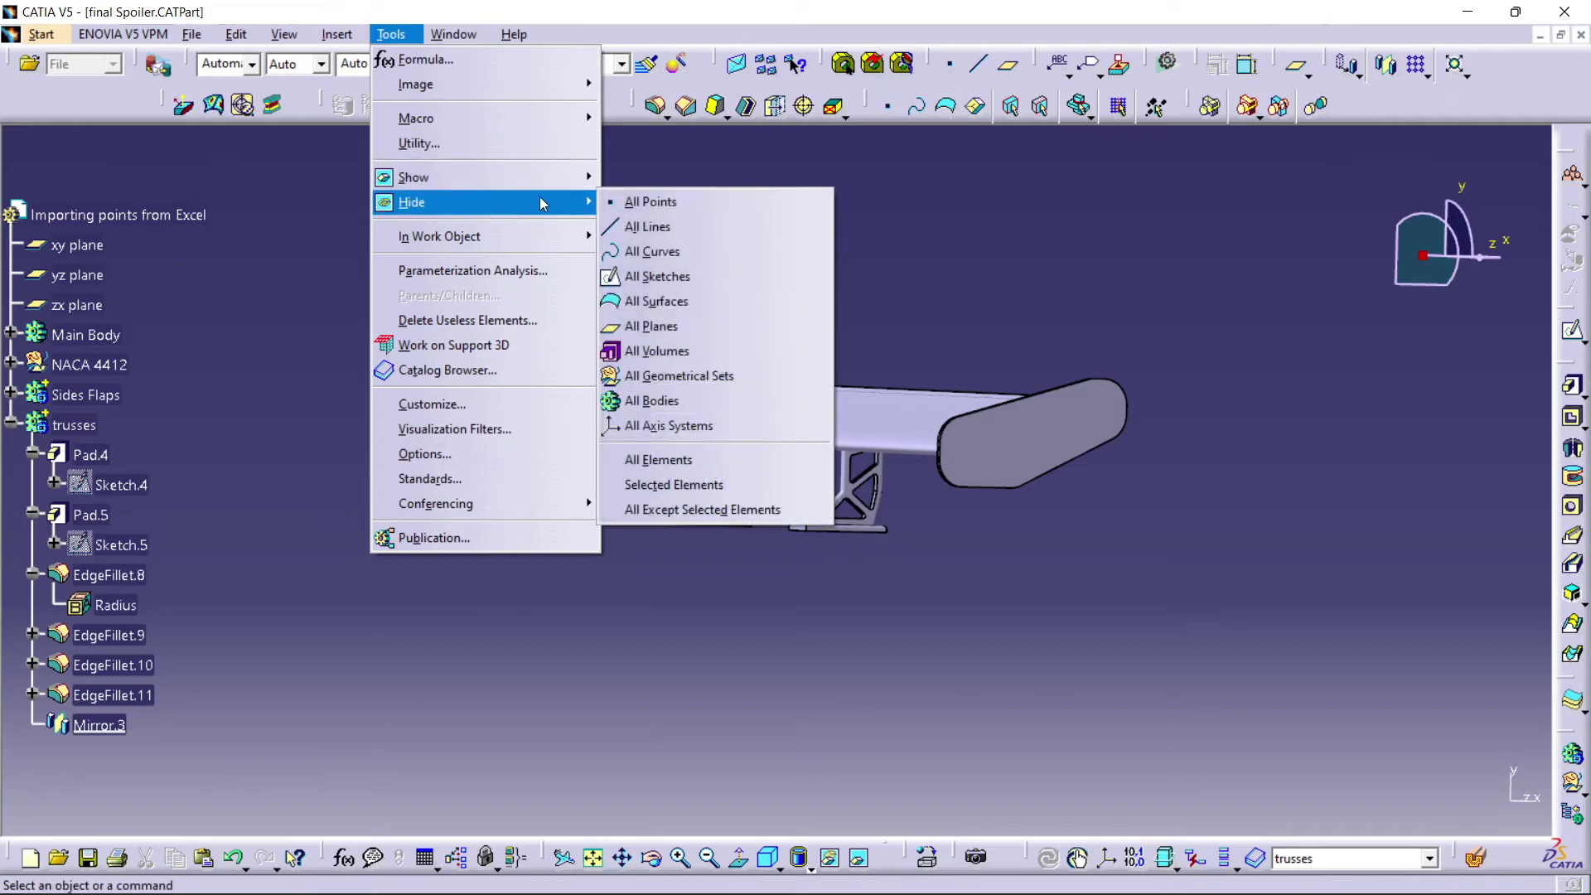
left_click(679, 278)
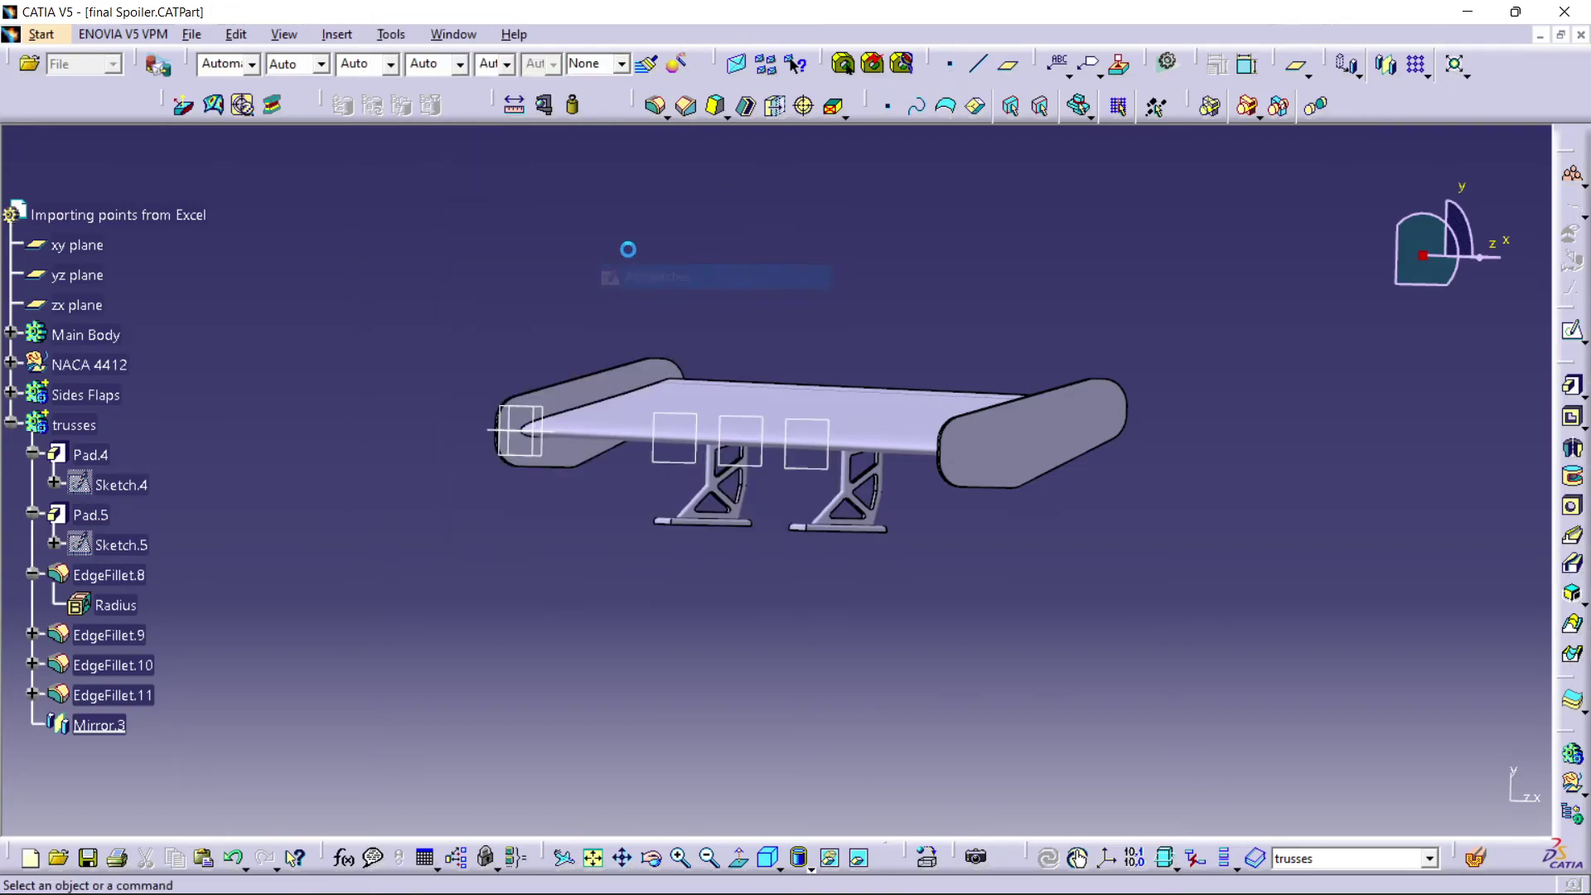
left_click(393, 34)
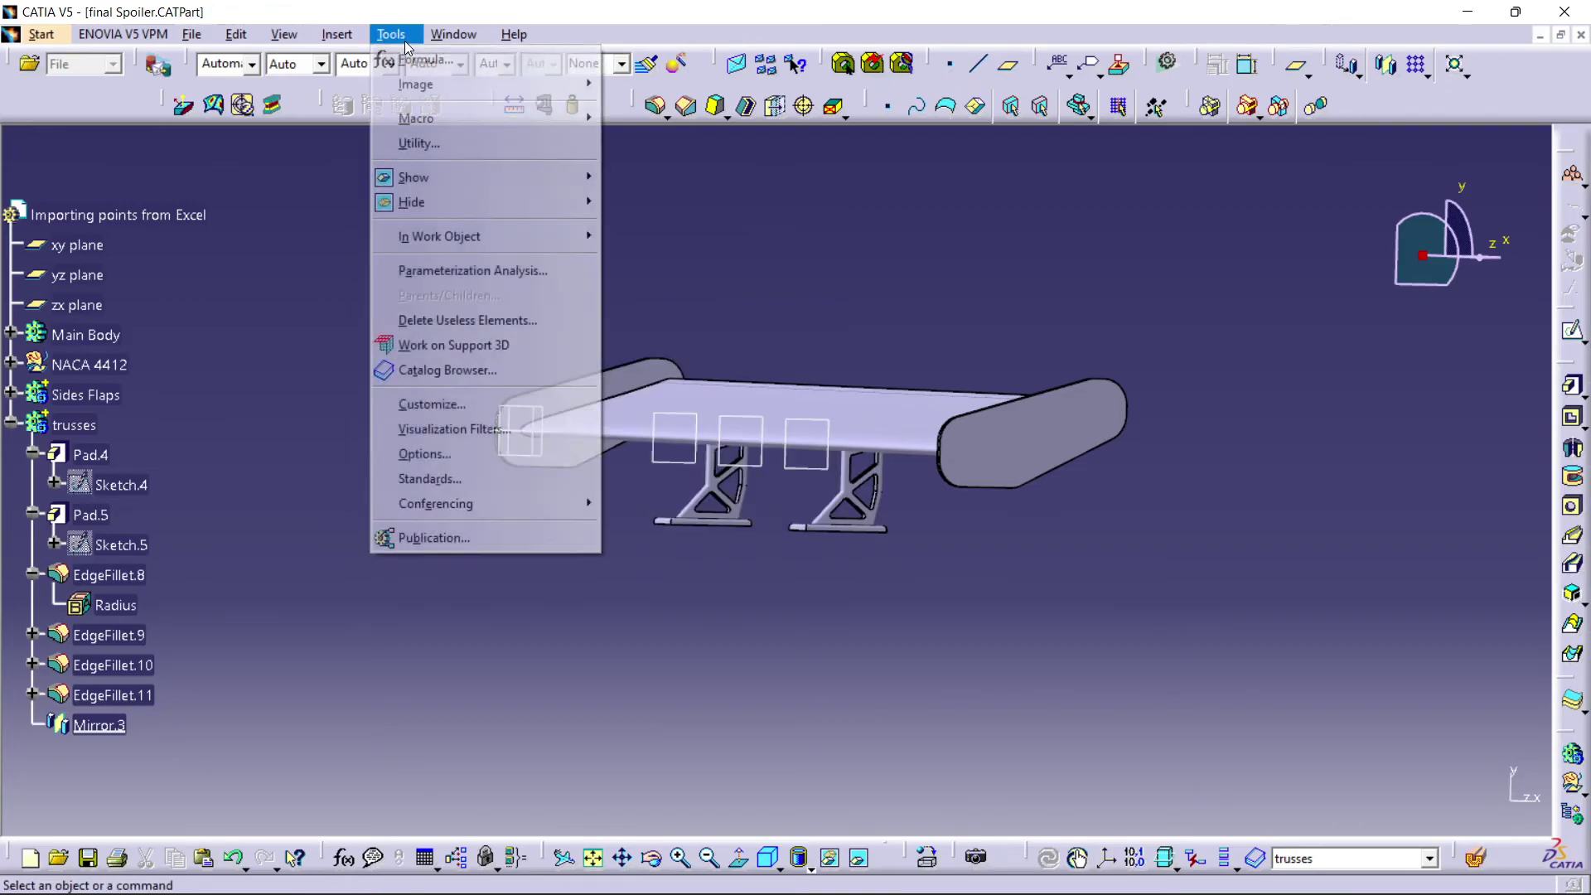
mouse_move(444, 203)
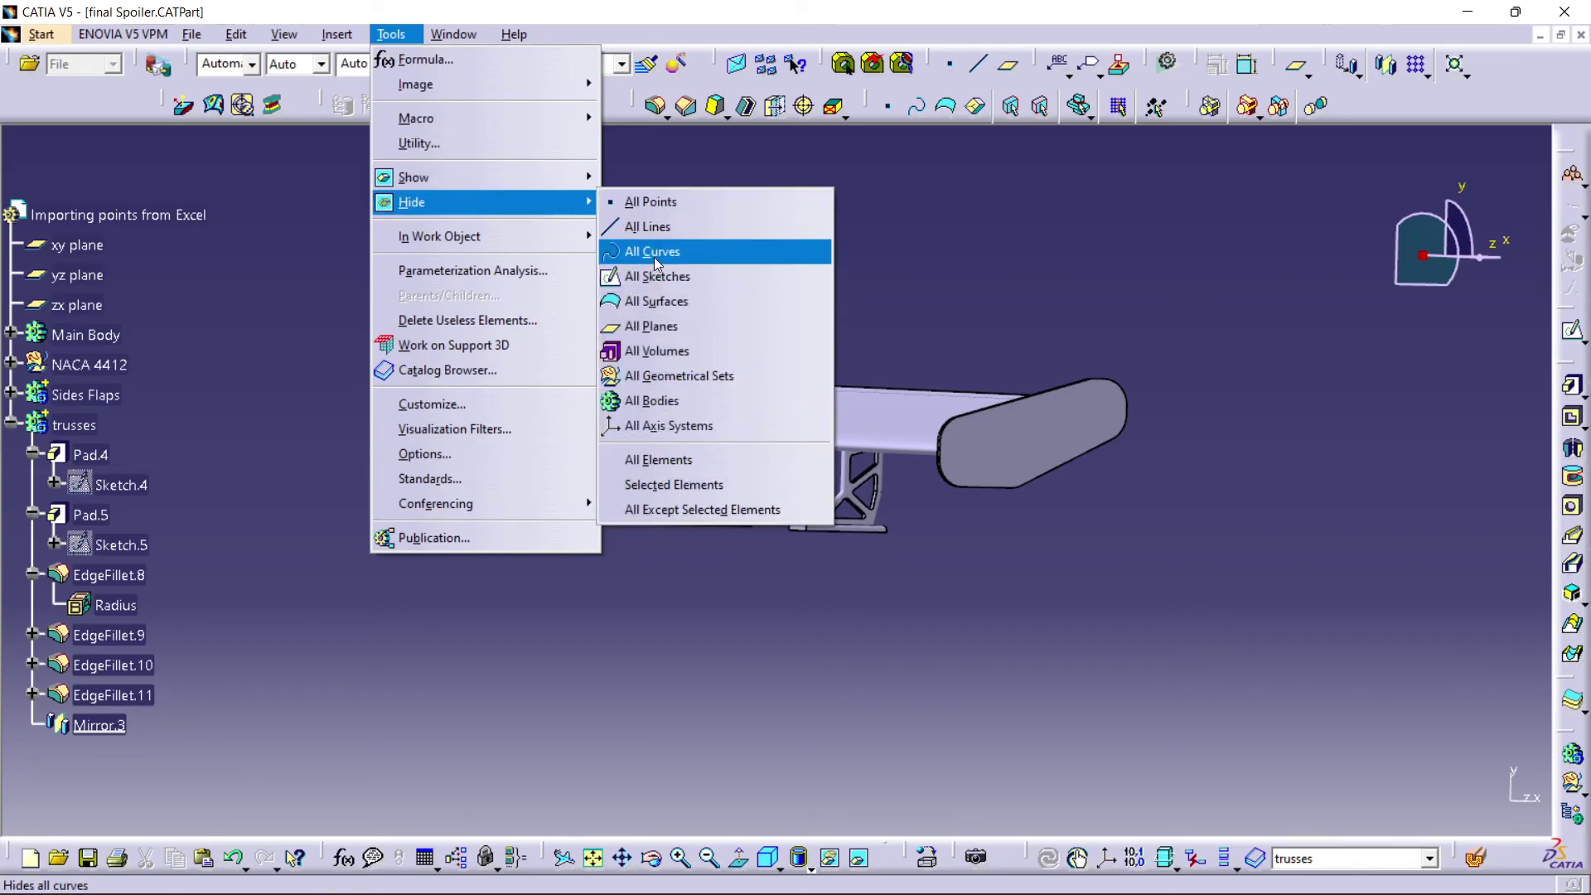
left_click(652, 326)
middle_click_drag(532, 468, 553, 430)
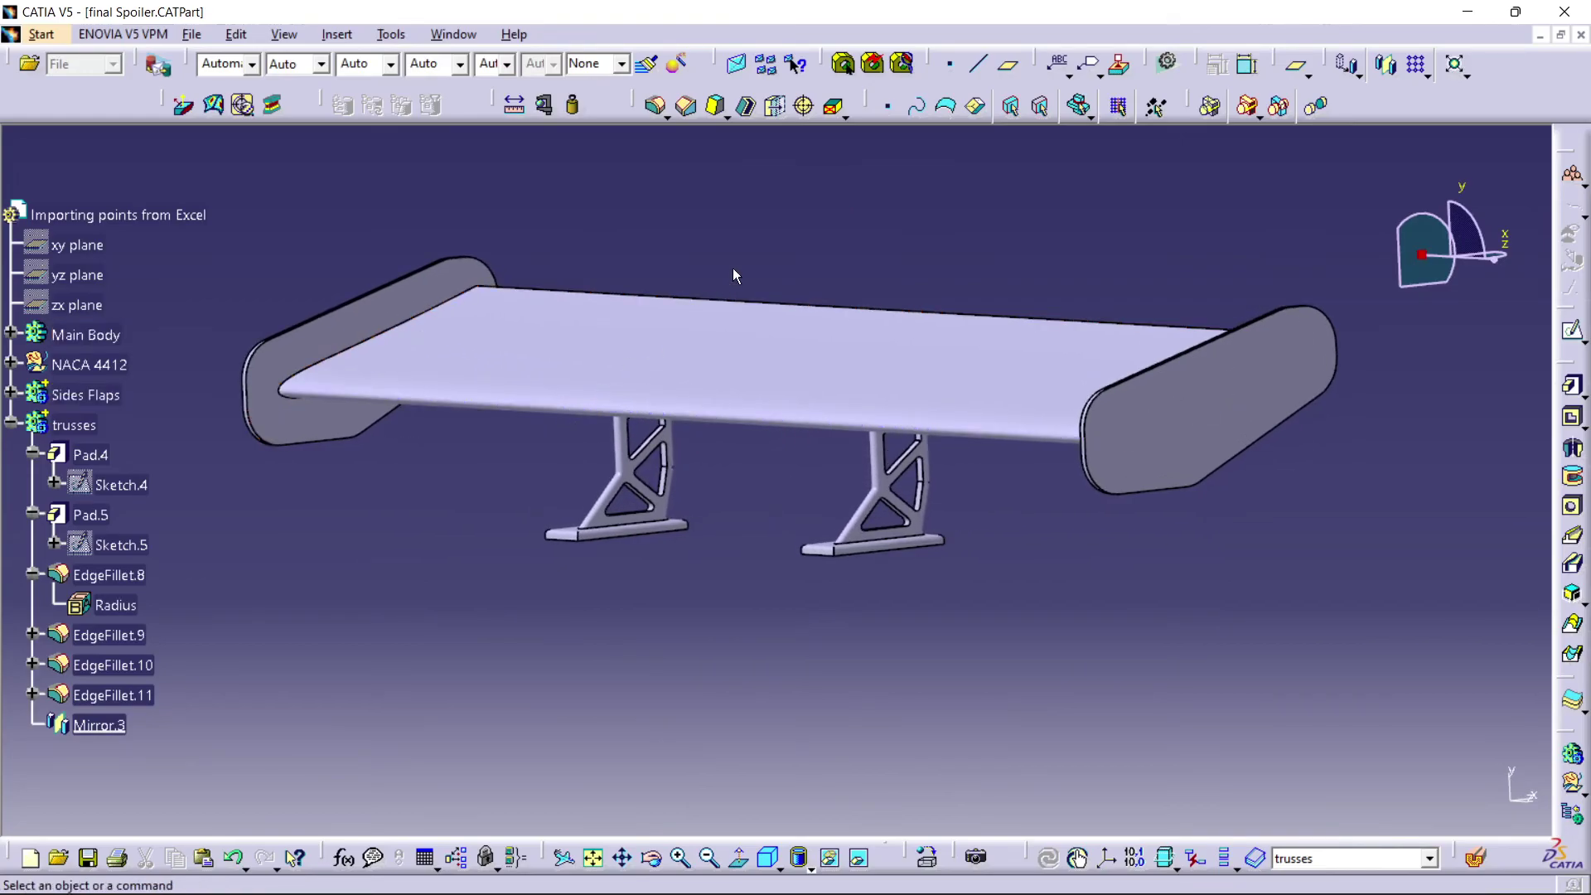
- Try to color the wing's surface yellow with the quick graphic color setting
left_click(522, 335)
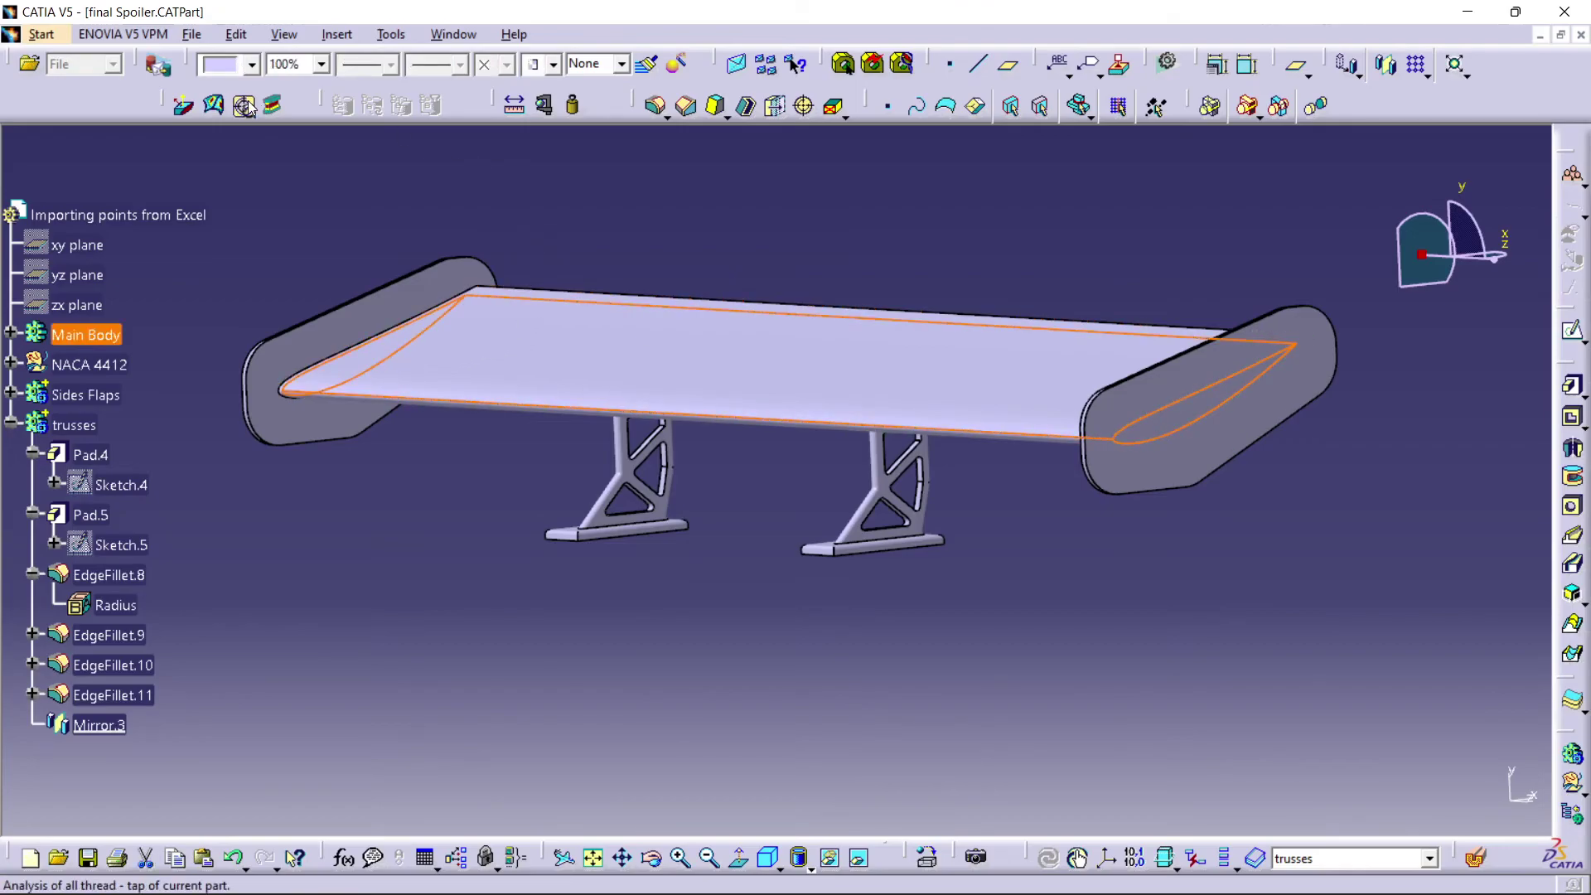
left_click(250, 66)
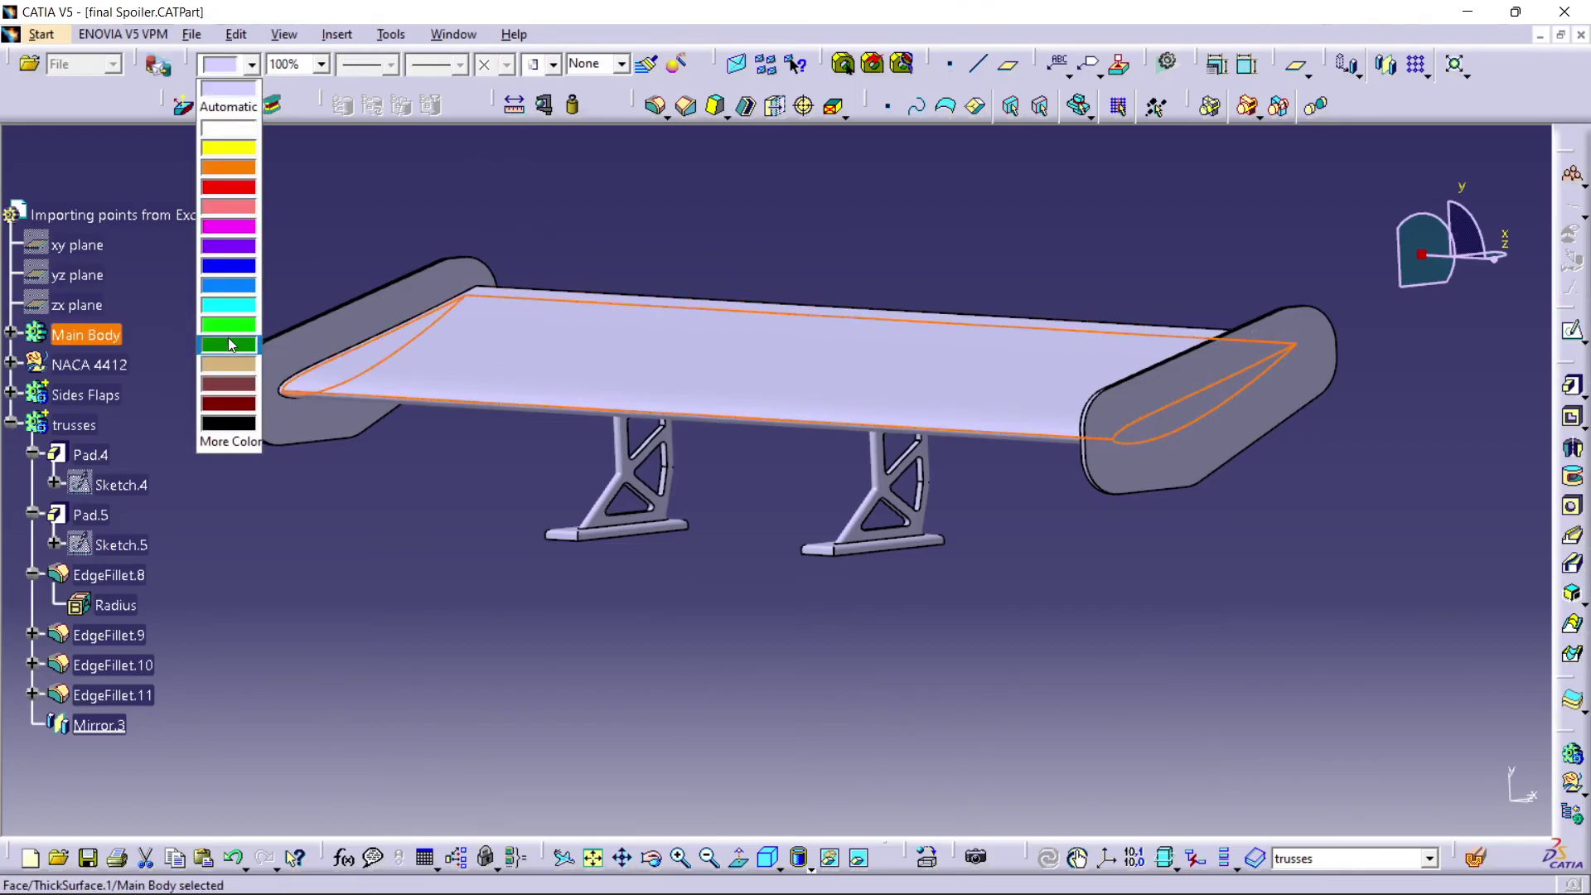
left_click(234, 151)
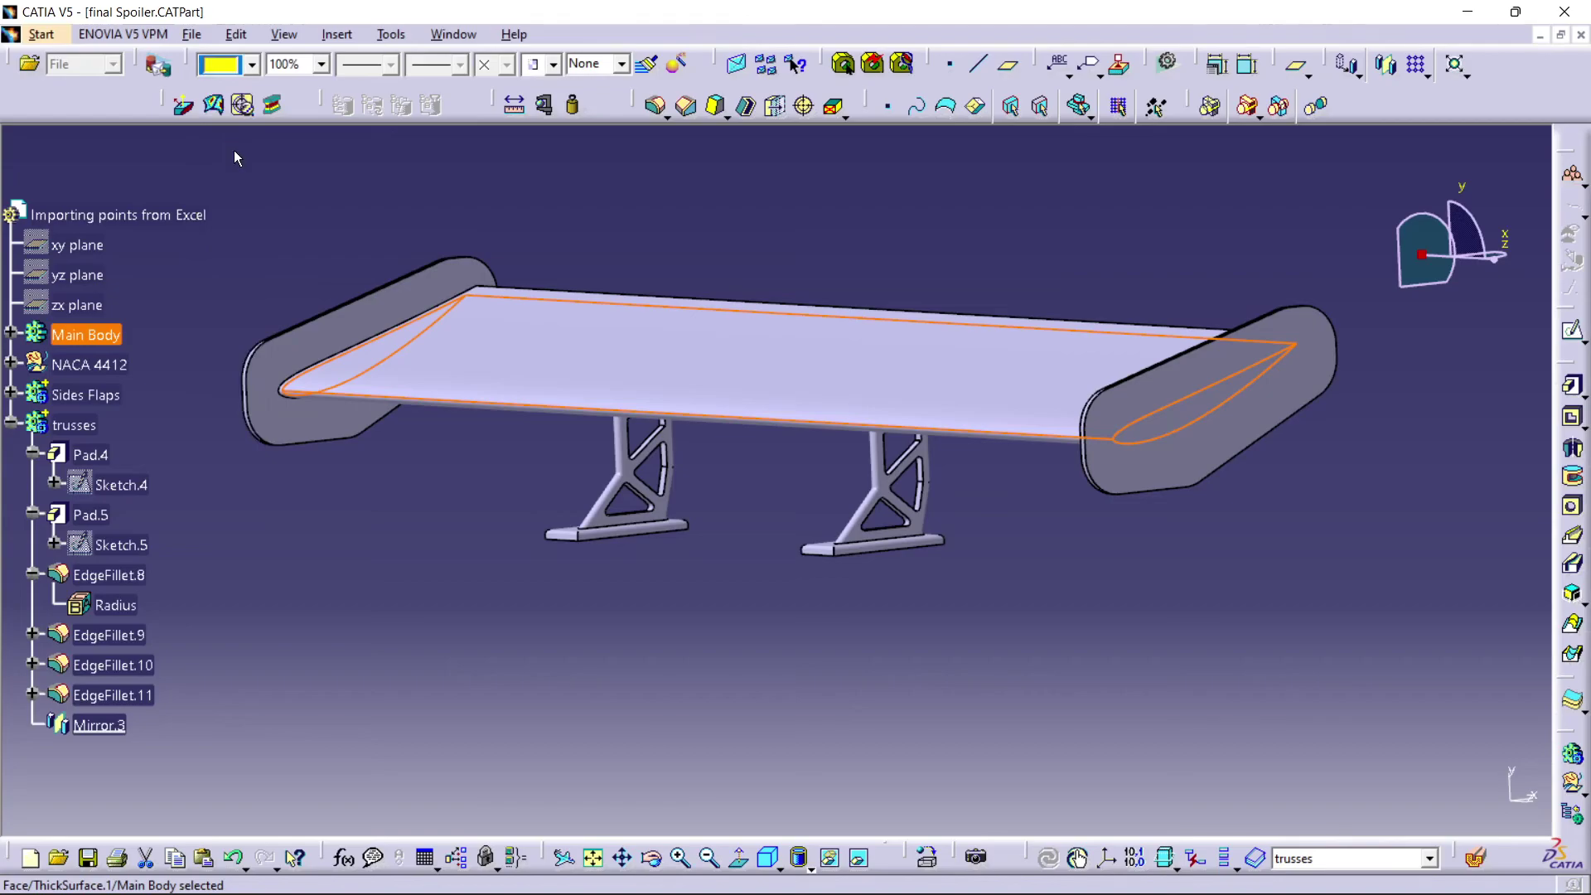
left_click(326, 227)
- Set the fill color of the wing's face to yellow in its graphic properties
right_click(598, 313)
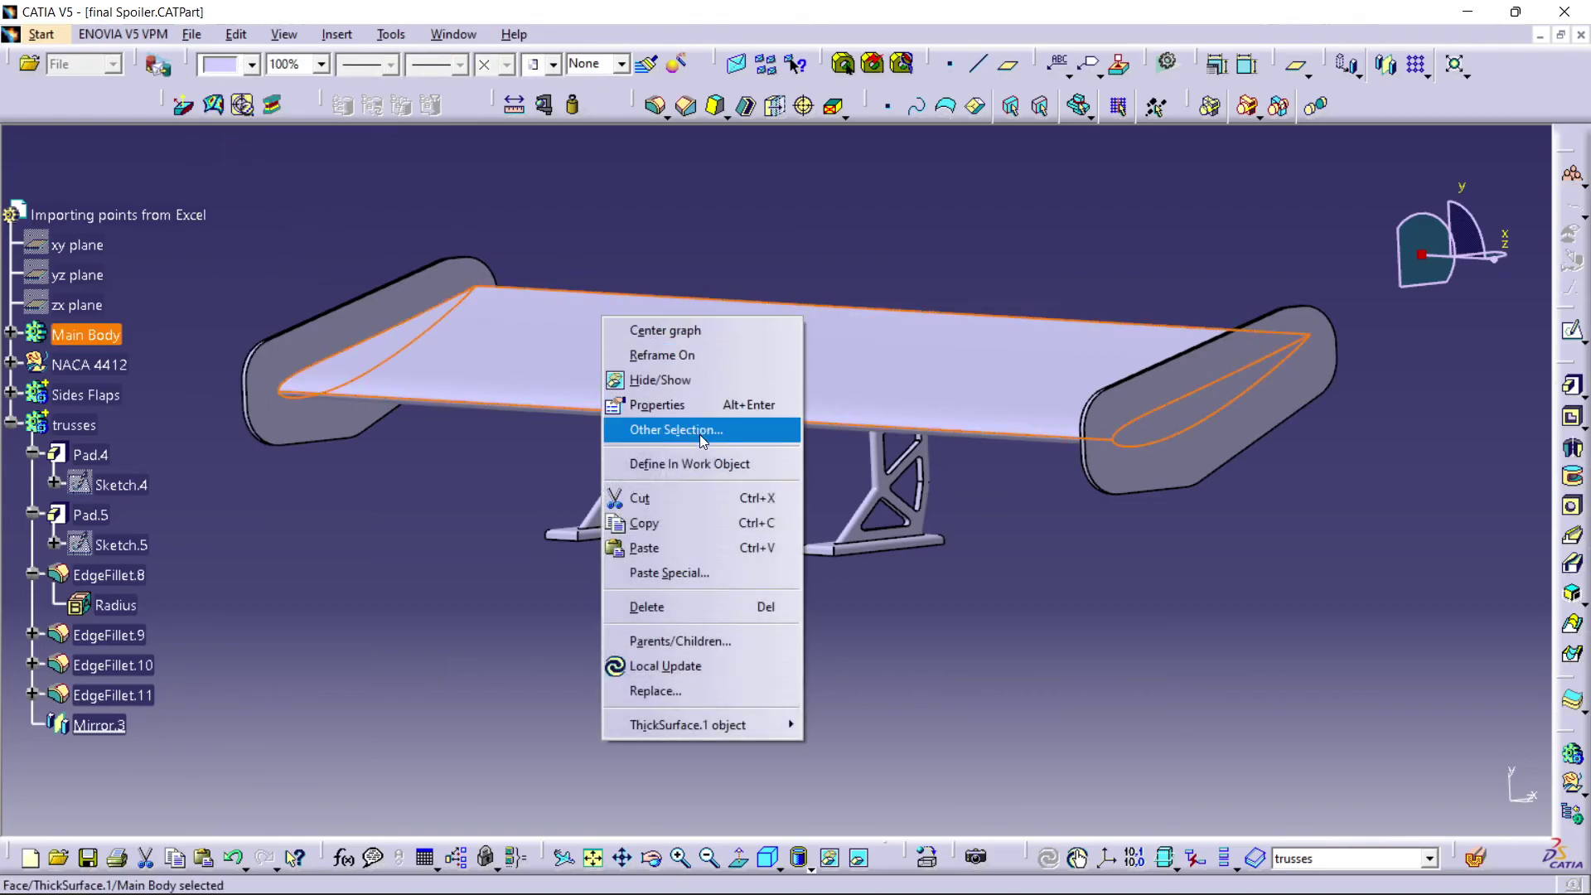
left_click(710, 404)
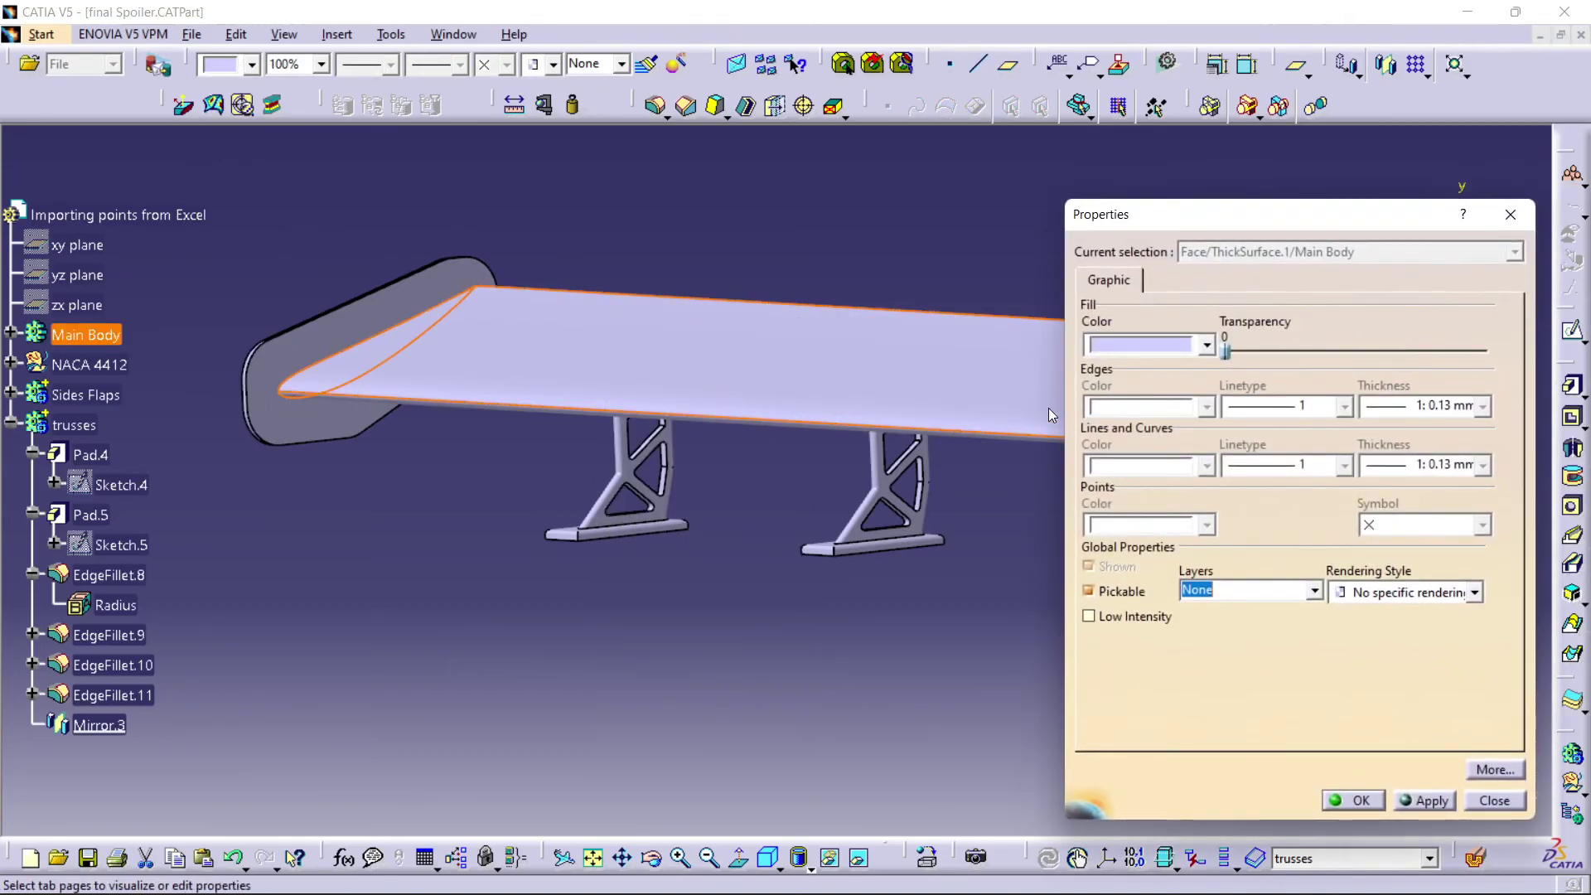
left_click(1206, 344)
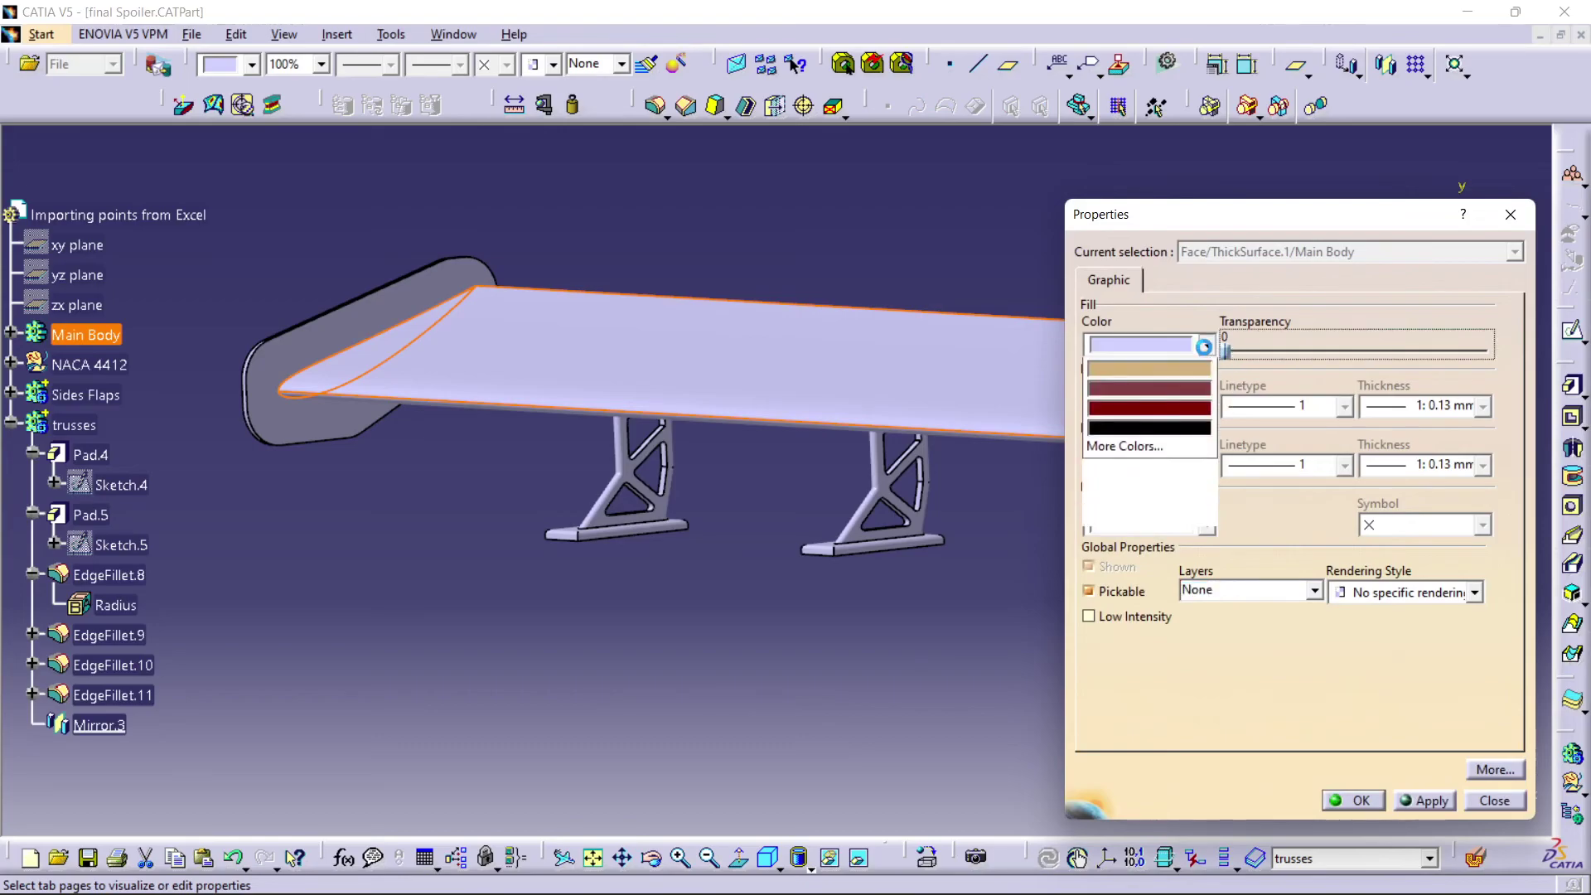
left_click(1185, 414)
left_click(1430, 803)
left_click(1358, 801)
middle_click_drag(853, 489, 935, 584)
middle_click_drag(662, 466, 673, 498)
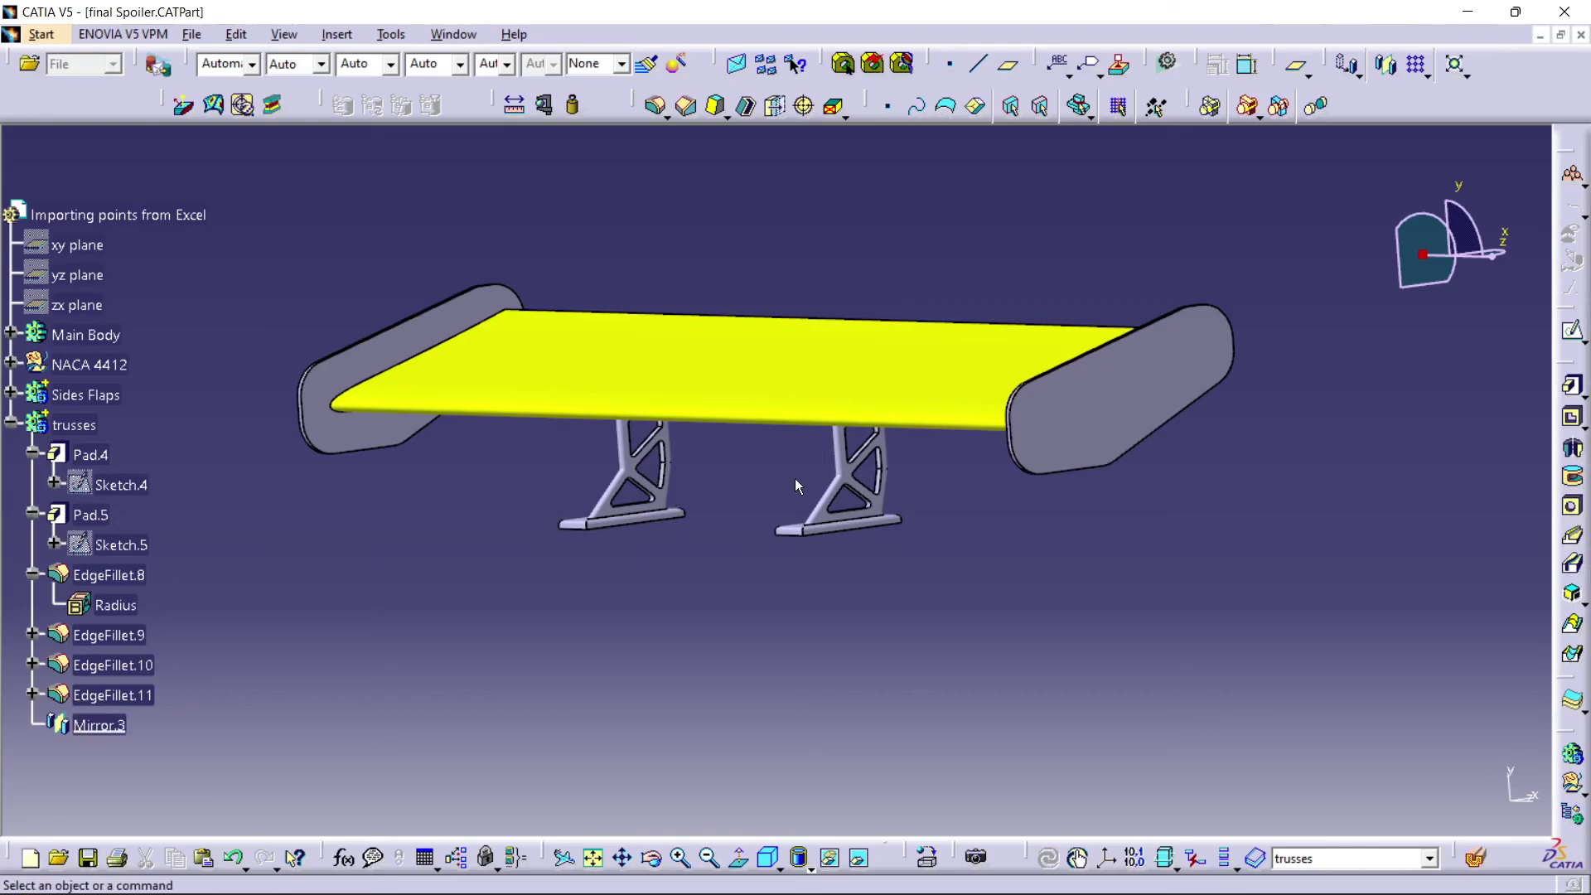
middle_click_drag(966, 256, 812, 423)
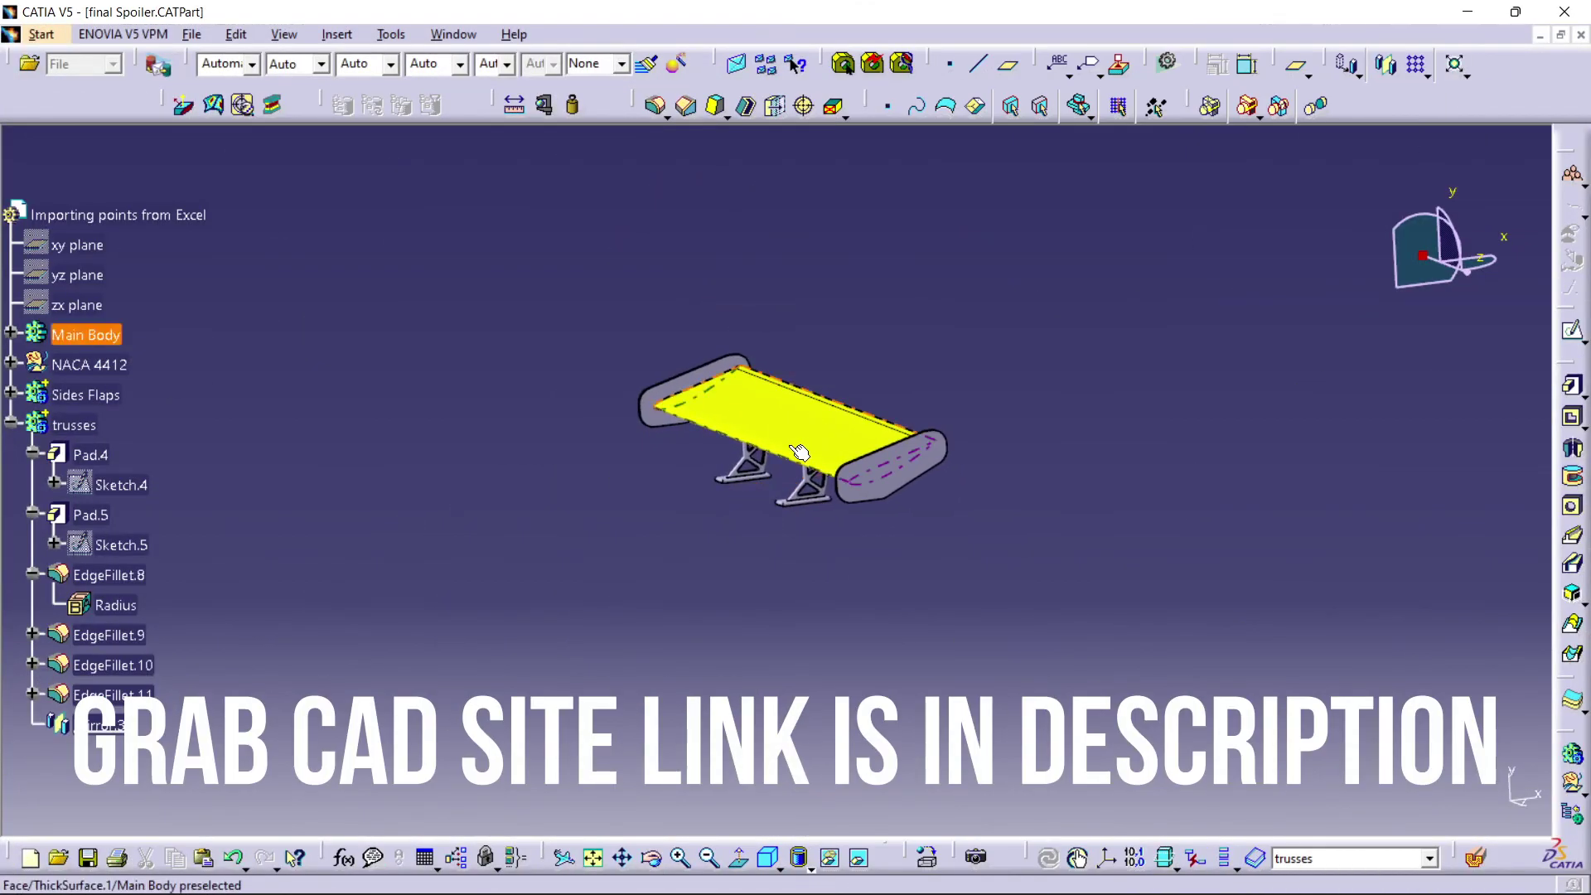
middle_click_drag(734, 593, 775, 430)
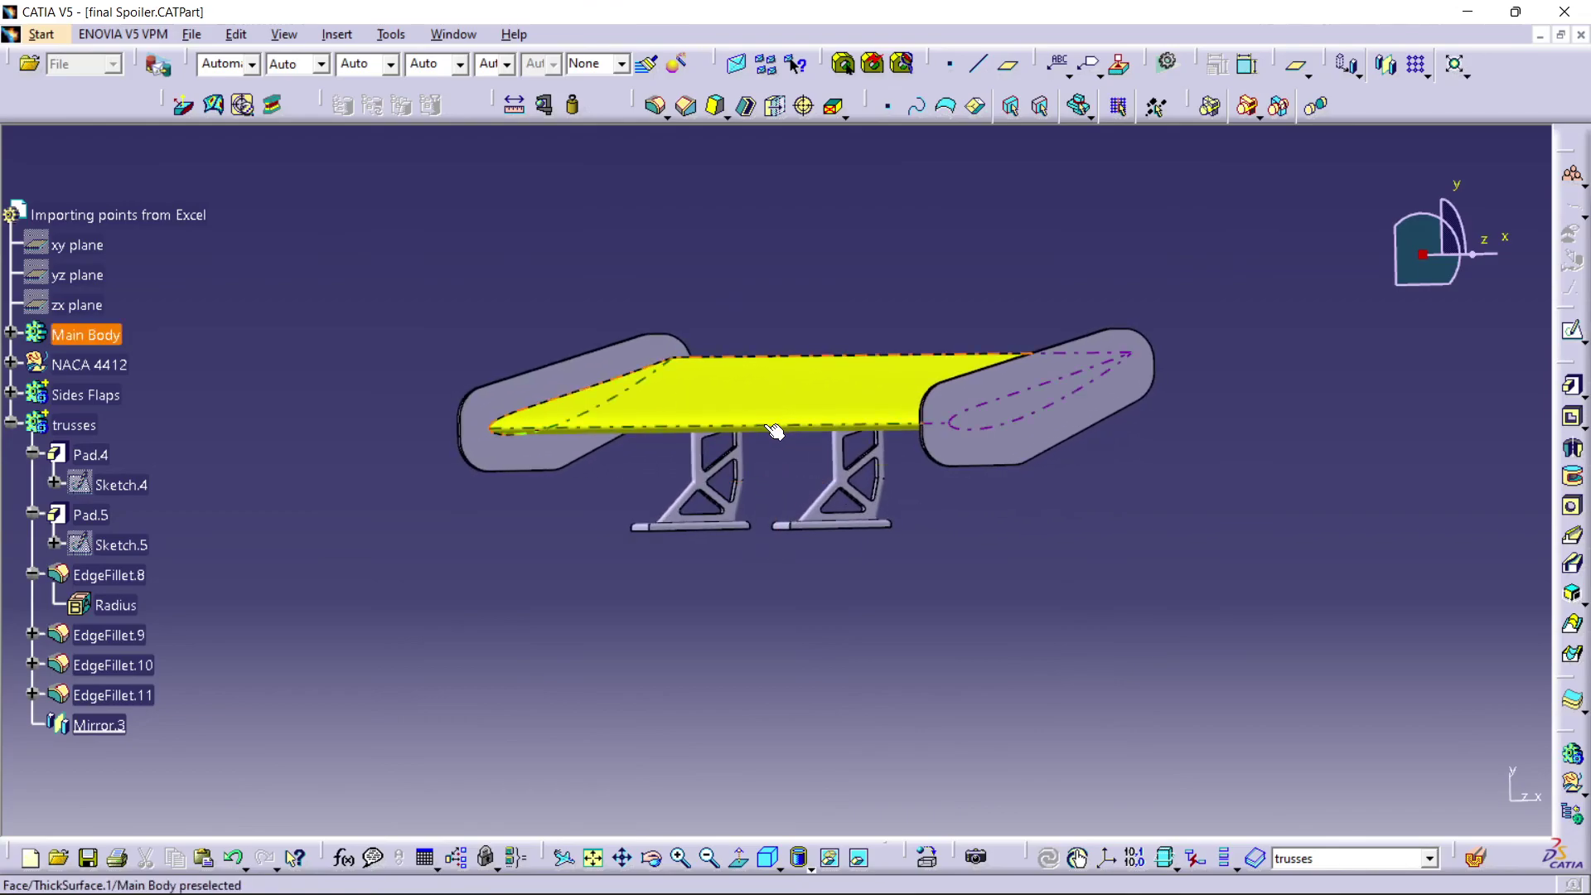
mouse_move(954, 479)
middle_mouse_down()
mouse_move(611, 426)
mouse_move(872, 483)
mouse_move(912, 455)
mouse_move(965, 457)
middle_mouse_up()
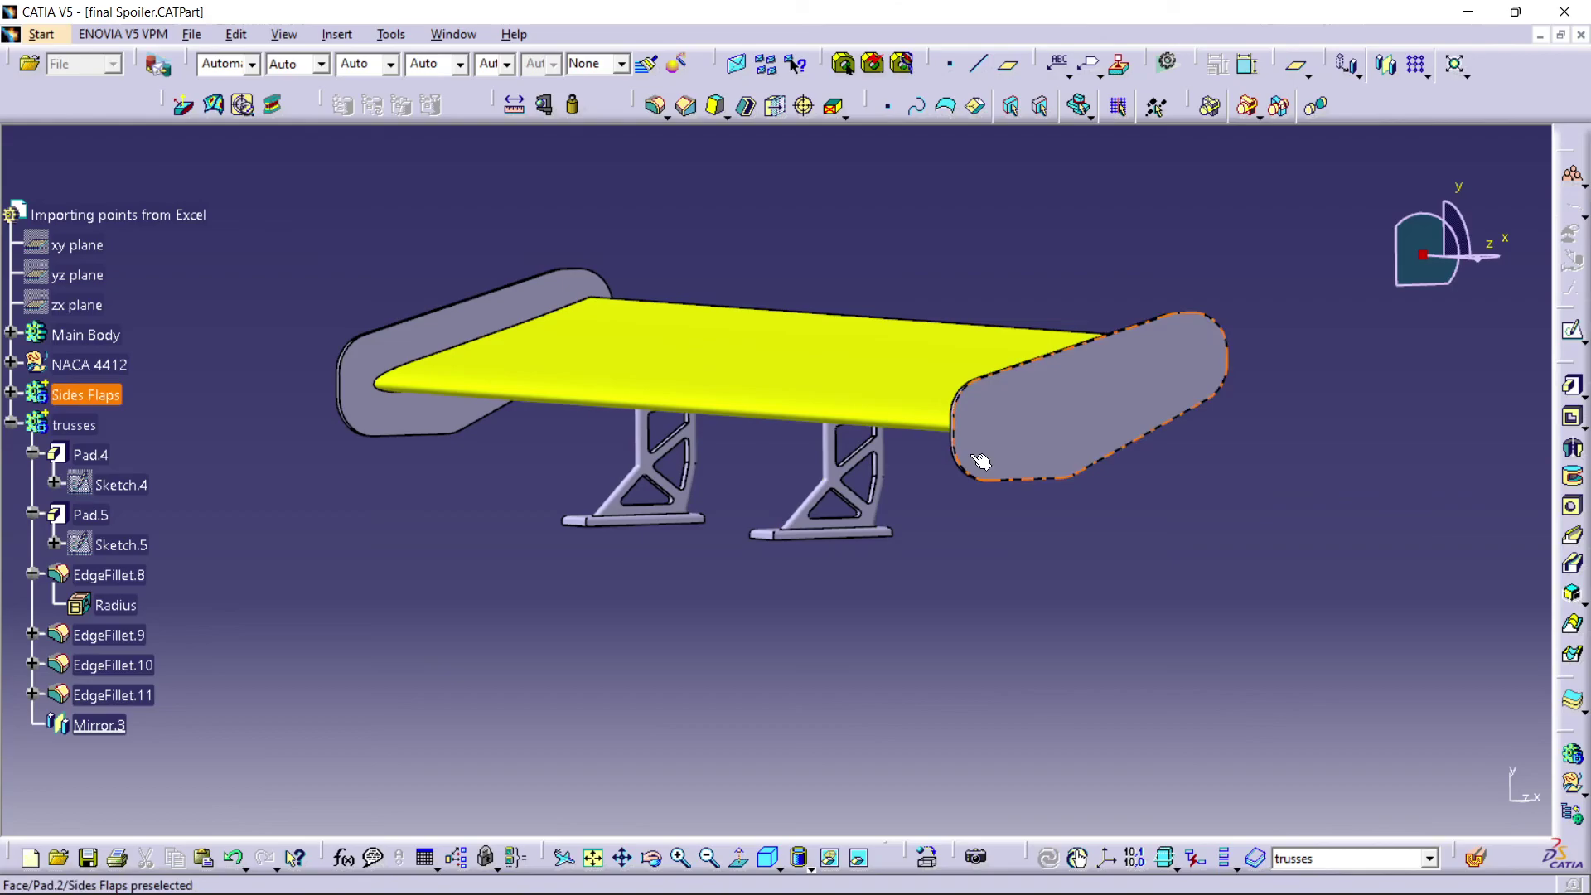